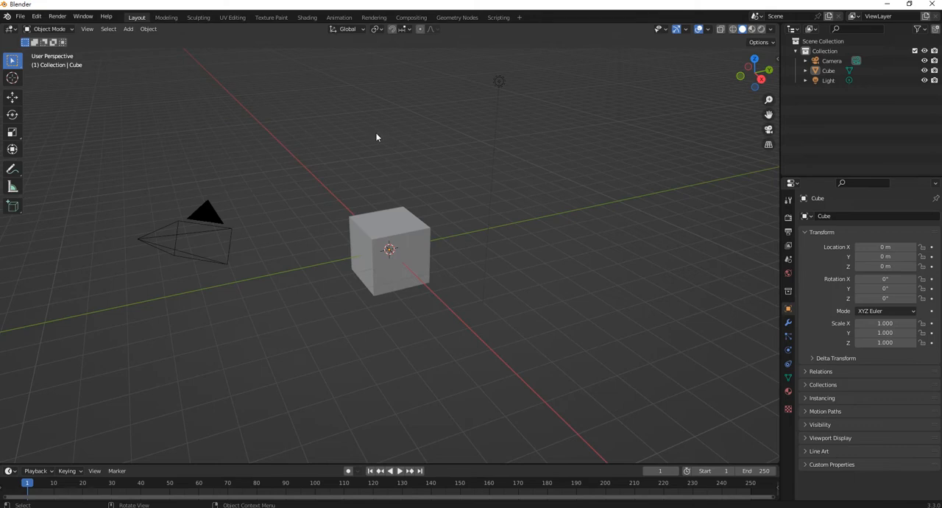
# - Switch to the window holding Train1.blend and open MonkeyMan.blend from the Design folder without saving changes
pyautogui.click(473, 483)
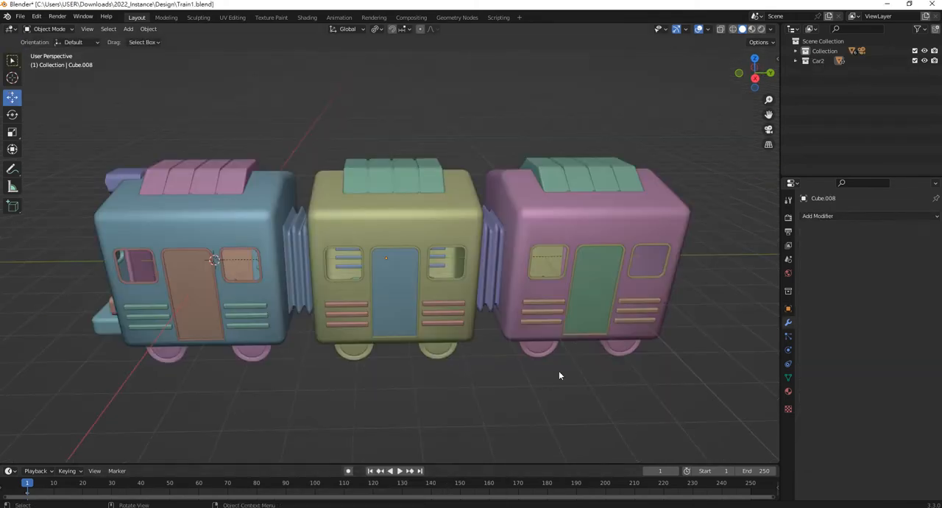
pyautogui.click(20, 17)
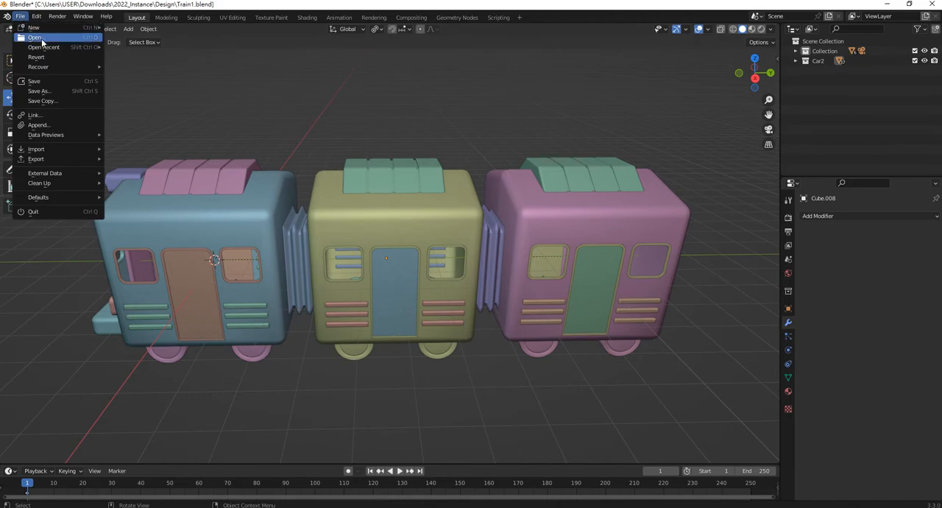
pyautogui.click(28, 209)
pyautogui.click(491, 277)
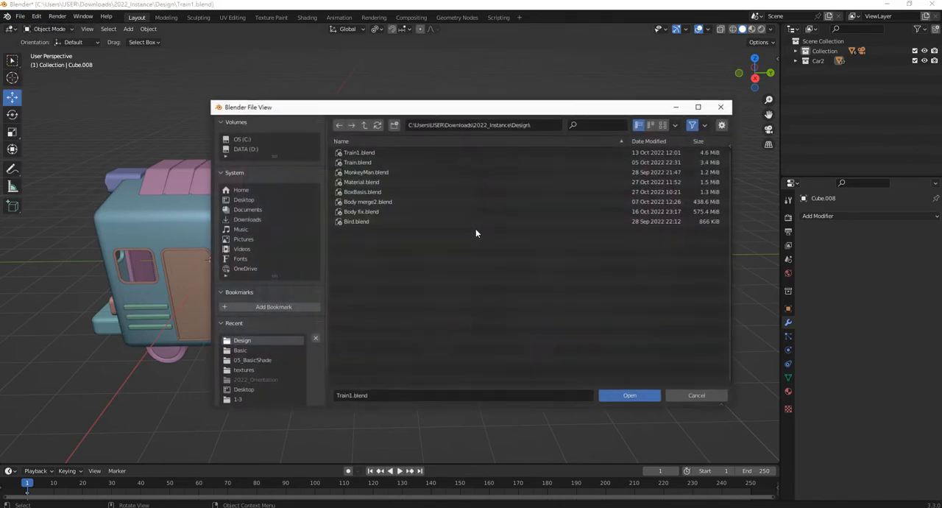
pyautogui.doubleClick(381, 172)
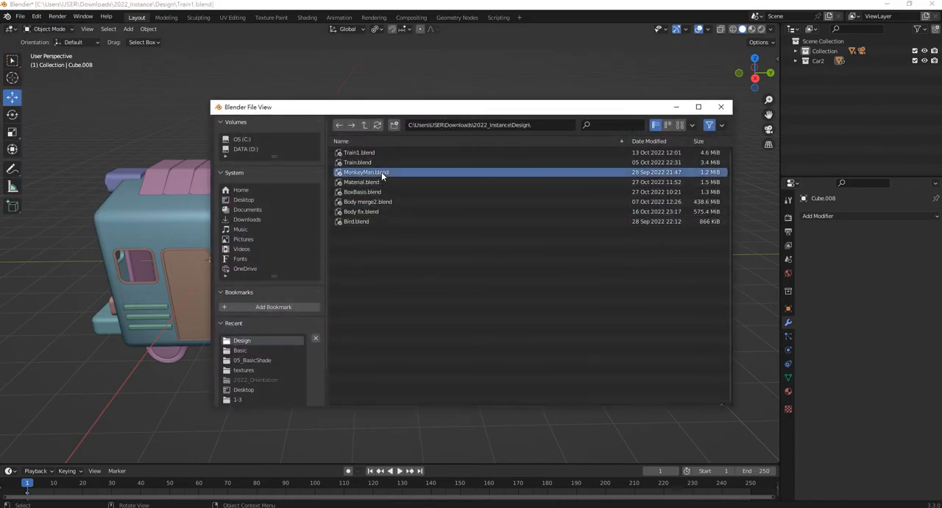
pyautogui.moveTo(544, 184); pyautogui.dragTo(490, 200, button='middle')
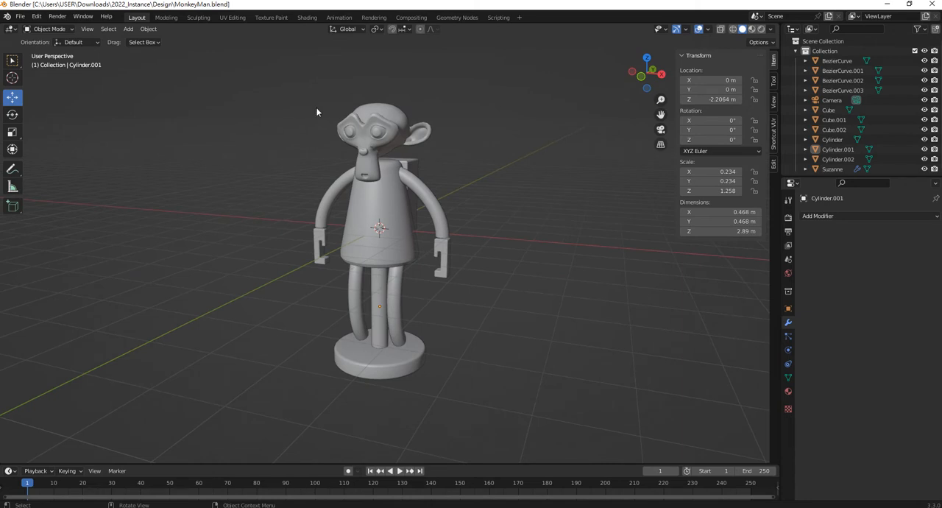
# - Parent all parts of the monkey figure to its round base disc with the Object option
pyautogui.moveTo(262, 73); pyautogui.dragTo(560, 430)
pyautogui.scroll(2, 469, 402)
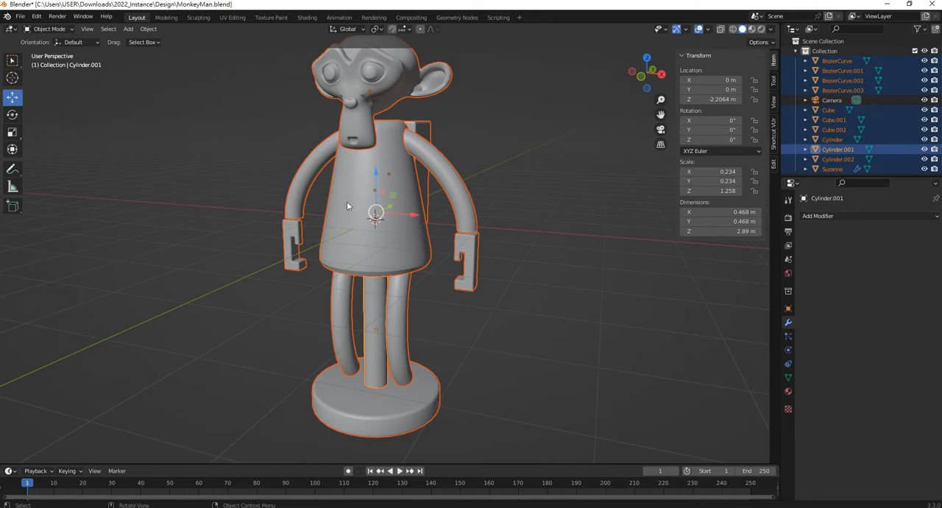
pyautogui.scroll(-2, 410, 292)
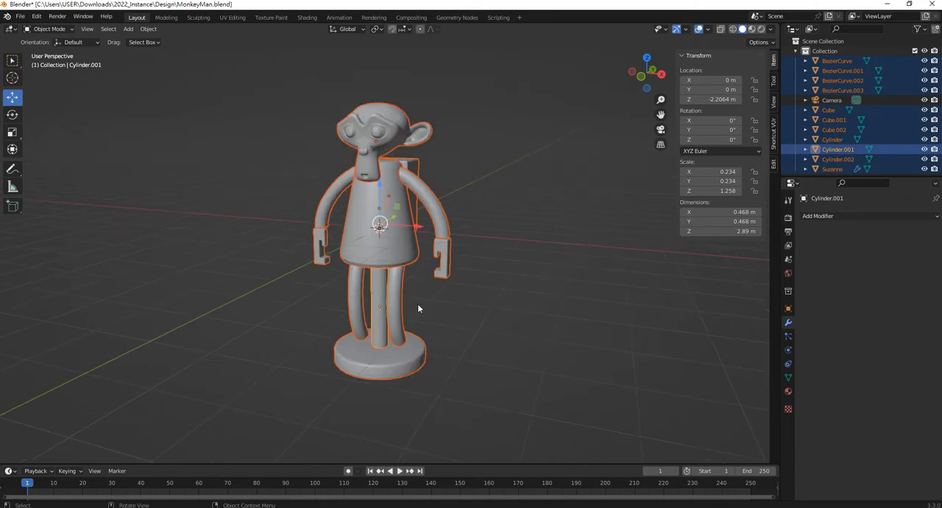
pyautogui.scroll(-1, 402, 338)
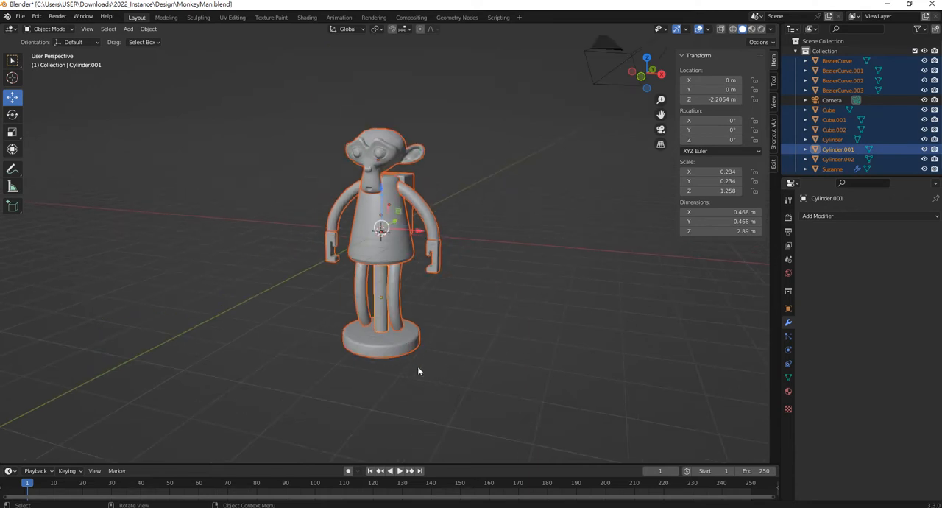
pyautogui.keyDown('ctrl'); pyautogui.moveTo(416, 361); pyautogui.dragTo(396, 351); pyautogui.keyUp('ctrl')
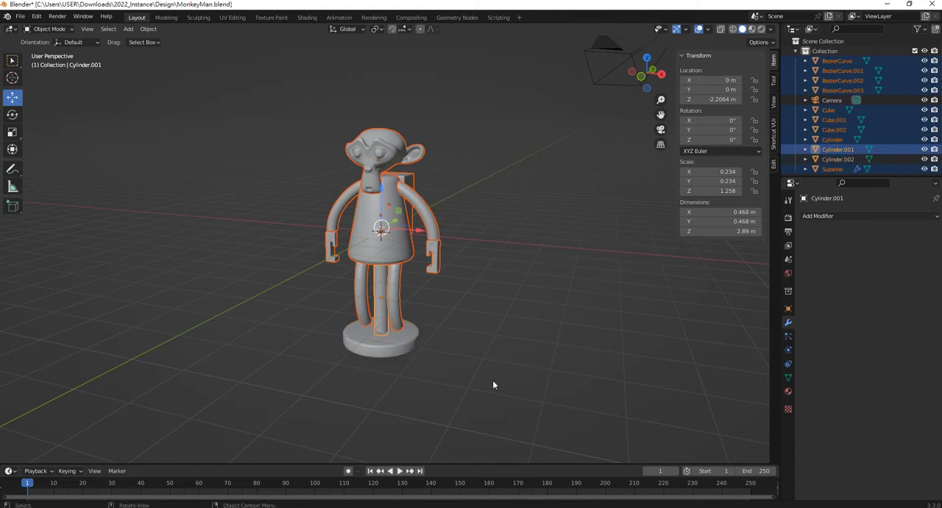
pyautogui.keyDown('shift'); pyautogui.click(412, 354); pyautogui.keyUp('shift')
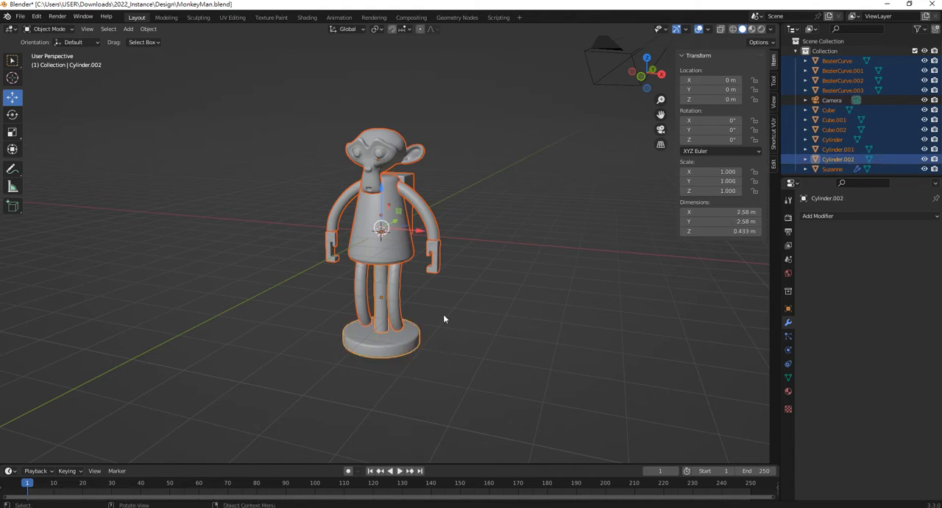
pyautogui.hotkey('ctrl', 'p')
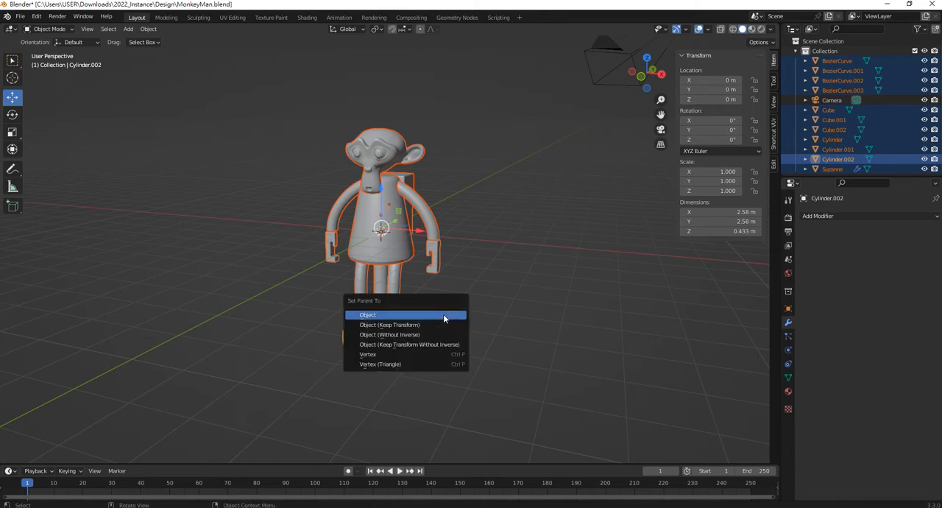
pyautogui.click(444, 316)
# - Test-move the base disc to check that the whole monkey figure follows it, then cancel the move
pyautogui.click(403, 355)
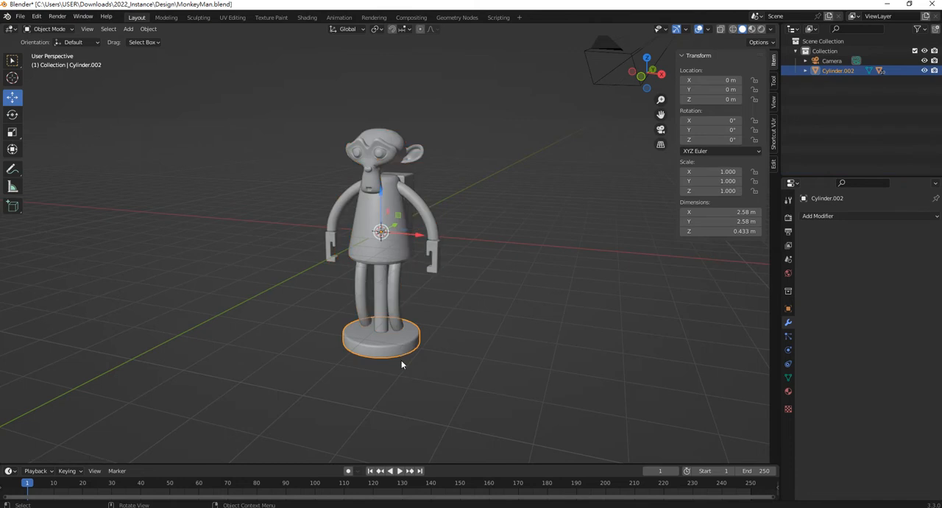
pyautogui.press('g')
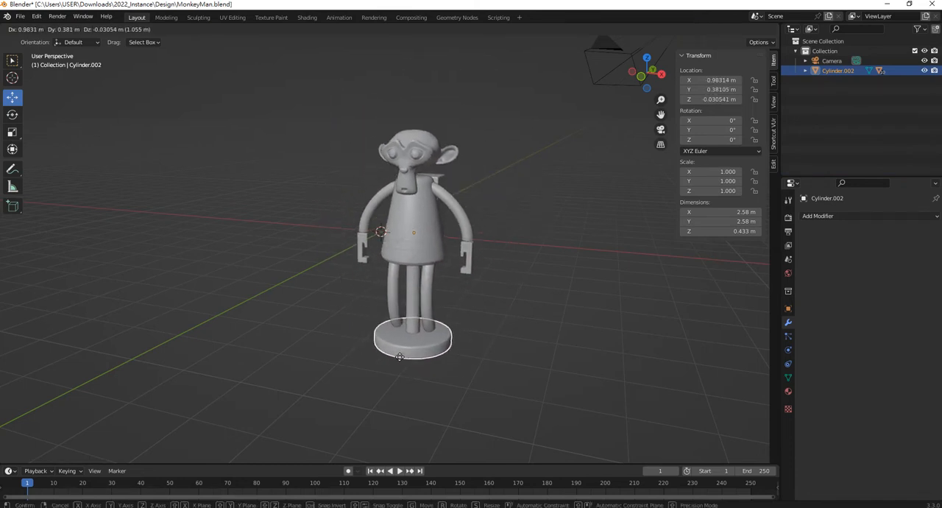
pyautogui.rightClick(399, 357)
# - Copy the complete monkey figure, including its base disc and all child parts
pyautogui.click(521, 333)
pyautogui.moveTo(522, 332); pyautogui.dragTo(326, 152, button='middle')
pyautogui.moveTo(326, 151); pyautogui.dragTo(448, 358)
pyautogui.hotkey('ctrl', 'c')
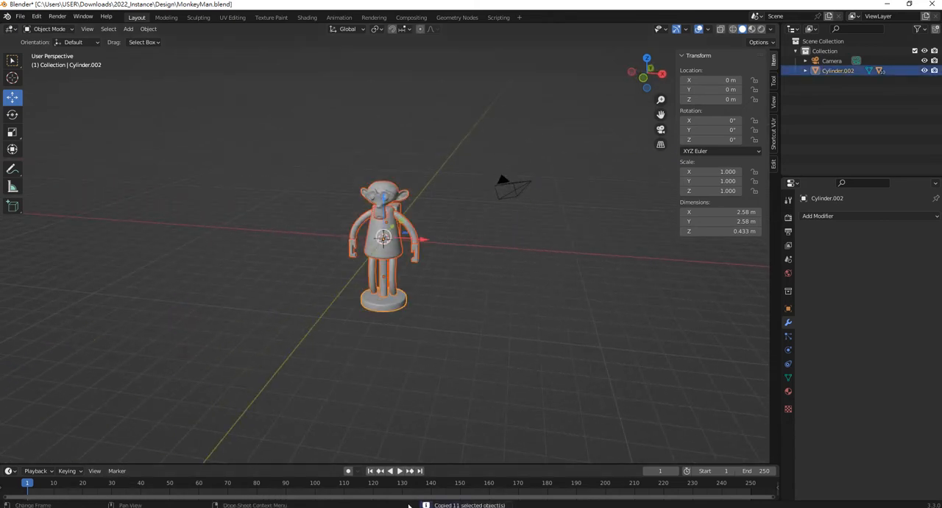
# - Switch to the unsaved new scene, paste the monkey figure there and delete the default cube
pyautogui.click(398, 507)
pyautogui.click(342, 477)
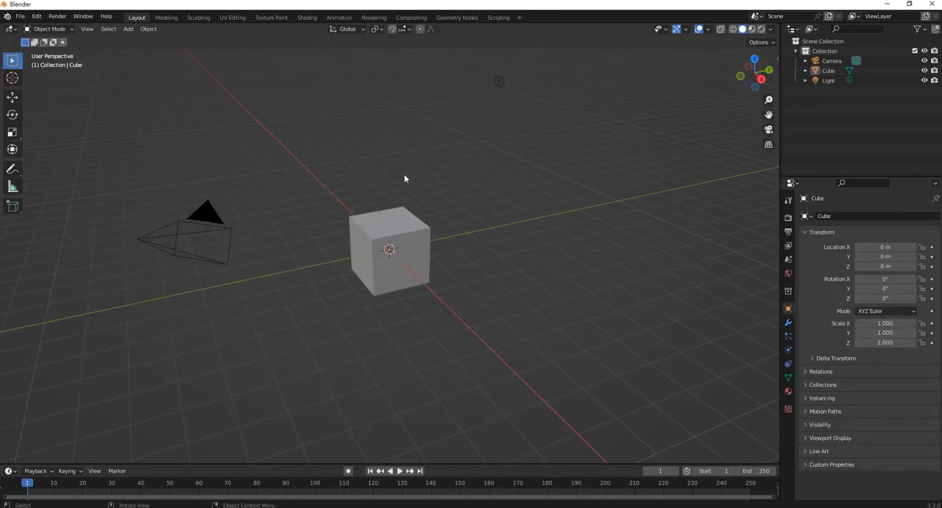
pyautogui.moveTo(406, 180); pyautogui.dragTo(465, 181, button='middle')
pyautogui.hotkey('ctrl', 'v')
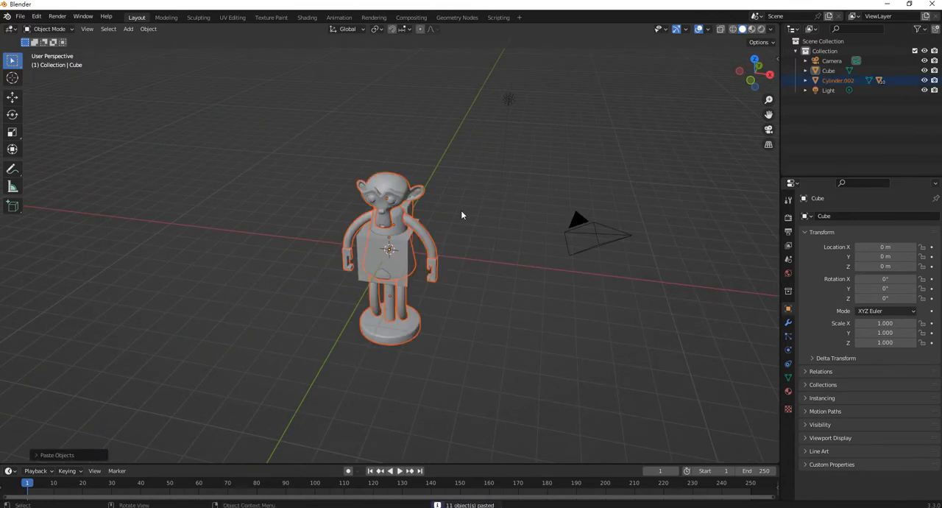
pyautogui.click(359, 248)
pyautogui.press('Delete')
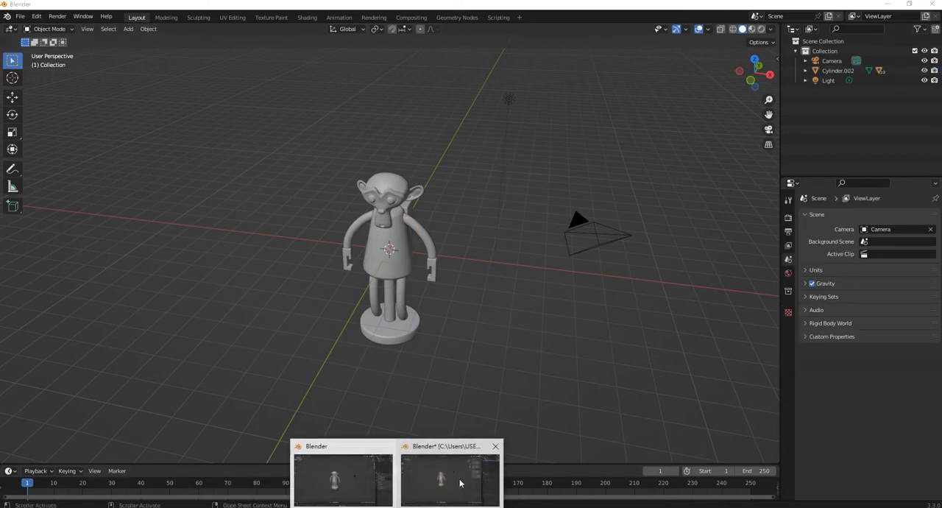
# - Return to the MonkeyMan.blend window and open Train.blend from the Design folder without saving changes
pyautogui.click(459, 482)
pyautogui.click(21, 16)
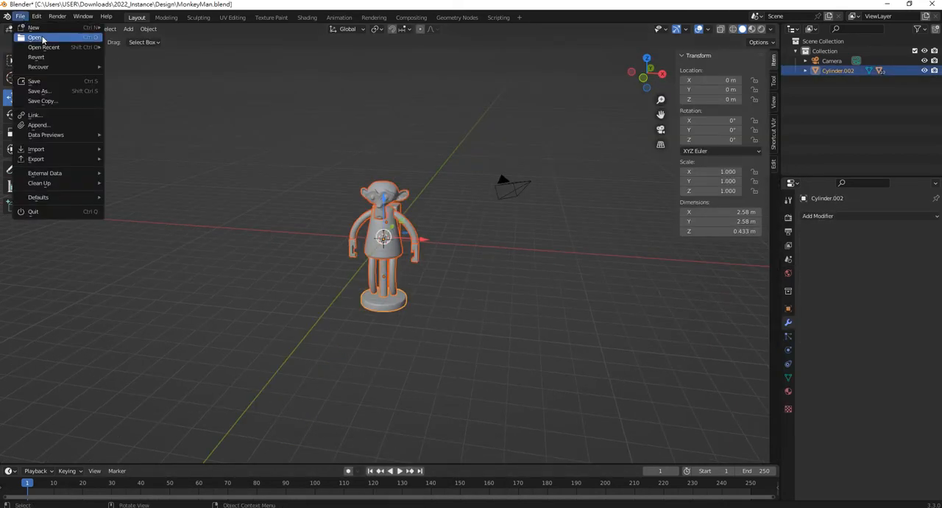
pyautogui.click(23, 214)
pyautogui.click(491, 277)
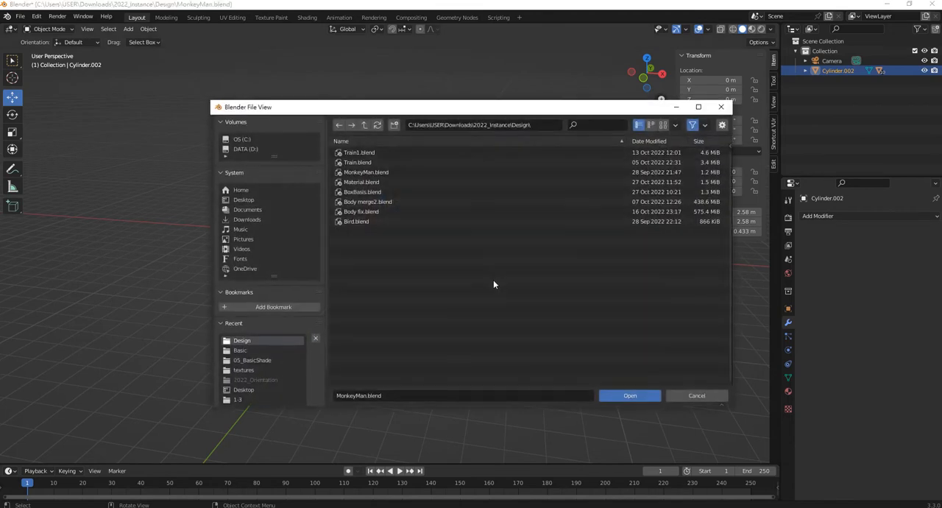
pyautogui.doubleClick(371, 164)
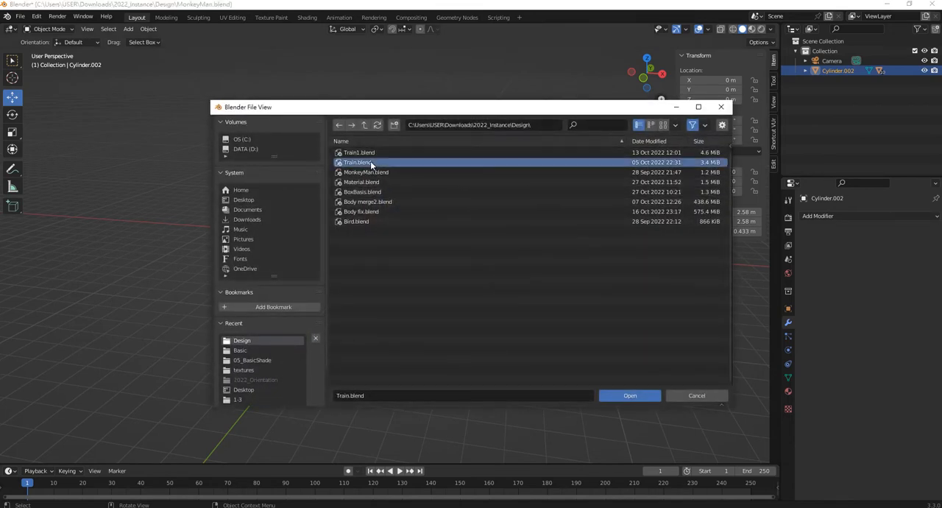
pyautogui.scroll(-5, 402, 266)
pyautogui.moveTo(402, 266); pyautogui.dragTo(374, 265, button='middle')
pyautogui.scroll(4, 373, 265)
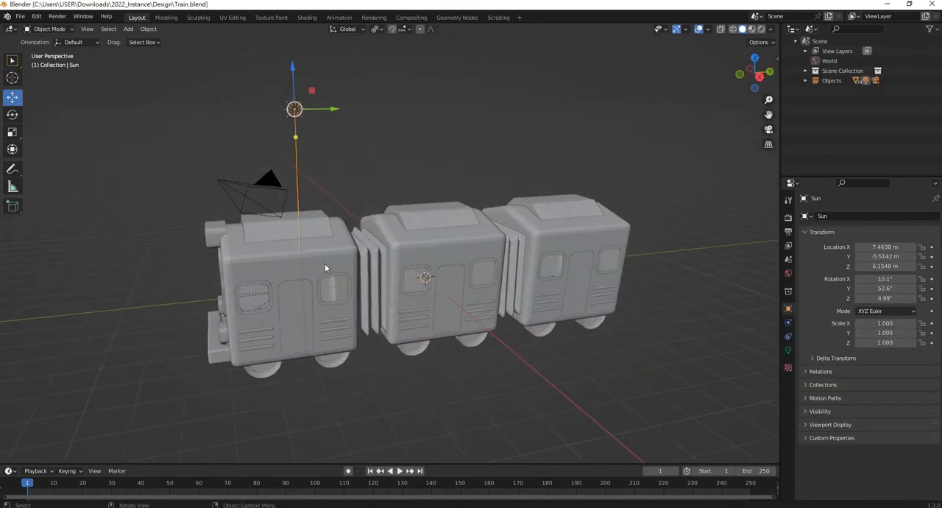
# - Test-move each of the three train cars to check that their parts follow, reverting every move
pyautogui.click(291, 287)
pyautogui.moveTo(291, 285); pyautogui.dragTo(268, 275)
pyautogui.hotkey('ctrl', 'z')
pyautogui.click(449, 260)
pyautogui.press('g')
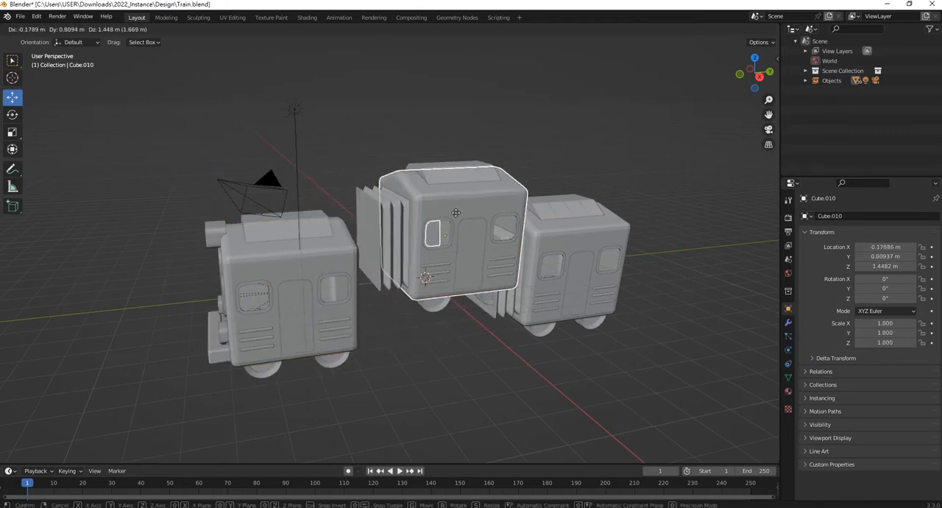
pyautogui.rightClick(429, 242)
pyautogui.click(586, 249)
pyautogui.press('g')
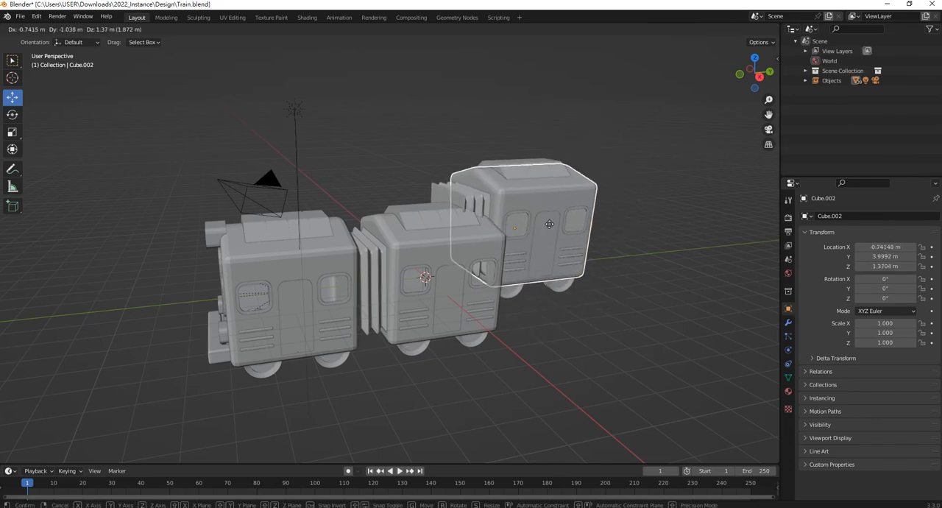
pyautogui.rightClick(574, 231)
# - Delete the sun lamp and the camera from the train scene
pyautogui.click(444, 140)
pyautogui.scroll(-3, 397, 177)
pyautogui.moveTo(373, 194); pyautogui.dragTo(585, 207, button='middle')
pyautogui.moveTo(585, 208); pyautogui.dragTo(573, 119)
pyautogui.press('Delete')
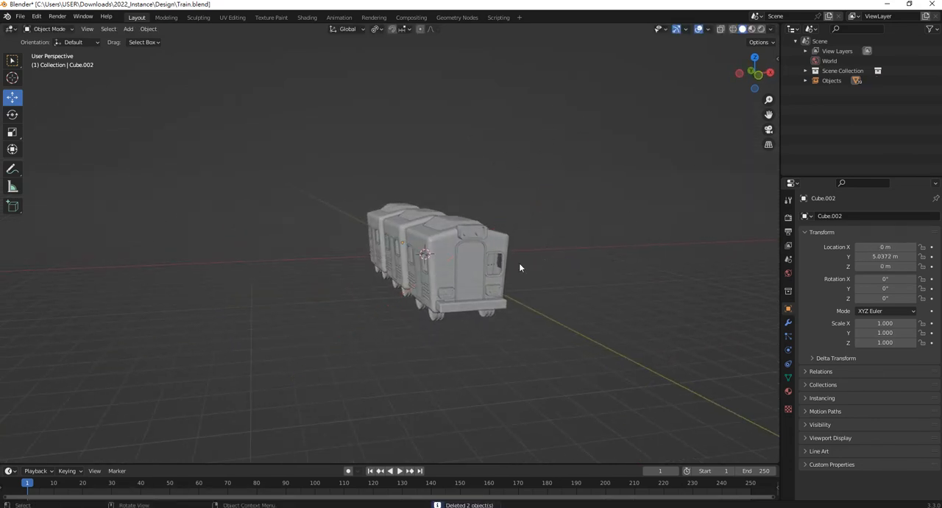
# - Copy all parts of the three-car train and paste them into the scene with the monkey figure
pyautogui.scroll(2, 321, 164)
pyautogui.moveTo(315, 161); pyautogui.dragTo(588, 413)
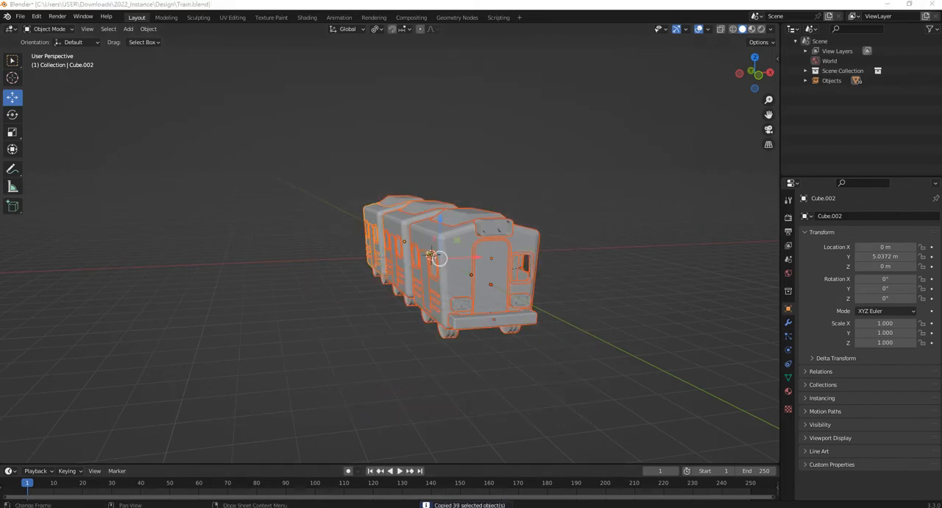
pyautogui.click(352, 490)
pyautogui.hotkey('ctrl', 'v')
pyautogui.scroll(-2, 490, 278)
pyautogui.moveTo(490, 278); pyautogui.dragTo(414, 277, button='middle')
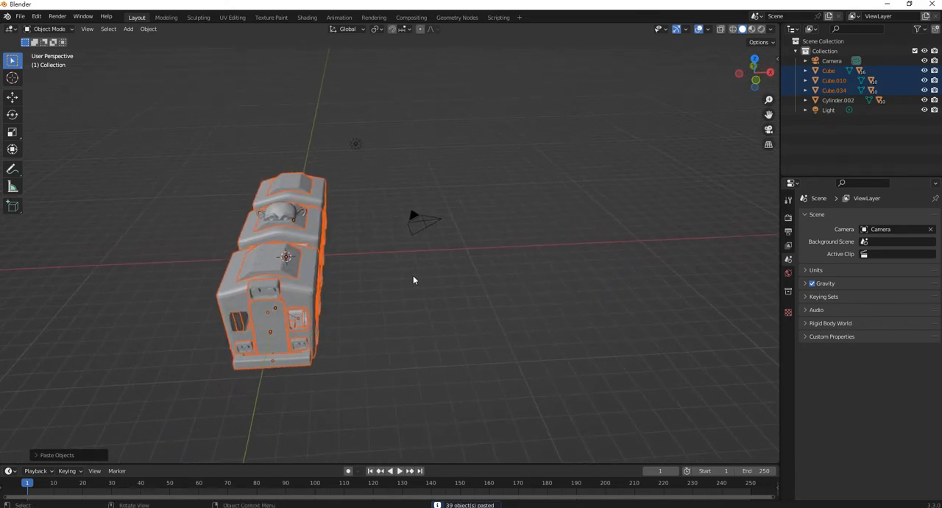
# - Move the pasted train along the global X axis until it stands clear of the monkey figure, and deselect it
pyautogui.press('g')
pyautogui.press('x')
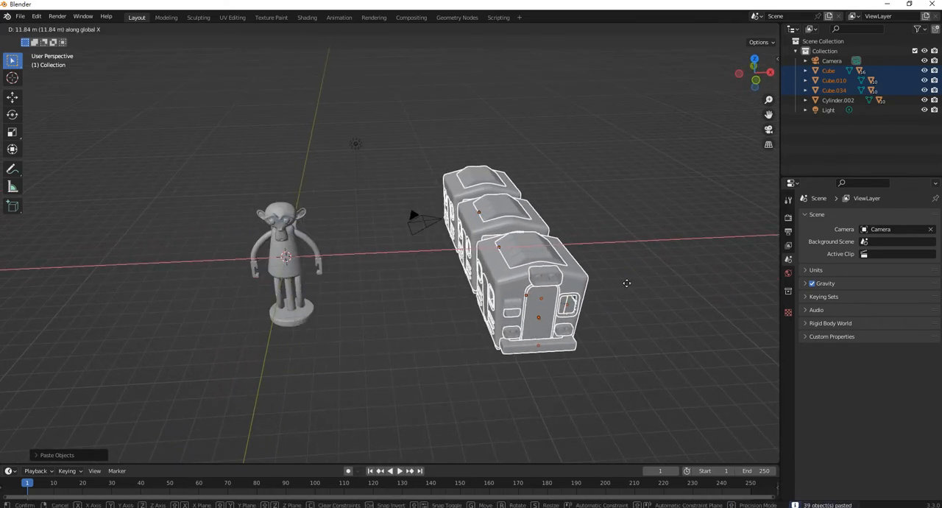
pyautogui.click(617, 287)
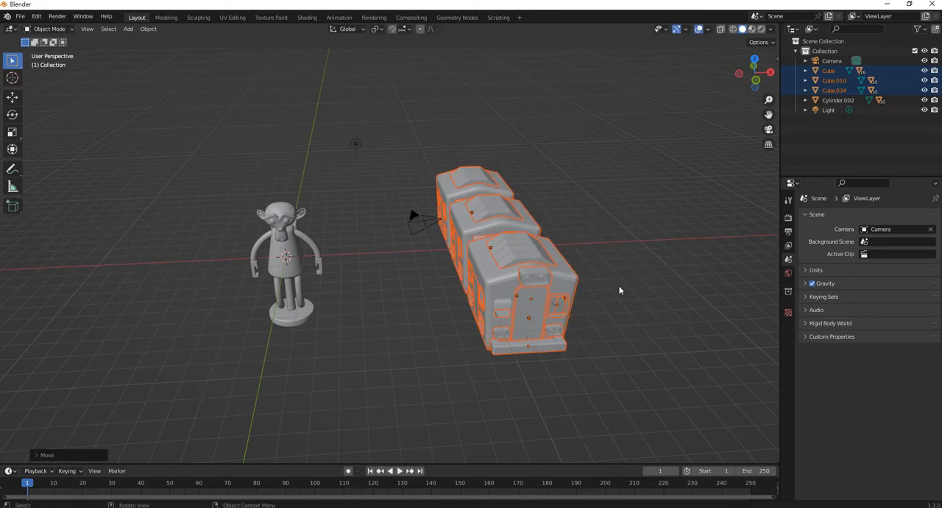
pyautogui.click(596, 207)
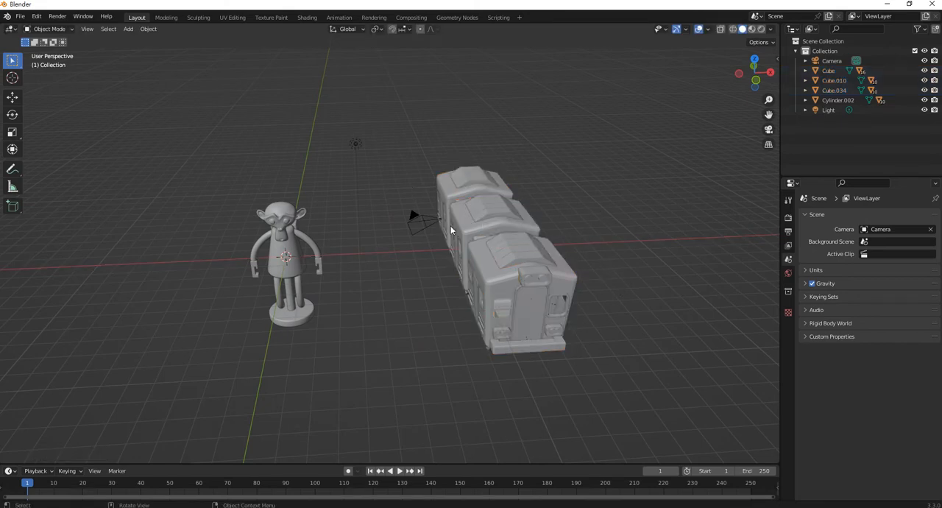
# - Switch back to the window used for opening the source files
pyautogui.moveTo(416, 345)
pyautogui.mouseDown(button='middle')
pyautogui.moveTo(421, 331)
pyautogui.moveTo(421, 345)
pyautogui.mouseUp(button='middle')
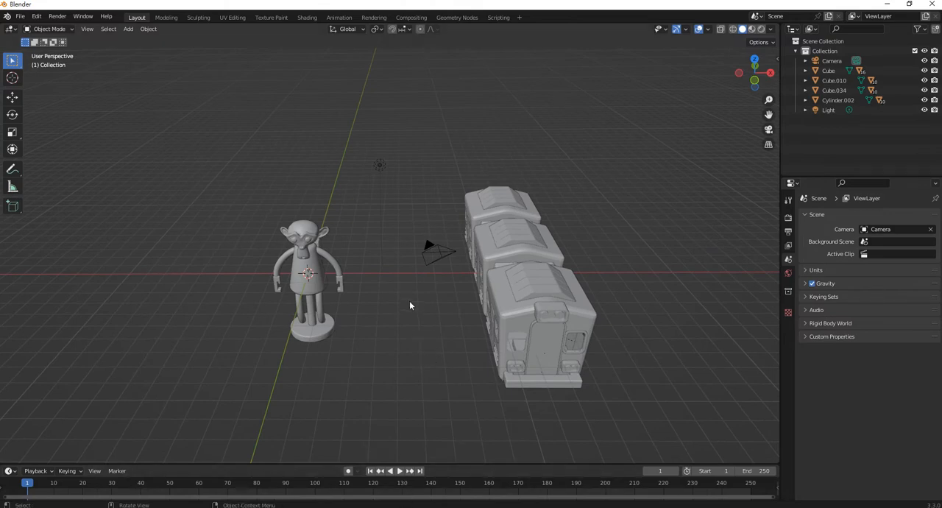
pyautogui.moveTo(398, 505)
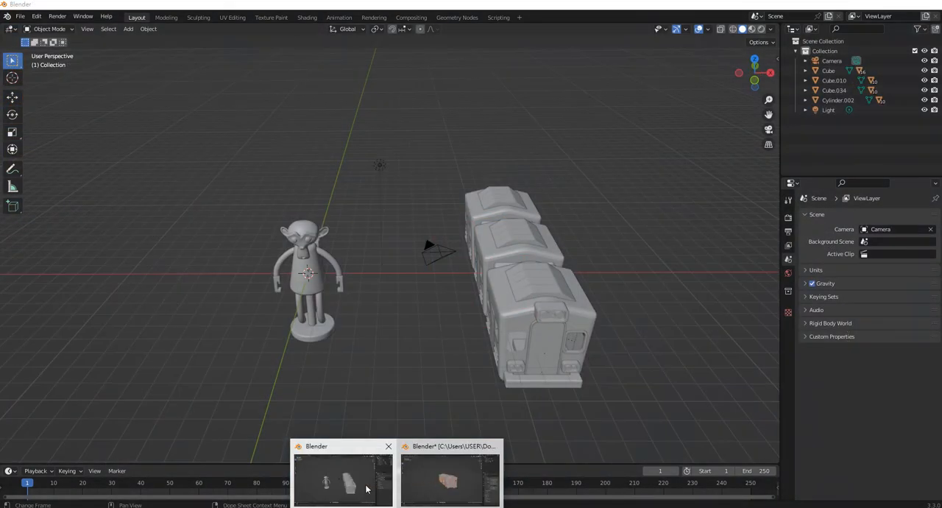
pyautogui.click(450, 480)
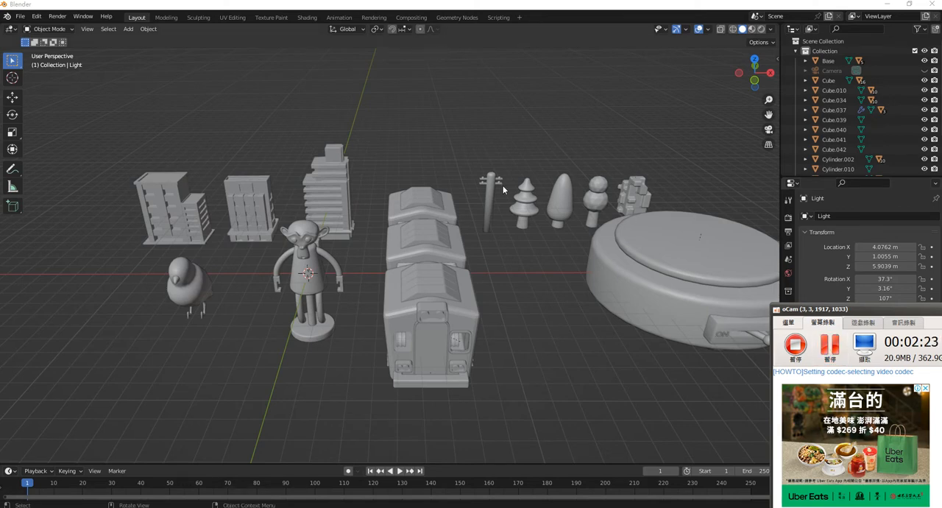
pyautogui.click(436, 154)
pyautogui.moveTo(533, 222)
pyautogui.mouseDown(button='middle')
pyautogui.moveTo(442, 228)
pyautogui.moveTo(452, 241)
pyautogui.moveTo(535, 237)
pyautogui.mouseUp(button='middle')
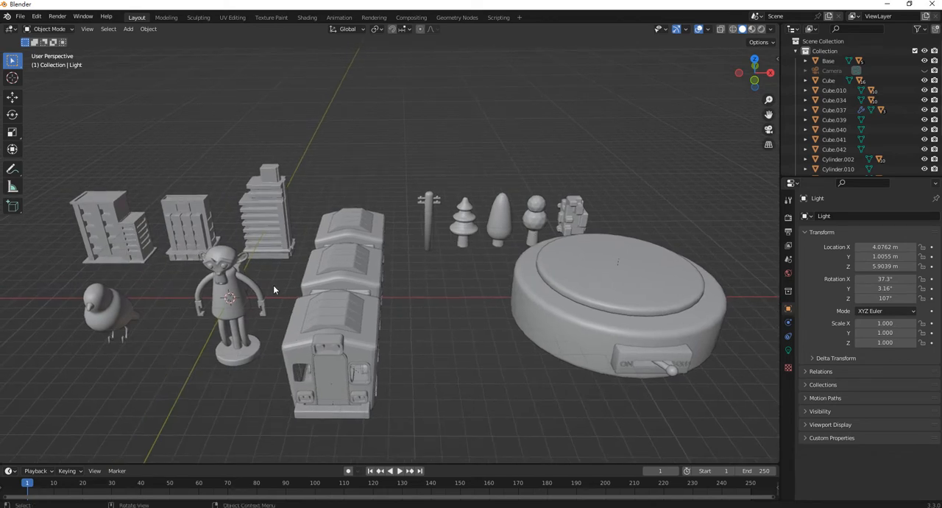
pyautogui.moveTo(273, 235)
pyautogui.keyDown('shift'); pyautogui.mouseDown(button='middle')
pyautogui.moveTo(355, 228)
pyautogui.moveTo(288, 229)
pyautogui.mouseUp(button='middle'); pyautogui.keyUp('shift')
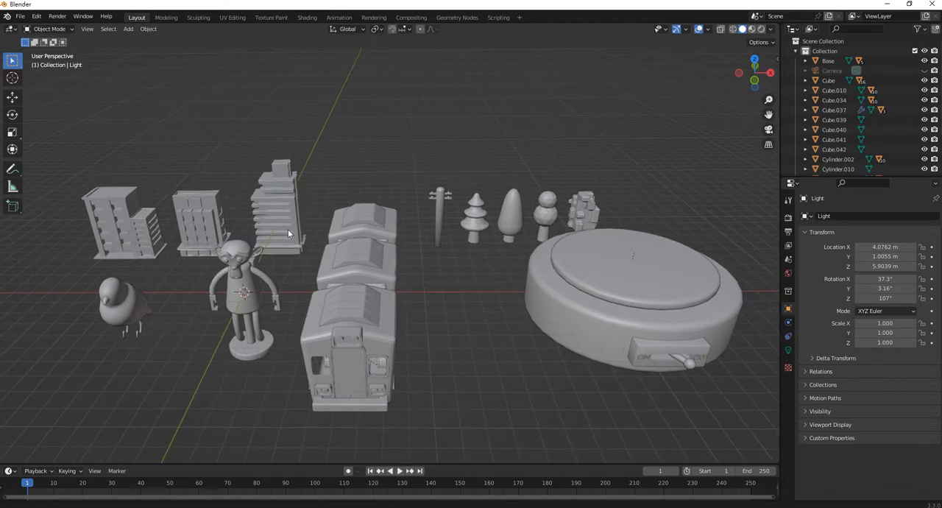
# - Select the bird model and set the Outliner display mode to Scenes
pyautogui.moveTo(121, 278); pyautogui.dragTo(230, 293, button='middle')
pyautogui.click(231, 290)
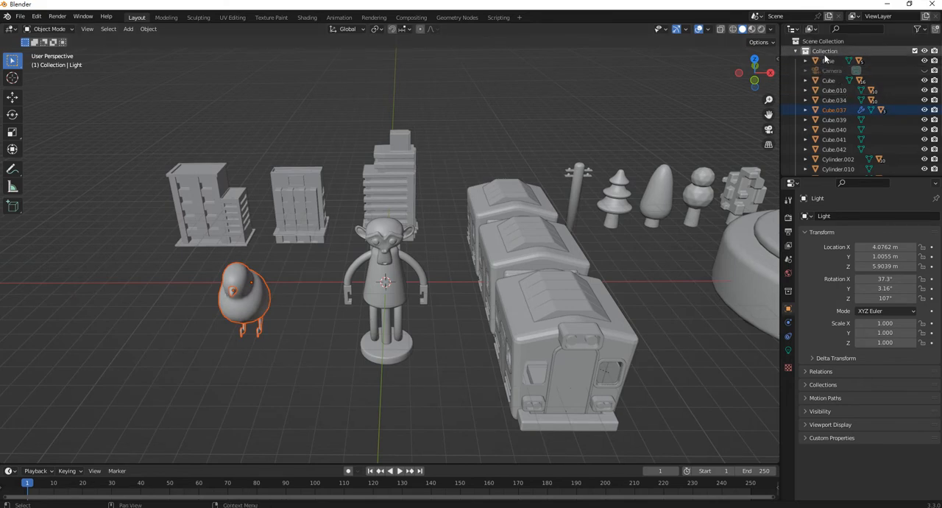
pyautogui.click(815, 29)
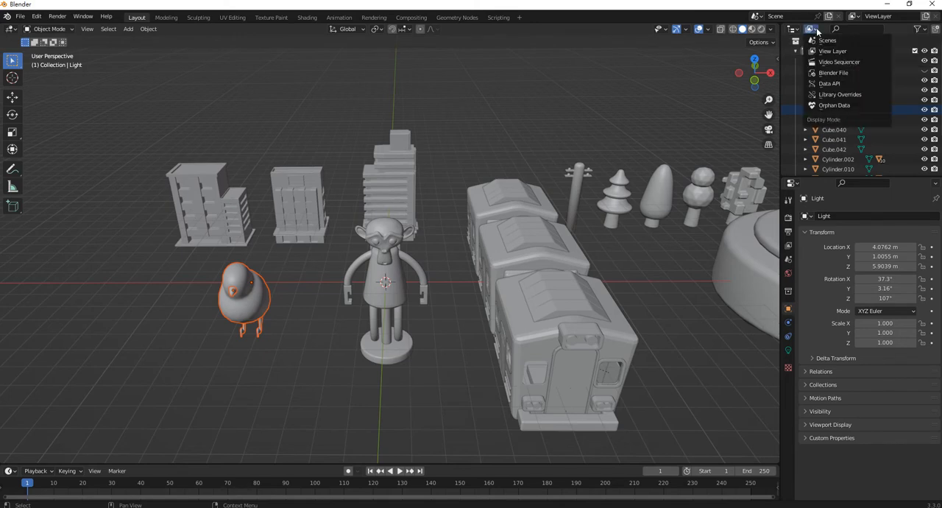
pyautogui.click(827, 40)
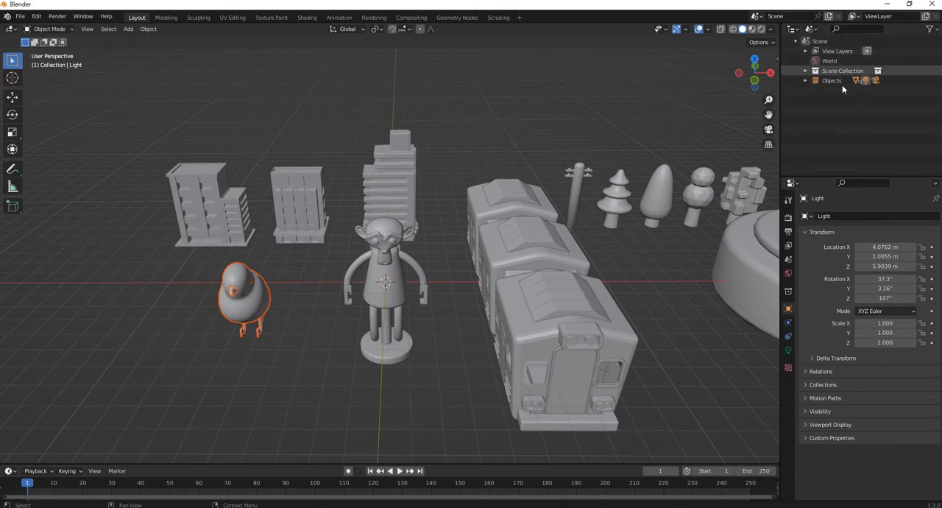
# - Select all parts of the bird and move them into a new collection named M_Bird
pyautogui.moveTo(298, 372); pyautogui.dragTo(201, 262)
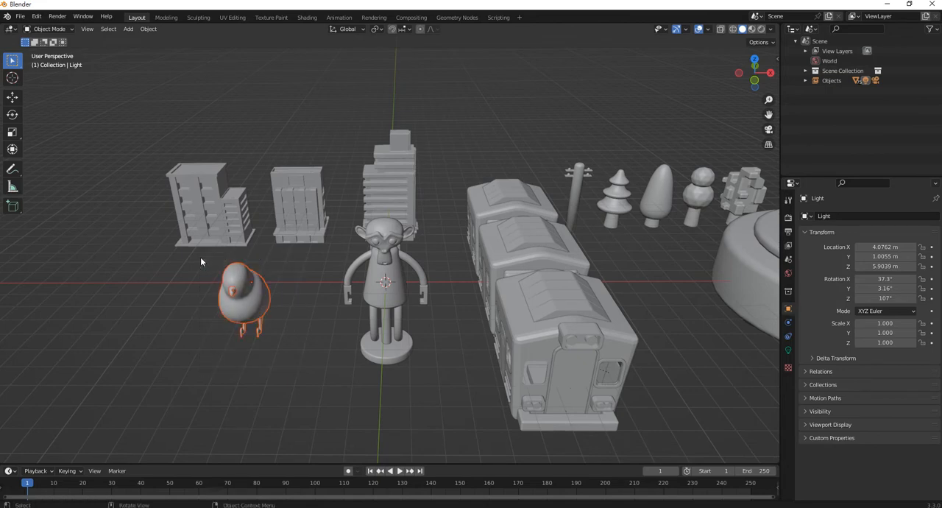
pyautogui.press('m')
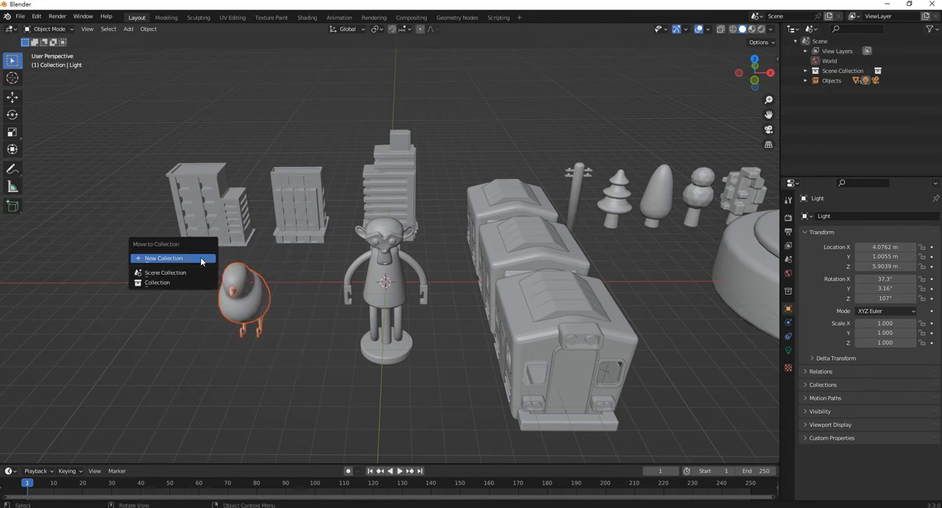
pyautogui.click(201, 259)
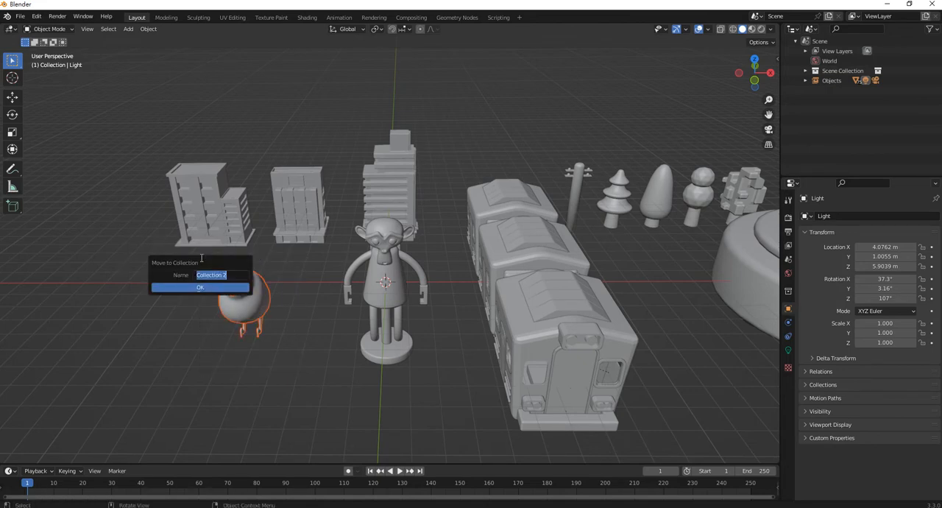
pyautogui.press('BackSpace')
pyautogui.write('M_B5')
pyautogui.press('BackSpace')
pyautogui.write('in')
pyautogui.click(204, 287)
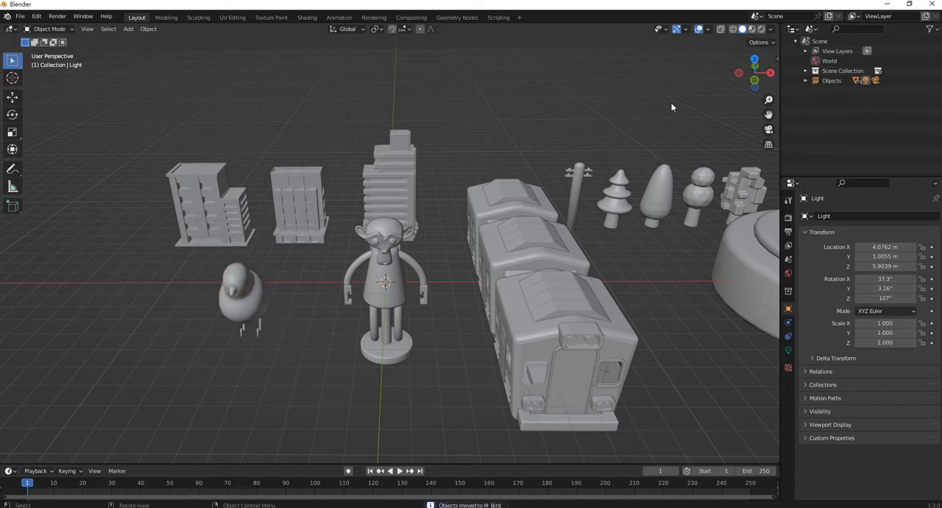
# - Return the Outliner to View Layer mode with Collection collapsed, and check M_Bird by toggling its visibility off and on
pyautogui.click(814, 30)
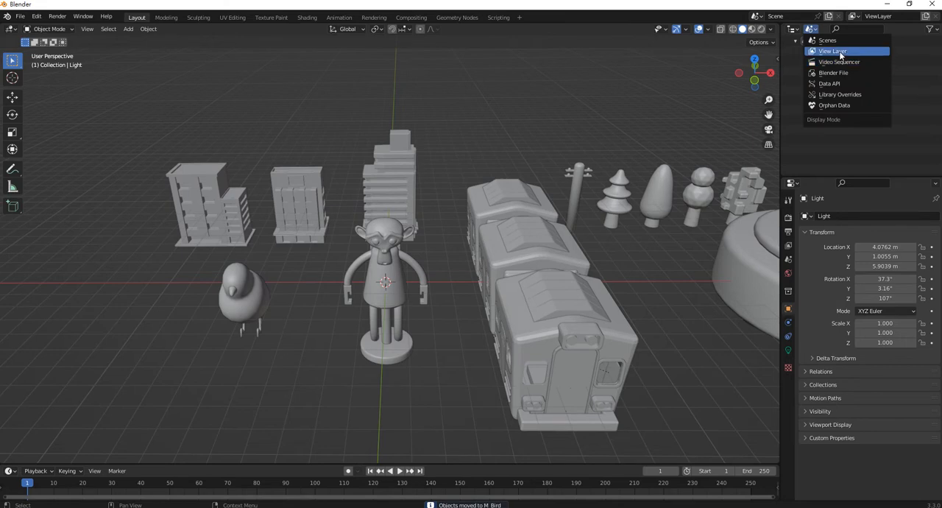
pyautogui.click(840, 53)
pyautogui.click(796, 51)
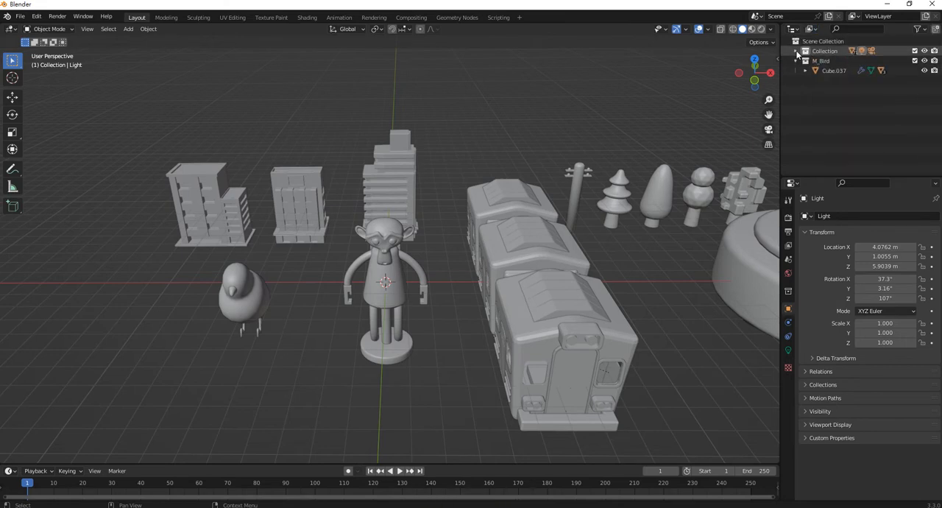
pyautogui.click(925, 60)
pyautogui.click(925, 60)
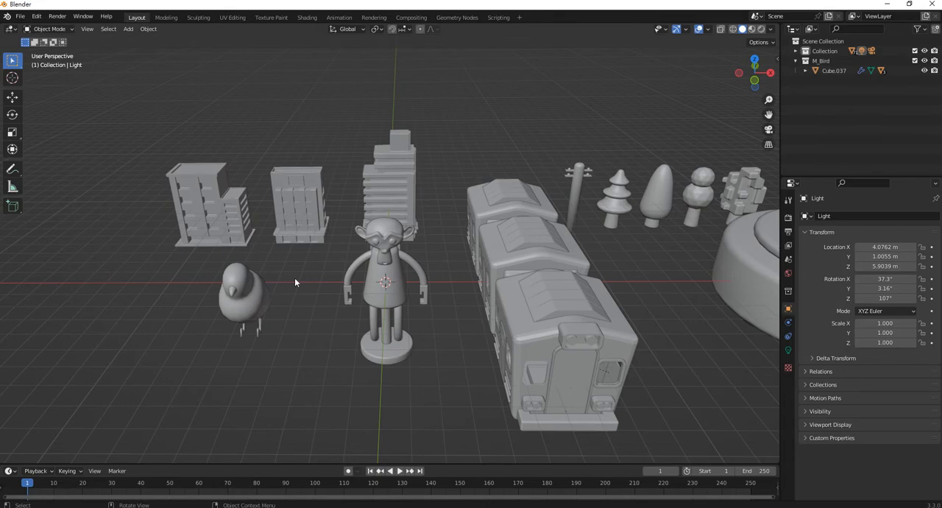
# - Select all parts of the monkey figure and move them into a new collection named M_Monkey
pyautogui.moveTo(378, 262); pyautogui.dragTo(415, 298, button='middle')
pyautogui.moveTo(450, 360); pyautogui.dragTo(332, 213)
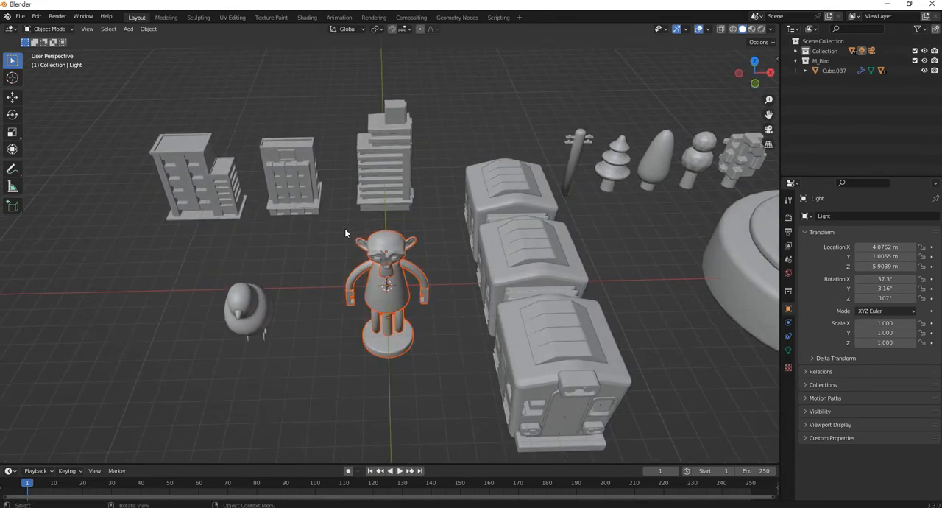
pyautogui.press('m')
pyautogui.click(349, 237)
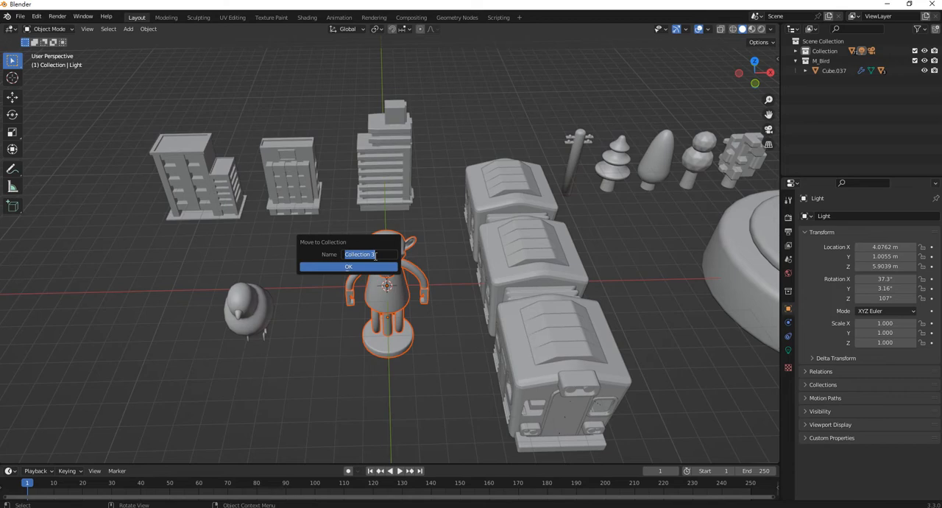
pyautogui.write('M_Monkey')
pyautogui.click(356, 269)
# - Collapse the M_Bird and M_Monkey collections in the Outliner and hide both in the viewport
pyautogui.scroll(-2, 397, 254)
pyautogui.click(796, 80)
pyautogui.click(796, 60)
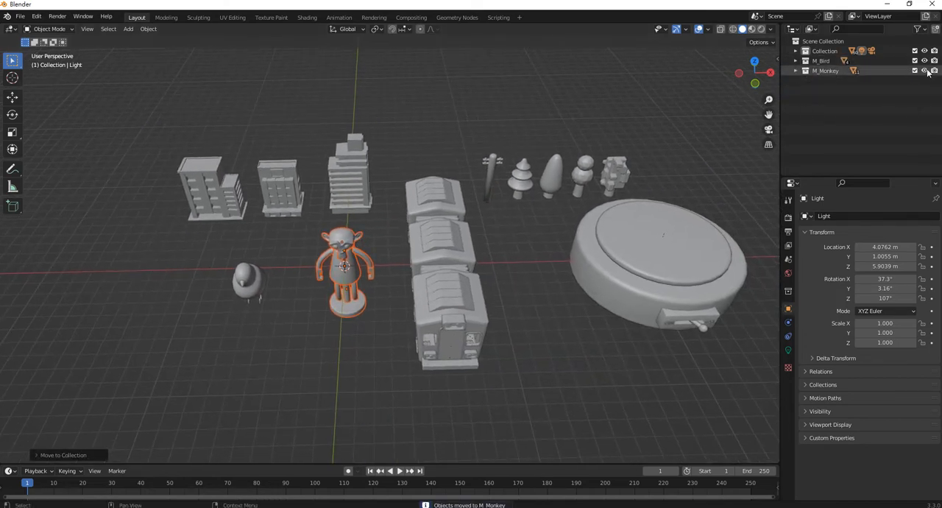
pyautogui.click(924, 71)
pyautogui.click(925, 61)
# - Move all parts of the three-car train into a new collection named M_Train and hide that collection
pyautogui.moveTo(475, 269); pyautogui.dragTo(471, 362, button='middle')
pyautogui.moveTo(472, 390); pyautogui.dragTo(374, 168)
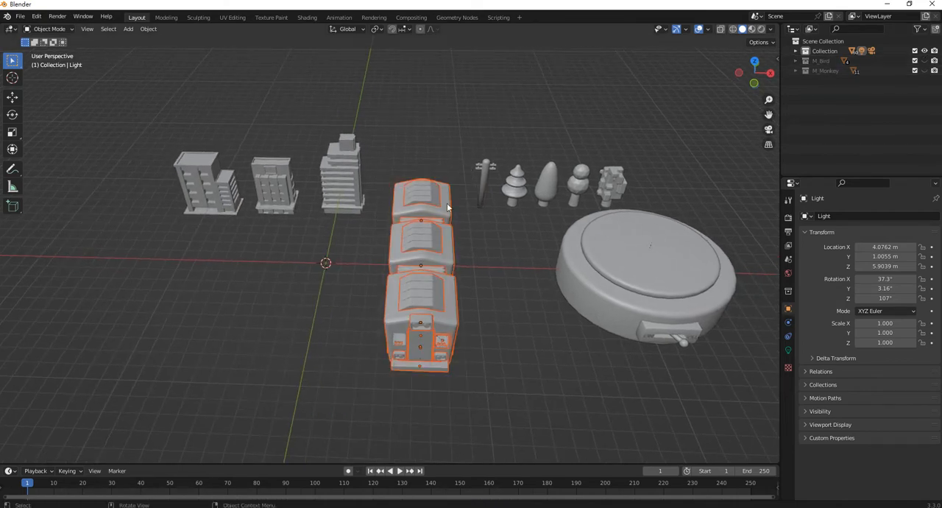
pyautogui.press('m')
pyautogui.click(431, 260)
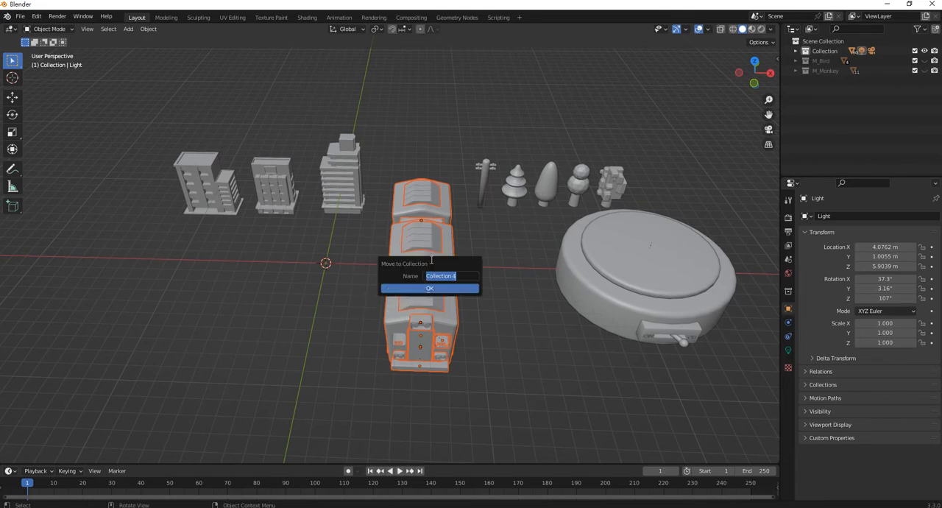
pyautogui.write('M_')
pyautogui.write('Tr')
pyautogui.write('_Tr')
pyautogui.click(441, 290)
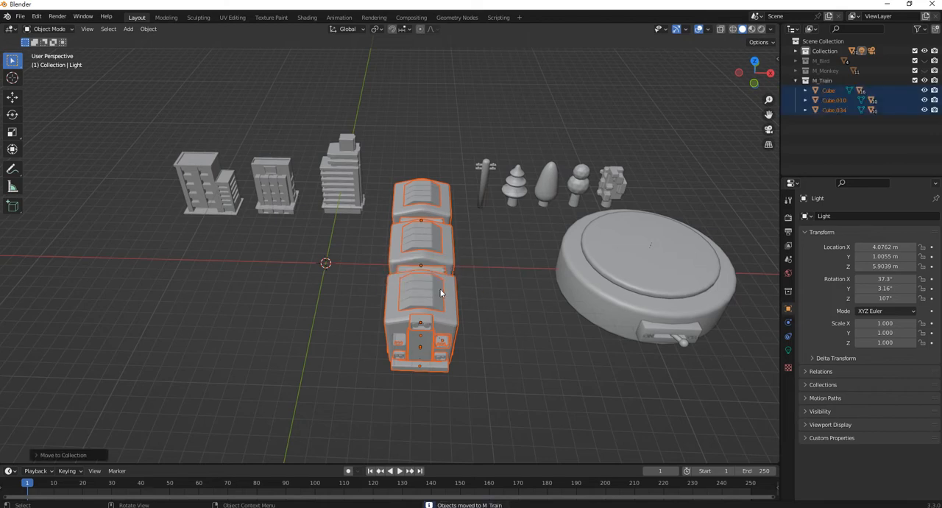
pyautogui.click(925, 81)
# - Select all parts of the round base and move them into a new collection named M_Base
pyautogui.keyDown('shift'); pyautogui.moveTo(581, 212); pyautogui.dragTo(390, 229, button='middle'); pyautogui.keyUp('shift')
pyautogui.keyDown('shift'); pyautogui.moveTo(538, 323); pyautogui.dragTo(548, 323, button='middle'); pyautogui.keyUp('shift')
pyautogui.moveTo(579, 393); pyautogui.dragTo(337, 222)
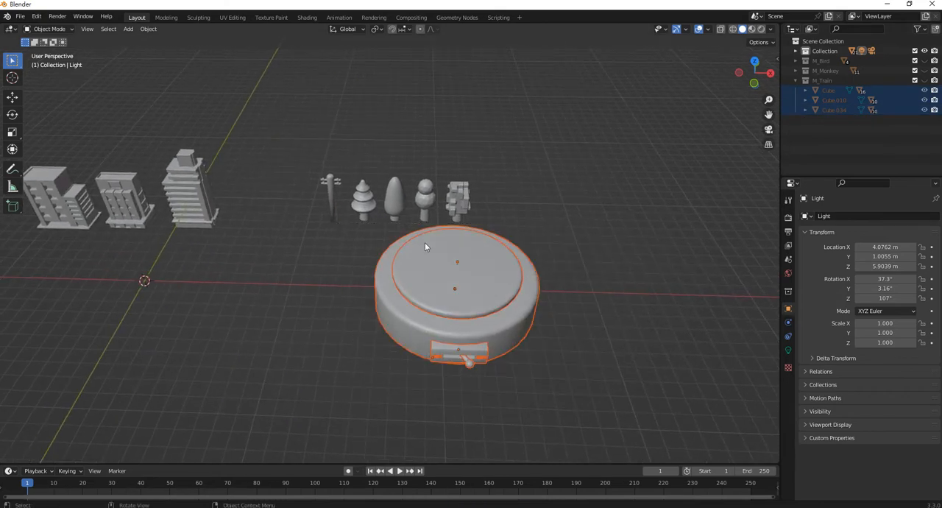
pyautogui.press('m')
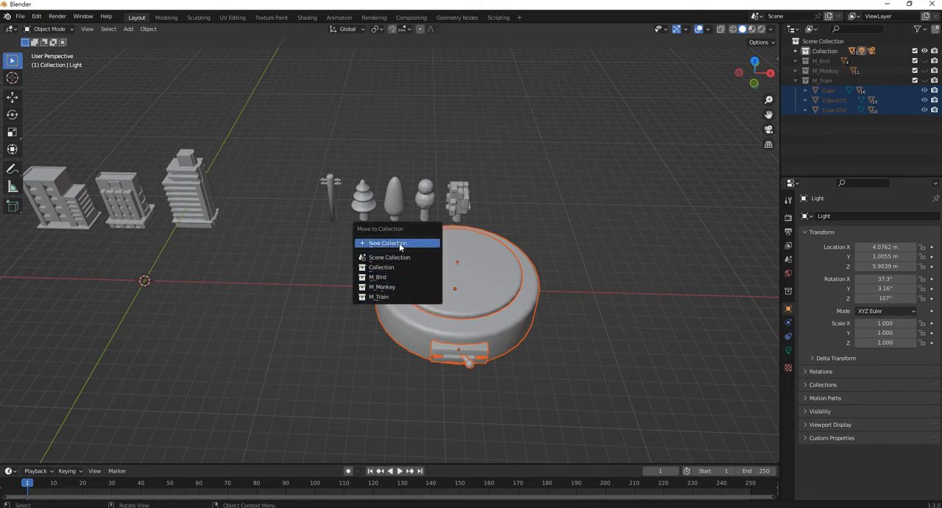
pyautogui.click(400, 243)
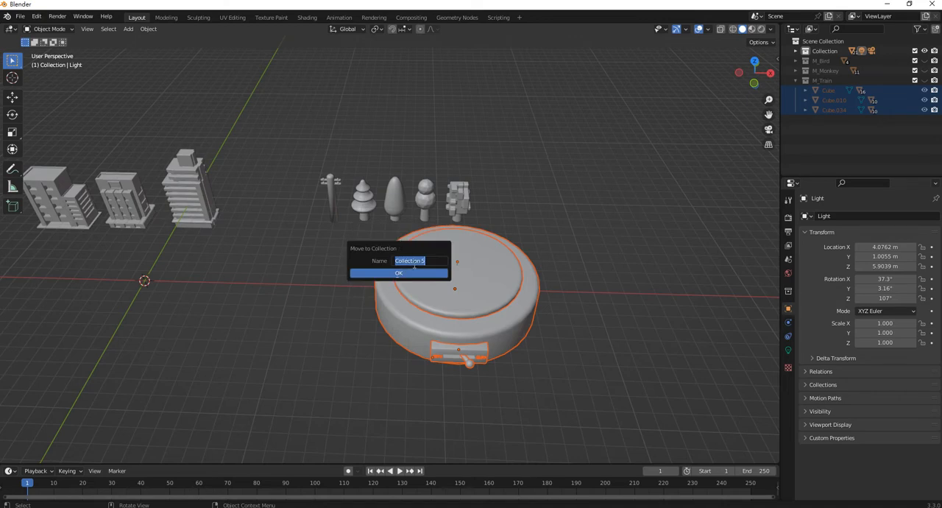
pyautogui.write('M_Base')
pyautogui.click(417, 272)
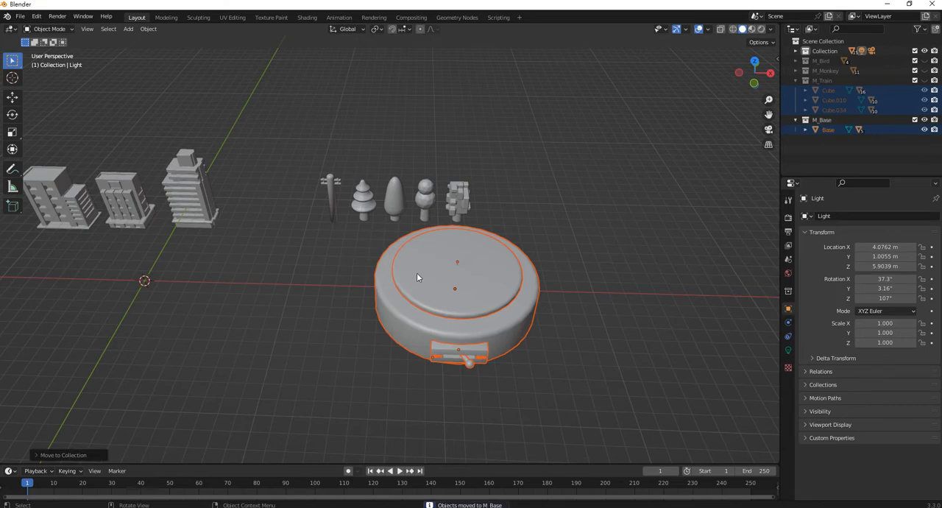
# - Hide the M_Base collection and collapse both M_Base and M_Train in the Outliner
pyautogui.click(924, 122)
pyautogui.click(796, 119)
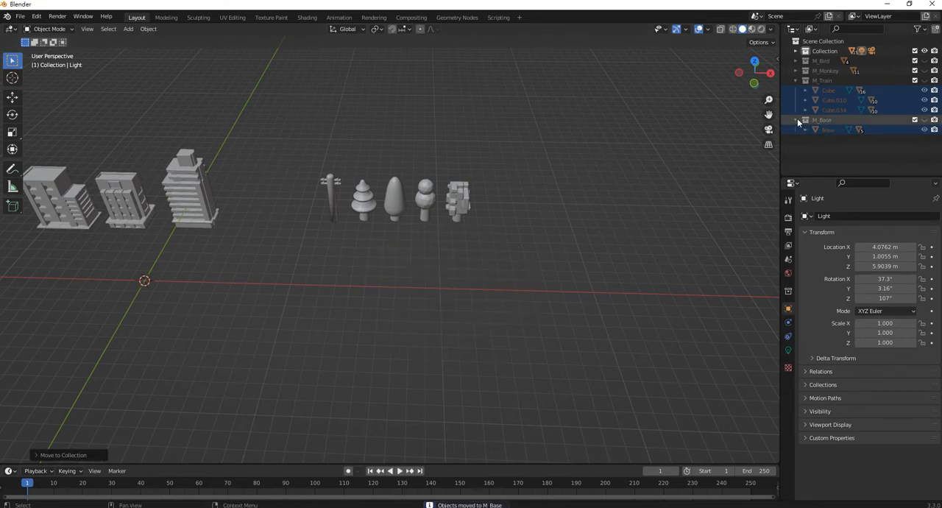
pyautogui.click(796, 80)
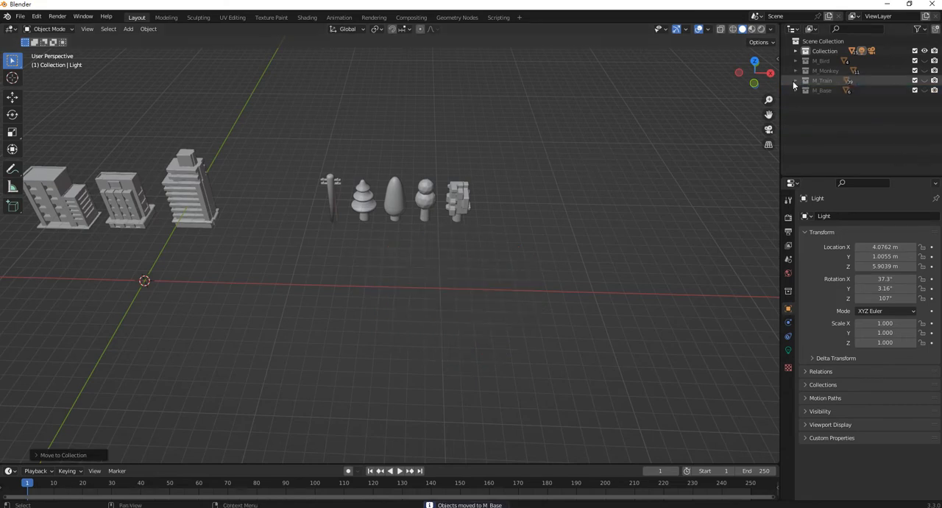
# - Move the utility pole and the four trees together along the global X axis, closer to the buildings
pyautogui.moveTo(524, 249); pyautogui.dragTo(285, 125)
pyautogui.keyDown('shift'); pyautogui.moveTo(346, 160); pyautogui.dragTo(572, 255, button='middle'); pyautogui.keyUp('shift')
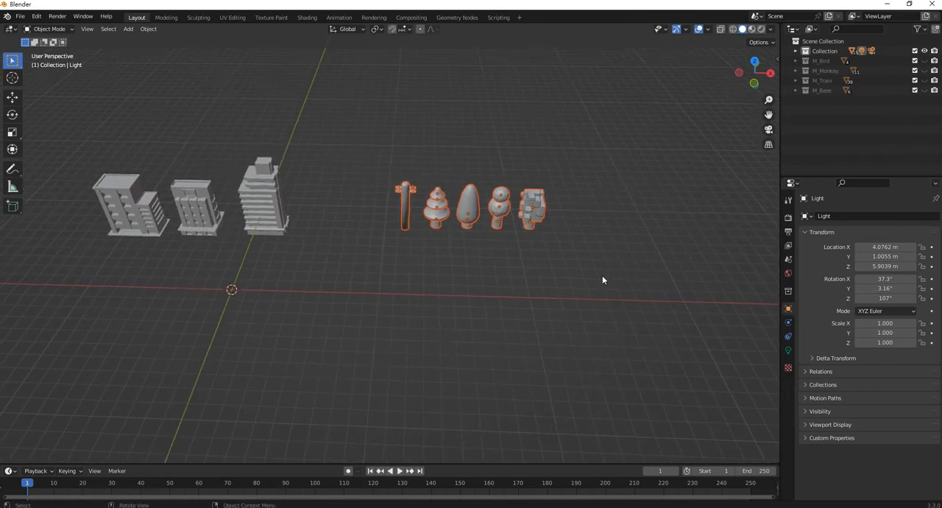
pyautogui.press('g')
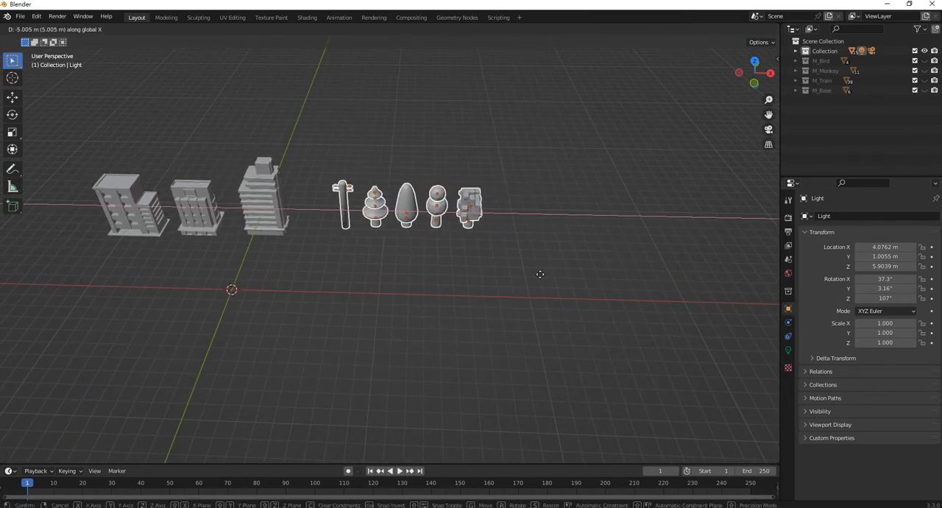
pyautogui.click(504, 278)
# - Select the buildings, the utility pole and the trees, and move them into a new collection named M_Deco
pyautogui.keyDown('shift'); pyautogui.moveTo(503, 277); pyautogui.dragTo(626, 295, button='middle'); pyautogui.keyUp('shift')
pyautogui.moveTo(622, 293); pyautogui.dragTo(126, 139)
pyautogui.moveTo(127, 139); pyautogui.dragTo(313, 218, button='middle')
pyautogui.press('m')
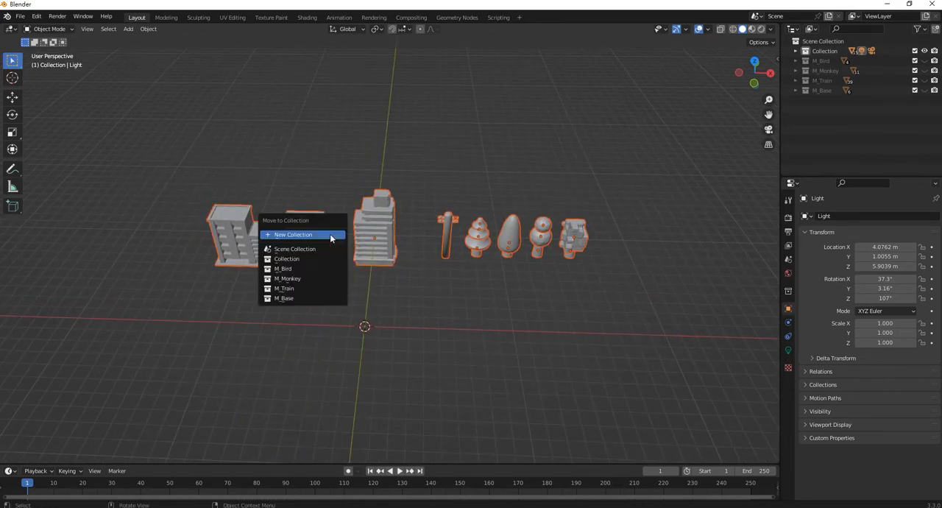
pyautogui.click(331, 234)
pyautogui.write('M_D')
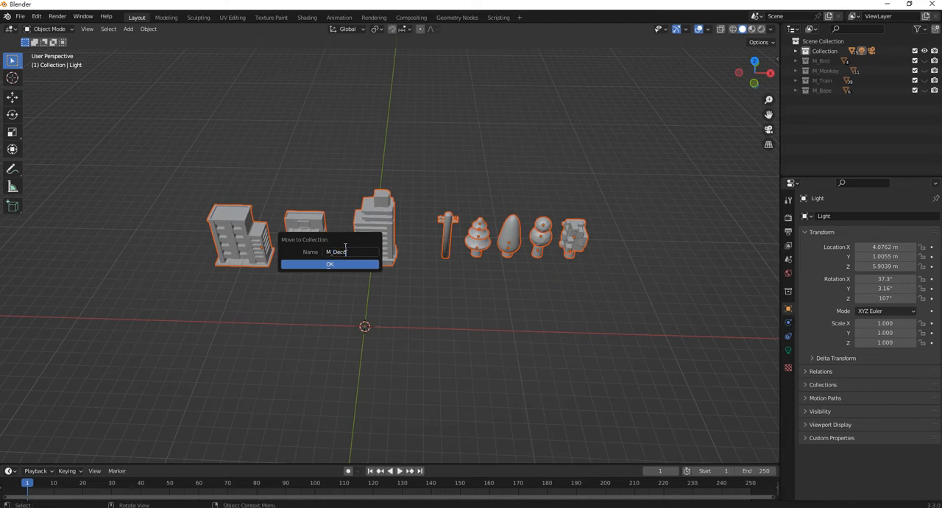
pyautogui.write('eco')
pyautogui.click(350, 266)
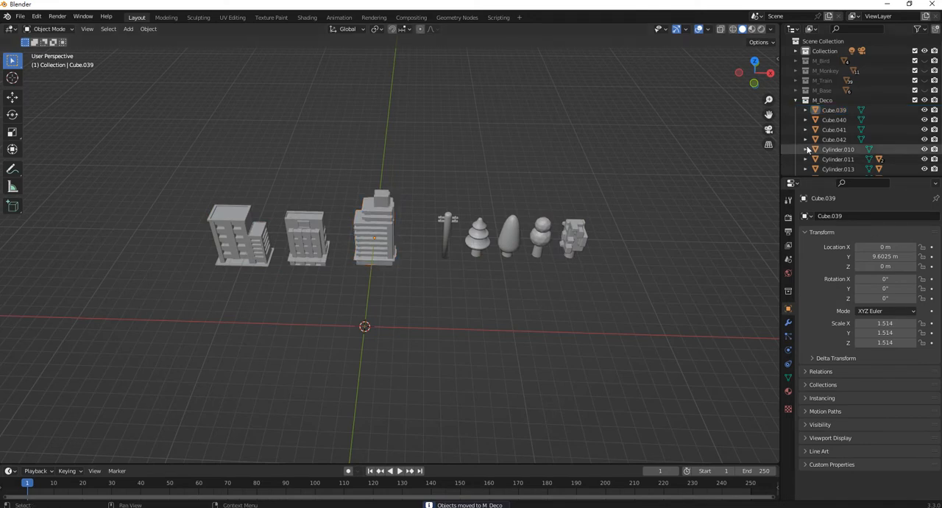
# - Collapse the M_Deco collection and unhide M_Base, M_Train, M_Monkey and M_Bird in the viewport
pyautogui.click(796, 100)
pyautogui.moveTo(925, 89); pyautogui.dragTo(924, 60)
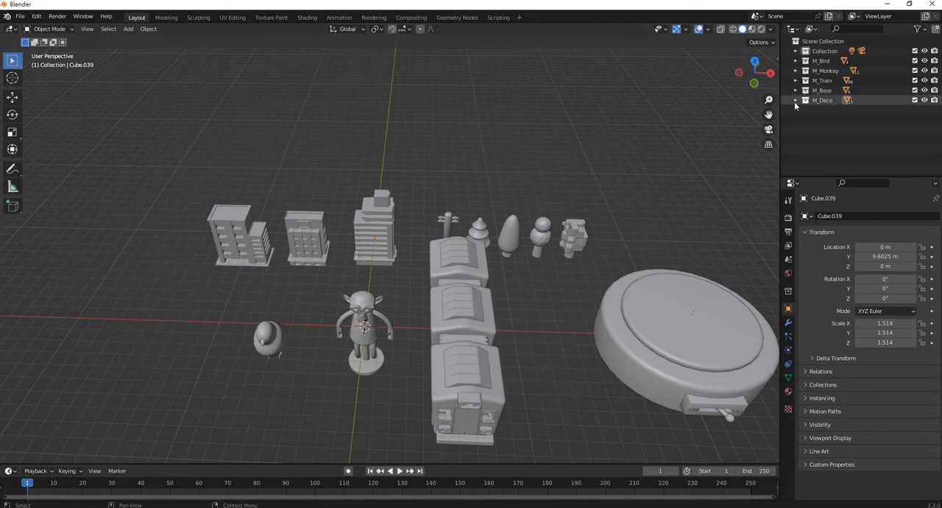
pyautogui.keyDown('shift'); pyautogui.moveTo(490, 228); pyautogui.dragTo(405, 195, button='middle'); pyautogui.keyUp('shift')
pyautogui.keyDown('shift'); pyautogui.moveTo(479, 195); pyautogui.dragTo(485, 209, button='middle'); pyautogui.keyUp('shift')
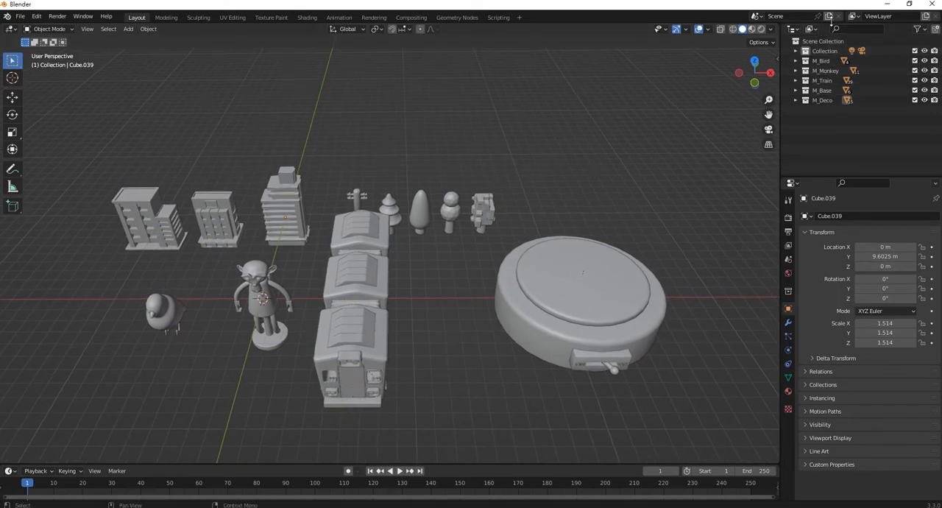
# - Switch the Outliner to the Orphan Data mode and purge all unused data-blocks from the file
pyautogui.click(813, 29)
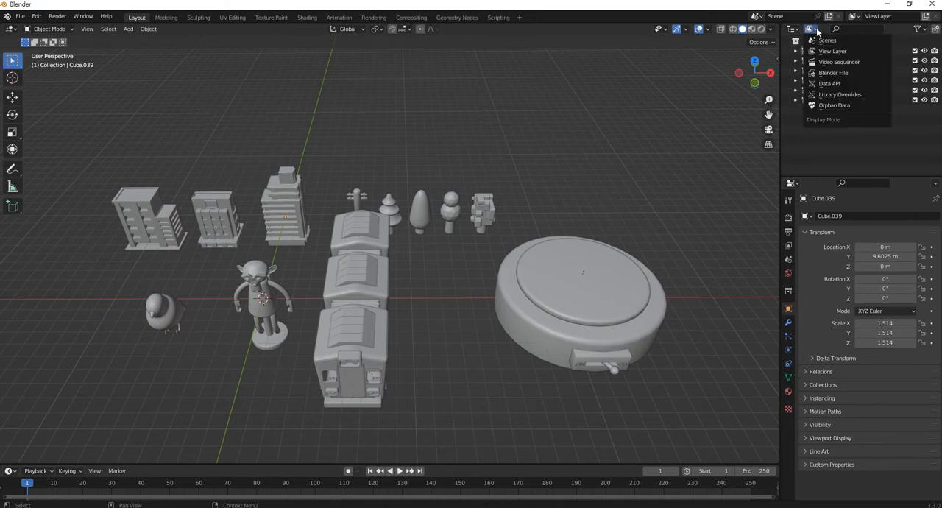
pyautogui.click(843, 106)
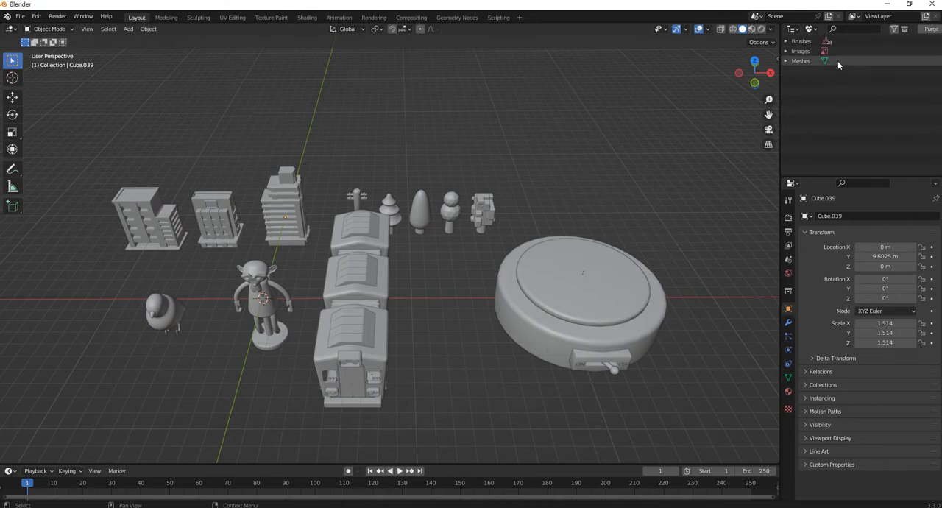
pyautogui.click(931, 28)
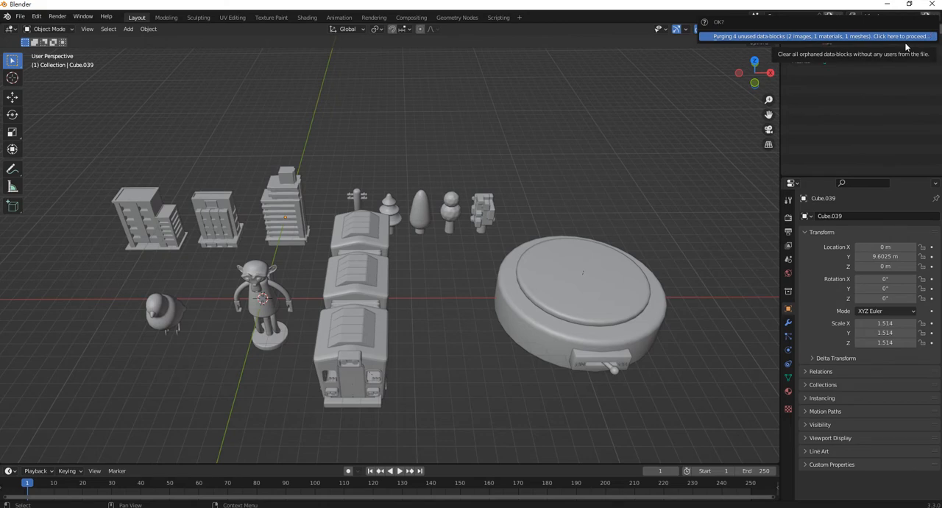
pyautogui.click(904, 38)
pyautogui.click(937, 29)
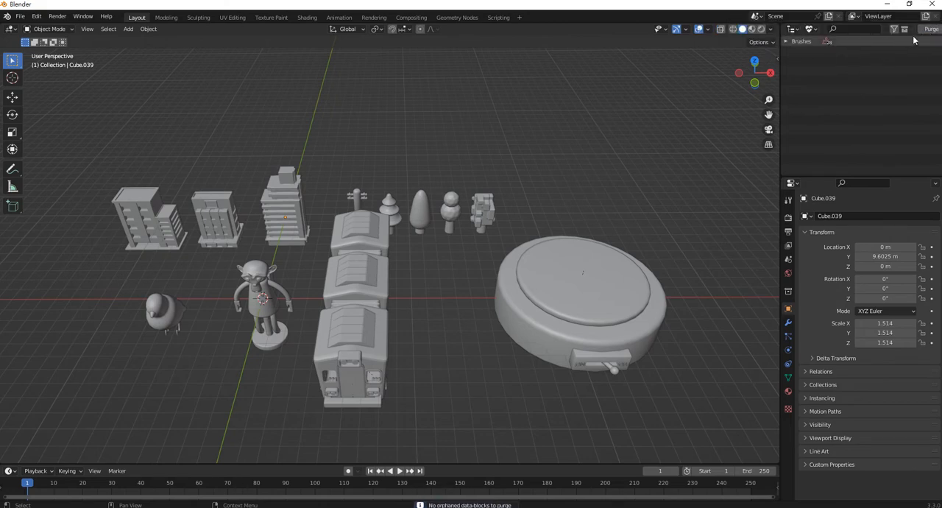
# - Set the Outliner display mode back to View Layer
pyautogui.click(811, 29)
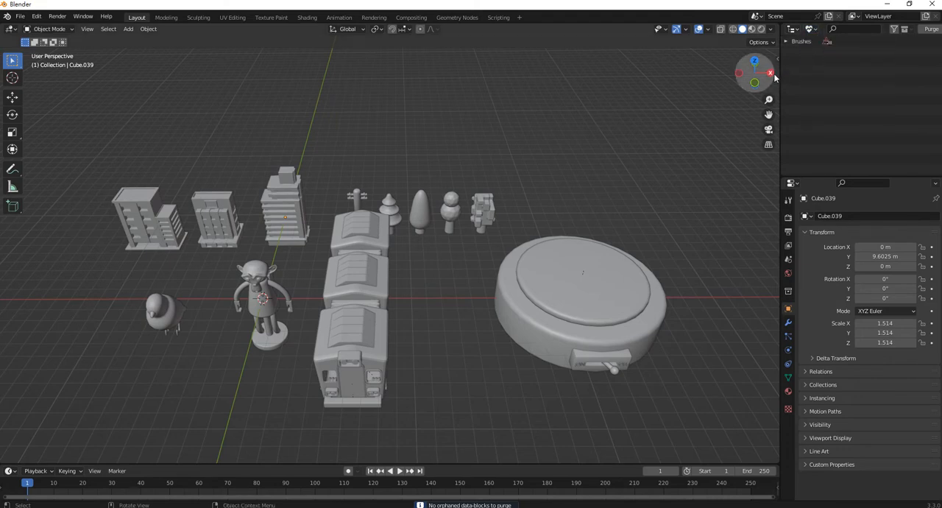
pyautogui.click(812, 30)
pyautogui.click(843, 53)
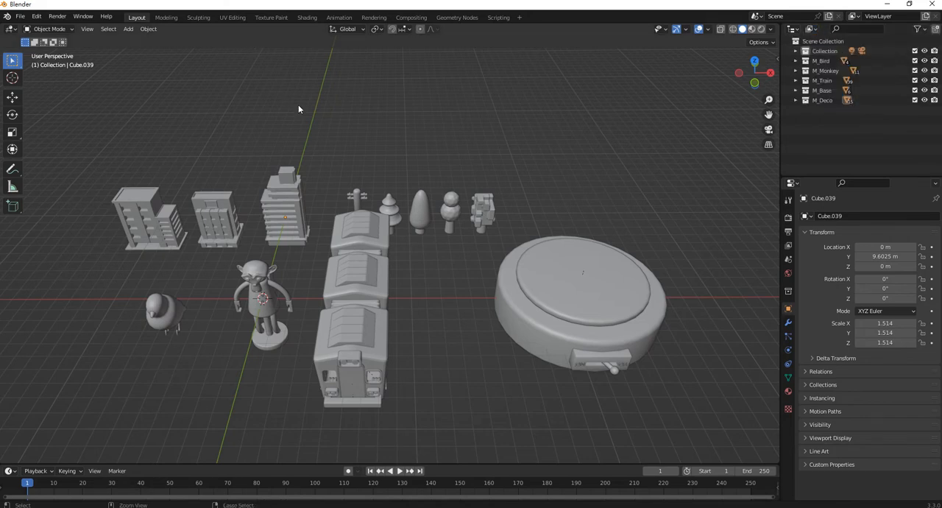
# - Save the scene as Combine.blend in the Design folder
pyautogui.hotkey('ctrl', 's')
pyautogui.click(372, 396)
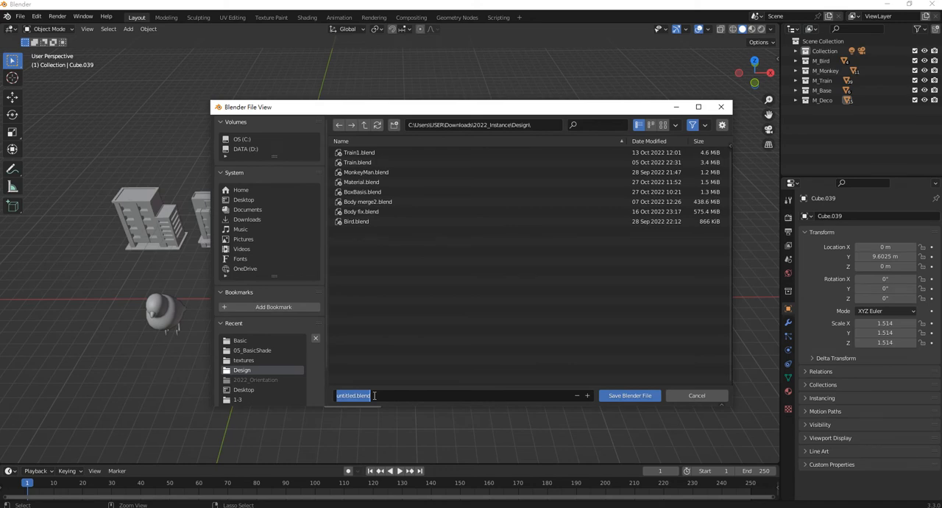
pyautogui.write('Combine')
pyautogui.press('Return')
pyautogui.click(630, 396)
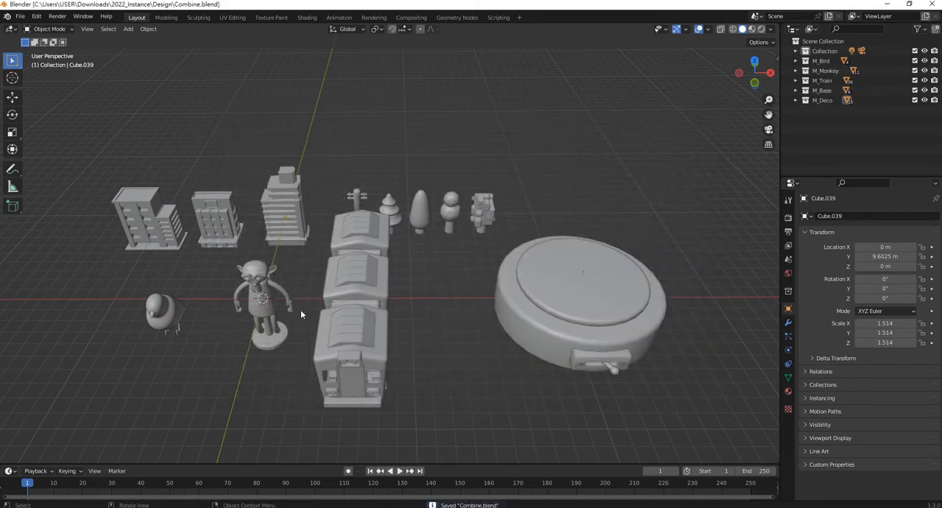
# - Scale the monkey figure down to about 0.6 and the bird down to about 0.32
pyautogui.click(283, 337)
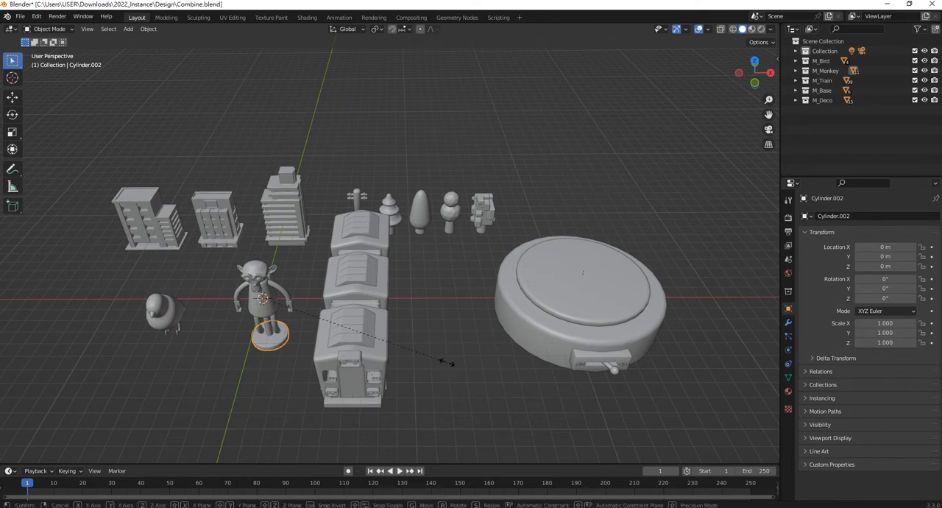
pyautogui.press('s')
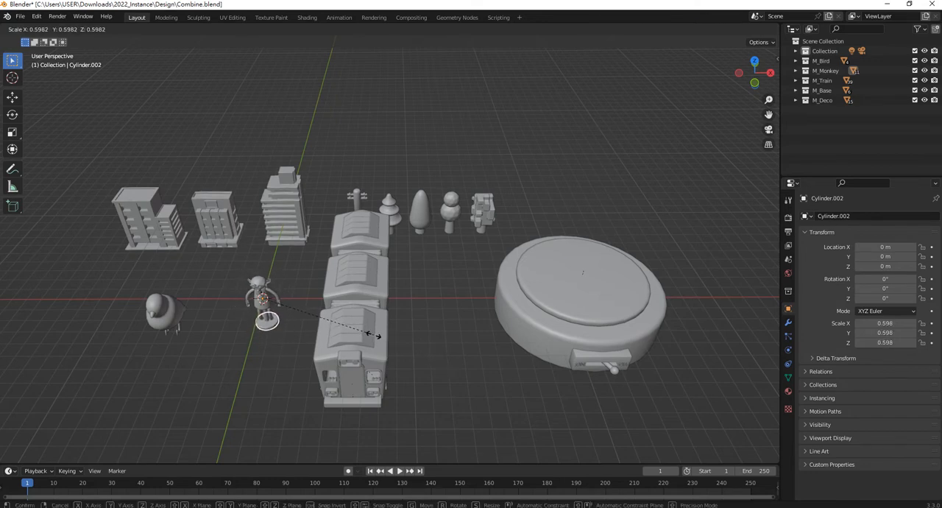
pyautogui.click(326, 336)
pyautogui.click(174, 310)
pyautogui.press('s')
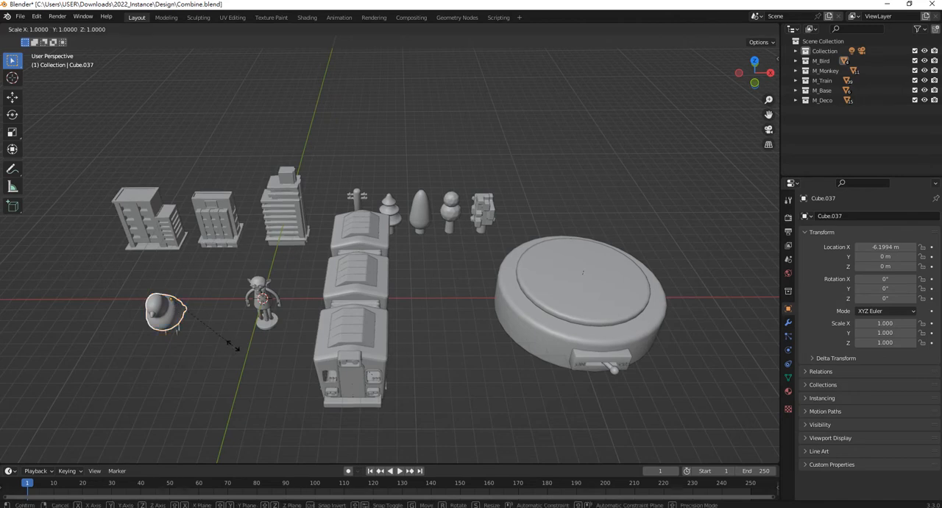
pyautogui.click(186, 318)
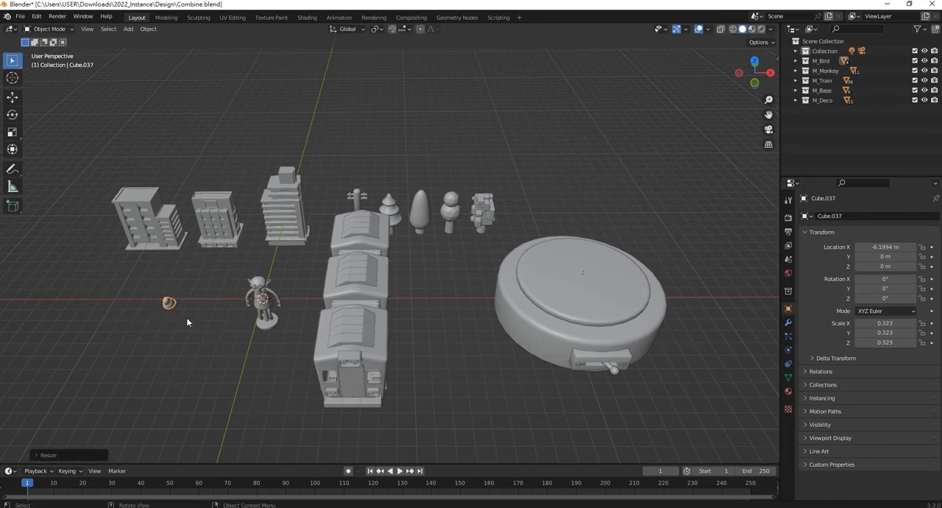
# - Select all the train parts and scale them down together to about 0.61
pyautogui.click(163, 224)
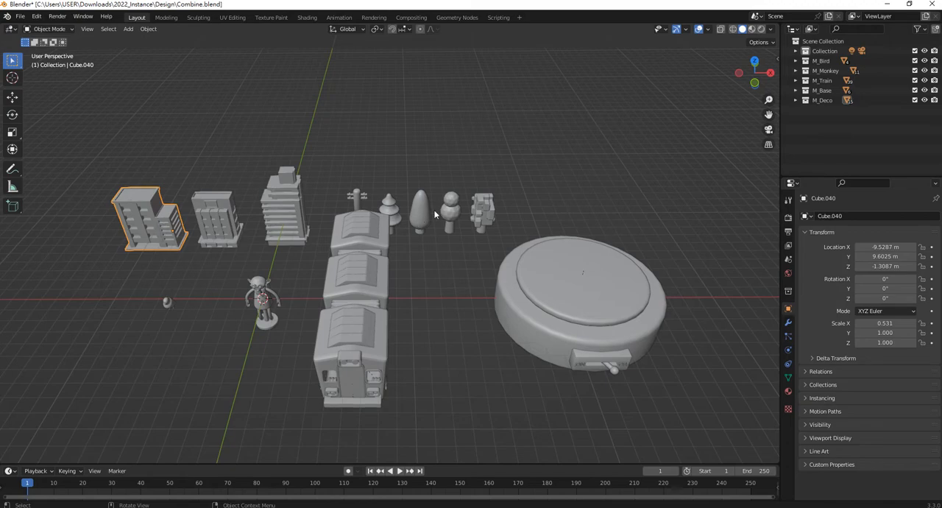
pyautogui.moveTo(422, 283); pyautogui.dragTo(425, 435, button='middle')
pyautogui.moveTo(431, 400); pyautogui.dragTo(326, 185)
pyautogui.moveTo(326, 185); pyautogui.dragTo(422, 321, button='middle')
pyautogui.press('s')
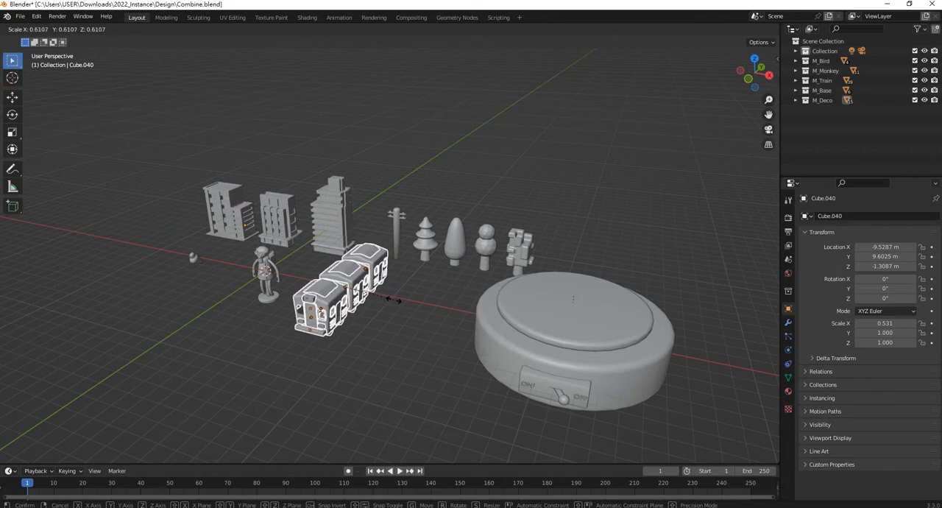
pyautogui.click(393, 299)
# - Scale the large round base up to about 1.15
pyautogui.moveTo(647, 307); pyautogui.dragTo(564, 294, button='middle')
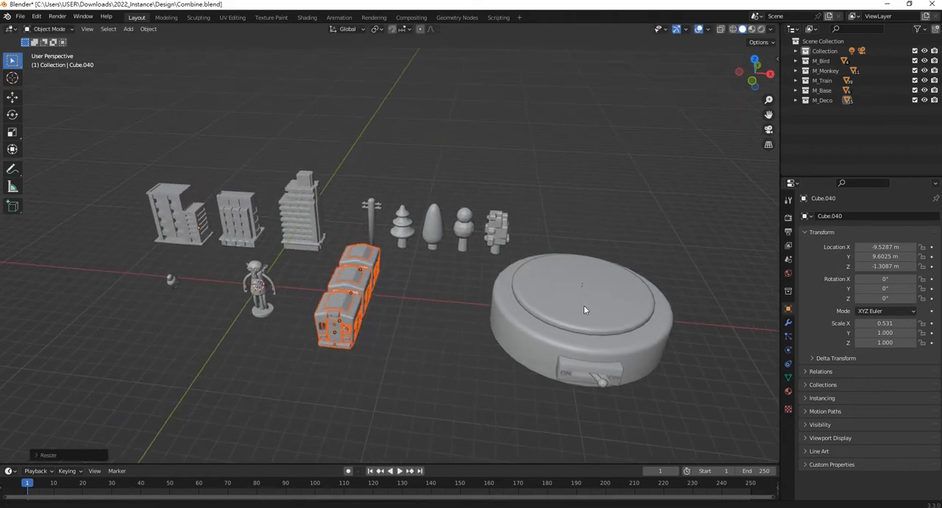
pyautogui.moveTo(611, 317); pyautogui.dragTo(513, 294, button='middle')
pyautogui.click(520, 305)
pyautogui.press('s')
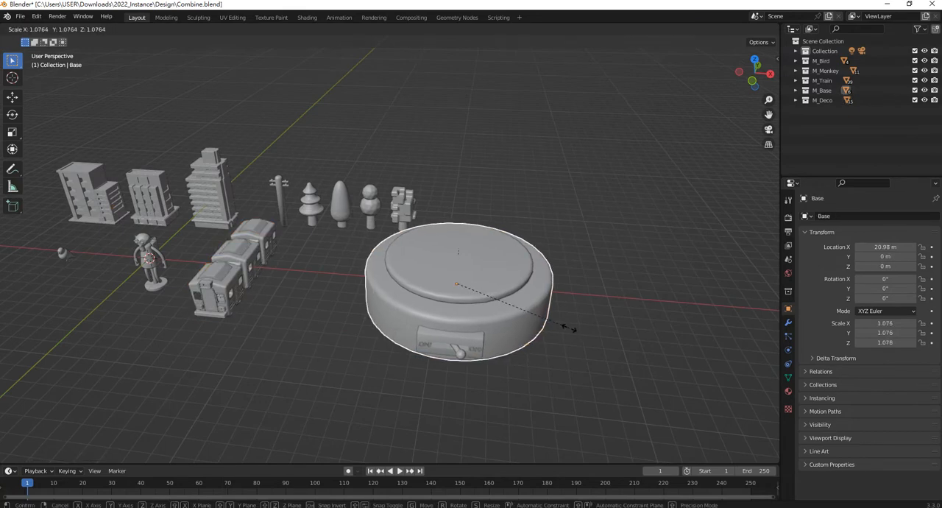
pyautogui.rightClick(585, 330)
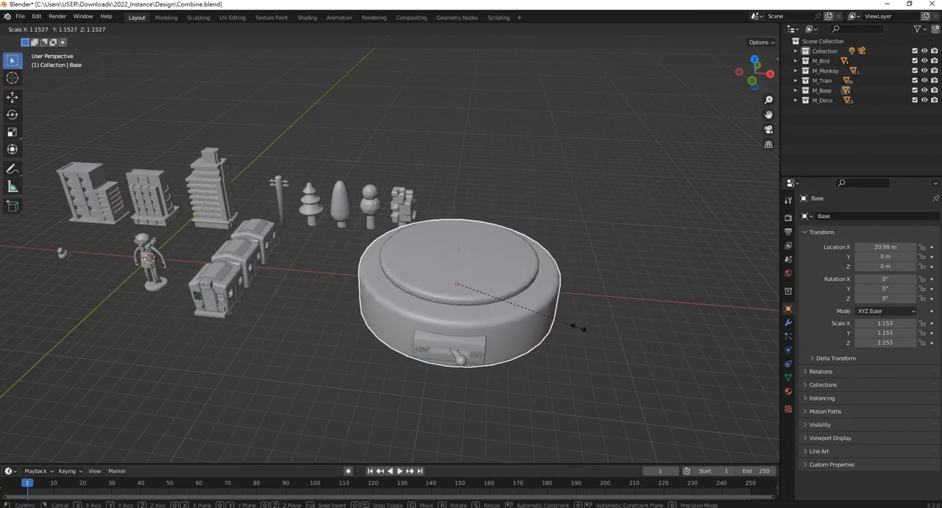
# - Scale the plate on top of the base down by a factor of about 0.88 and save the file
pyautogui.click(471, 277)
pyautogui.press('s')
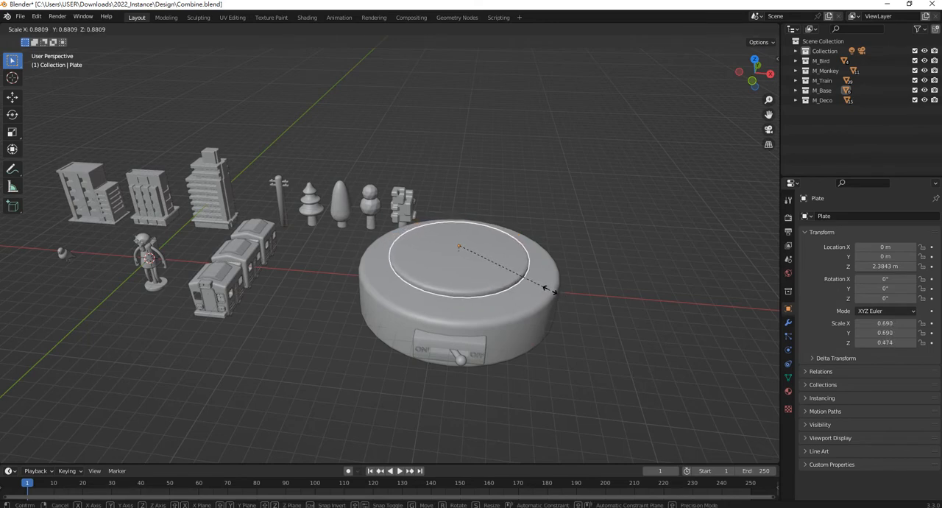
pyautogui.rightClick(549, 289)
pyautogui.moveTo(468, 239); pyautogui.dragTo(579, 282, button='middle')
pyautogui.scroll(2, 579, 282)
pyautogui.hotkey('ctrl', 's')
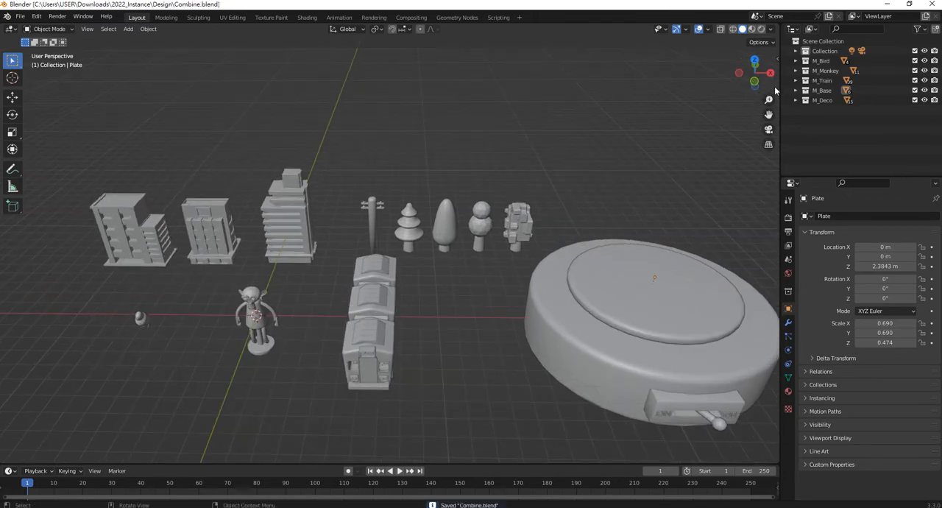
# - Start the Shortcut VUr key display in the 3D viewport and clear the object selection
pyautogui.press('n')
pyautogui.click(774, 133)
pyautogui.click(740, 74)
pyautogui.click(527, 151)
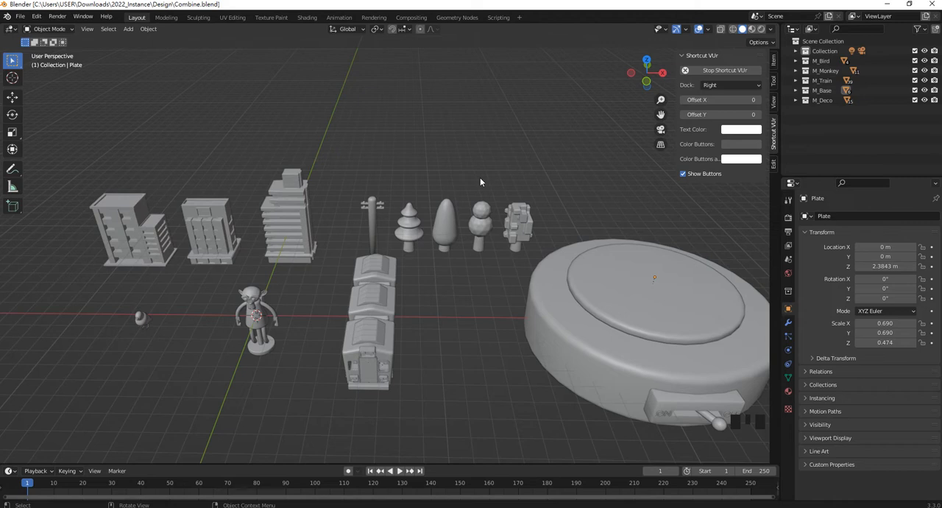
# - Show the material properties of the round base and of the switch housing on its front
pyautogui.click(543, 301)
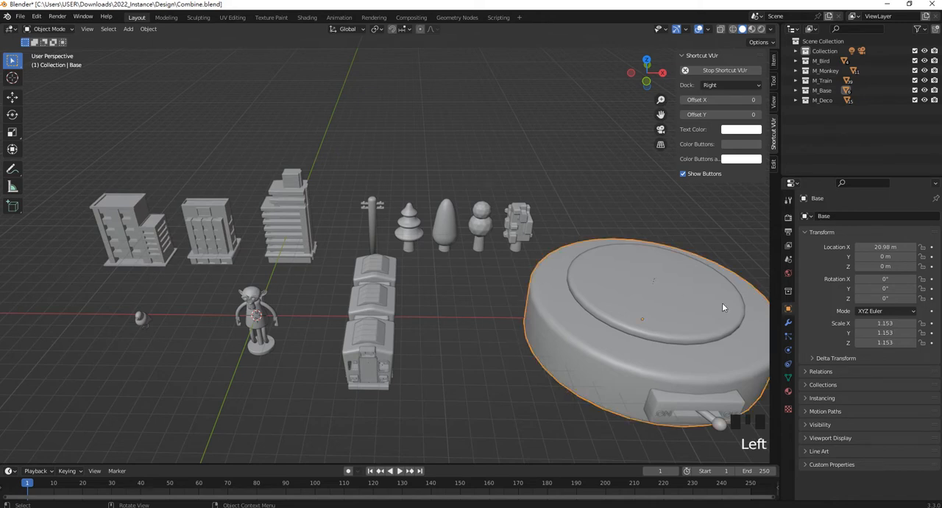
pyautogui.click(788, 391)
pyautogui.click(691, 399)
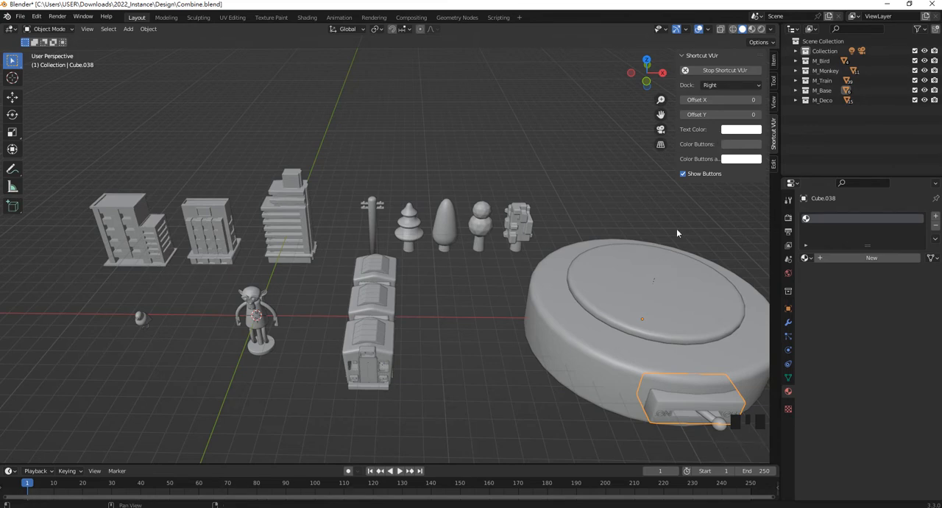
# - Switch to the other Blender window, open Texture1.blend from the 05_BasicShade folder, and set the viewport shading to Rendered
pyautogui.click(485, 480)
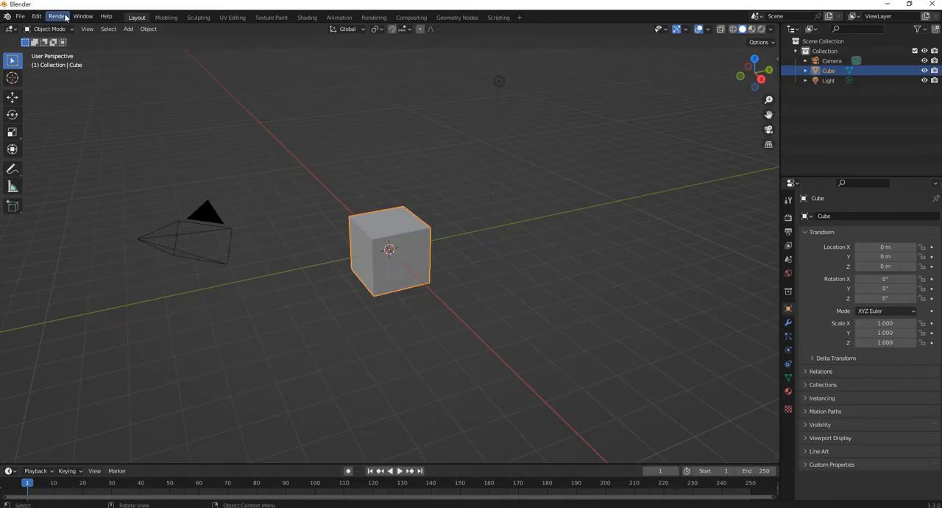
pyautogui.click(20, 16)
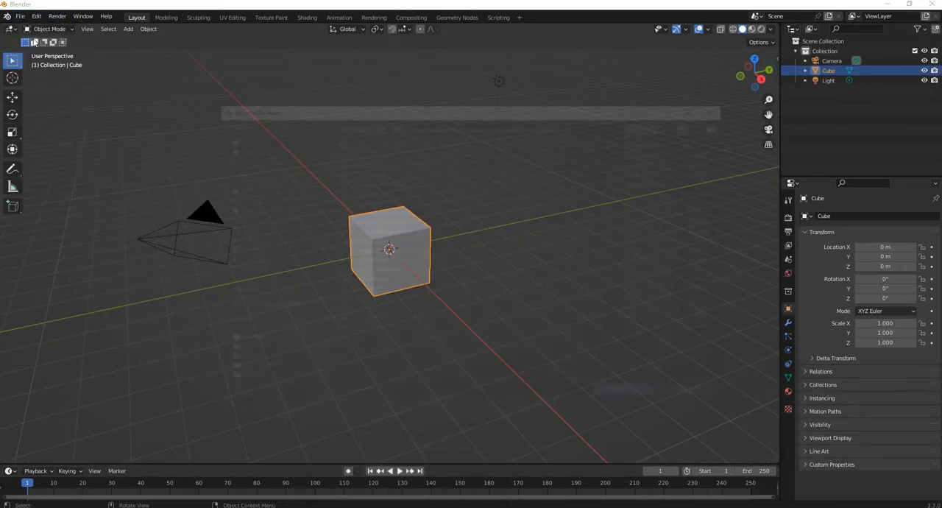
pyautogui.click(363, 126)
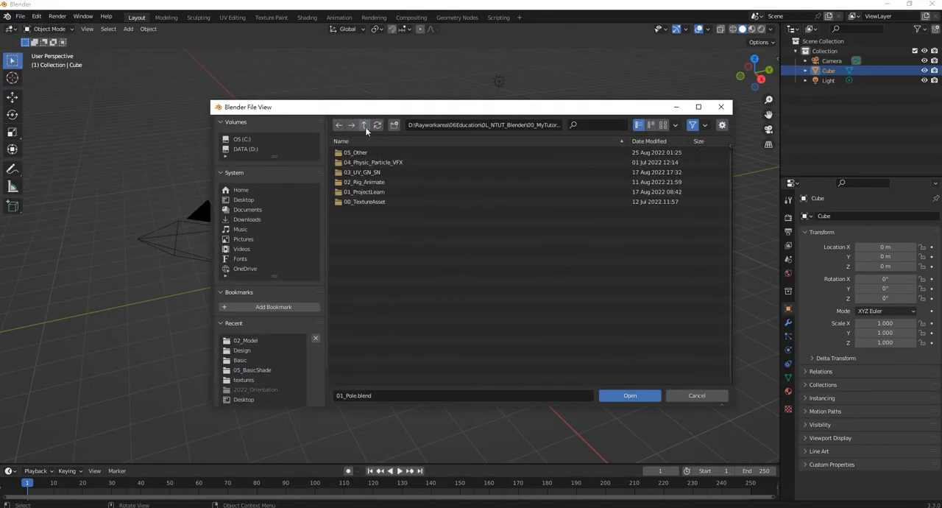
pyautogui.click(366, 127)
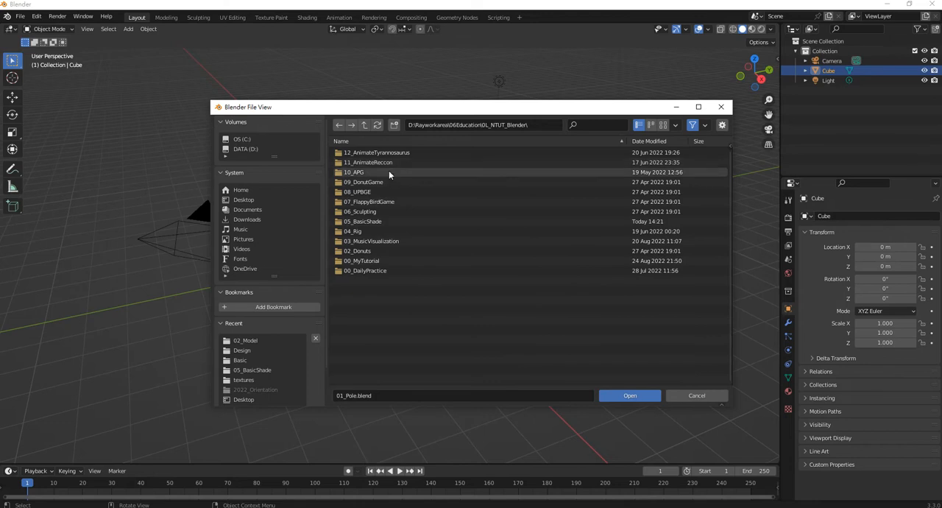
pyautogui.doubleClick(389, 221)
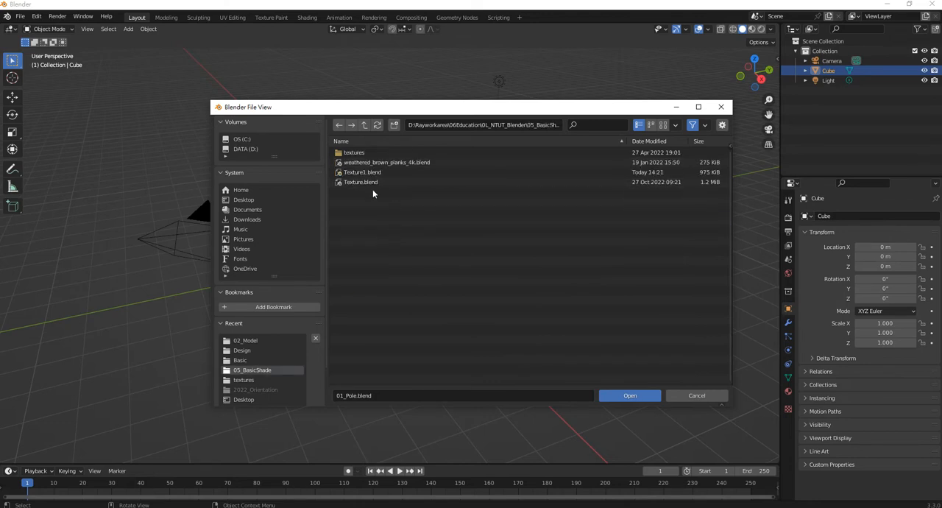
pyautogui.doubleClick(365, 174)
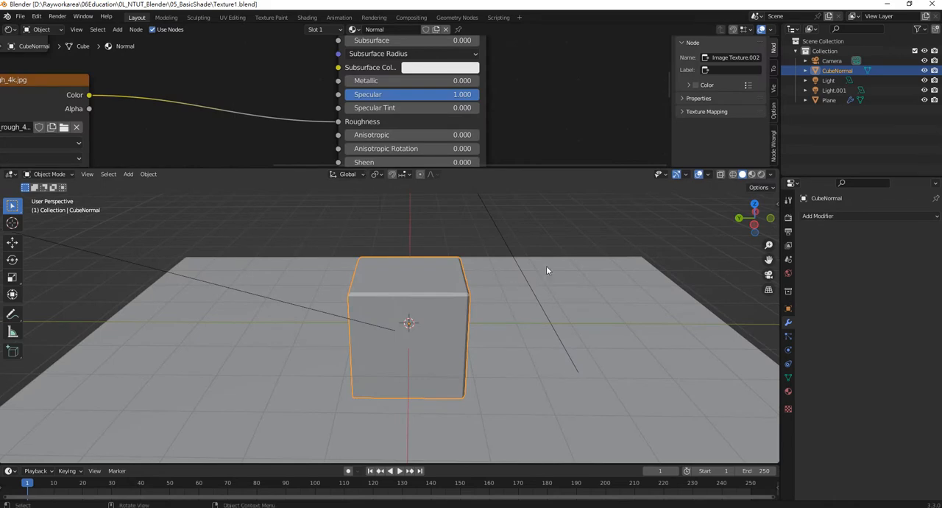
pyautogui.press('z')
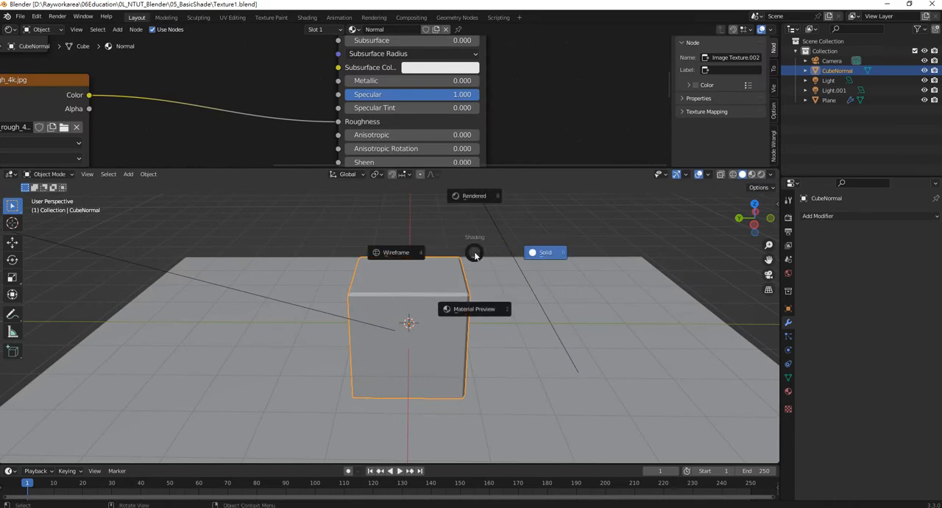
pyautogui.click(473, 196)
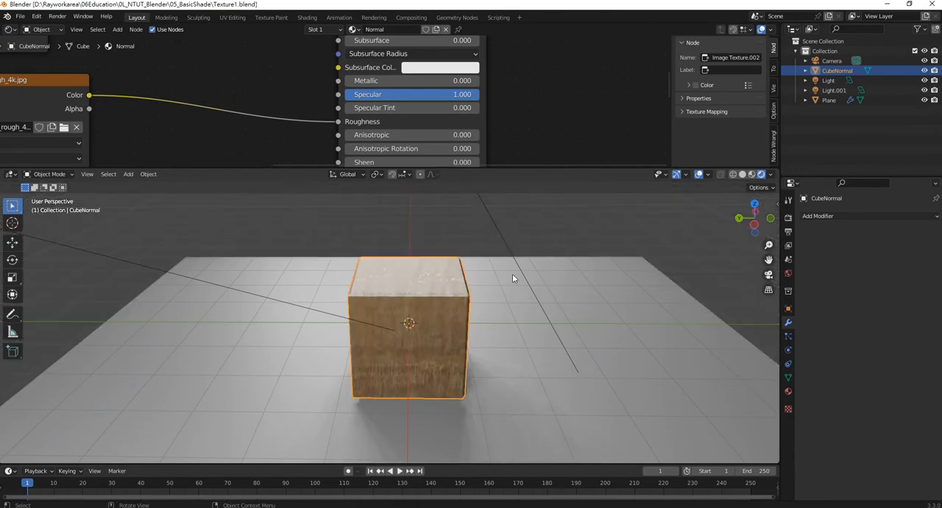
# - Enlarge the node editor to examine the cube's plywood texture nodes, and restore the larger 3D viewport
pyautogui.moveTo(304, 168); pyautogui.dragTo(306, 391)
pyautogui.scroll(-7, 293, 258)
pyautogui.moveTo(244, 254); pyautogui.dragTo(450, 317, button='middle')
pyautogui.scroll(5, 368, 235)
pyautogui.scroll(-2, 378, 141)
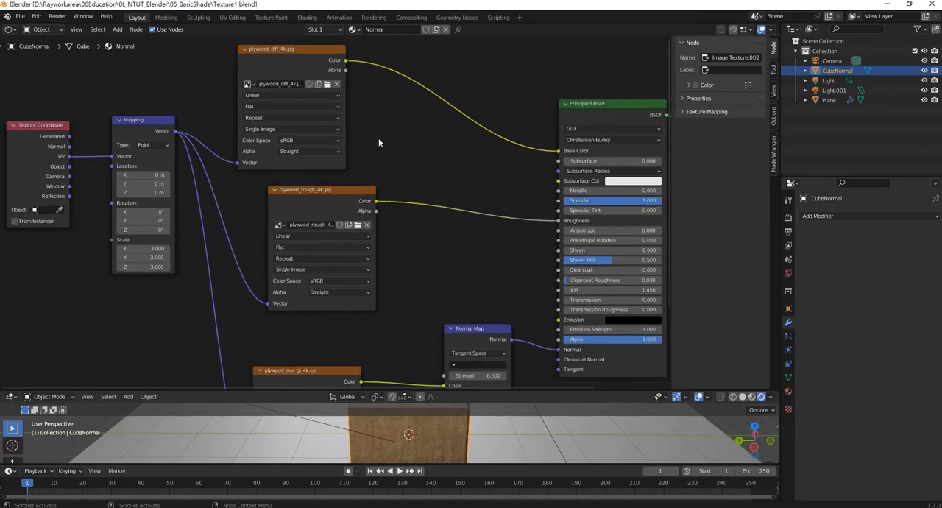
pyautogui.moveTo(379, 142); pyautogui.dragTo(338, 218, button='middle')
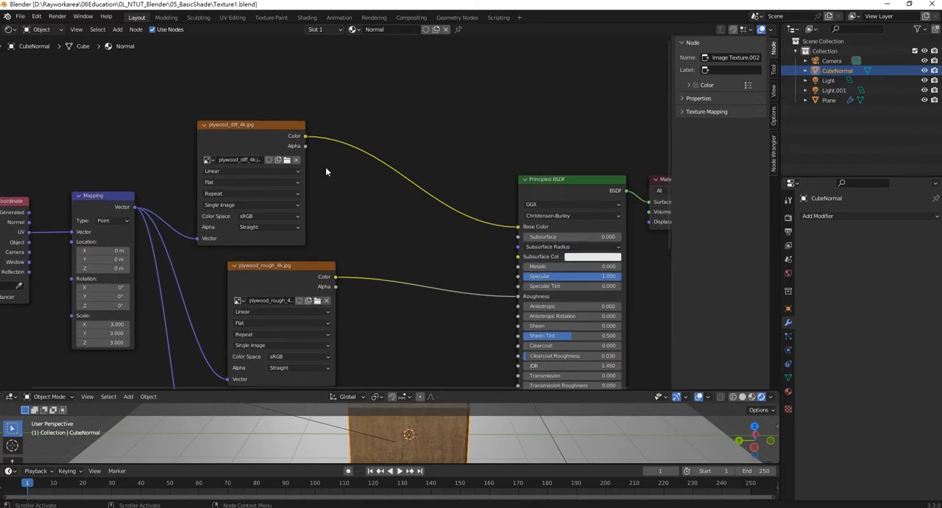
pyautogui.scroll(-7, 332, 213)
pyautogui.moveTo(333, 213); pyautogui.dragTo(306, 152, button='middle')
pyautogui.moveTo(476, 392); pyautogui.dragTo(462, 180)
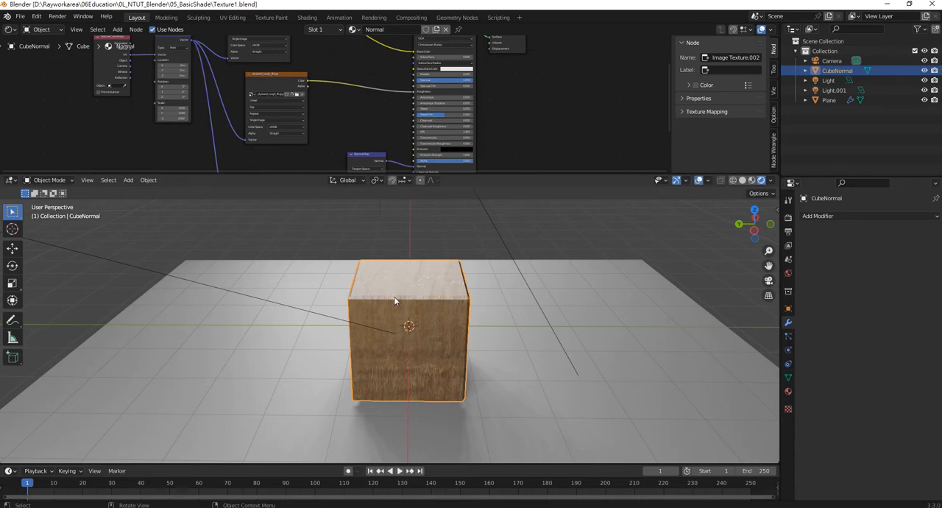
# - Copy the plywood cube from Texture1.blend, paste it into the Combine.blend scene, and select it to show its Normal material
pyautogui.hotkey('ctrl', 'c')
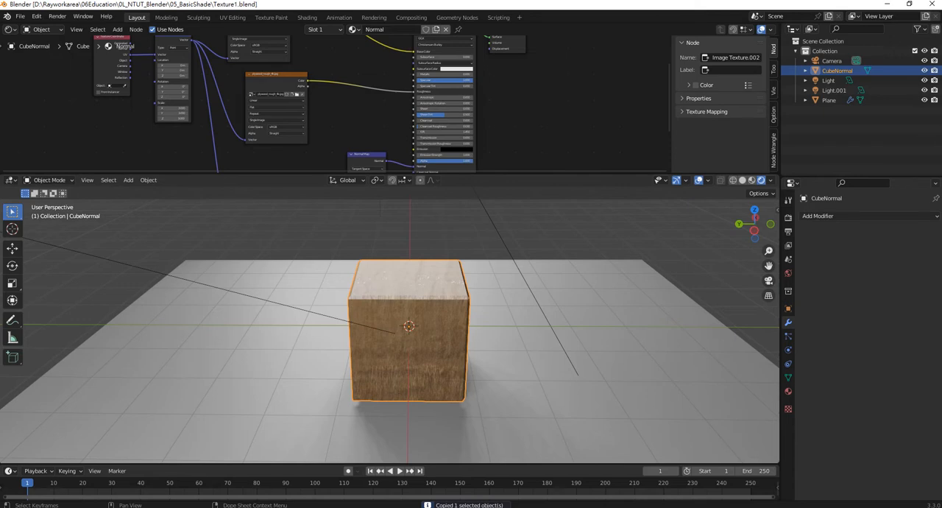
pyautogui.click(398, 507)
pyautogui.click(343, 480)
pyautogui.hotkey('ctrl', 'v')
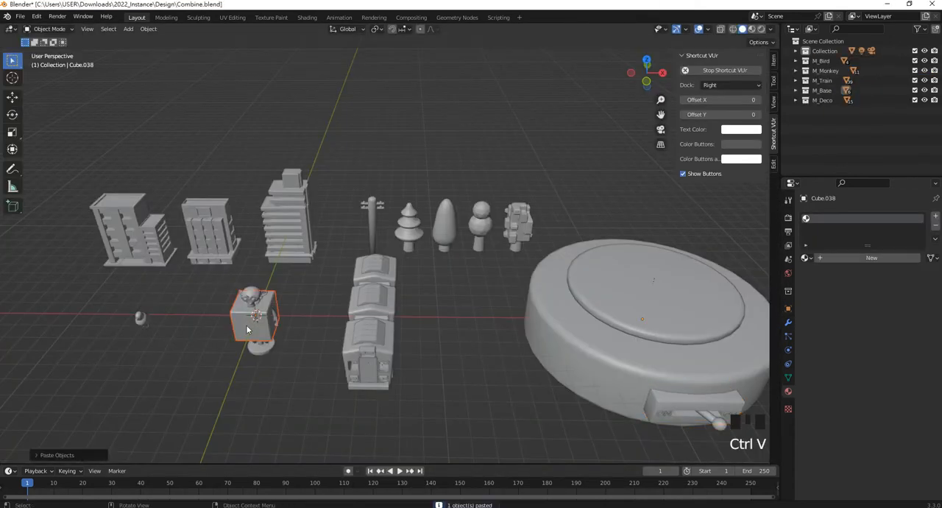
pyautogui.click(420, 357)
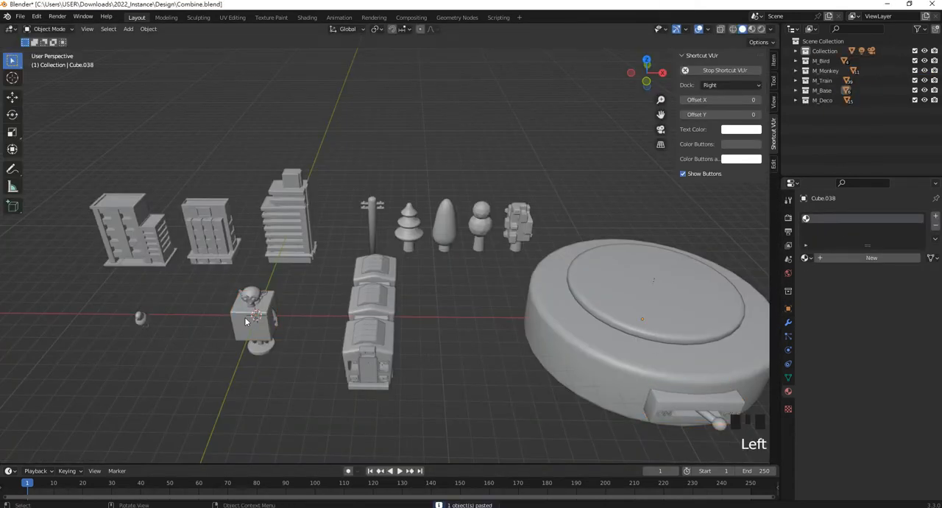
pyautogui.click(258, 322)
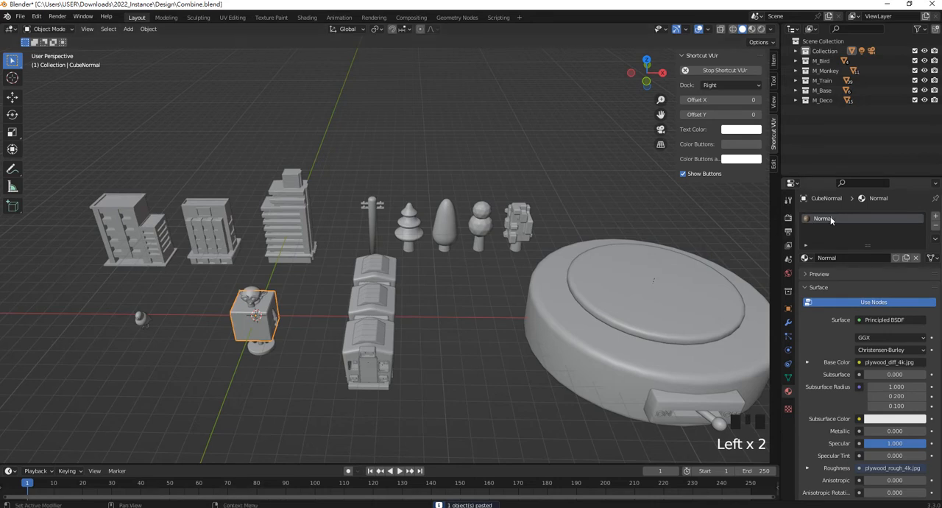
# - Undo the pasting of the plywood cube into the Combine.blend scene
pyautogui.click(482, 350)
pyautogui.hotkey('ctrl', 'z')
pyautogui.hotkey('ctrl', 'z')
pyautogui.hotkey('ctrl', 'z')
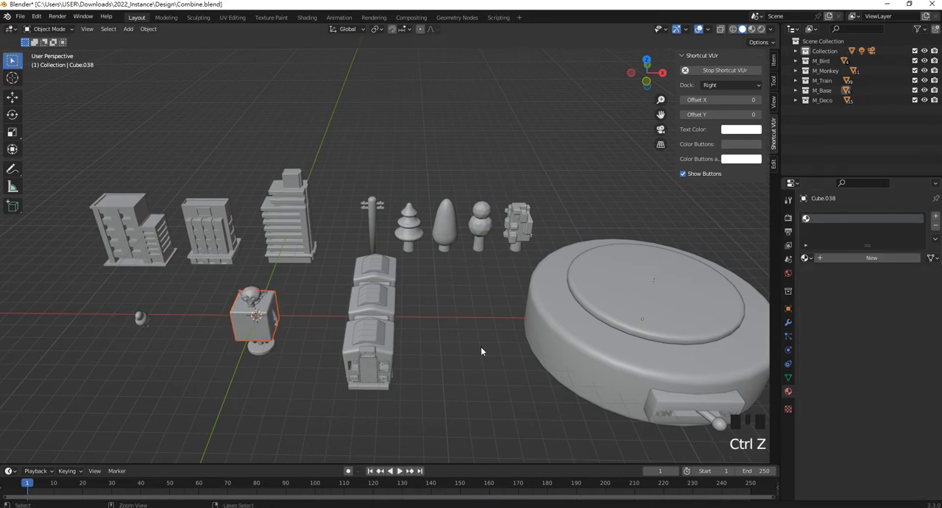
# - Start an Append and browse to the contents of Texture1.blend in the 0L_NTUT_Blender\05_BasicShade folder
pyautogui.click(20, 16)
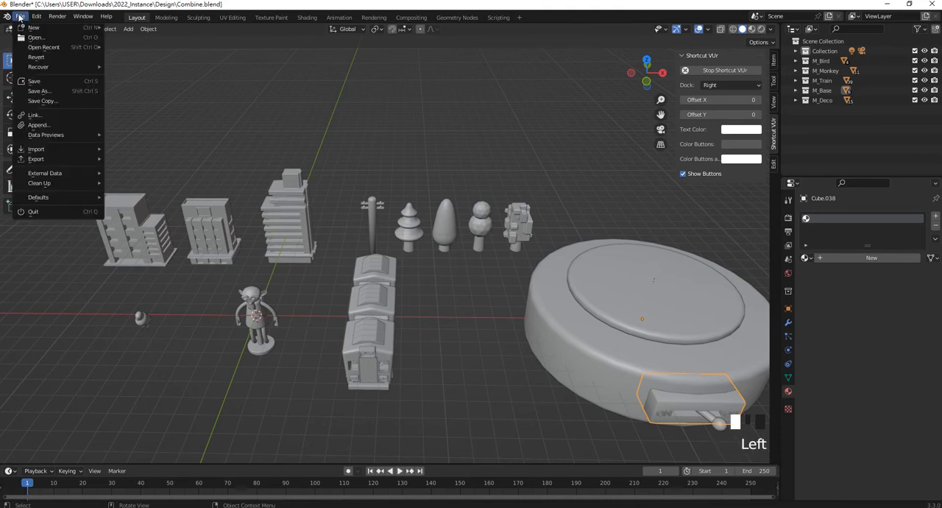
pyautogui.click(49, 127)
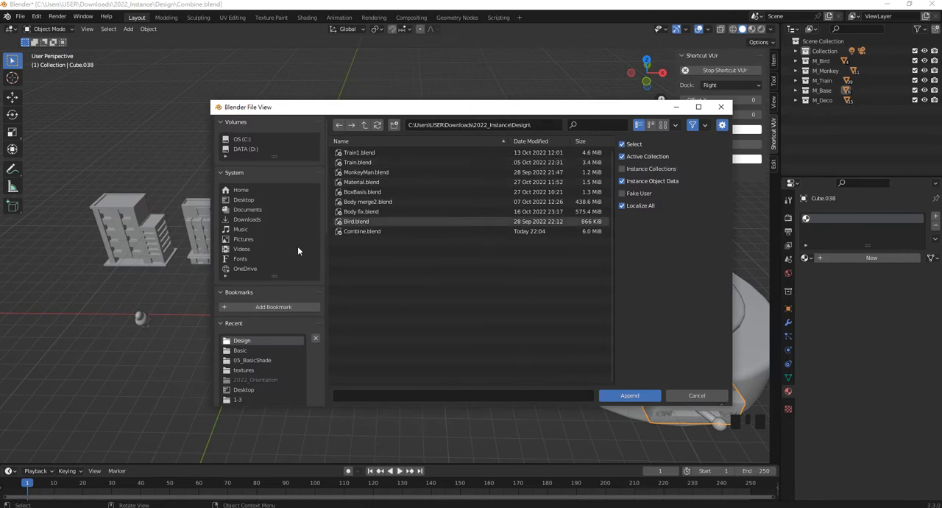
pyautogui.click(371, 221)
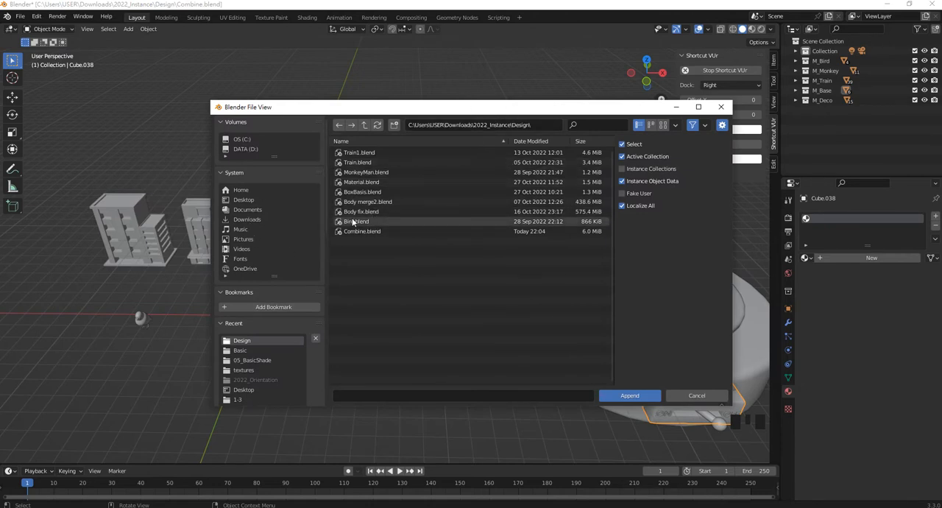
pyautogui.click(245, 200)
pyautogui.doubleClick(374, 175)
pyautogui.click(365, 124)
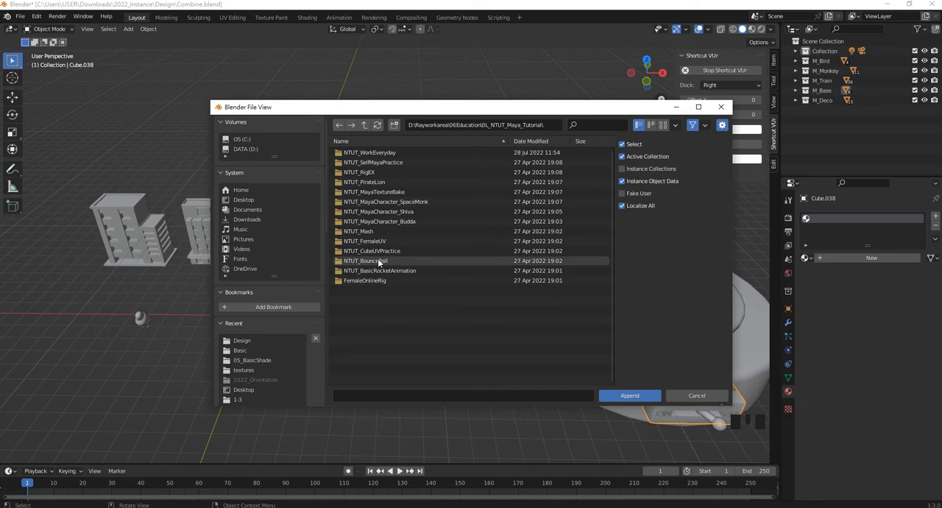
pyautogui.click(365, 124)
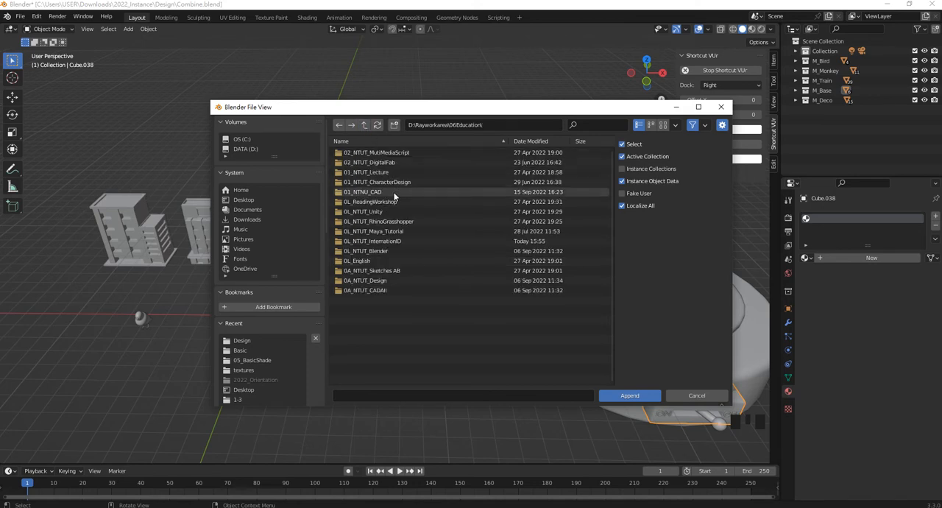
pyautogui.doubleClick(381, 251)
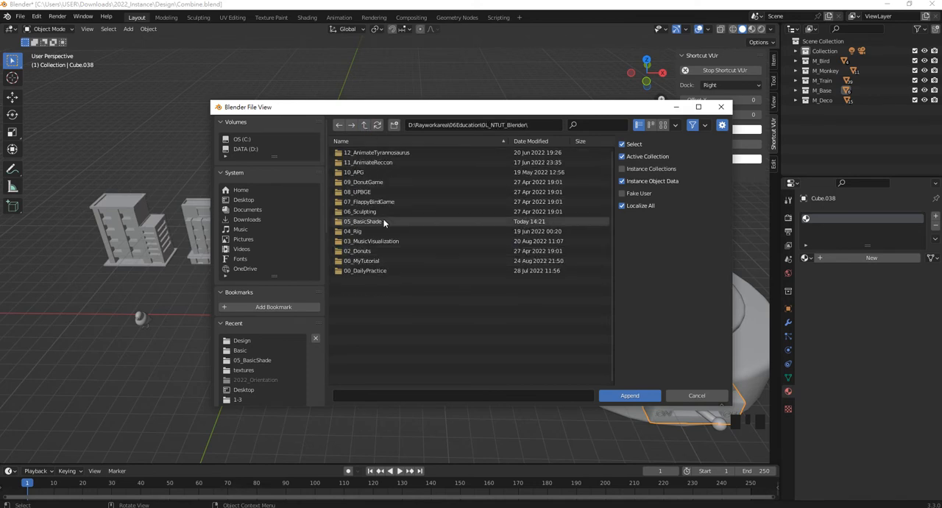
pyautogui.doubleClick(379, 260)
pyautogui.click(364, 124)
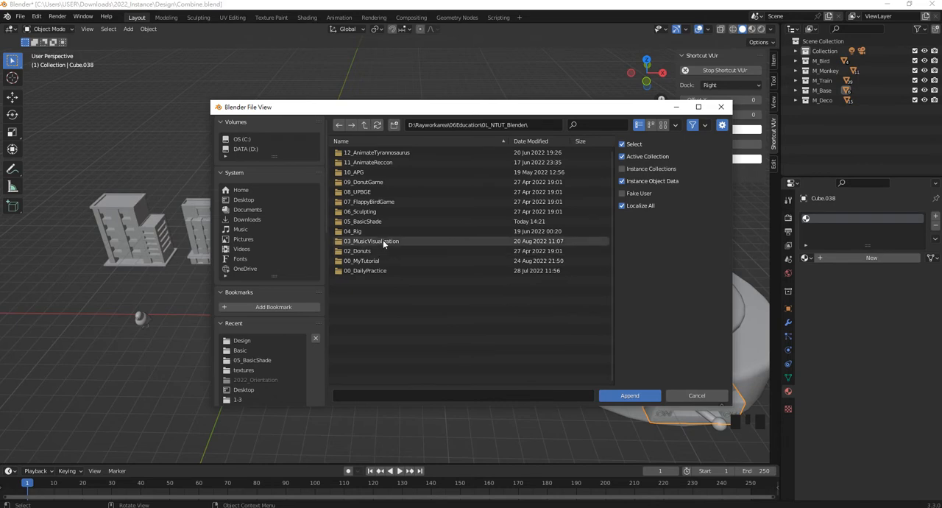
pyautogui.doubleClick(380, 221)
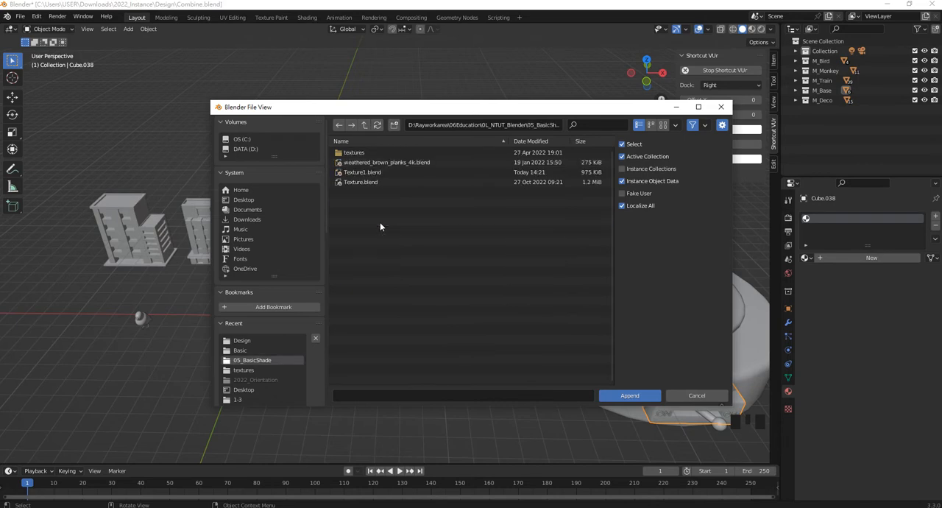
pyautogui.doubleClick(364, 172)
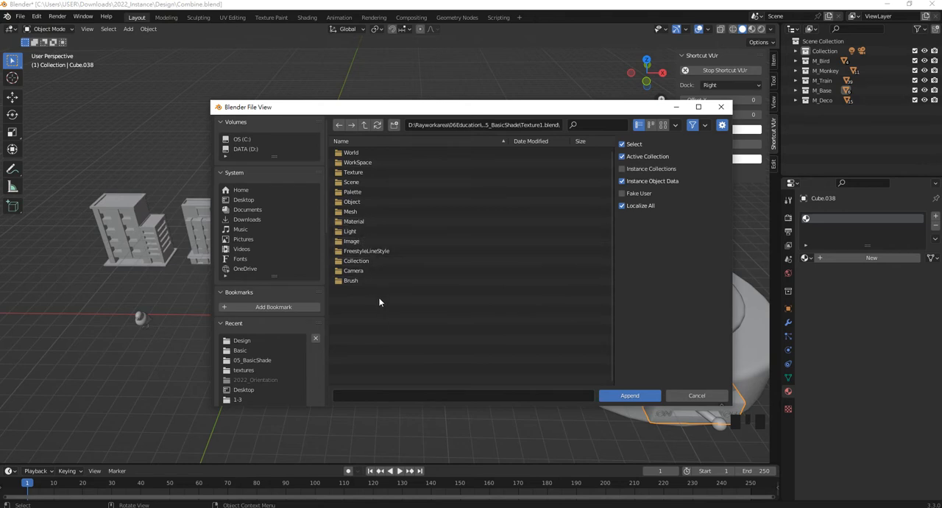
# - Append the Normal material from Texture1.blend and assign it to the large round base
pyautogui.click(365, 224)
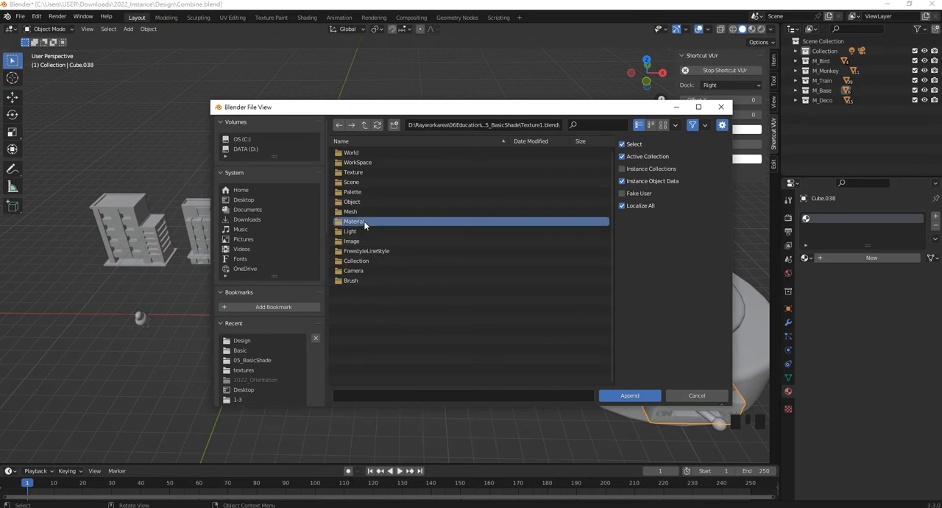
pyautogui.click(365, 223)
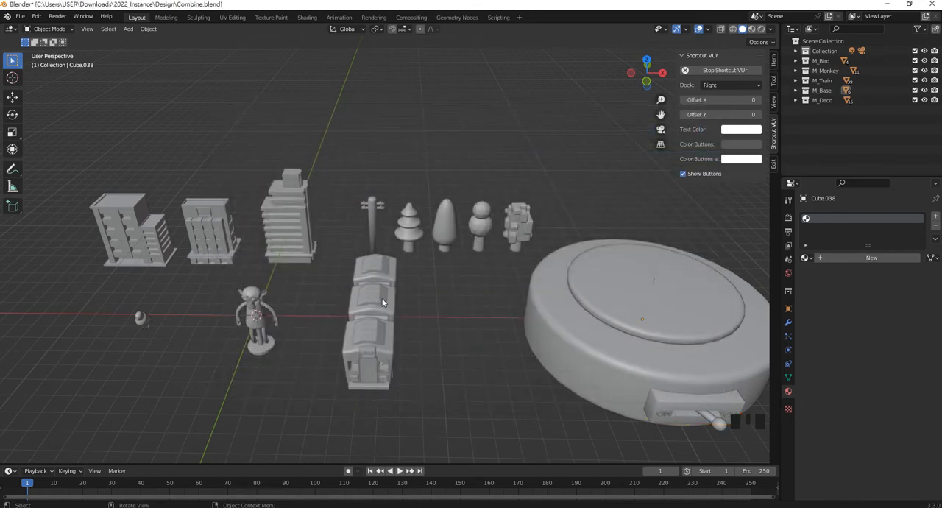
pyautogui.click(587, 303)
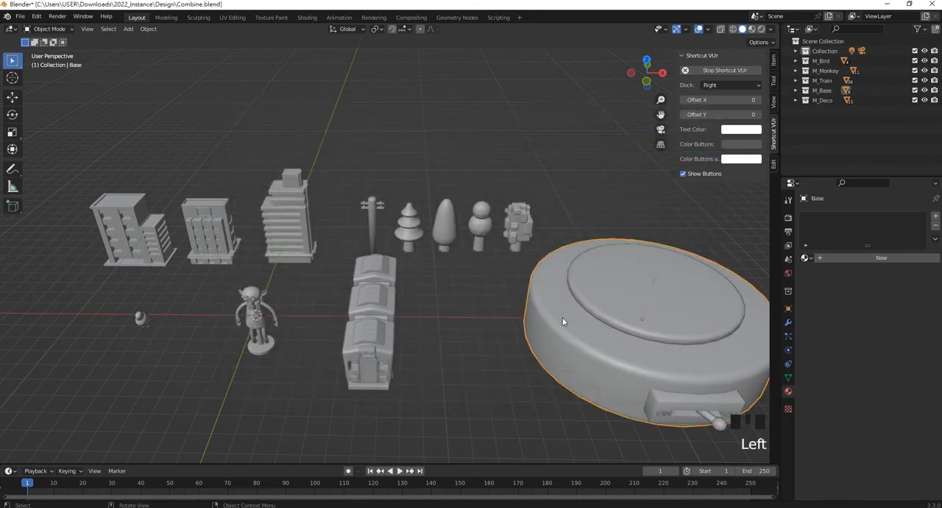
pyautogui.click(805, 257)
pyautogui.click(831, 271)
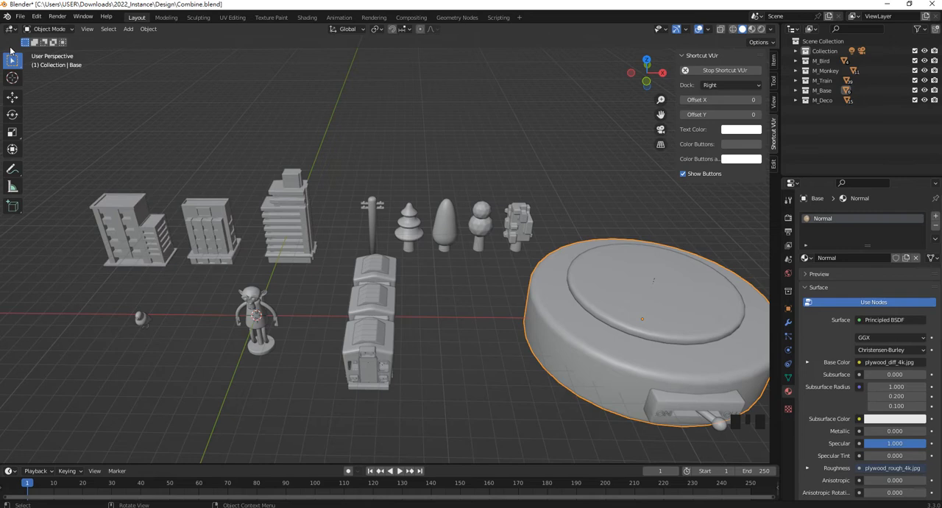
pyautogui.click(20, 16)
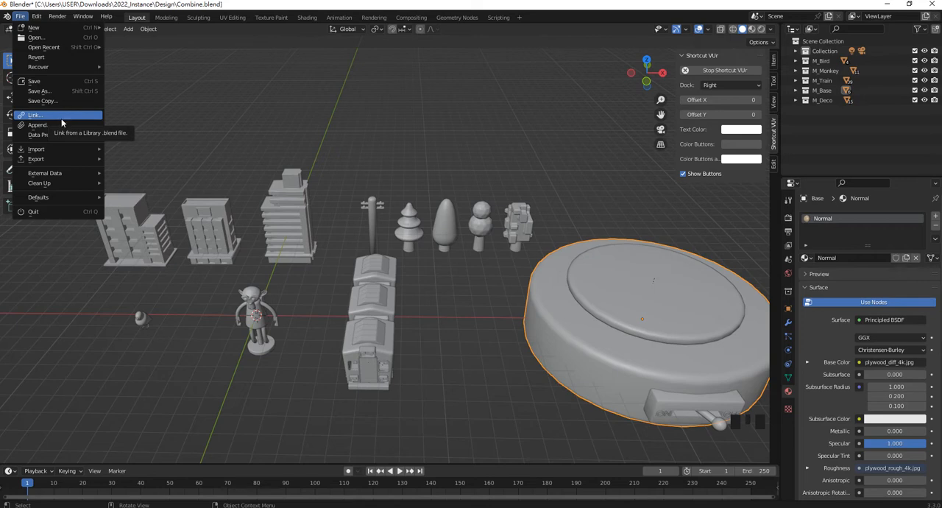
pyautogui.moveTo(63, 153)
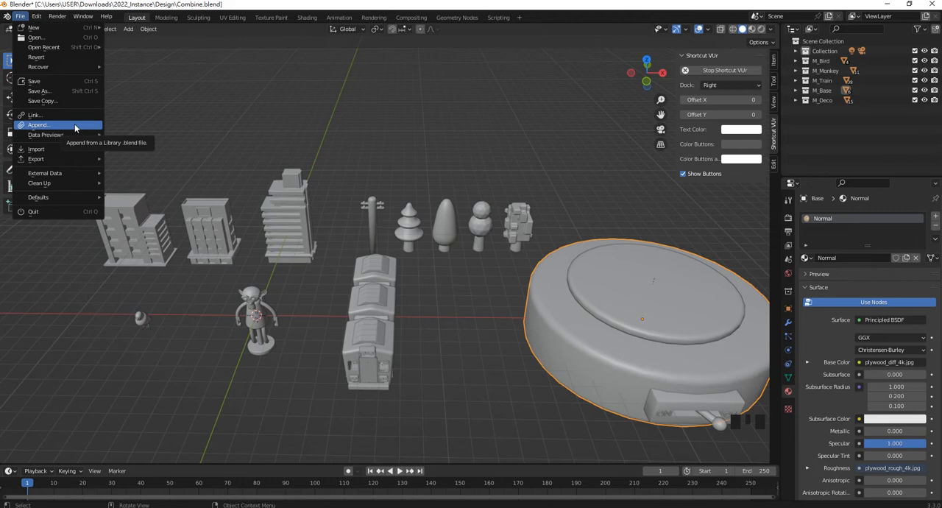
pyautogui.click(355, 126)
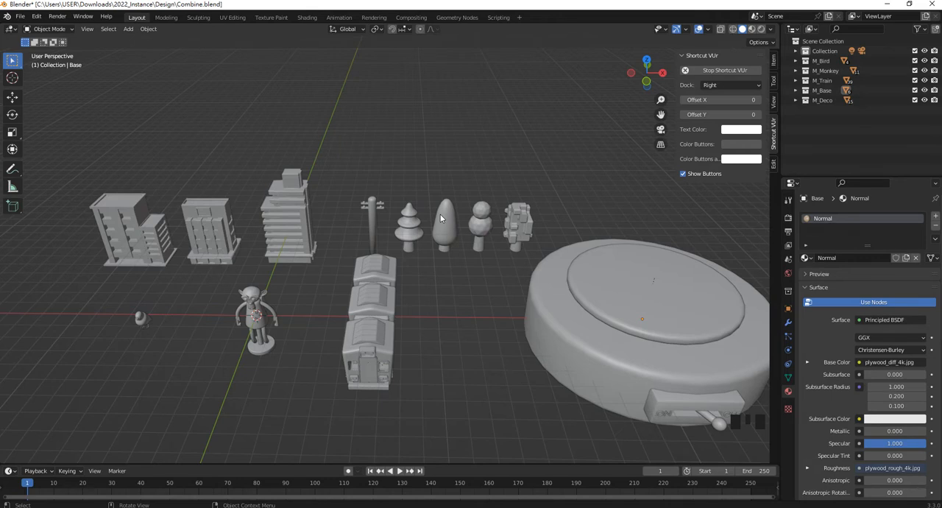
# - Set the viewport shading to Material Preview and examine the plywood material on the round base
pyautogui.press('z')
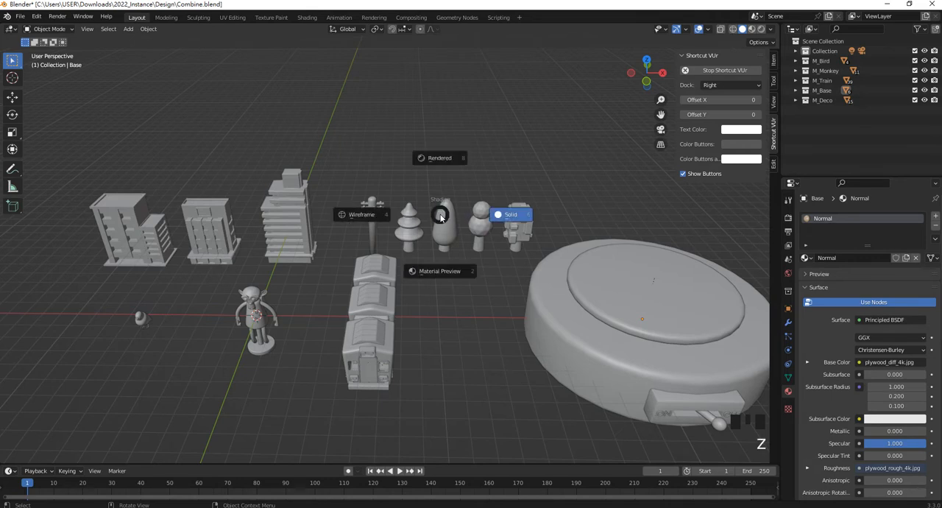
pyautogui.click(441, 271)
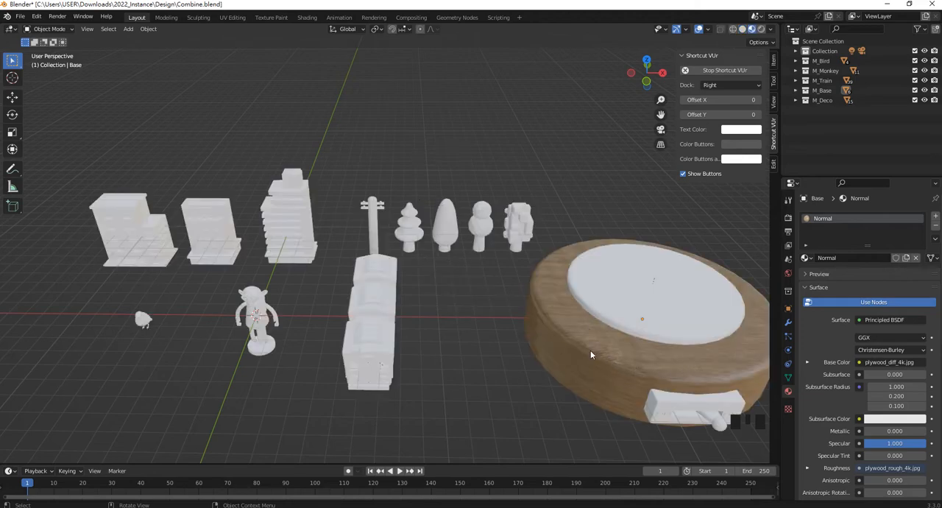
pyautogui.scroll(2, 643, 364)
pyautogui.keyDown('shift'); pyautogui.moveTo(643, 364); pyautogui.dragTo(408, 279, button='middle'); pyautogui.keyUp('shift')
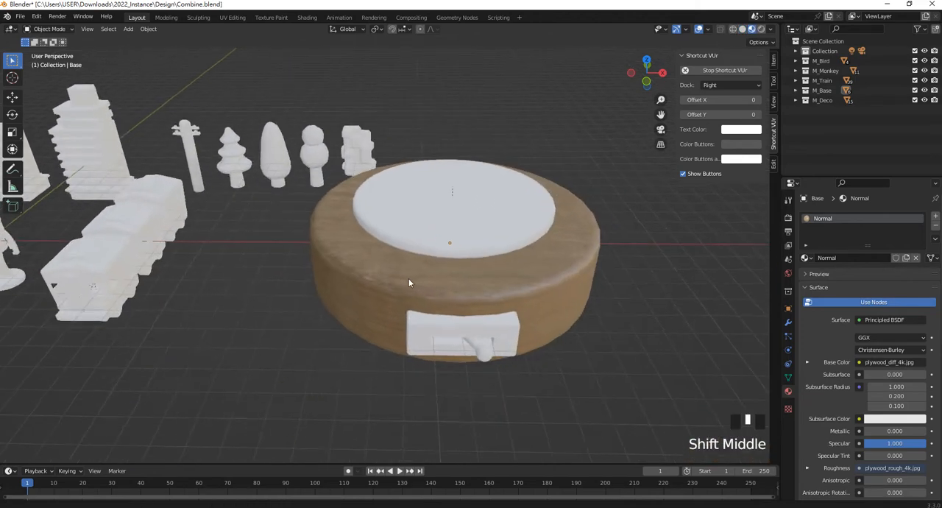
pyautogui.scroll(4, 462, 315)
pyautogui.scroll(-2, 370, 319)
pyautogui.moveTo(371, 320); pyautogui.dragTo(425, 262, button='middle')
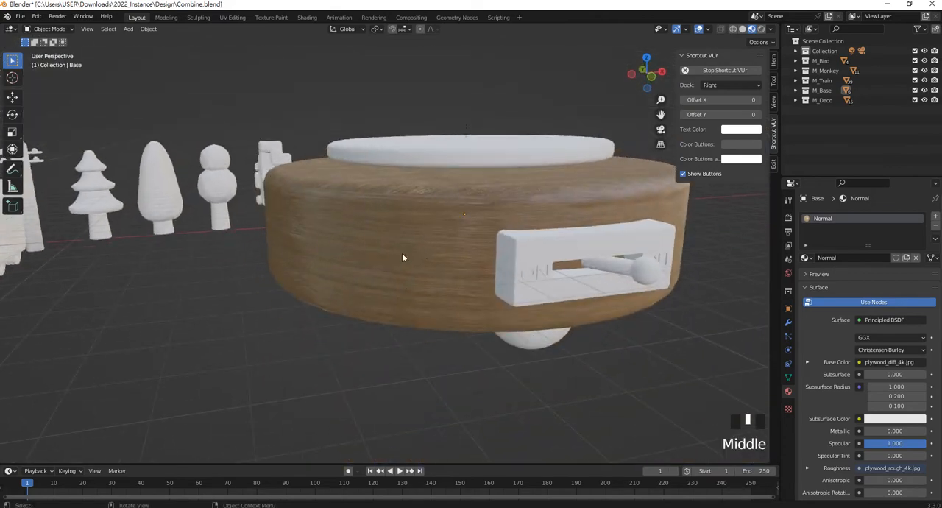
pyautogui.scroll(2, 420, 263)
pyautogui.scroll(-5, 436, 268)
pyautogui.moveTo(436, 268); pyautogui.dragTo(460, 291, button='middle')
pyautogui.scroll(1, 480, 283)
pyautogui.scroll(1, 522, 302)
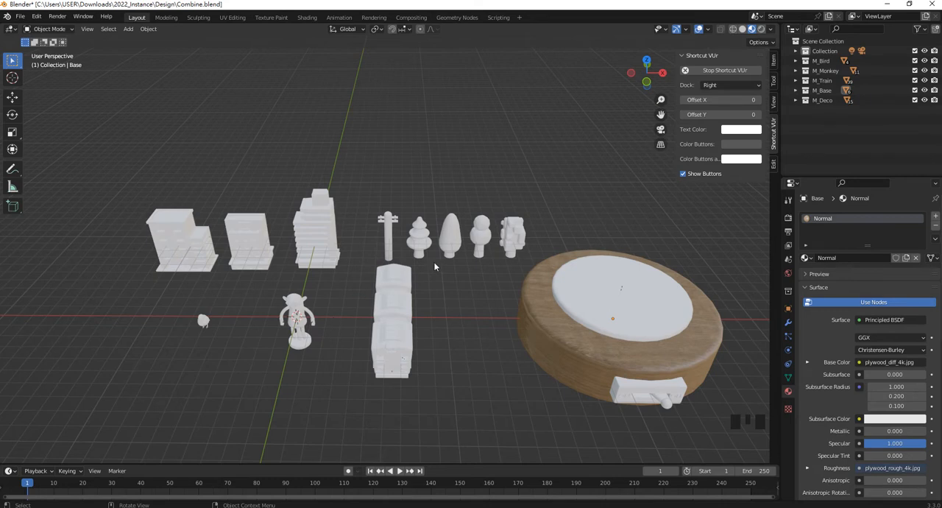
# - Select all the models in the scene, including the wooden round base
pyautogui.click(394, 277)
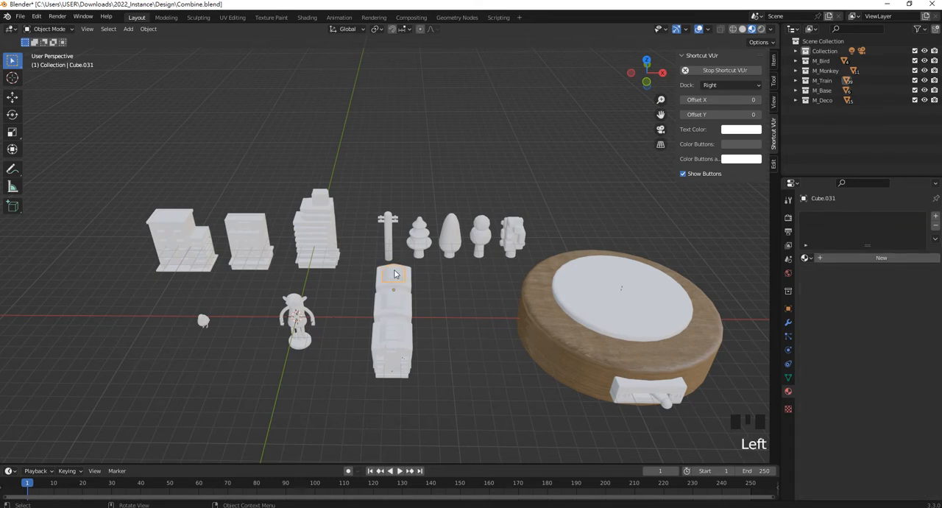
pyautogui.click(805, 258)
pyautogui.moveTo(99, 154); pyautogui.dragTo(731, 447)
pyautogui.keyDown('ctrl'); pyautogui.moveTo(582, 405); pyautogui.dragTo(543, 364); pyautogui.keyUp('ctrl')
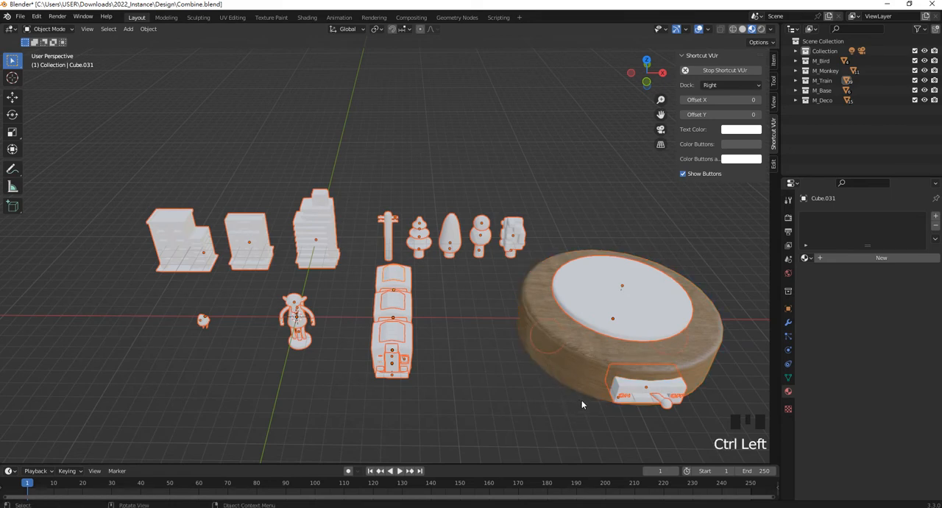
pyautogui.keyDown('shift'); pyautogui.moveTo(593, 425); pyautogui.dragTo(572, 392); pyautogui.keyUp('shift')
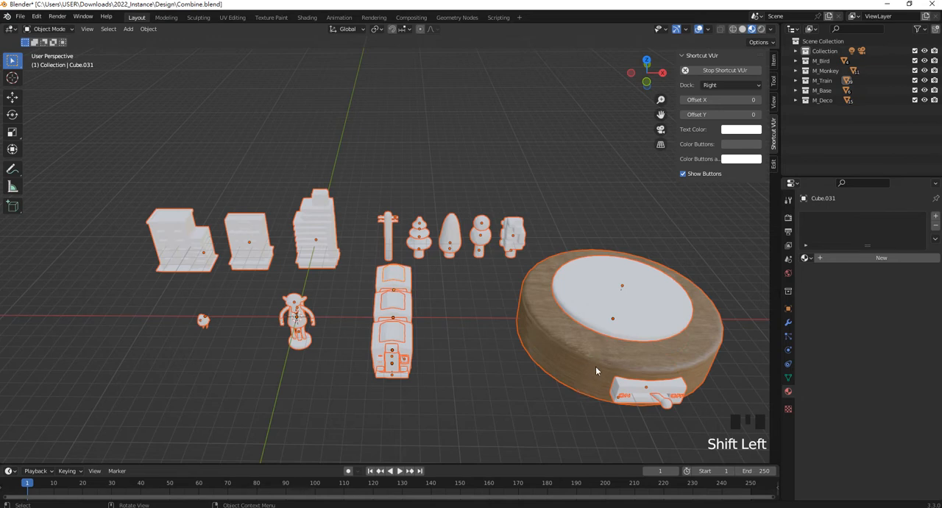
# - Try to link materials to all selected models with the train part as the active object
pyautogui.press('ctrl')
pyautogui.hotkey('ctrl', 'l')
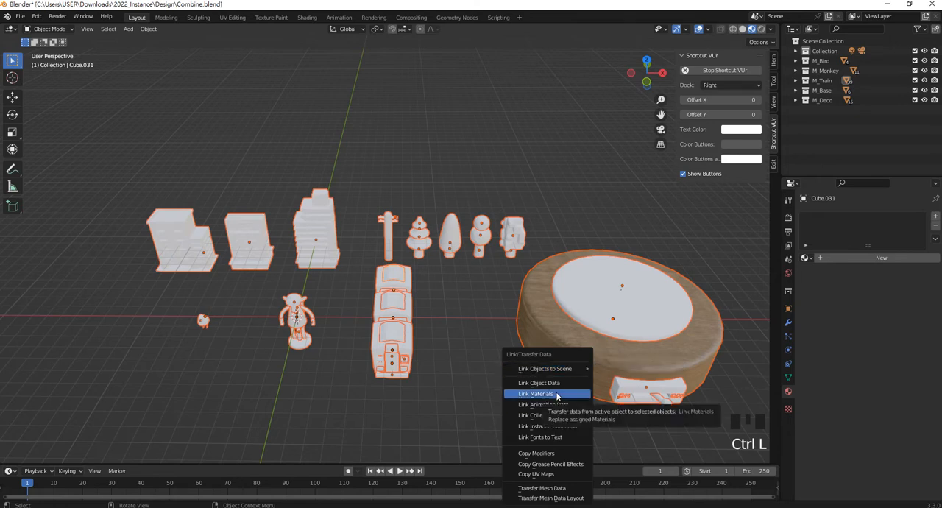
pyautogui.click(557, 397)
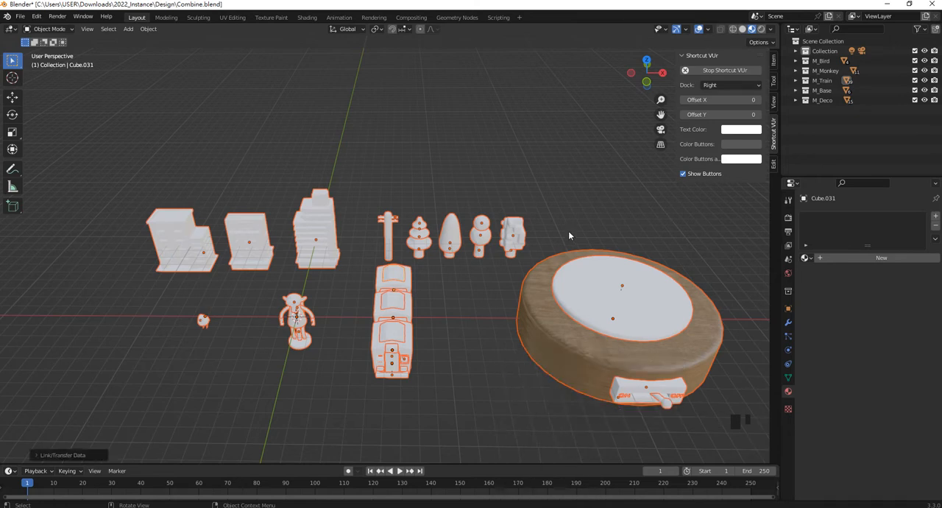
# - Make the round base the active object and link its Normal material to all the other selected models
pyautogui.moveTo(564, 235); pyautogui.dragTo(551, 309, button='middle')
pyautogui.keyDown('ctrl'); pyautogui.moveTo(578, 396); pyautogui.dragTo(571, 378); pyautogui.keyUp('ctrl')
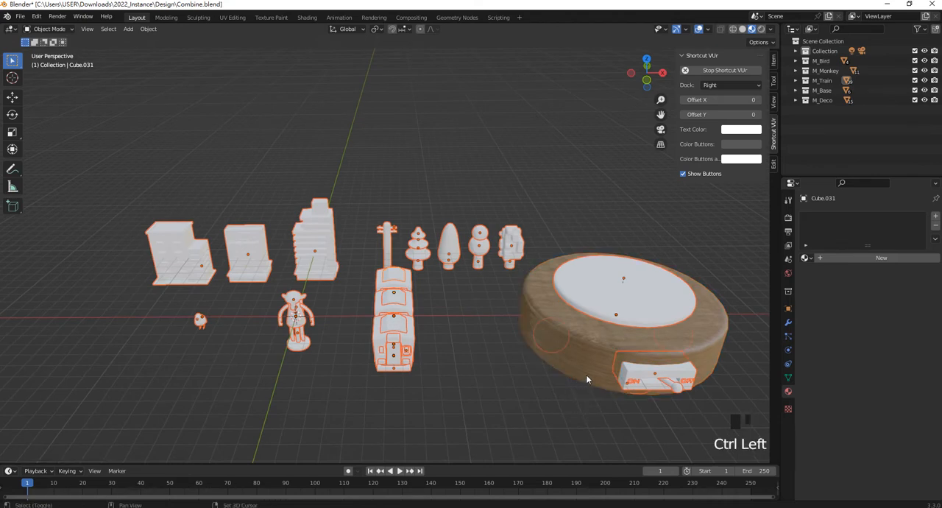
pyautogui.keyDown('shift'); pyautogui.click(587, 379); pyautogui.keyUp('shift')
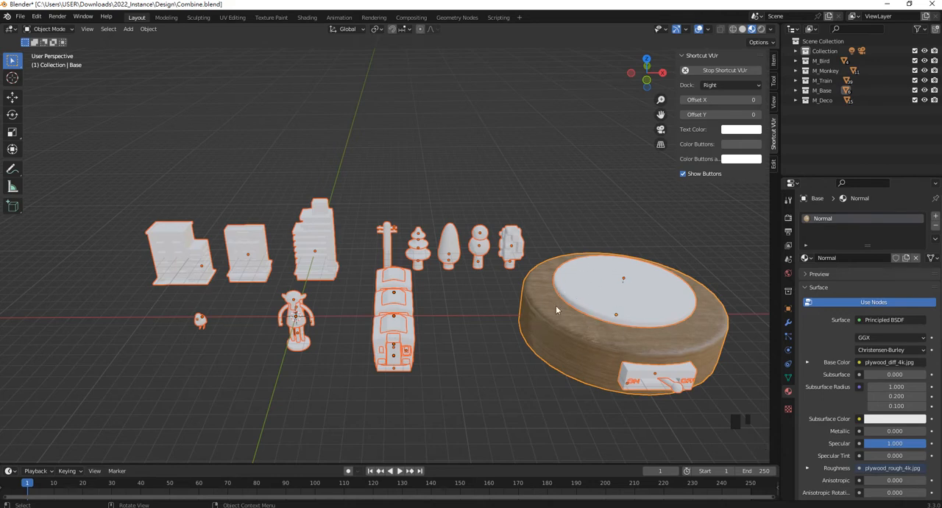
pyautogui.hotkey('ctrl', 'l')
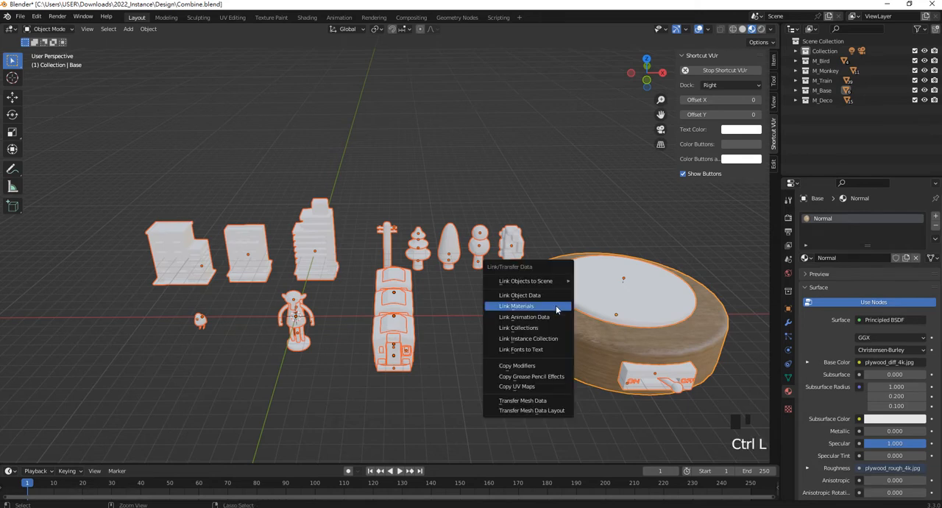
pyautogui.click(556, 306)
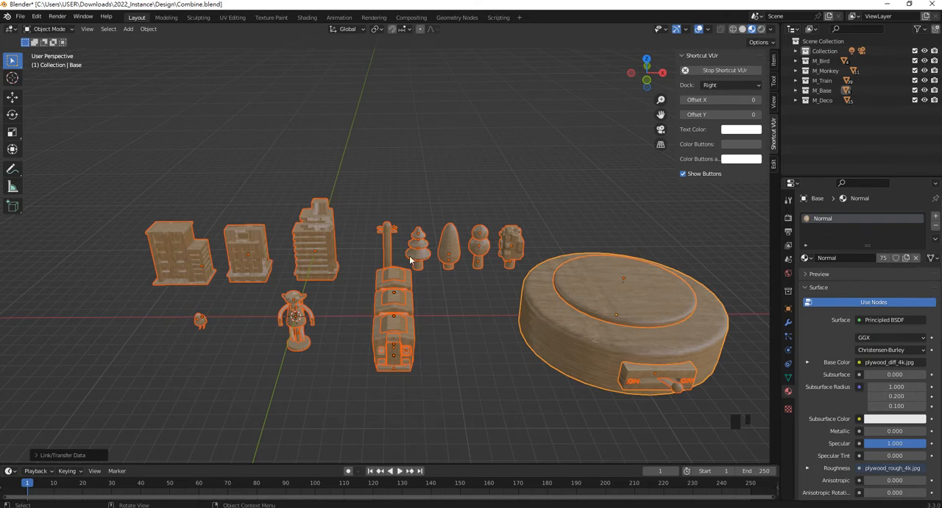
# - Select only the round base and rename its Normal material to M_LWood
pyautogui.click(720, 257)
pyautogui.click(636, 336)
pyautogui.doubleClick(838, 219)
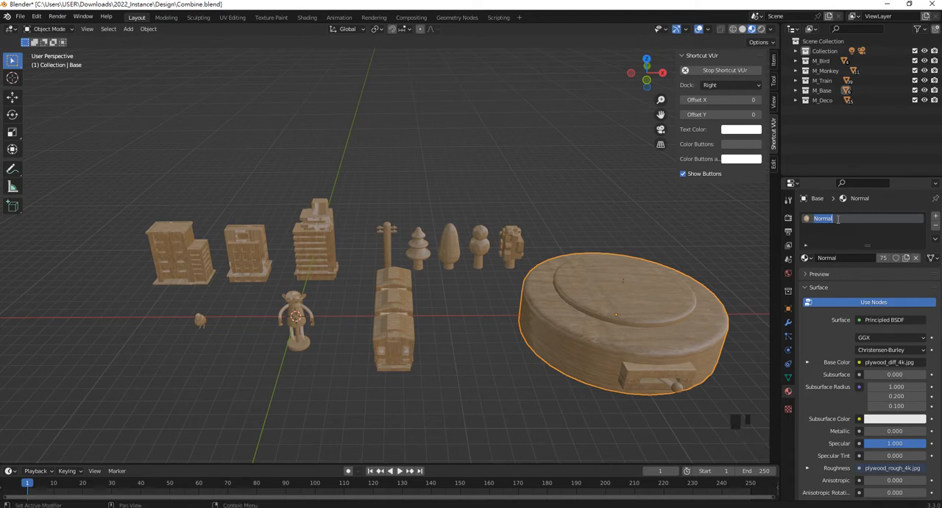
pyautogui.write('M_Lㄕㄛ')
pyautogui.press('BackSpace')
pyautogui.press('BackSpace')
pyautogui.write('ight')
pyautogui.press('BackSpace')
pyautogui.press('BackSpace')
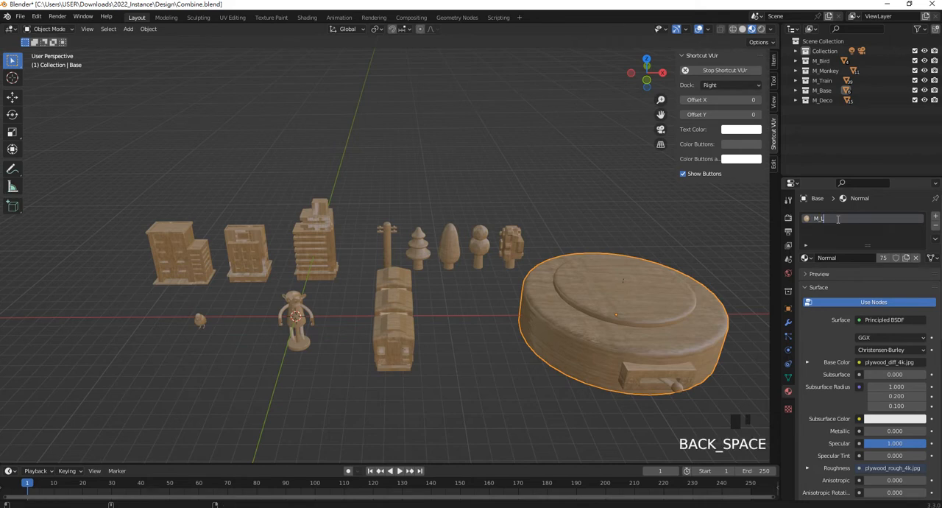
pyautogui.write('Wood')
pyautogui.press('Return')
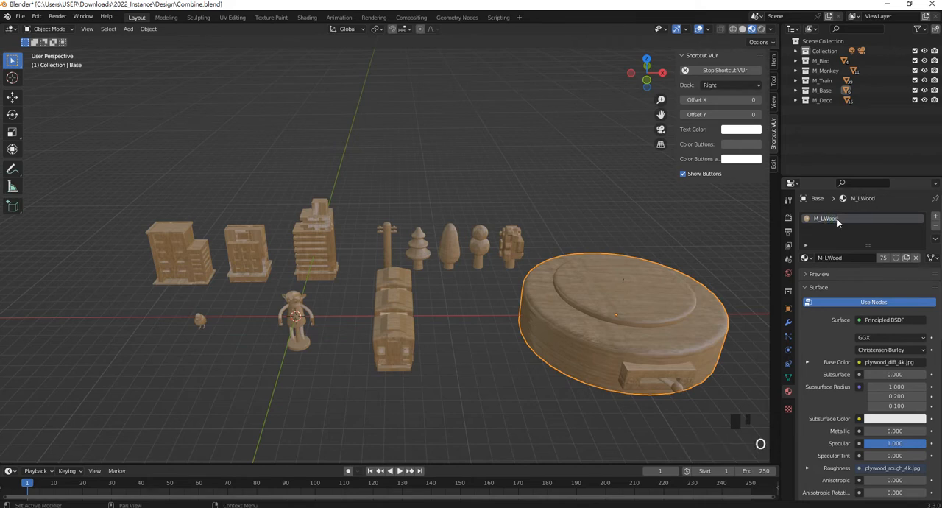
# - Examine how the wood texture looks up close on the tall building, utility pole and trees
pyautogui.click(611, 218)
pyautogui.moveTo(611, 218); pyautogui.dragTo(594, 265, button='middle')
pyautogui.scroll(2, 596, 312)
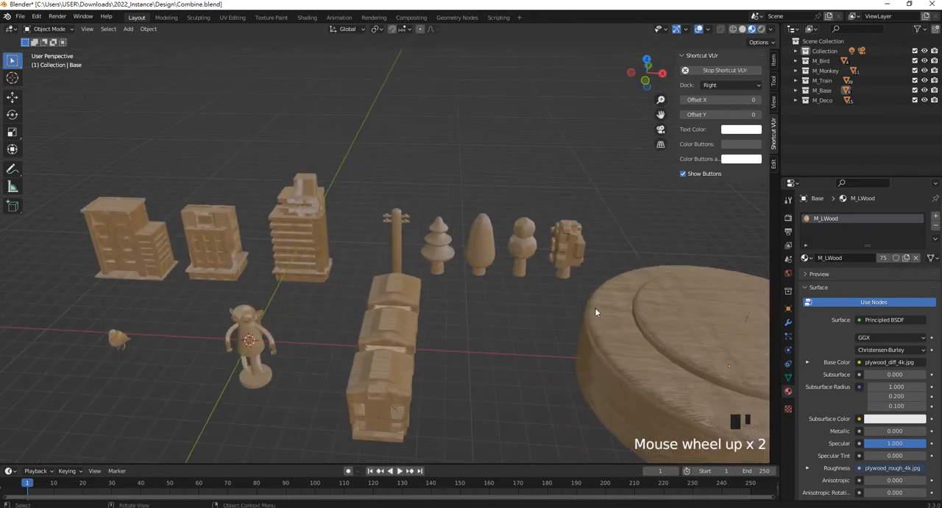
pyautogui.scroll(7, 519, 228)
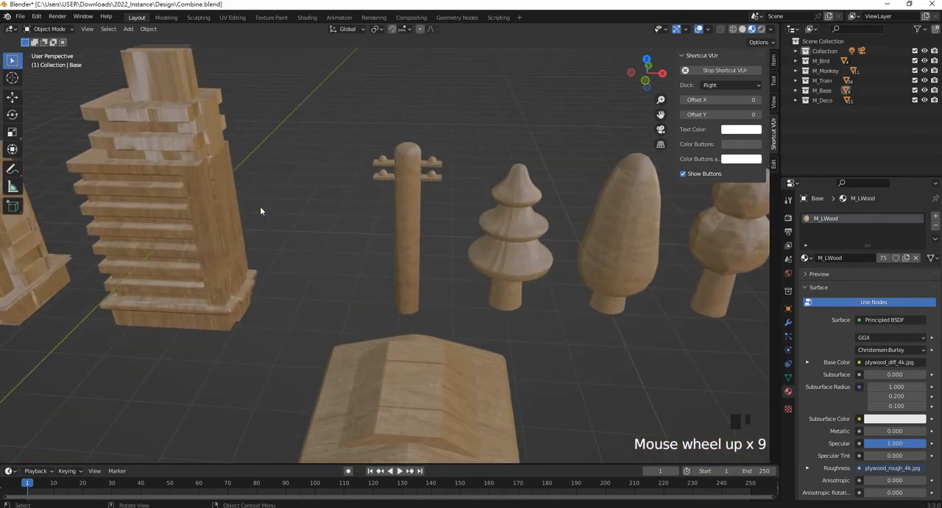
# - Select the foliage of the tall oval tree and examine the wood texture on the train, monkey figure, buildings and base
pyautogui.click(531, 199)
pyautogui.click(617, 214)
pyautogui.scroll(-9, 505, 294)
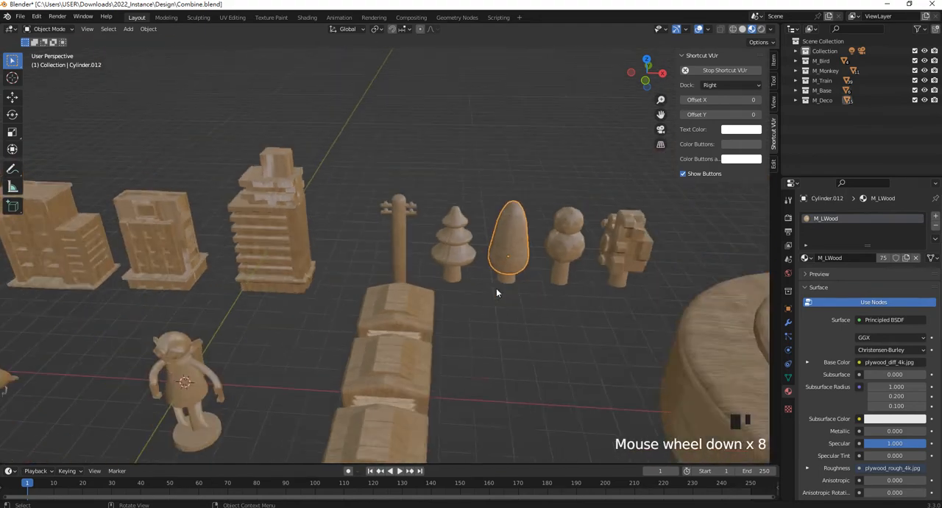
pyautogui.keyDown('shift'); pyautogui.moveTo(233, 340); pyautogui.dragTo(291, 246, button='middle'); pyautogui.keyUp('shift')
pyautogui.scroll(5, 537, 321)
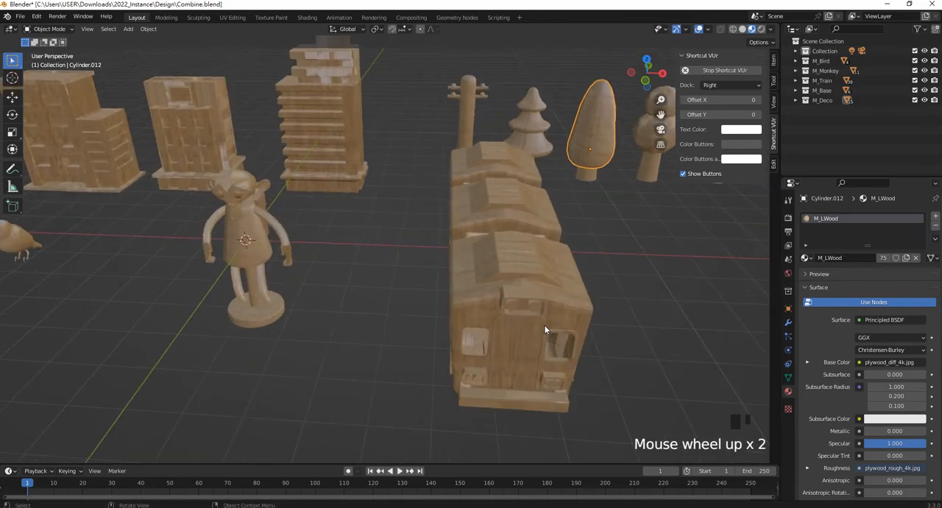
pyautogui.moveTo(536, 321); pyautogui.dragTo(494, 303, button='middle')
pyautogui.scroll(-7, 372, 168)
pyautogui.moveTo(374, 171); pyautogui.dragTo(398, 251, button='middle')
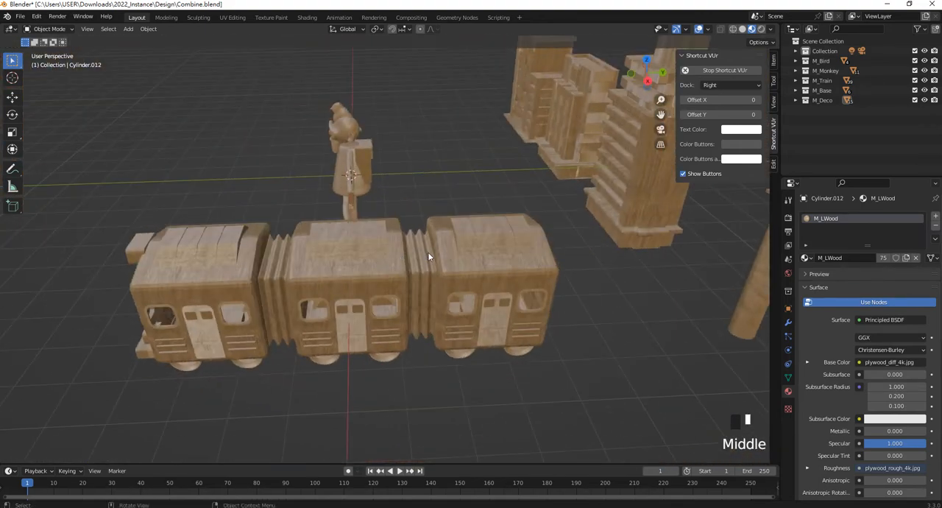
pyautogui.moveTo(360, 234); pyautogui.dragTo(457, 224, button='middle')
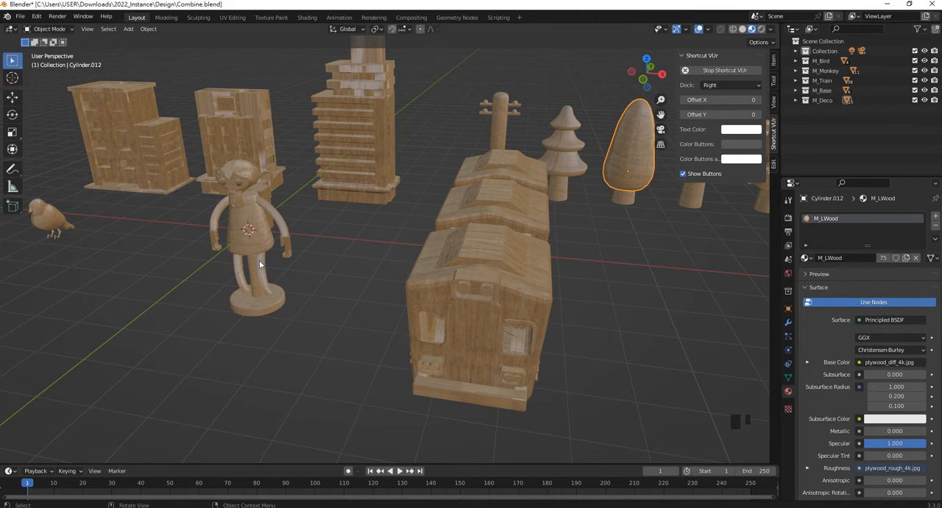
pyautogui.scroll(-5, 260, 260)
pyautogui.moveTo(458, 257); pyautogui.dragTo(453, 315, button='middle')
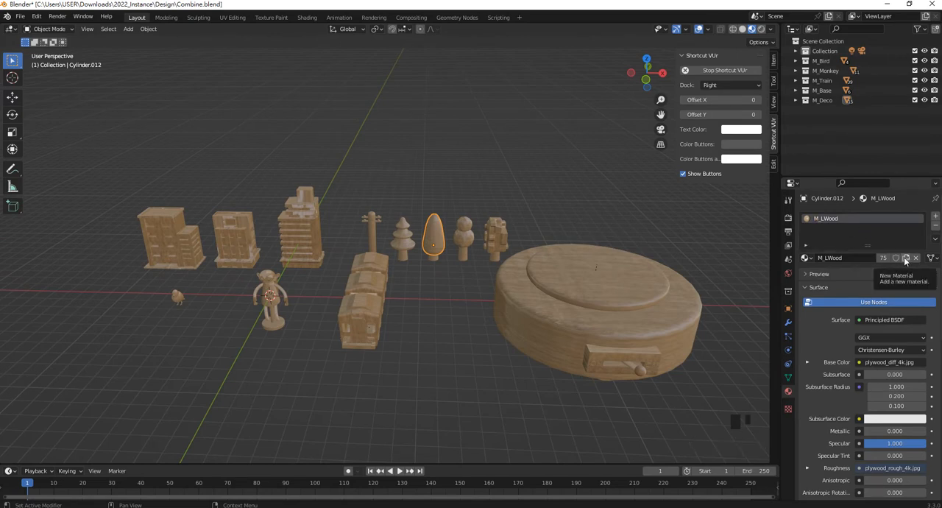
# - Duplicate the oval tree's M_LWood material as a separate material and rename the copy M_GWood
pyautogui.click(906, 258)
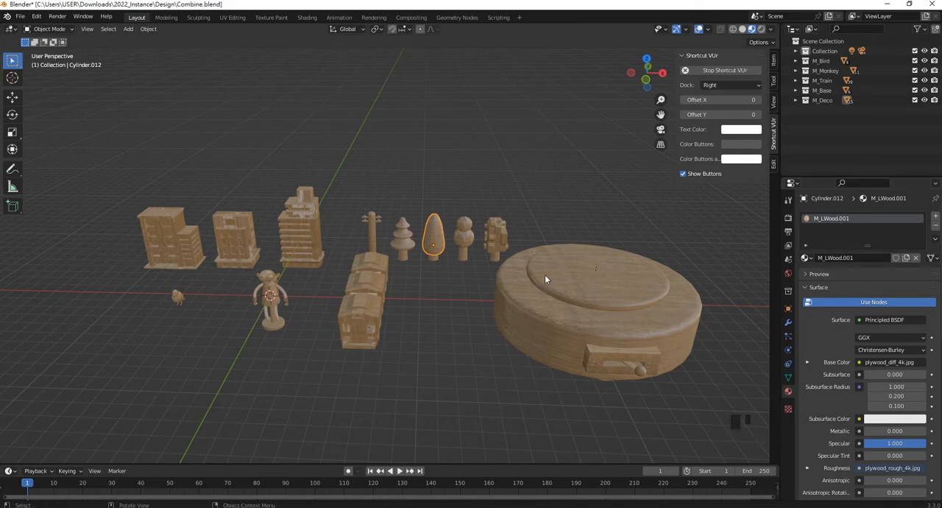
pyautogui.tripleClick(843, 218)
pyautogui.moveTo(839, 219); pyautogui.dragTo(865, 218)
pyautogui.press('BackSpace')
pyautogui.write('G')
pyautogui.press('Return')
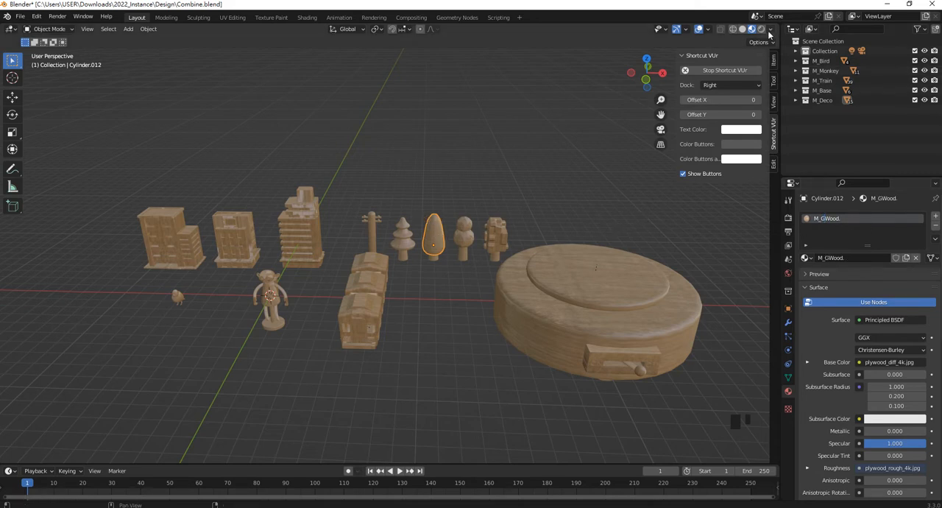
# - Split the 3D viewport into two stacked areas and turn the upper one into a Shader Editor
pyautogui.moveTo(777, 22); pyautogui.dragTo(773, 231)
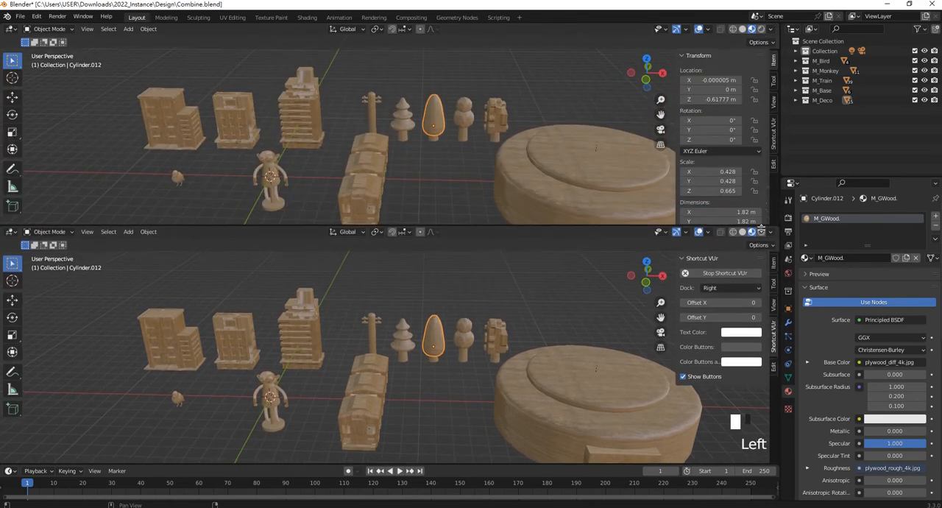
pyautogui.click(28, 29)
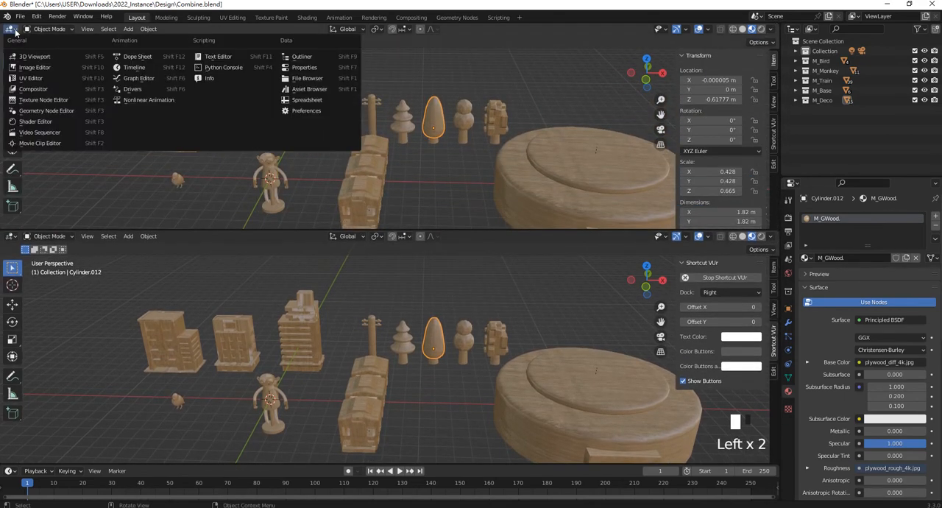
pyautogui.click(37, 122)
# - Move the Material Output node of M_GWood farther away from the Principled BSDF node to make room
pyautogui.keyDown('shift'); pyautogui.moveTo(364, 164); pyautogui.dragTo(387, 166, button='middle'); pyautogui.keyUp('shift')
pyautogui.scroll(-2, 507, 117)
pyautogui.scroll(3, 507, 117)
pyautogui.moveTo(518, 117); pyautogui.dragTo(590, 114)
pyautogui.click(543, 138)
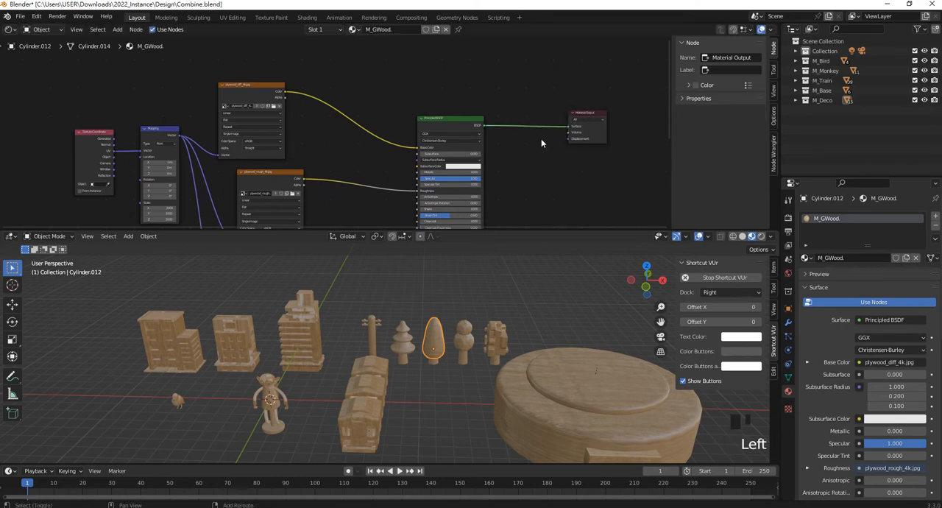
pyautogui.keyDown('shift'); pyautogui.moveTo(542, 138); pyautogui.dragTo(511, 153, button='middle'); pyautogui.keyUp('shift')
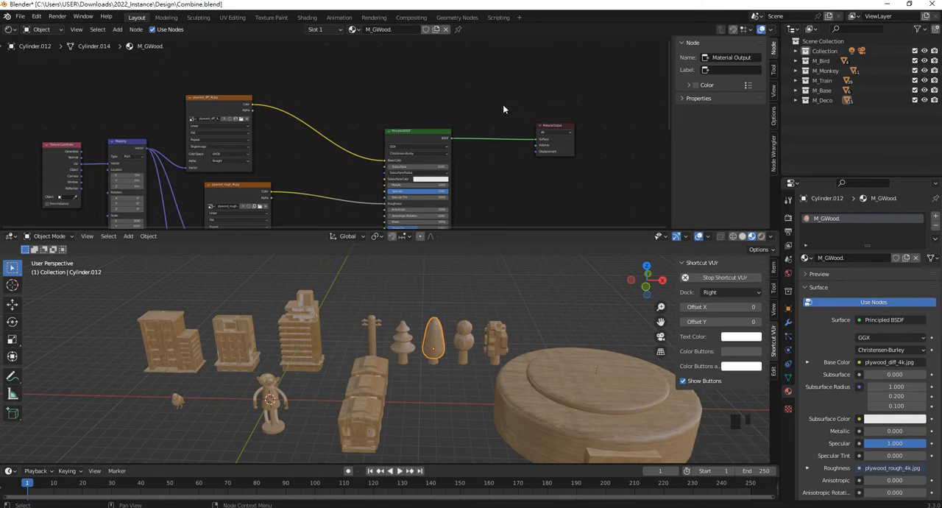
# - Add a second Principled BSDF node and place it above the existing one in M_GWood
pyautogui.hotkey('shift', 'a')
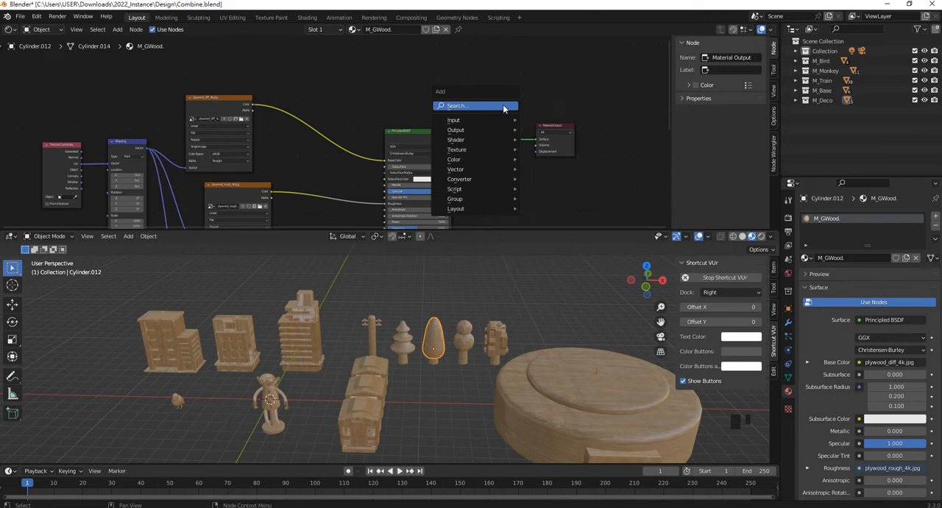
pyautogui.click(504, 107)
pyautogui.write('BSDF')
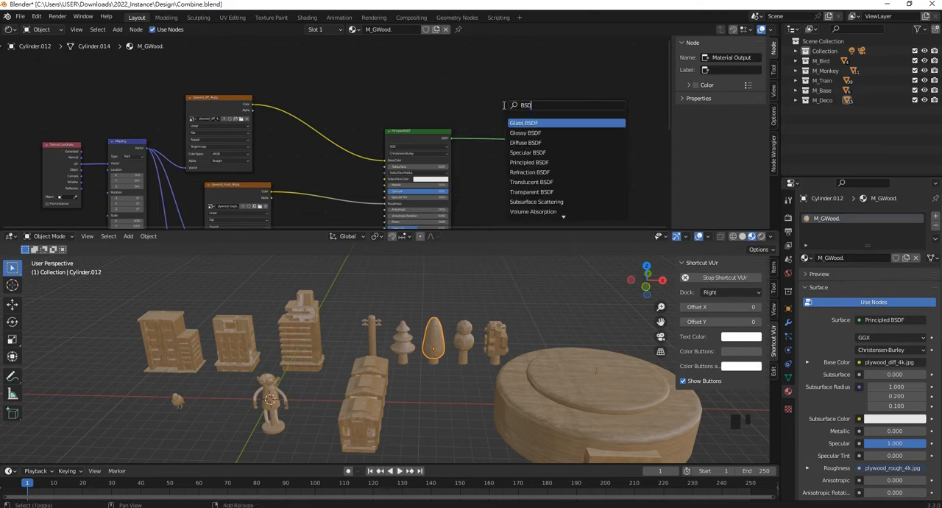
pyautogui.click(529, 162)
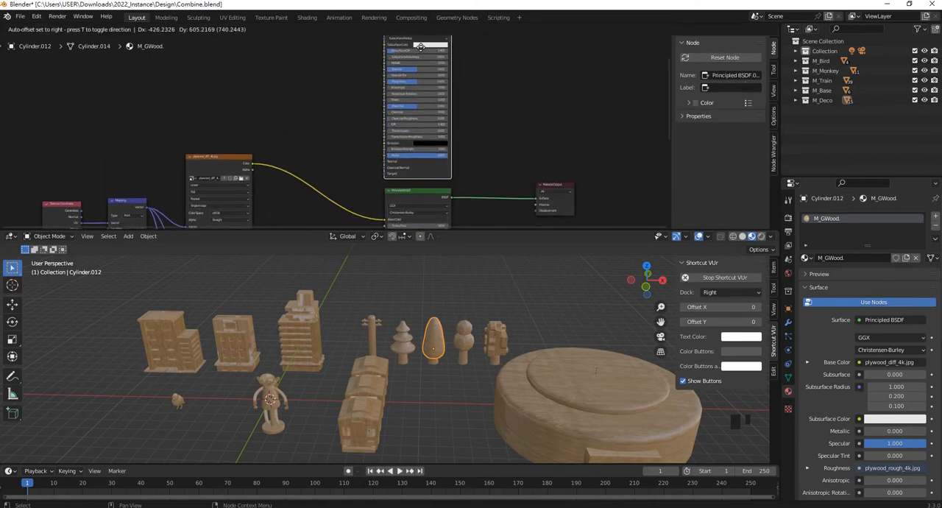
pyautogui.click(434, 92)
# - Set the new Principled BSDF node's base color to a dark green
pyautogui.scroll(5, 457, 89)
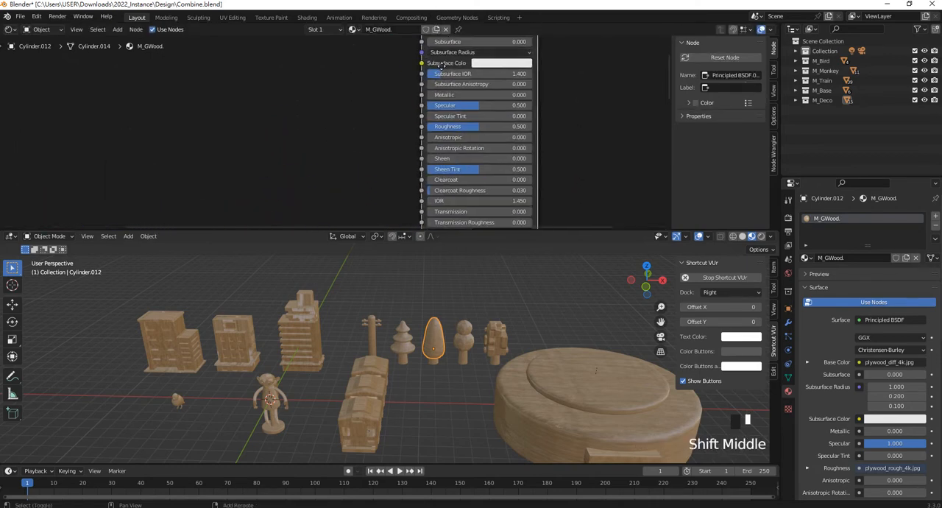
pyautogui.scroll(3, 454, 99)
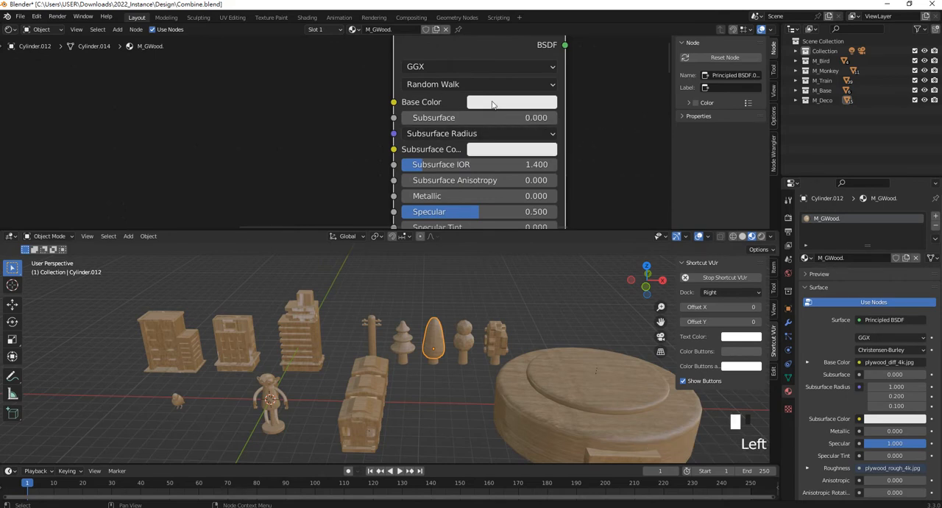
pyautogui.click(494, 103)
pyautogui.moveTo(522, 166); pyautogui.dragTo(489, 149)
pyautogui.moveTo(593, 160); pyautogui.dragTo(590, 181)
# - Shift the Material Output node farther away and add a Mix Shader node between it and the Principled BSDF nodes
pyautogui.scroll(-3, 422, 120)
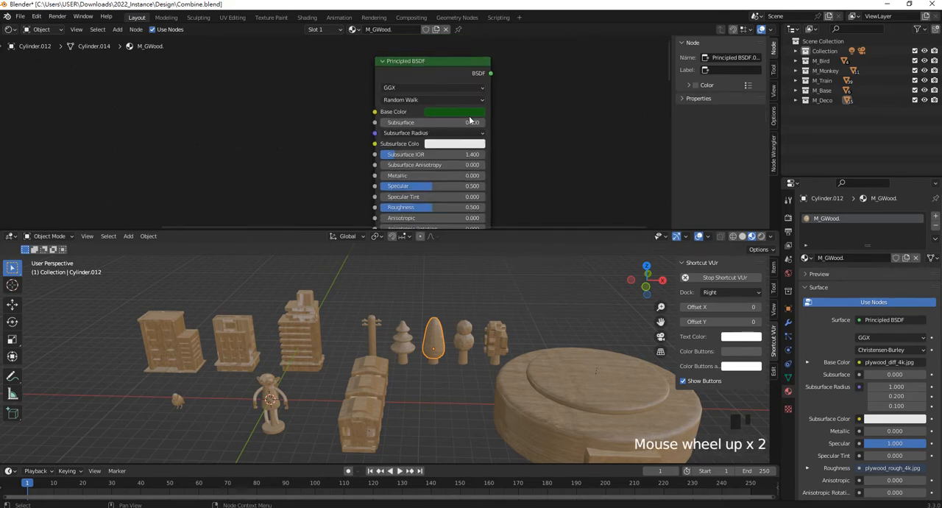
pyautogui.keyDown('shift'); pyautogui.moveTo(442, 202); pyautogui.dragTo(442, 86, button='middle'); pyautogui.keyUp('shift')
pyautogui.scroll(4, 505, 151)
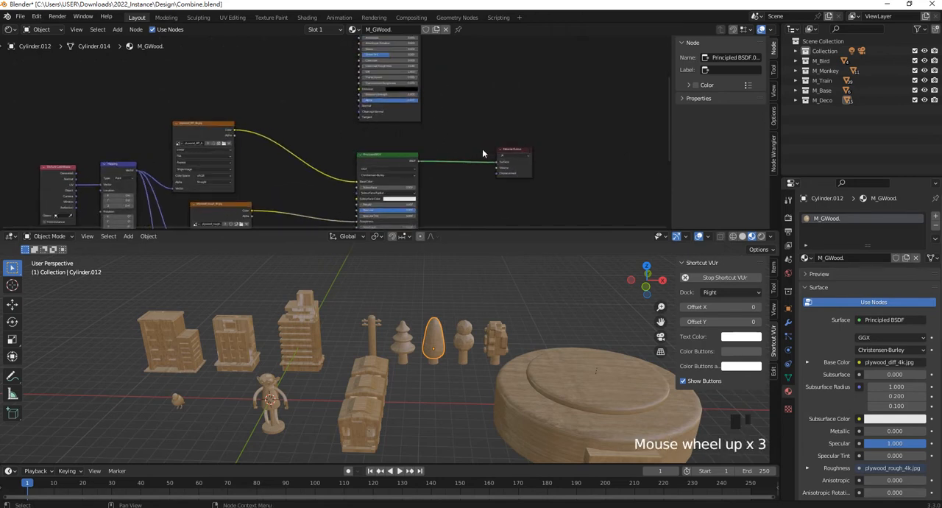
pyautogui.keyDown('shift'); pyautogui.moveTo(542, 149); pyautogui.dragTo(484, 162, button='middle'); pyautogui.keyUp('shift')
pyautogui.moveTo(497, 168); pyautogui.dragTo(559, 167)
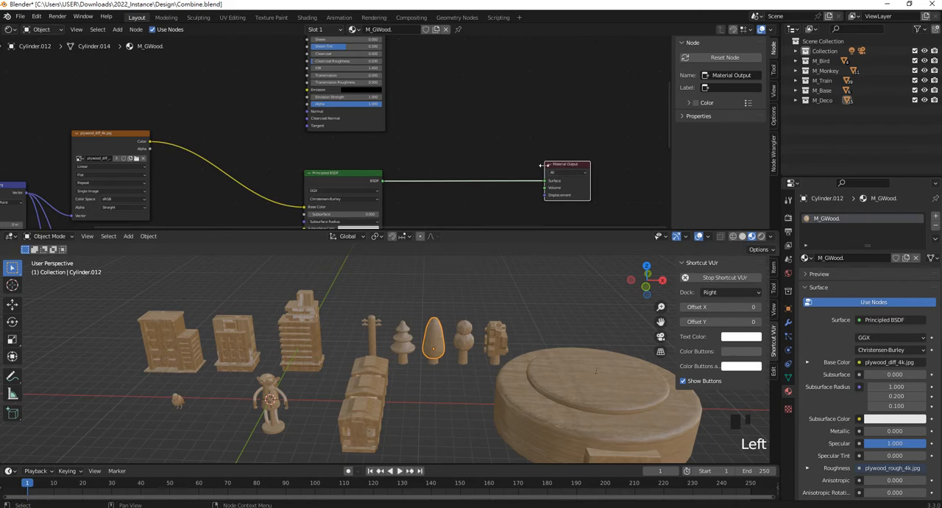
pyautogui.hotkey('shift', 'a')
pyautogui.click(483, 132)
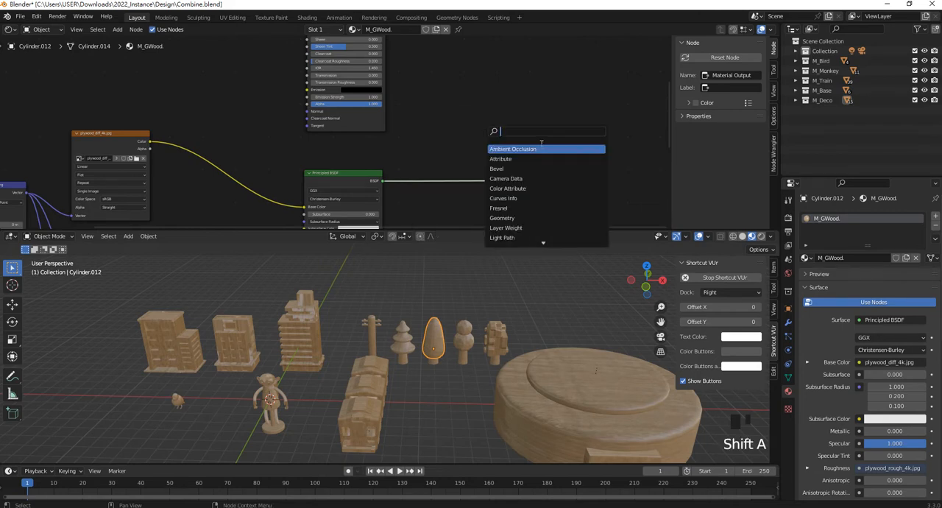
pyautogui.write('mix')
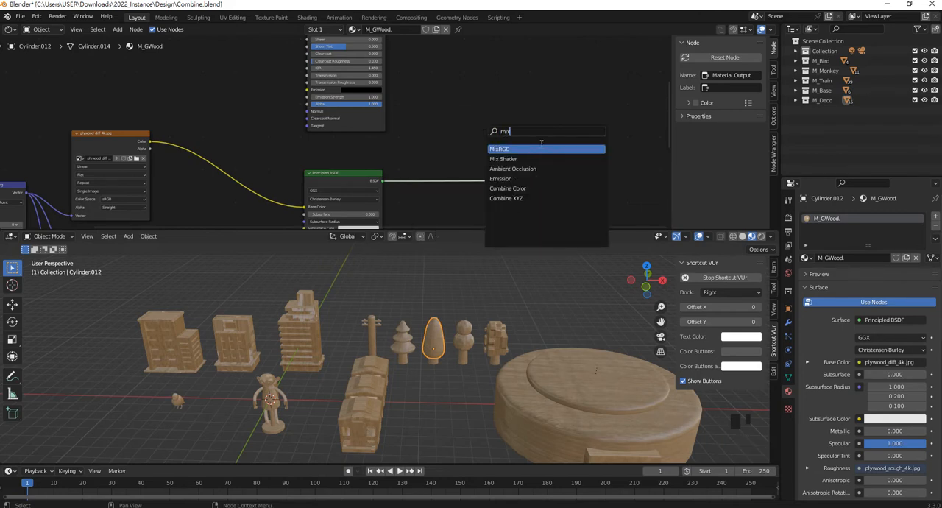
pyautogui.click(530, 157)
pyautogui.click(521, 149)
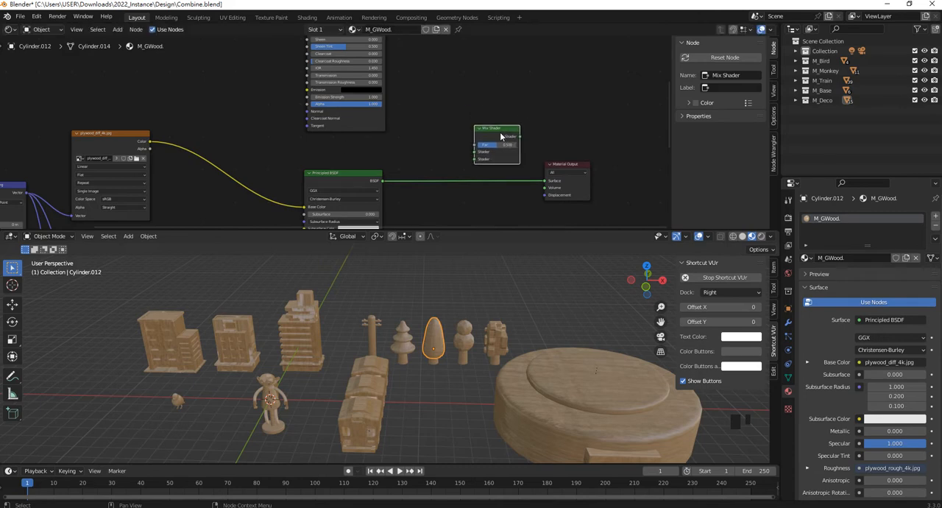
# - Connect the plywood Principled BSDF to the Mix Shader's second shader input and the green Principled BSDF to its first
pyautogui.scroll(2, 460, 160)
pyautogui.moveTo(383, 183); pyautogui.dragTo(475, 159)
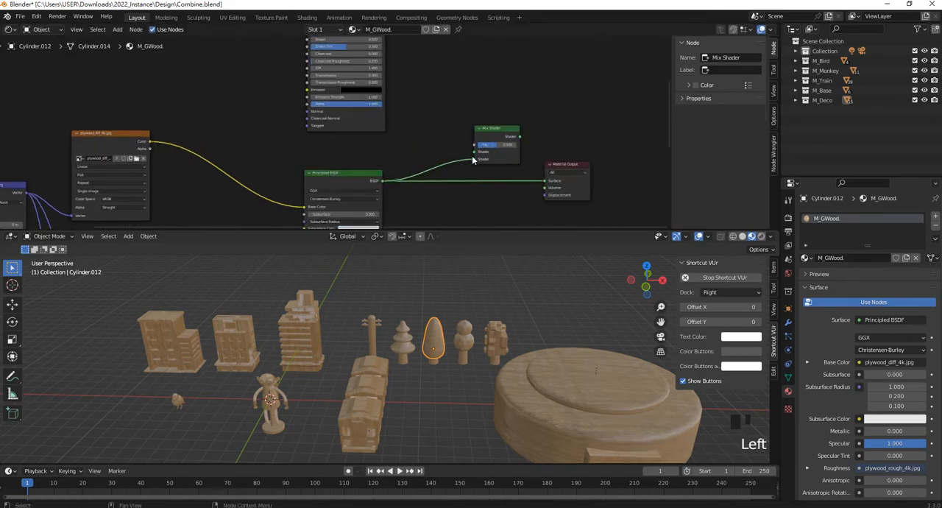
pyautogui.scroll(-2, 412, 81)
pyautogui.keyDown('shift'); pyautogui.moveTo(412, 81); pyautogui.dragTo(401, 146, button='middle'); pyautogui.keyUp('shift')
pyautogui.scroll(-1, 382, 67)
pyautogui.moveTo(381, 67)
pyautogui.keyDown('shift'); pyautogui.mouseDown(button='middle')
pyautogui.moveTo(374, 56)
pyautogui.moveTo(383, 75)
pyautogui.mouseUp(button='middle'); pyautogui.keyUp('shift')
pyautogui.moveTo(374, 47); pyautogui.dragTo(451, 173)
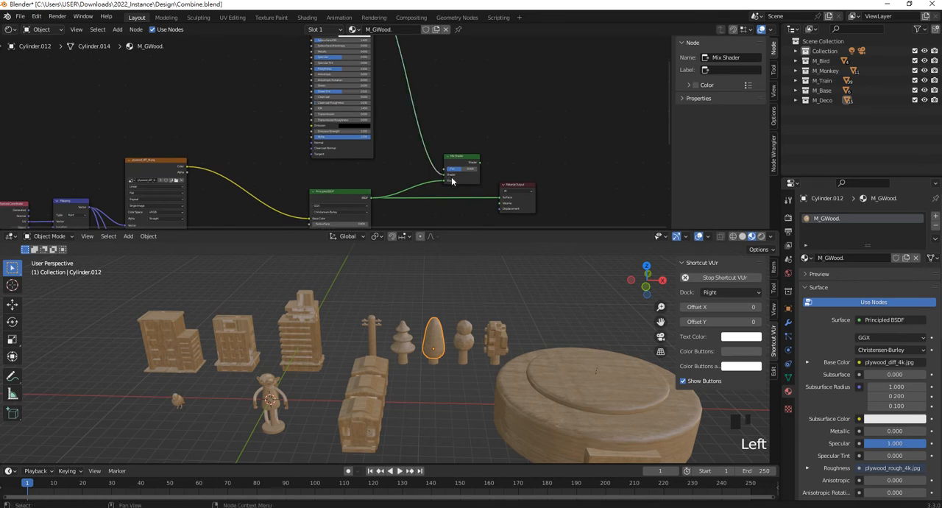
# - Connect the Mix Shader's output to the Surface input of the Material Output node
pyautogui.scroll(4, 452, 170)
pyautogui.keyDown('shift'); pyautogui.moveTo(523, 171); pyautogui.dragTo(465, 125, button='middle'); pyautogui.keyUp('shift')
pyautogui.scroll(2, 465, 124)
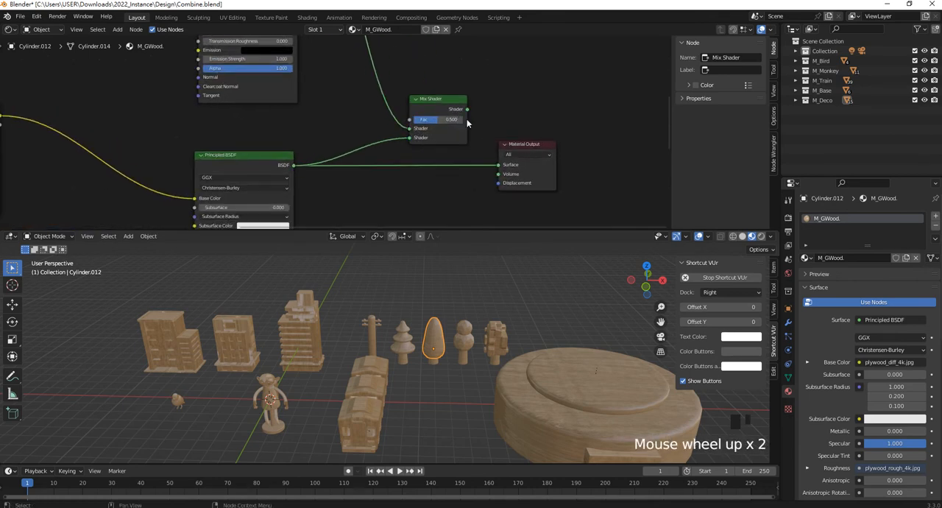
pyautogui.moveTo(467, 110); pyautogui.dragTo(500, 168)
# - Try different Mix Shader factors on the oval tree, raising to 0.825 and ending at 0.217
pyautogui.scroll(5, 450, 365)
pyautogui.scroll(1, 450, 365)
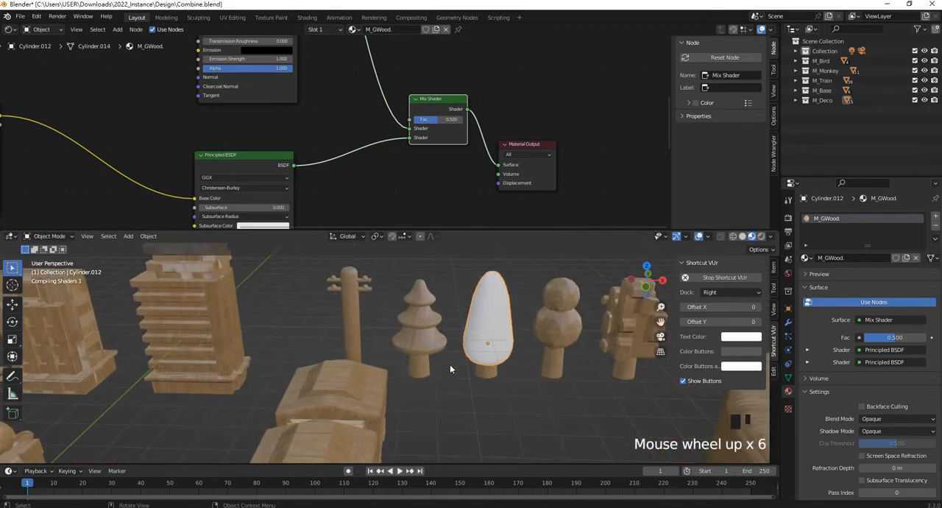
pyautogui.scroll(4, 525, 299)
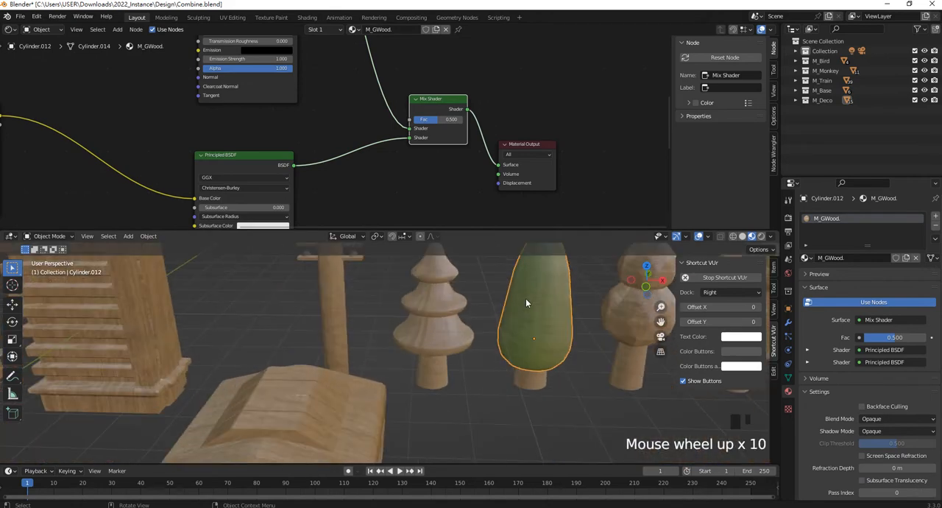
pyautogui.keyDown('shift'); pyautogui.moveTo(530, 290); pyautogui.dragTo(418, 280, button='middle'); pyautogui.keyUp('shift')
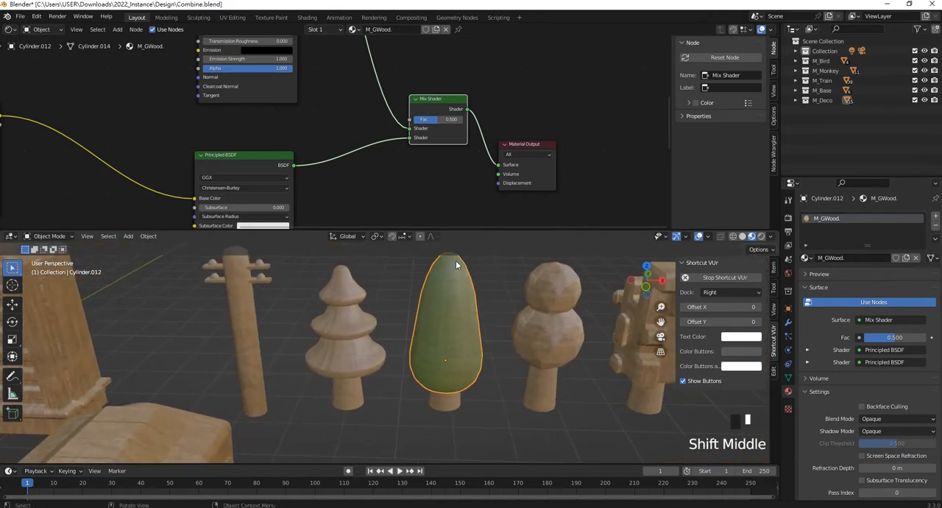
pyautogui.moveTo(439, 119)
pyautogui.mouseDown()
pyautogui.moveTo(452, 119)
pyautogui.moveTo(425, 119)
pyautogui.moveTo(458, 119)
pyautogui.mouseUp()
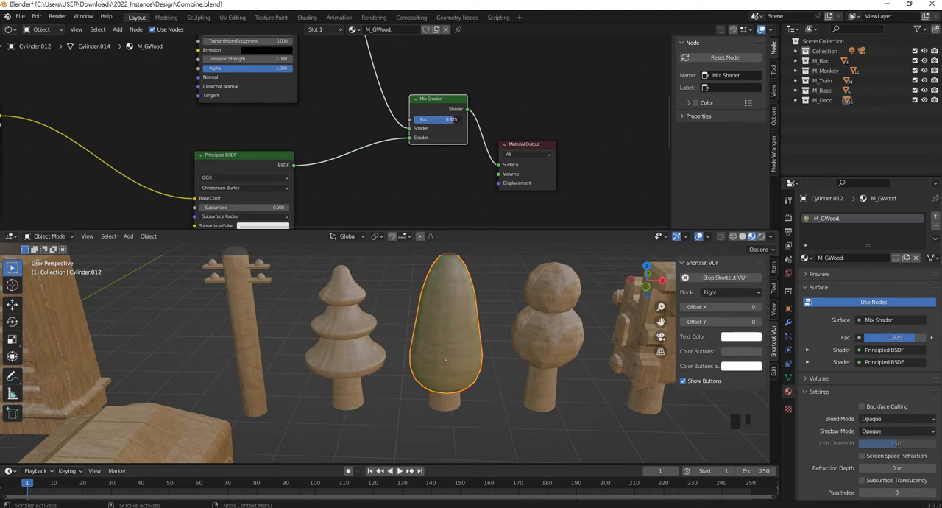
pyautogui.moveTo(458, 119); pyautogui.dragTo(464, 120)
pyautogui.moveTo(464, 119); pyautogui.dragTo(430, 119)
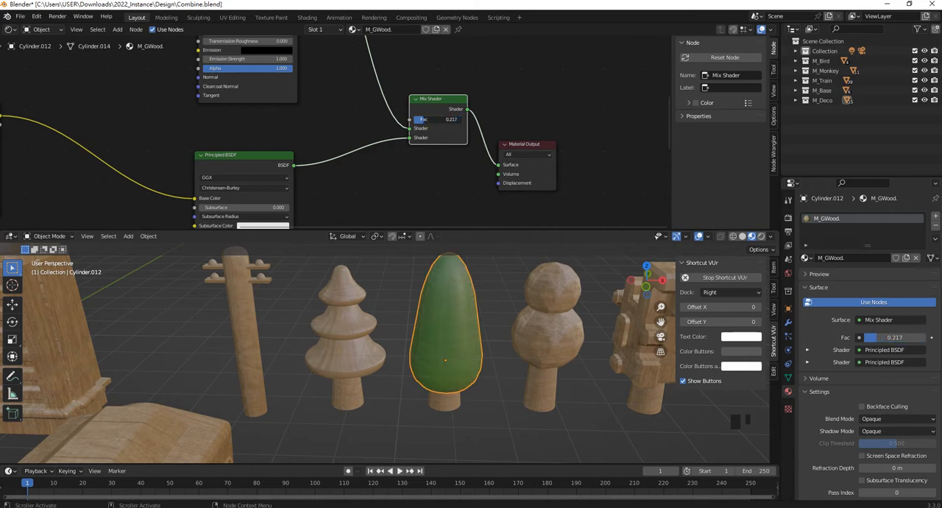
# - Set the Mix Shader factor to 0.142 while checking the green wood up close on the oval tree
pyautogui.scroll(3, 470, 332)
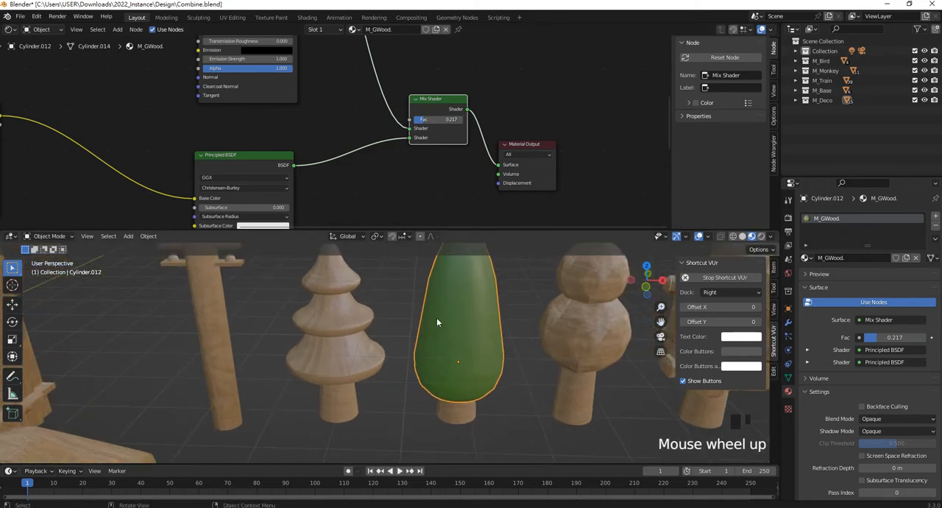
pyautogui.scroll(7, 483, 321)
pyautogui.scroll(2, 514, 338)
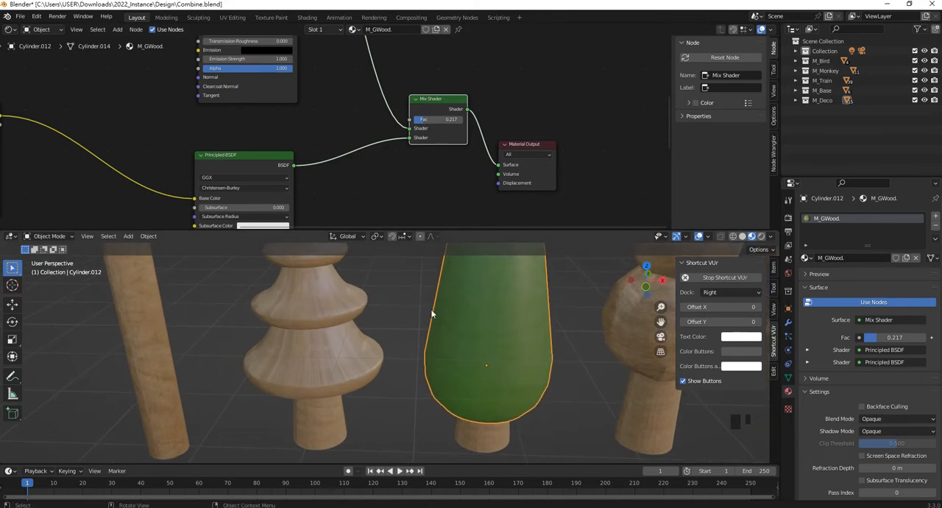
pyautogui.moveTo(426, 120); pyautogui.dragTo(419, 120)
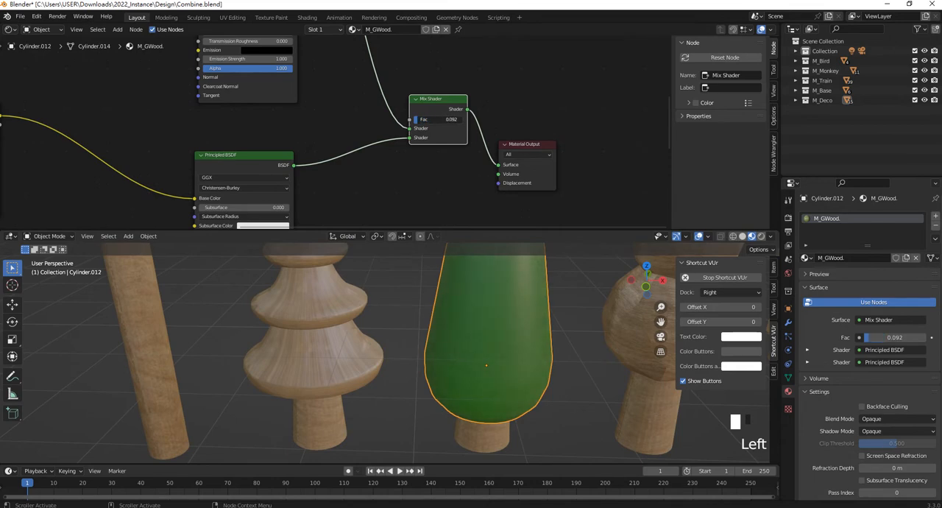
pyautogui.rightClick(421, 119)
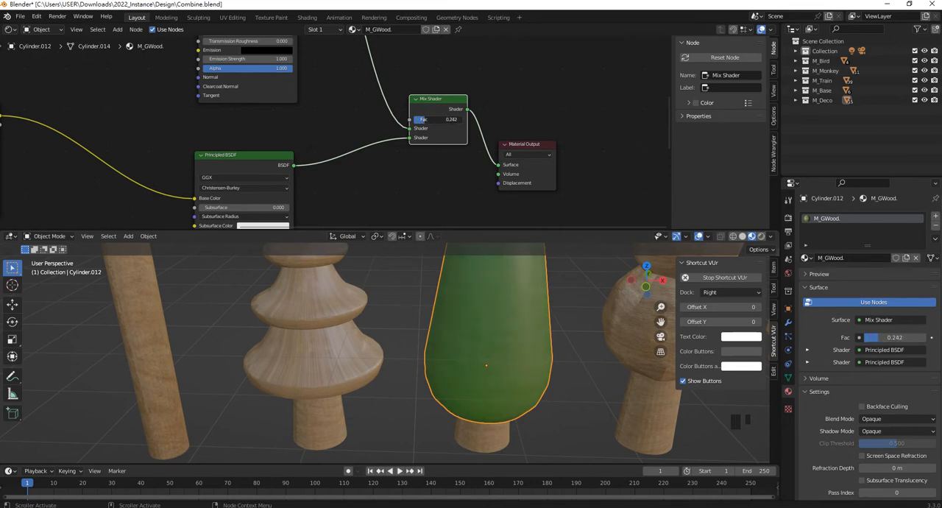
pyautogui.moveTo(422, 119); pyautogui.dragTo(420, 119)
pyautogui.scroll(3, 515, 374)
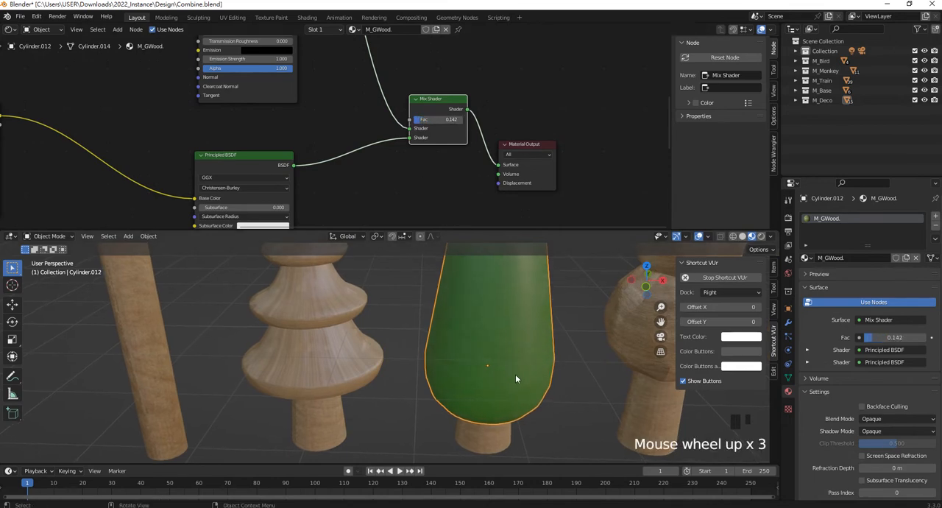
# - Add a MixRGB node between the plywood diffuse image texture and the plywood Principled BSDF in the M_GWood node tree
pyautogui.scroll(4, 515, 374)
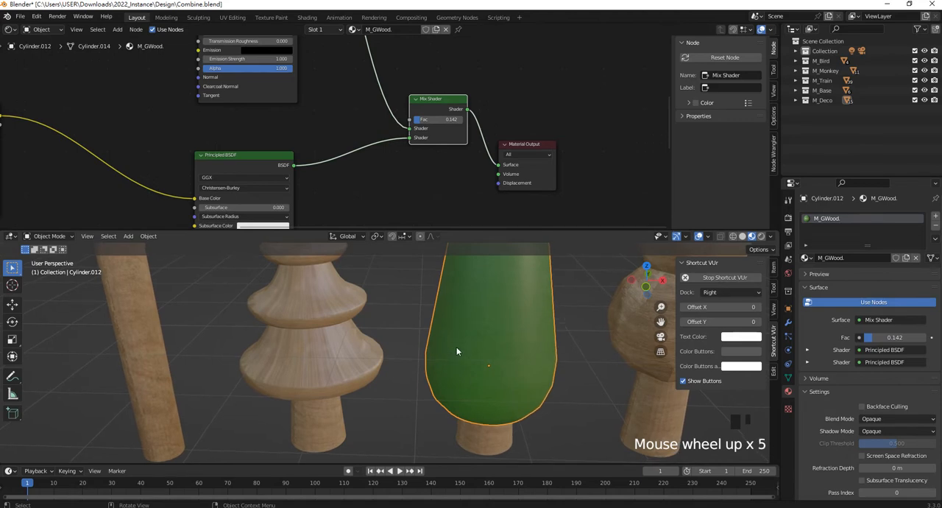
pyautogui.scroll(-14, 300, 108)
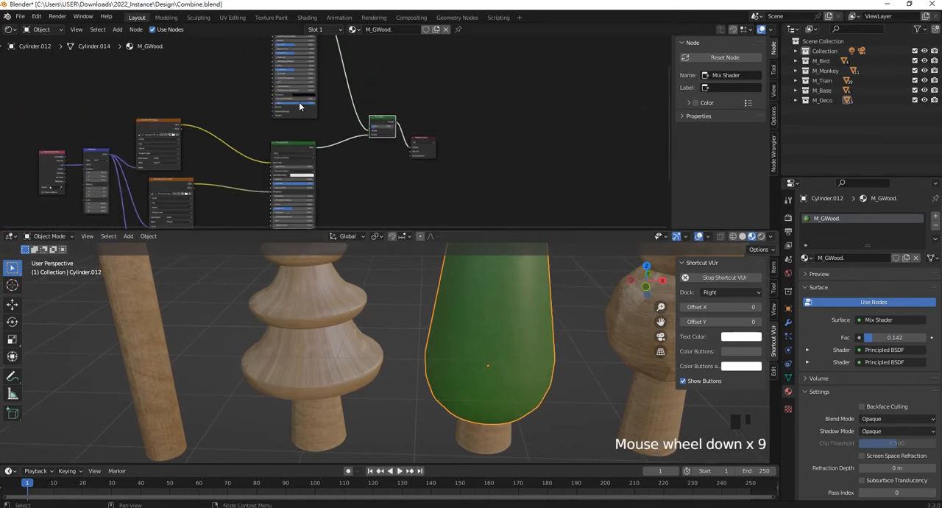
pyautogui.scroll(6, 300, 108)
pyautogui.scroll(-1, 372, 118)
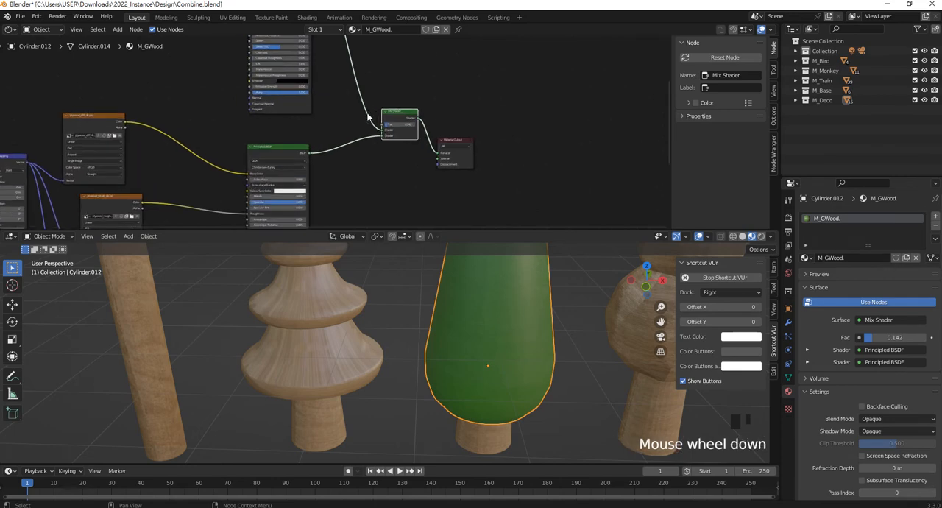
pyautogui.keyDown('shift'); pyautogui.moveTo(324, 138); pyautogui.dragTo(481, 154, button='middle'); pyautogui.keyUp('shift')
pyautogui.click(352, 123)
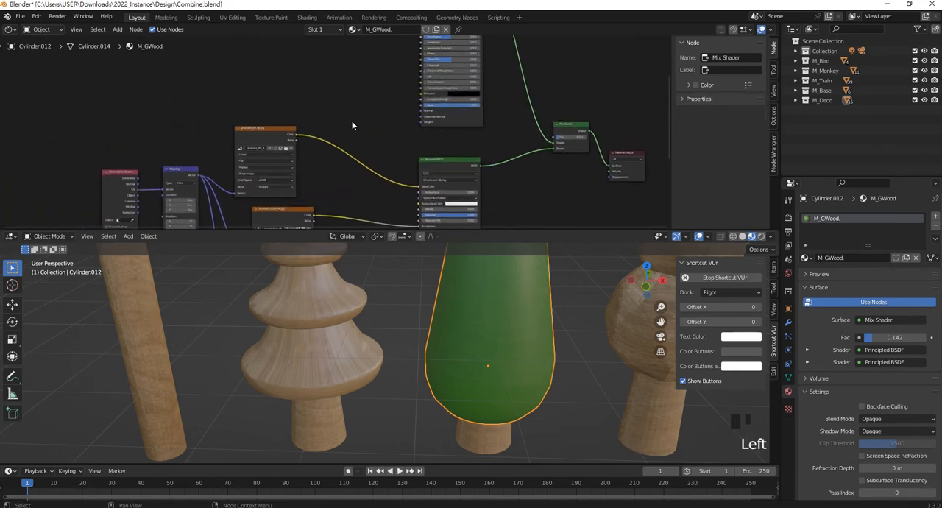
pyautogui.hotkey('shift', 'a')
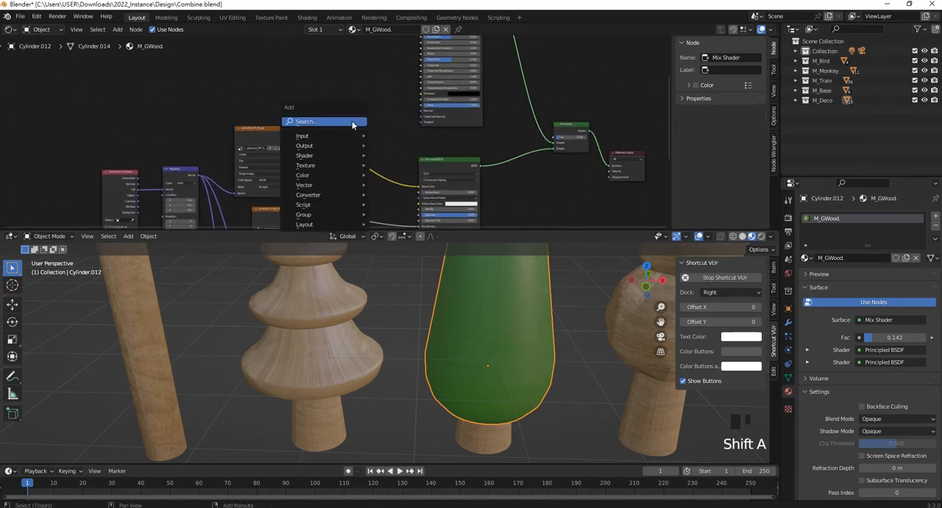
pyautogui.click(352, 123)
pyautogui.write('mix')
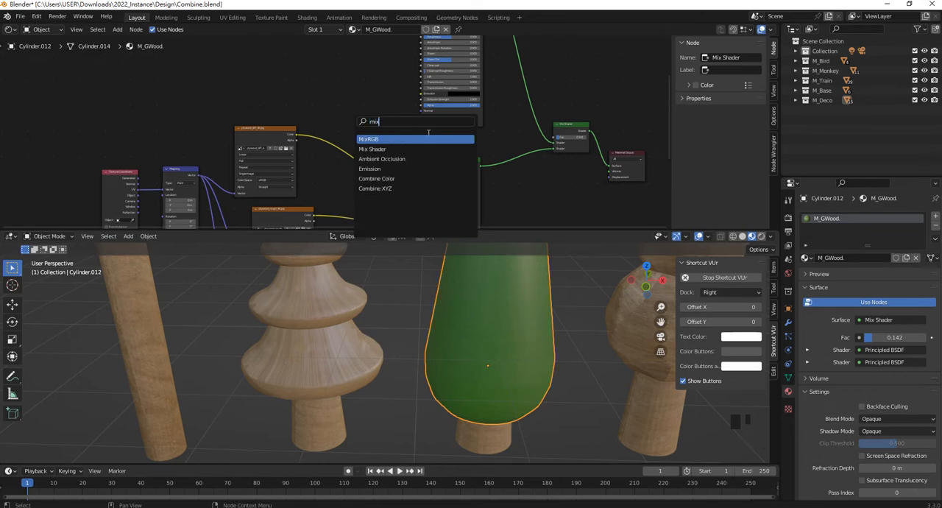
pyautogui.press('Return')
pyautogui.click(380, 129)
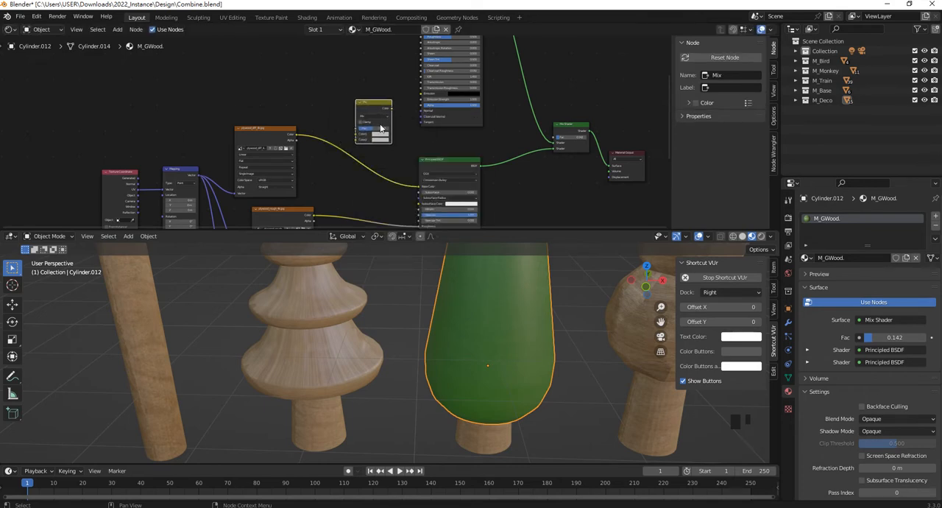
# - Connect the plywood_diff_4k.jpg Color output to the Mix node's Color2 input and set Color1 to dark green
pyautogui.scroll(8, 381, 129)
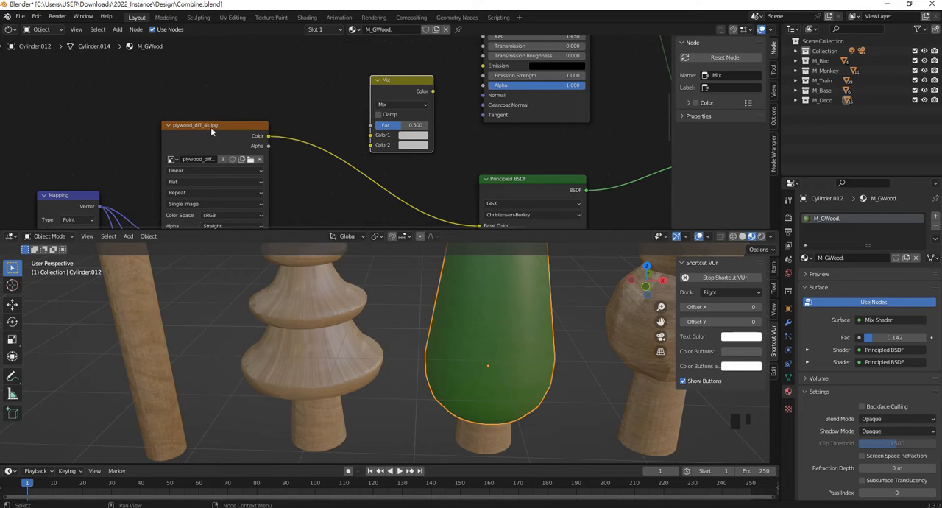
pyautogui.moveTo(270, 136); pyautogui.dragTo(371, 136)
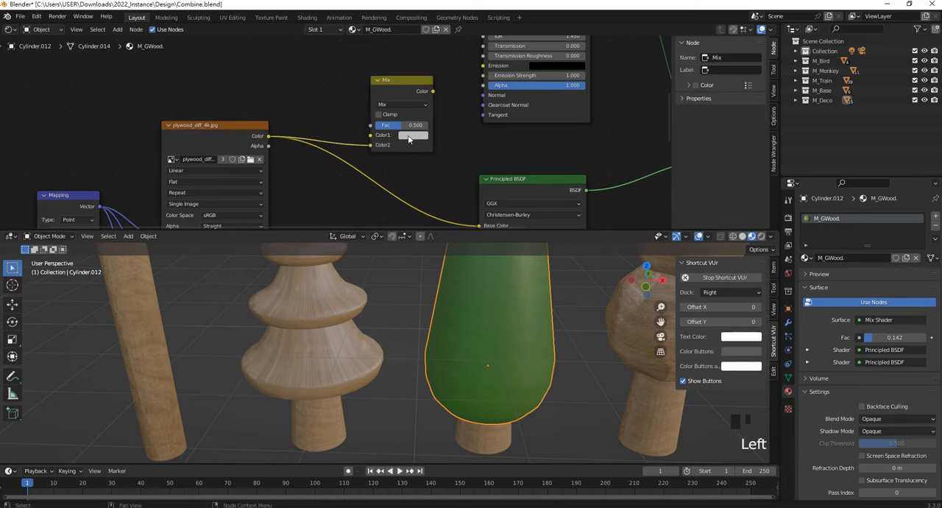
pyautogui.click(410, 140)
pyautogui.moveTo(434, 183); pyautogui.dragTo(410, 165)
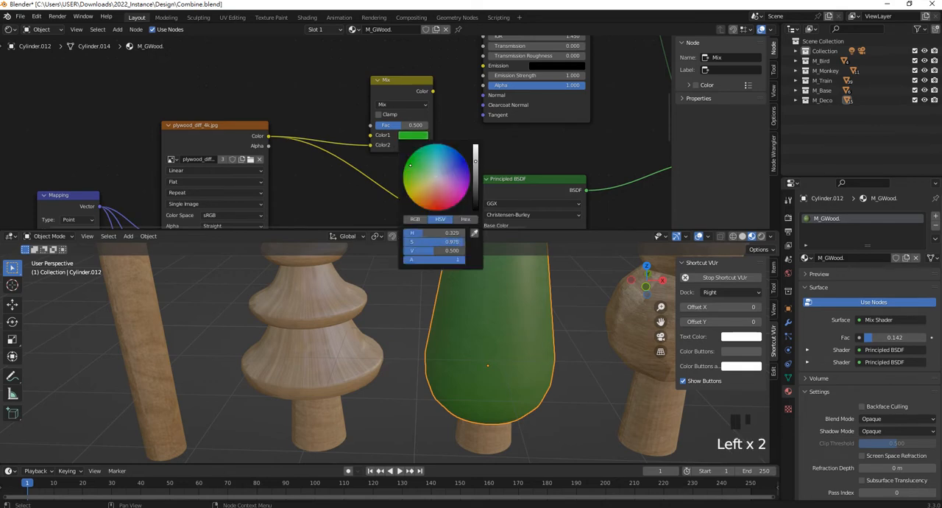
pyautogui.moveTo(475, 163); pyautogui.dragTo(475, 186)
pyautogui.click(446, 142)
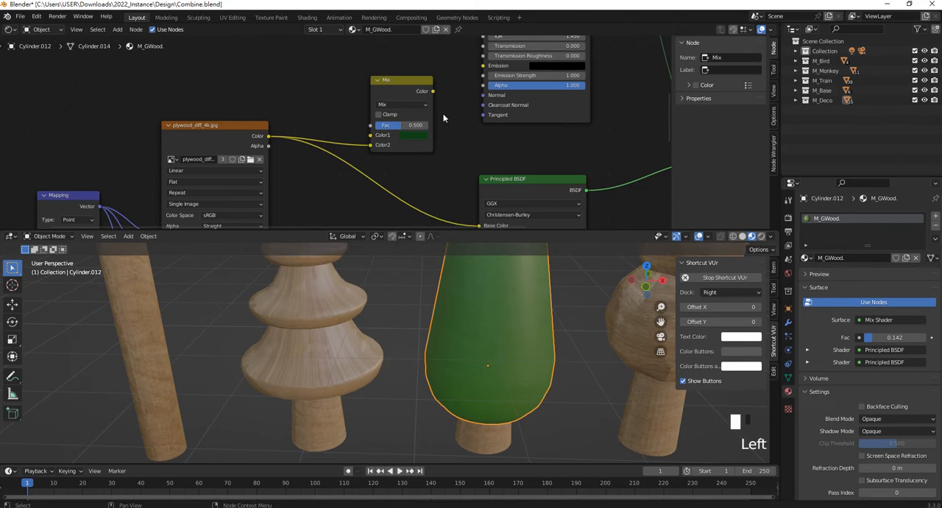
# - Delete the green Principled BSDF and the Mix Shader from the M_GWood node tree
pyautogui.scroll(-2, 445, 146)
pyautogui.moveTo(446, 147); pyautogui.dragTo(350, 151, button='middle')
pyautogui.moveTo(535, 103); pyautogui.dragTo(432, 103, button='middle')
pyautogui.moveTo(328, 177); pyautogui.dragTo(317, 62)
pyautogui.press('Delete')
pyautogui.press('Delete')
# - Connect the plywood Principled BSDF to the Material Output's Surface, and the Mix node's Color output to its Base Color
pyautogui.scroll(-5, 375, 118)
pyautogui.moveTo(299, 106); pyautogui.dragTo(291, 109, button='middle')
pyautogui.scroll(3, 348, 83)
pyautogui.moveTo(348, 83)
pyautogui.mouseDown(button='middle')
pyautogui.moveTo(364, 86)
pyautogui.moveTo(354, 67)
pyautogui.mouseUp(button='middle')
pyautogui.moveTo(352, 68); pyautogui.dragTo(390, 177)
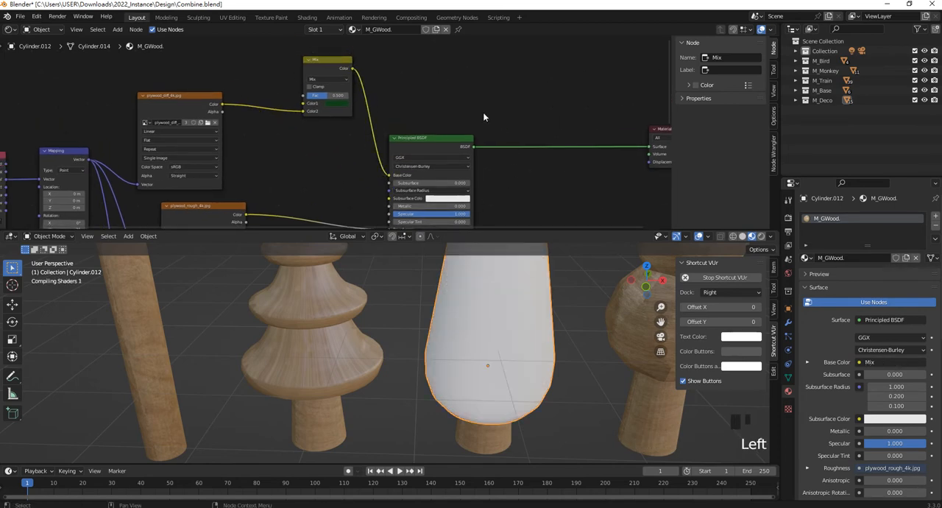
# - Try a Mix node factor of 0.017 on the oval tree's green wood
pyautogui.scroll(-3, 508, 324)
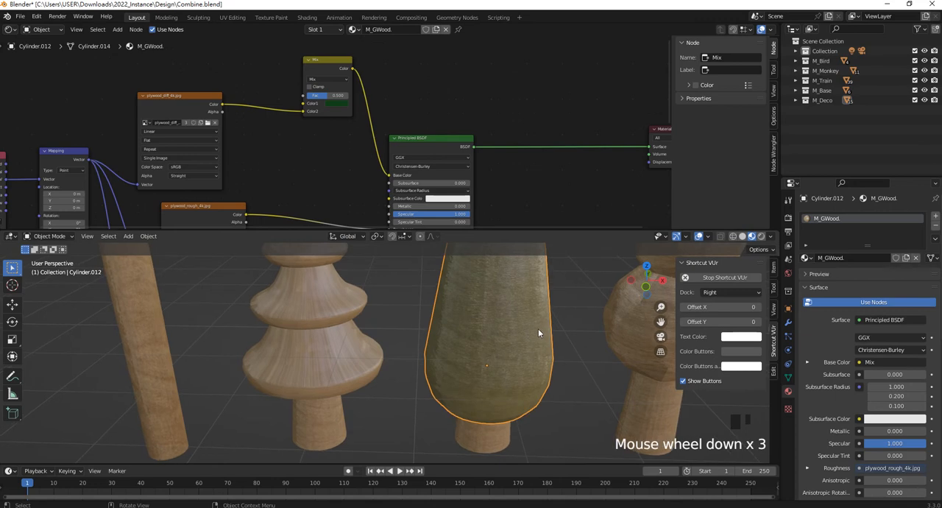
pyautogui.scroll(-2, 492, 281)
pyautogui.moveTo(327, 97); pyautogui.dragTo(318, 97)
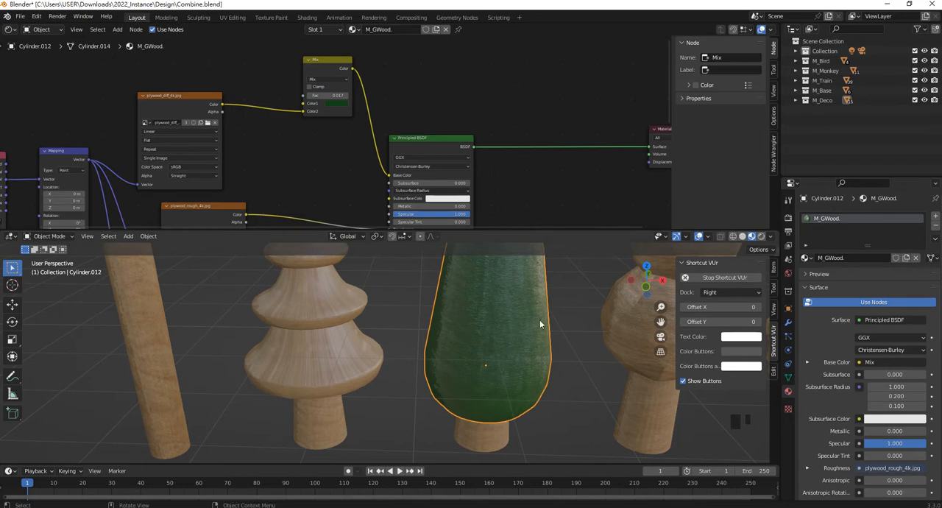
# - Try the Multiply and Screen blending modes on the color mixing node, ending back on Mix
pyautogui.click(331, 80)
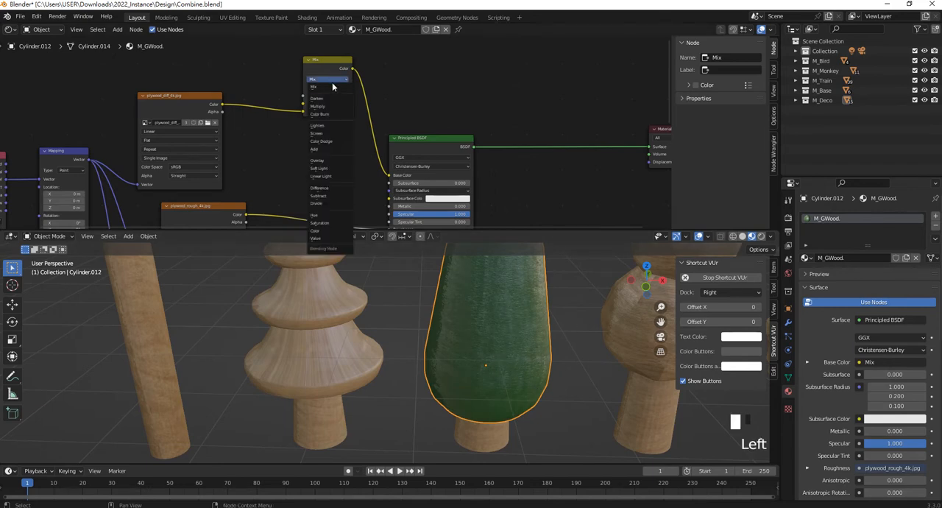
pyautogui.scroll(6, 355, 100)
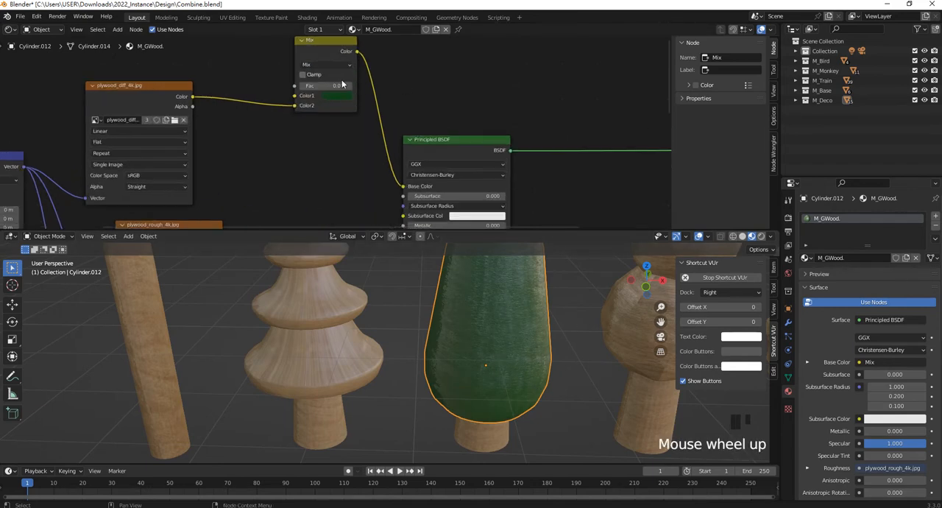
pyautogui.scroll(-2, 354, 111)
pyautogui.keyDown('shift'); pyautogui.moveTo(349, 166); pyautogui.dragTo(363, 177, button='middle'); pyautogui.keyUp('shift')
pyautogui.click(342, 140)
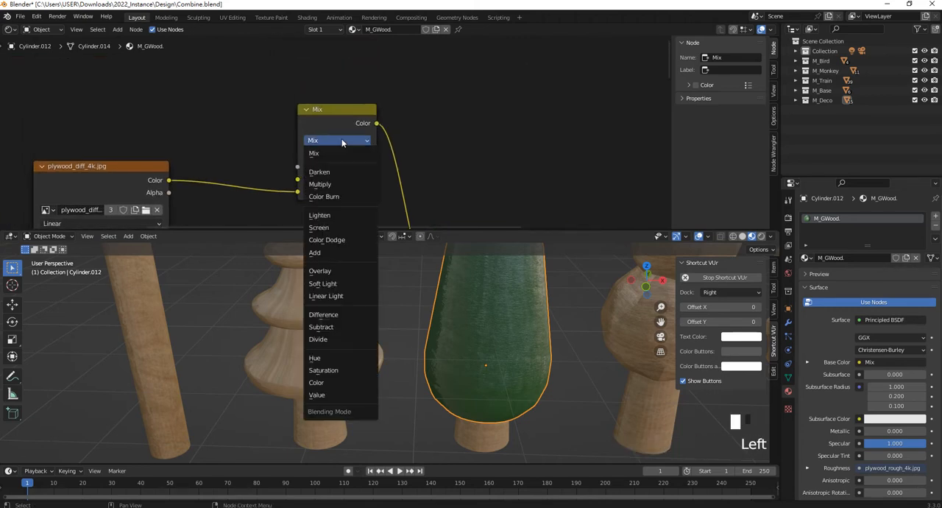
pyautogui.click(343, 188)
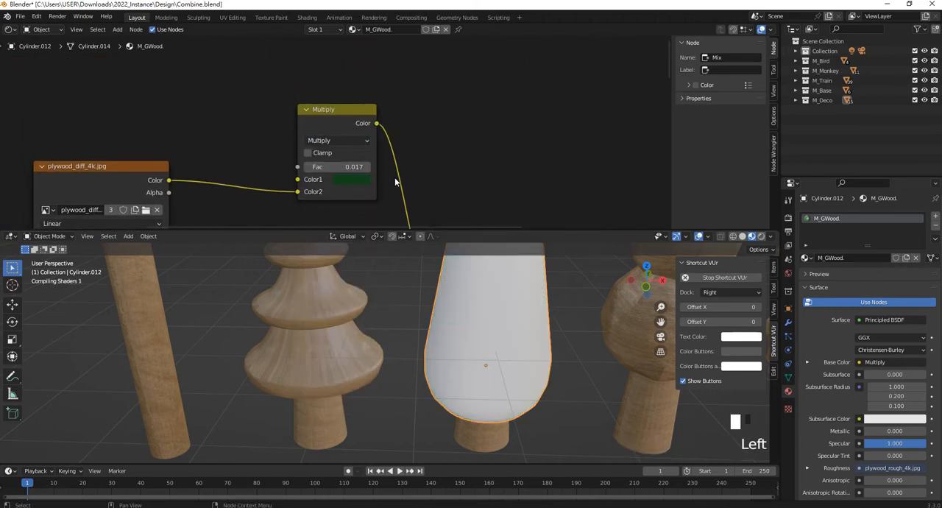
pyautogui.click(360, 140)
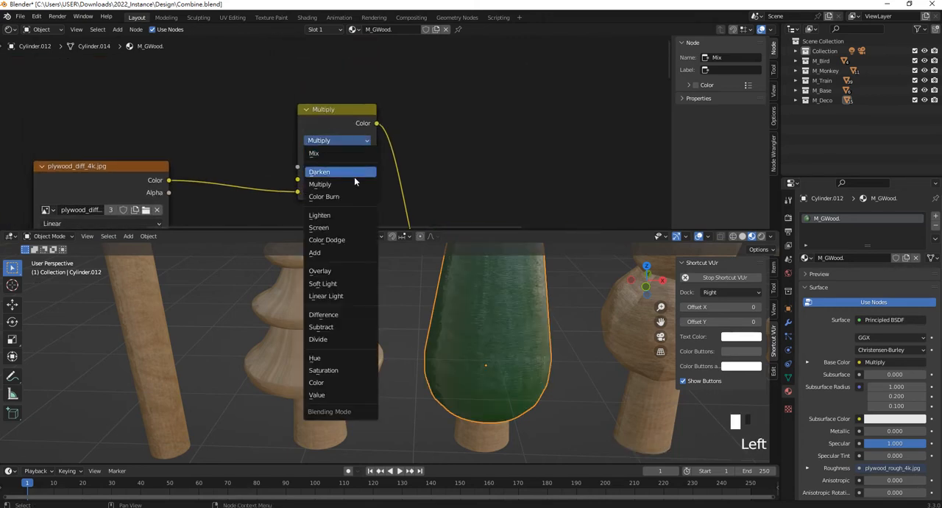
pyautogui.click(345, 224)
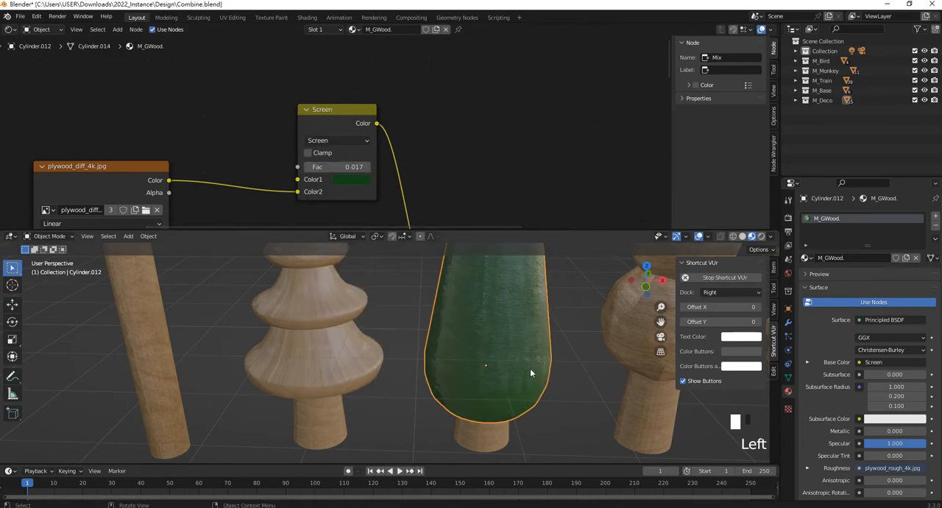
pyautogui.click(337, 140)
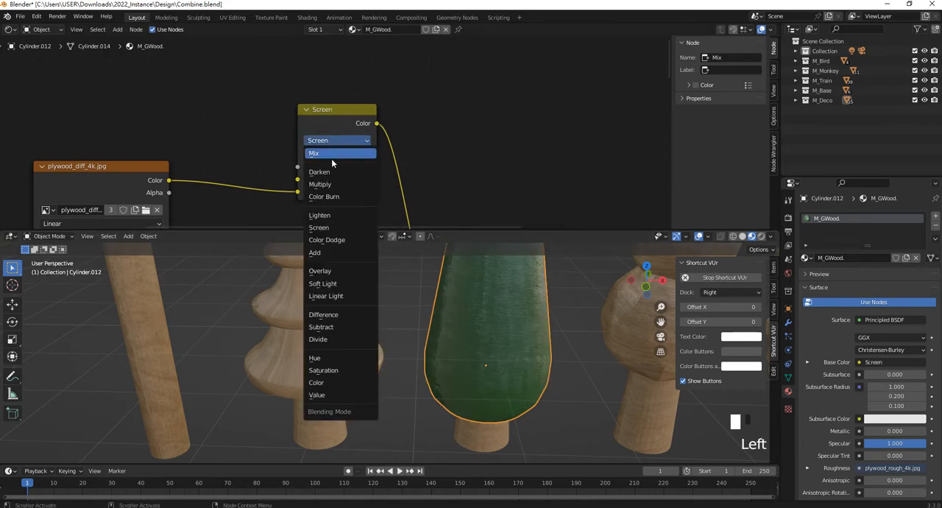
pyautogui.click(332, 159)
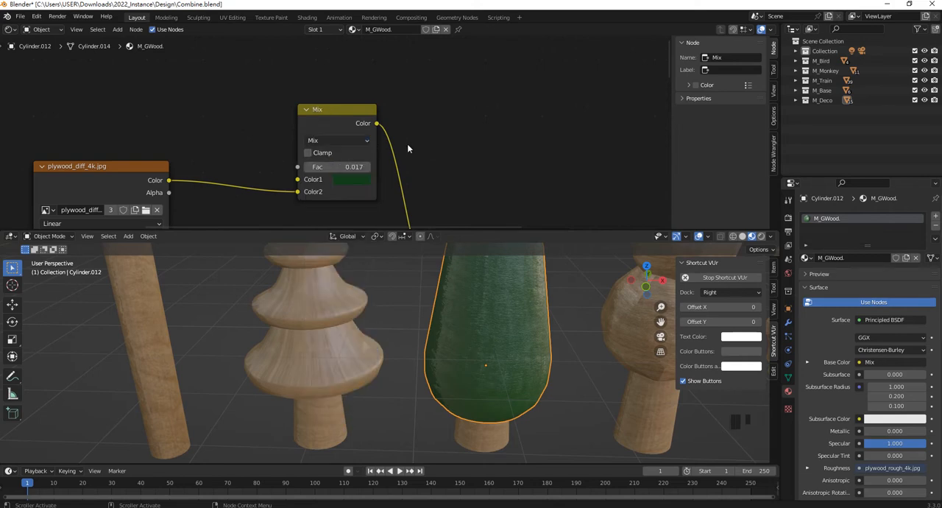
# - Set the Mix node's factor to 0.142 for the M_GWood material
pyautogui.moveTo(345, 168); pyautogui.dragTo(358, 168)
pyautogui.scroll(-16, 471, 353)
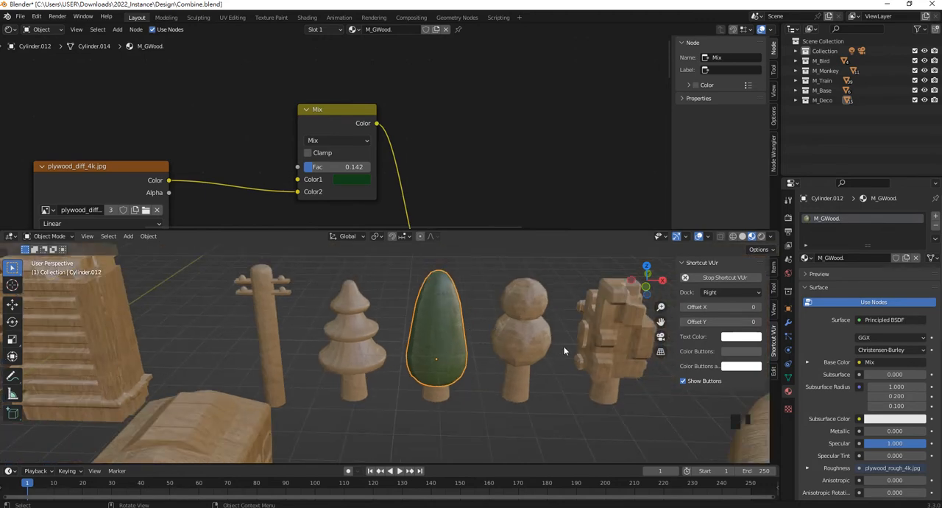
pyautogui.scroll(-2, 548, 361)
pyautogui.keyDown('shift'); pyautogui.moveTo(540, 365); pyautogui.dragTo(435, 338, button='middle'); pyautogui.keyUp('shift')
pyautogui.scroll(4, 445, 324)
# - Link the oval tree's M_GWood material to the round tree's lower sphere, the pine's top and bottom tiers, and the blocky tree's foliage
pyautogui.click(448, 322)
pyautogui.keyDown('shift'); pyautogui.click(283, 362); pyautogui.keyUp('shift')
pyautogui.keyDown('shift'); pyautogui.click(267, 284); pyautogui.keyUp('shift')
pyautogui.keyDown('shift'); pyautogui.click(586, 324); pyautogui.keyUp('shift')
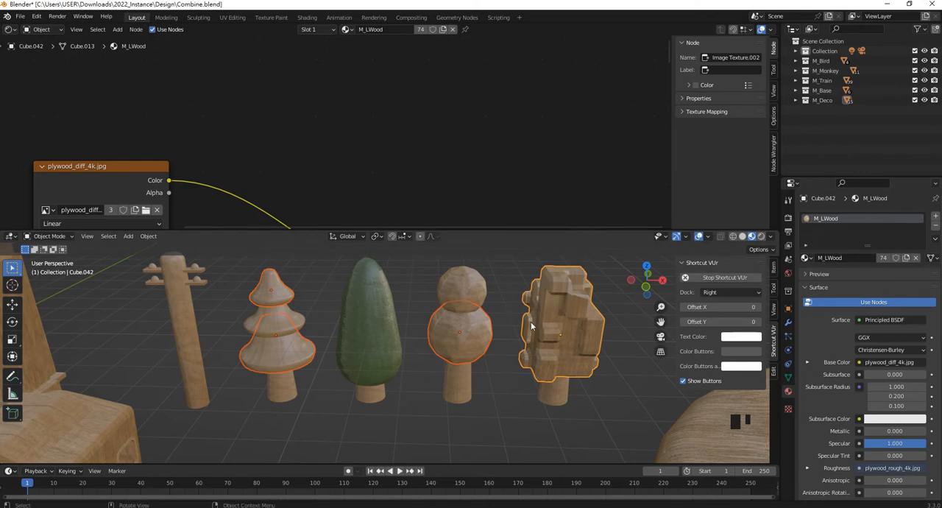
pyautogui.keyDown('shift'); pyautogui.click(377, 323); pyautogui.keyUp('shift')
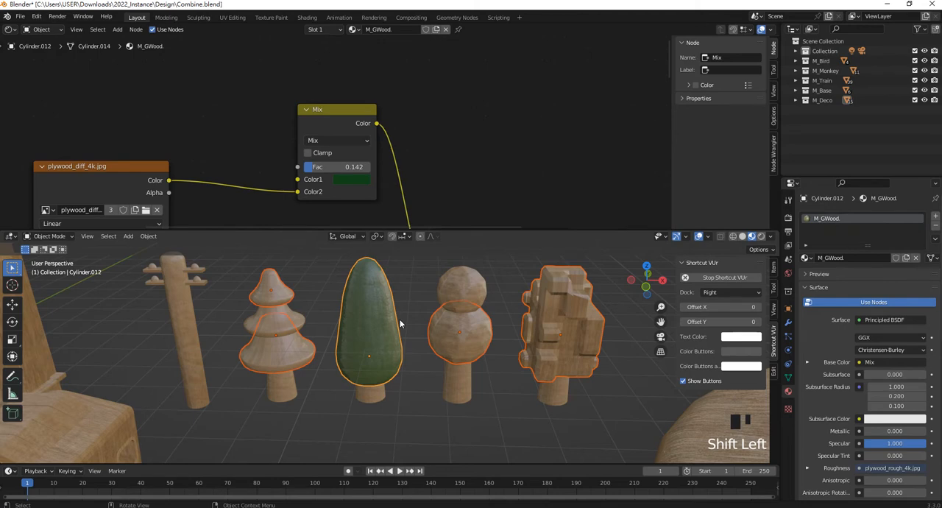
pyautogui.hotkey('ctrl', 'l')
pyautogui.click(400, 323)
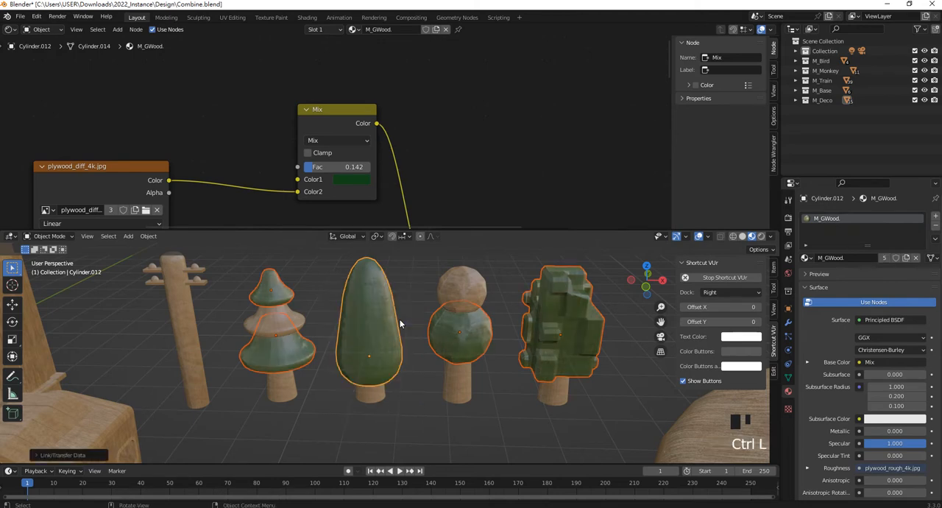
# - Make the M_LWood material on the pine tree's middle tier a single-user copy and rename it M_GWood2
pyautogui.click(444, 419)
pyautogui.click(472, 287)
pyautogui.click(303, 312)
pyautogui.click(463, 294)
pyautogui.click(305, 324)
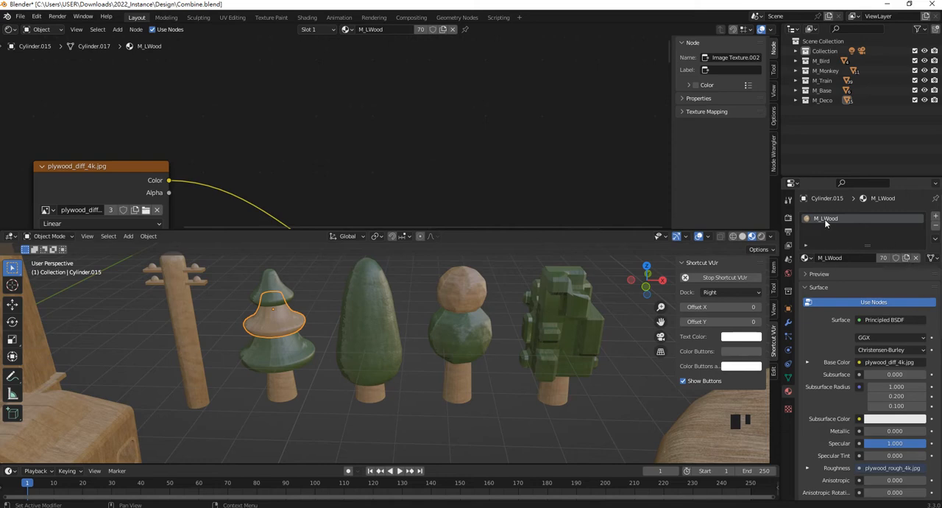
pyautogui.click(907, 258)
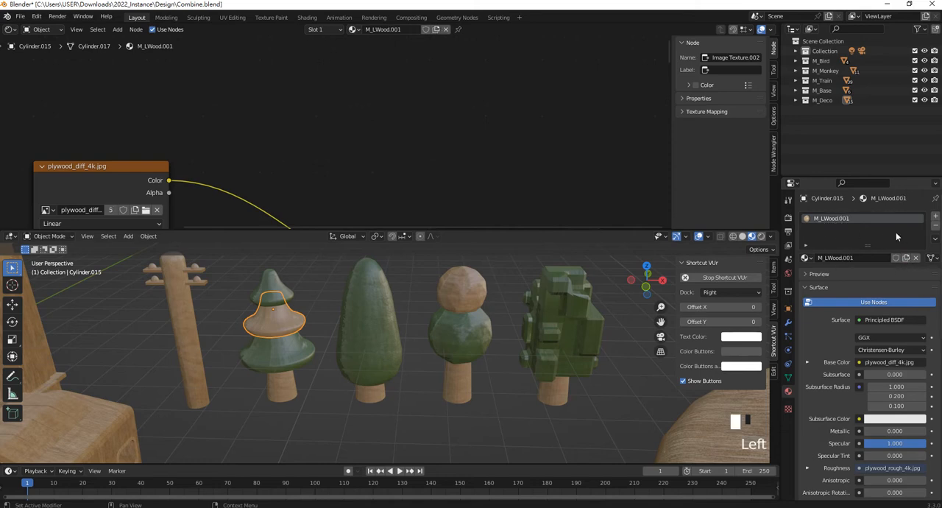
pyautogui.doubleClick(845, 218)
pyautogui.click(863, 219)
pyautogui.press('BackSpace')
pyautogui.press('BackSpace')
pyautogui.press('BackSpace')
pyautogui.press('BackSpace')
pyautogui.write('2')
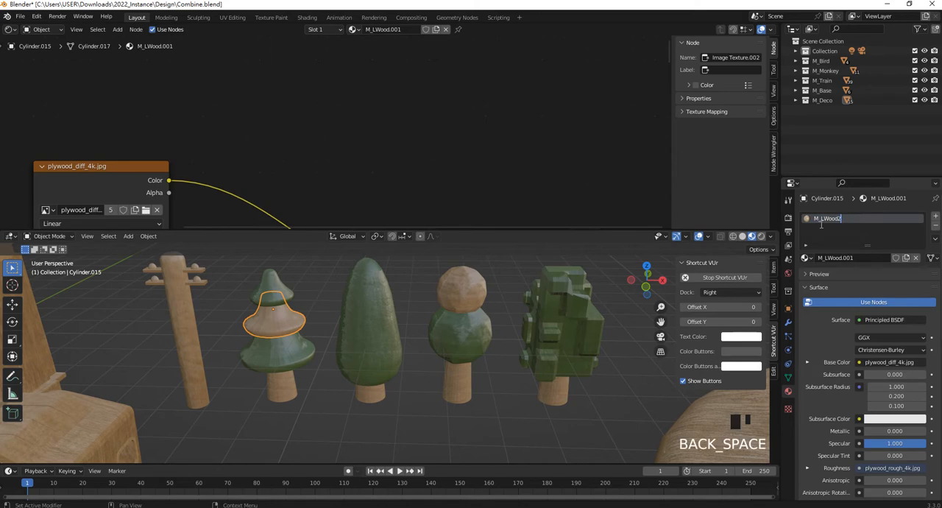
pyautogui.write('G')
pyautogui.press('Return')
# - Insert a MixRGB node into the link between plywood_diff_4k.jpg and the Principled BSDF's Base Color in M_GWood2
pyautogui.click(446, 131)
pyautogui.scroll(-11, 446, 131)
pyautogui.moveTo(422, 168); pyautogui.dragTo(413, 100, button='middle')
pyautogui.scroll(5, 325, 151)
pyautogui.moveTo(324, 151); pyautogui.dragTo(385, 130, button='middle')
pyautogui.click(387, 132)
pyautogui.click(385, 122)
pyautogui.click(310, 272)
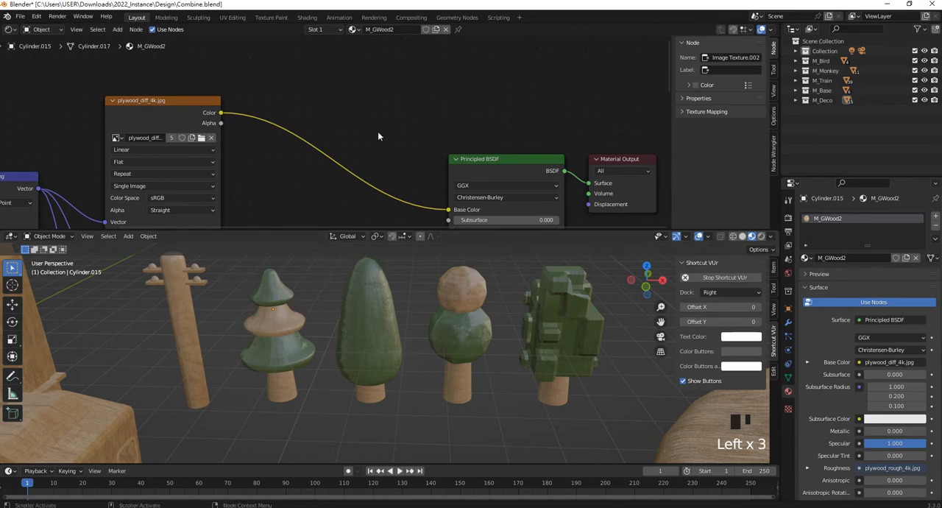
pyautogui.hotkey('shift', 'a')
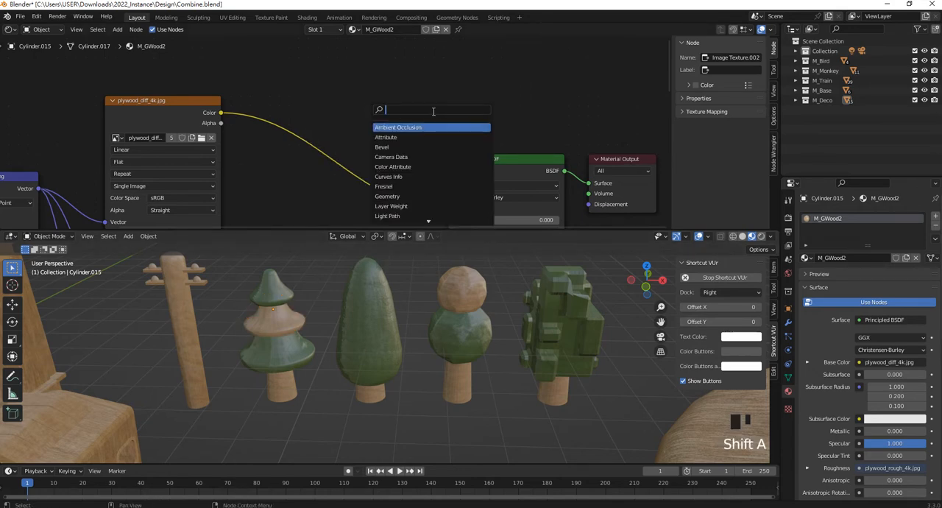
pyautogui.write('Mix')
pyautogui.press('Return')
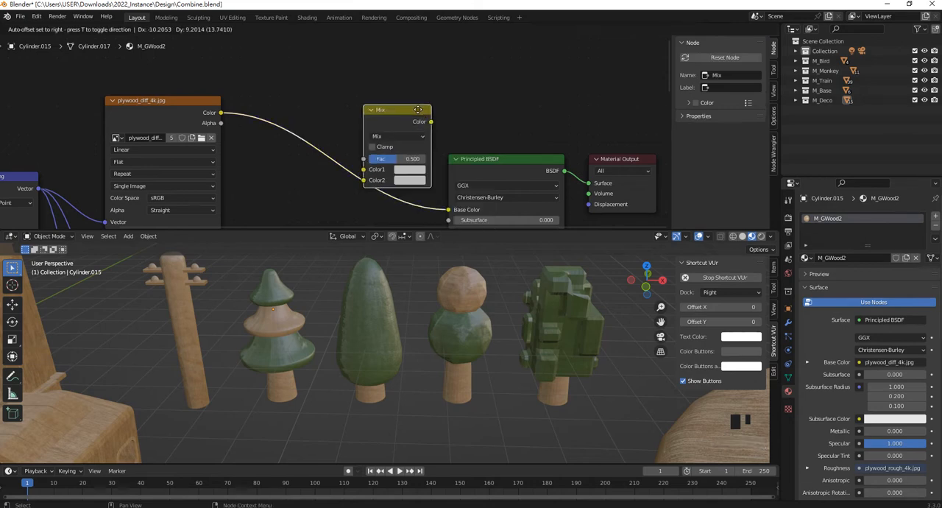
pyautogui.click(395, 112)
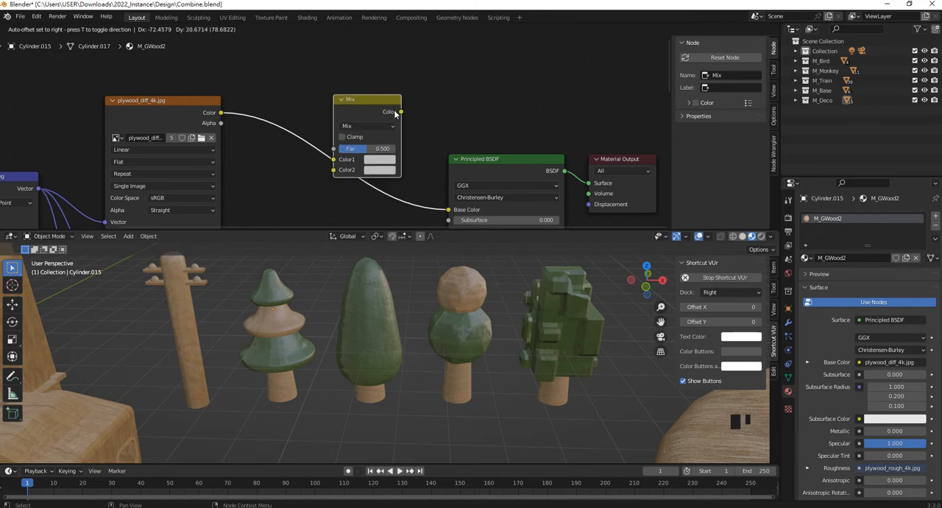
# - Set the M_GWood2 Mix node's Color2 to light yellowish green and its factor to 0.367
pyautogui.click(373, 171)
pyautogui.moveTo(405, 73); pyautogui.dragTo(384, 67)
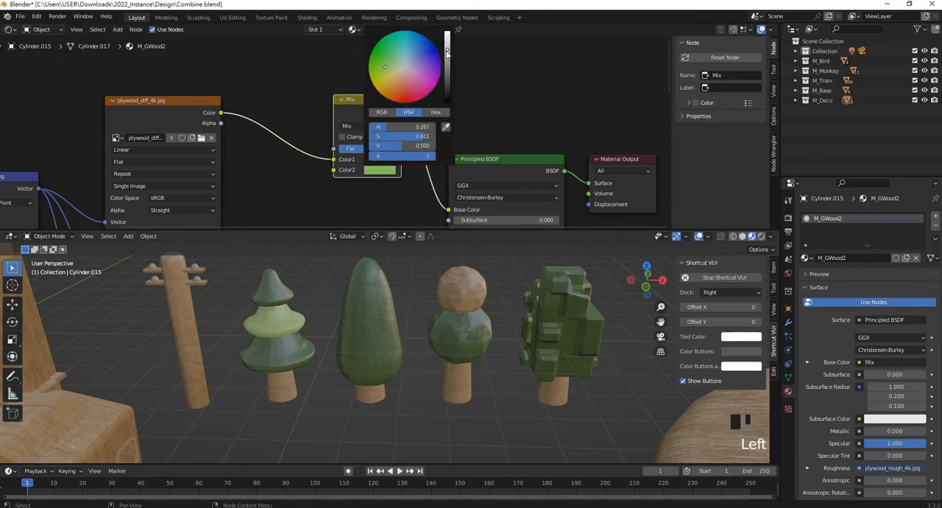
pyautogui.scroll(-6, 461, 111)
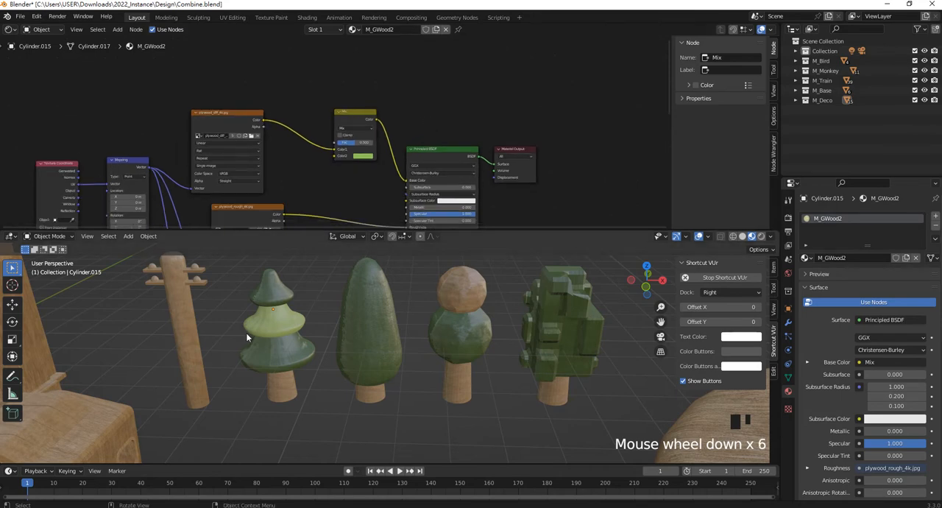
pyautogui.scroll(5, 247, 338)
pyautogui.scroll(11, 275, 126)
pyautogui.moveTo(374, 157)
pyautogui.mouseDown()
pyautogui.moveTo(385, 157)
pyautogui.moveTo(362, 157)
pyautogui.moveTo(370, 159)
pyautogui.mouseUp()
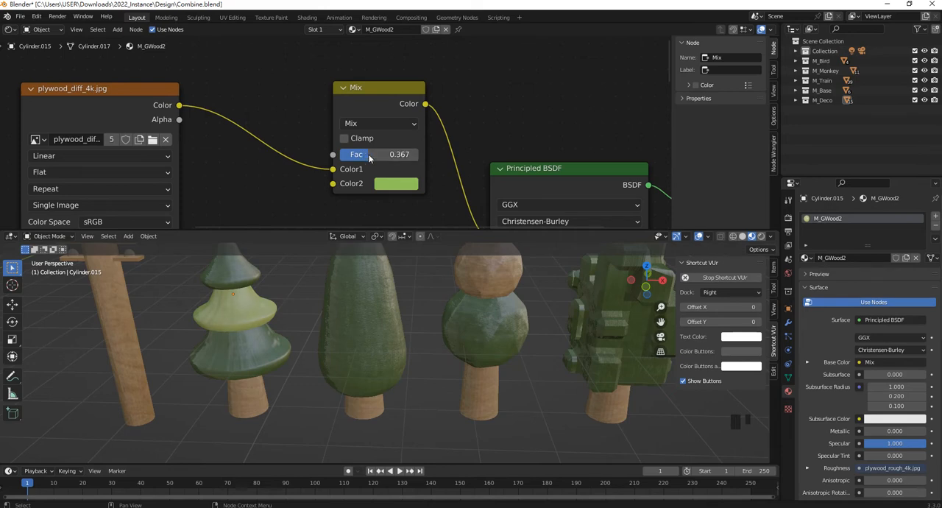
# - Link the M_GWood2 material from the pine's middle tier to the round tree's upper sphere
pyautogui.scroll(-6, 462, 319)
pyautogui.click(453, 312)
pyautogui.keyDown('shift'); pyautogui.click(302, 331); pyautogui.keyUp('shift')
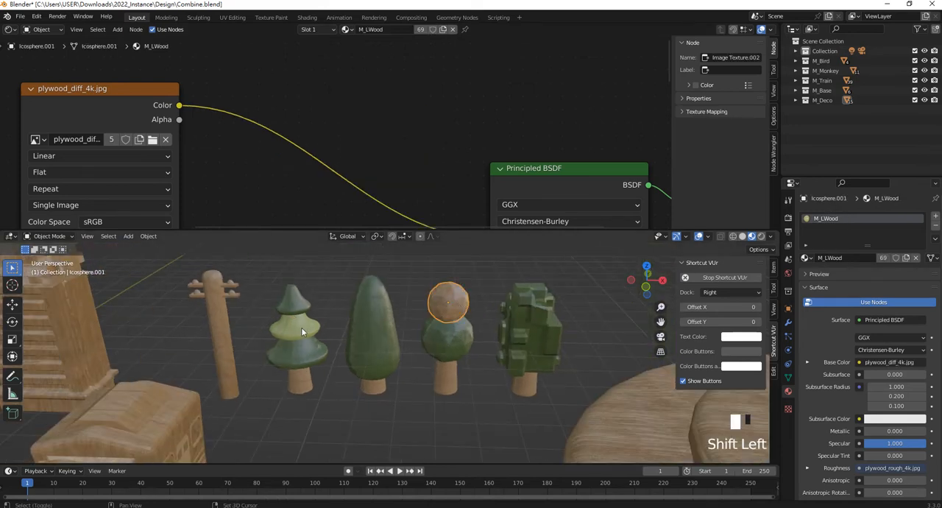
pyautogui.hotkey('ctrl', 'l')
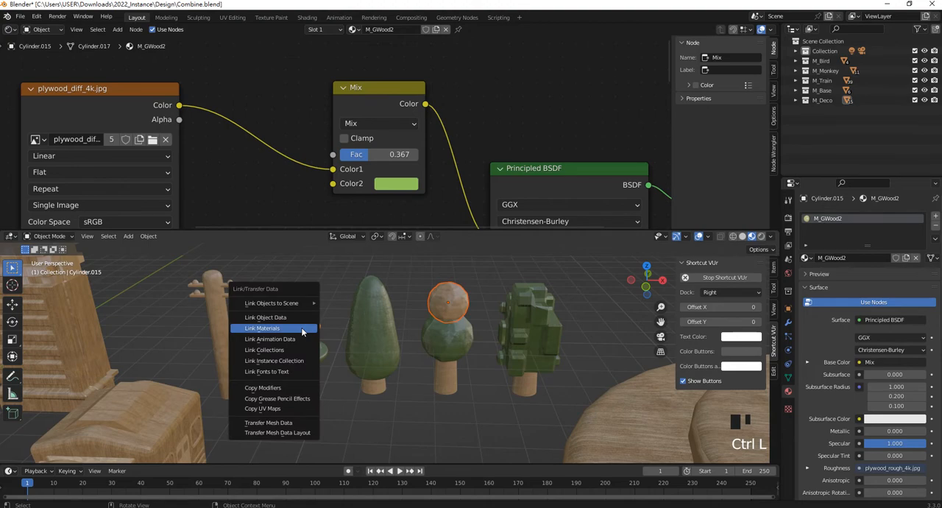
pyautogui.click(302, 332)
pyautogui.scroll(-9, 422, 308)
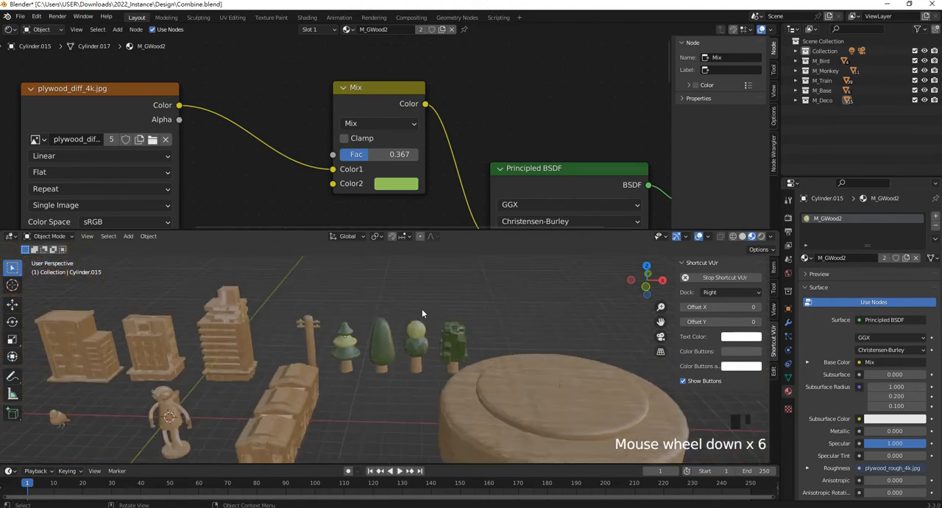
pyautogui.scroll(3, 360, 376)
pyautogui.scroll(-4, 404, 368)
pyautogui.keyDown('shift'); pyautogui.moveTo(372, 394); pyautogui.dragTo(454, 329, button='middle'); pyautogui.keyUp('shift')
pyautogui.scroll(4, 420, 368)
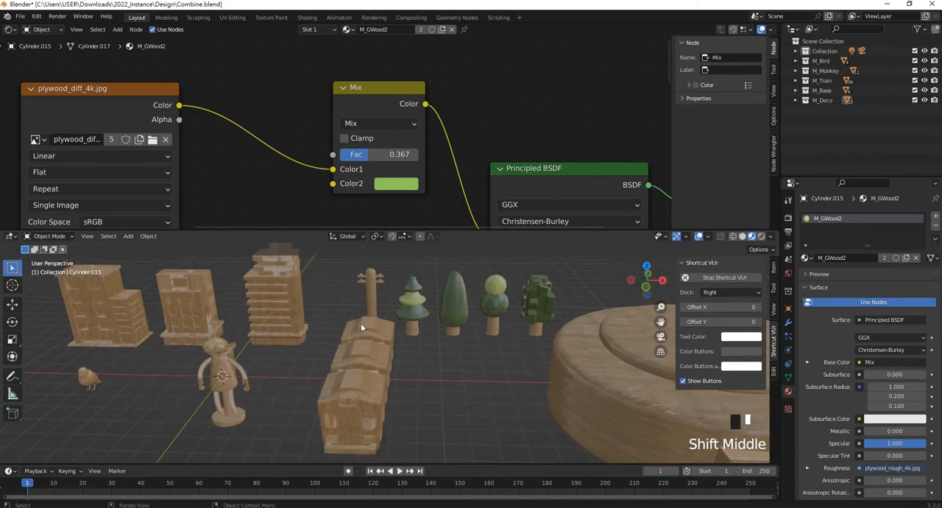
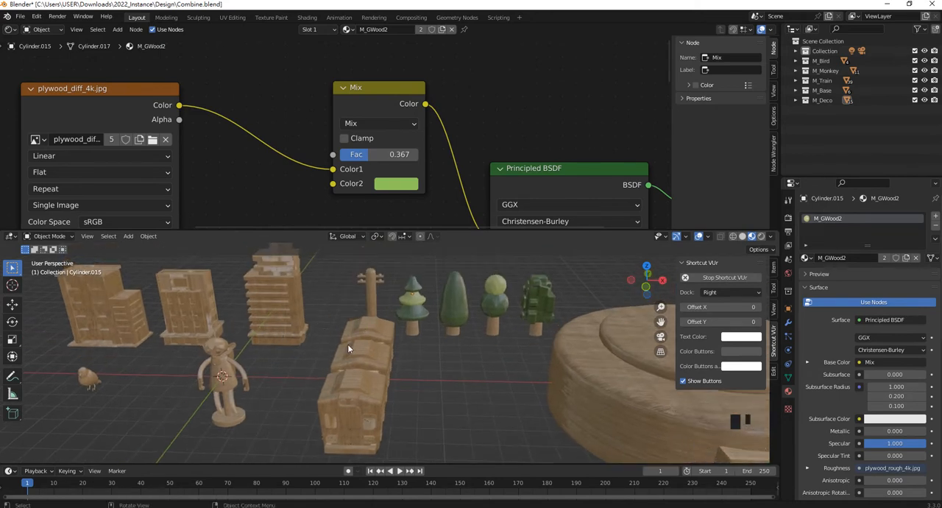
# - Make the M_GWood2 material on the pine tree's middle tier a single-user copy and rename it M_DWood
pyautogui.scroll(-3, 362, 339)
pyautogui.scroll(1, 640, 187)
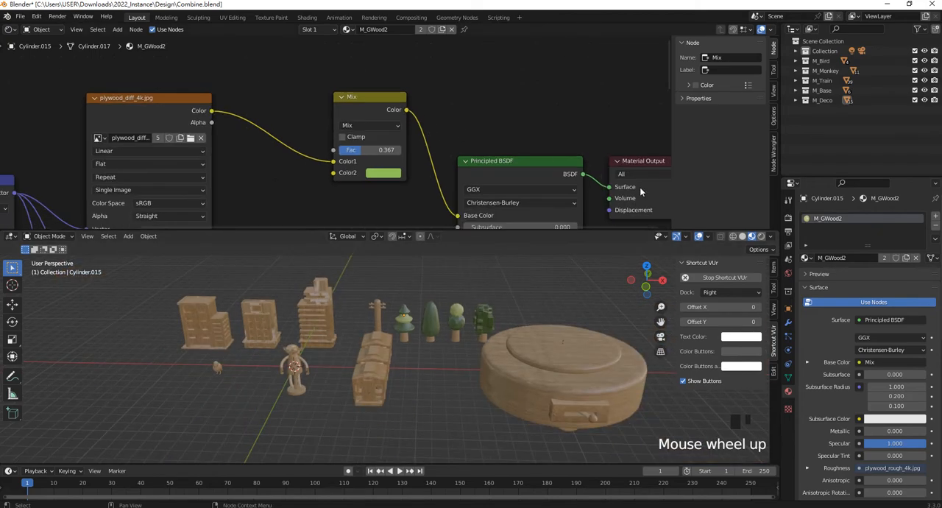
pyautogui.click(936, 218)
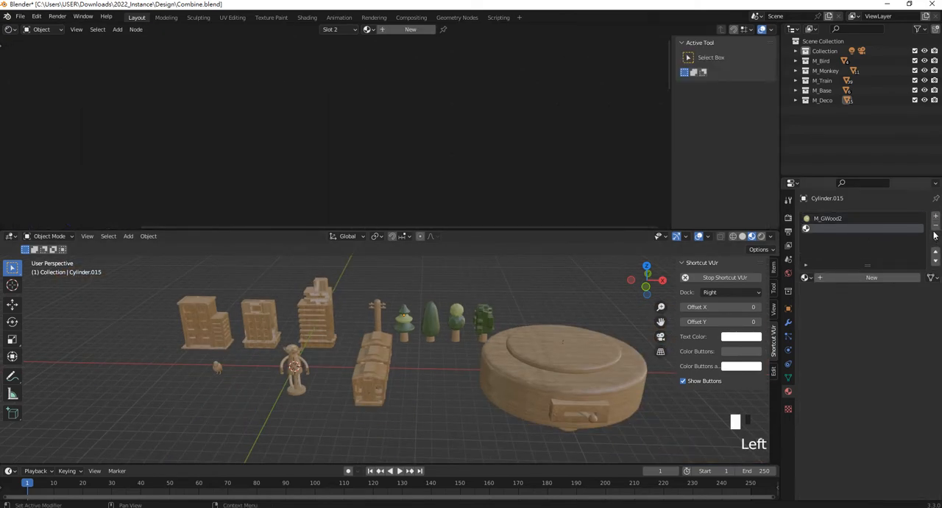
pyautogui.click(935, 229)
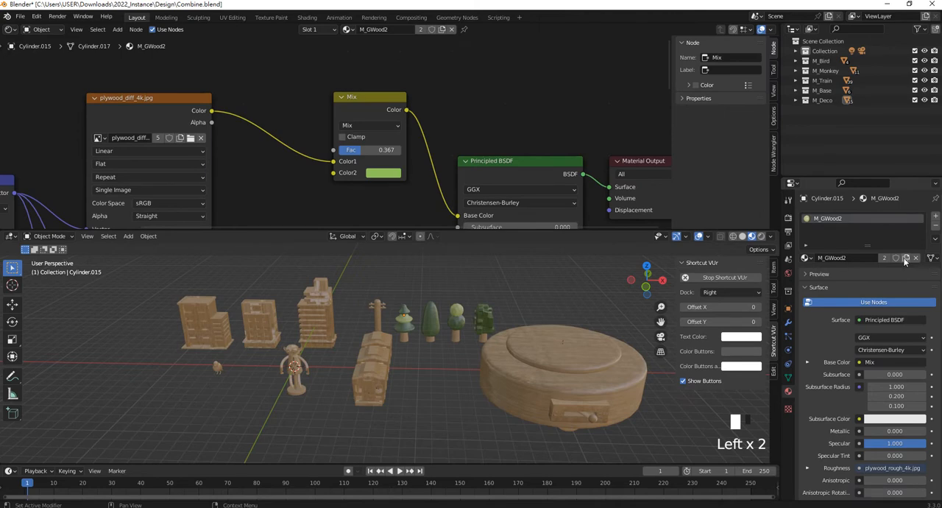
pyautogui.click(907, 258)
pyautogui.click(851, 220)
pyautogui.doubleClick(852, 220)
pyautogui.moveTo(838, 219); pyautogui.dragTo(882, 219)
pyautogui.press('BackSpace')
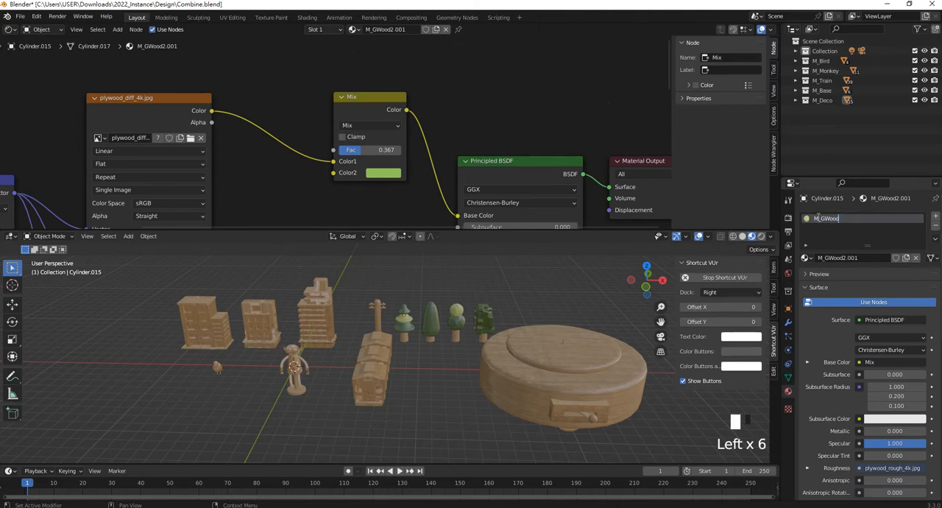
pyautogui.write('D')
pyautogui.click(838, 277)
# - Set the M_DWood Mix node's Color2 to a dark greyish purple and enlarge the 3D viewport
pyautogui.click(484, 105)
pyautogui.scroll(4, 395, 184)
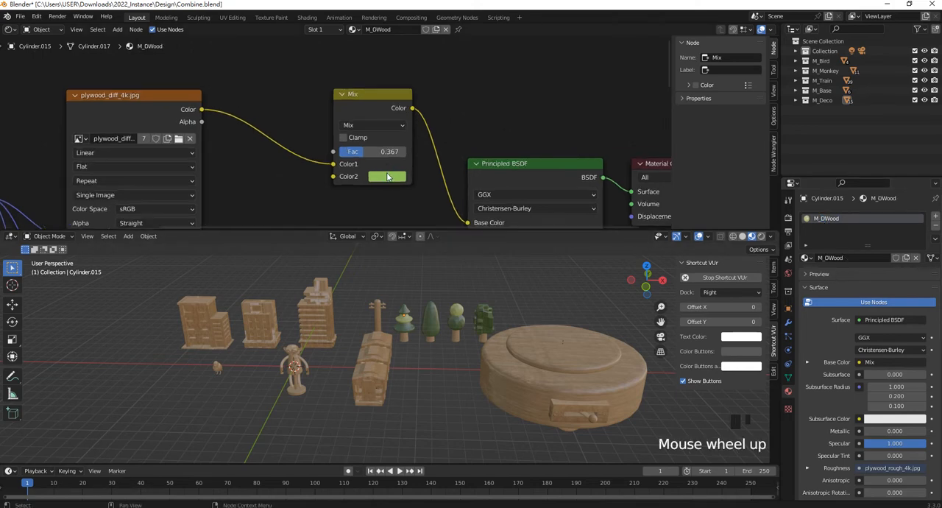
pyautogui.click(396, 192)
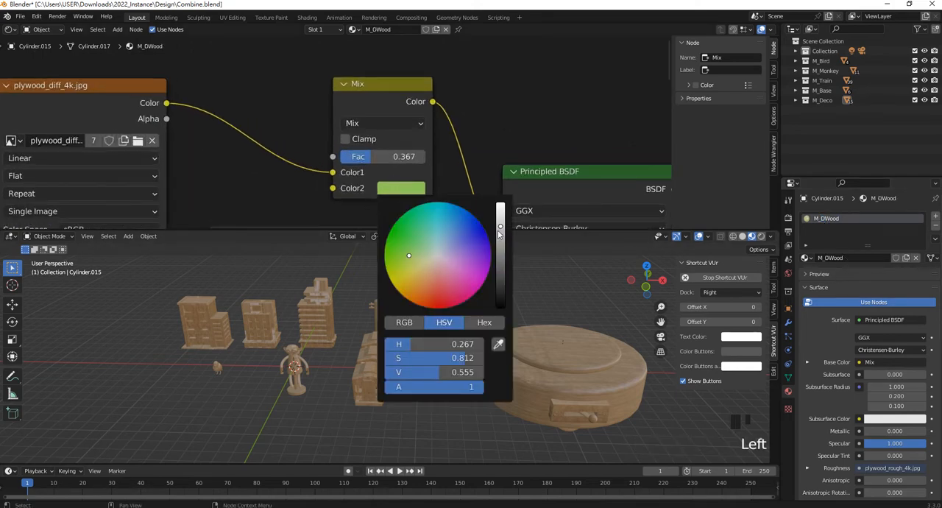
pyautogui.moveTo(410, 257); pyautogui.dragTo(442, 256)
pyautogui.moveTo(501, 232); pyautogui.dragTo(501, 287)
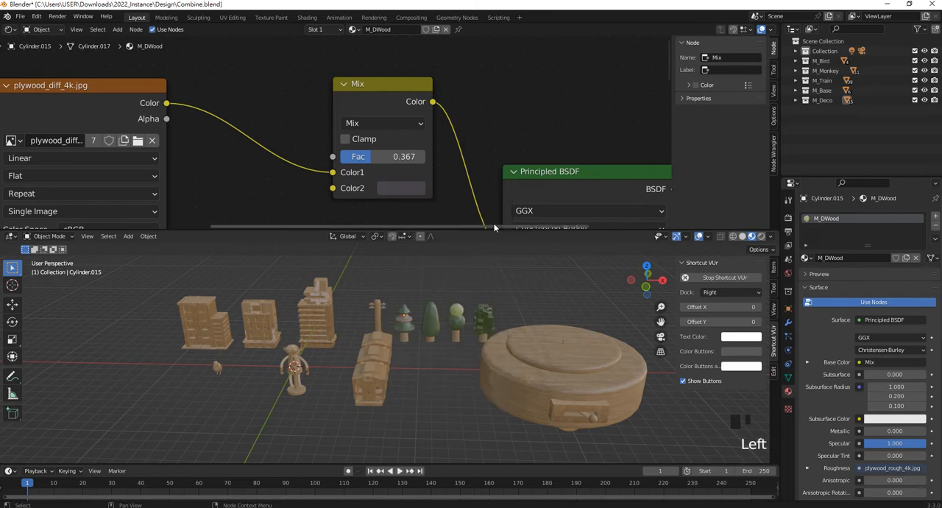
pyautogui.scroll(-8, 494, 221)
pyautogui.scroll(2, 491, 308)
pyautogui.scroll(3, 400, 383)
pyautogui.scroll(-3, 379, 365)
pyautogui.moveTo(442, 230); pyautogui.dragTo(442, 178)
# - Select the large base's top plate together with the round parts on its side
pyautogui.keyDown('shift'); pyautogui.moveTo(471, 295); pyautogui.dragTo(549, 268, button='middle'); pyautogui.keyUp('shift')
pyautogui.scroll(2, 593, 349)
pyautogui.click(575, 332)
pyautogui.keyDown('shift'); pyautogui.click(549, 268); pyautogui.keyUp('shift')
pyautogui.moveTo(380, 278); pyautogui.dragTo(353, 295, button='middle')
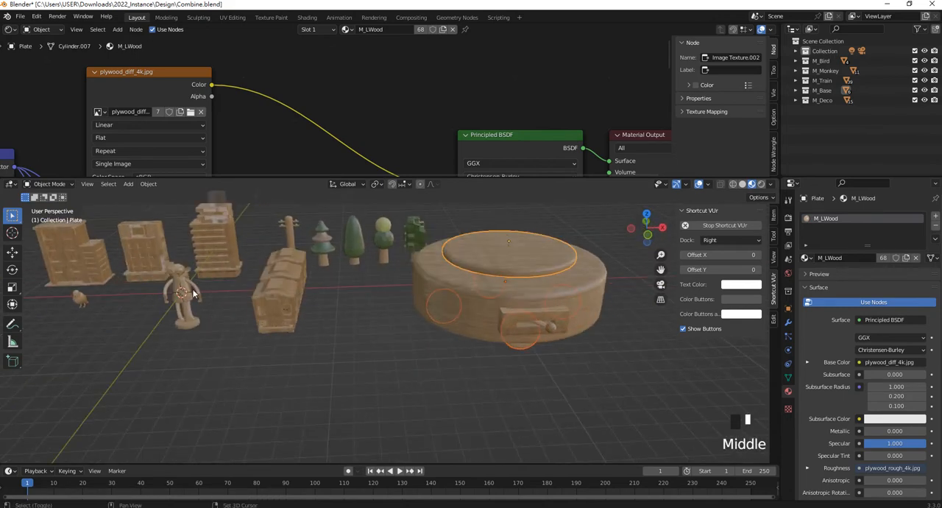
# - Add the monkey's hands, round stand, muzzle and other accent parts to the selection
pyautogui.scroll(-2, 353, 295)
pyautogui.scroll(7, 326, 340)
pyautogui.keyDown('shift'); pyautogui.click(274, 379); pyautogui.keyUp('shift')
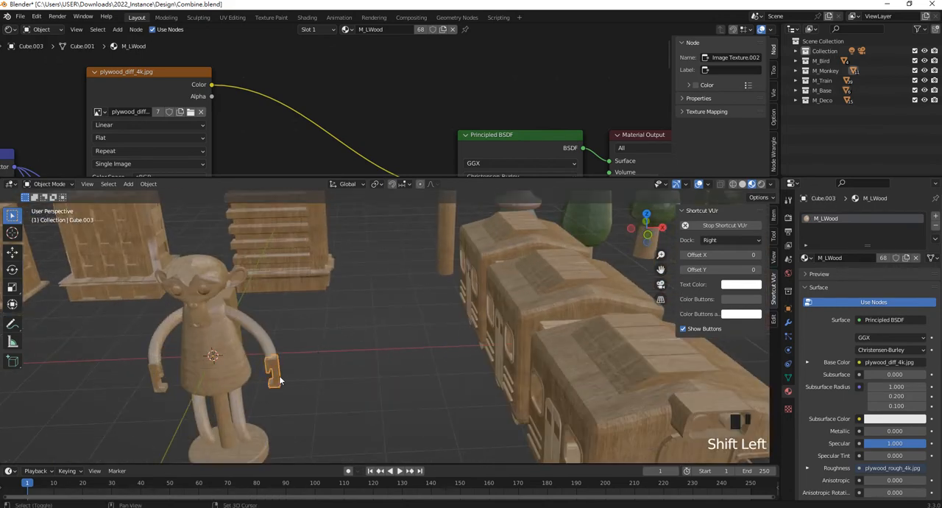
pyautogui.keyDown('shift'); pyautogui.click(159, 388); pyautogui.keyUp('shift')
pyautogui.keyDown('shift'); pyautogui.moveTo(161, 388); pyautogui.dragTo(343, 357, button='middle'); pyautogui.keyUp('shift')
pyautogui.keyDown('shift'); pyautogui.click(333, 375); pyautogui.keyUp('shift')
pyautogui.keyDown('shift'); pyautogui.scroll(2, 343, 357); pyautogui.keyUp('shift')
pyautogui.keyDown('shift'); pyautogui.scroll(1, 341, 275); pyautogui.keyUp('shift')
pyautogui.moveTo(342, 275); pyautogui.dragTo(337, 273, button='middle')
pyautogui.keyDown('shift'); pyautogui.click(307, 265); pyautogui.keyUp('shift')
pyautogui.scroll(2, 396, 276)
pyautogui.keyDown('shift'); pyautogui.click(376, 248); pyautogui.keyUp('shift')
# - Add the bird's legs and beak to the selection and assign the M_DWood material to the active beak
pyautogui.scroll(-4, 376, 250)
pyautogui.keyDown('shift'); pyautogui.moveTo(388, 258); pyautogui.dragTo(375, 335, button='middle'); pyautogui.keyUp('shift')
pyautogui.moveTo(199, 353); pyautogui.dragTo(313, 331, button='middle')
pyautogui.keyDown('shift'); pyautogui.moveTo(312, 331); pyautogui.dragTo(269, 302, button='middle'); pyautogui.keyUp('shift')
pyautogui.scroll(4, 207, 361)
pyautogui.keyDown('shift'); pyautogui.moveTo(208, 361); pyautogui.dragTo(376, 303, button='middle'); pyautogui.keyUp('shift')
pyautogui.keyDown('shift'); pyautogui.moveTo(370, 369); pyautogui.dragTo(259, 341); pyautogui.keyUp('shift')
pyautogui.keyDown('shift'); pyautogui.click(266, 259); pyautogui.keyUp('shift')
pyautogui.scroll(-5, 288, 366)
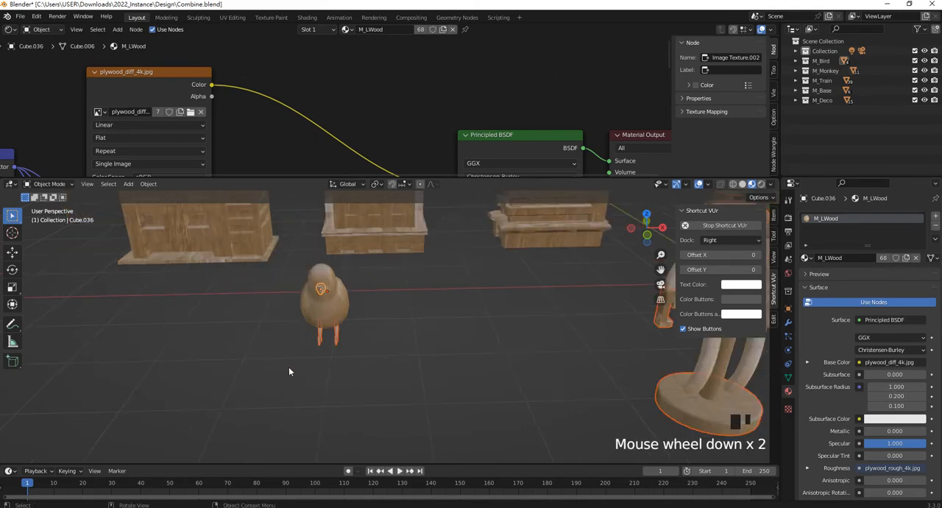
pyautogui.scroll(-4, 562, 310)
pyautogui.keyDown('shift'); pyautogui.moveTo(562, 310); pyautogui.dragTo(385, 353, button='middle'); pyautogui.keyUp('shift')
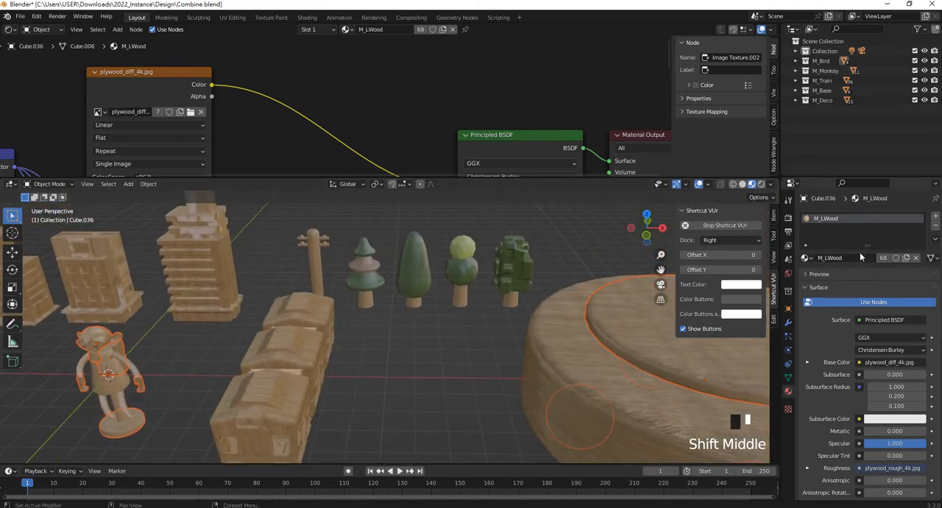
pyautogui.click(811, 258)
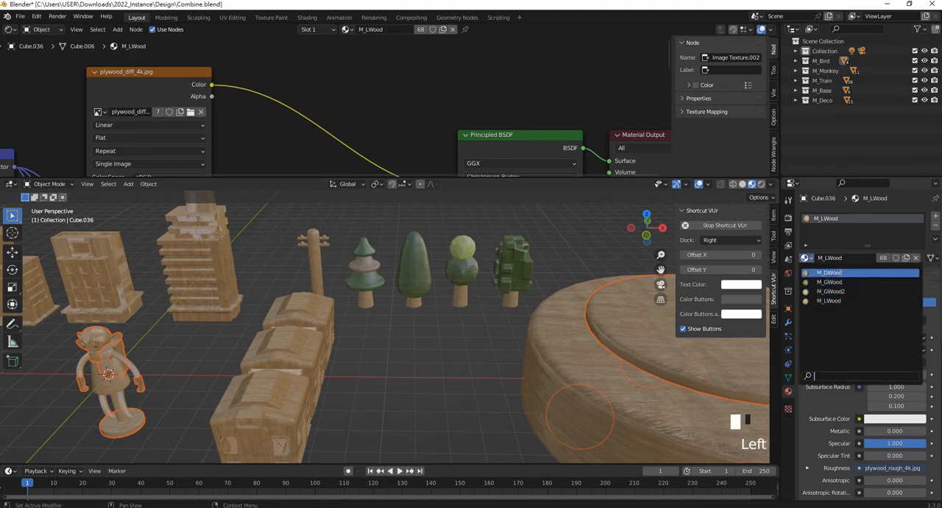
pyautogui.click(844, 274)
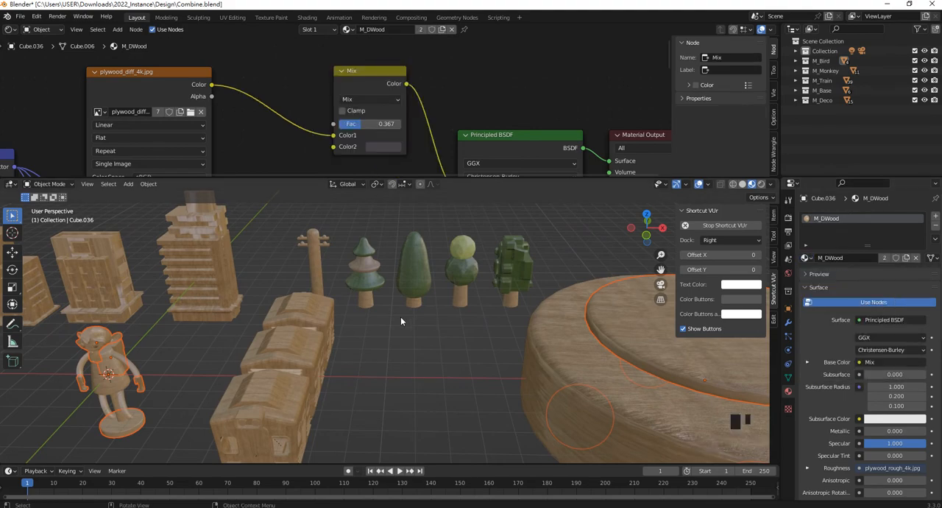
# - Try a Mix factor of 0.192 in M_DWood and check the material on the monkey's hands
pyautogui.keyDown('shift'); pyautogui.moveTo(355, 338); pyautogui.dragTo(529, 360, button='middle'); pyautogui.keyUp('shift')
pyautogui.scroll(3, 512, 306)
pyautogui.scroll(2, 509, 382)
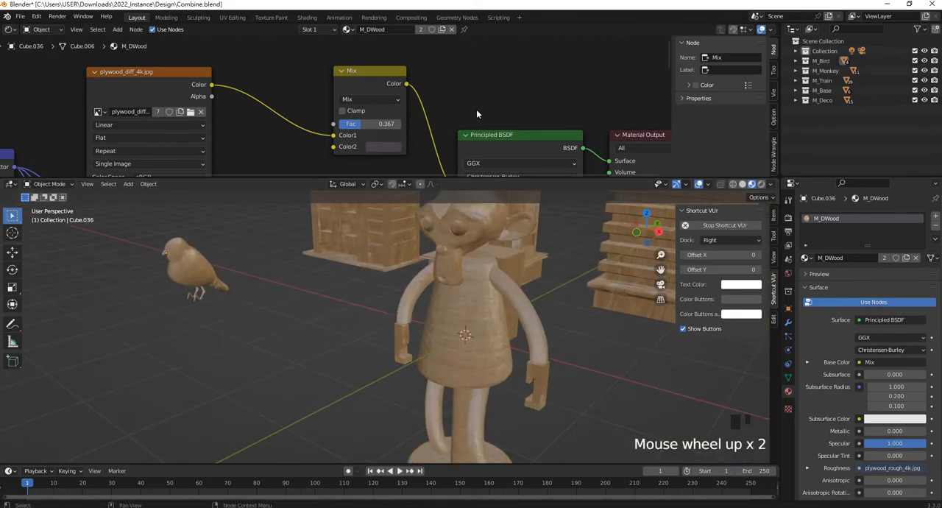
pyautogui.moveTo(361, 124); pyautogui.dragTo(351, 125)
pyautogui.click(542, 388)
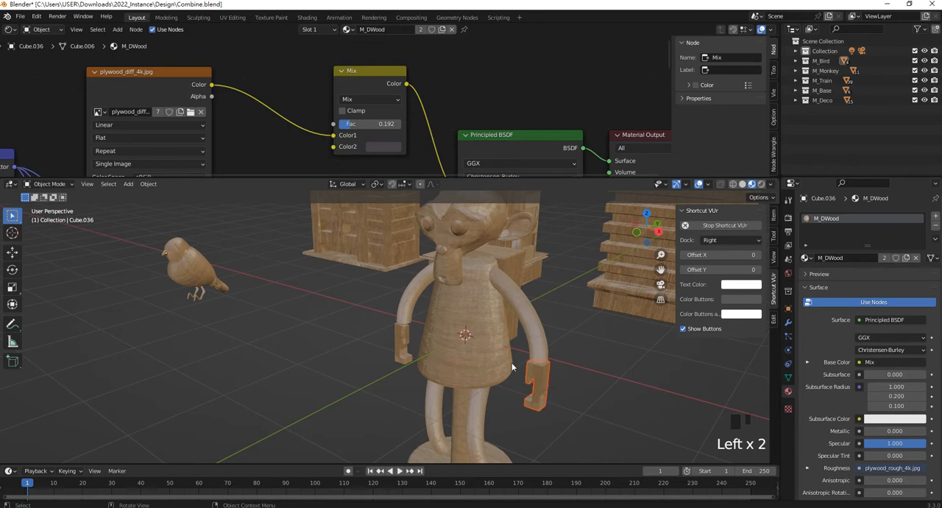
pyautogui.click(408, 352)
pyautogui.click(546, 388)
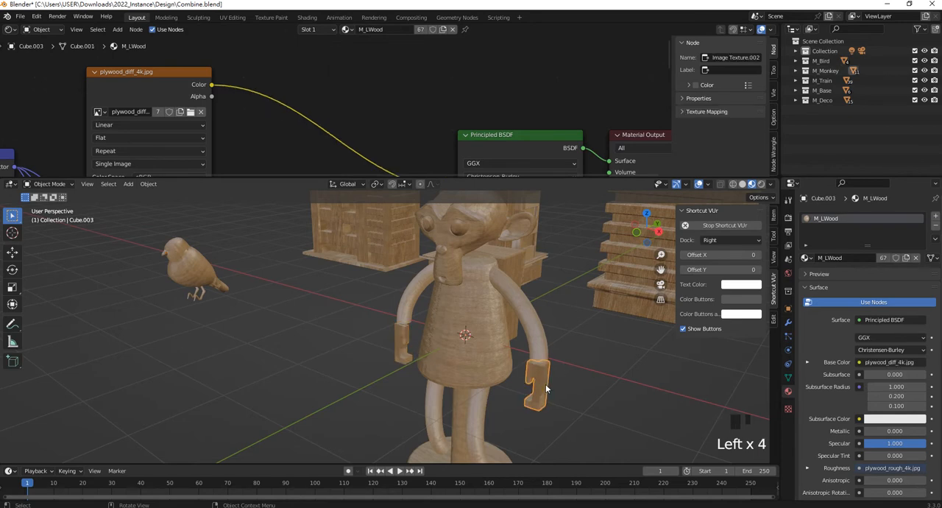
pyautogui.moveTo(544, 389); pyautogui.dragTo(515, 315, button='middle')
pyautogui.scroll(2, 437, 336)
# - Undo the hand selections and the last Mix factor change
pyautogui.hotkey('ctrl', 'z')
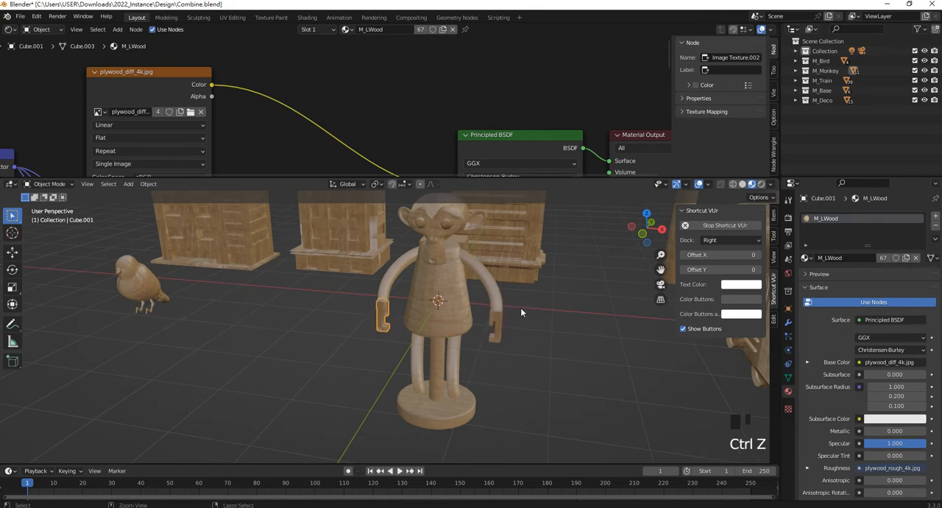
pyautogui.hotkey('ctrl', 'z')
pyautogui.hotkey('ctrl', 'z')
pyautogui.hotkey('ctrl', 'z')
# - Select the monkey's hands, round stand, support post, muzzle and backpack
pyautogui.scroll(-5, 515, 307)
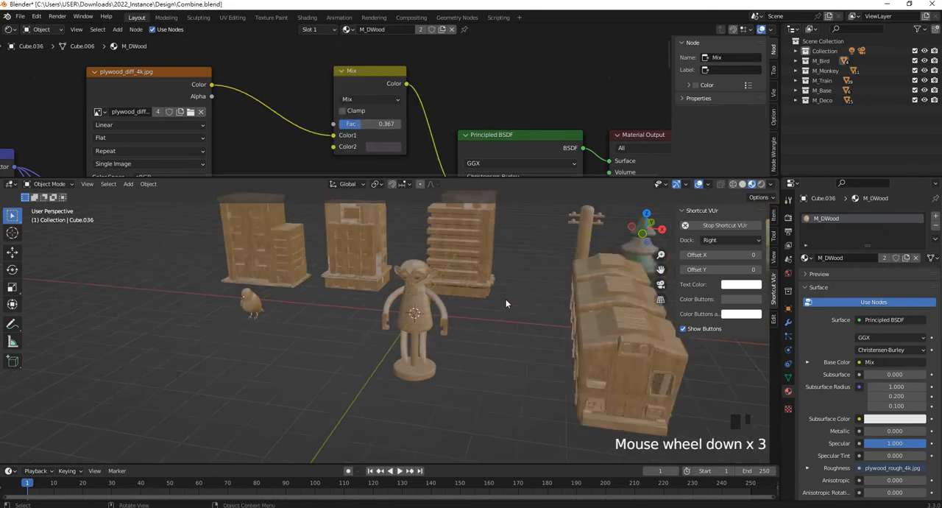
pyautogui.scroll(6, 498, 317)
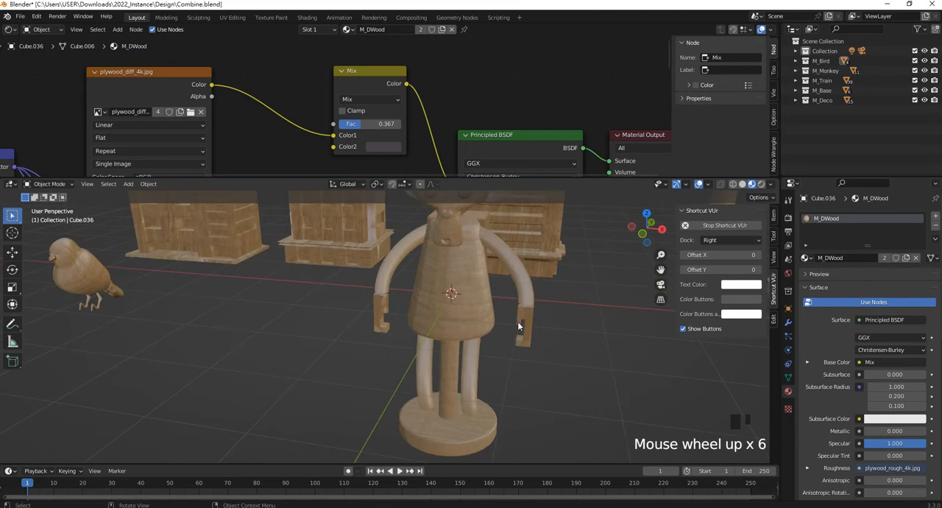
pyautogui.click(524, 325)
pyautogui.keyDown('shift'); pyautogui.click(381, 328); pyautogui.keyUp('shift')
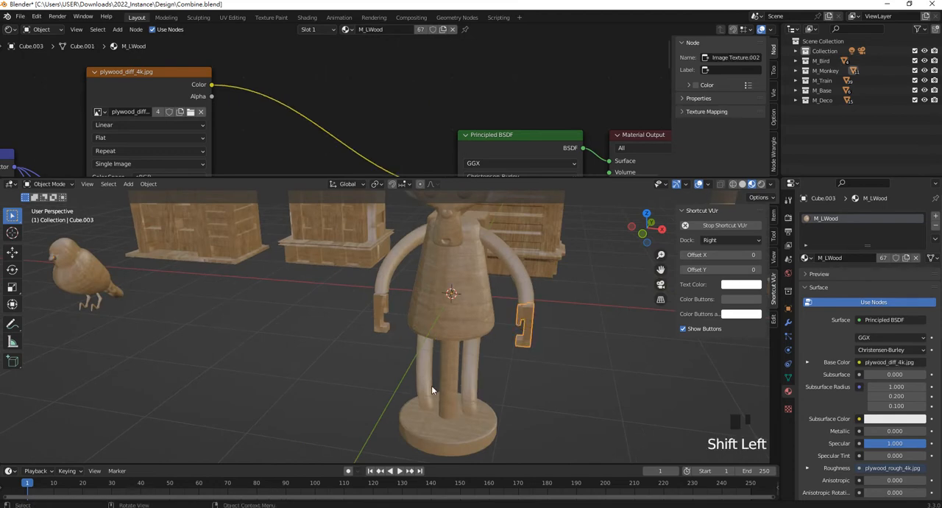
pyautogui.keyDown('shift'); pyautogui.click(381, 329); pyautogui.keyUp('shift')
pyautogui.keyDown('shift'); pyautogui.click(456, 446); pyautogui.keyUp('shift')
pyautogui.keyDown('shift'); pyautogui.click(453, 402); pyautogui.keyUp('shift')
pyautogui.scroll(-4, 455, 331)
pyautogui.keyDown('shift'); pyautogui.moveTo(457, 307); pyautogui.dragTo(361, 328, button='middle'); pyautogui.keyUp('shift')
pyautogui.scroll(1, 434, 342)
pyautogui.keyDown('shift'); pyautogui.click(413, 297); pyautogui.keyUp('shift')
pyautogui.keyDown('shift'); pyautogui.click(360, 327); pyautogui.keyUp('shift')
# - Add the bird's beak and legs to the selection and assign M_DWood to the active leg
pyautogui.moveTo(121, 323); pyautogui.dragTo(185, 335, button='middle')
pyautogui.scroll(2, 184, 336)
pyautogui.keyDown('shift'); pyautogui.scroll(1, 191, 331); pyautogui.keyUp('shift')
pyautogui.keyDown('shift'); pyautogui.click(209, 316); pyautogui.keyUp('shift')
pyautogui.keyDown('shift'); pyautogui.click(226, 357); pyautogui.keyUp('shift')
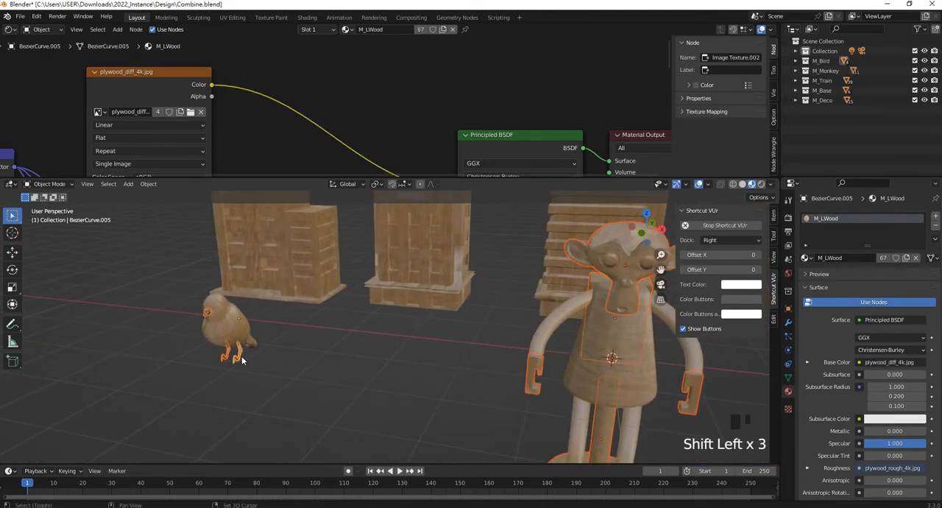
pyautogui.click(807, 258)
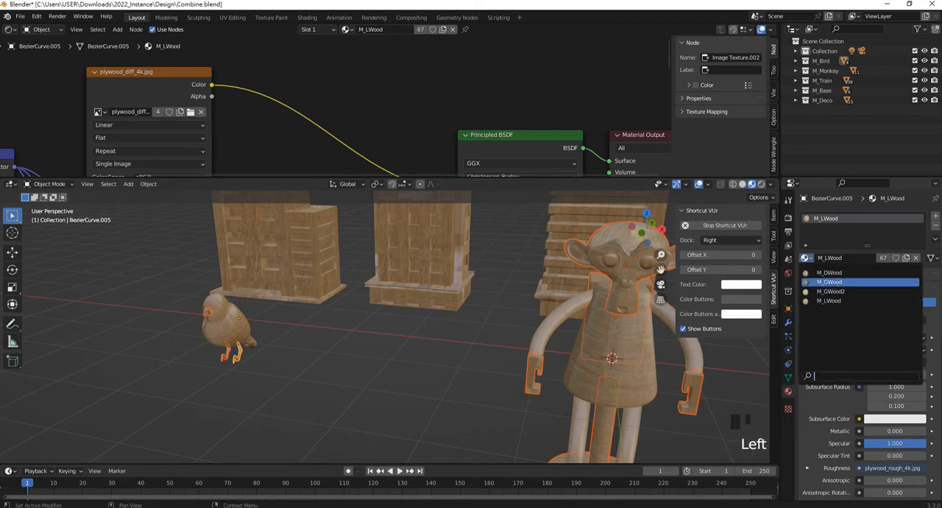
pyautogui.click(829, 273)
# - Assign the M_DWood material to the monkey's round stand
pyautogui.scroll(1, 326, 113)
pyautogui.scroll(-2, 326, 113)
pyautogui.keyDown('shift'); pyautogui.moveTo(551, 313); pyautogui.dragTo(378, 274, button='middle'); pyautogui.keyUp('shift')
pyautogui.click(511, 361)
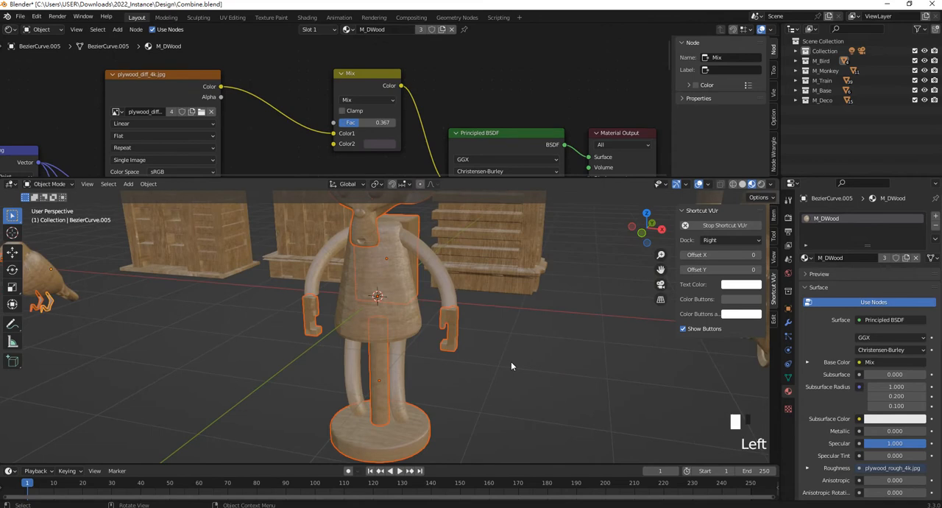
pyautogui.click(455, 342)
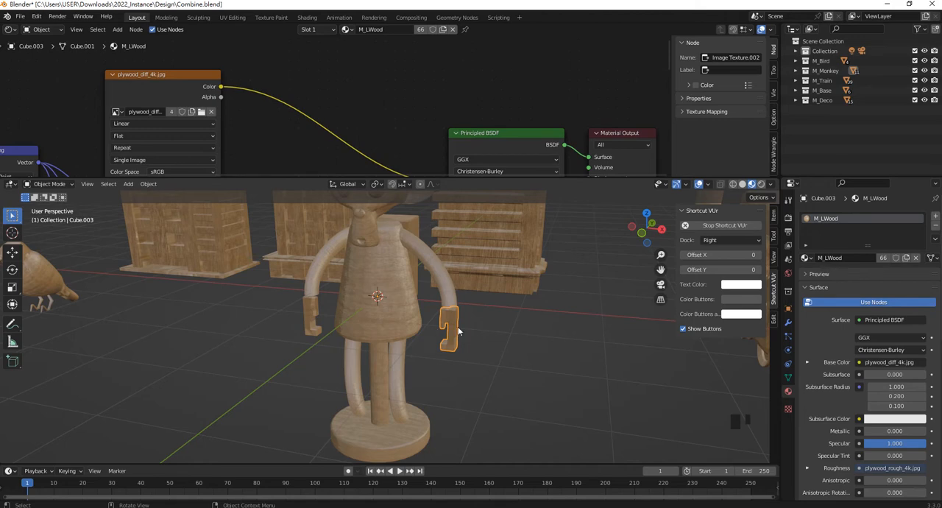
pyautogui.moveTo(454, 331); pyautogui.dragTo(471, 335, button='middle')
pyautogui.scroll(-2, 406, 385)
pyautogui.click(412, 438)
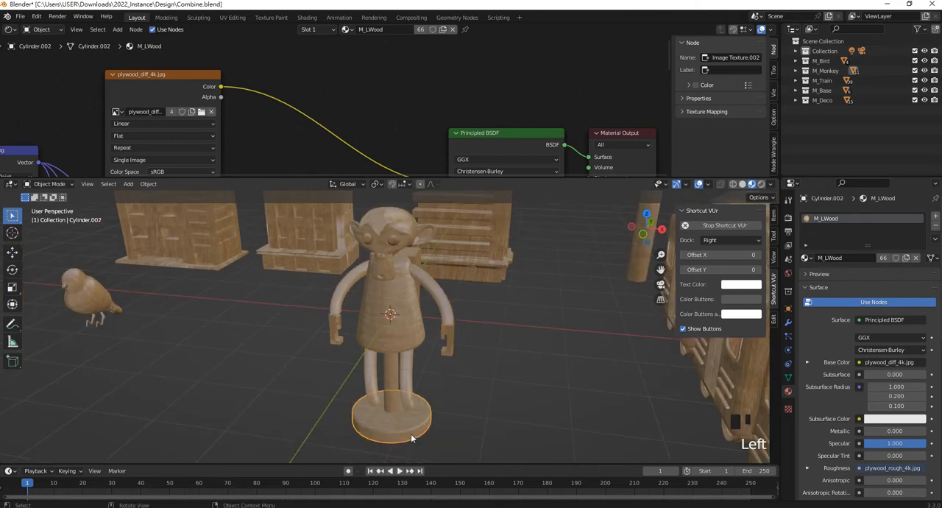
pyautogui.keyDown('shift'); pyautogui.moveTo(425, 428); pyautogui.dragTo(457, 392, button='middle'); pyautogui.keyUp('shift')
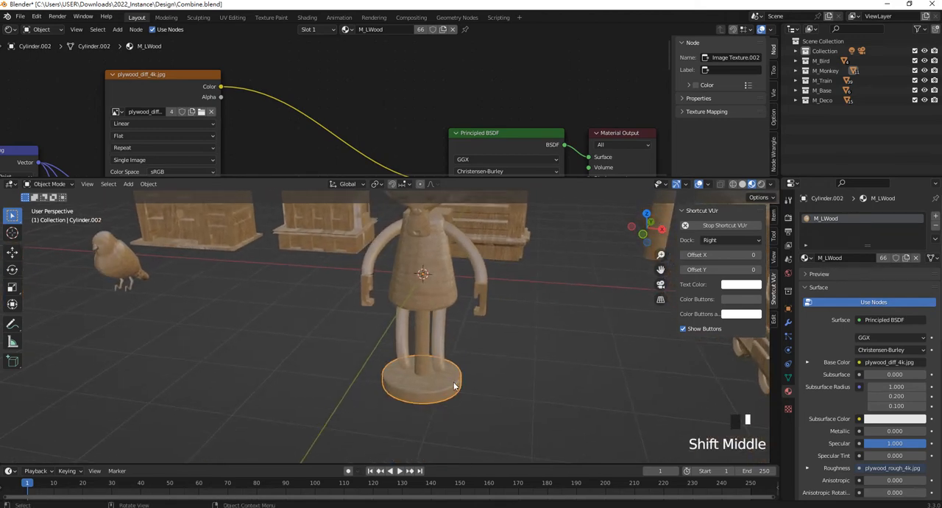
pyautogui.click(805, 258)
pyautogui.click(836, 270)
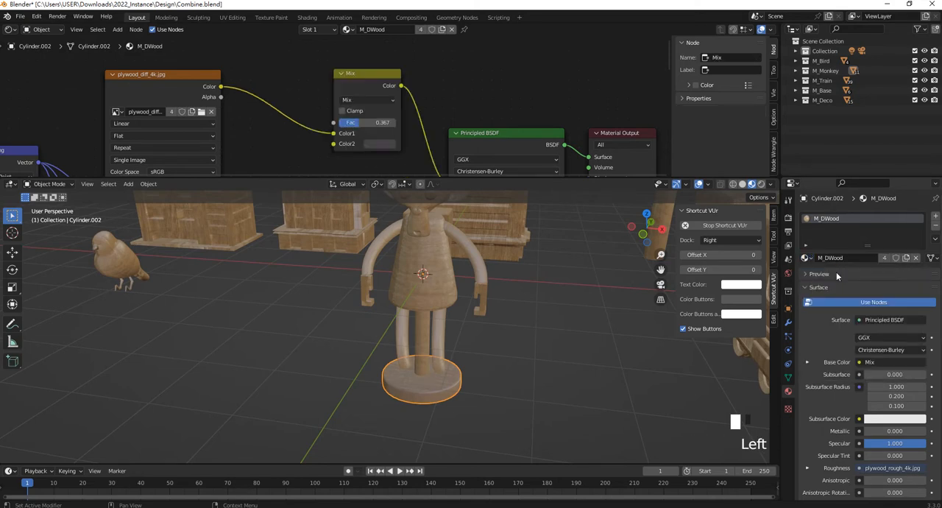
# - Link the M_DWood material from the monkey's stand to its hands, support post, muzzle and backpack and the bird's legs and beak
pyautogui.click(518, 370)
pyautogui.click(483, 304)
pyautogui.keyDown('shift'); pyautogui.click(367, 292); pyautogui.keyUp('shift')
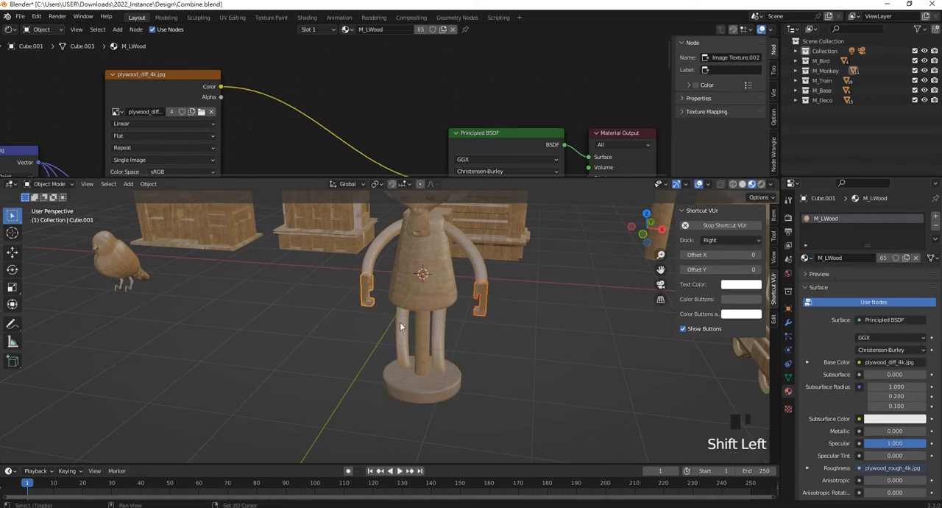
pyautogui.keyDown('shift'); pyautogui.click(422, 340); pyautogui.keyUp('shift')
pyautogui.keyDown('shift'); pyautogui.click(421, 224); pyautogui.keyUp('shift')
pyautogui.keyDown('shift'); pyautogui.click(452, 222); pyautogui.keyUp('shift')
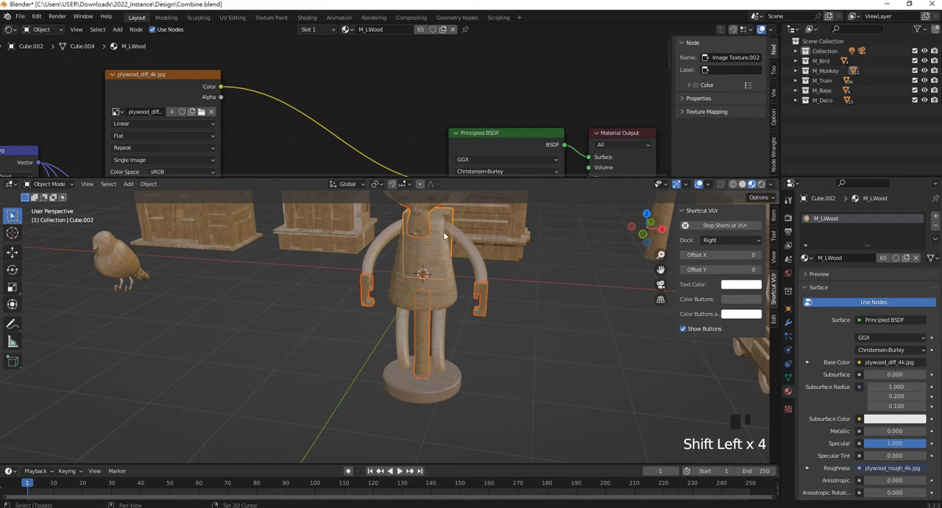
pyautogui.keyDown('shift'); pyautogui.click(122, 286); pyautogui.keyUp('shift')
pyautogui.keyDown('shift'); pyautogui.click(119, 289); pyautogui.keyUp('shift')
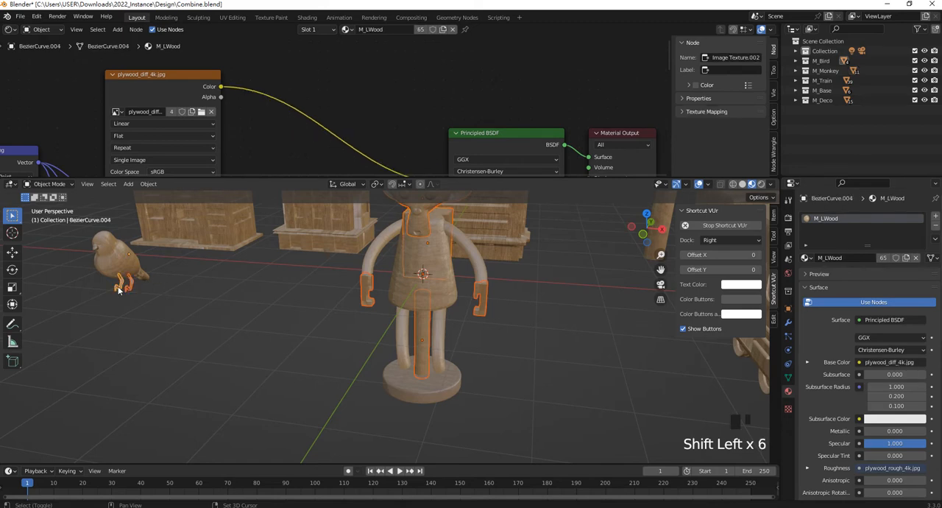
pyautogui.keyDown('shift'); pyautogui.click(94, 254); pyautogui.keyUp('shift')
pyautogui.keyDown('shift'); pyautogui.click(436, 381); pyautogui.keyUp('shift')
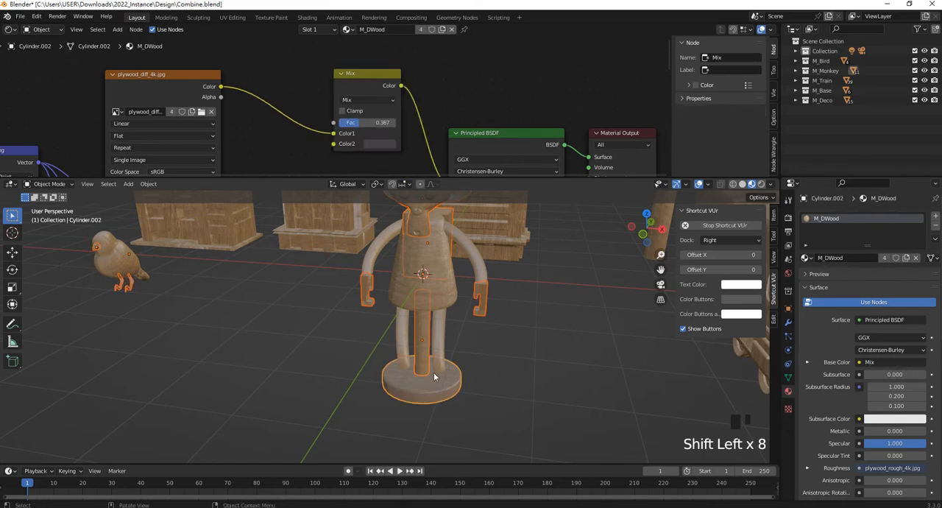
pyautogui.hotkey('ctrl', 'l')
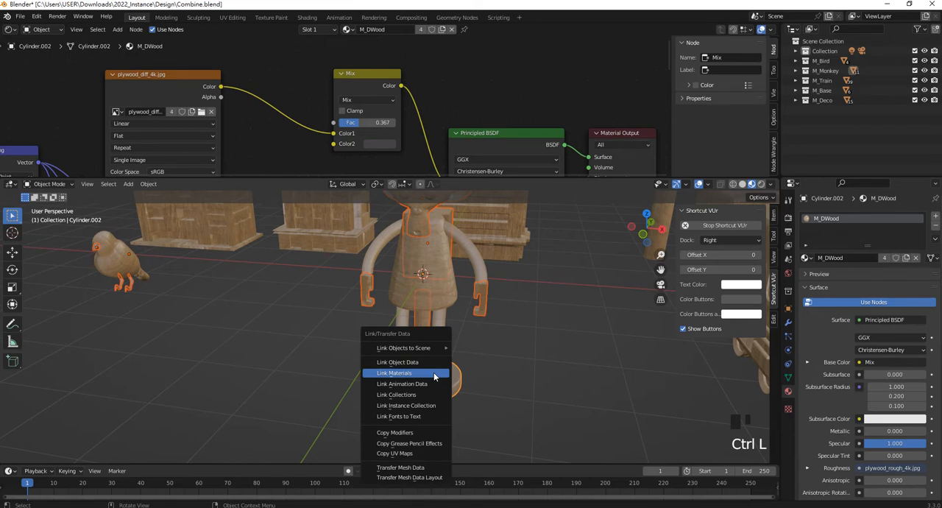
pyautogui.click(434, 374)
pyautogui.click(509, 340)
pyautogui.click(480, 309)
pyautogui.click(364, 299)
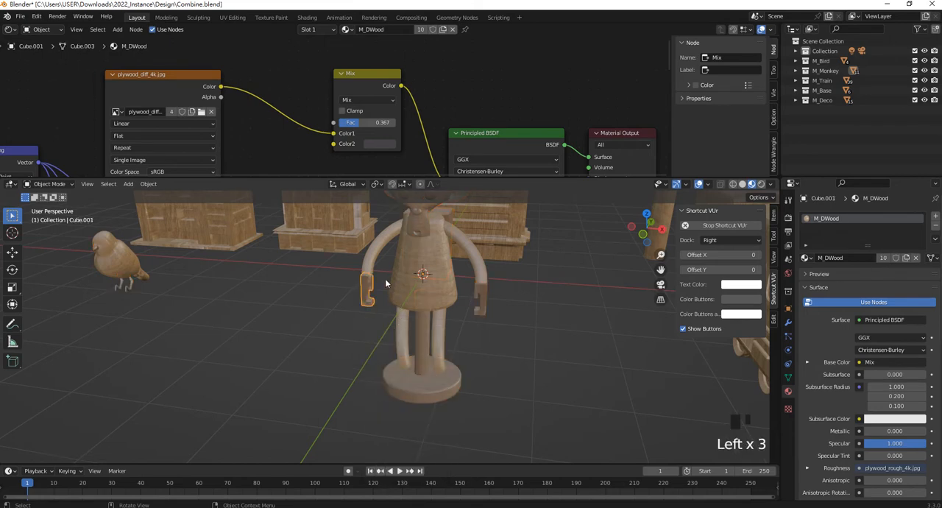
# - Link the M_DWood material from the monkey's round stand to the large base's top plate, switch lever and feet
pyautogui.scroll(-5, 390, 288)
pyautogui.scroll(1, 554, 349)
pyautogui.keyDown('shift'); pyautogui.moveTo(554, 349); pyautogui.dragTo(460, 320, button='middle'); pyautogui.keyUp('shift')
pyautogui.click(437, 286)
pyautogui.moveTo(442, 271); pyautogui.dragTo(335, 291, button='middle')
pyautogui.keyDown('shift'); pyautogui.click(385, 309); pyautogui.keyUp('shift')
pyautogui.scroll(-2, 340, 346)
pyautogui.scroll(-2, 340, 346)
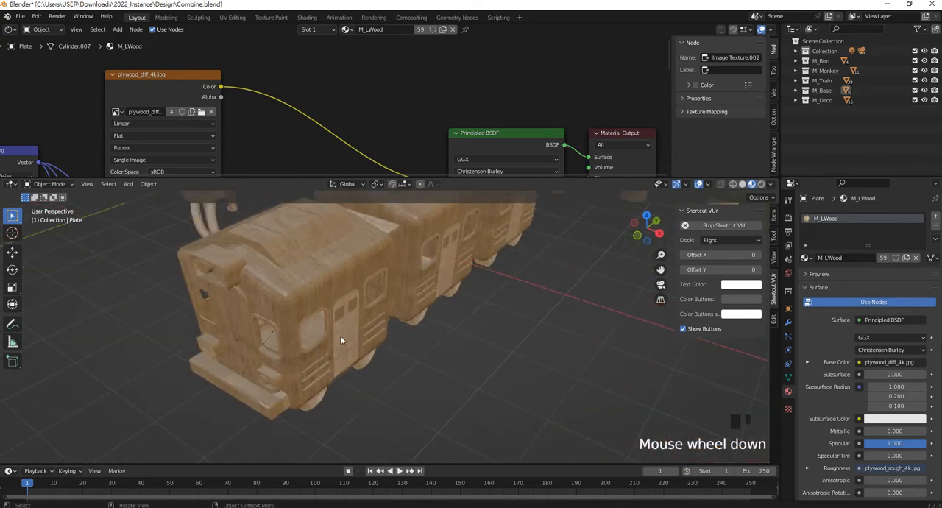
pyautogui.keyDown('shift'); pyautogui.moveTo(340, 336); pyautogui.dragTo(411, 344, button='middle'); pyautogui.keyUp('shift')
pyautogui.scroll(5, 345, 335)
pyautogui.keyDown('shift'); pyautogui.click(344, 336); pyautogui.keyUp('shift')
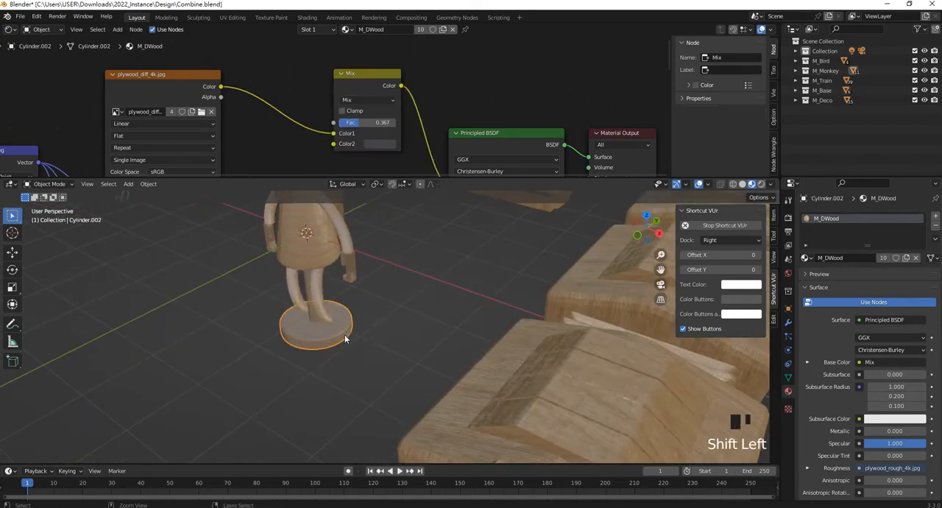
pyautogui.hotkey('ctrl', 'l')
pyautogui.click(344, 335)
# - Set M_DWood's Mix node factor to 0.600 and its second color to dark red (H 0.987, S 0.736, V 0.067)
pyautogui.scroll(-5, 345, 335)
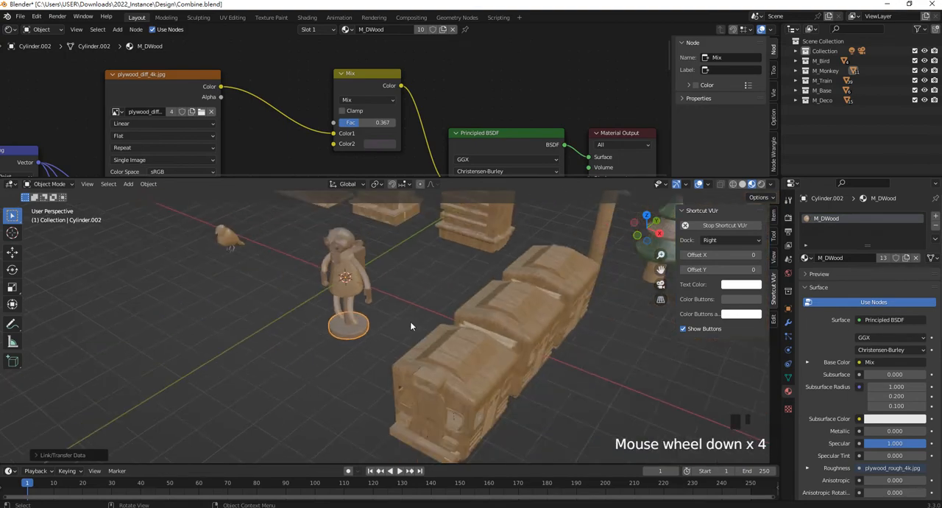
pyautogui.scroll(-2, 484, 342)
pyautogui.moveTo(484, 344); pyautogui.dragTo(495, 341, button='middle')
pyautogui.scroll(3, 494, 341)
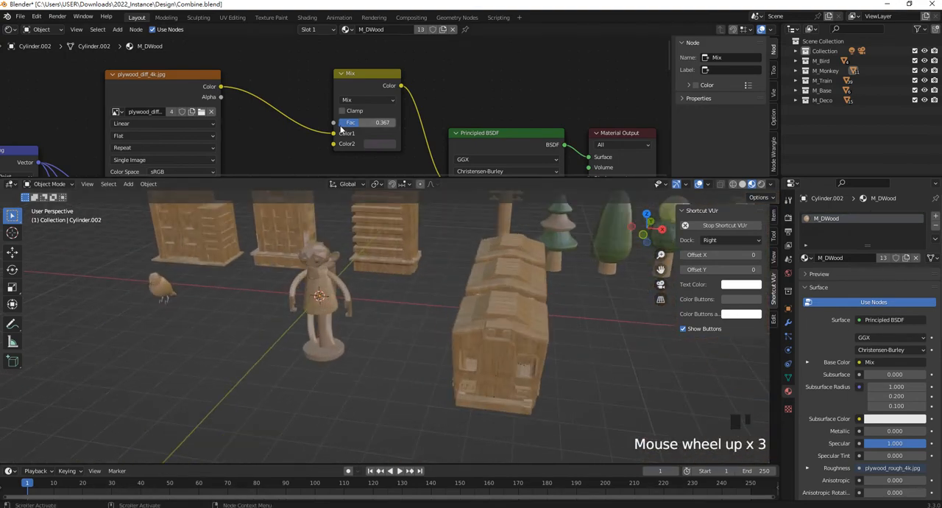
pyautogui.moveTo(358, 127); pyautogui.dragTo(382, 126)
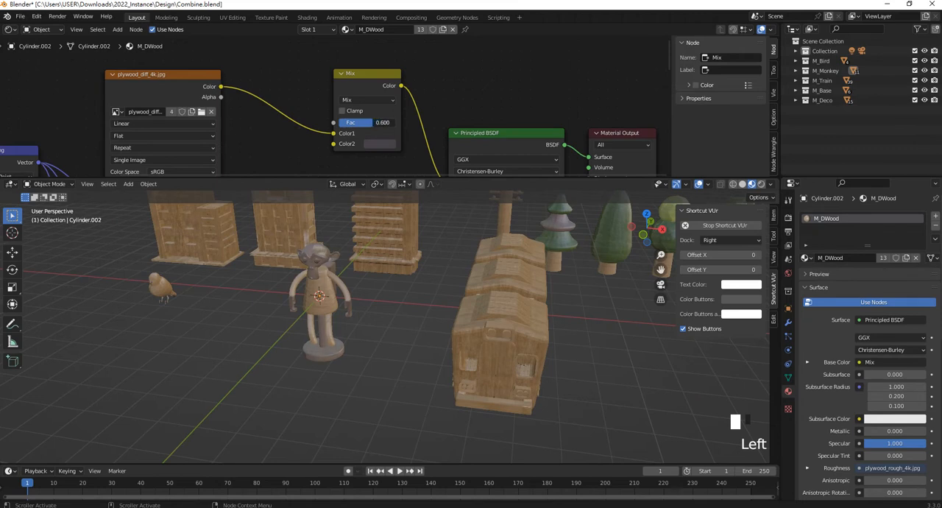
pyautogui.scroll(5, 376, 140)
pyautogui.scroll(2, 402, 137)
pyautogui.click(408, 170)
pyautogui.moveTo(461, 251); pyautogui.dragTo(456, 281)
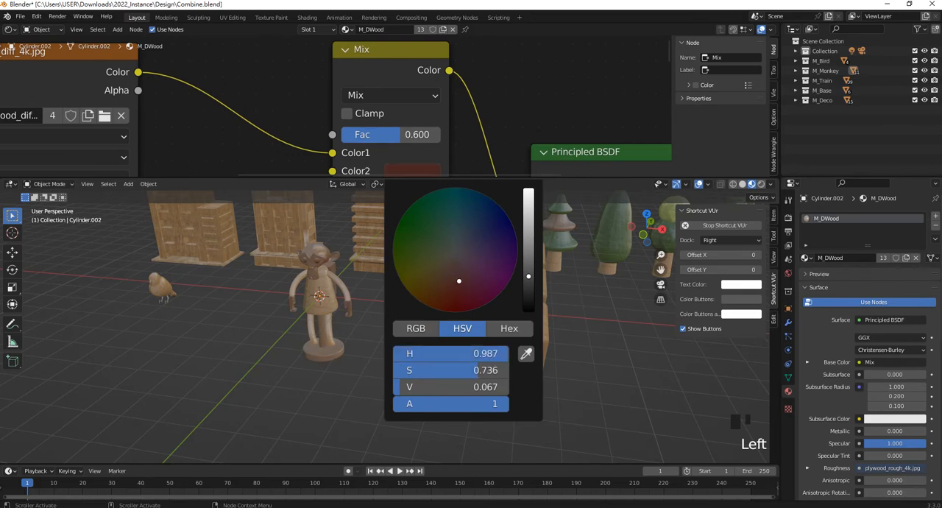
# - Change the blend mode of M_DWood's Mix node to Darken
pyautogui.click(436, 98)
pyautogui.click(395, 143)
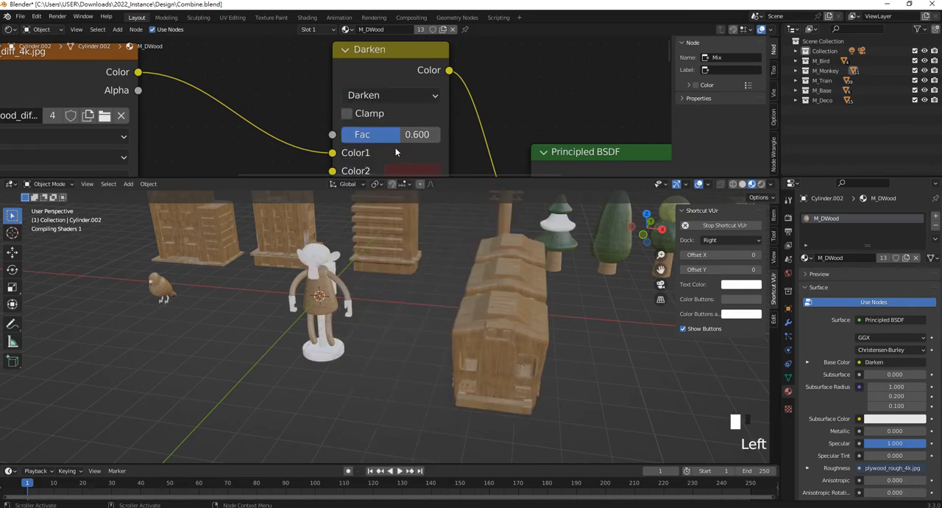
pyautogui.scroll(4, 325, 278)
pyautogui.moveTo(325, 274); pyautogui.dragTo(284, 261, button='middle')
pyautogui.scroll(-3, 322, 266)
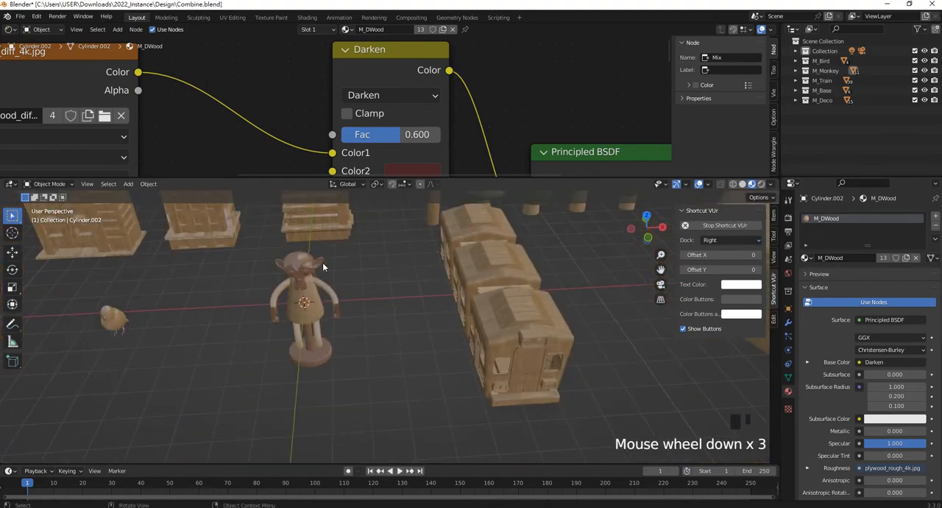
# - Assign the M_DWood material to the ON/OFF text on the base's switch plate
pyautogui.scroll(-3, 324, 267)
pyautogui.keyDown('shift'); pyautogui.moveTo(561, 301); pyautogui.dragTo(520, 331, button='middle'); pyautogui.keyUp('shift')
pyautogui.scroll(1, 562, 355)
pyautogui.moveTo(561, 355); pyautogui.dragTo(386, 327, button='middle')
pyautogui.scroll(3, 519, 304)
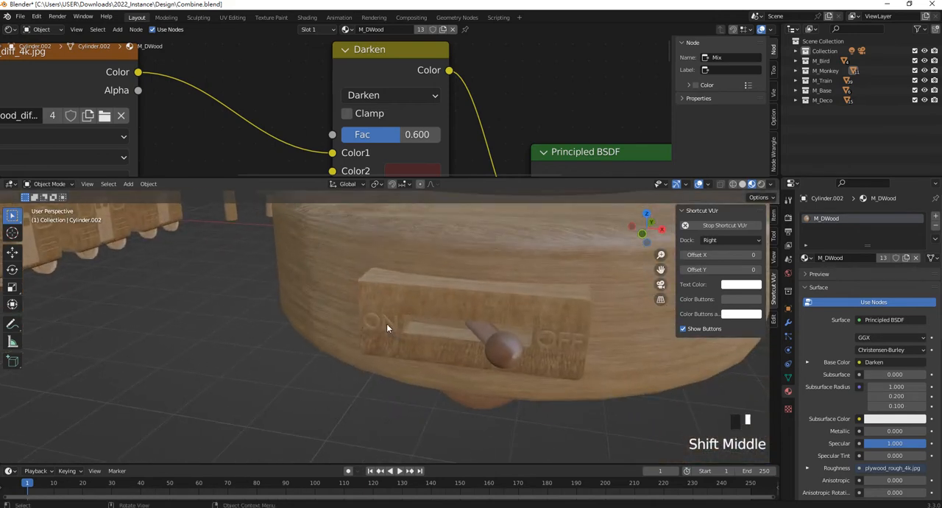
pyautogui.click(386, 324)
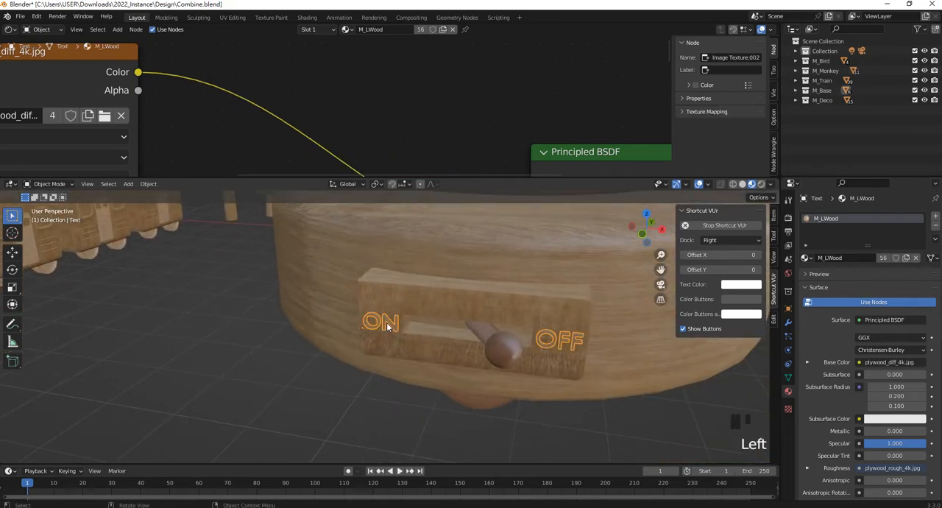
pyautogui.click(807, 258)
pyautogui.click(830, 273)
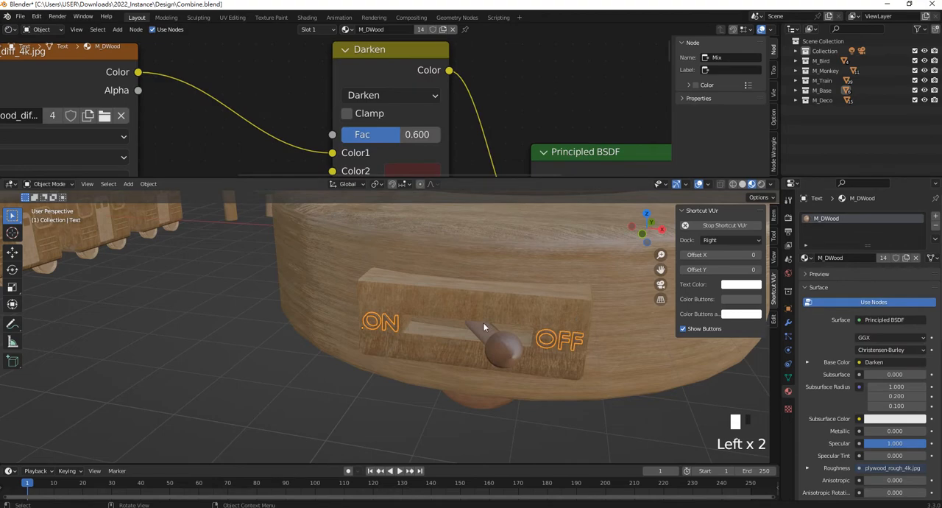
# - Select the raised window frame on the front of the train's leading car
pyautogui.scroll(-2, 484, 327)
pyautogui.keyDown('shift'); pyautogui.moveTo(336, 390); pyautogui.dragTo(514, 343, button='middle'); pyautogui.keyUp('shift')
pyautogui.scroll(8, 280, 294)
pyautogui.scroll(3, 399, 350)
pyautogui.click(464, 360)
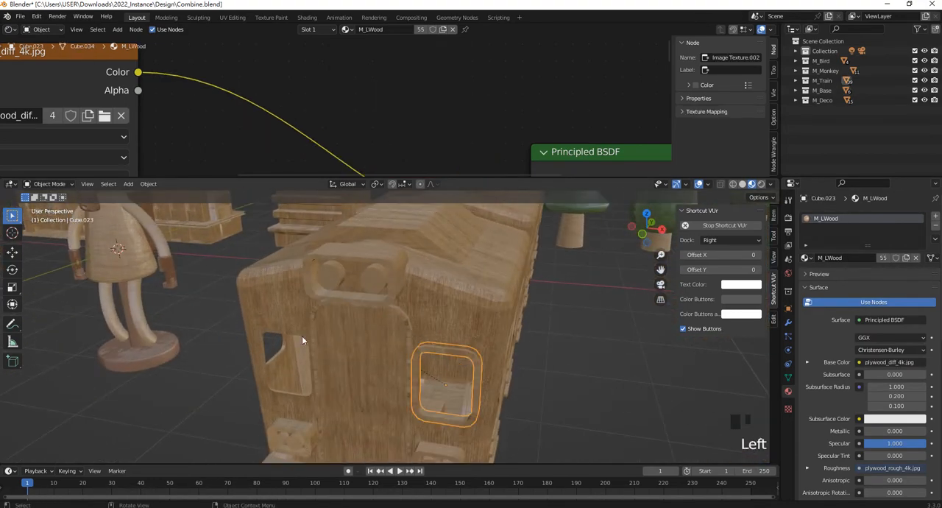
pyautogui.keyDown('shift'); pyautogui.click(305, 336); pyautogui.keyUp('shift')
pyautogui.keyDown('shift'); pyautogui.moveTo(381, 342); pyautogui.dragTo(466, 353, button='middle'); pyautogui.keyUp('shift')
pyautogui.click(476, 324)
pyautogui.click(473, 322)
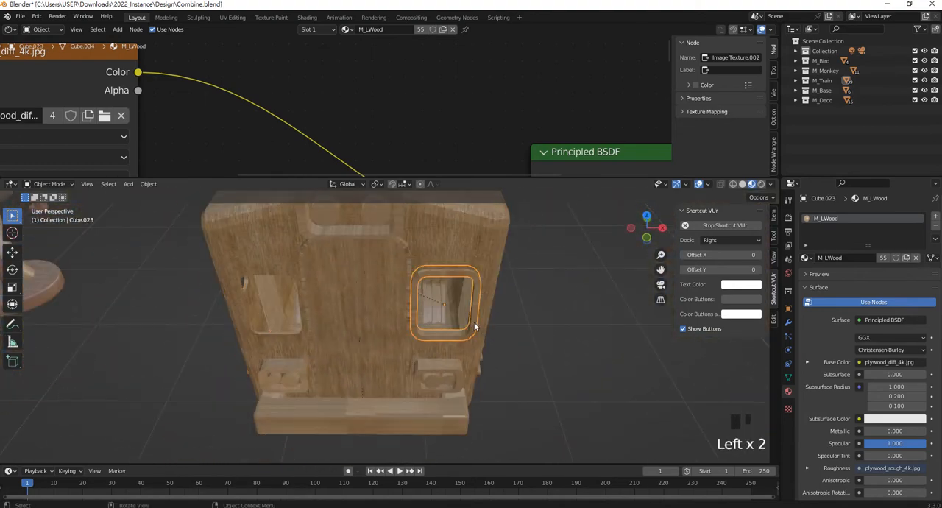
pyautogui.scroll(-4, 400, 334)
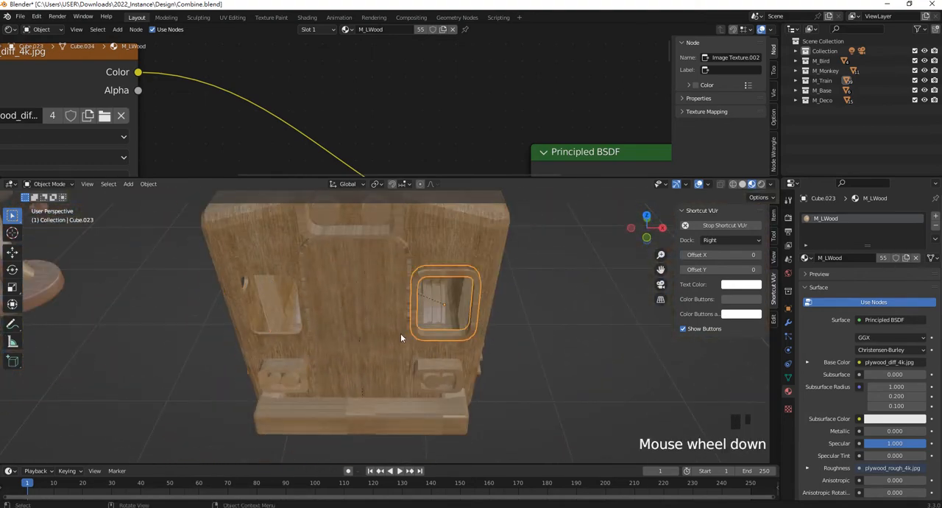
pyautogui.scroll(2, 392, 331)
pyautogui.scroll(1, 424, 371)
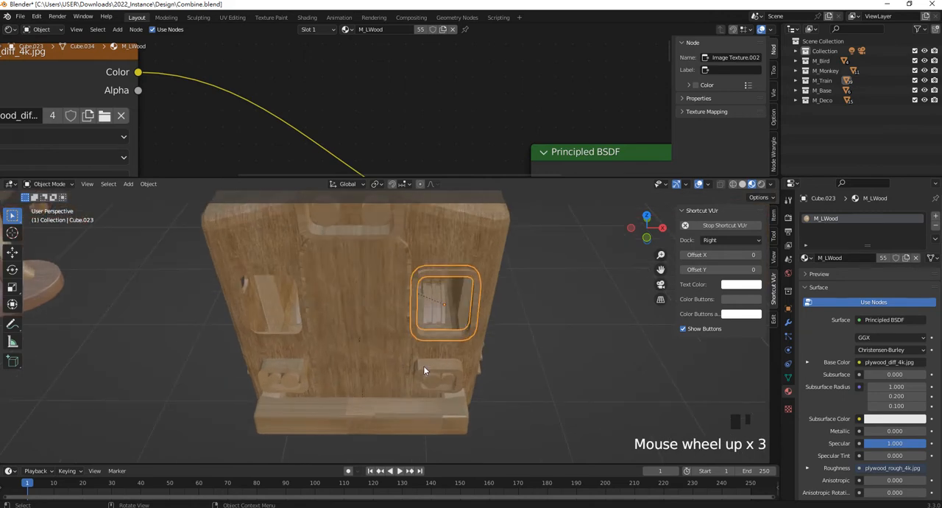
# - Add the leading car's headlight box, front bumper, roof panel and side door to the selection
pyautogui.keyDown('shift'); pyautogui.click(396, 232); pyautogui.keyUp('shift')
pyautogui.moveTo(405, 243); pyautogui.dragTo(446, 378, button='middle')
pyautogui.keyDown('shift'); pyautogui.click(399, 407); pyautogui.keyUp('shift')
pyautogui.scroll(1, 374, 361)
pyautogui.keyDown('shift'); pyautogui.click(370, 363); pyautogui.keyUp('shift')
pyautogui.keyDown('shift'); pyautogui.click(419, 283); pyautogui.keyUp('shift')
pyautogui.scroll(-1, 446, 311)
pyautogui.keyDown('shift'); pyautogui.click(413, 325); pyautogui.keyUp('shift')
pyautogui.keyDown('shift'); pyautogui.moveTo(413, 325); pyautogui.dragTo(485, 310, button='middle'); pyautogui.keyUp('shift')
pyautogui.keyDown('shift'); pyautogui.click(377, 330); pyautogui.keyUp('shift')
pyautogui.keyDown('shift'); pyautogui.moveTo(377, 331); pyautogui.dragTo(422, 307, button='middle'); pyautogui.keyUp('shift')
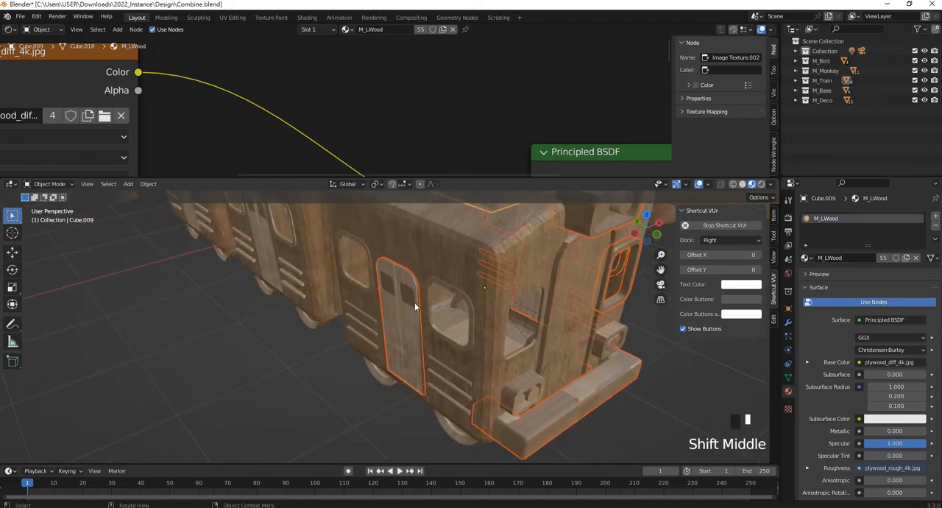
# - Add the leading car's side window frames and louvers to the selection
pyautogui.scroll(2, 460, 325)
pyautogui.keyDown('shift'); pyautogui.click(456, 323); pyautogui.keyUp('shift')
pyautogui.keyDown('shift'); pyautogui.click(361, 318); pyautogui.keyUp('shift')
pyautogui.keyDown('shift'); pyautogui.scroll(-3, 361, 318); pyautogui.keyUp('shift')
pyautogui.keyDown('shift'); pyautogui.moveTo(361, 318); pyautogui.dragTo(370, 346, button='middle'); pyautogui.keyUp('shift')
# - Add the middle car's side door, louvers and window frames to the selection, leaving its body out
pyautogui.keyDown('shift'); pyautogui.click(355, 327); pyautogui.keyUp('shift')
pyautogui.keyDown('shift'); pyautogui.click(322, 294); pyautogui.keyUp('shift')
pyautogui.keyDown('shift'); pyautogui.click(316, 285); pyautogui.keyUp('shift')
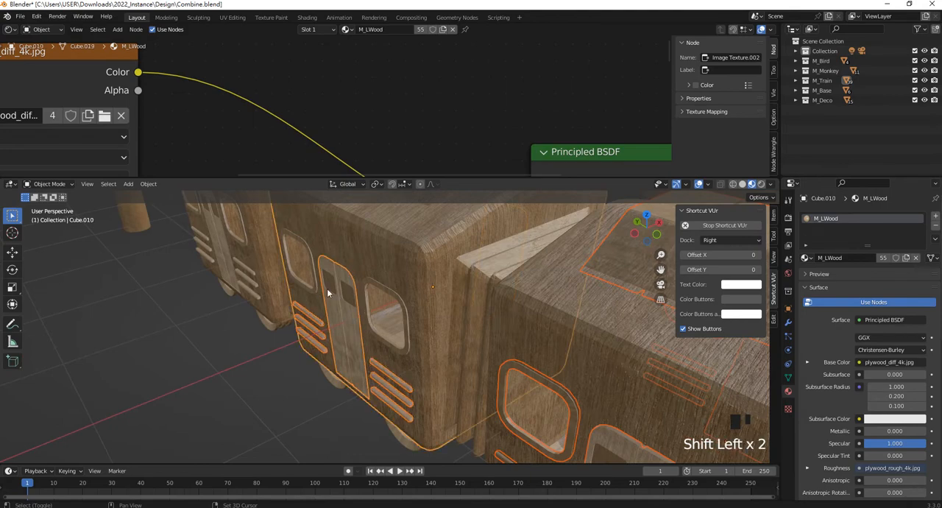
pyautogui.keyDown('ctrl'); pyautogui.click(343, 315); pyautogui.keyUp('ctrl')
pyautogui.keyDown('ctrl'); pyautogui.moveTo(356, 427); pyautogui.dragTo(381, 407); pyautogui.keyUp('ctrl')
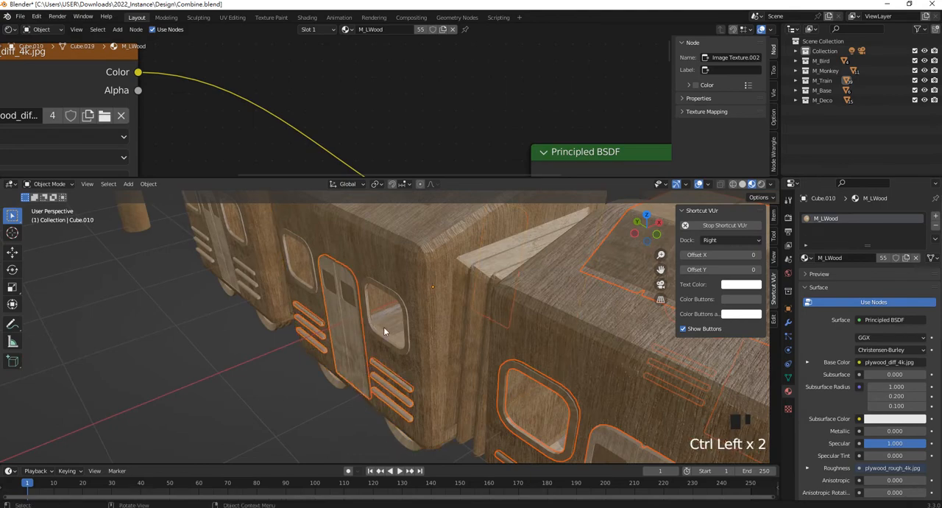
pyautogui.keyDown('shift'); pyautogui.click(397, 307); pyautogui.keyUp('shift')
# - Add the middle and rear cars' roof panels and the rear car's door, window frames and louvers to the selection
pyautogui.keyDown('shift'); pyautogui.moveTo(356, 306); pyautogui.dragTo(430, 342, button='middle'); pyautogui.keyUp('shift')
pyautogui.keyDown('shift'); pyautogui.click(512, 294); pyautogui.keyUp('shift')
pyautogui.moveTo(512, 294); pyautogui.dragTo(366, 341, button='middle')
pyautogui.keyDown('shift'); pyautogui.click(339, 282); pyautogui.keyUp('shift')
pyautogui.keyDown('shift'); pyautogui.moveTo(339, 282); pyautogui.dragTo(339, 336, button='middle'); pyautogui.keyUp('shift')
pyautogui.keyDown('shift'); pyautogui.click(335, 341); pyautogui.keyUp('shift')
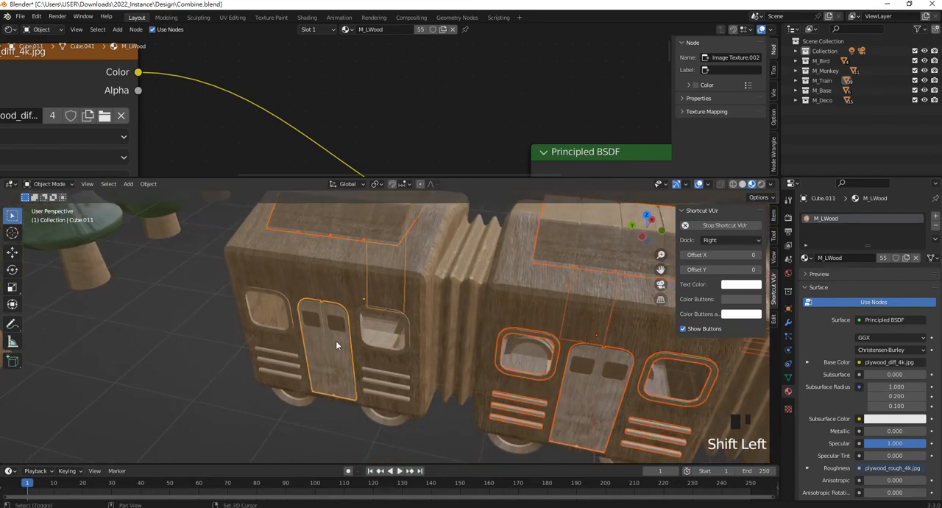
pyautogui.keyDown('shift'); pyautogui.click(288, 330); pyautogui.keyUp('shift')
pyautogui.keyDown('shift'); pyautogui.click(291, 360); pyautogui.keyUp('shift')
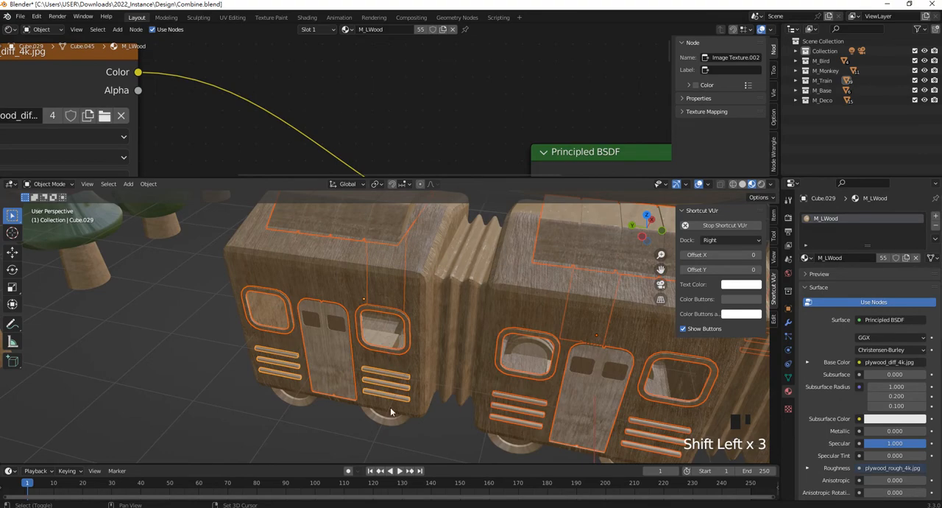
# - Add the two folded bellows connecting the train cars to the selection
pyautogui.scroll(-2, 533, 330)
pyautogui.keyDown('shift'); pyautogui.moveTo(533, 329); pyautogui.dragTo(391, 298, button='middle'); pyautogui.keyUp('shift')
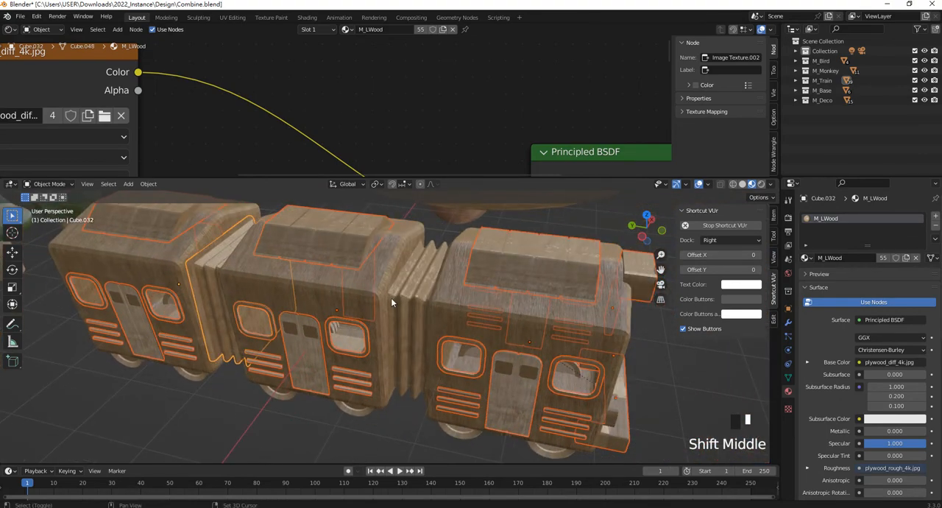
pyautogui.keyDown('shift'); pyautogui.click(407, 293); pyautogui.keyUp('shift')
pyautogui.keyDown('shift'); pyautogui.moveTo(541, 357); pyautogui.dragTo(264, 333, button='middle'); pyautogui.keyUp('shift')
pyautogui.keyDown('shift'); pyautogui.moveTo(508, 324); pyautogui.dragTo(329, 289, button='middle'); pyautogui.keyUp('shift')
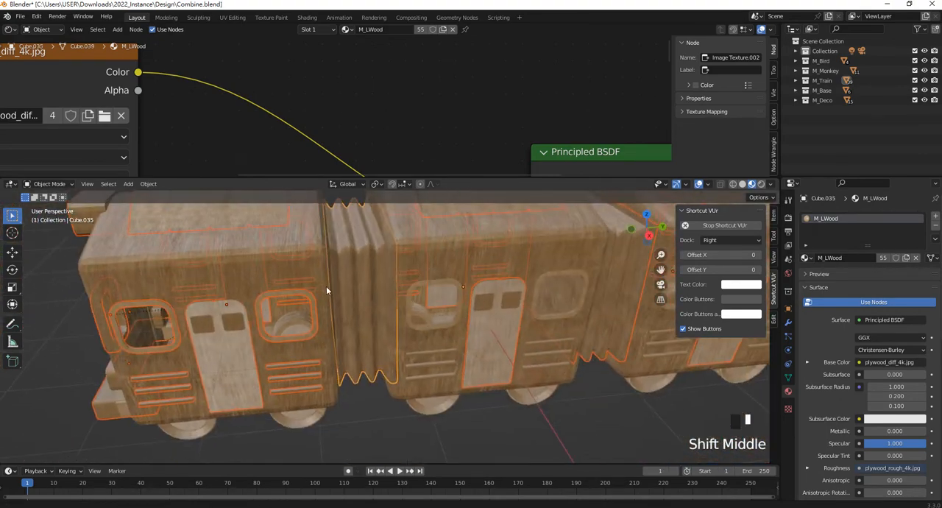
pyautogui.keyDown('shift'); pyautogui.moveTo(474, 330); pyautogui.dragTo(419, 331, button='middle'); pyautogui.keyUp('shift')
pyautogui.scroll(-3, 435, 337)
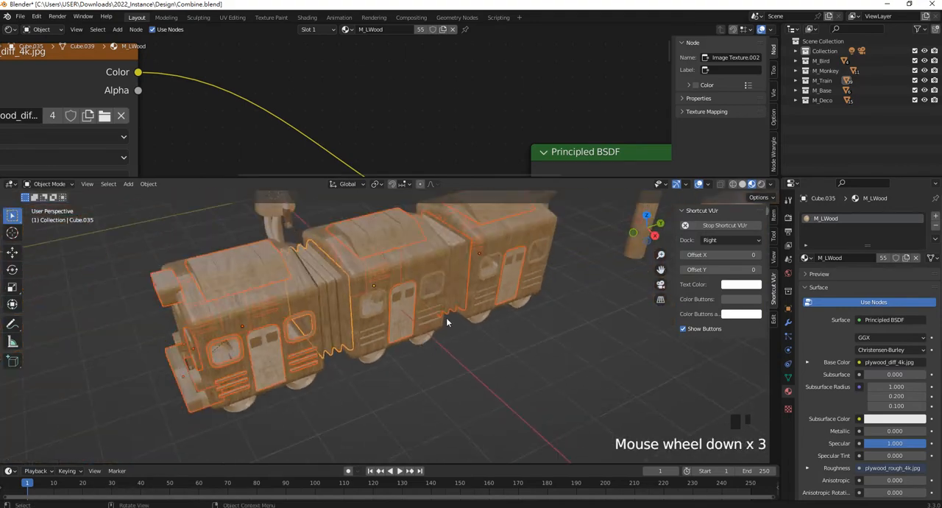
# - Complete the train trim selection on the opposite side and link M_DWood to it from the base's top plate
pyautogui.scroll(3, 453, 279)
pyautogui.keyDown('shift'); pyautogui.click(461, 269); pyautogui.keyUp('shift')
pyautogui.keyDown('shift'); pyautogui.moveTo(460, 270); pyautogui.dragTo(436, 320, button='middle'); pyautogui.keyUp('shift')
pyautogui.keyDown('shift'); pyautogui.click(427, 308); pyautogui.keyUp('shift')
pyautogui.scroll(-2, 426, 311)
pyautogui.scroll(-1, 413, 316)
pyautogui.moveTo(413, 315); pyautogui.dragTo(559, 335, button='middle')
pyautogui.keyDown('shift'); pyautogui.click(610, 344); pyautogui.keyUp('shift')
pyautogui.hotkey('ctrl', 'l')
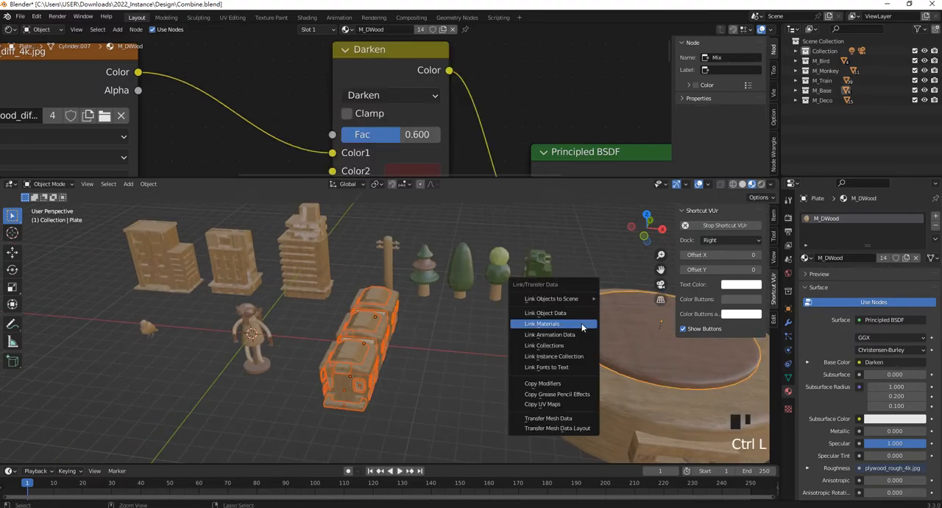
pyautogui.click(583, 326)
pyautogui.click(380, 396)
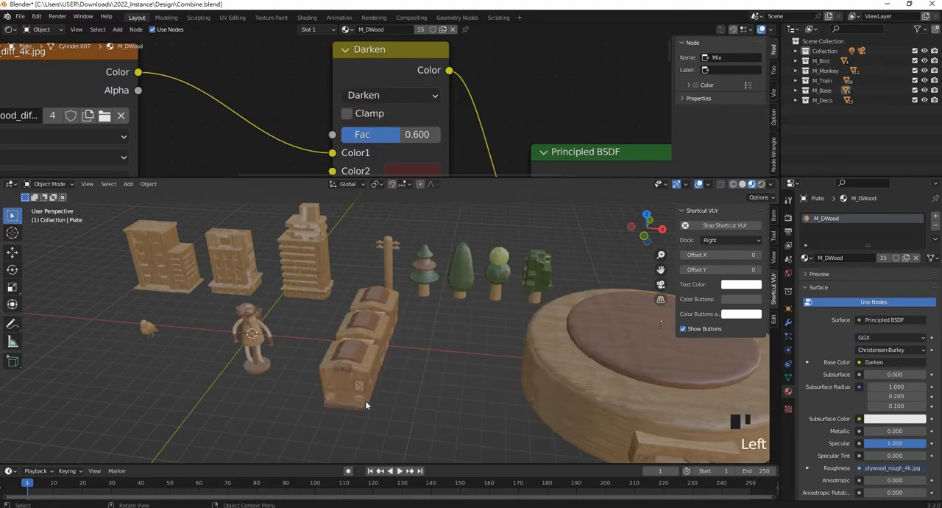
# - Link the M_DWood material from the train's front bumper to all of its wheels
pyautogui.scroll(4, 368, 391)
pyautogui.keyDown('shift'); pyautogui.moveTo(367, 391); pyautogui.dragTo(364, 279, button='middle'); pyautogui.keyUp('shift')
pyautogui.click(365, 279)
pyautogui.scroll(2, 366, 277)
pyautogui.keyDown('shift'); pyautogui.click(427, 238); pyautogui.keyUp('shift')
pyautogui.keyDown('shift'); pyautogui.click(472, 233); pyautogui.keyUp('shift')
pyautogui.moveTo(471, 232); pyautogui.dragTo(412, 271, button='middle')
pyautogui.keyDown('shift'); pyautogui.click(391, 253); pyautogui.keyUp('shift')
pyautogui.keyDown('shift'); pyautogui.click(362, 249); pyautogui.keyUp('shift')
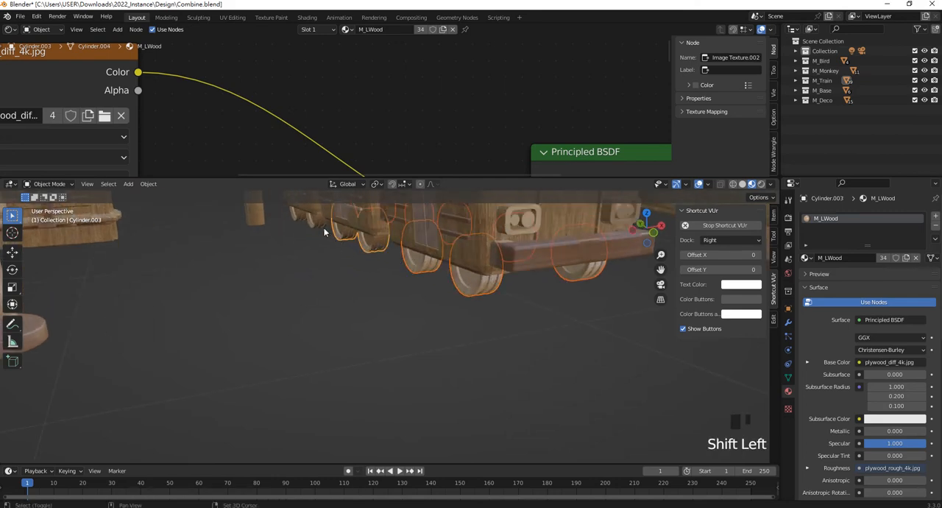
pyautogui.keyDown('shift'); pyautogui.moveTo(324, 232); pyautogui.dragTo(322, 252, button='middle'); pyautogui.keyUp('shift')
pyautogui.scroll(-4, 255, 340)
pyautogui.keyDown('shift'); pyautogui.click(389, 396); pyautogui.keyUp('shift')
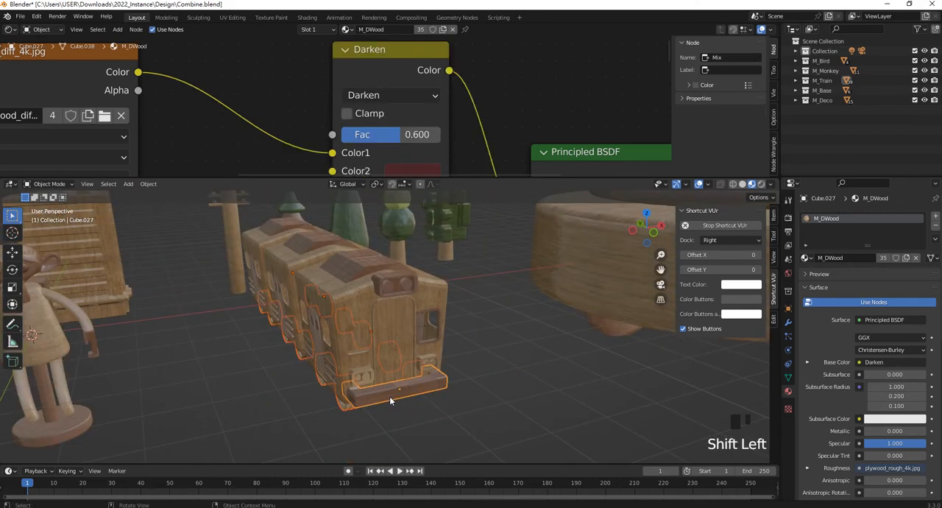
pyautogui.hotkey('ctrl', 'l')
pyautogui.click(390, 396)
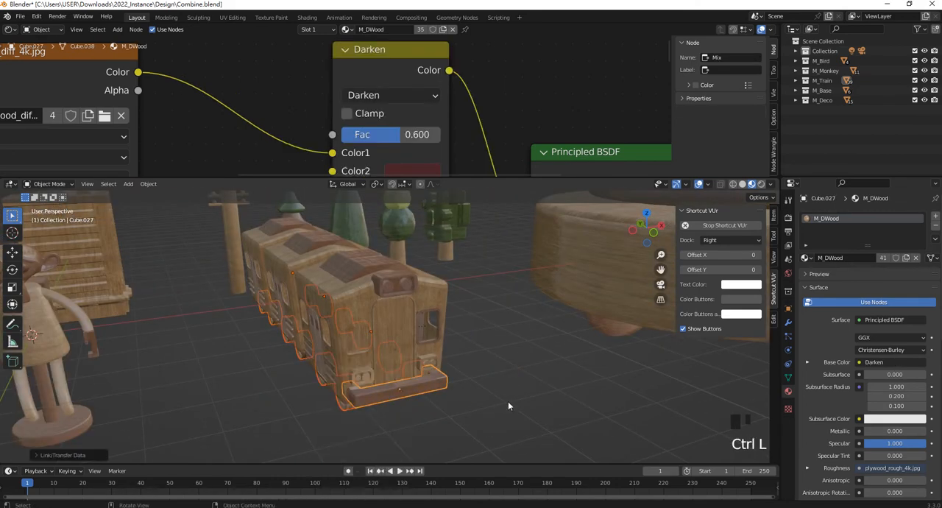
# - Link the M_DWood material from the train's front bumper to the front door and its surrounding frame
pyautogui.scroll(2, 398, 371)
pyautogui.keyDown('shift'); pyautogui.moveTo(397, 372); pyautogui.dragTo(337, 346, button='middle'); pyautogui.keyUp('shift')
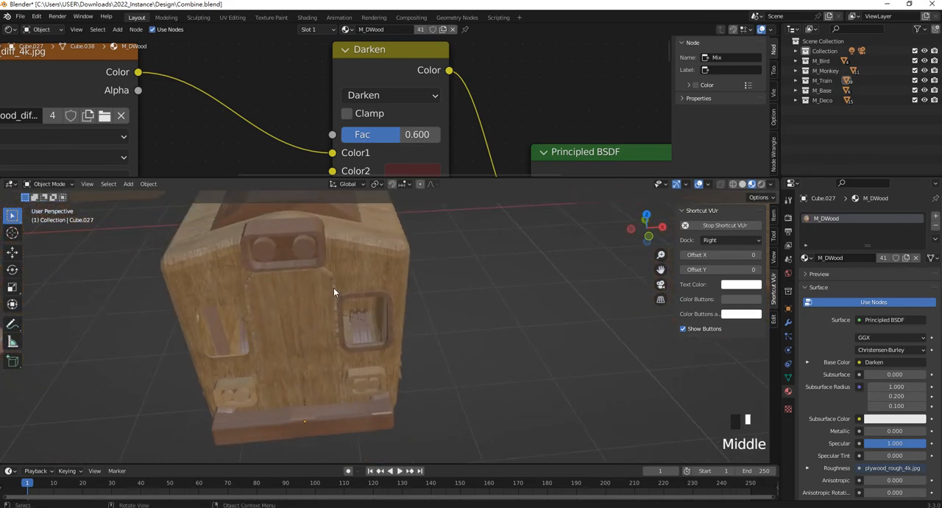
pyautogui.click(317, 315)
pyautogui.keyDown('shift'); pyautogui.click(324, 324); pyautogui.keyUp('shift')
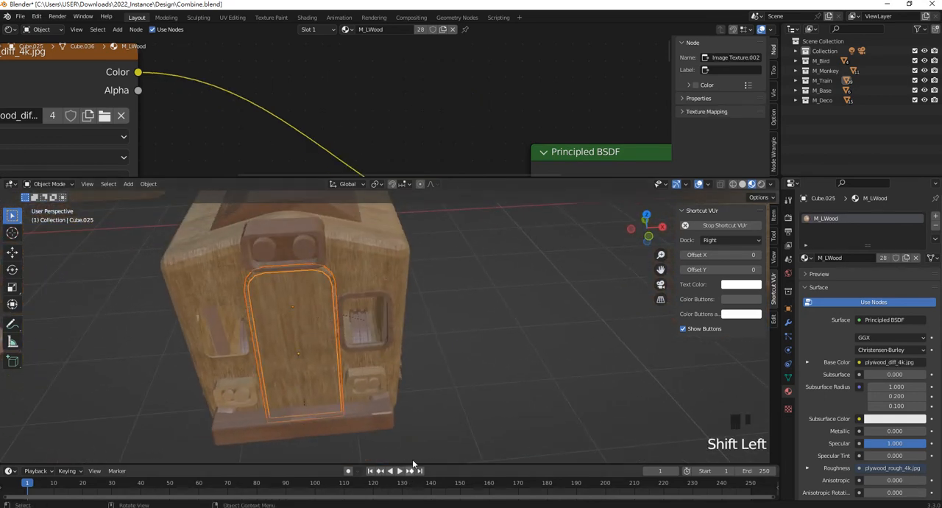
pyautogui.keyDown('shift'); pyautogui.click(381, 411); pyautogui.keyUp('shift')
pyautogui.hotkey('ctrl', 'l')
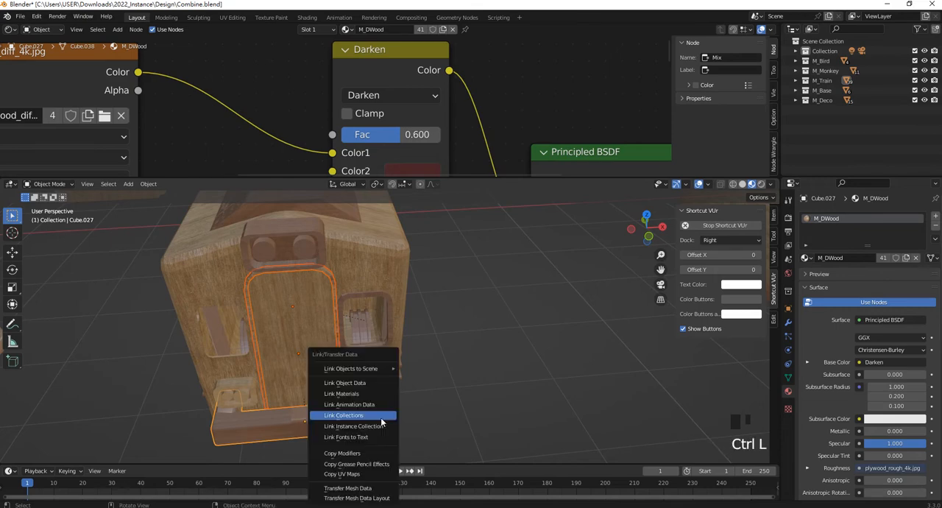
pyautogui.click(372, 394)
pyautogui.click(394, 383)
# - Examine the leading car's front window frame and front door, including the door's mesh in Edit Mode
pyautogui.keyDown('shift'); pyautogui.moveTo(369, 341); pyautogui.dragTo(378, 286, button='middle'); pyautogui.keyUp('shift')
pyautogui.scroll(-2, 375, 286)
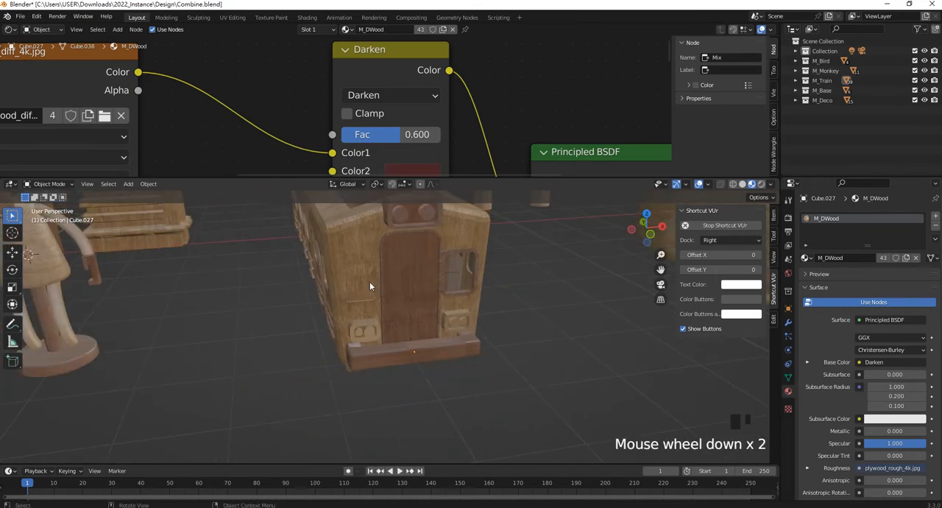
pyautogui.scroll(1, 293, 341)
pyautogui.keyDown('shift'); pyautogui.moveTo(297, 343); pyautogui.dragTo(422, 313, button='middle'); pyautogui.keyUp('shift')
pyautogui.click(441, 292)
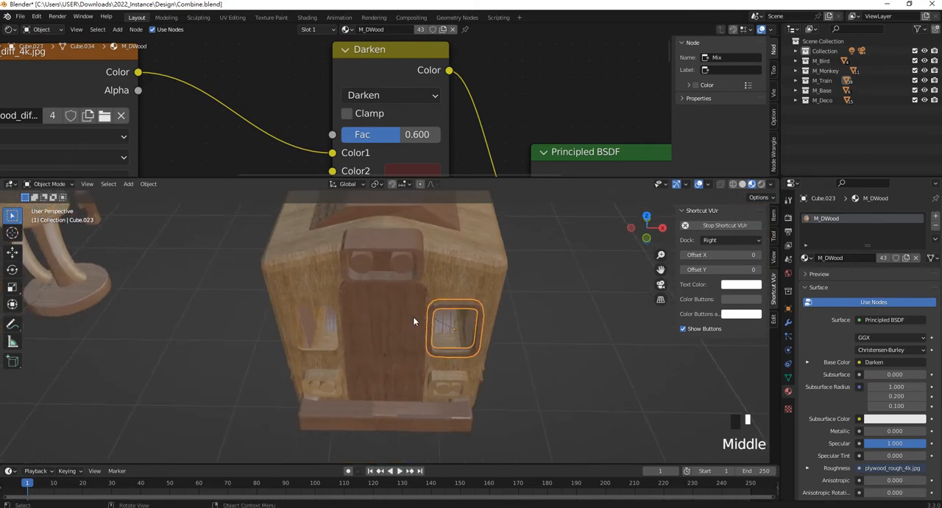
pyautogui.click(400, 276)
pyautogui.press('Tab')
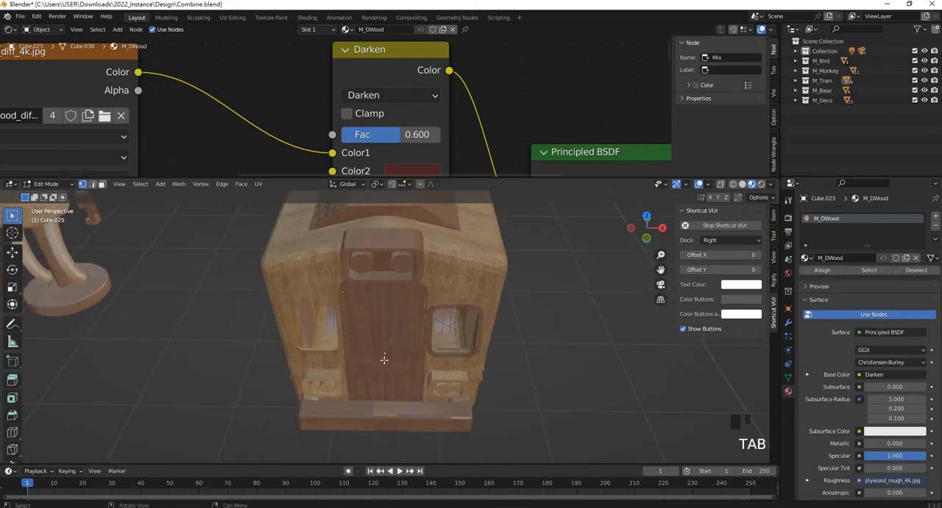
pyautogui.scroll(1, 383, 360)
pyautogui.scroll(-3, 405, 302)
pyautogui.moveTo(405, 301)
pyautogui.mouseDown(button='middle')
pyautogui.moveTo(368, 346)
pyautogui.moveTo(356, 407)
pyautogui.moveTo(392, 314)
pyautogui.mouseUp(button='middle')
pyautogui.press('Tab')
pyautogui.scroll(1, 356, 406)
pyautogui.scroll(-1, 364, 390)
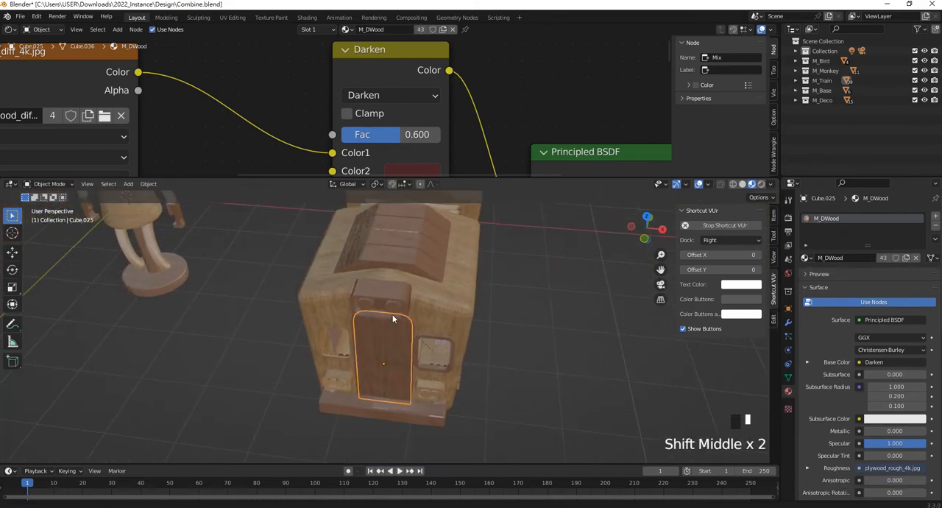
# - Display the train in see-through wireframe and select the window frame on the leading car's front
pyautogui.click(721, 184)
pyautogui.scroll(1, 395, 388)
pyautogui.moveTo(394, 388); pyautogui.dragTo(405, 413, button='middle')
pyautogui.scroll(2, 404, 412)
pyautogui.moveTo(398, 366); pyautogui.dragTo(347, 361, button='middle')
pyautogui.scroll(3, 324, 259)
pyautogui.keyDown('shift'); pyautogui.moveTo(324, 259); pyautogui.dragTo(363, 254, button='middle'); pyautogui.keyUp('shift')
pyautogui.scroll(2, 351, 262)
pyautogui.scroll(1, 360, 280)
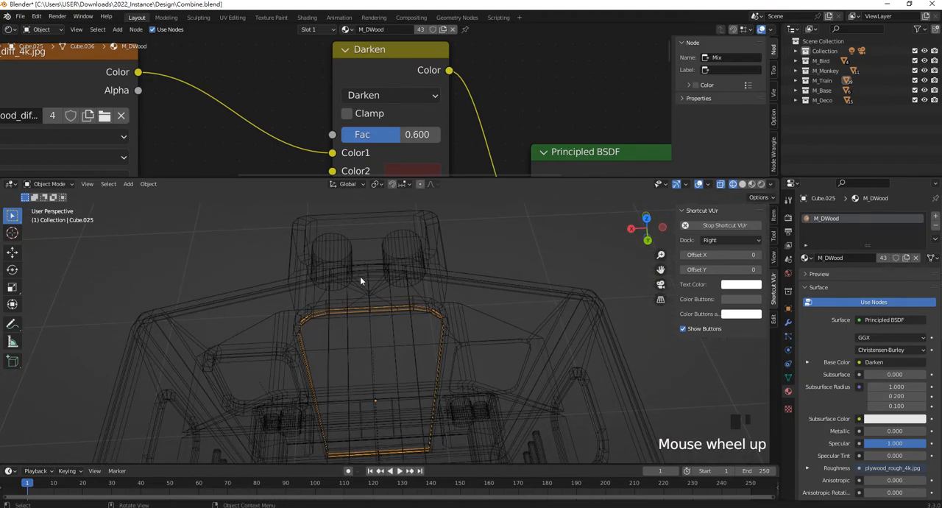
pyautogui.moveTo(379, 292); pyautogui.dragTo(446, 324, button='middle')
pyautogui.click(467, 324)
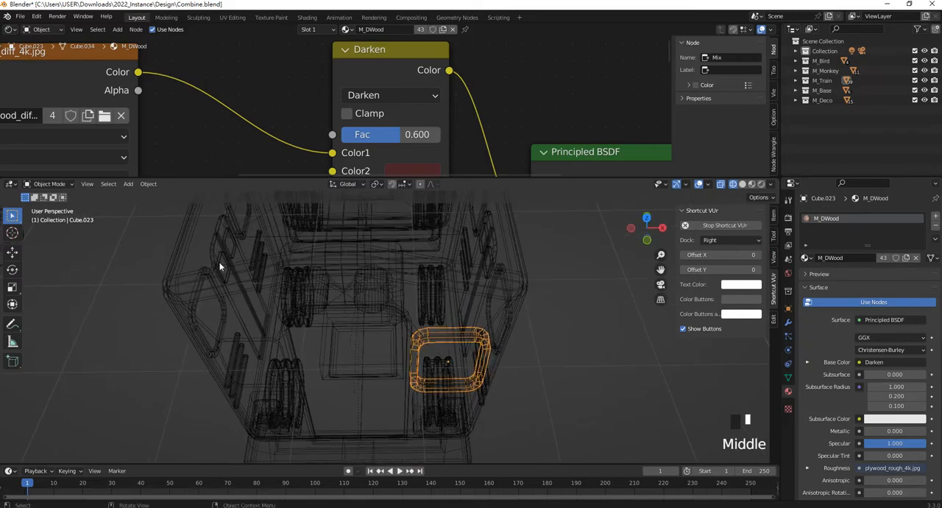
# - Snap the 3D cursor to the middle vertex on the front roof edge of the leading car's body
pyautogui.moveTo(344, 261); pyautogui.dragTo(347, 280, button='middle')
pyautogui.click(342, 293)
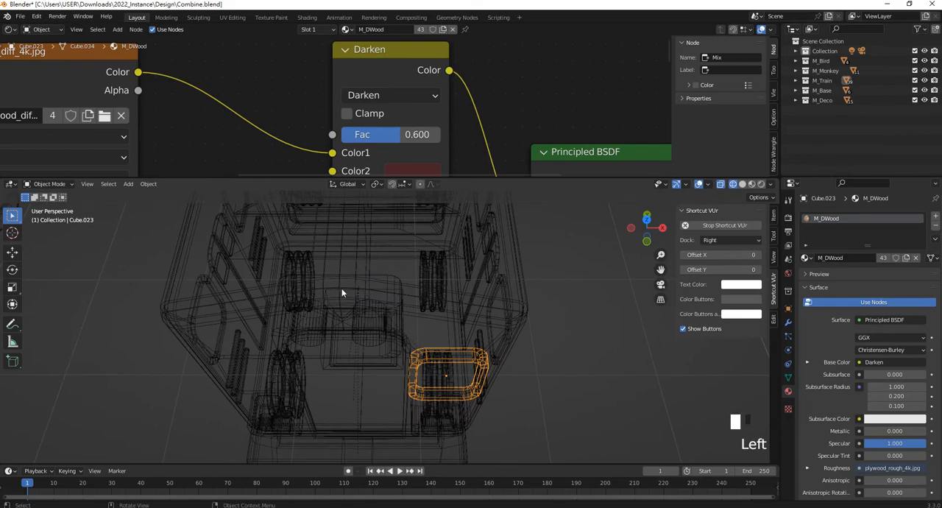
pyautogui.click(532, 389)
pyautogui.click(348, 288)
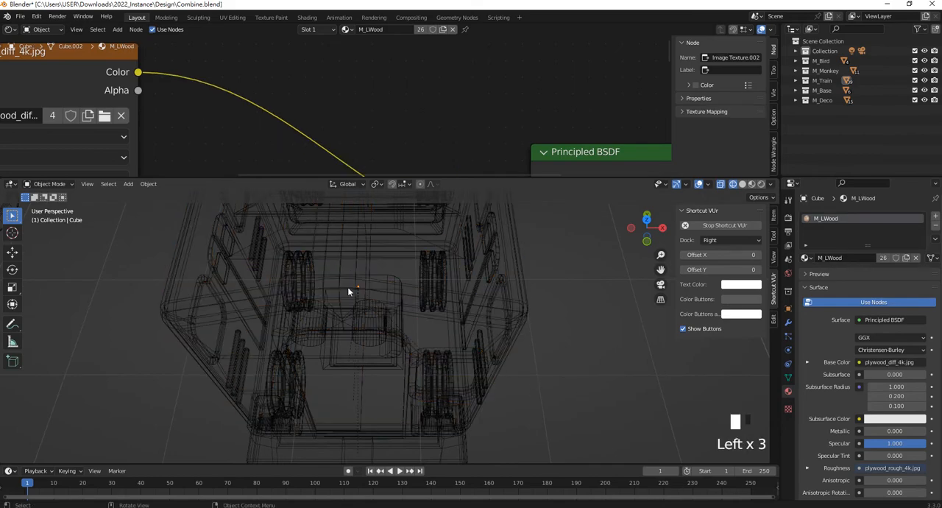
pyautogui.press('Tab')
pyautogui.click(338, 274)
pyautogui.scroll(1, 344, 279)
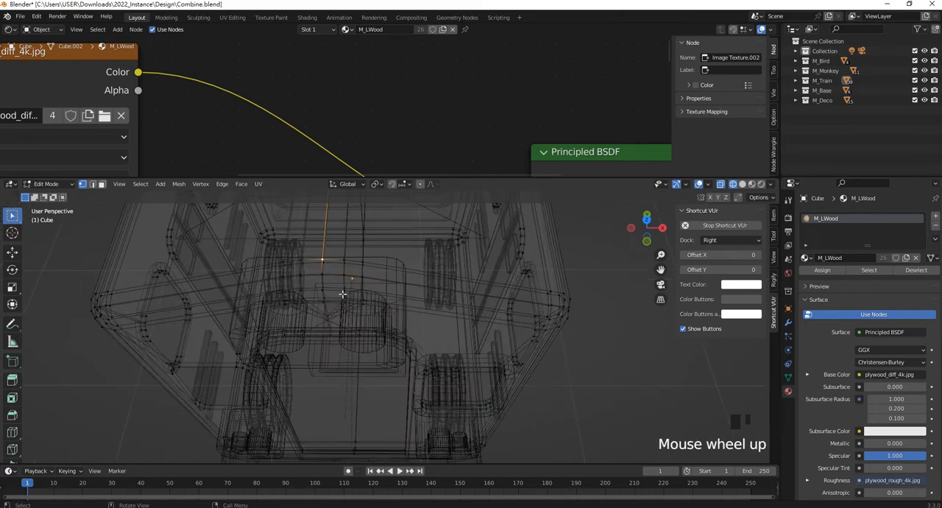
pyautogui.hotkey('shift', 's')
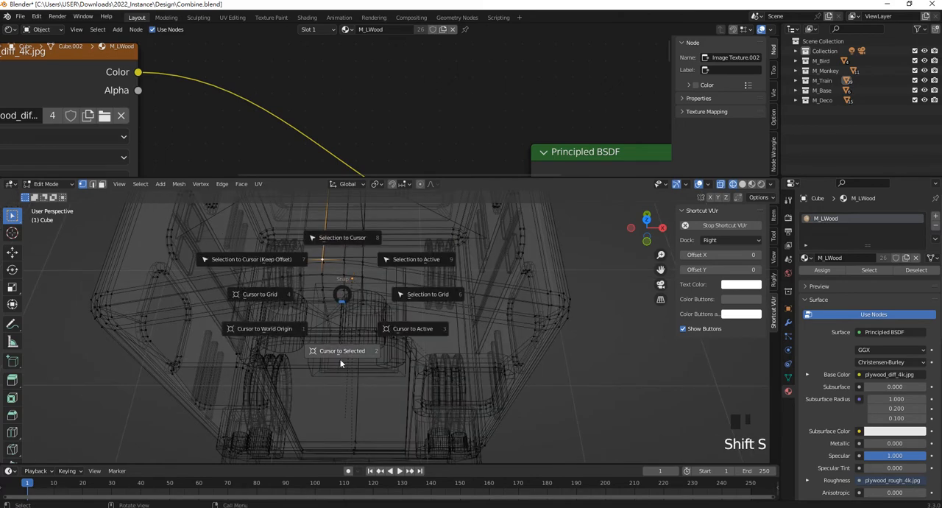
pyautogui.click(346, 351)
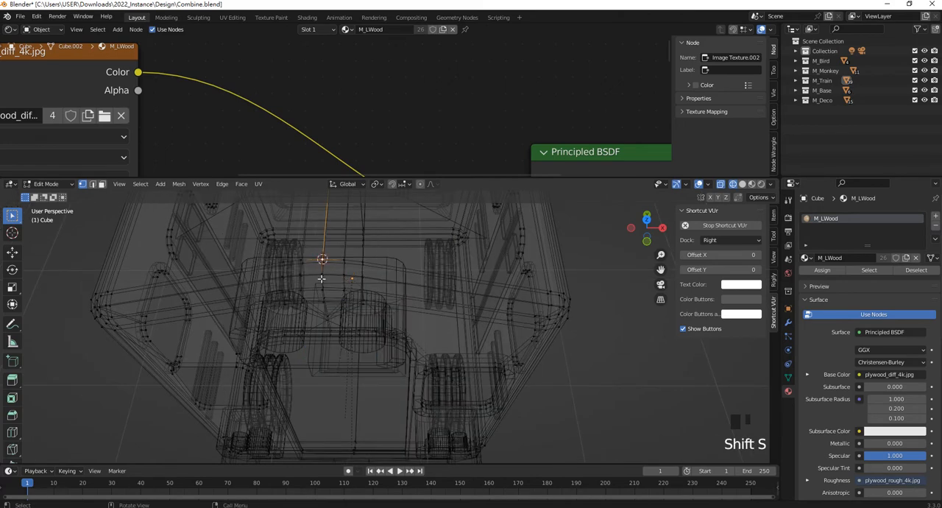
pyautogui.press('Tab')
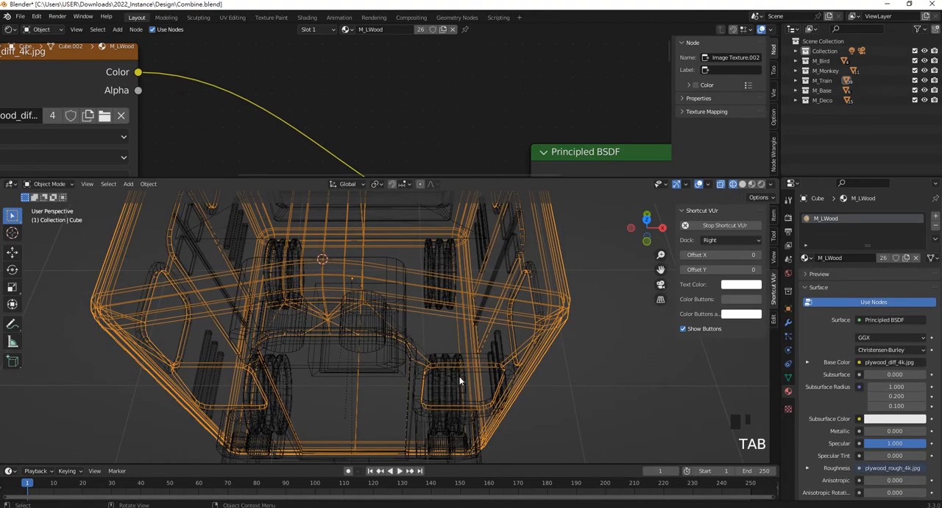
# - Set the front window frame's origin to the 3D cursor
pyautogui.click(452, 358)
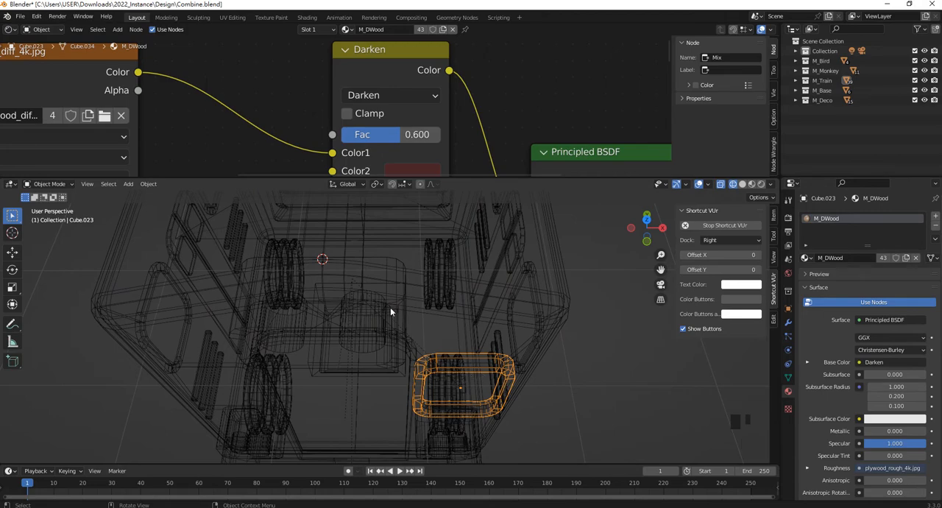
pyautogui.click(149, 184)
pyautogui.moveTo(180, 205)
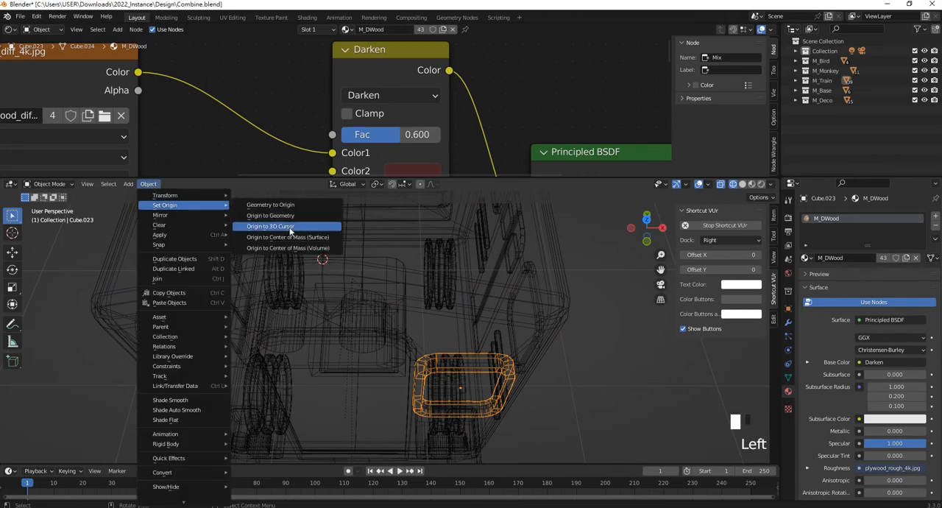
pyautogui.click(292, 229)
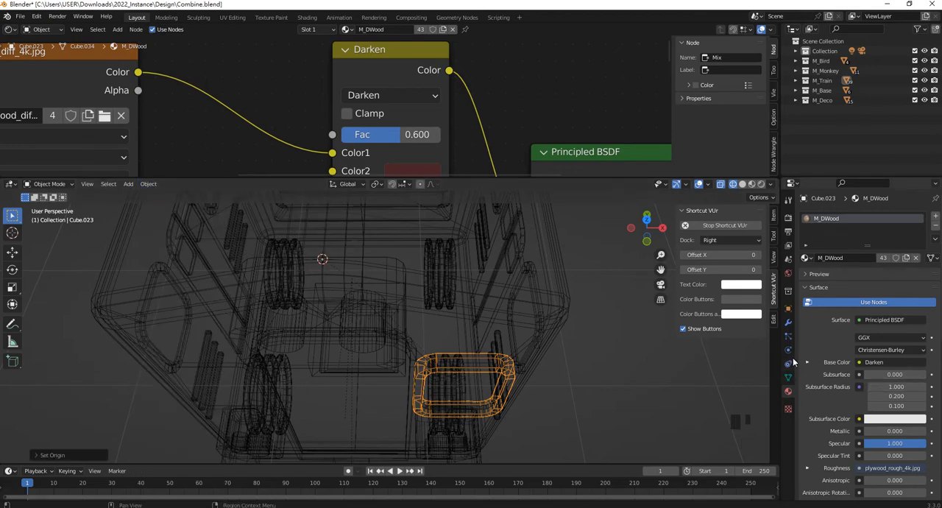
# - Add an X-axis Mirror modifier to the front window frame, apply it, and return to Material Preview shading
pyautogui.click(788, 322)
pyautogui.click(866, 217)
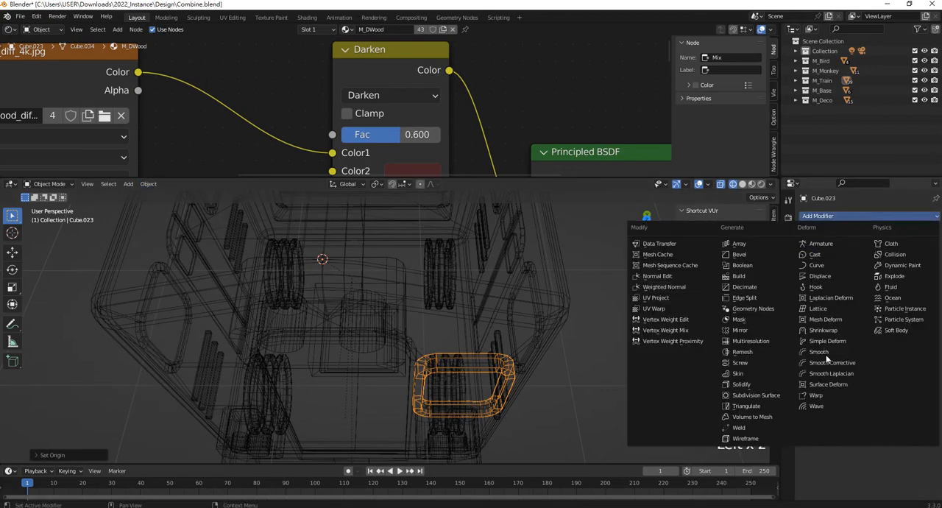
pyautogui.click(740, 330)
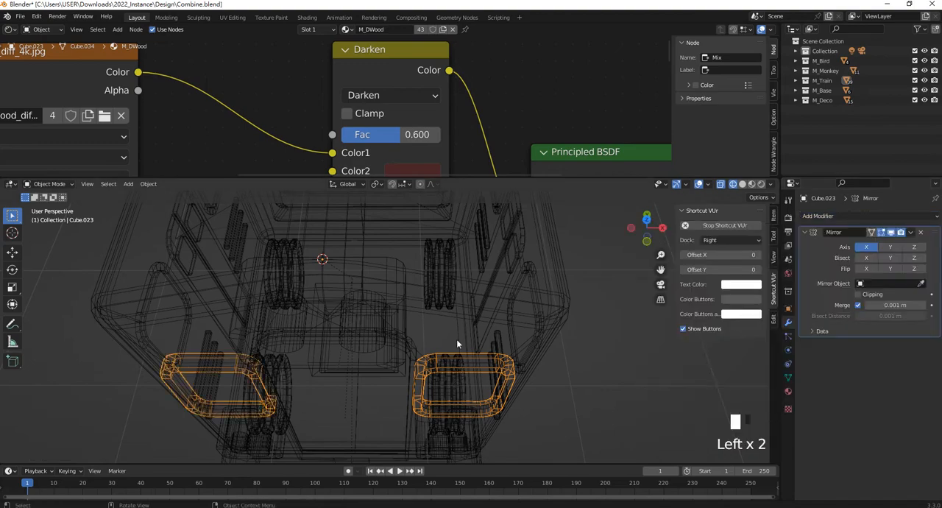
pyautogui.click(911, 233)
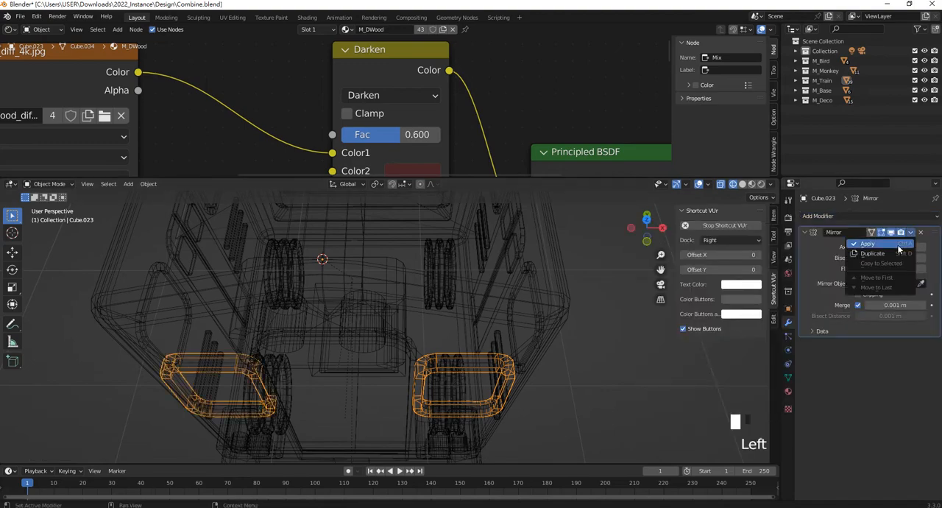
pyautogui.click(880, 237)
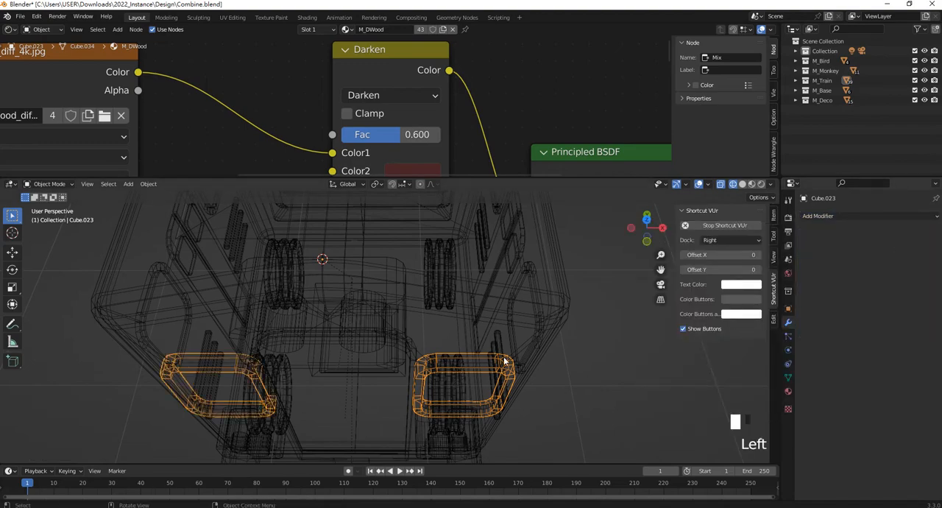
pyautogui.click(751, 184)
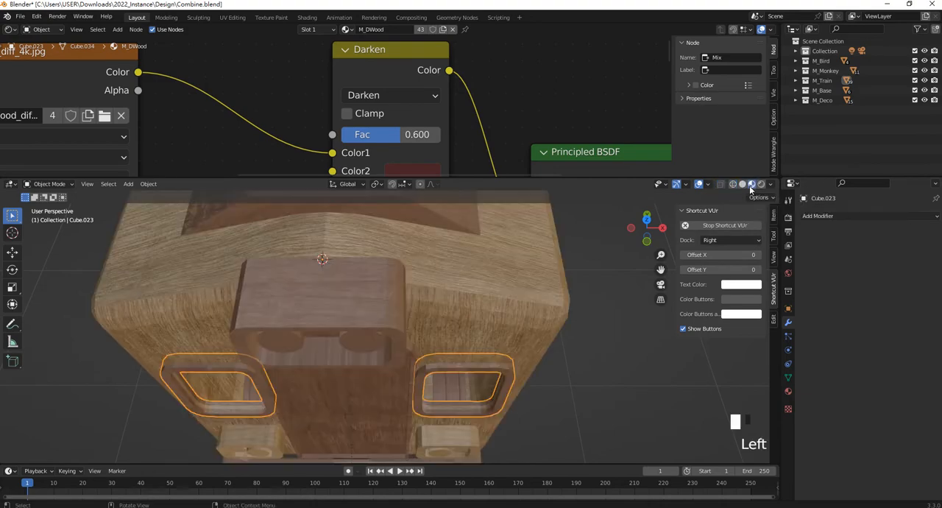
# - Link the M_DWood material from the front window frames to both headlight housings above the bumper
pyautogui.scroll(-3, 490, 311)
pyautogui.moveTo(490, 310); pyautogui.dragTo(462, 259, button='middle')
pyautogui.scroll(-1, 496, 372)
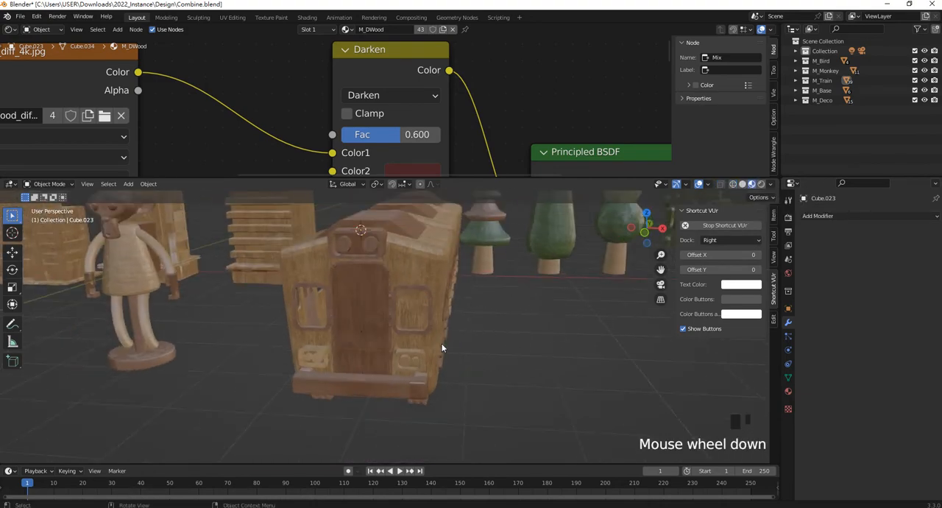
pyautogui.moveTo(496, 372); pyautogui.dragTo(389, 356, button='middle')
pyautogui.scroll(3, 361, 380)
pyautogui.click(356, 397)
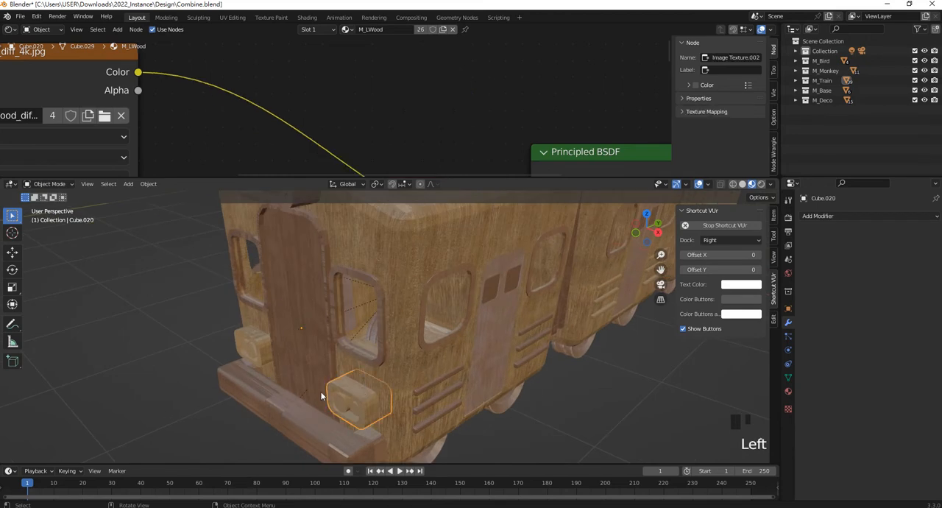
pyautogui.keyDown('shift'); pyautogui.moveTo(321, 396); pyautogui.dragTo(376, 357, button='middle'); pyautogui.keyUp('shift')
pyautogui.keyDown('shift'); pyautogui.click(305, 308); pyautogui.keyUp('shift')
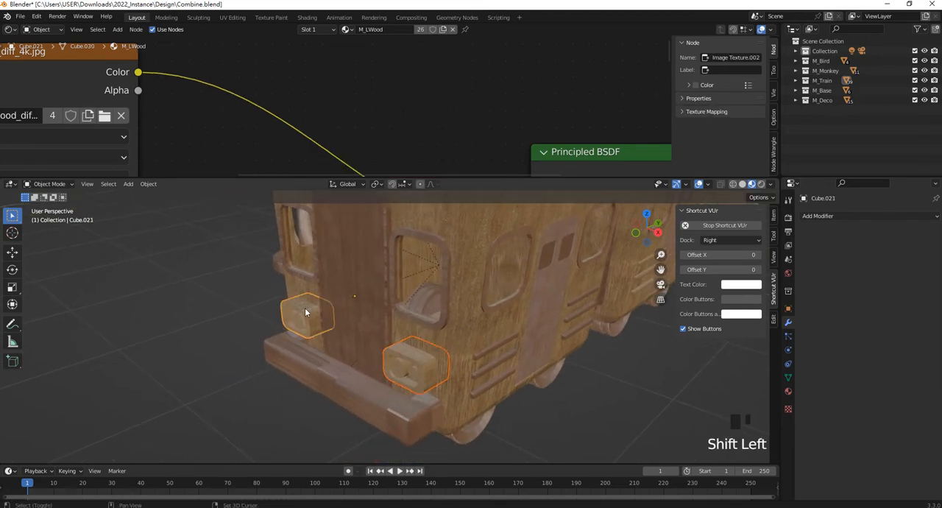
pyautogui.keyDown('shift'); pyautogui.click(447, 310); pyautogui.keyUp('shift')
pyautogui.hotkey('ctrl', 'l')
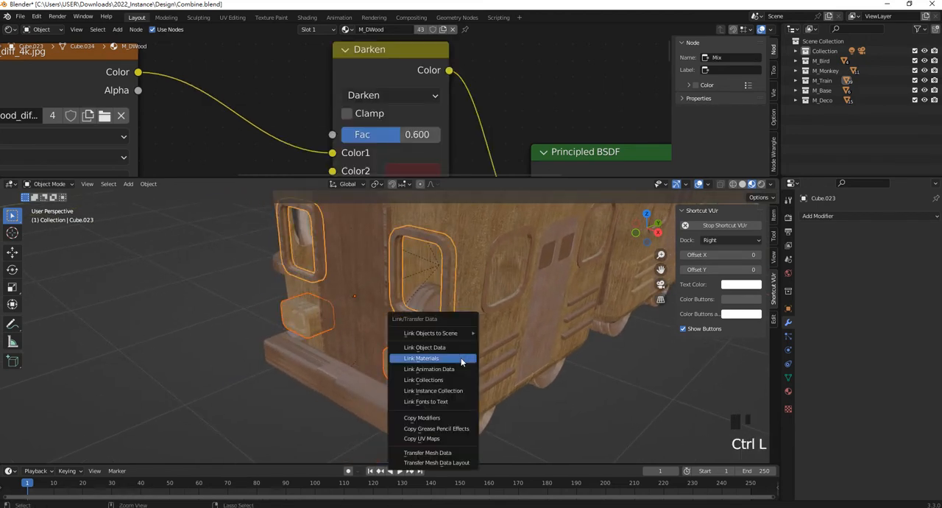
pyautogui.click(462, 359)
# - Enter Edit Mode on the headlight beside the mirrored frame's original window, keeping its inner lamp geometry selected
pyautogui.click(405, 370)
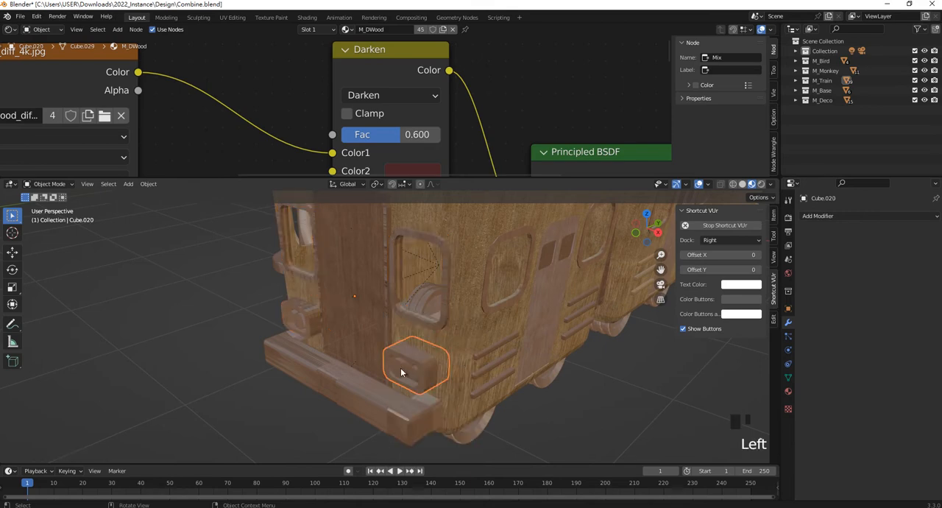
pyautogui.scroll(1, 405, 372)
pyautogui.scroll(-3, 411, 333)
pyautogui.scroll(5, 412, 332)
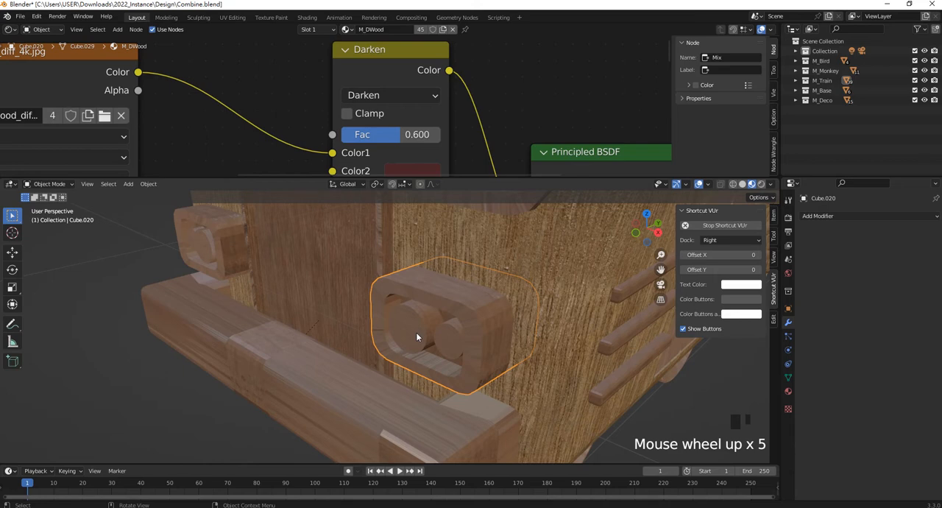
pyautogui.press('Tab')
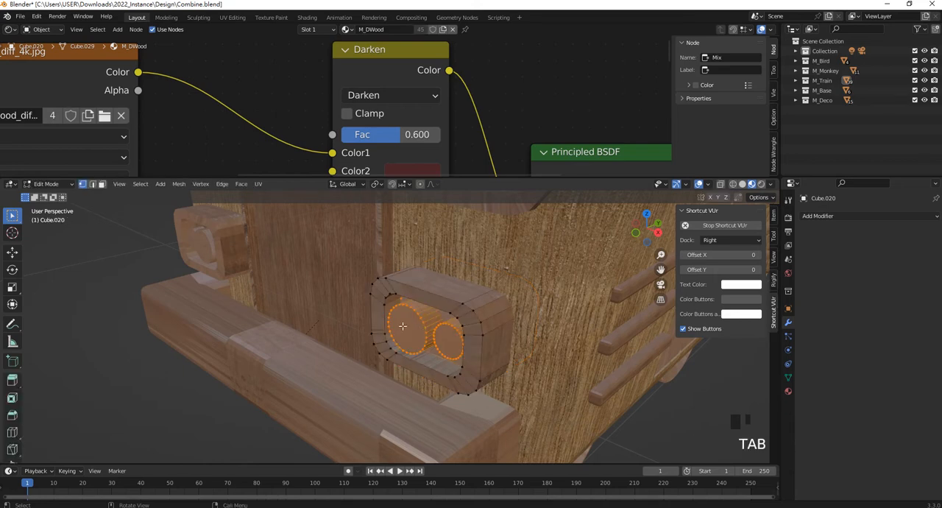
pyautogui.moveTo(441, 331); pyautogui.dragTo(484, 315, button='middle')
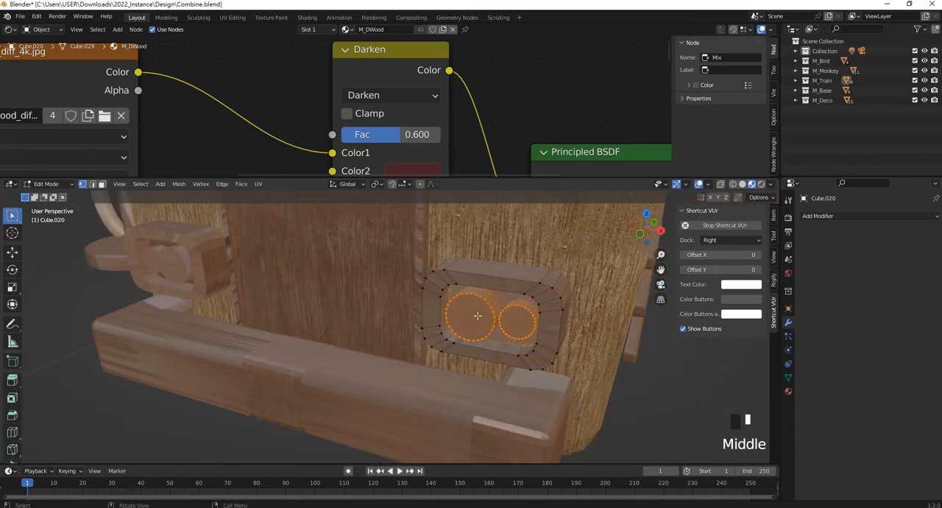
# - Add a second material slot to the headlight and create a new material in it named M_Light
pyautogui.click(788, 392)
pyautogui.click(936, 216)
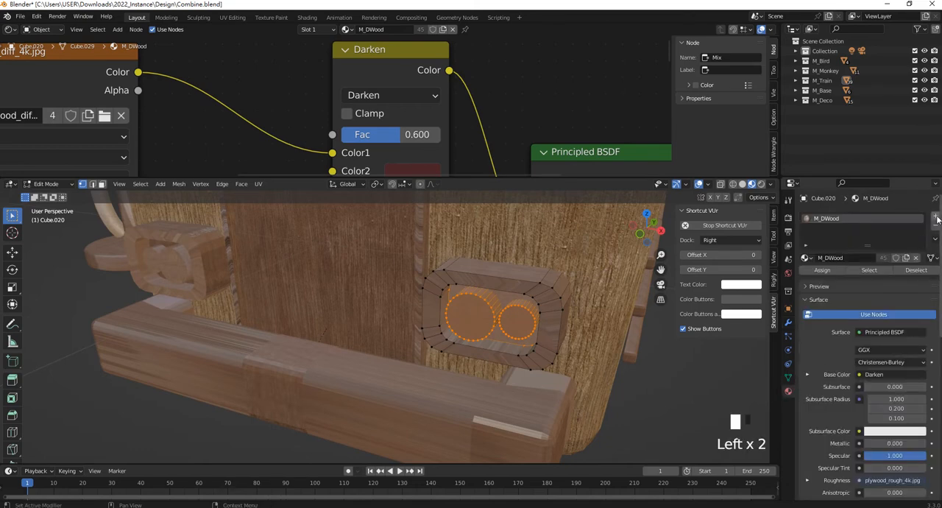
pyautogui.click(936, 218)
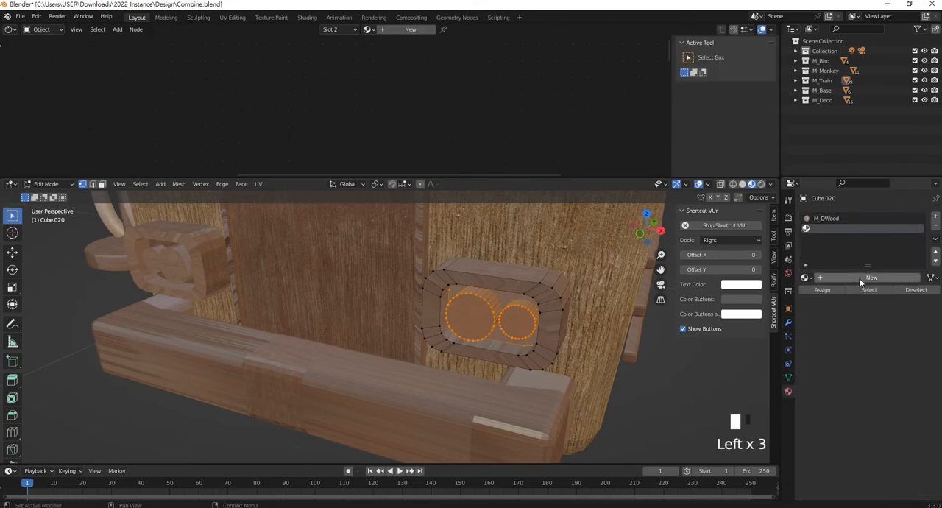
pyautogui.click(859, 278)
pyautogui.click(825, 230)
pyautogui.doubleClick(825, 229)
pyautogui.write('M_')
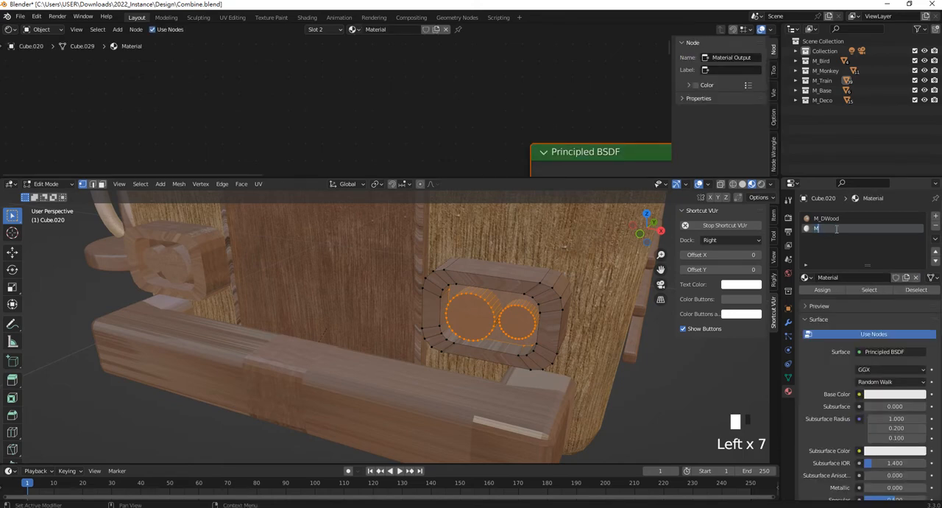
pyautogui.write('Light')
pyautogui.press('Return')
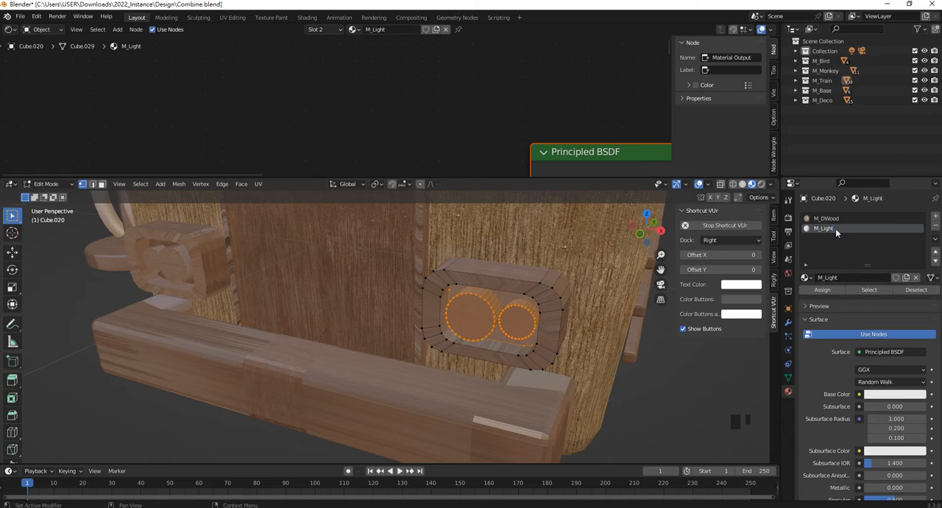
# - Assign M_Light to the headlight's selected inner lamp faces
pyautogui.scroll(-11, 486, 109)
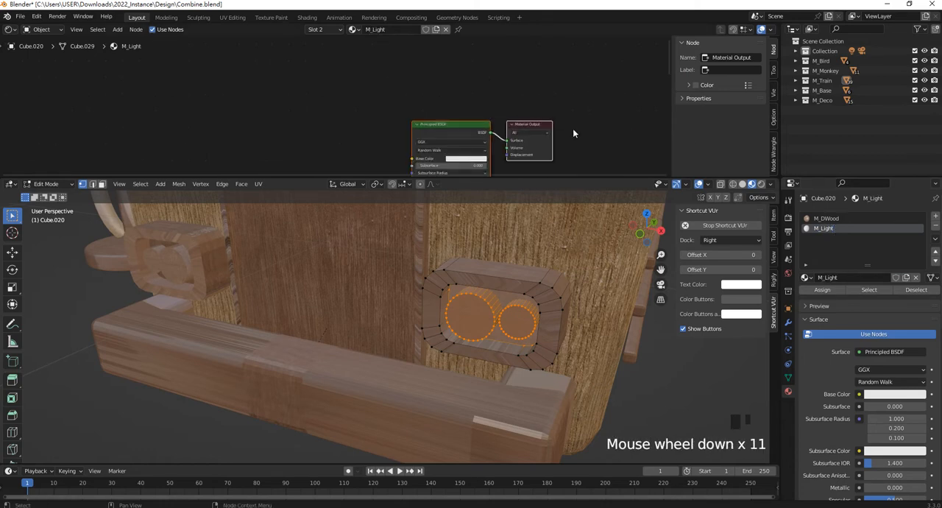
pyautogui.moveTo(469, 156); pyautogui.dragTo(429, 98, button='middle')
pyautogui.scroll(3, 429, 98)
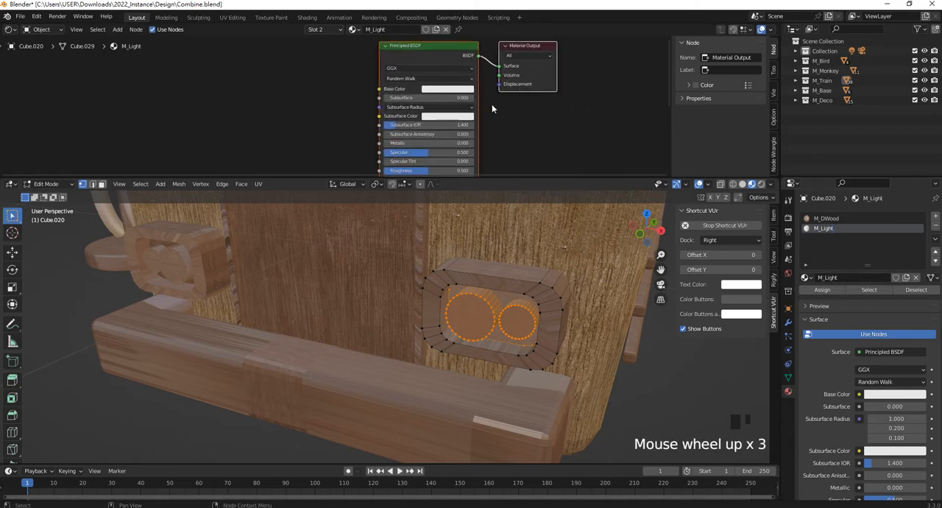
pyautogui.click(826, 291)
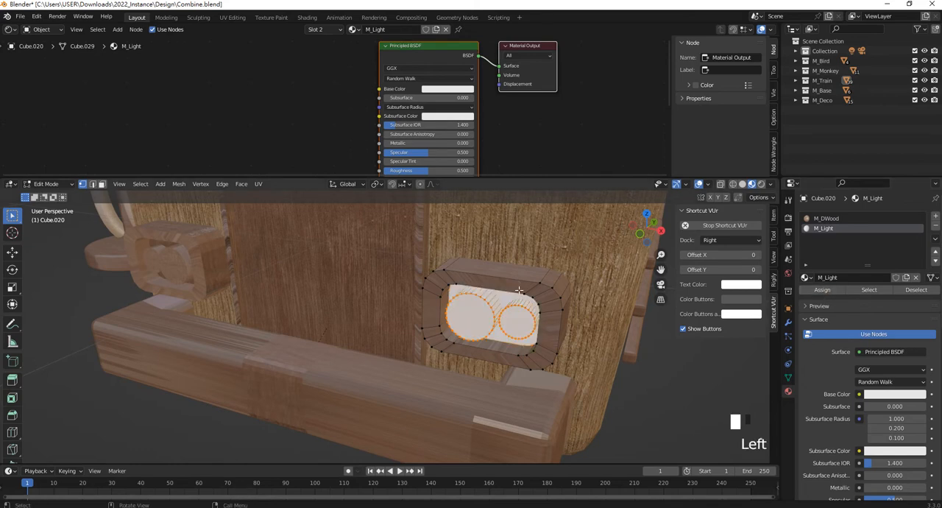
# - Set the M_Light Principled BSDF base color to a warm yellow
pyautogui.click(455, 90)
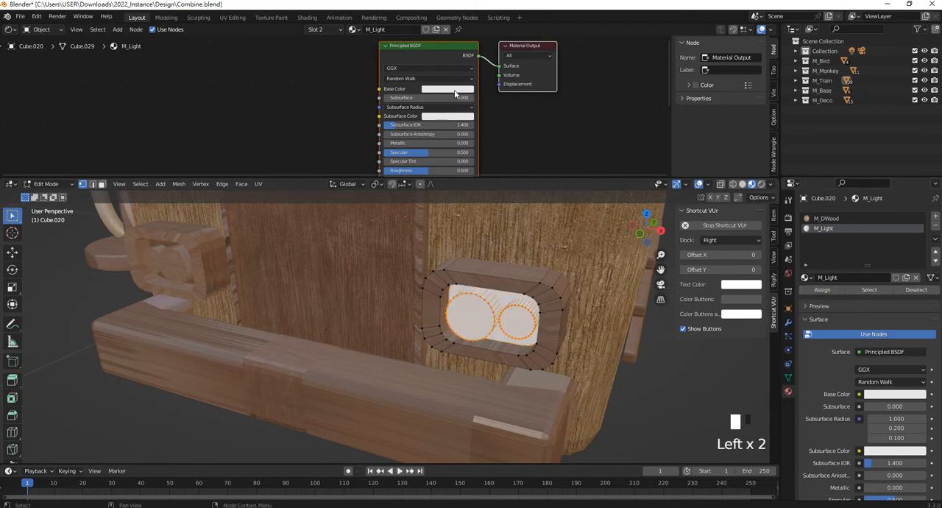
pyautogui.moveTo(457, 126); pyautogui.dragTo(447, 135)
pyautogui.moveTo(433, 143); pyautogui.dragTo(407, 122, button='middle')
# - Set M_Light's emission color to a bright pale yellow
pyautogui.scroll(1, 408, 127)
pyautogui.moveTo(406, 170); pyautogui.dragTo(405, 126, button='middle')
pyautogui.scroll(5, 406, 129)
pyautogui.click(460, 127)
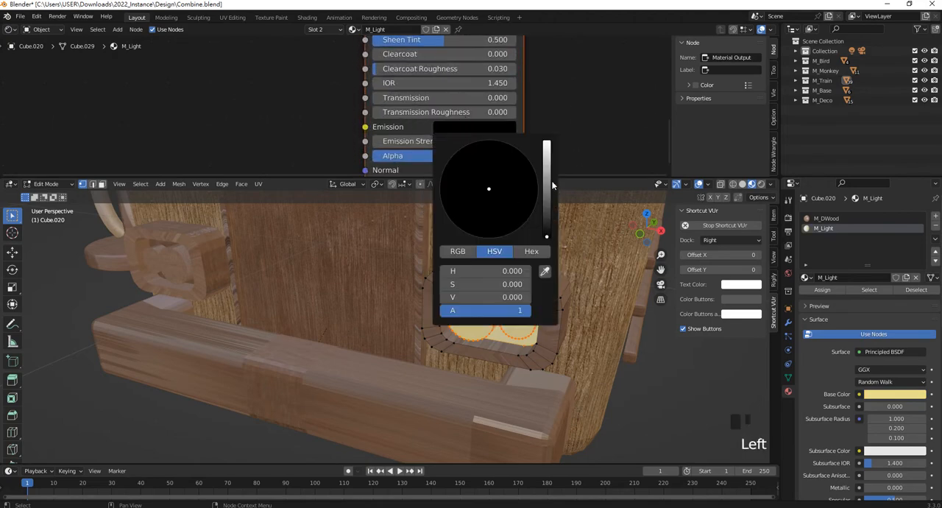
pyautogui.moveTo(552, 188); pyautogui.dragTo(546, 140)
pyautogui.moveTo(489, 194); pyautogui.dragTo(481, 201)
# - Set the emission strength of M_Light to 30 and leave mesh editing of the headlight
pyautogui.moveTo(486, 140); pyautogui.dragTo(544, 140)
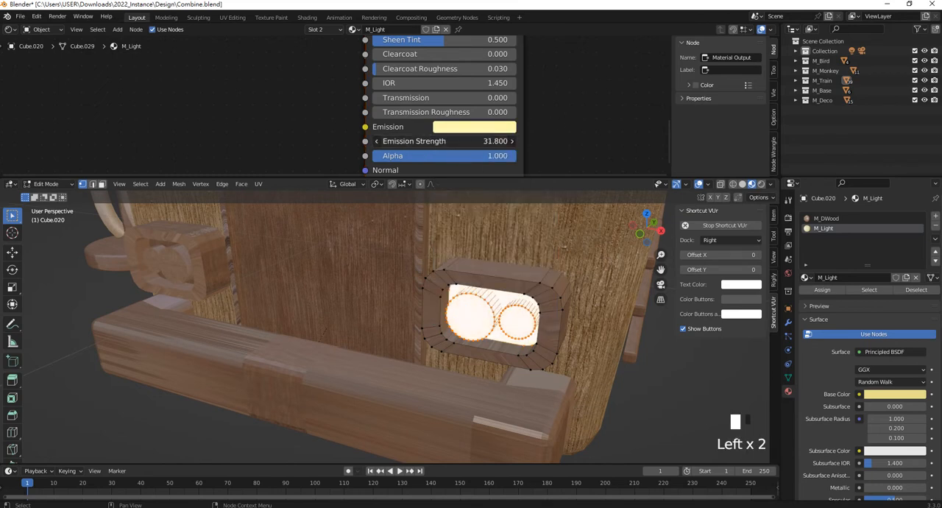
pyautogui.click(477, 141)
pyautogui.write('3')
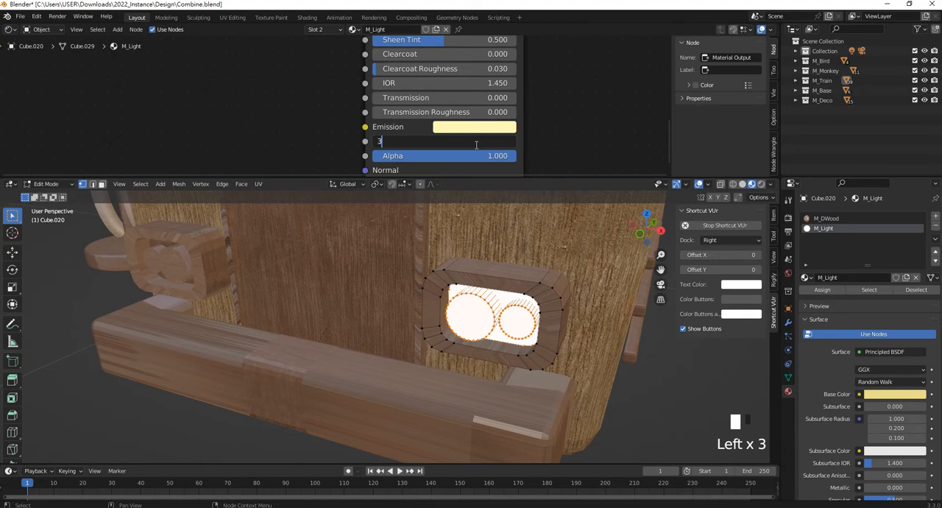
pyautogui.write('0')
pyautogui.press('Return')
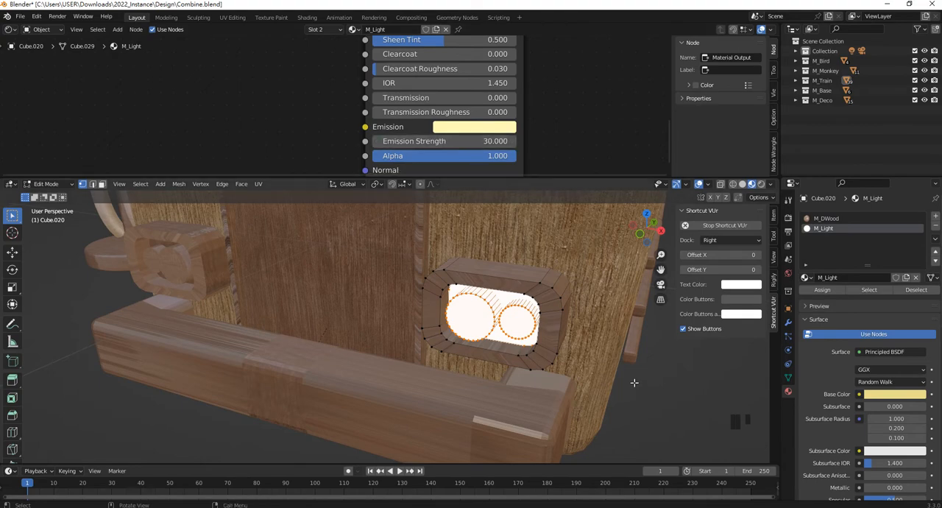
pyautogui.press('Tab')
# - Add the existing M_Light material in a second slot on the train's other lower headlight and assign it to the selected lamp faces
pyautogui.scroll(-5, 432, 286)
pyautogui.scroll(2, 432, 286)
pyautogui.click(268, 298)
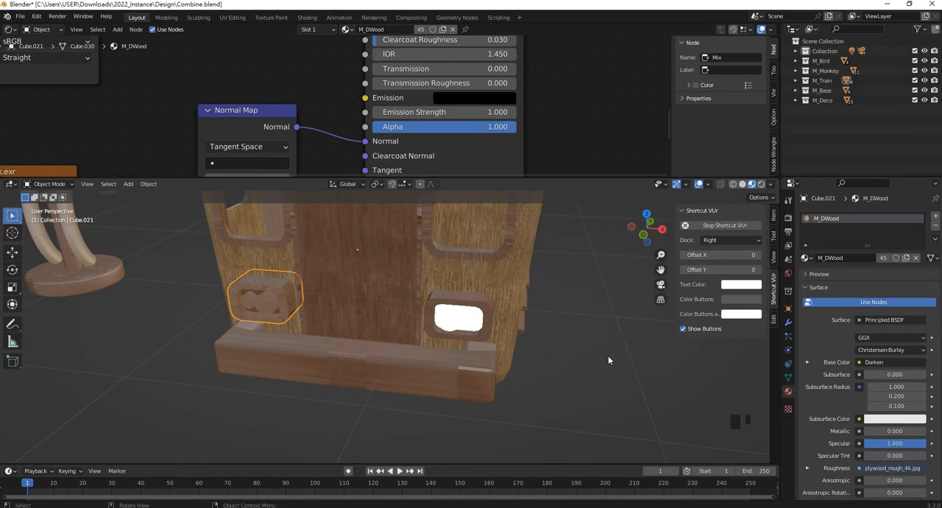
pyautogui.keyDown('shift'); pyautogui.moveTo(308, 310); pyautogui.dragTo(377, 310, button='middle'); pyautogui.keyUp('shift')
pyautogui.scroll(1, 377, 309)
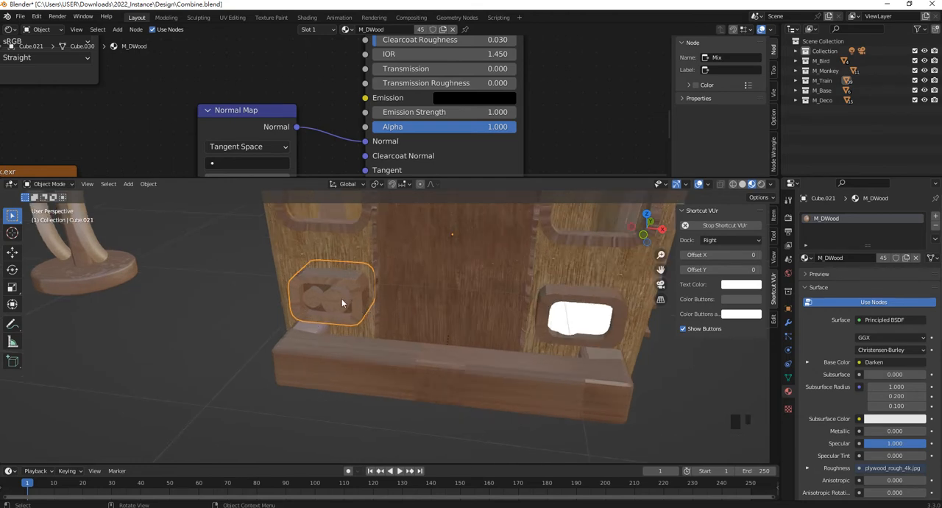
pyautogui.press('Tab')
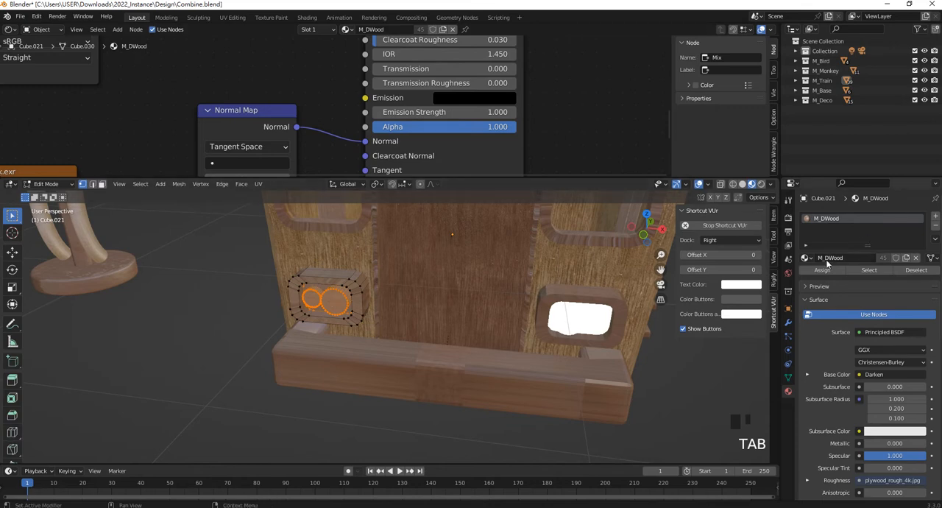
pyautogui.click(935, 216)
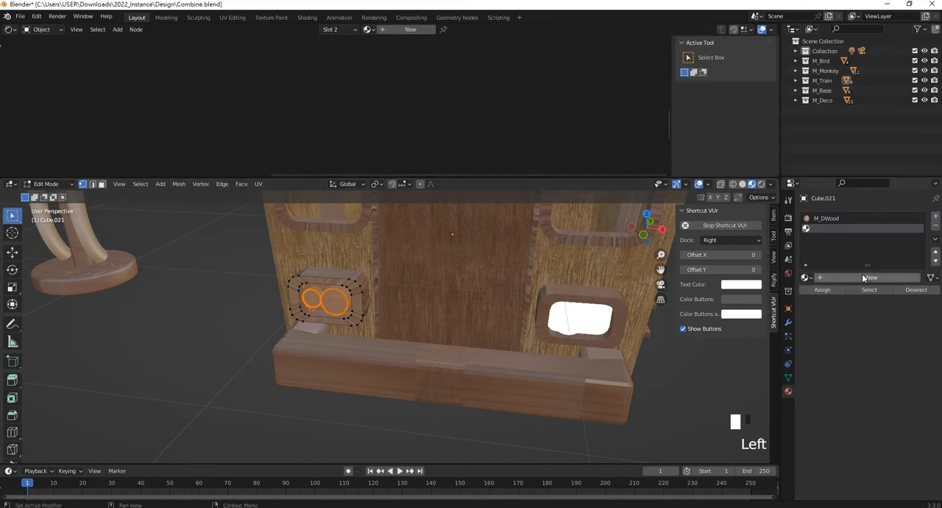
pyautogui.click(808, 278)
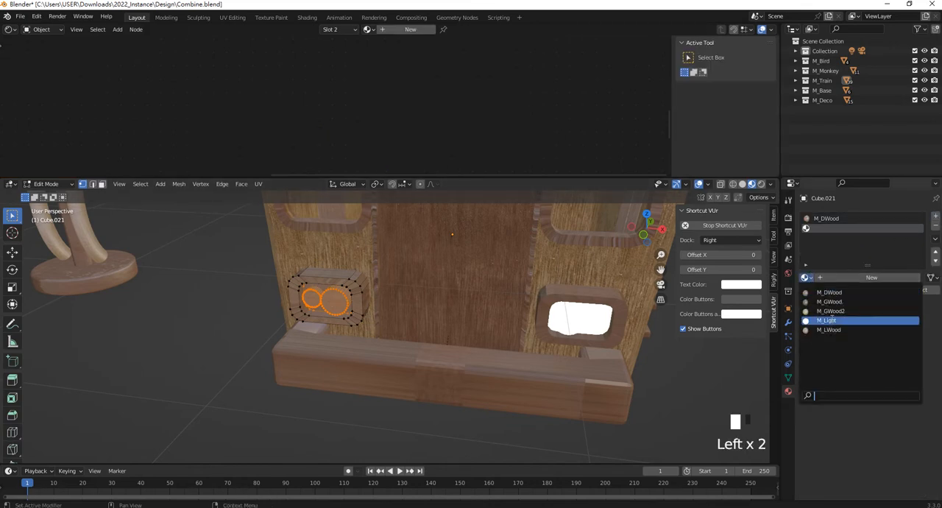
pyautogui.click(835, 319)
pyautogui.click(823, 290)
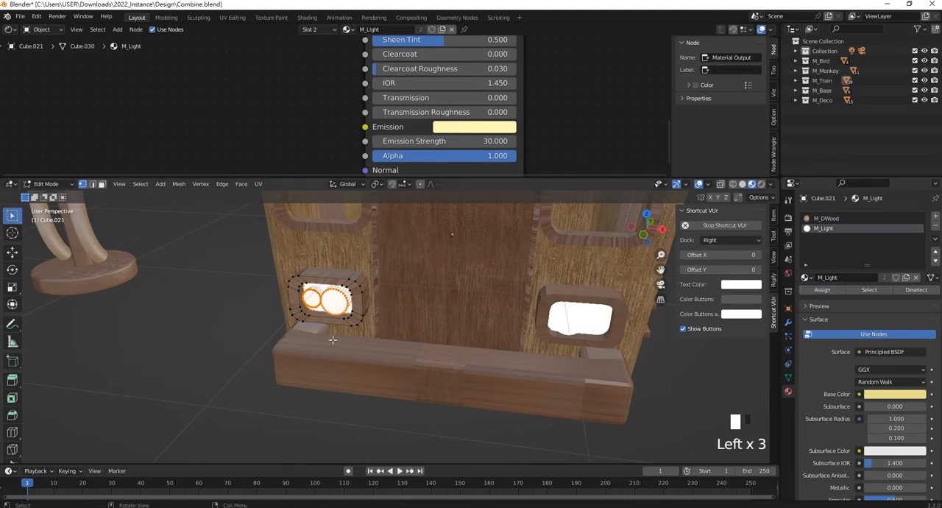
pyautogui.press('Tab')
pyautogui.click(362, 402)
# - Open the upper double headlight above the train's front door in Edit Mode with its lamp faces selected
pyautogui.scroll(-6, 429, 230)
pyautogui.scroll(2, 424, 222)
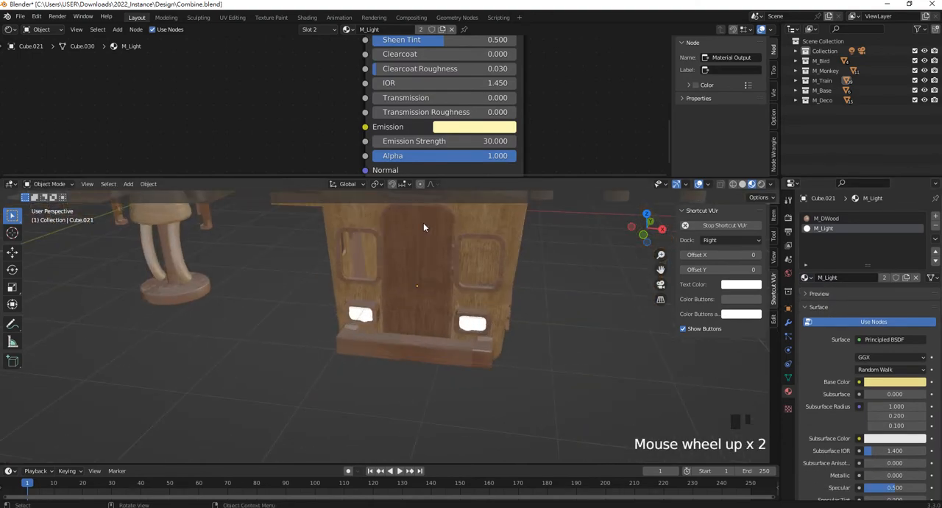
pyautogui.keyDown('shift'); pyautogui.moveTo(419, 221); pyautogui.dragTo(420, 242, button='middle'); pyautogui.keyUp('shift')
pyautogui.scroll(2, 403, 302)
pyautogui.scroll(-1, 396, 276)
pyautogui.scroll(1, 388, 275)
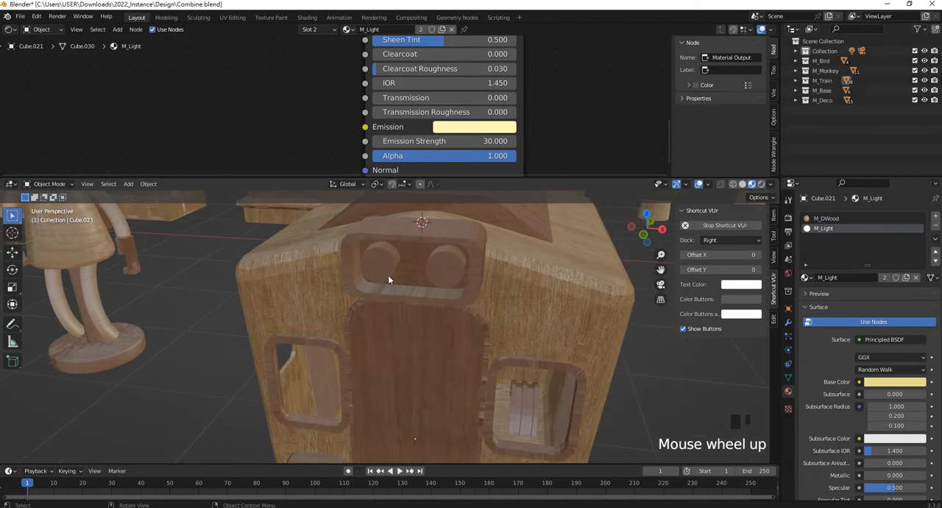
pyautogui.press('Tab')
pyautogui.click(385, 260)
pyautogui.press('Tab')
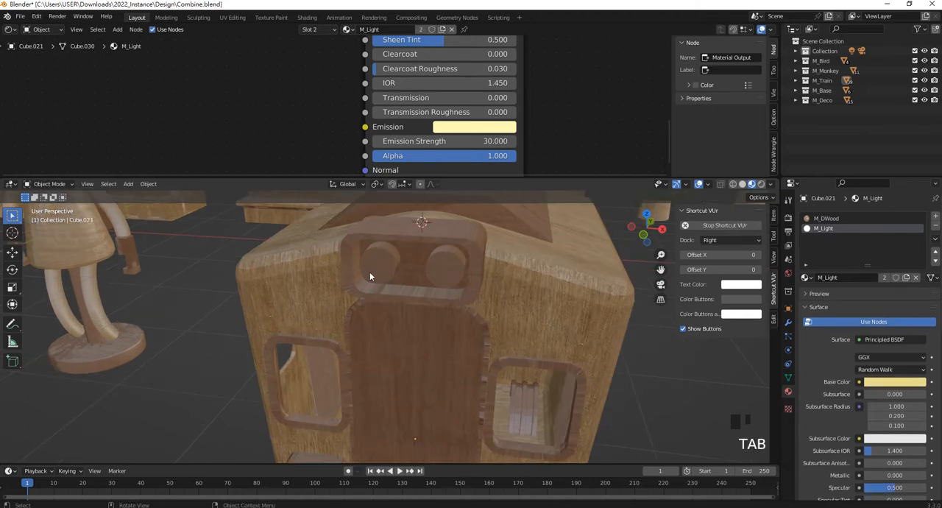
pyautogui.click(398, 262)
pyautogui.press('Tab')
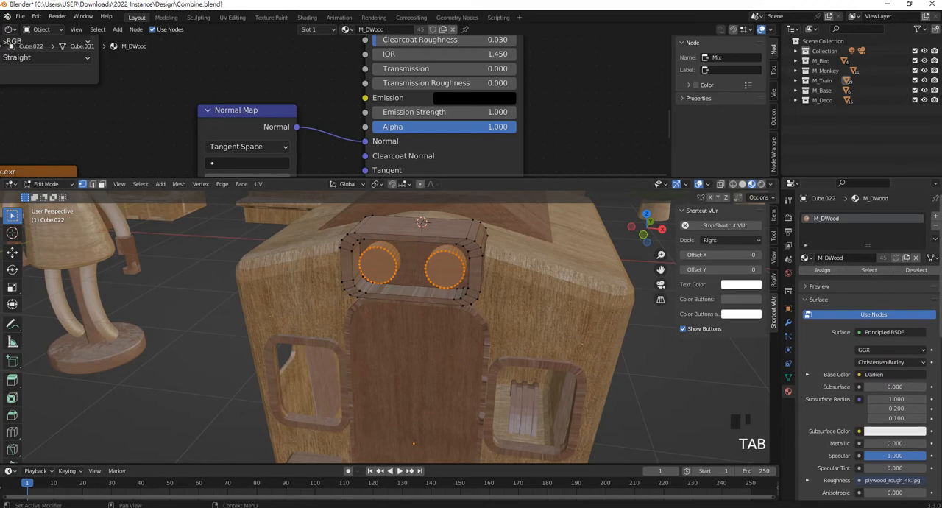
# - Add M_Light in a second material slot on the upper headlight and assign it to the two round lamps
pyautogui.click(935, 216)
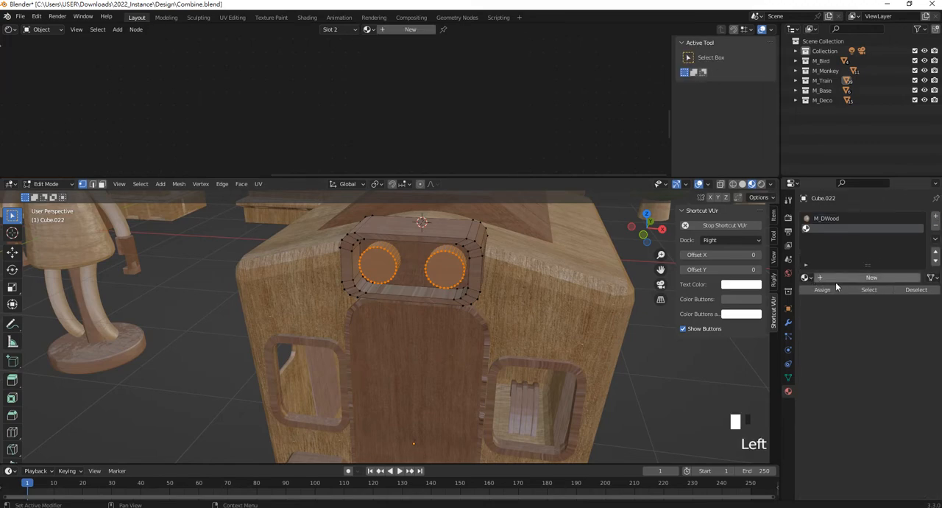
pyautogui.click(807, 278)
pyautogui.click(839, 324)
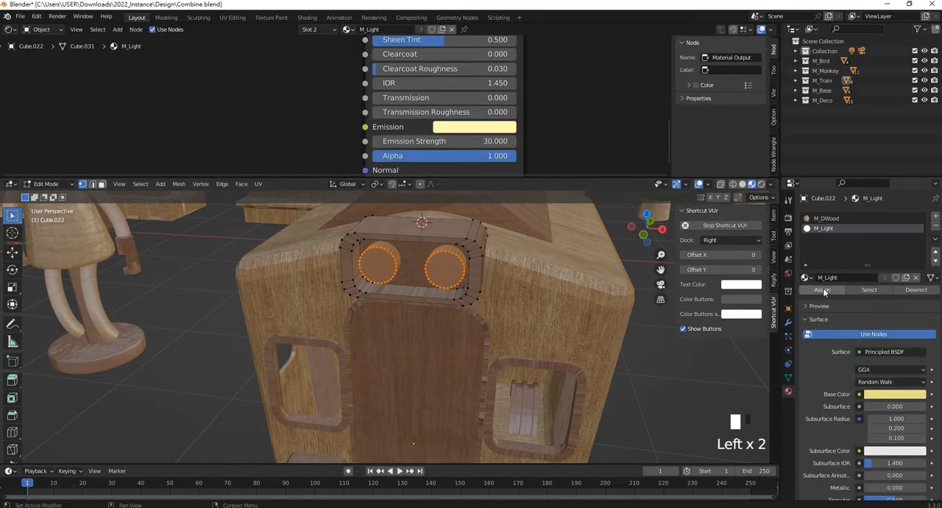
pyautogui.click(821, 289)
pyautogui.press('Tab')
# - Examine the train from the front and the plywood texture on the three buildings
pyautogui.scroll(-5, 536, 384)
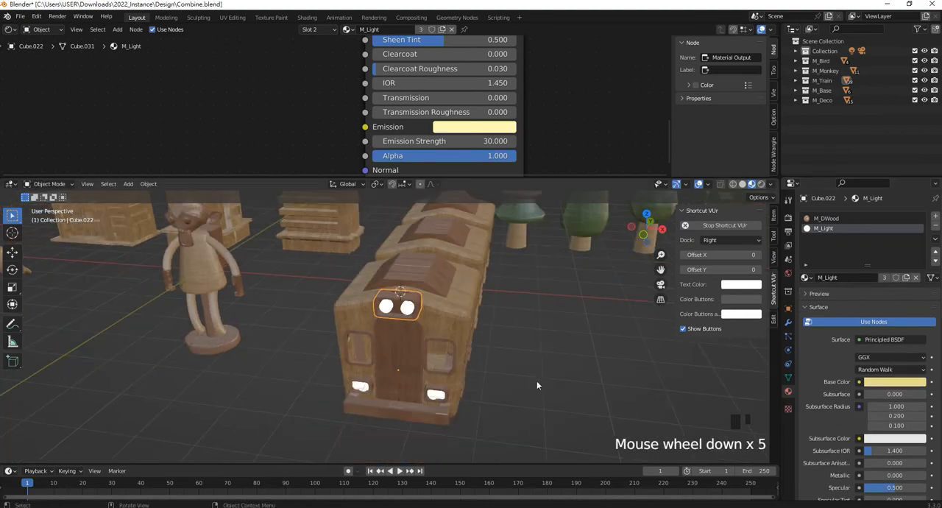
pyautogui.scroll(-1, 451, 341)
pyautogui.moveTo(429, 310); pyautogui.dragTo(411, 271, button='middle')
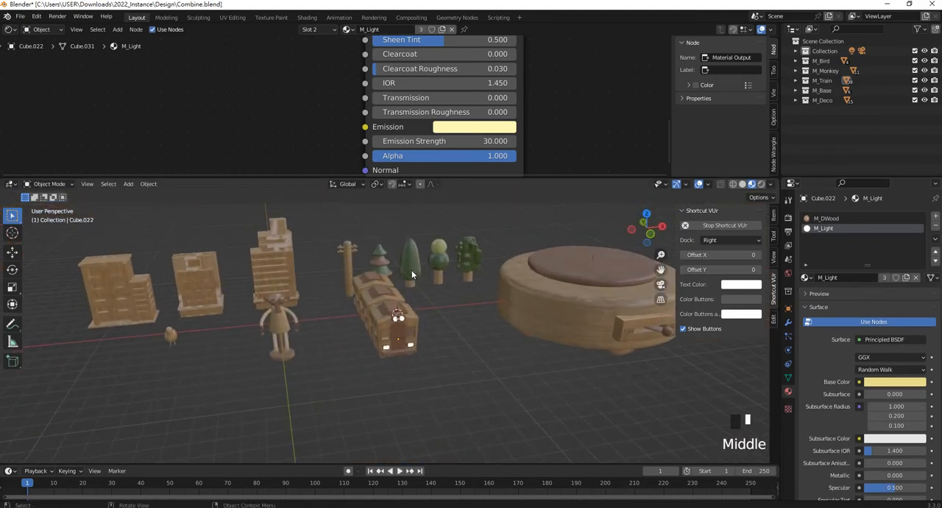
pyautogui.scroll(1, 201, 261)
pyautogui.keyDown('shift'); pyautogui.moveTo(201, 260); pyautogui.dragTo(387, 283, button='middle'); pyautogui.keyUp('shift')
pyautogui.scroll(6, 353, 327)
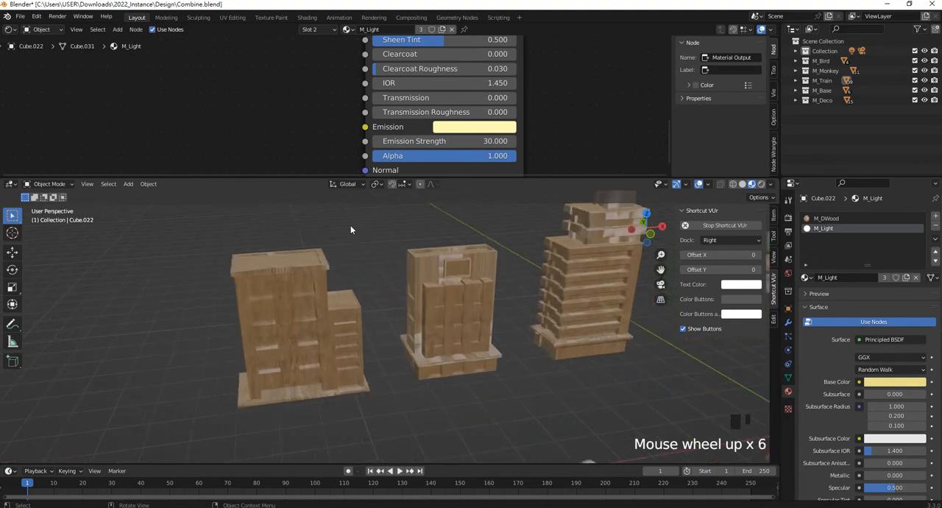
pyautogui.moveTo(423, 335); pyautogui.dragTo(175, 329, button='middle')
pyautogui.scroll(-3, 417, 279)
pyautogui.scroll(-2, 417, 280)
pyautogui.scroll(3, 451, 258)
pyautogui.moveTo(475, 256); pyautogui.dragTo(524, 330, button='middle')
pyautogui.scroll(-6, 508, 329)
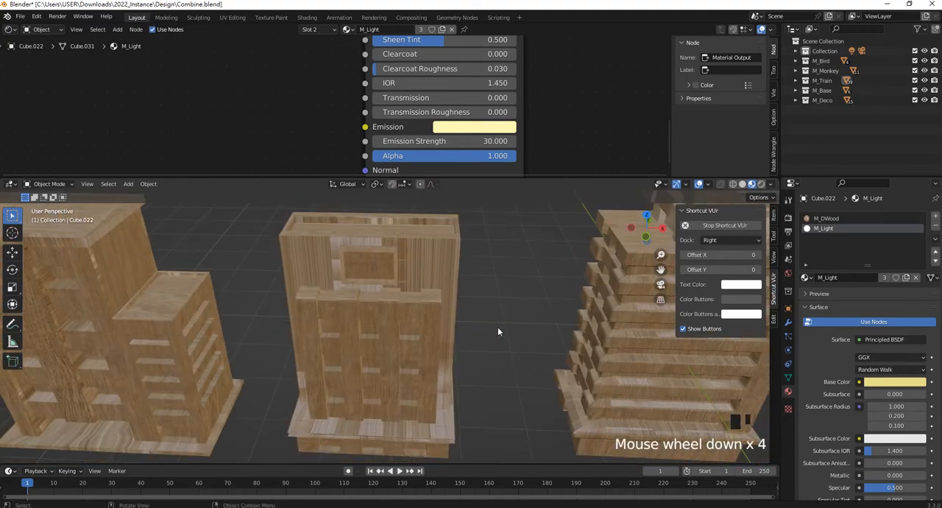
# - Select the middle building and all of its mesh geometry in Edit Mode
pyautogui.click(408, 280)
pyautogui.keyDown('shift'); pyautogui.moveTo(408, 280); pyautogui.dragTo(471, 260, button='middle'); pyautogui.keyUp('shift')
pyautogui.scroll(-2, 469, 274)
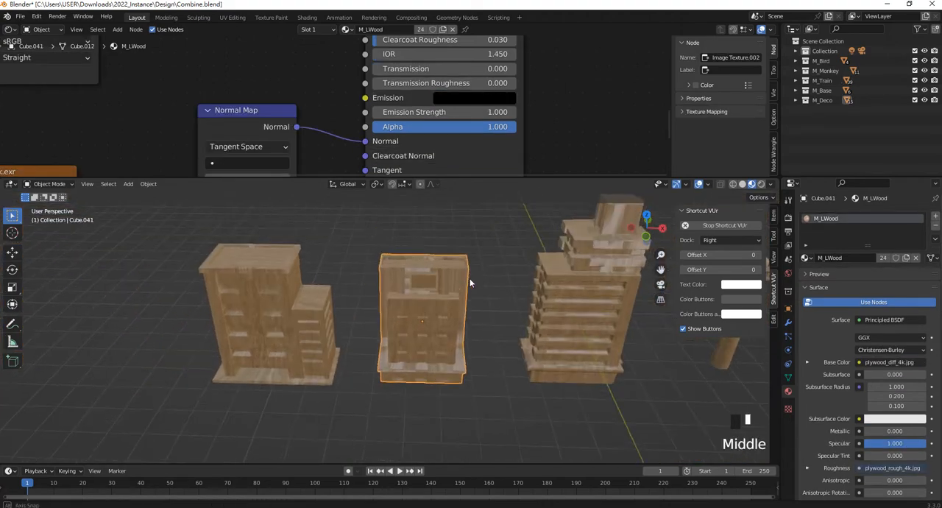
pyautogui.scroll(1, 434, 288)
pyautogui.keyDown('shift'); pyautogui.moveTo(457, 272); pyautogui.dragTo(396, 293, button='middle'); pyautogui.keyUp('shift')
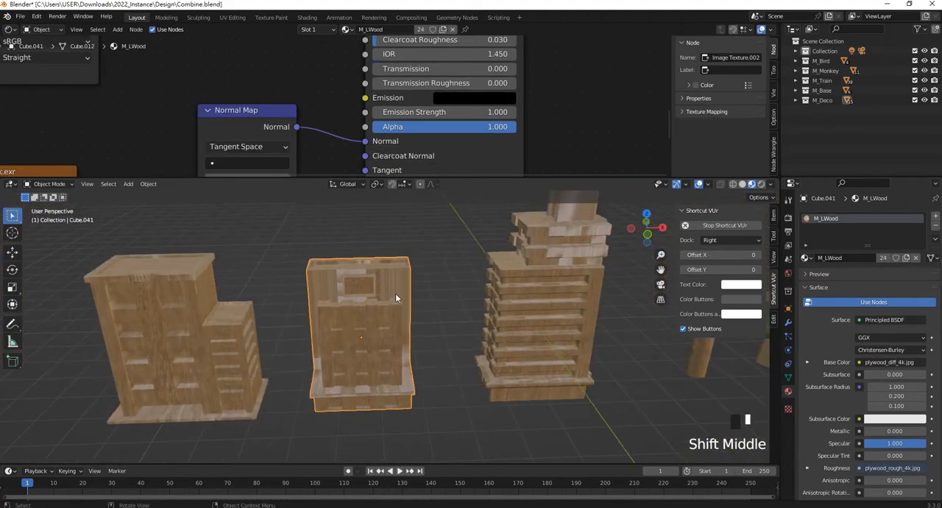
pyautogui.scroll(1, 393, 286)
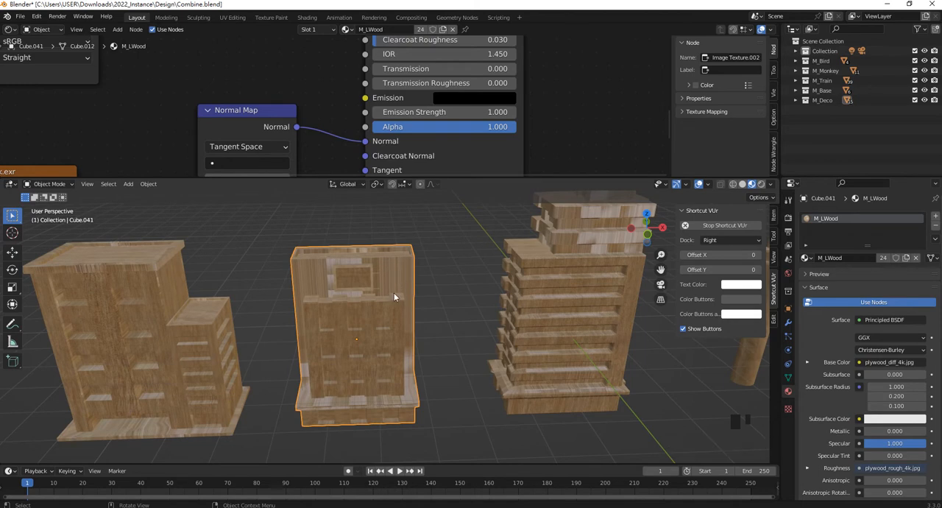
pyautogui.press('Tab')
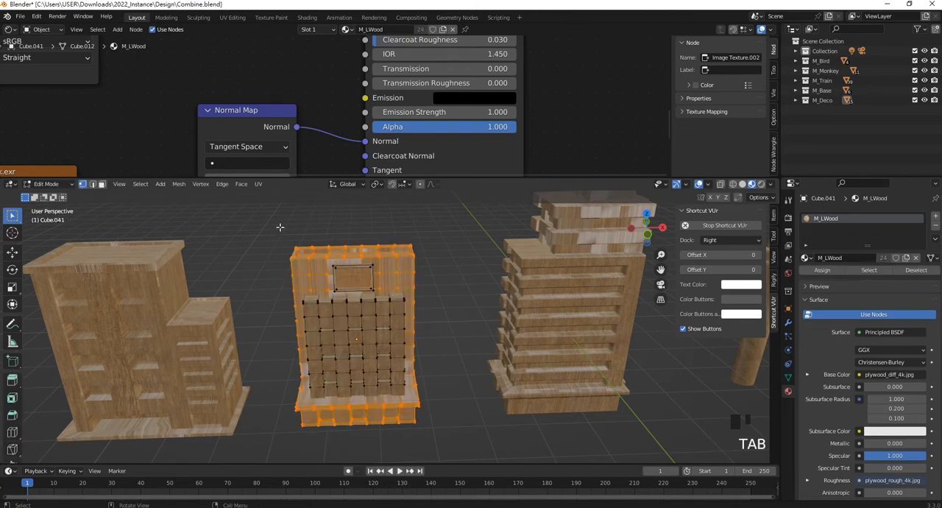
pyautogui.moveTo(263, 222); pyautogui.dragTo(482, 469)
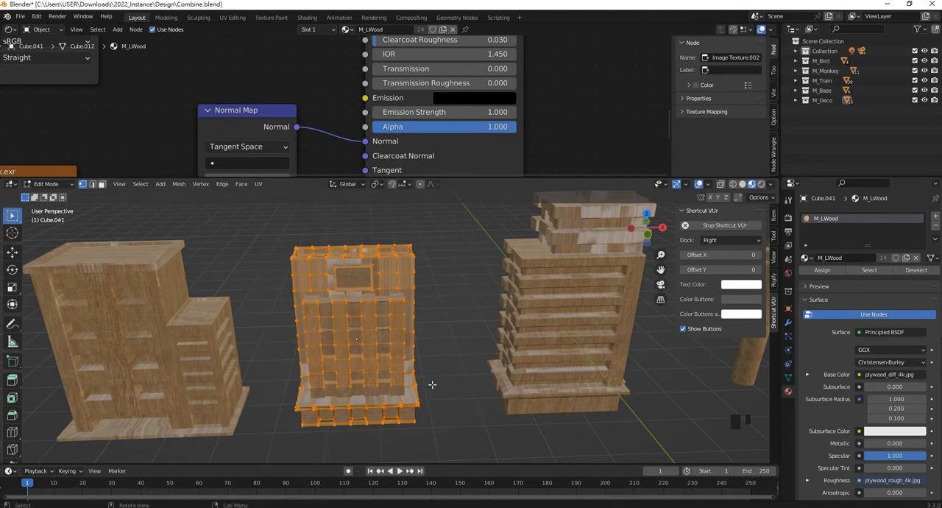
pyautogui.press('l')
pyautogui.press('l')
pyautogui.press('l')
pyautogui.press('l')
pyautogui.press('l')
pyautogui.press('l')
pyautogui.press('l')
pyautogui.press('l')
pyautogui.press('l')
pyautogui.press('l')
pyautogui.press('l')
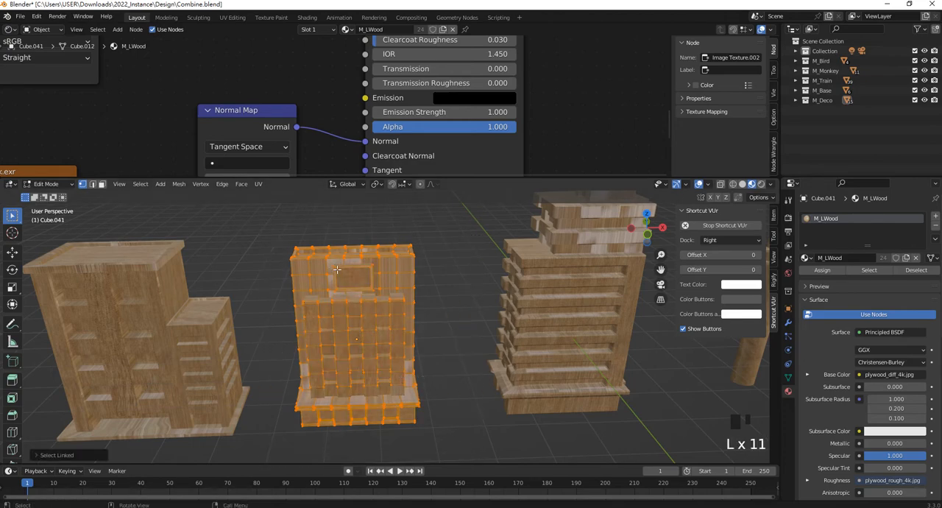
# - Switch to face selection and unwrap all faces of the middle building with Smart UV Project using the default settings
pyautogui.scroll(-3, 352, 276)
pyautogui.moveTo(352, 275); pyautogui.dragTo(379, 315, button='middle')
pyautogui.scroll(4, 449, 364)
pyautogui.scroll(1, 449, 364)
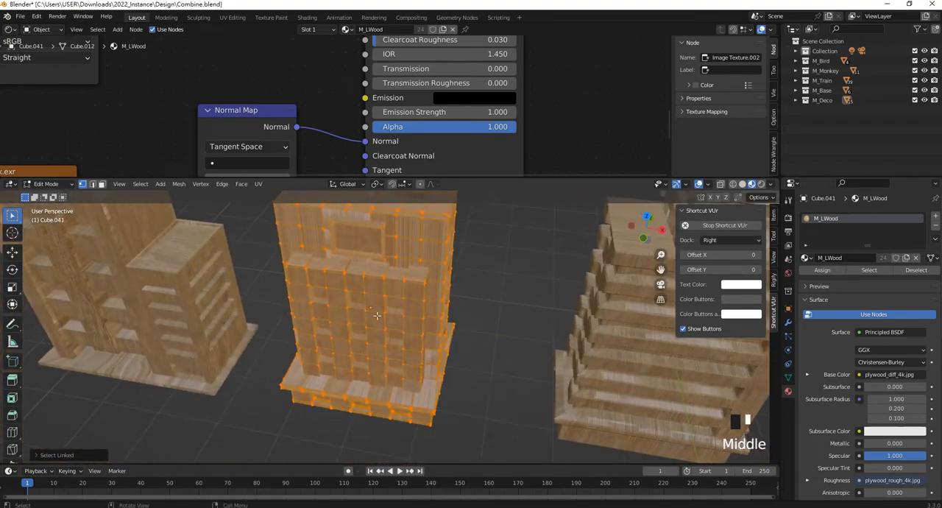
pyautogui.scroll(2, 379, 315)
pyautogui.scroll(-1, 390, 302)
pyautogui.rightClick(397, 288)
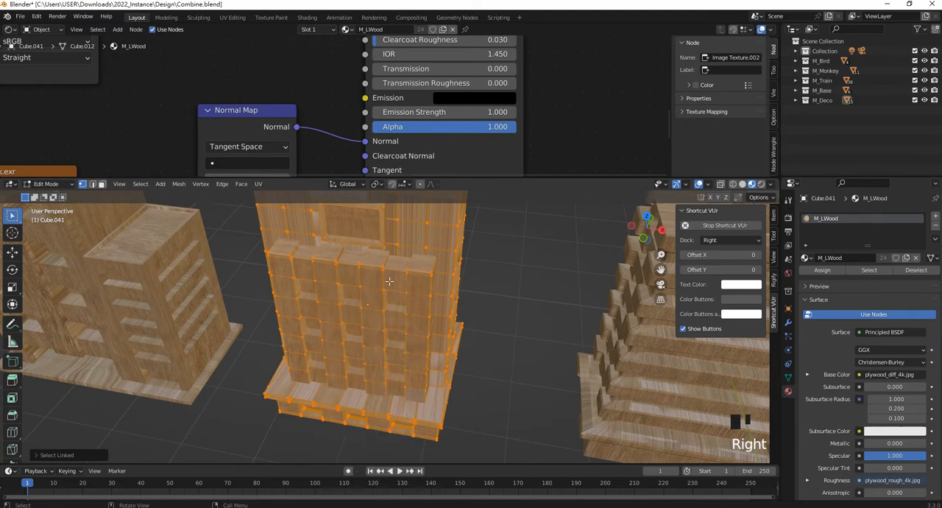
pyautogui.rightClick(368, 284)
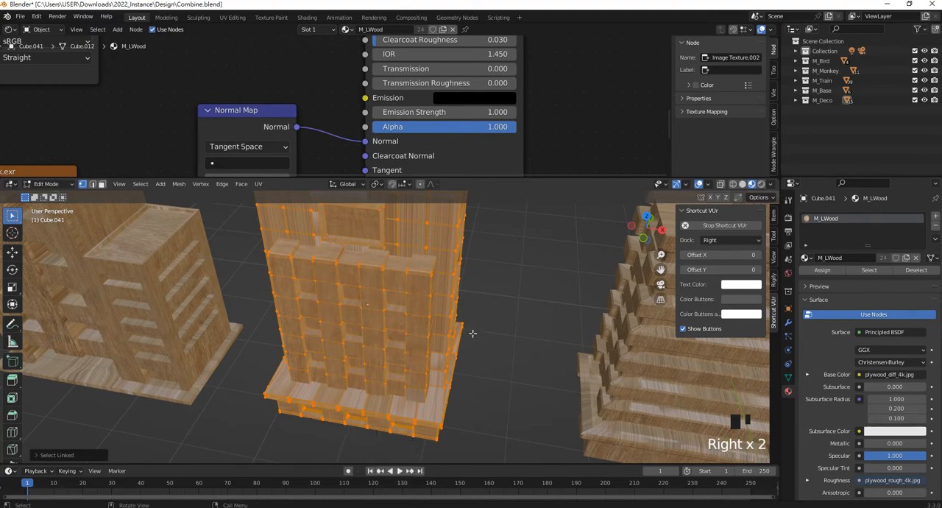
pyautogui.keyDown('shift'); pyautogui.moveTo(418, 324); pyautogui.dragTo(412, 242, button='middle'); pyautogui.keyUp('shift')
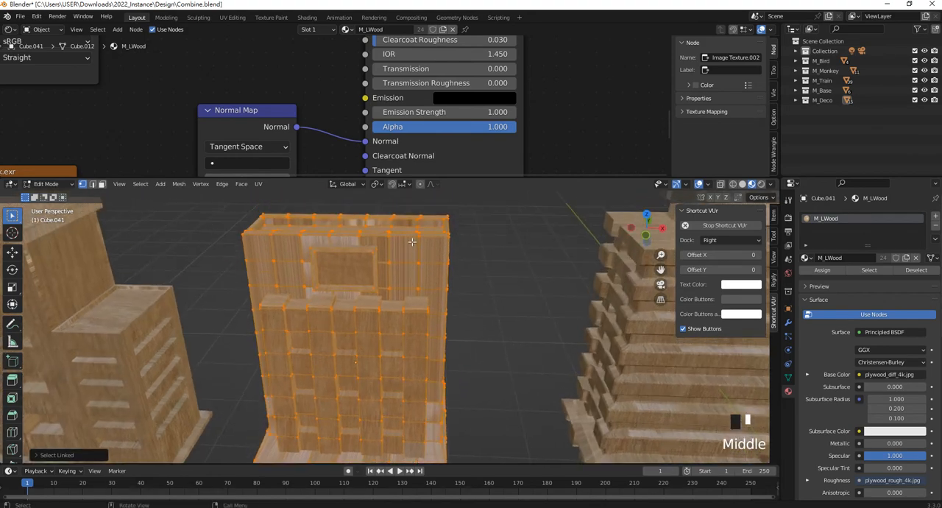
pyautogui.click(102, 184)
pyautogui.rightClick(394, 262)
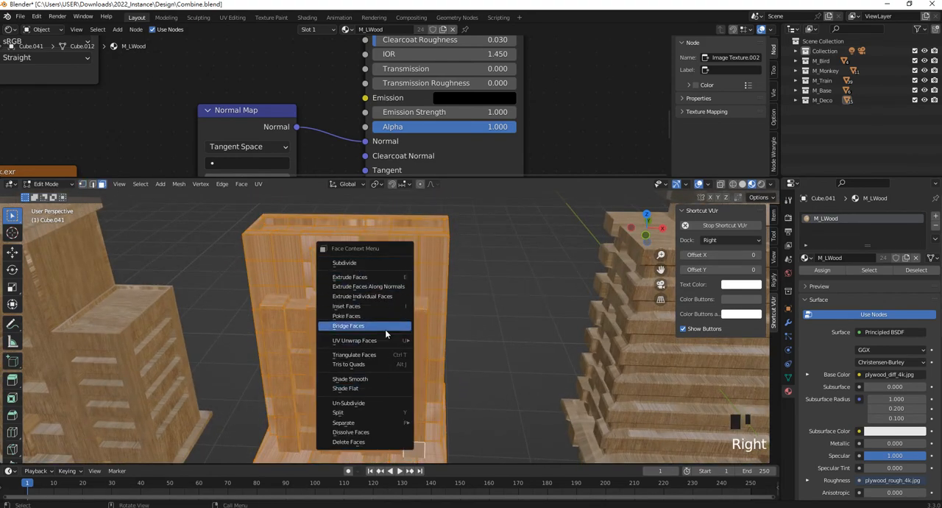
pyautogui.moveTo(380, 342)
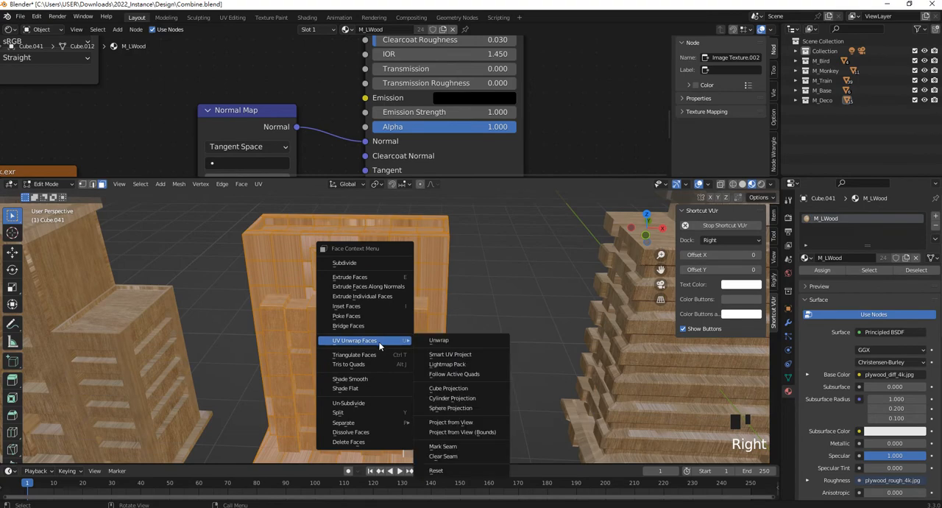
pyautogui.click(475, 354)
pyautogui.click(479, 433)
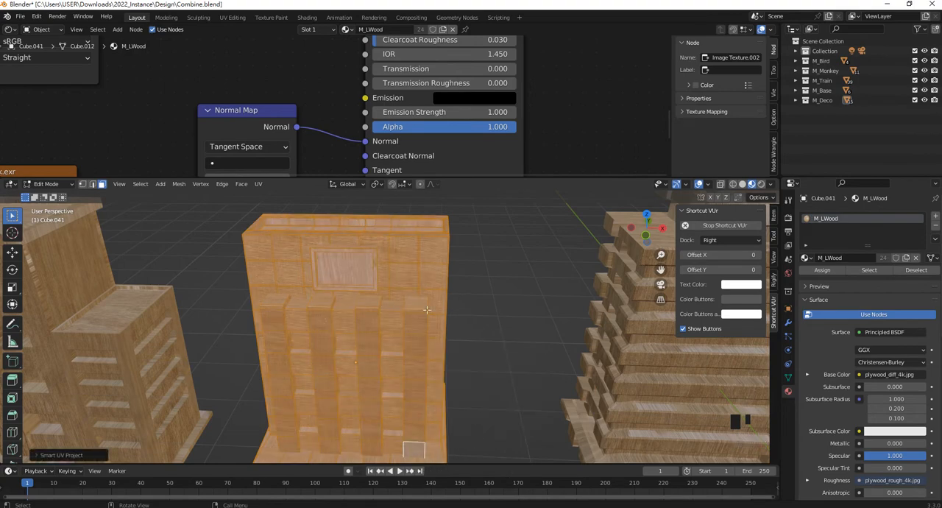
# - Examine the wood grain on the middle building's front, side and roof edge up close
pyautogui.scroll(6, 422, 304)
pyautogui.scroll(-7, 422, 304)
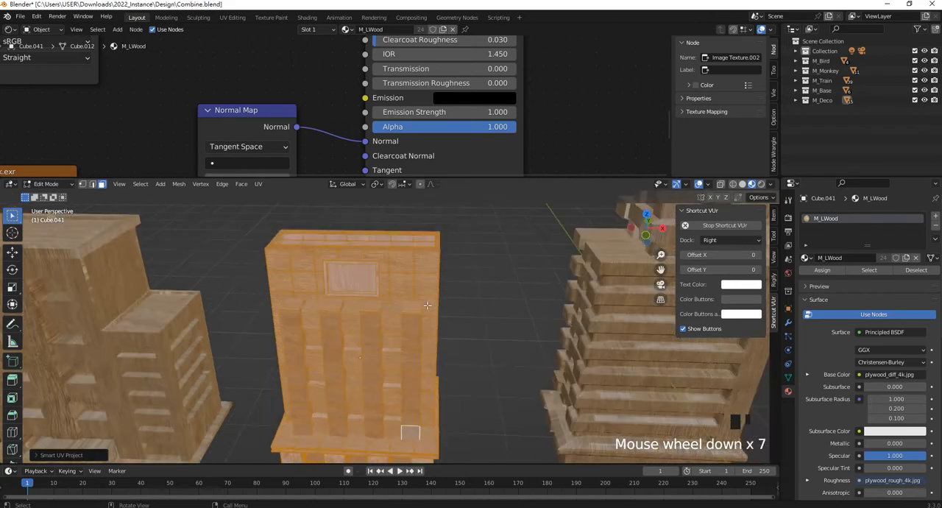
pyautogui.moveTo(422, 304); pyautogui.dragTo(484, 277, button='middle')
pyautogui.scroll(3, 483, 278)
pyautogui.scroll(1, 483, 277)
pyautogui.keyDown('shift'); pyautogui.scroll(1, 484, 277); pyautogui.keyUp('shift')
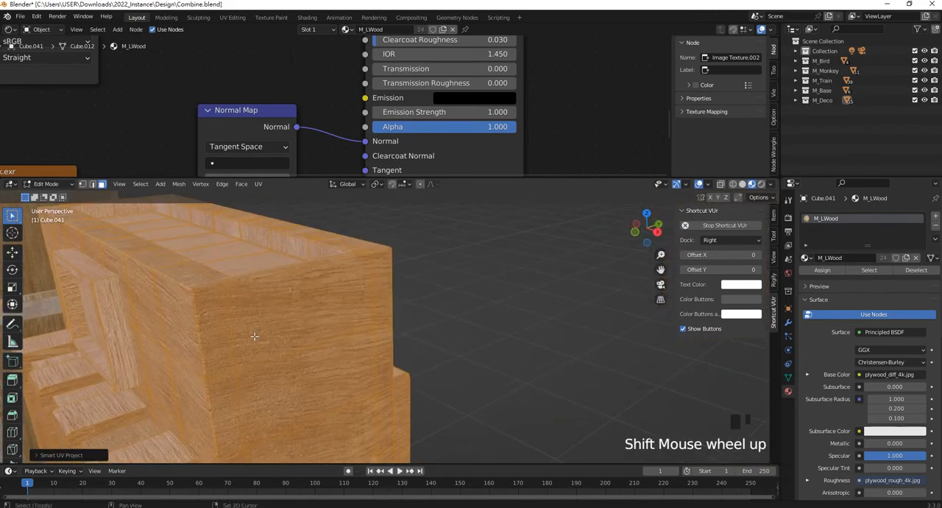
pyautogui.keyDown('shift'); pyautogui.moveTo(346, 321); pyautogui.dragTo(387, 351, button='middle'); pyautogui.keyUp('shift')
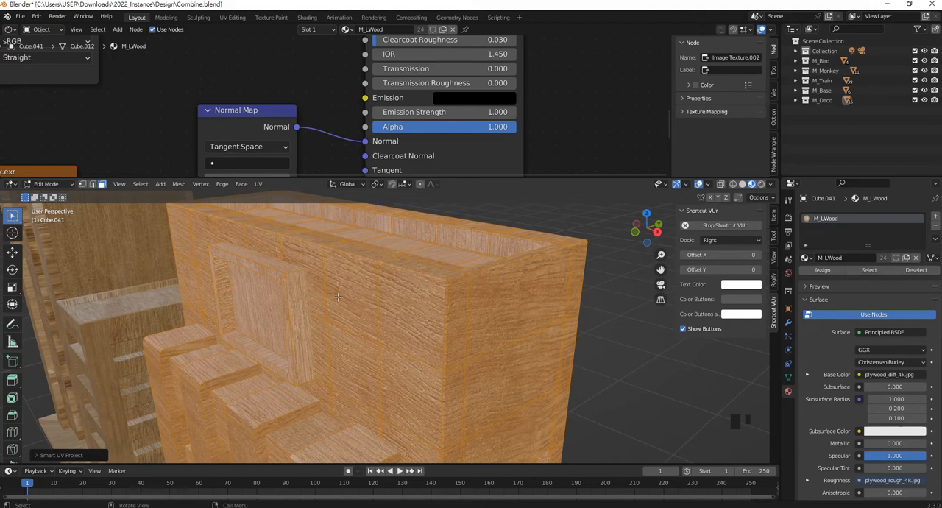
# - Check the remapped wood grain on the middle building's corner and front, and return it to Object Mode
pyautogui.scroll(2, 286, 301)
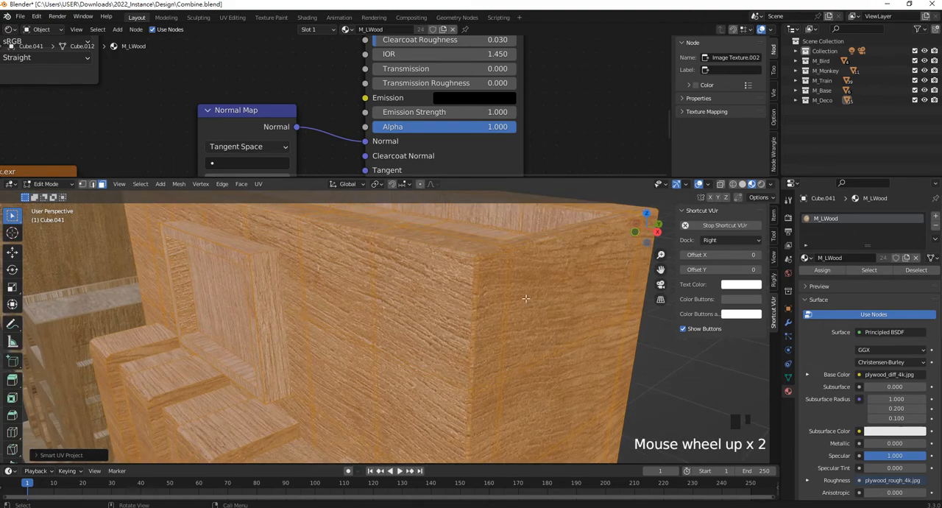
pyautogui.scroll(-7, 291, 306)
pyautogui.moveTo(291, 306); pyautogui.dragTo(413, 336, button='middle')
pyautogui.keyDown('shift'); pyautogui.moveTo(359, 372); pyautogui.dragTo(467, 288, button='middle'); pyautogui.keyUp('shift')
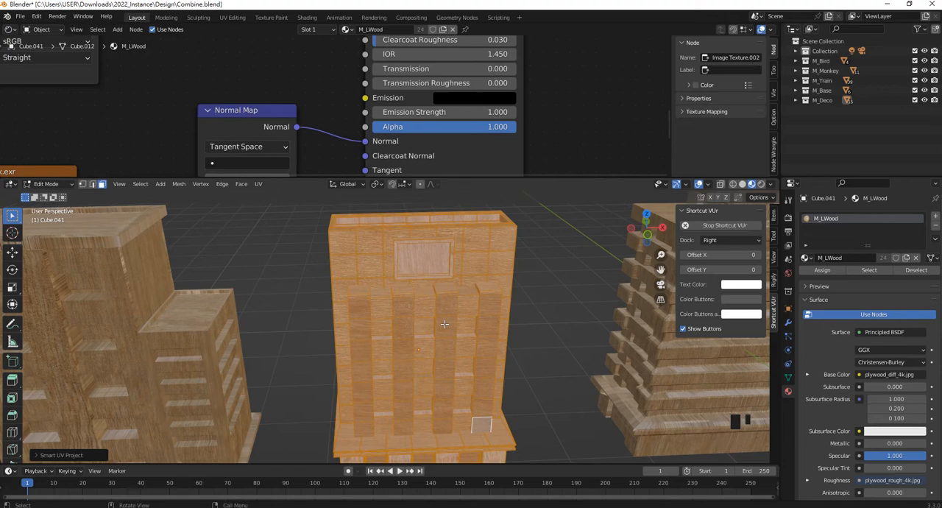
pyautogui.press('Tab')
# - Select the building with the lower side wing and open it in Edit Mode
pyautogui.scroll(-3, 442, 321)
pyautogui.keyDown('shift'); pyautogui.moveTo(442, 320); pyautogui.dragTo(485, 331, button='middle'); pyautogui.keyUp('shift')
pyautogui.scroll(2, 533, 355)
pyautogui.keyDown('shift'); pyautogui.click(532, 353); pyautogui.keyUp('shift')
pyautogui.keyDown('shift'); pyautogui.moveTo(532, 349); pyautogui.dragTo(422, 310, button='middle'); pyautogui.keyUp('shift')
pyautogui.scroll(-3, 442, 316)
pyautogui.scroll(2, 474, 324)
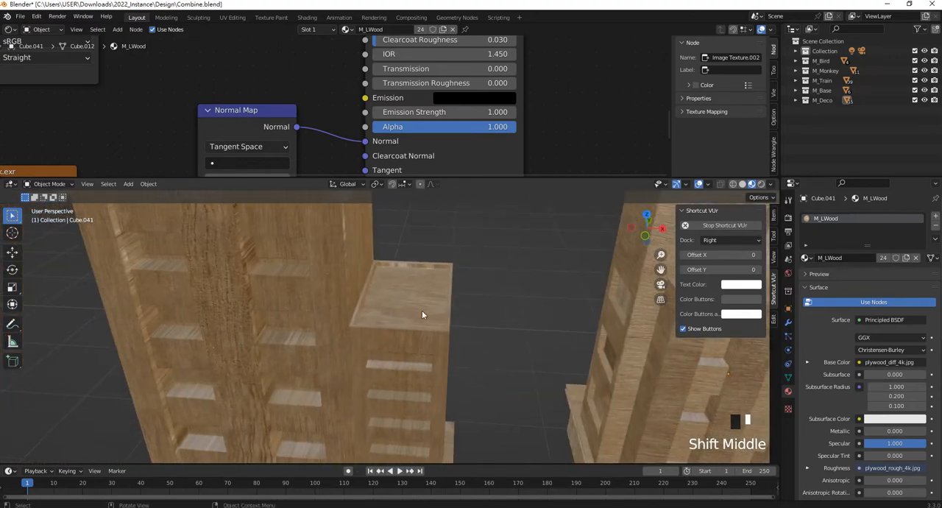
pyautogui.scroll(-4, 422, 310)
pyautogui.keyDown('shift'); pyautogui.moveTo(359, 324); pyautogui.dragTo(406, 321, button='middle'); pyautogui.keyUp('shift')
pyautogui.press('Tab')
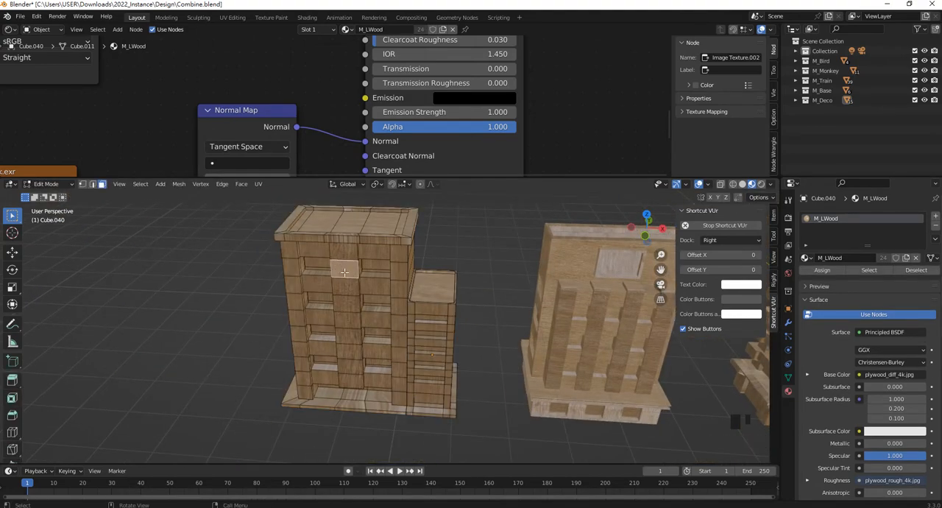
# - Select all linked geometry of the side-wing building, including its main block, wing and base slab
pyautogui.press('l')
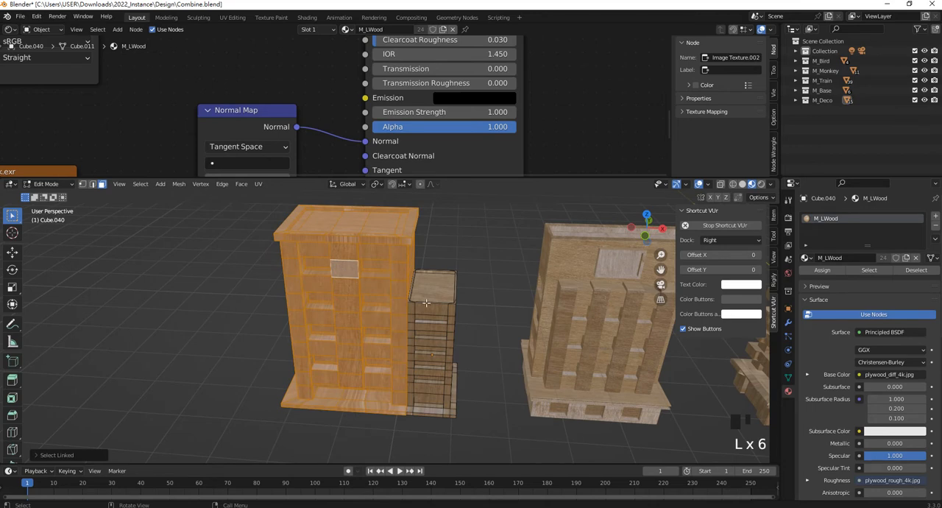
pyautogui.keyDown('shift'); pyautogui.click(430, 312); pyautogui.keyUp('shift')
pyautogui.keyDown('shift'); pyautogui.moveTo(482, 396); pyautogui.dragTo(434, 287); pyautogui.keyUp('shift')
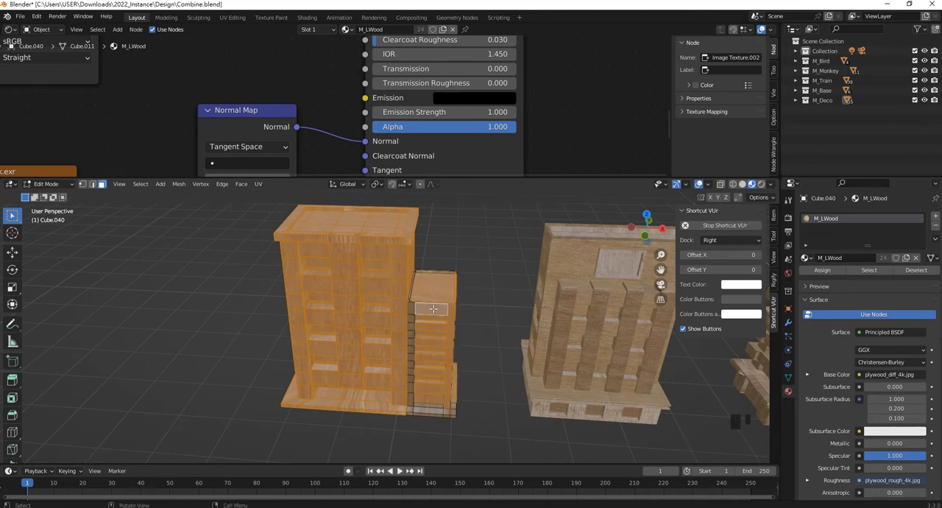
pyautogui.press('l')
pyautogui.press('l')
pyautogui.press('l')
pyautogui.press('l')
# - Unwrap the side-wing building's faces with Smart UV Project using the default settings and return to Object Mode
pyautogui.rightClick(393, 283)
pyautogui.moveTo(389, 280)
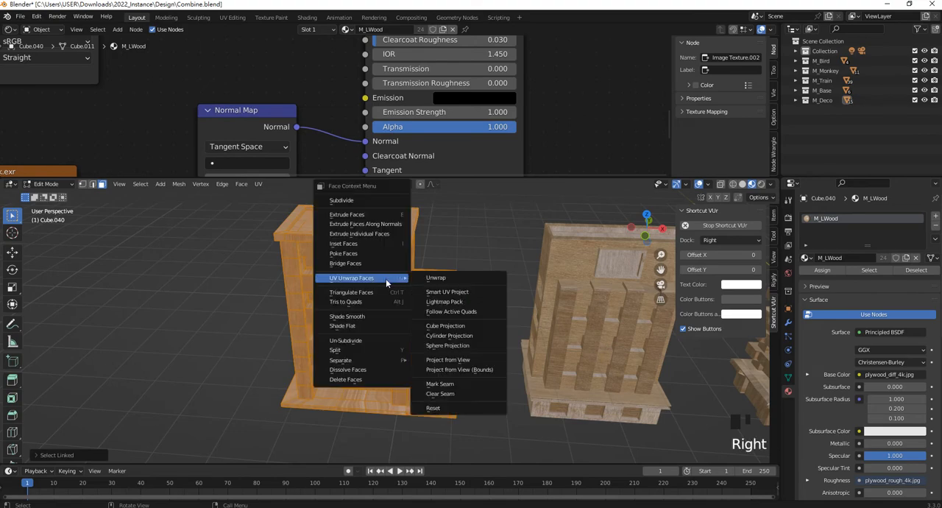
pyautogui.click(463, 292)
pyautogui.click(460, 370)
pyautogui.scroll(-3, 395, 306)
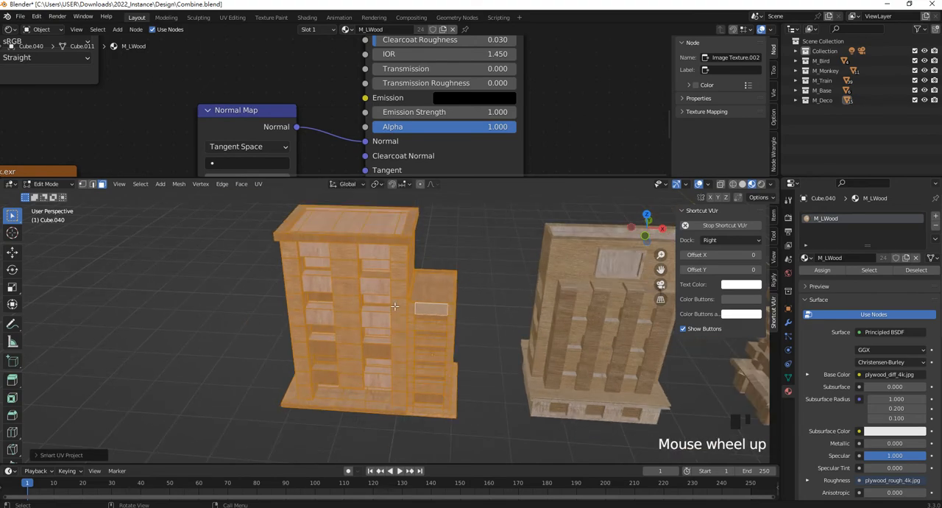
pyautogui.scroll(5, 396, 306)
pyautogui.press('Tab')
# - Open the tall stepped building in Edit Mode and select all of its linked geometry
pyautogui.scroll(-9, 391, 307)
pyautogui.keyDown('shift'); pyautogui.moveTo(373, 313); pyautogui.dragTo(402, 342, button='middle'); pyautogui.keyUp('shift')
pyautogui.scroll(3, 357, 290)
pyautogui.click(358, 282)
pyautogui.press('Tab')
pyautogui.scroll(5, 453, 281)
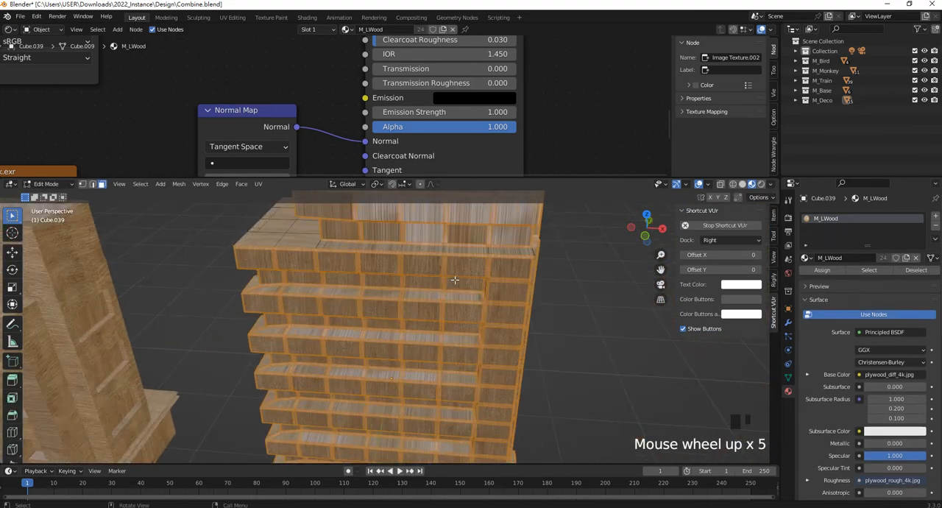
pyautogui.press('l')
pyautogui.scroll(-5, 435, 316)
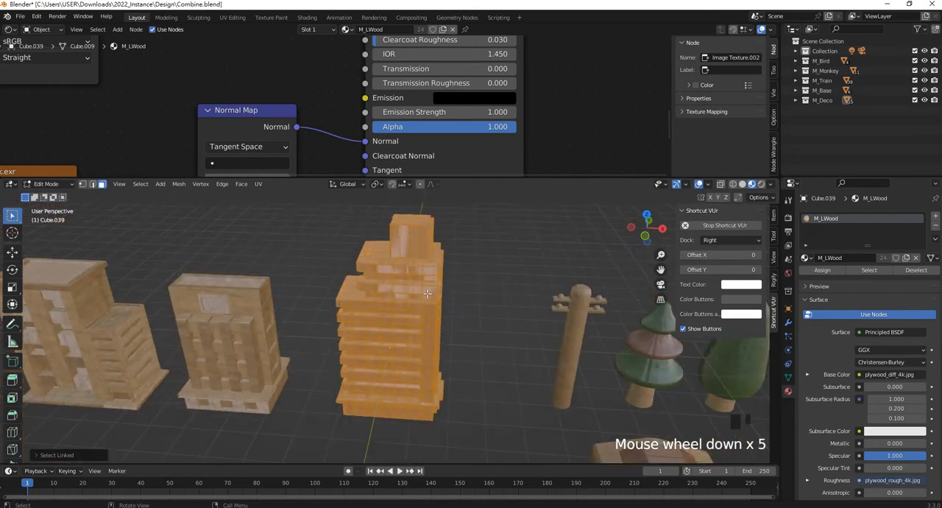
pyautogui.scroll(2, 435, 316)
# - Unwrap the stepped building with Smart UV Project at a 66° angle limit and 0.000 island margin, and return to Object Mode
pyautogui.rightClick(401, 357)
pyautogui.moveTo(411, 299)
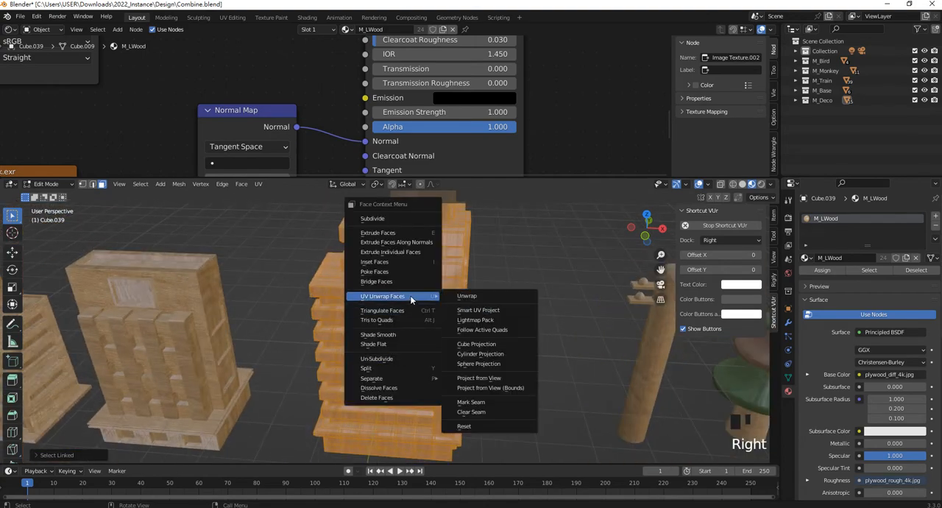
pyautogui.click(500, 311)
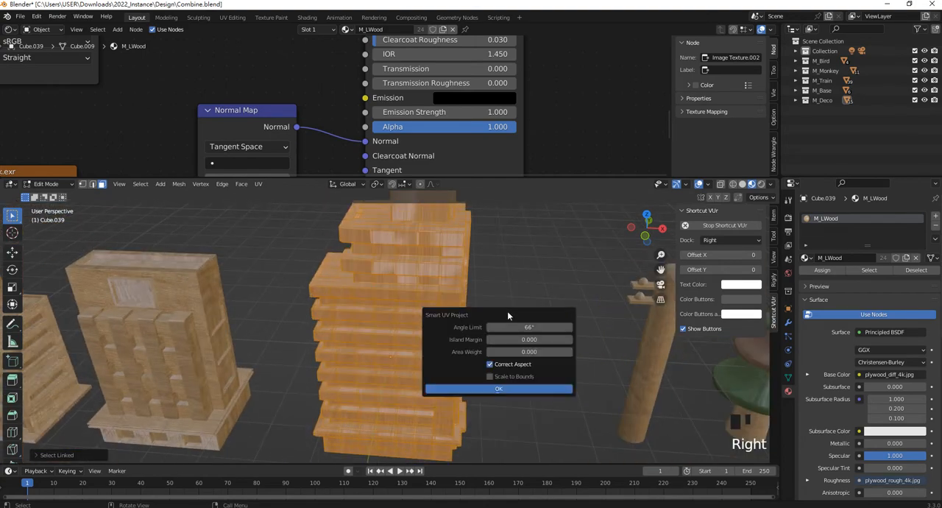
pyautogui.click(520, 389)
pyautogui.press('Tab')
# - Go back to the side-wing building and open it in Edit Mode
pyautogui.scroll(-4, 467, 326)
pyautogui.keyDown('shift'); pyautogui.moveTo(426, 301); pyautogui.dragTo(265, 327, button='middle'); pyautogui.keyUp('shift')
pyautogui.scroll(4, 388, 308)
pyautogui.moveTo(389, 308); pyautogui.dragTo(424, 316, button='middle')
pyautogui.scroll(4, 379, 287)
pyautogui.click(424, 318)
pyautogui.press('Tab')
# - Select all faces of the main block's roof rim in a front wireframe view
pyautogui.click(465, 320)
pyautogui.scroll(3, 461, 319)
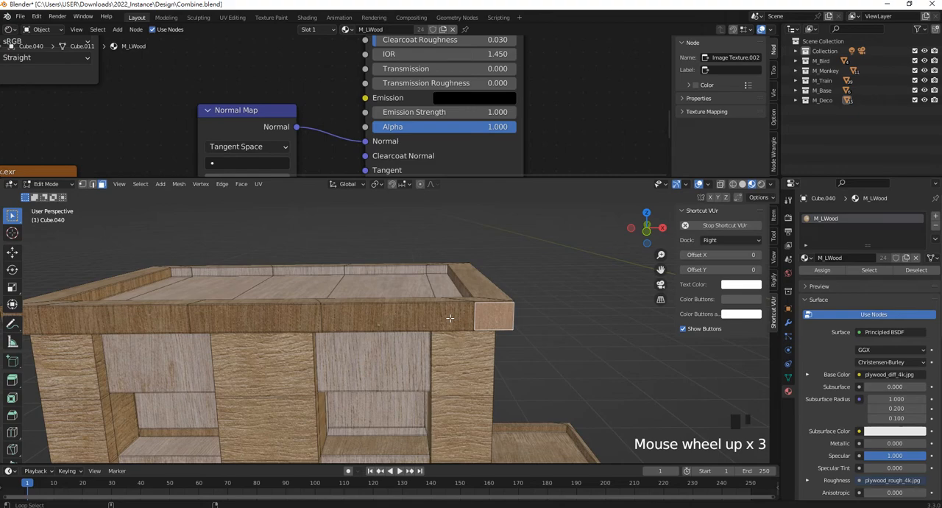
pyautogui.keyDown('alt'); pyautogui.keyDown('shift'); pyautogui.click(450, 318); pyautogui.keyUp('shift'); pyautogui.keyUp('alt')
pyautogui.moveTo(455, 307); pyautogui.dragTo(460, 296, button='middle')
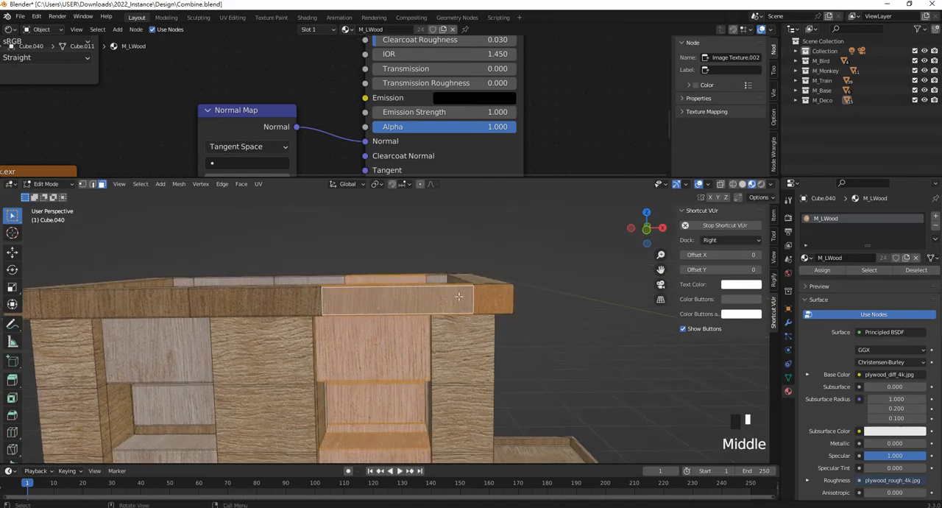
pyautogui.press('KP_1')
pyautogui.click(682, 219)
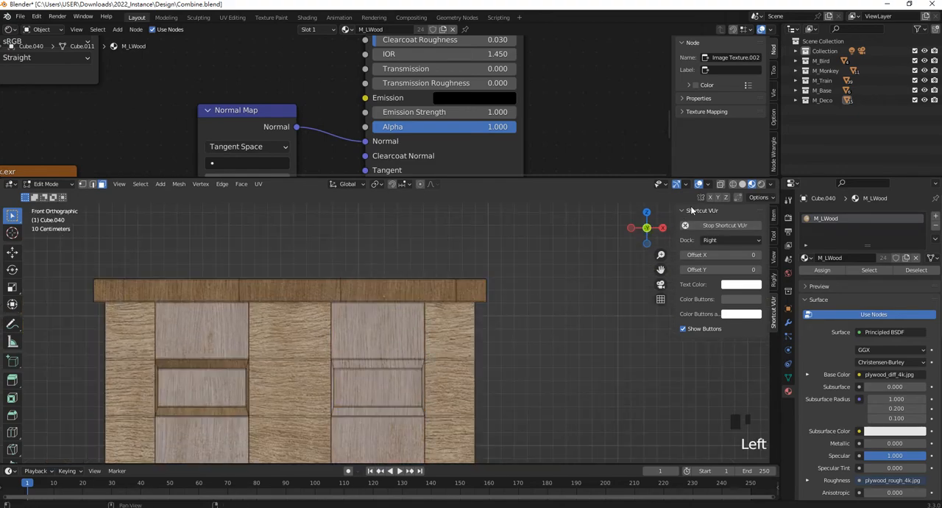
pyautogui.click(732, 185)
pyautogui.moveTo(74, 258); pyautogui.dragTo(541, 302)
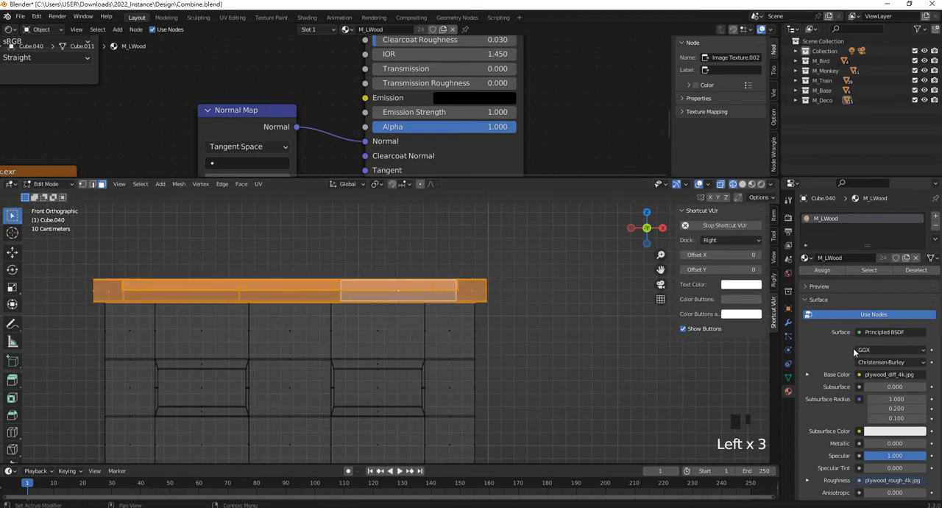
# - Add a second material slot with M_DWood and assign it to the selected roof rim
pyautogui.click(936, 218)
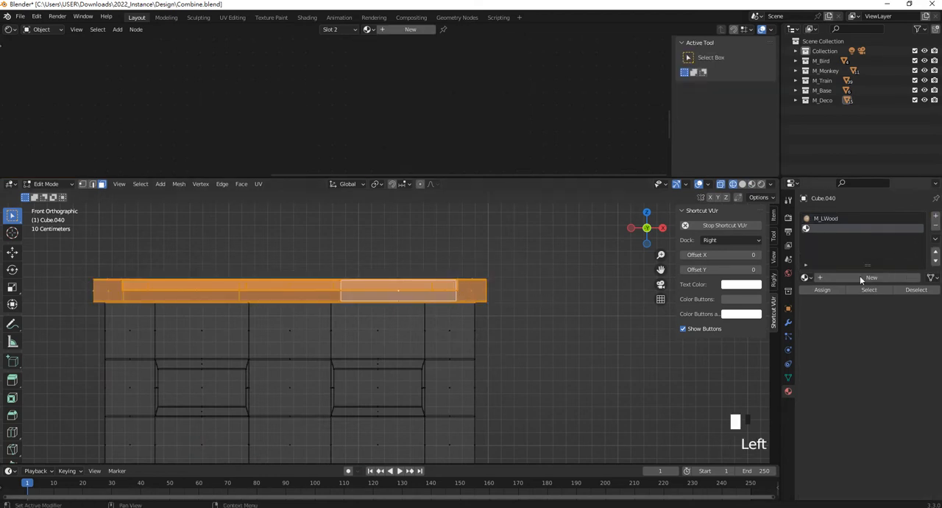
pyautogui.click(805, 276)
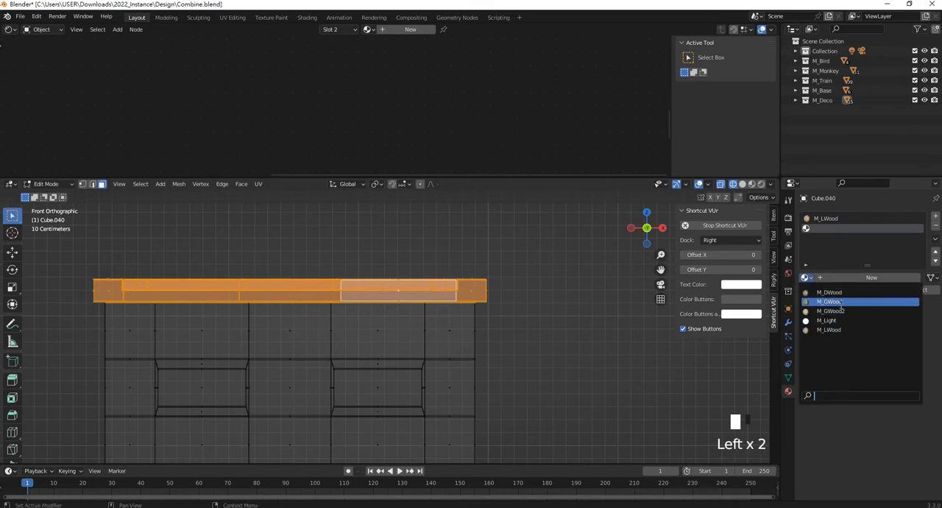
pyautogui.click(840, 293)
pyautogui.click(829, 292)
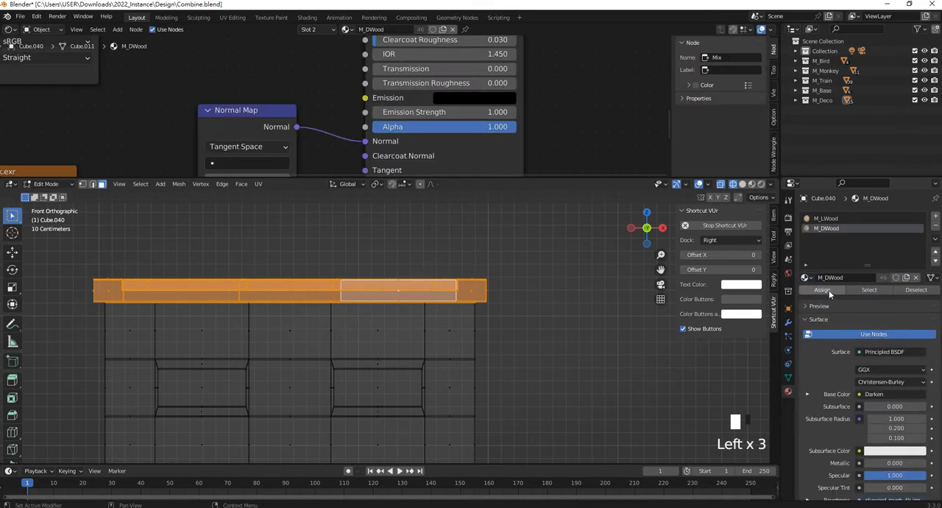
# - Select the side-wing building's whole base slab, assign M_DWood to it, and return to Object Mode
pyautogui.scroll(-4, 454, 373)
pyautogui.keyDown('shift'); pyautogui.moveTo(454, 374); pyautogui.dragTo(471, 243, button='middle'); pyautogui.keyUp('shift')
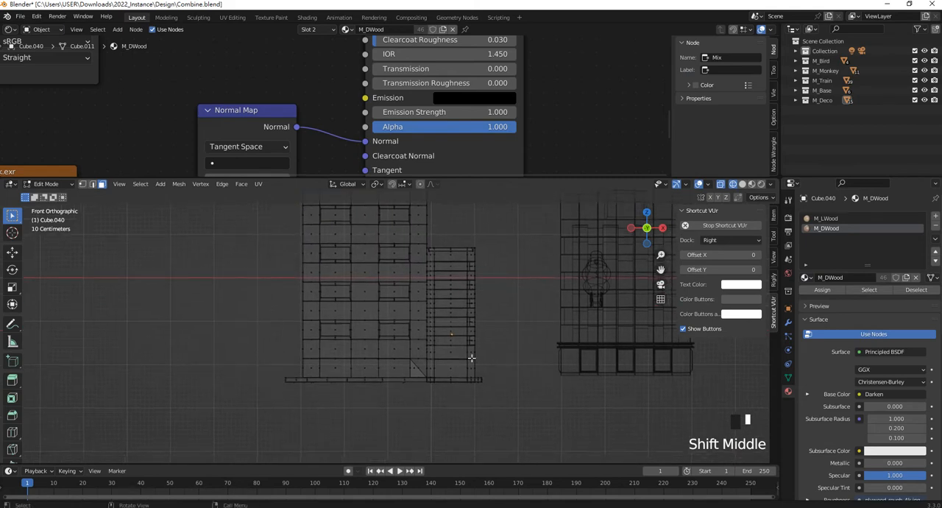
pyautogui.scroll(4, 501, 415)
pyautogui.moveTo(163, 427); pyautogui.dragTo(623, 455)
pyautogui.click(835, 289)
pyautogui.click(835, 289)
pyautogui.scroll(-7, 520, 313)
pyautogui.scroll(2, 434, 338)
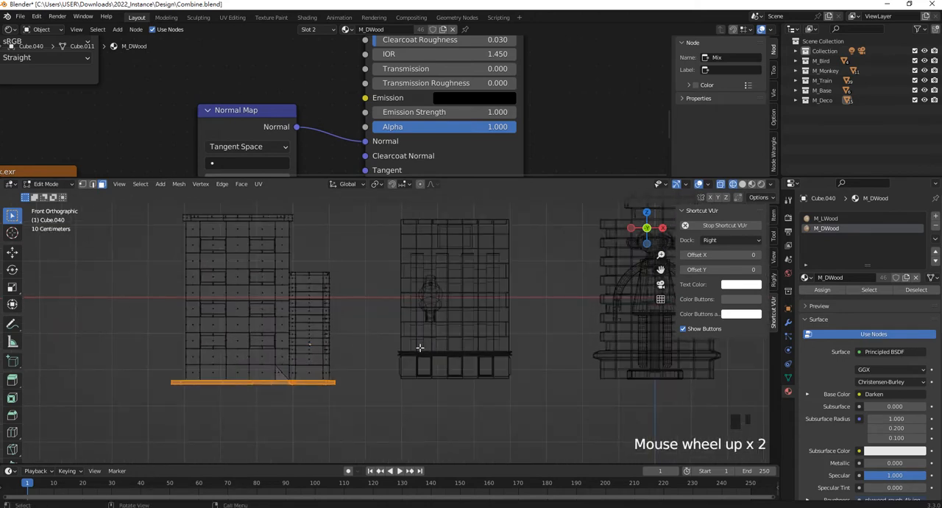
pyautogui.press('Tab')
# - Switch to Material Preview and examine the dark wood trim on the side-wing building
pyautogui.press('z')
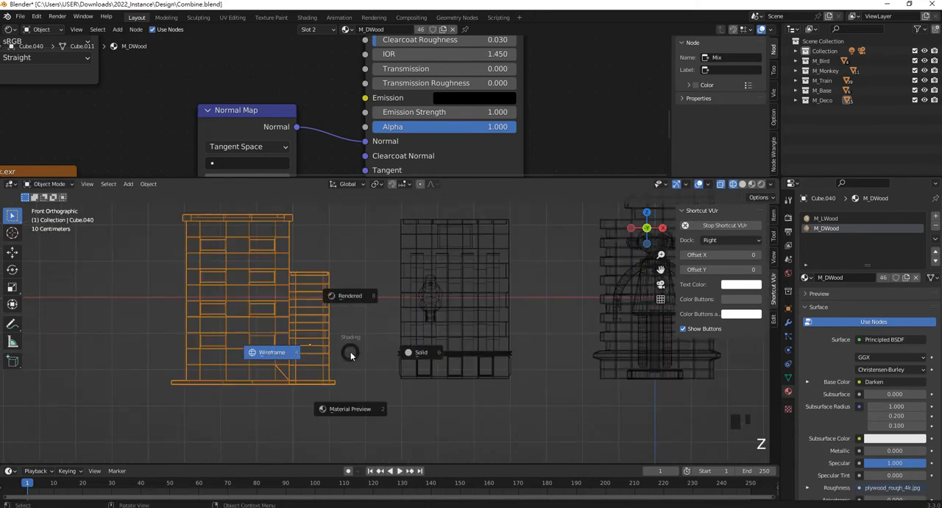
pyautogui.click(370, 414)
pyautogui.moveTo(333, 315); pyautogui.dragTo(339, 316, button='middle')
pyautogui.scroll(1, 304, 401)
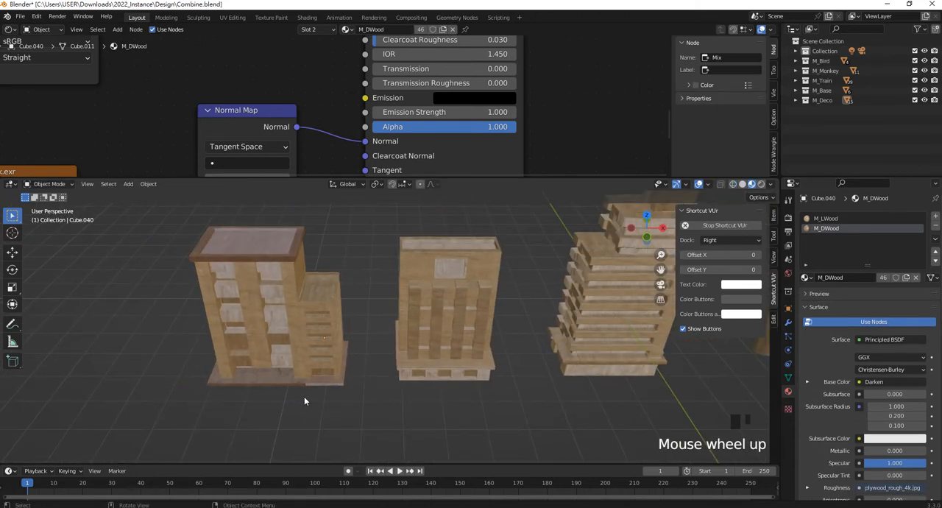
pyautogui.scroll(4, 304, 401)
pyautogui.moveTo(296, 433); pyautogui.dragTo(452, 277, button='middle')
pyautogui.scroll(-2, 296, 386)
# - Select the tall stepped building and open it in Edit Mode
pyautogui.click(447, 271)
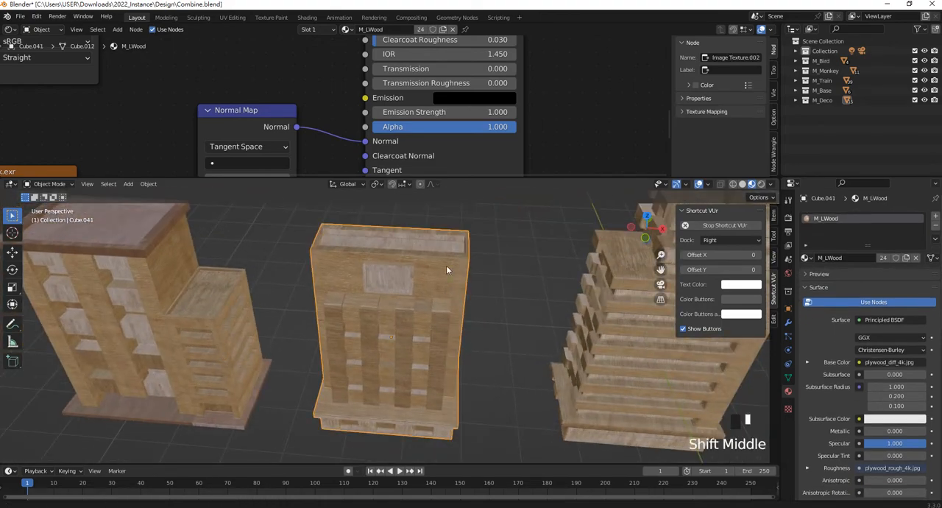
pyautogui.scroll(-5, 437, 319)
pyautogui.keyDown('shift'); pyautogui.moveTo(446, 315); pyautogui.dragTo(423, 284, button='middle'); pyautogui.keyUp('shift')
pyautogui.scroll(4, 462, 251)
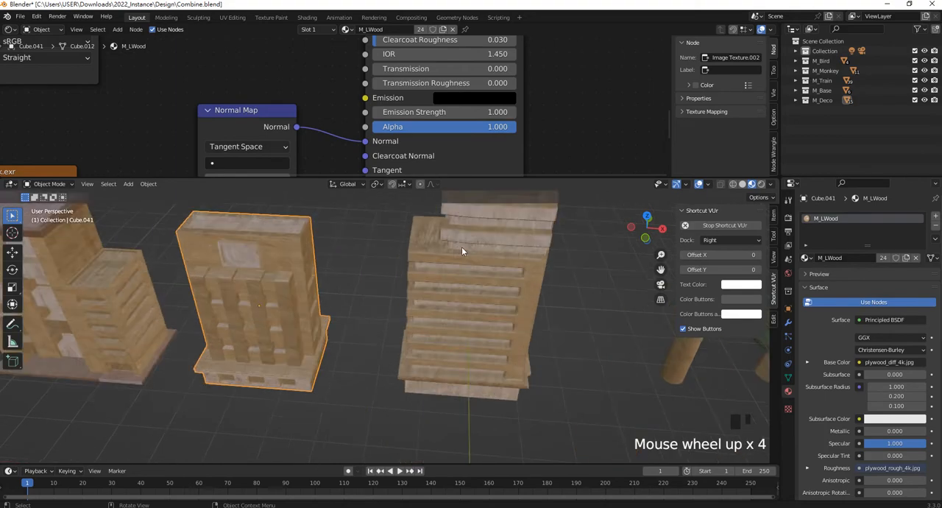
pyautogui.moveTo(462, 251); pyautogui.dragTo(423, 321, button='middle')
pyautogui.click(414, 341)
pyautogui.scroll(2, 479, 267)
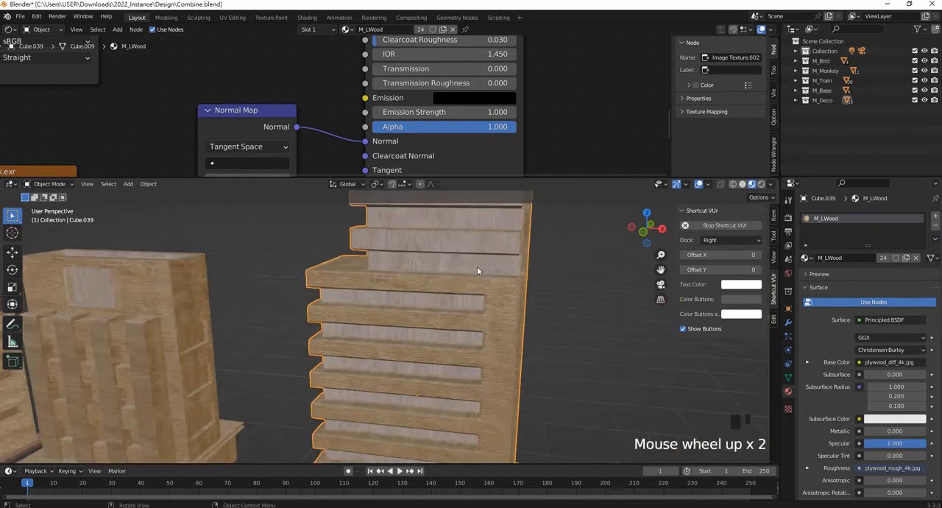
pyautogui.keyDown('shift'); pyautogui.moveTo(480, 267); pyautogui.dragTo(425, 380, button='middle'); pyautogui.keyUp('shift')
pyautogui.press('Tab')
# - Switch to a front wireframe view and select the stepped building's base ledge and top block
pyautogui.moveTo(439, 328); pyautogui.dragTo(559, 294, button='middle')
pyautogui.click(734, 186)
pyautogui.moveTo(530, 295)
pyautogui.mouseDown()
pyautogui.moveTo(335, 206)
pyautogui.moveTo(340, 212)
pyautogui.mouseUp()
pyautogui.keyDown('shift'); pyautogui.moveTo(426, 276); pyautogui.dragTo(437, 288, button='middle'); pyautogui.keyUp('shift')
pyautogui.scroll(3, 418, 337)
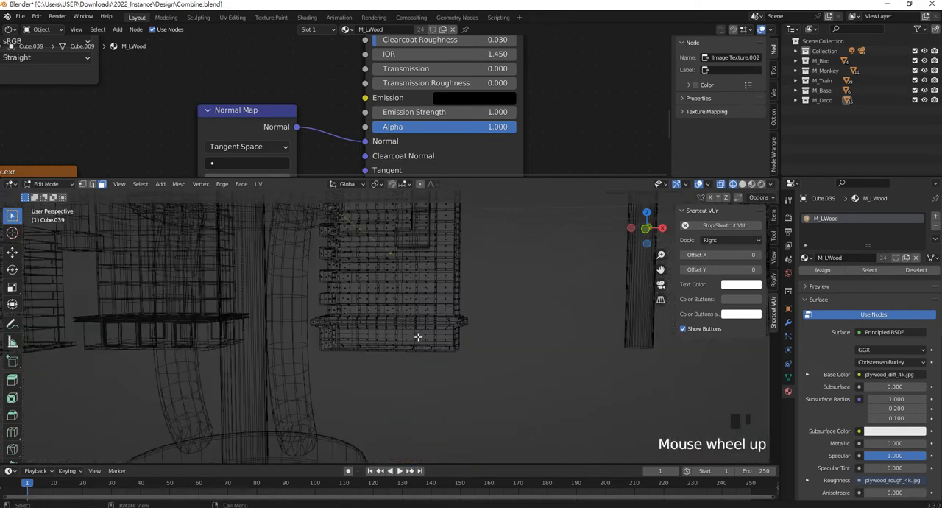
pyautogui.press('KP_1')
pyautogui.scroll(6, 396, 359)
pyautogui.scroll(1, 338, 303)
pyautogui.keyDown('shift'); pyautogui.moveTo(233, 286); pyautogui.dragTo(610, 318); pyautogui.keyUp('shift')
pyautogui.scroll(-4, 610, 317)
pyautogui.keyDown('shift'); pyautogui.moveTo(589, 256); pyautogui.dragTo(447, 338, button='middle'); pyautogui.keyUp('shift')
pyautogui.scroll(3, 340, 292)
# - Extend the selection to every projecting floor band on the stepped building's main body
pyautogui.keyDown('shift'); pyautogui.moveTo(340, 260); pyautogui.dragTo(343, 336, button='middle'); pyautogui.keyUp('shift')
pyautogui.scroll(1, 343, 337)
pyautogui.keyDown('shift'); pyautogui.moveTo(233, 266); pyautogui.dragTo(571, 299); pyautogui.keyUp('shift')
pyautogui.keyDown('shift'); pyautogui.moveTo(357, 315); pyautogui.dragTo(352, 291, button='middle'); pyautogui.keyUp('shift')
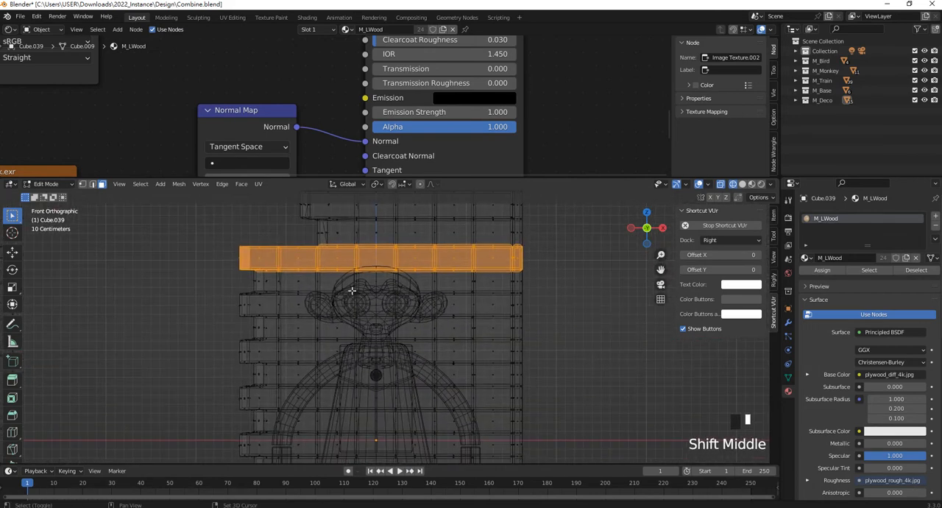
pyautogui.keyDown('shift'); pyautogui.moveTo(227, 289); pyautogui.dragTo(578, 324); pyautogui.keyUp('shift')
pyautogui.keyDown('shift'); pyautogui.moveTo(369, 340); pyautogui.dragTo(357, 283, button='middle'); pyautogui.keyUp('shift')
pyautogui.keyDown('shift'); pyautogui.moveTo(213, 280); pyautogui.dragTo(561, 313); pyautogui.keyUp('shift')
pyautogui.keyDown('shift'); pyautogui.moveTo(403, 343); pyautogui.dragTo(401, 305, button='middle'); pyautogui.keyUp('shift')
pyautogui.keyDown('shift'); pyautogui.moveTo(207, 284); pyautogui.dragTo(564, 324); pyautogui.keyUp('shift')
pyautogui.keyDown('shift'); pyautogui.moveTo(193, 333); pyautogui.dragTo(561, 368); pyautogui.keyUp('shift')
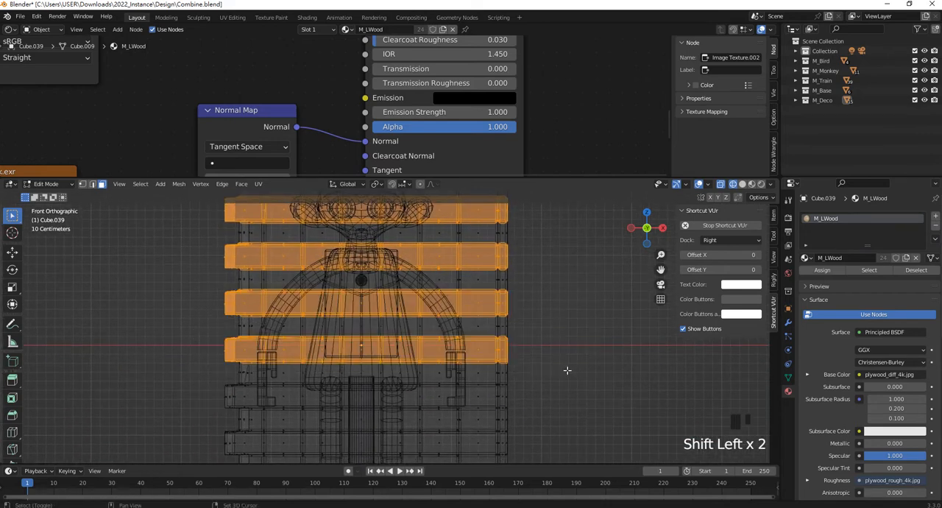
pyautogui.keyDown('shift'); pyautogui.moveTo(287, 395); pyautogui.dragTo(297, 331, button='middle'); pyautogui.keyUp('shift')
pyautogui.keyDown('shift'); pyautogui.moveTo(218, 317); pyautogui.dragTo(582, 352); pyautogui.keyUp('shift')
pyautogui.keyDown('shift'); pyautogui.moveTo(190, 358); pyautogui.dragTo(594, 404); pyautogui.keyUp('shift')
pyautogui.keyDown('shift'); pyautogui.moveTo(554, 347); pyautogui.dragTo(558, 387, button='middle'); pyautogui.keyUp('shift')
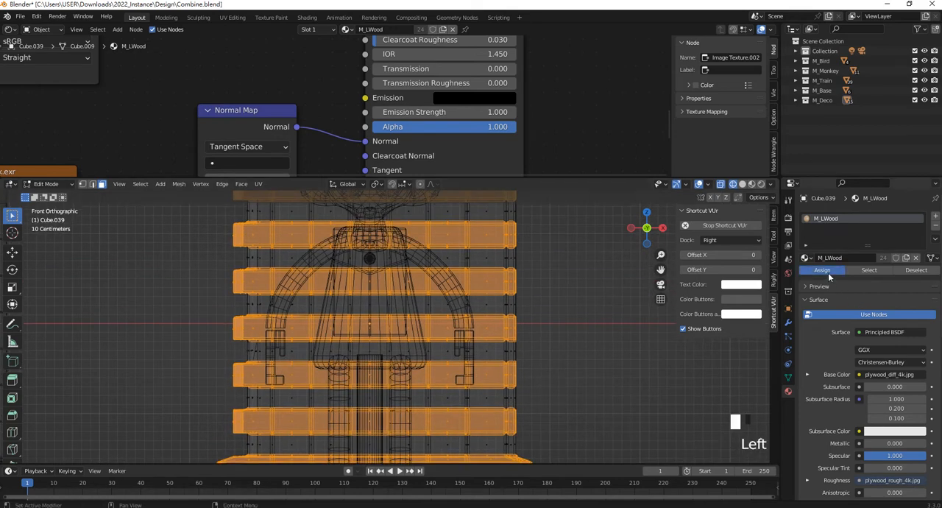
# - Add a second material slot with M_DWood, assign it to the selected bands, ledge and top block, and return to Object Mode
pyautogui.click(935, 215)
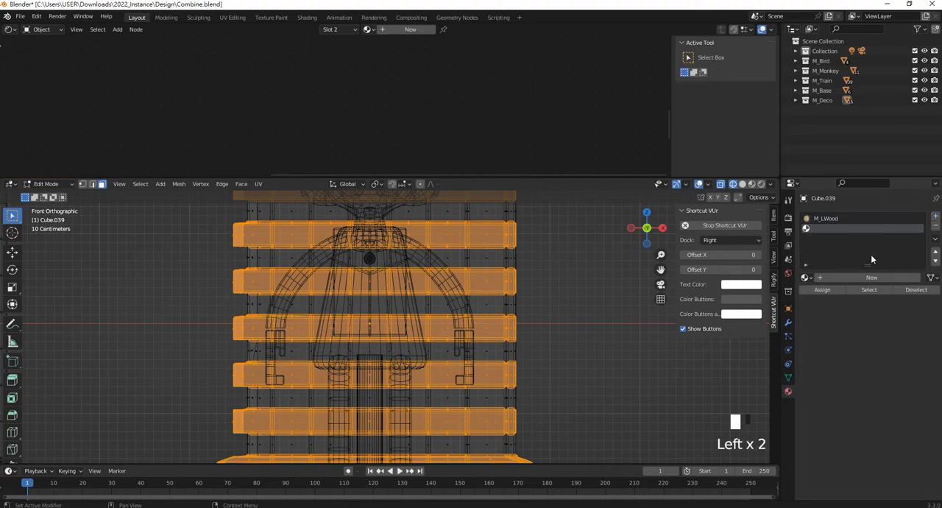
pyautogui.click(806, 278)
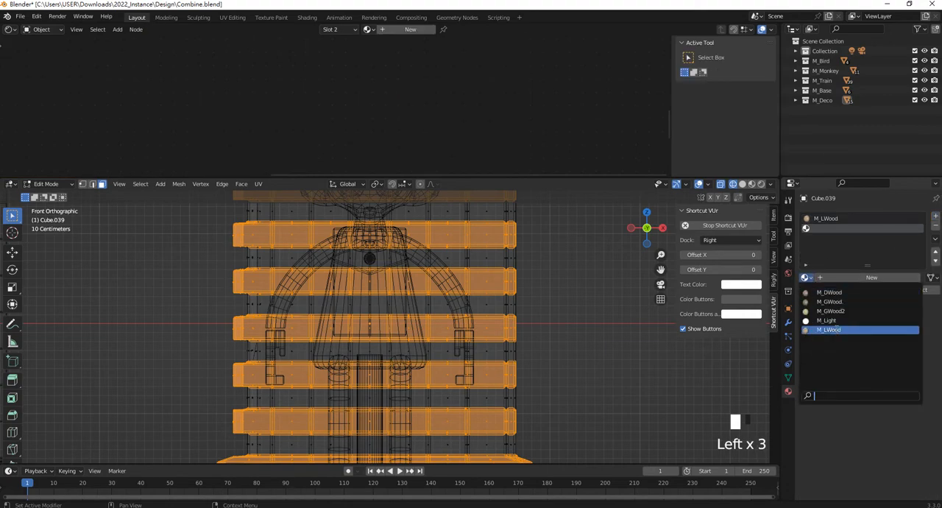
pyautogui.click(830, 292)
pyautogui.scroll(1, 501, 322)
pyautogui.scroll(-3, 442, 318)
pyautogui.keyDown('shift'); pyautogui.moveTo(354, 315); pyautogui.dragTo(497, 307, button='middle'); pyautogui.keyUp('shift')
pyautogui.scroll(-2, 482, 323)
pyautogui.press('Tab')
pyautogui.scroll(-2, 530, 346)
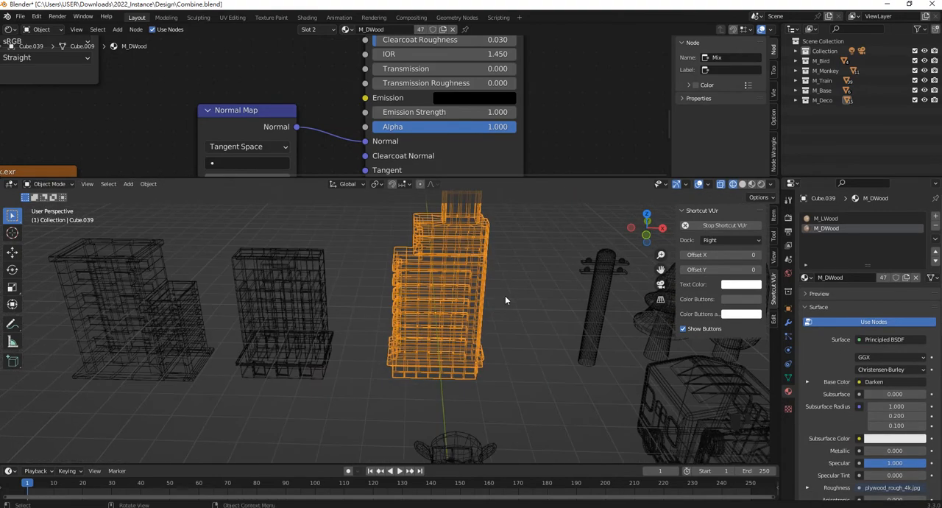
# - Show the scene in Material Preview and examine the stepped building's wood bands up close and from the front
pyautogui.press('z')
pyautogui.click(512, 355)
pyautogui.scroll(-4, 439, 275)
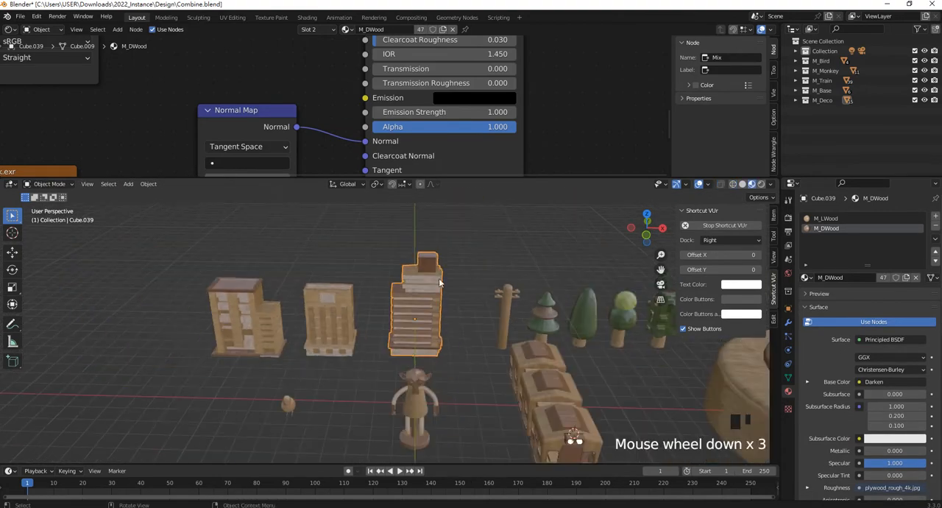
pyautogui.click(462, 341)
pyautogui.scroll(4, 462, 342)
pyautogui.moveTo(460, 315); pyautogui.dragTo(489, 307, button='middle')
pyautogui.scroll(3, 463, 279)
pyautogui.scroll(1, 470, 333)
pyautogui.click(500, 305)
pyautogui.press('KP_1')
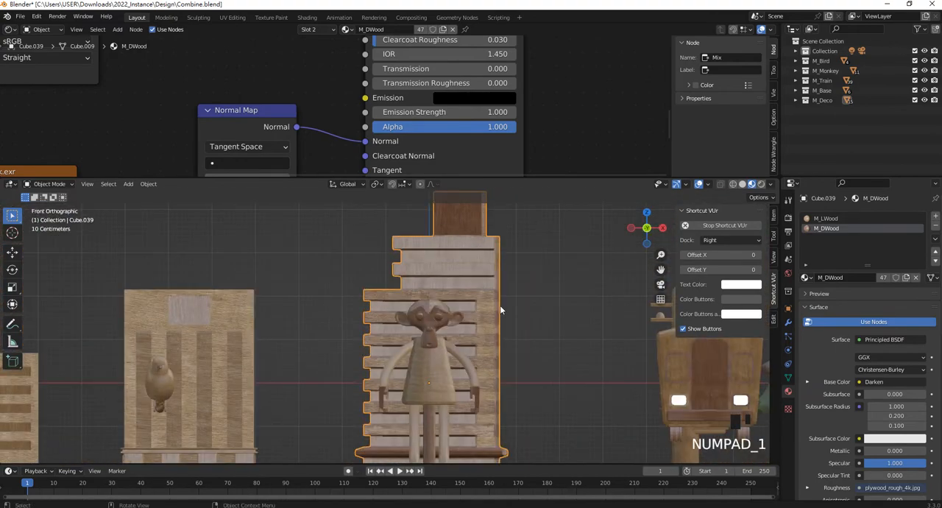
# - Select the stepped building's vertical side column and two upper floor bands in wireframe Edit Mode, and assign M_DWood to them
pyautogui.click(734, 184)
pyautogui.scroll(3, 554, 289)
pyautogui.press('Tab')
pyautogui.scroll(-3, 492, 302)
pyautogui.scroll(1, 458, 290)
pyautogui.scroll(2, 458, 290)
pyautogui.keyDown('shift'); pyautogui.moveTo(458, 290); pyautogui.dragTo(478, 345, button='middle'); pyautogui.keyUp('shift')
pyautogui.moveTo(282, 297); pyautogui.dragTo(573, 336)
pyautogui.keyDown('shift'); pyautogui.moveTo(283, 237); pyautogui.dragTo(561, 283); pyautogui.keyUp('shift')
pyautogui.scroll(-3, 510, 371)
pyautogui.keyDown('shift'); pyautogui.moveTo(509, 371); pyautogui.dragTo(490, 347, button='middle'); pyautogui.keyUp('shift')
pyautogui.scroll(-2, 480, 431)
pyautogui.keyDown('shift'); pyautogui.moveTo(476, 458); pyautogui.dragTo(417, 222); pyautogui.keyUp('shift')
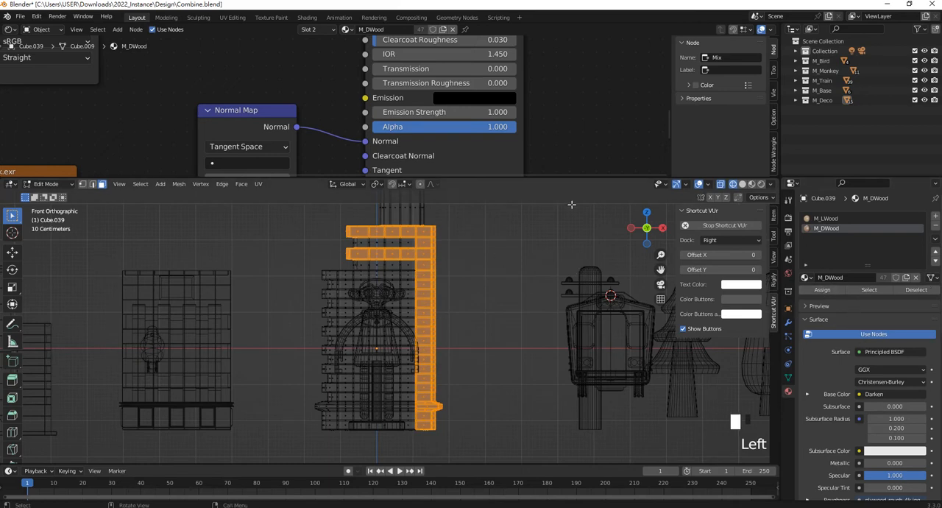
# - Display the scene in Material Preview, check the stepped building's upper bands up close, and return to Object Mode
pyautogui.press('z')
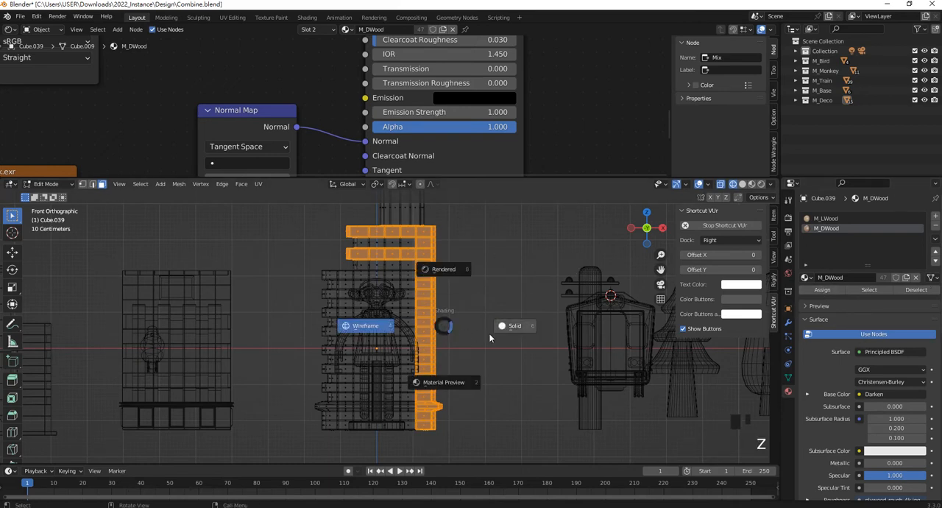
pyautogui.click(456, 384)
pyautogui.scroll(1, 482, 289)
pyautogui.moveTo(482, 289); pyautogui.dragTo(380, 370, button='middle')
pyautogui.scroll(2, 488, 321)
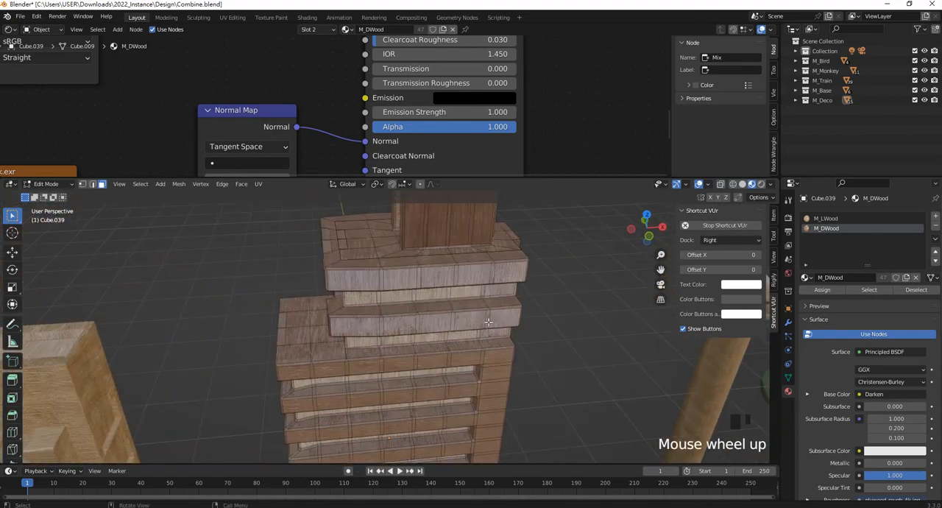
pyautogui.press('Tab')
# - Replace the material on the tiered pine tree's middle layer with M_GWood
pyautogui.scroll(2, 473, 307)
pyautogui.scroll(-1, 471, 305)
pyautogui.keyDown('shift'); pyautogui.moveTo(471, 305); pyautogui.dragTo(385, 253, button='middle'); pyautogui.keyUp('shift')
pyautogui.scroll(-4, 411, 299)
pyautogui.scroll(2, 455, 286)
pyautogui.scroll(1, 454, 287)
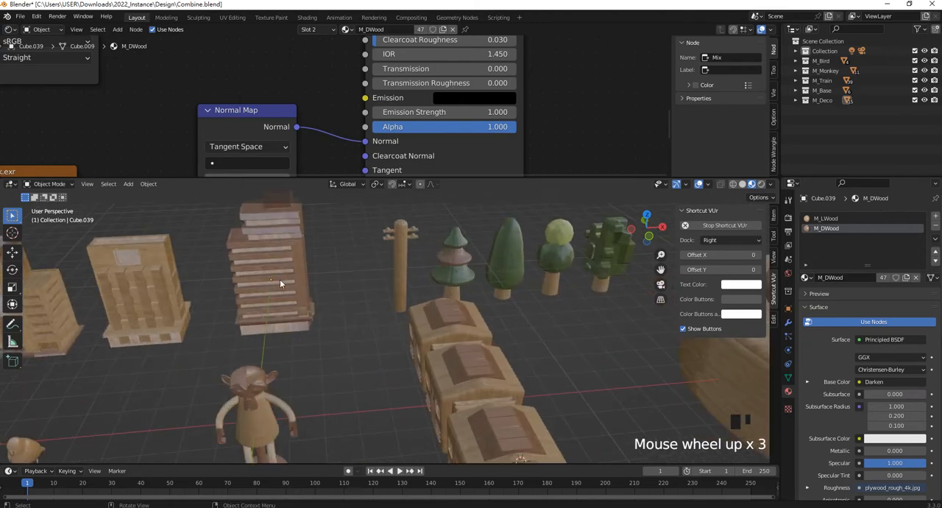
pyautogui.moveTo(354, 273); pyautogui.dragTo(370, 303, button='middle')
pyautogui.scroll(-2, 490, 344)
pyautogui.scroll(2, 506, 336)
pyautogui.click(517, 328)
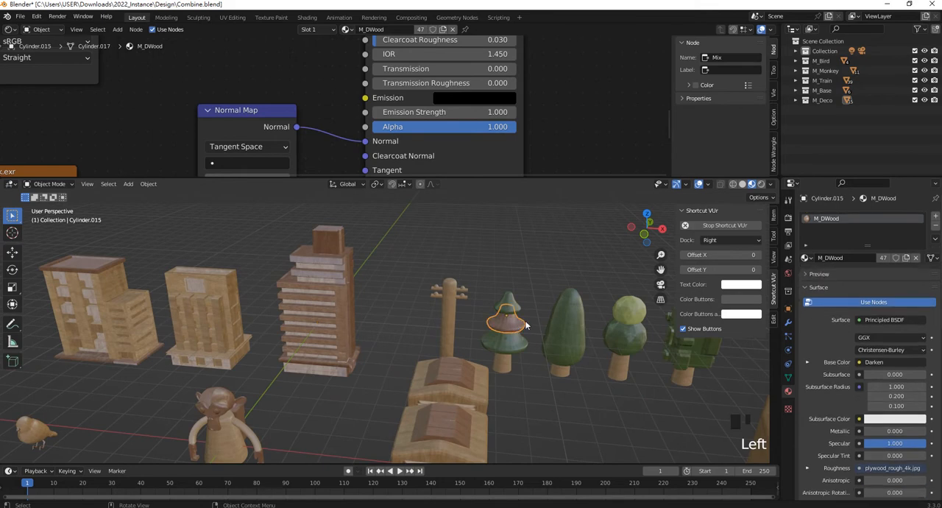
pyautogui.moveTo(807, 258); pyautogui.dragTo(833, 291)
# - Change the material of the ON/OFF switch panel on the round base to M_DWood
pyautogui.keyDown('shift'); pyautogui.moveTo(534, 290); pyautogui.dragTo(469, 298, button='middle'); pyautogui.keyUp('shift')
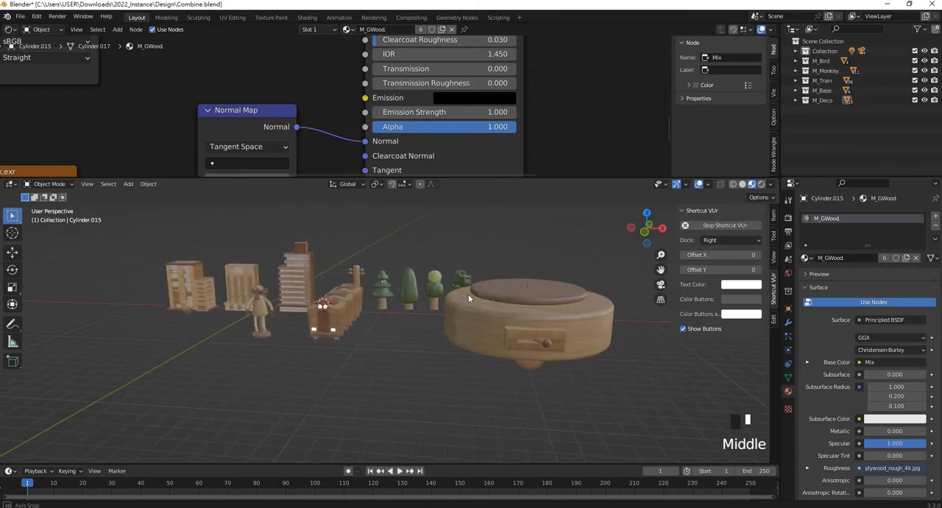
pyautogui.scroll(3, 469, 298)
pyautogui.keyDown('shift'); pyautogui.moveTo(572, 351); pyautogui.dragTo(469, 338, button='middle'); pyautogui.keyUp('shift')
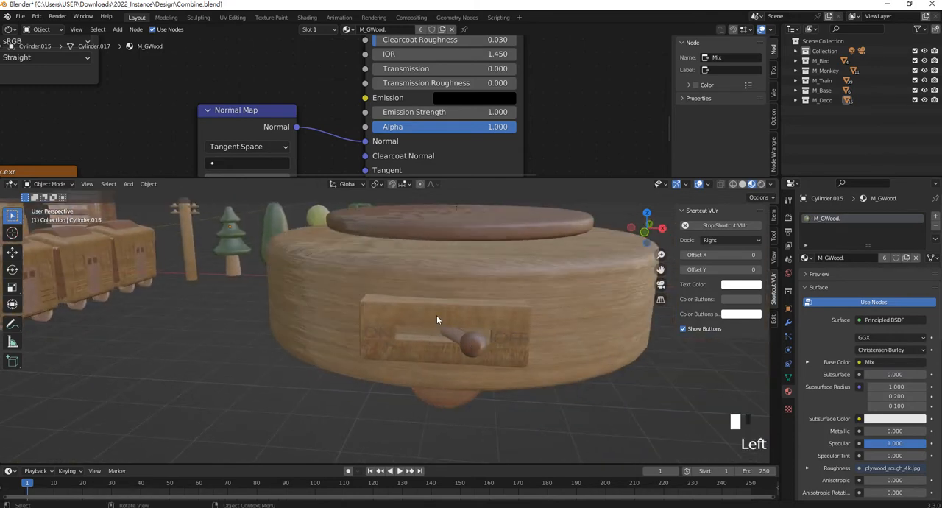
pyautogui.click(438, 319)
pyautogui.click(815, 259)
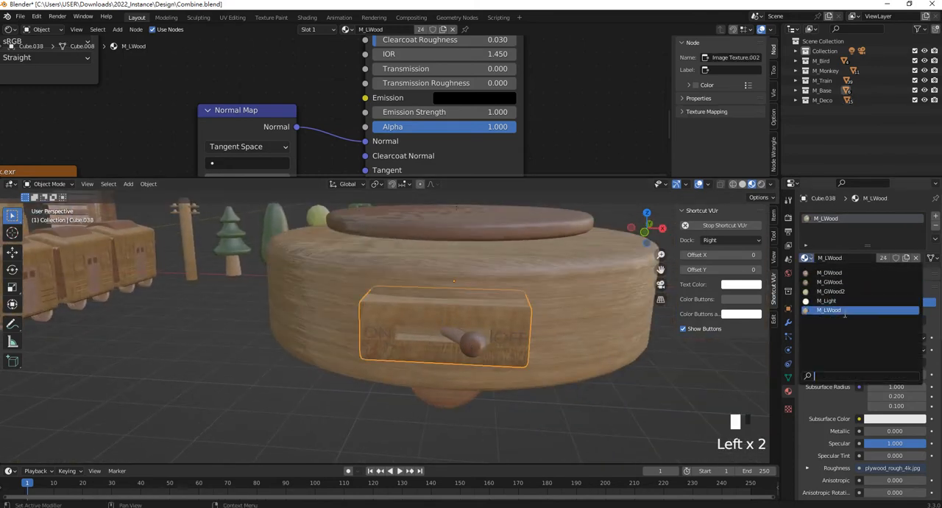
pyautogui.click(848, 274)
pyautogui.click(556, 400)
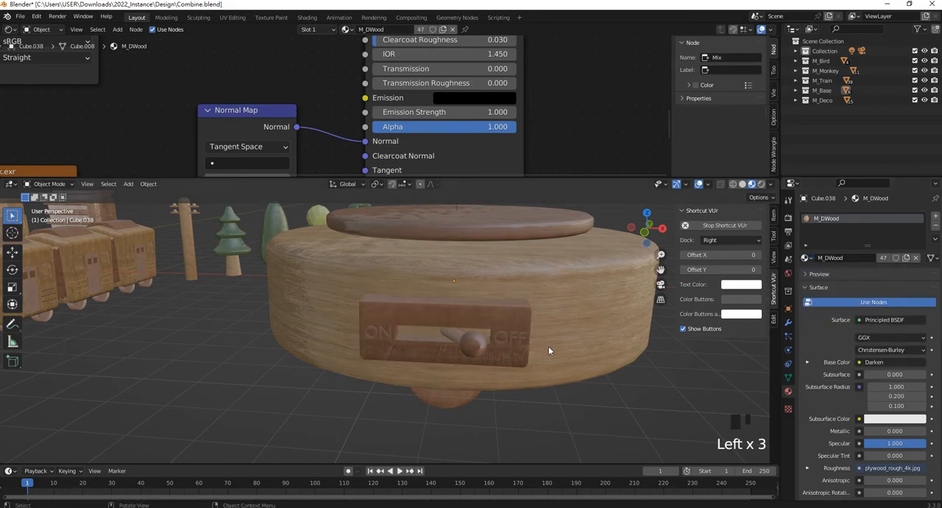
# - Deselect everything, frame the whole set of models, and save the file
pyautogui.scroll(-3, 549, 346)
pyautogui.moveTo(548, 346); pyautogui.dragTo(486, 335, button='middle')
pyautogui.click(505, 273)
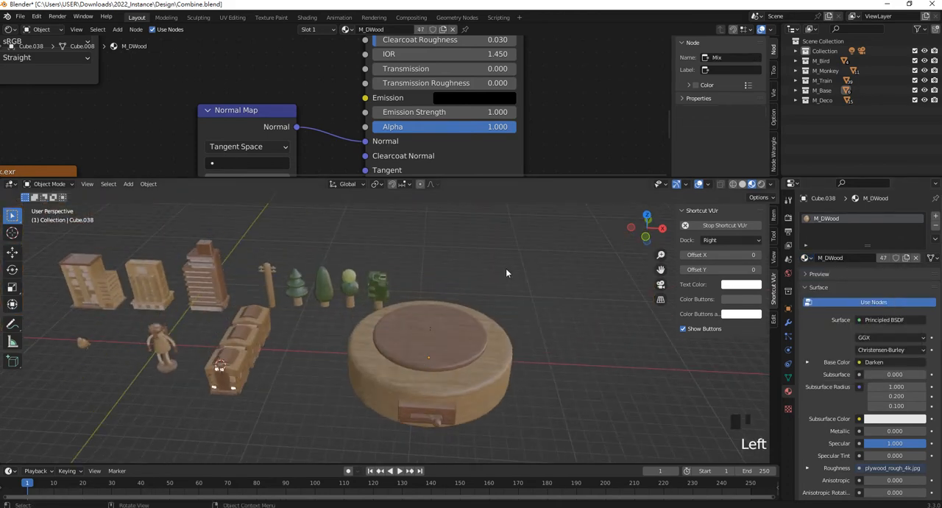
pyautogui.keyDown('shift'); pyautogui.moveTo(450, 304); pyautogui.dragTo(516, 296, button='middle'); pyautogui.keyUp('shift')
pyautogui.hotkey('ctrl', 's')
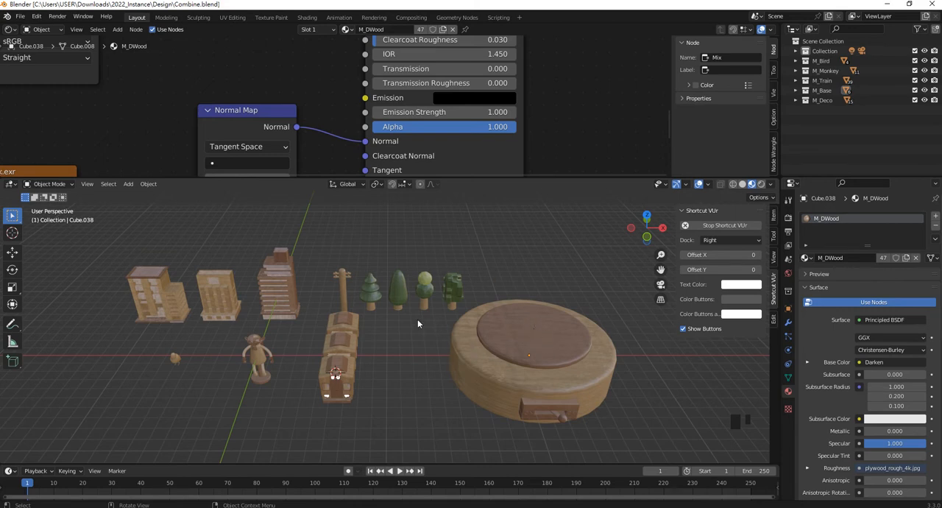
# - Duplicate the whole set of models, move the copies along the X axis clear of the originals, and deselect them
pyautogui.scroll(-3, 418, 319)
pyautogui.moveTo(152, 238); pyautogui.dragTo(587, 391)
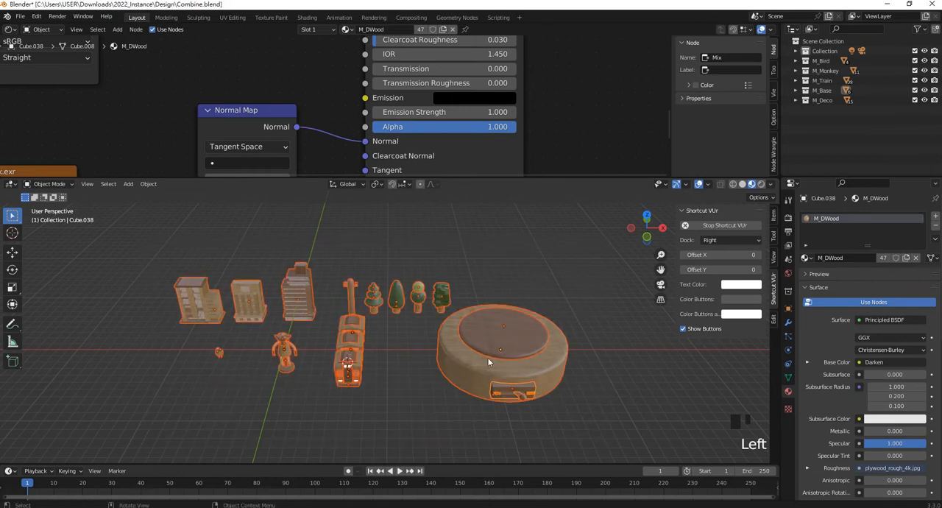
pyautogui.keyDown('shift'); pyautogui.moveTo(459, 333); pyautogui.dragTo(518, 353, button='middle'); pyautogui.keyUp('shift')
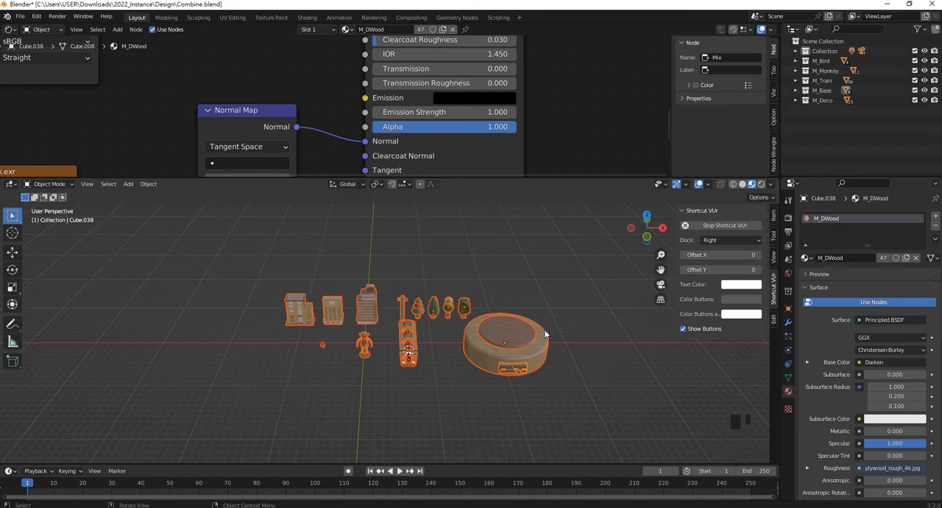
pyautogui.scroll(2, 404, 394)
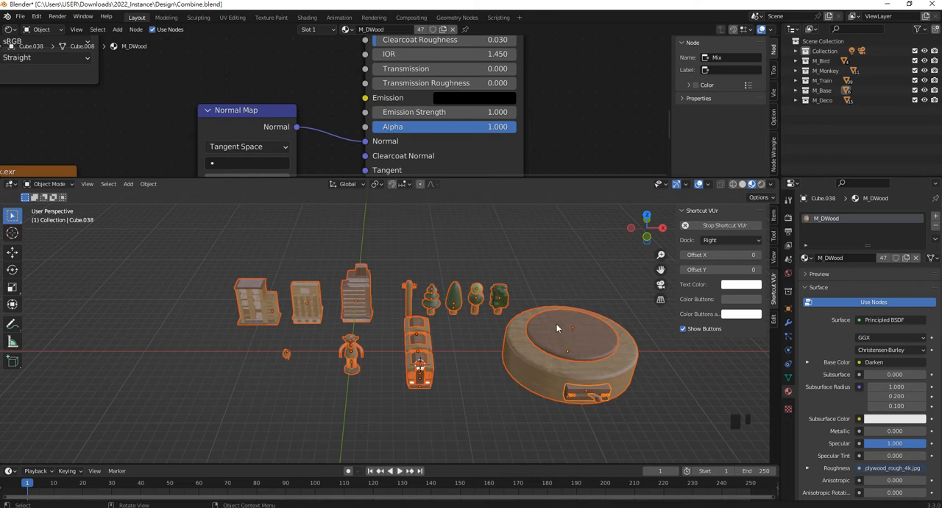
pyautogui.scroll(-3, 556, 320)
pyautogui.scroll(1, 546, 332)
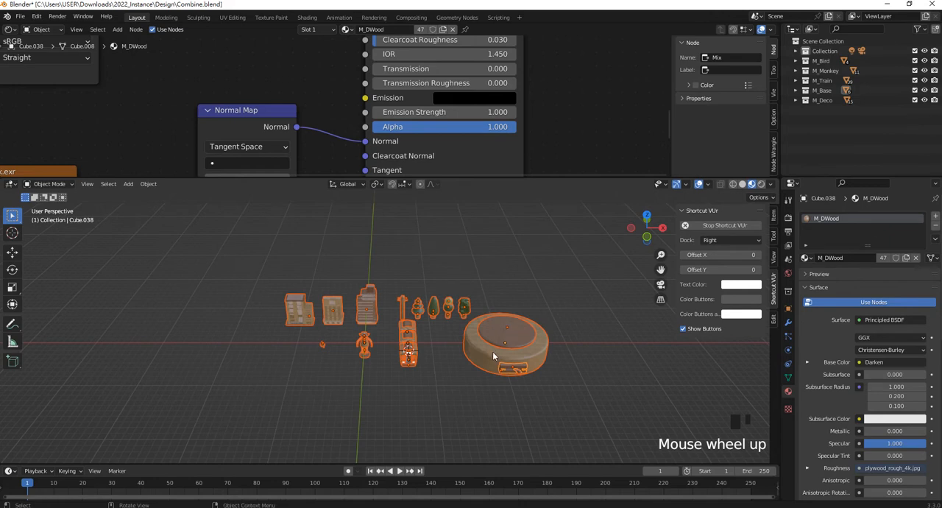
pyautogui.hotkey('shift', 'd')
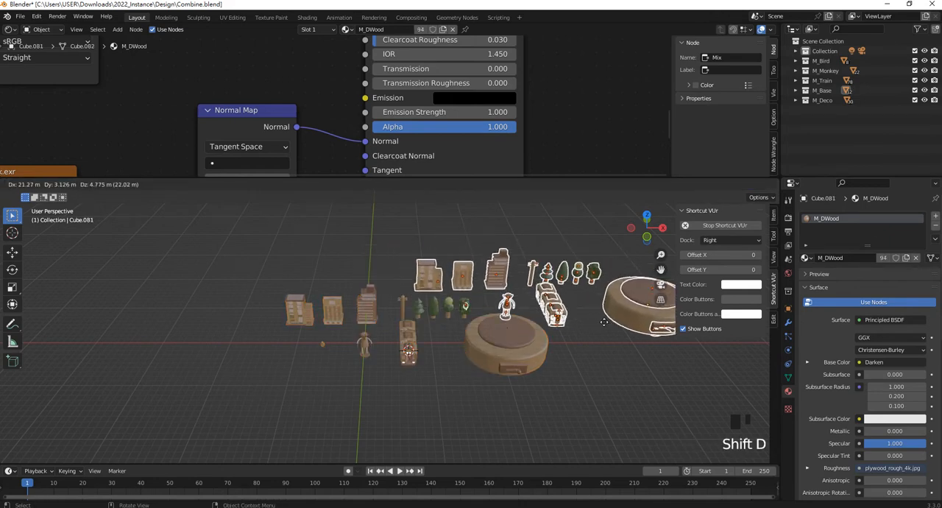
pyautogui.rightClick(533, 344)
pyautogui.keyDown('shift'); pyautogui.moveTo(535, 344); pyautogui.dragTo(360, 339, button='middle'); pyautogui.keyUp('shift')
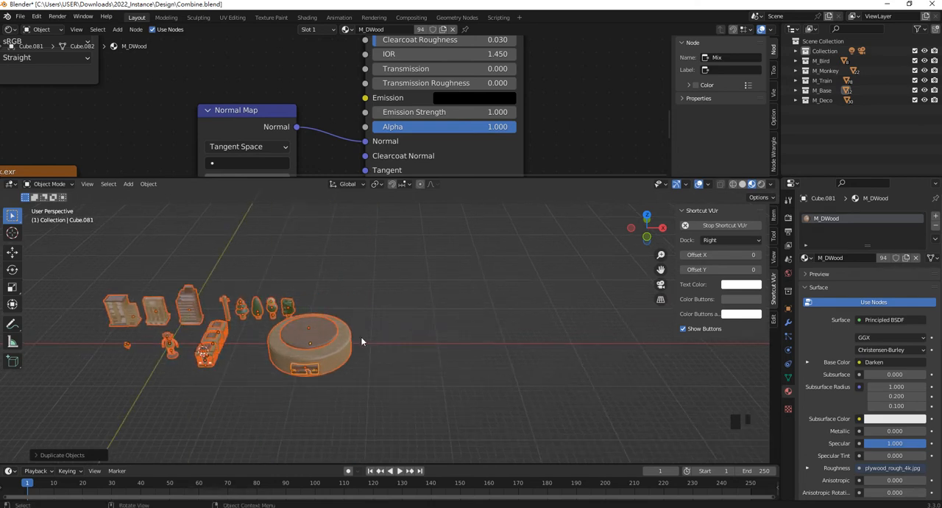
pyautogui.press('g')
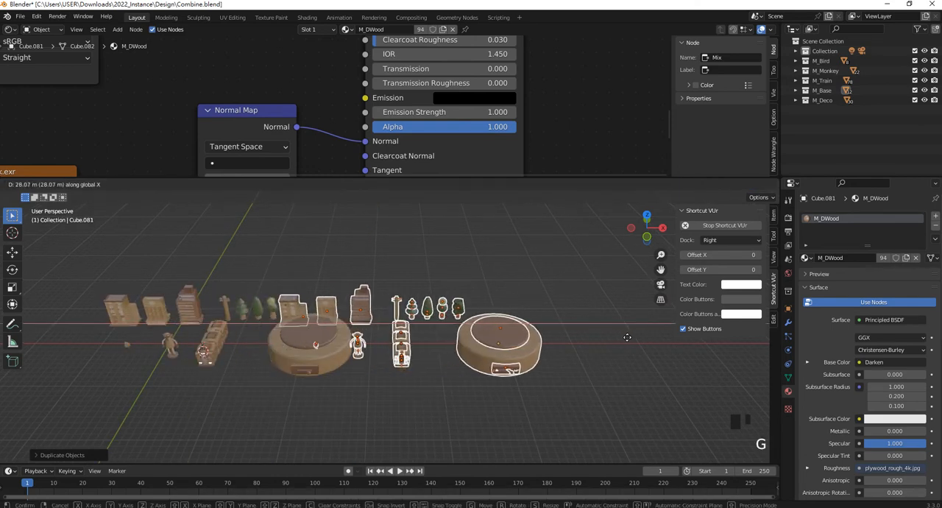
pyautogui.click(740, 351)
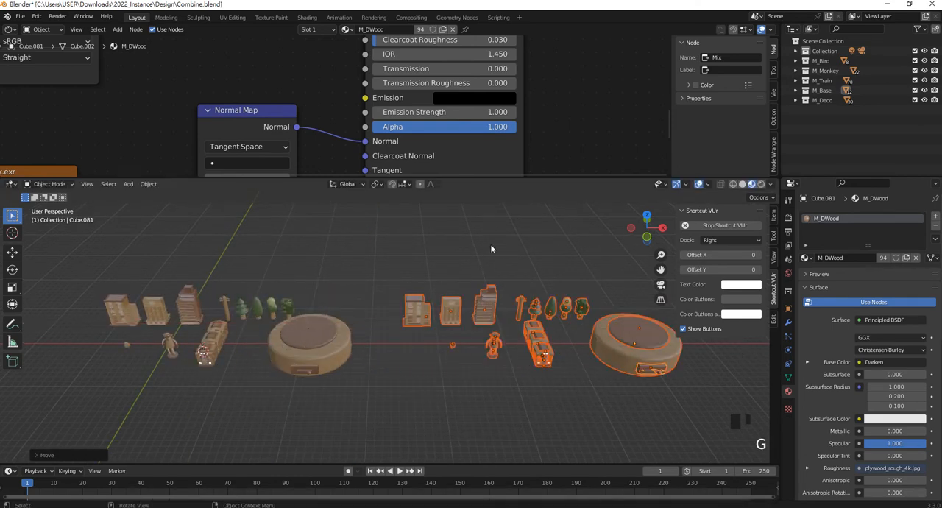
pyautogui.click(518, 339)
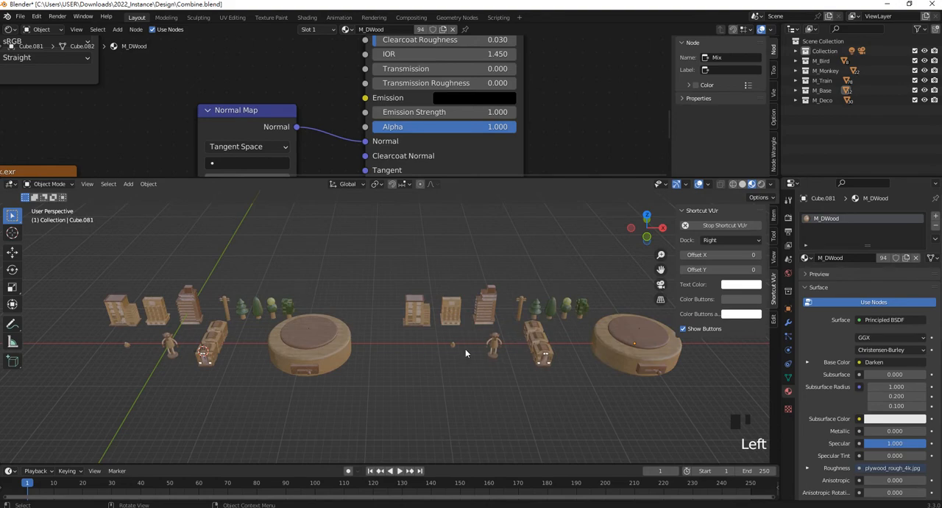
# - Select the duplicated set of models and hide it from the viewport
pyautogui.scroll(3, 280, 370)
pyautogui.keyDown('shift'); pyautogui.moveTo(234, 341); pyautogui.dragTo(414, 341, button='middle'); pyautogui.keyUp('shift')
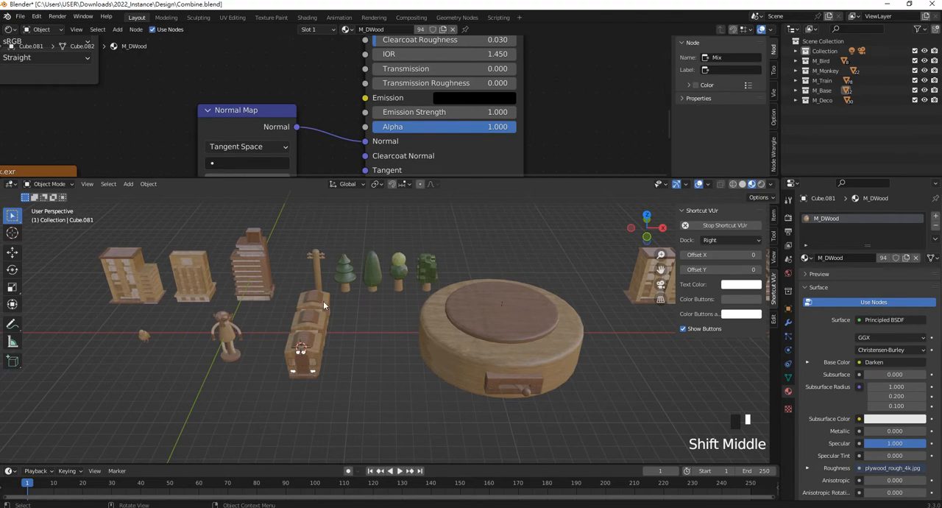
pyautogui.scroll(2, 415, 311)
pyautogui.scroll(-6, 498, 308)
pyautogui.keyDown('shift'); pyautogui.moveTo(498, 308); pyautogui.dragTo(382, 307, button='middle'); pyautogui.keyUp('shift')
pyautogui.moveTo(304, 267); pyautogui.dragTo(509, 375)
pyautogui.press('h')
pyautogui.keyDown('shift'); pyautogui.moveTo(410, 330); pyautogui.dragTo(450, 313, button='middle'); pyautogui.keyUp('shift')
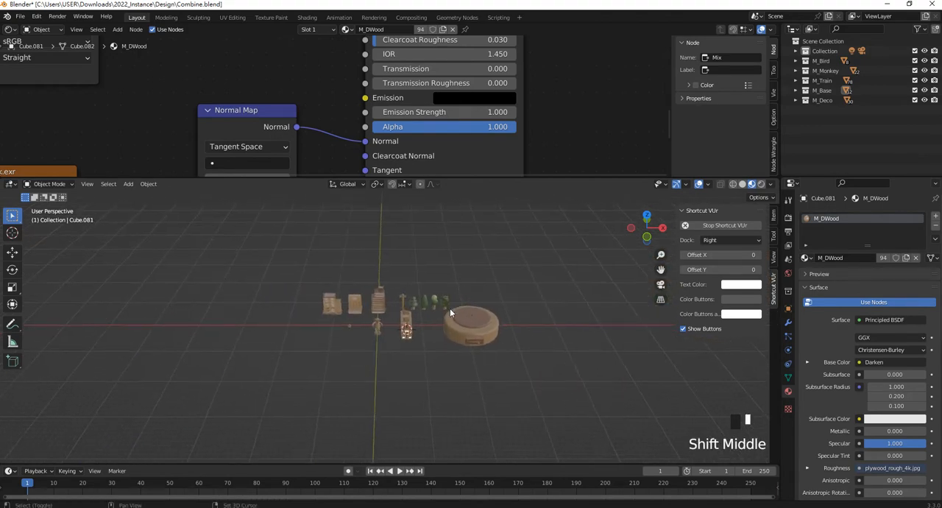
# - In front view, lower the dark wood plate along Z onto the top of the round base
pyautogui.scroll(4, 451, 313)
pyautogui.press('KP_1')
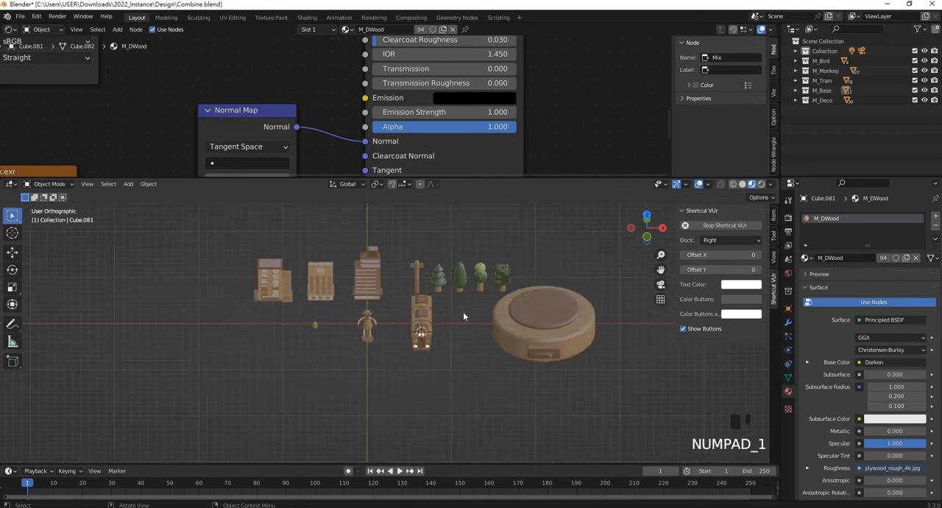
pyautogui.click(372, 269)
pyautogui.scroll(2, 397, 263)
pyautogui.keyDown('shift'); pyautogui.moveTo(397, 262); pyautogui.dragTo(280, 351, button='middle'); pyautogui.keyUp('shift')
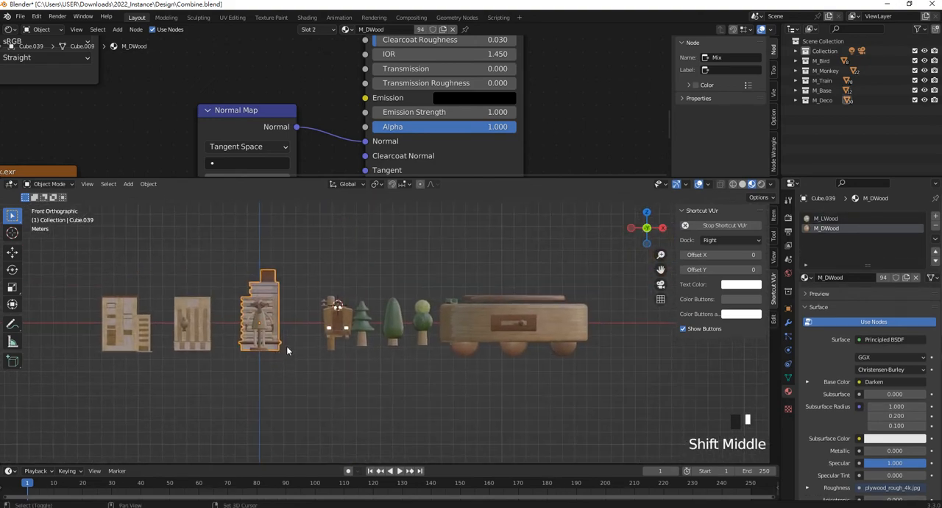
pyautogui.scroll(4, 579, 297)
pyautogui.scroll(1, 379, 333)
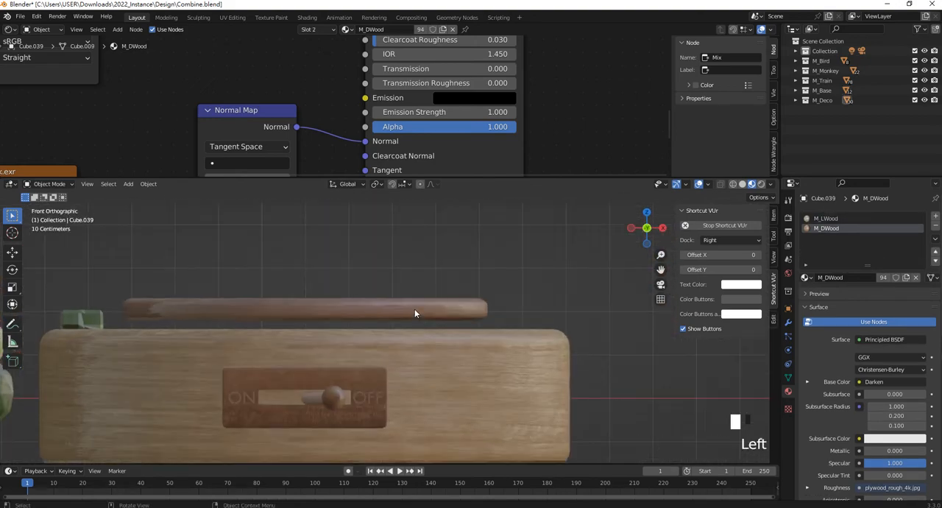
pyautogui.click(414, 308)
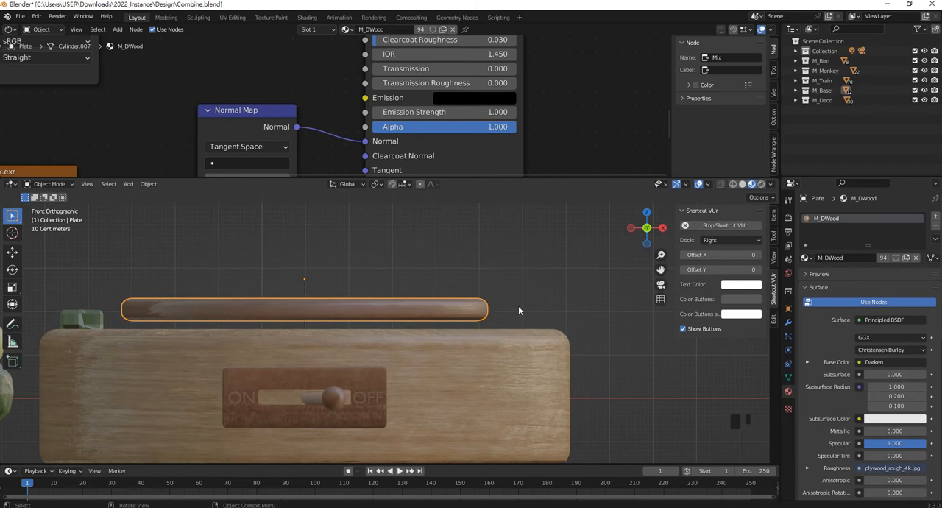
pyautogui.press('g')
pyautogui.press('z')
pyautogui.click(520, 313)
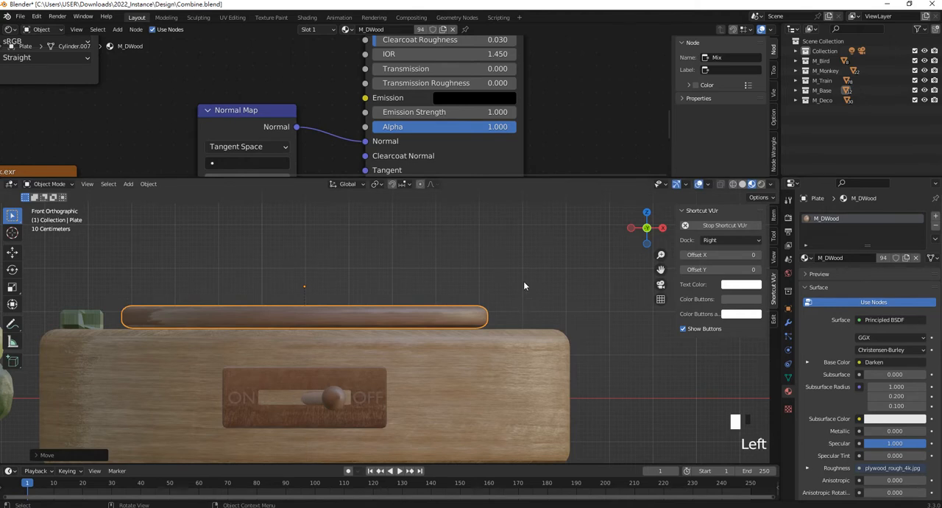
# - Move the stepped building in front view onto the right side of the base's plate
pyautogui.scroll(-4, 524, 281)
pyautogui.keyDown('shift'); pyautogui.moveTo(191, 295); pyautogui.dragTo(486, 295, button='middle'); pyautogui.keyUp('shift')
pyautogui.click(245, 270)
pyautogui.keyDown('shift'); pyautogui.moveTo(245, 270); pyautogui.dragTo(123, 295, button='middle'); pyautogui.keyUp('shift')
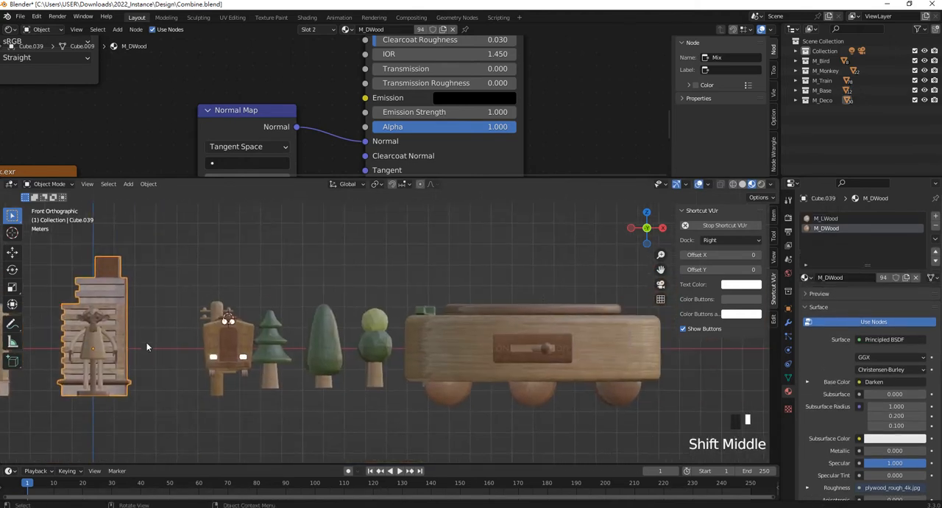
pyautogui.press('g')
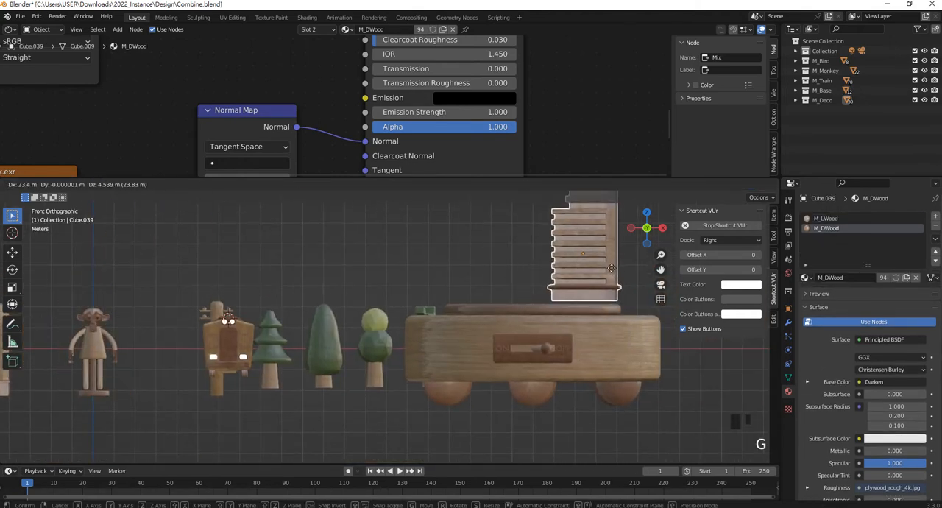
pyautogui.click(617, 267)
# - Move the striped building about 26 m along X and 4.5 m up, placing it on the plate beside the stepped building
pyautogui.scroll(-4, 616, 267)
pyautogui.keyDown('shift'); pyautogui.moveTo(214, 396); pyautogui.dragTo(183, 334, button='middle'); pyautogui.keyUp('shift')
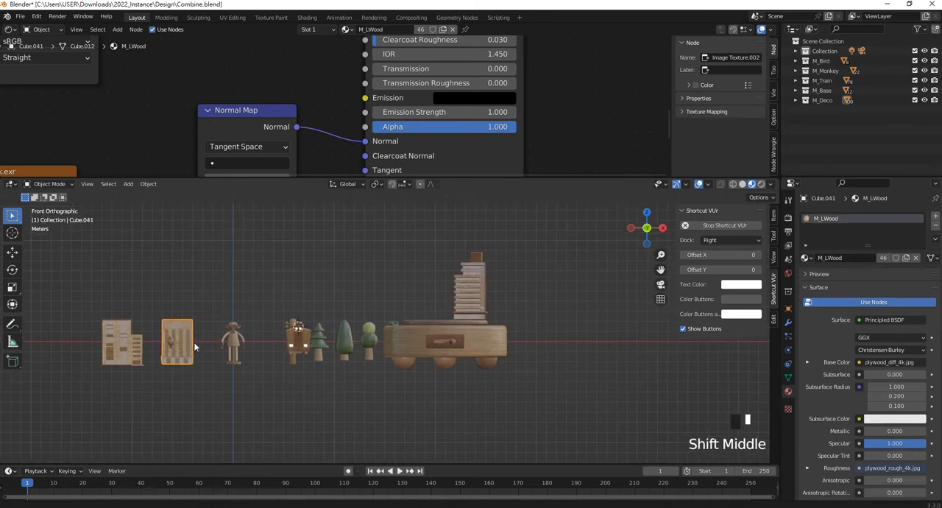
pyautogui.click(183, 333)
pyautogui.press('g')
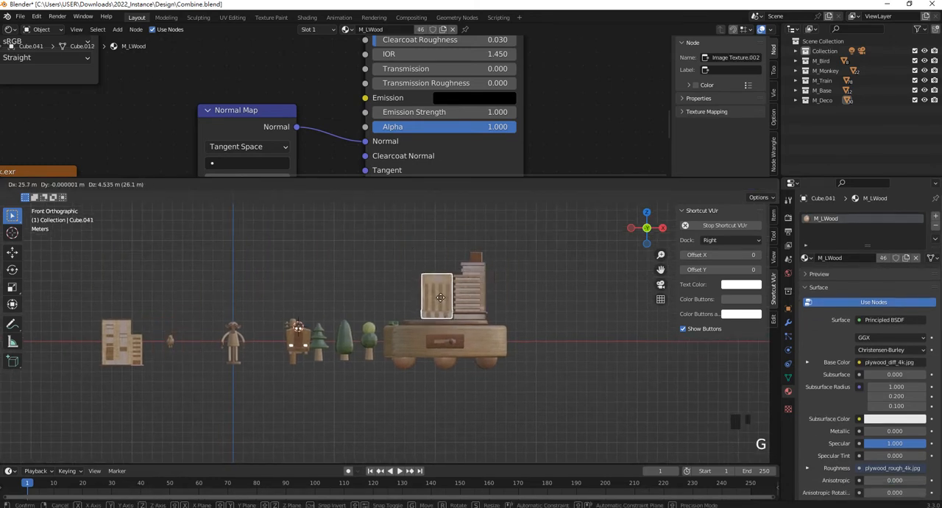
pyautogui.click(441, 298)
# - Move the two-part building with the lower side wing onto the plate, overlapping the striped building in front view
pyautogui.click(127, 365)
pyautogui.press('g')
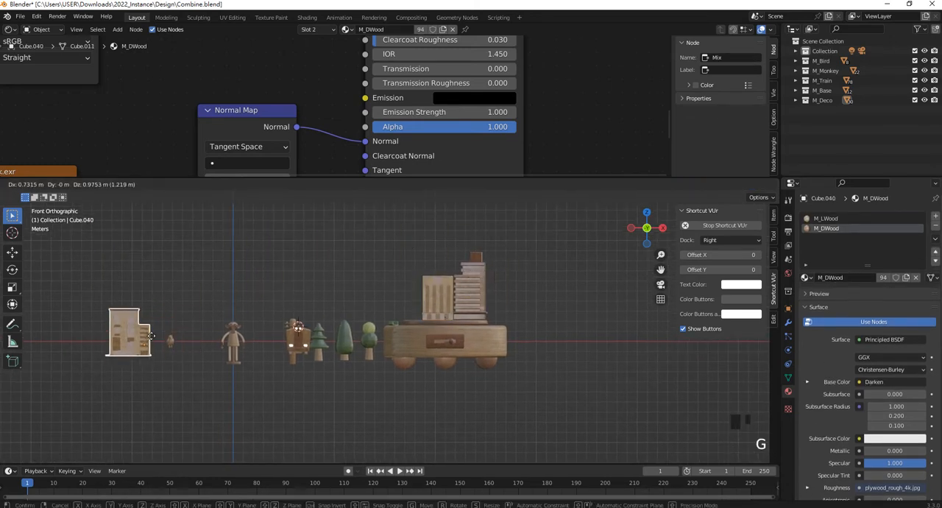
pyautogui.click(422, 317)
# - Scale down the stepped building uniformly so it better fits the base's plate
pyautogui.scroll(3, 532, 284)
pyautogui.keyDown('shift'); pyautogui.moveTo(533, 284); pyautogui.dragTo(514, 354, button='middle'); pyautogui.keyUp('shift')
pyautogui.click(397, 358)
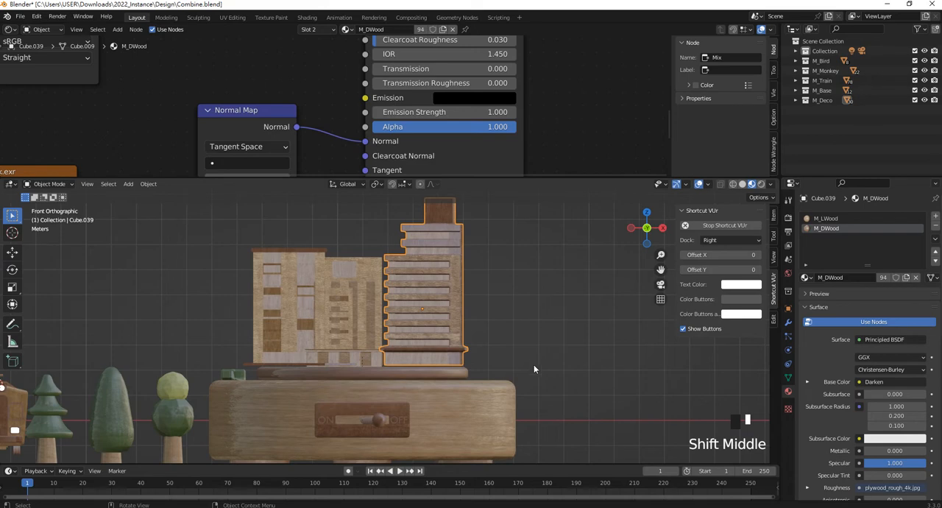
pyautogui.press('s')
pyautogui.click(512, 355)
# - Scale down the two-part building and the striped building uniformly to suit the resized stepped building
pyautogui.click(390, 341)
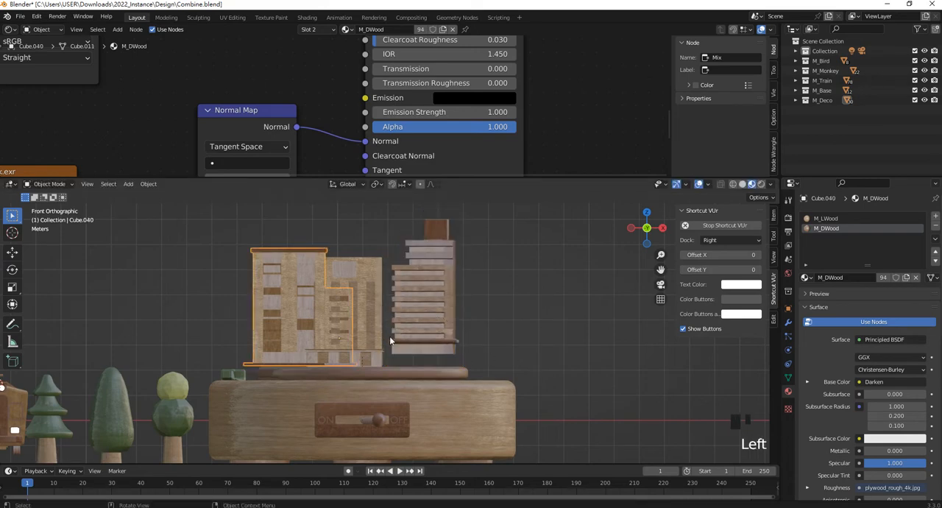
pyautogui.press('s')
pyautogui.click(378, 330)
pyautogui.click(377, 317)
pyautogui.press('s')
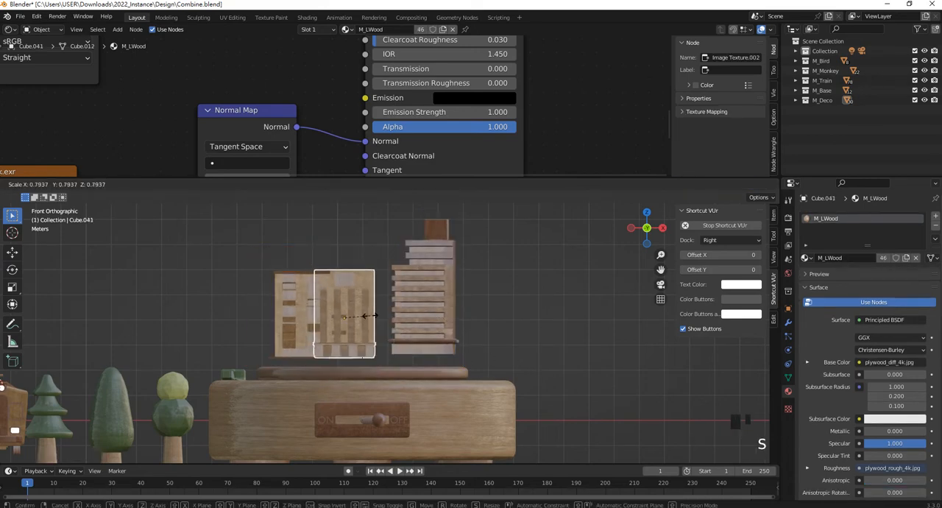
pyautogui.click(373, 320)
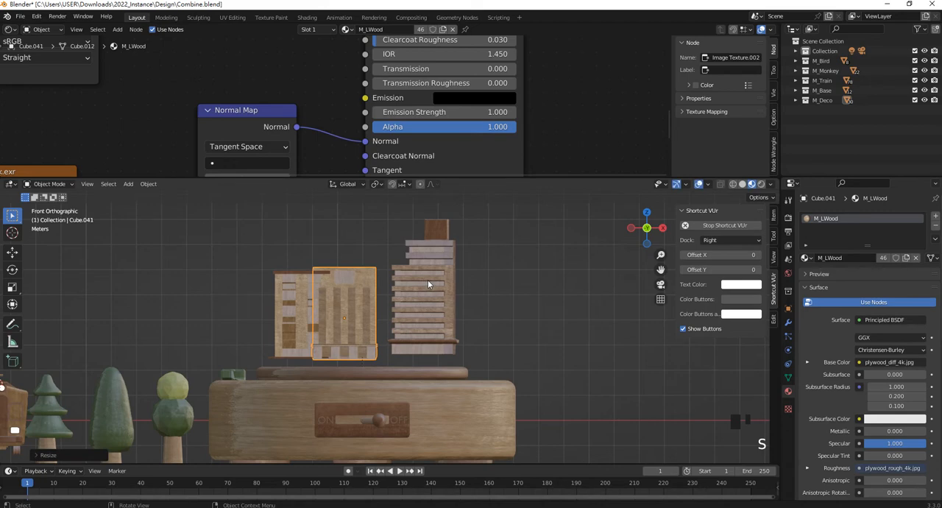
# - Move the stepped building out of the back row onto the round base using the Move tool
pyautogui.press('KP_7')
pyautogui.scroll(-6, 427, 280)
pyautogui.scroll(3, 395, 293)
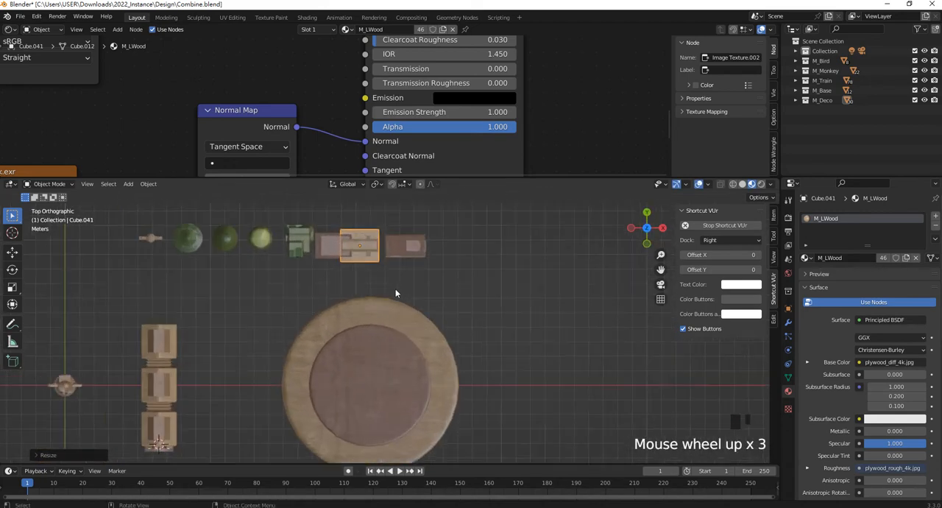
pyautogui.scroll(2, 395, 293)
pyautogui.click(409, 231)
pyautogui.scroll(-1, 440, 310)
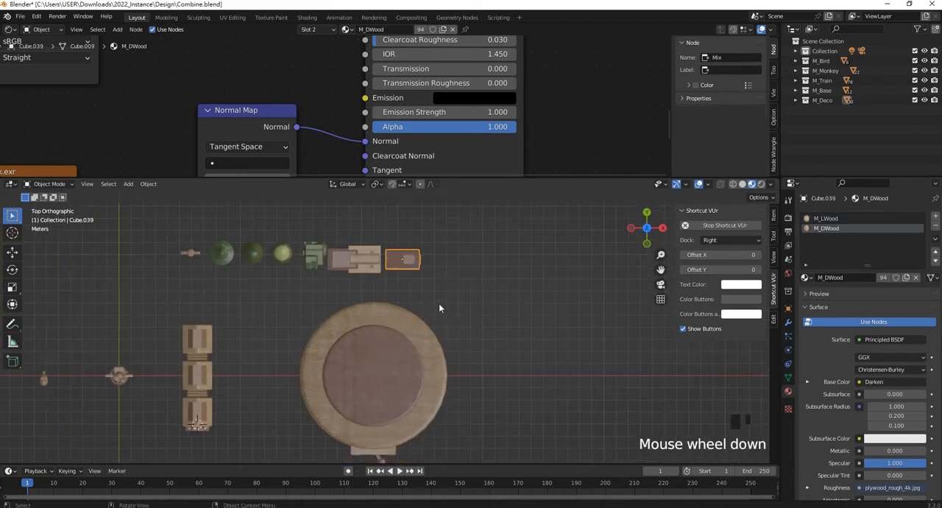
pyautogui.moveTo(439, 310); pyautogui.dragTo(401, 233, button='middle')
pyautogui.scroll(2, 455, 315)
pyautogui.keyDown('shift'); pyautogui.moveTo(456, 316); pyautogui.dragTo(442, 317, button='middle'); pyautogui.keyUp('shift')
pyautogui.click(12, 253)
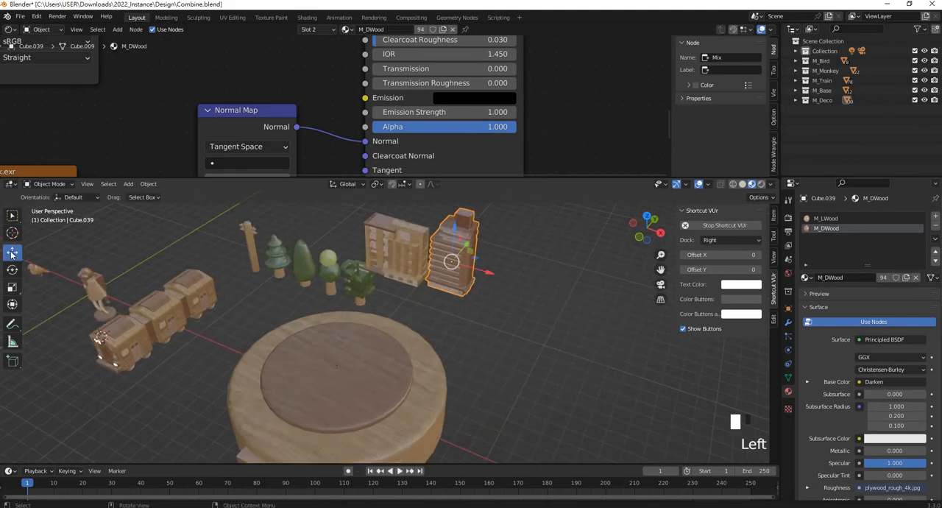
pyautogui.moveTo(466, 247); pyautogui.dragTo(403, 321)
pyautogui.moveTo(402, 322); pyautogui.dragTo(353, 319, button='middle')
# - Refine the stepped building's position so it stands at the back of the base's plate
pyautogui.moveTo(330, 267); pyautogui.dragTo(328, 278)
pyautogui.moveTo(328, 279); pyautogui.dragTo(452, 345, button='middle')
pyautogui.moveTo(452, 339); pyautogui.dragTo(398, 344)
pyautogui.moveTo(400, 348); pyautogui.dragTo(324, 358, button='middle')
pyautogui.moveTo(361, 300); pyautogui.dragTo(403, 293)
# - Place the striped building on the plate beside the stepped building and rotate it about 30° around Z
pyautogui.click(558, 277)
pyautogui.moveTo(555, 273); pyautogui.dragTo(358, 324)
pyautogui.moveTo(359, 324); pyautogui.dragTo(418, 330, button='middle')
pyautogui.moveTo(418, 331); pyautogui.dragTo(361, 335)
pyautogui.moveTo(361, 335); pyautogui.dragTo(441, 371, button='middle')
pyautogui.press('r')
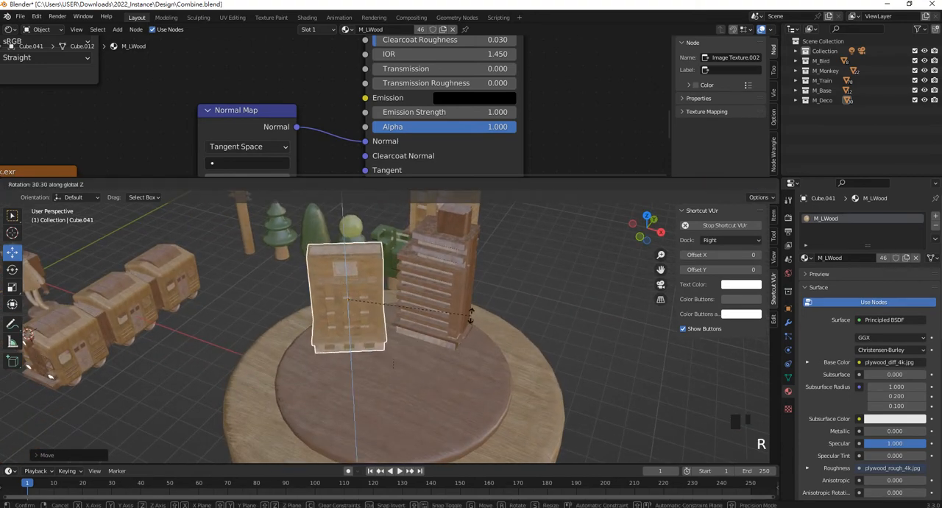
pyautogui.click(475, 305)
pyautogui.moveTo(478, 298); pyautogui.dragTo(361, 294, button='middle')
pyautogui.moveTo(361, 294); pyautogui.dragTo(370, 284)
# - Move the two-part building from the back row onto the base, in front of the stepped building
pyautogui.click(420, 221)
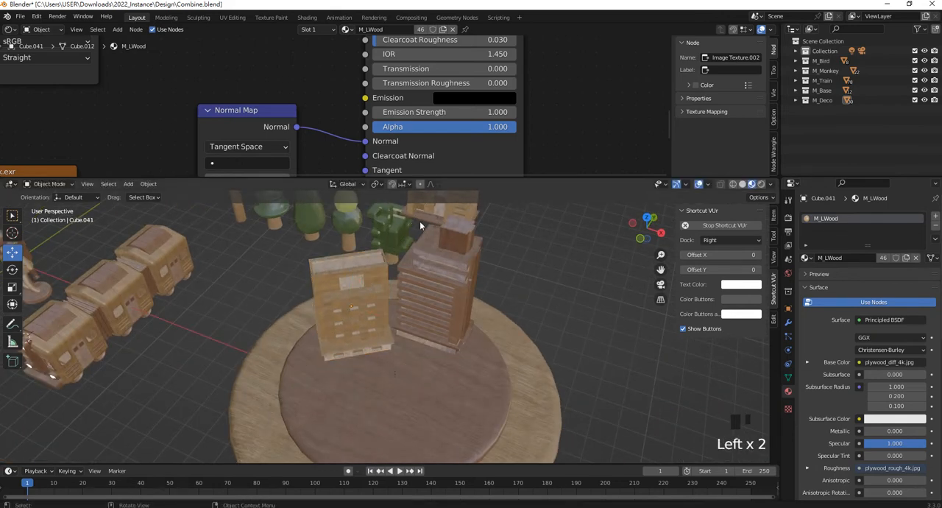
pyautogui.scroll(-3, 420, 221)
pyautogui.click(431, 254)
pyautogui.moveTo(463, 265); pyautogui.dragTo(475, 344)
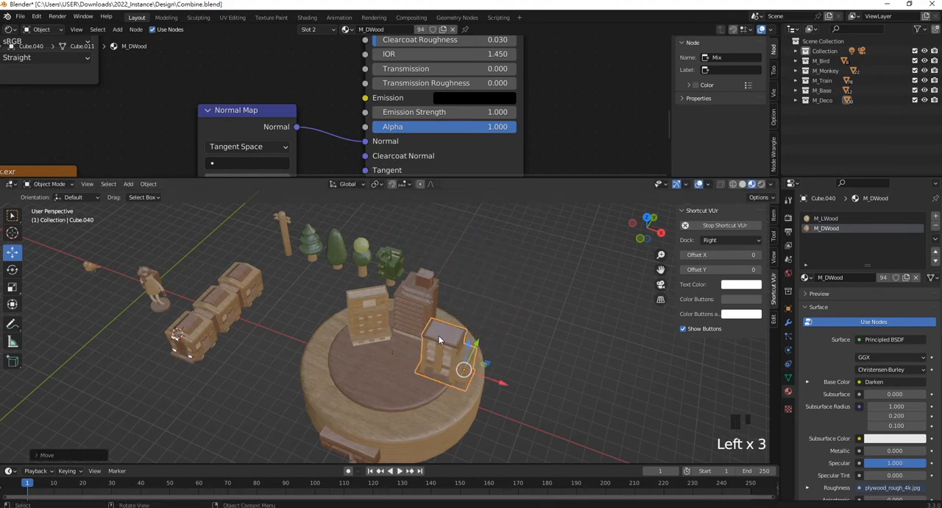
pyautogui.scroll(1, 437, 378)
pyautogui.keyDown('shift'); pyautogui.moveTo(436, 377); pyautogui.dragTo(414, 352, button='middle'); pyautogui.keyUp('shift')
pyautogui.scroll(2, 441, 361)
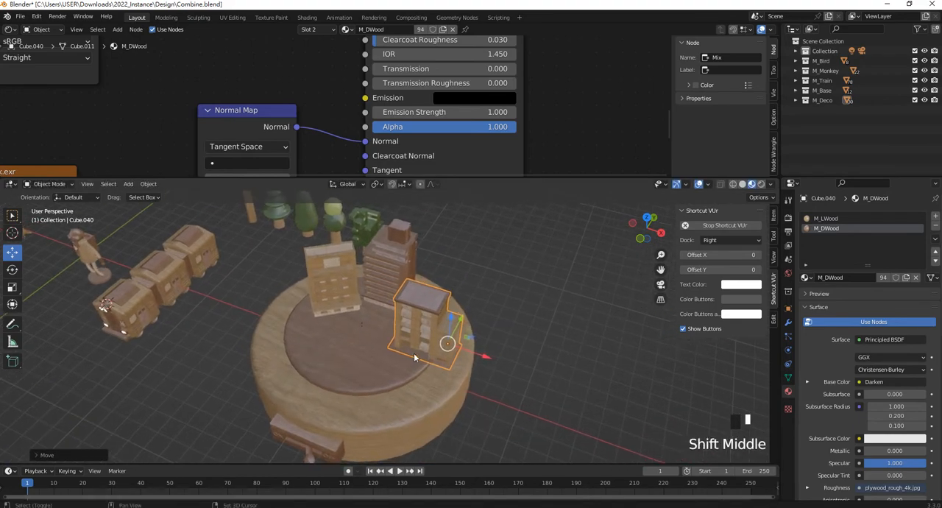
# - Rotate the two-part building to face inward and reposition it within the edge of the plate
pyautogui.press('r')
pyautogui.click(478, 356)
pyautogui.moveTo(477, 355); pyautogui.dragTo(460, 350)
pyautogui.moveTo(460, 350); pyautogui.dragTo(343, 281, button='middle')
pyautogui.moveTo(364, 237); pyautogui.dragTo(361, 256)
pyautogui.moveTo(362, 257); pyautogui.dragTo(484, 312, button='middle')
pyautogui.moveTo(496, 314); pyautogui.dragTo(475, 315)
pyautogui.moveTo(431, 294); pyautogui.dragTo(370, 303, button='middle')
pyautogui.moveTo(437, 317); pyautogui.dragTo(422, 329)
pyautogui.moveTo(423, 333); pyautogui.dragTo(444, 352, button='middle')
pyautogui.click(430, 346)
# - Select the striped building and lower it in front view toward the surface of the plate
pyautogui.click(329, 285)
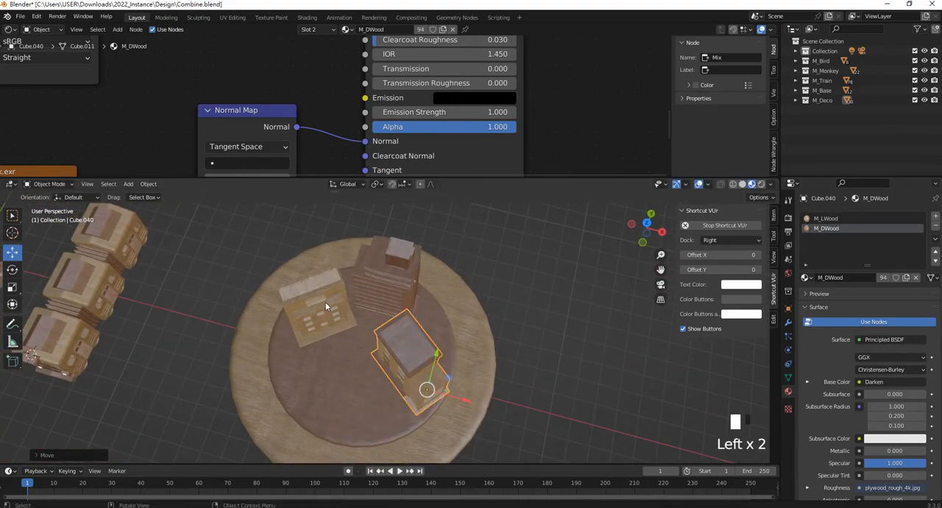
pyautogui.click(330, 284)
pyautogui.click(522, 271)
pyautogui.moveTo(523, 271); pyautogui.dragTo(478, 280, button='middle')
pyautogui.scroll(1, 479, 280)
pyautogui.press('KP_1')
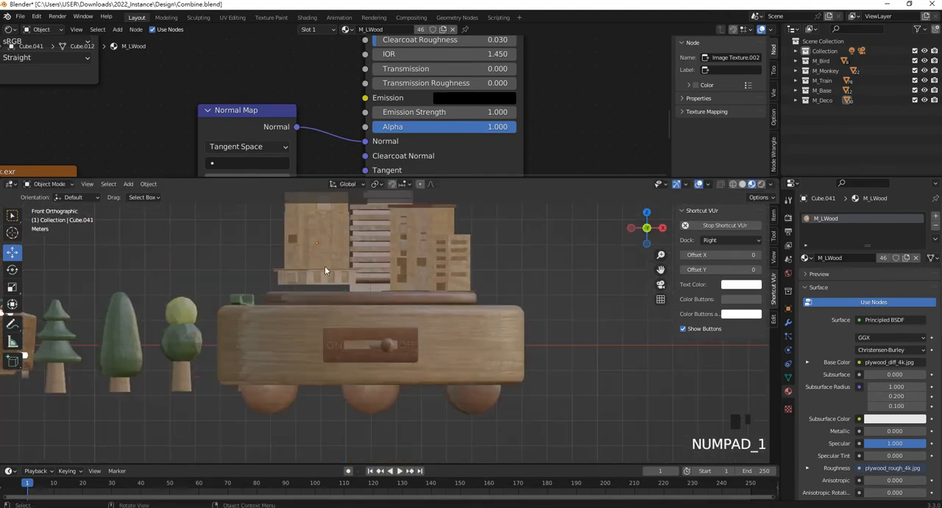
pyautogui.scroll(3, 325, 265)
pyautogui.keyDown('shift'); pyautogui.moveTo(326, 263); pyautogui.dragTo(349, 368, button='middle'); pyautogui.keyUp('shift')
pyautogui.moveTo(287, 259); pyautogui.dragTo(288, 275)
# - Select the stepped building and adjust its height slightly so it sits on the plate
pyautogui.click(454, 298)
pyautogui.click(293, 288)
pyautogui.click(392, 277)
pyautogui.scroll(1, 418, 309)
pyautogui.scroll(-3, 419, 310)
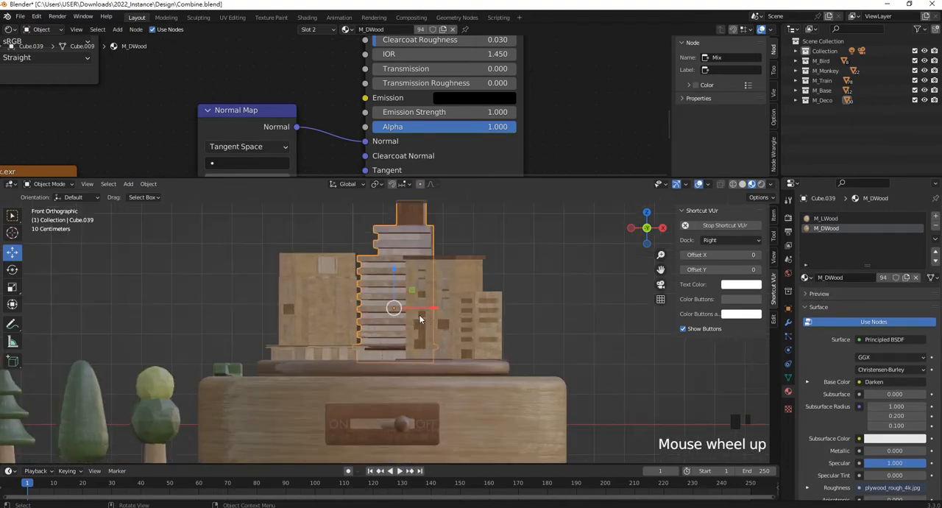
pyautogui.scroll(2, 403, 286)
pyautogui.moveTo(395, 264); pyautogui.dragTo(394, 257)
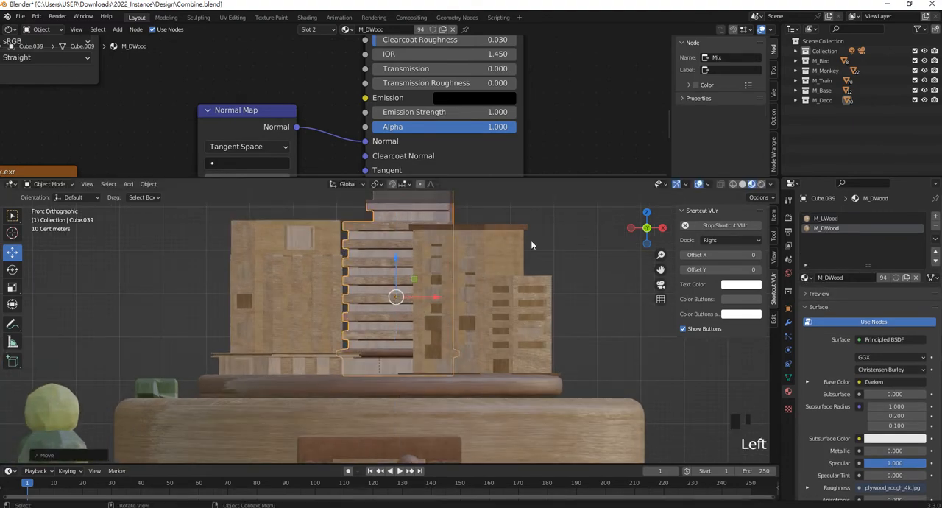
# - Fine-tune the two-part building's placement so it rests fully on the plate
pyautogui.click(517, 250)
pyautogui.moveTo(288, 270); pyautogui.dragTo(289, 288)
pyautogui.scroll(-4, 475, 272)
pyautogui.moveTo(475, 272); pyautogui.dragTo(360, 353, button='middle')
pyautogui.click(377, 384)
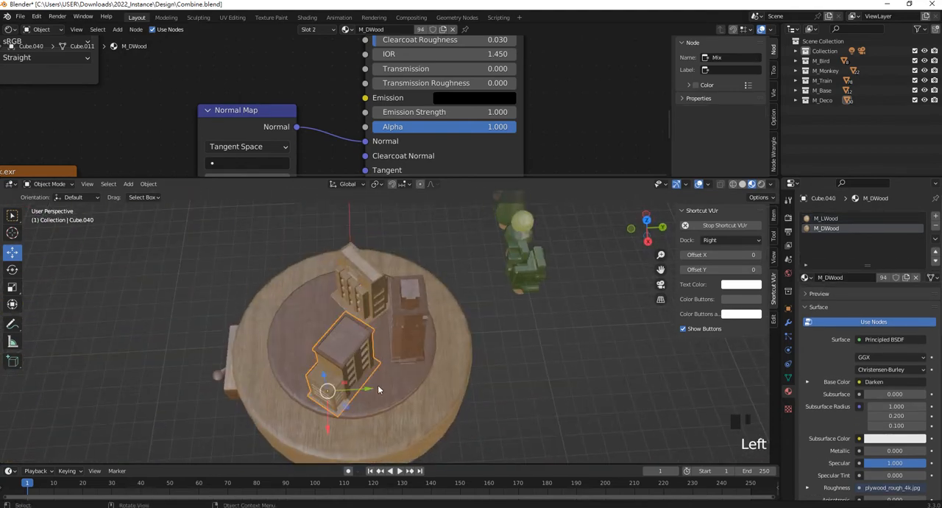
pyautogui.click(377, 384)
pyautogui.click(473, 357)
pyautogui.moveTo(474, 357); pyautogui.dragTo(190, 345, button='middle')
# - Move the wooden utility pole in front view from the row up to the plate's level at the base
pyautogui.click(149, 332)
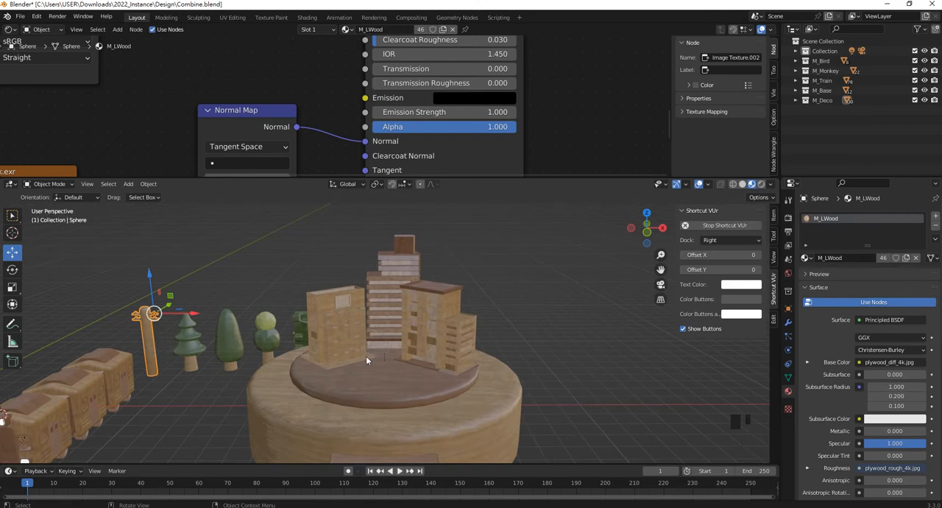
pyautogui.press('KP_1')
pyautogui.moveTo(107, 369); pyautogui.dragTo(363, 281)
pyautogui.moveTo(363, 281); pyautogui.dragTo(598, 299, button='middle')
pyautogui.scroll(1, 597, 299)
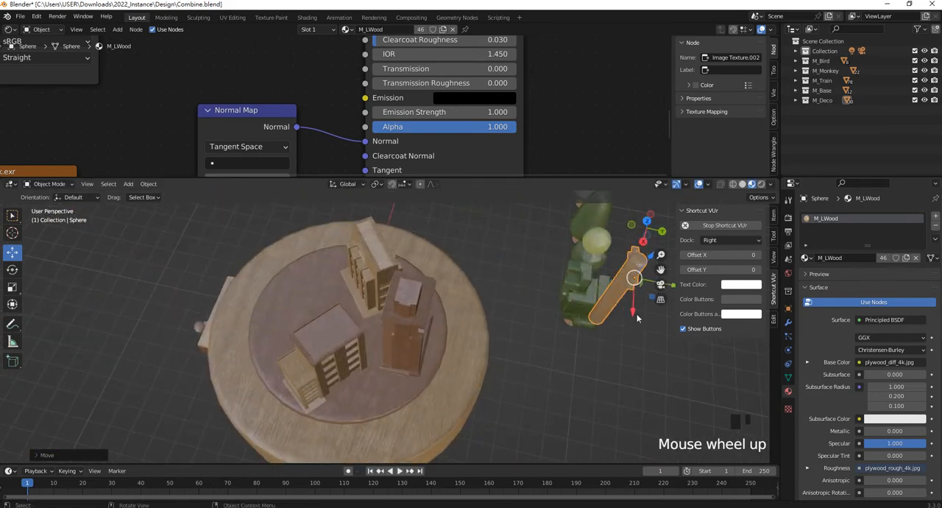
# - Position the utility pole on the plate directly behind the striped building
pyautogui.scroll(-2, 598, 299)
pyautogui.moveTo(593, 303); pyautogui.dragTo(432, 278)
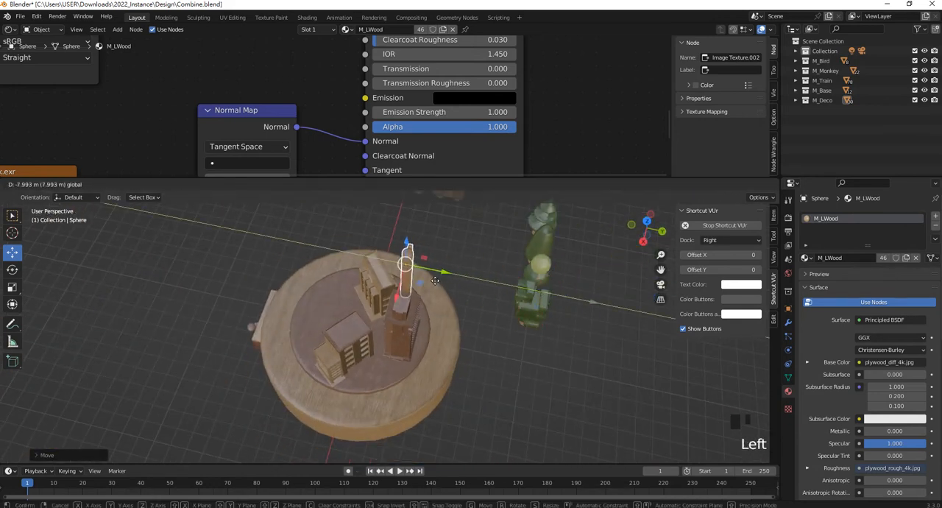
pyautogui.moveTo(432, 279); pyautogui.dragTo(339, 254, button='middle')
pyautogui.scroll(1, 457, 346)
pyautogui.moveTo(413, 282); pyautogui.dragTo(399, 281)
pyautogui.moveTo(329, 307); pyautogui.dragTo(509, 282, button='middle')
pyautogui.click(509, 282)
pyautogui.scroll(-2, 348, 295)
pyautogui.keyDown('shift'); pyautogui.moveTo(348, 295); pyautogui.dragTo(427, 266, button='middle'); pyautogui.keyUp('shift')
pyautogui.click(421, 236)
pyautogui.keyDown('shift'); pyautogui.moveTo(427, 266); pyautogui.dragTo(374, 281, button='middle'); pyautogui.keyUp('shift')
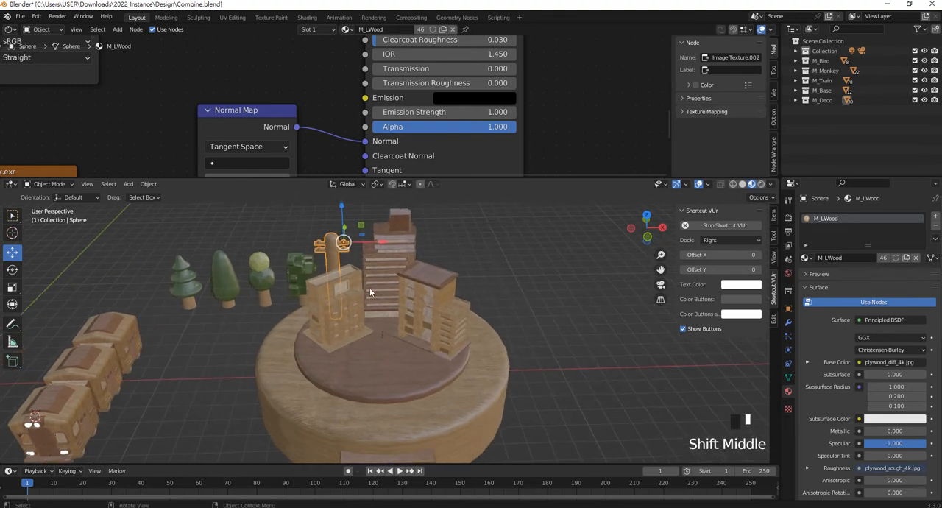
# - Duplicate the utility pole and place the copy on the front of the plate beside the two-part building
pyautogui.hotkey('shift', 'd')
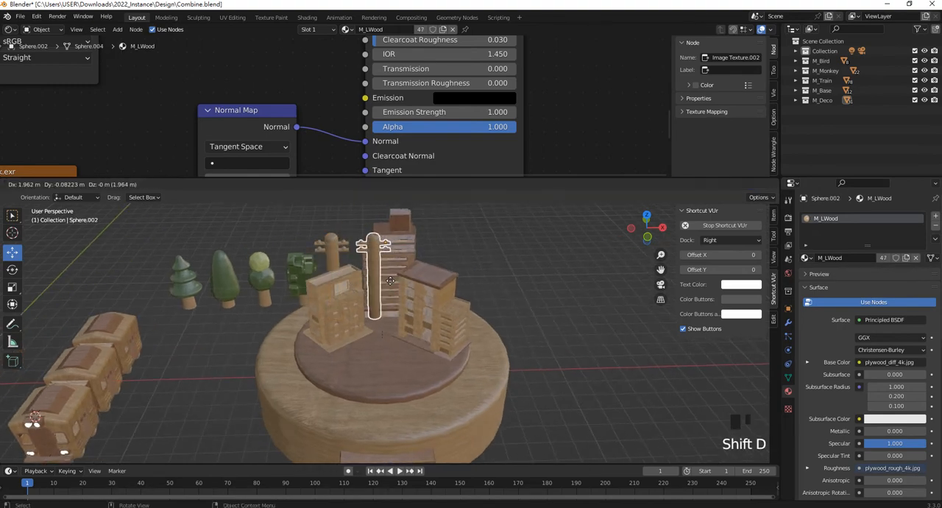
pyautogui.rightClick(386, 277)
pyautogui.moveTo(383, 241); pyautogui.dragTo(438, 242)
pyautogui.moveTo(438, 242); pyautogui.dragTo(431, 306, button='middle')
pyautogui.moveTo(363, 322); pyautogui.dragTo(362, 324)
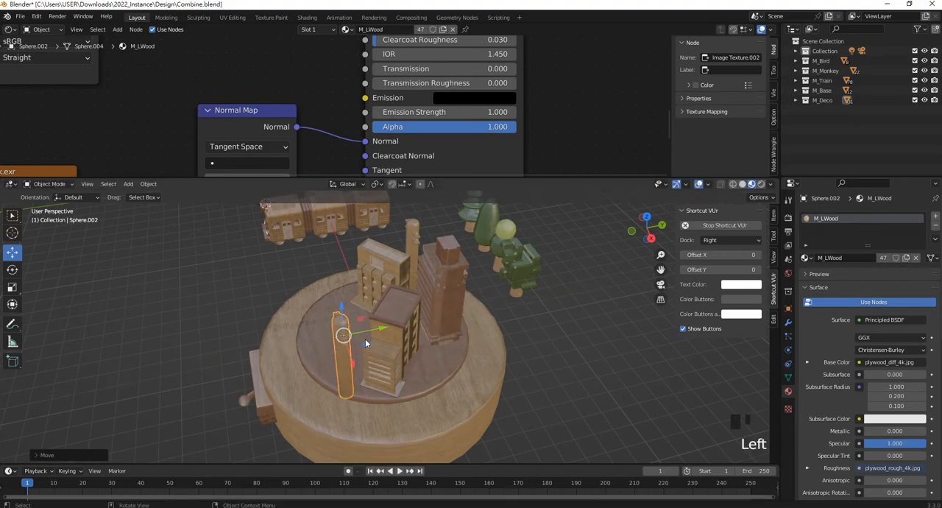
pyautogui.moveTo(365, 339); pyautogui.dragTo(478, 338, button='middle')
pyautogui.moveTo(496, 326)
pyautogui.mouseDown()
pyautogui.moveTo(468, 328)
pyautogui.moveTo(479, 328)
pyautogui.mouseUp()
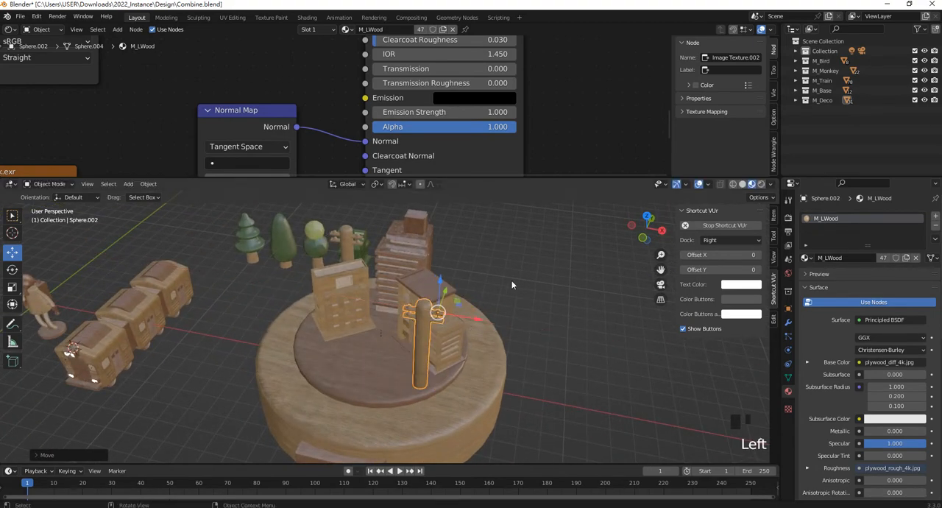
pyautogui.click(478, 328)
# - Join the tiered pine tree's foliage layers and trunk into one object
pyautogui.moveTo(479, 328); pyautogui.dragTo(383, 305, button='middle')
pyautogui.click(156, 333)
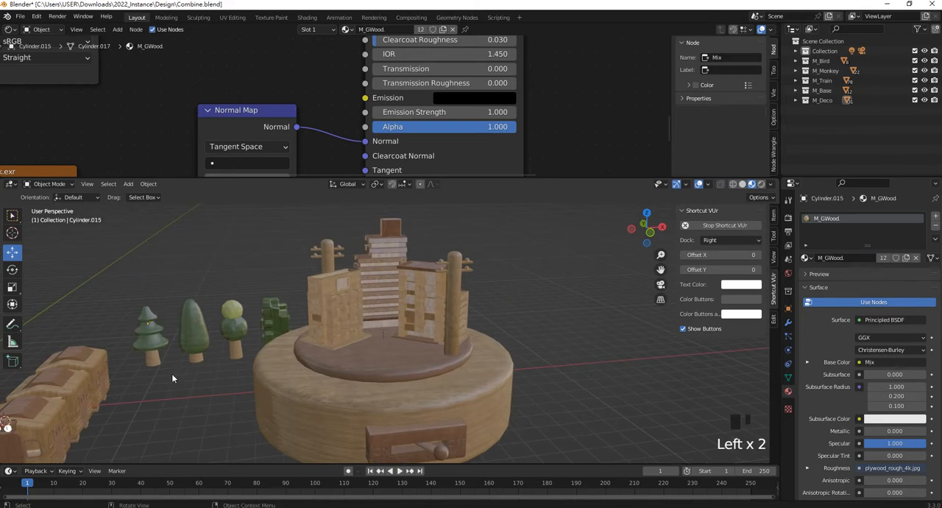
pyautogui.keyDown('shift'); pyautogui.moveTo(171, 373); pyautogui.dragTo(276, 357, button='middle'); pyautogui.keyUp('shift')
pyautogui.scroll(3, 287, 327)
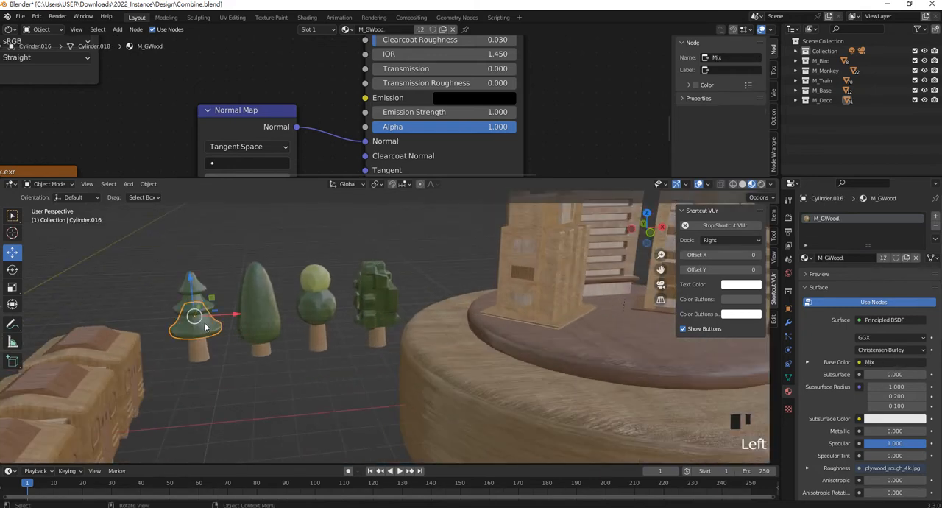
pyautogui.click(198, 356)
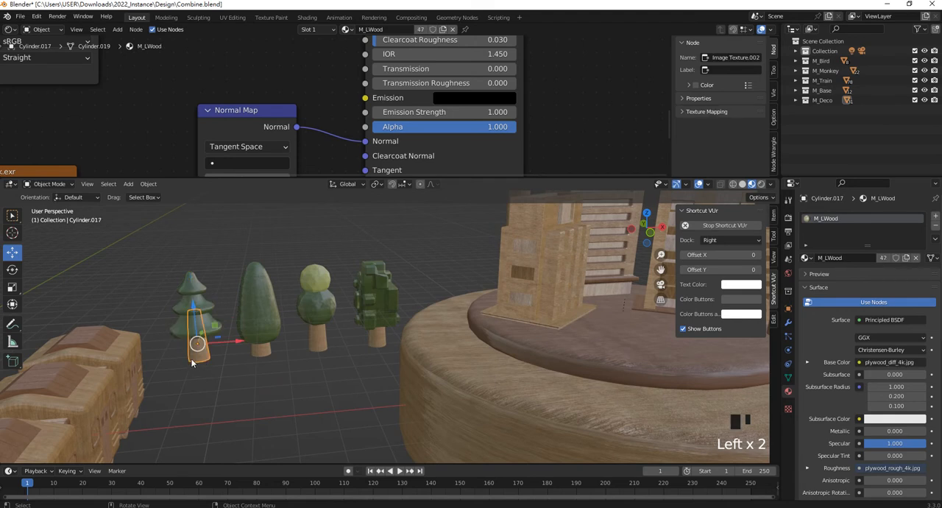
pyautogui.press('g')
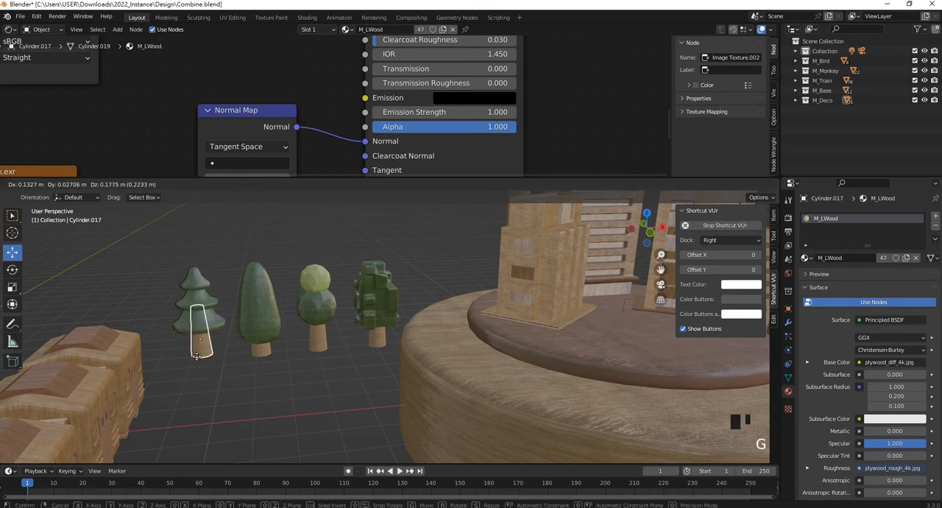
pyautogui.click(198, 360)
pyautogui.moveTo(179, 259); pyautogui.dragTo(181, 257)
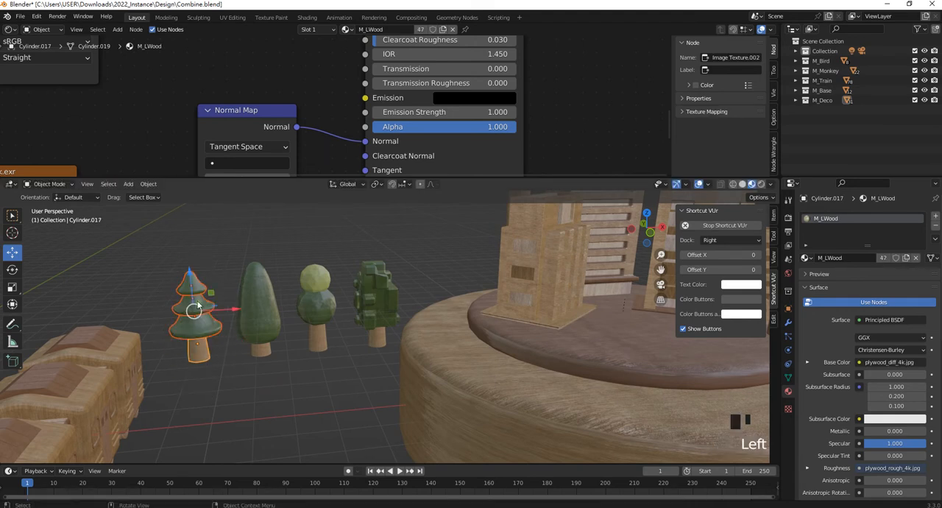
pyautogui.hotkey('ctrl', 'j')
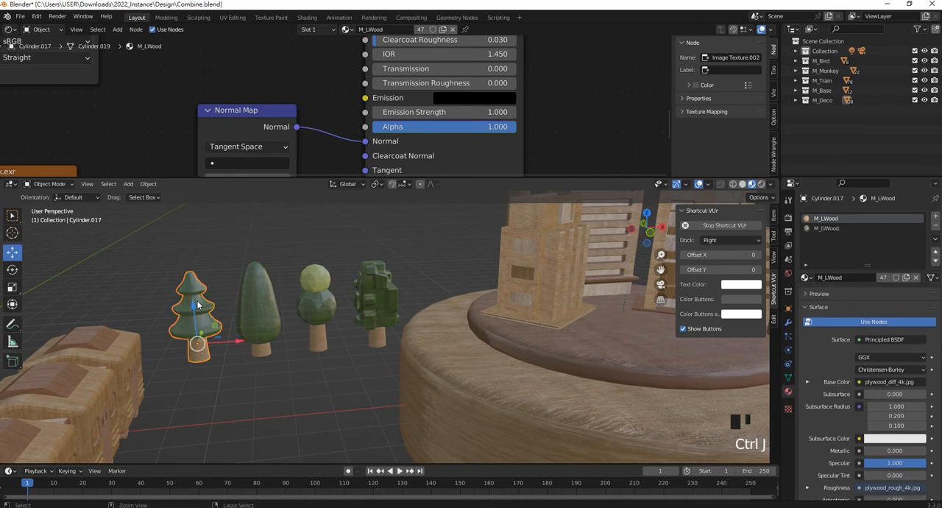
# - Join the tall cone-shaped tree's foliage and trunk into one object
pyautogui.click(269, 354)
pyautogui.keyDown('shift'); pyautogui.click(269, 350); pyautogui.keyUp('shift')
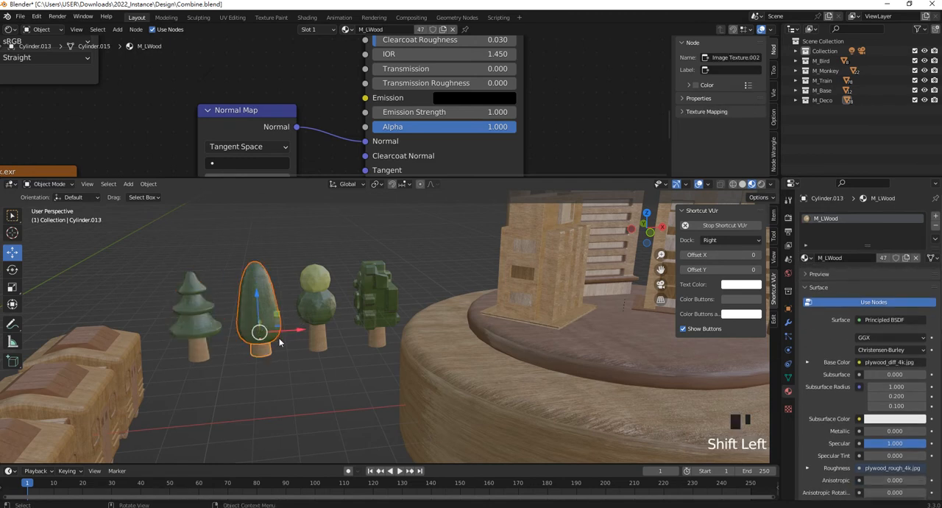
pyautogui.hotkey('ctrl', 'j')
# - Join the round tree's two foliage balls and trunk into one object
pyautogui.click(308, 264)
pyautogui.hotkey('ctrl', 'j')
pyautogui.click(350, 388)
pyautogui.click(308, 267)
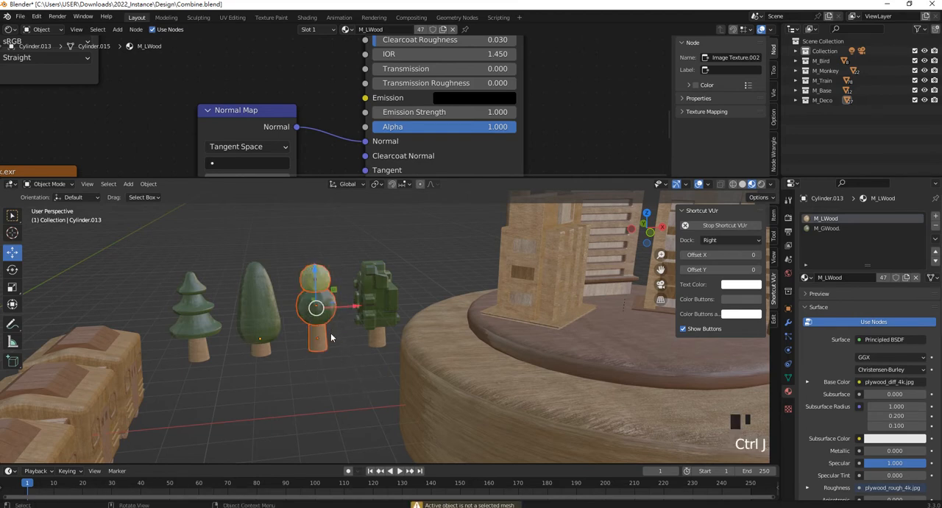
pyautogui.click(328, 344)
pyautogui.keyDown('shift'); pyautogui.click(305, 275); pyautogui.keyUp('shift')
pyautogui.keyDown('shift'); pyautogui.click(305, 275); pyautogui.keyUp('shift')
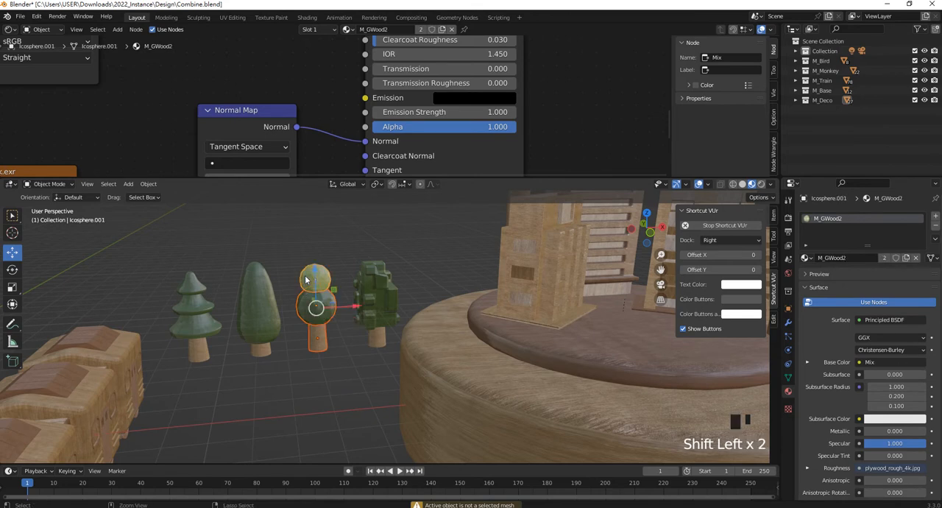
pyautogui.hotkey('ctrl', 'j')
# - Join the blocky tree's foliage and trunk into one object, keeping the foliage as the active object
pyautogui.click(382, 273)
pyautogui.keyDown('shift'); pyautogui.click(382, 273); pyautogui.keyUp('shift')
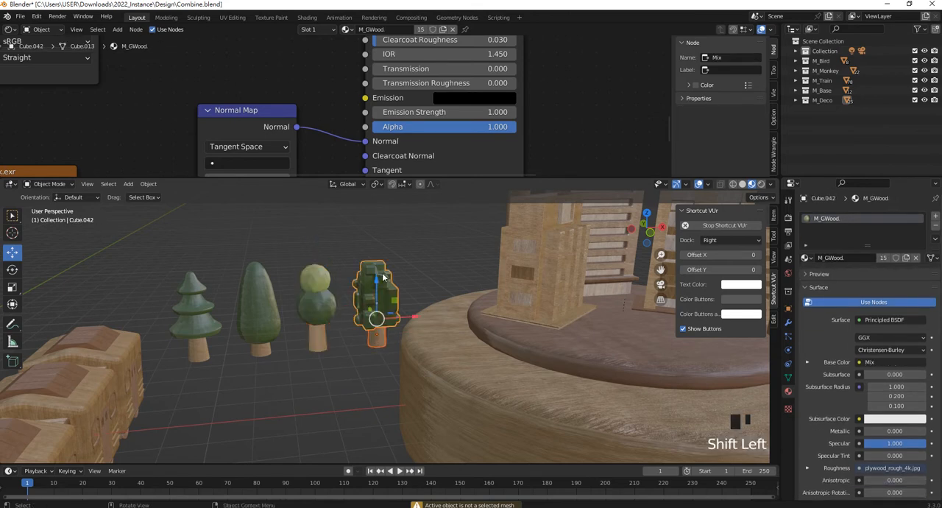
pyautogui.hotkey('ctrl', 'j')
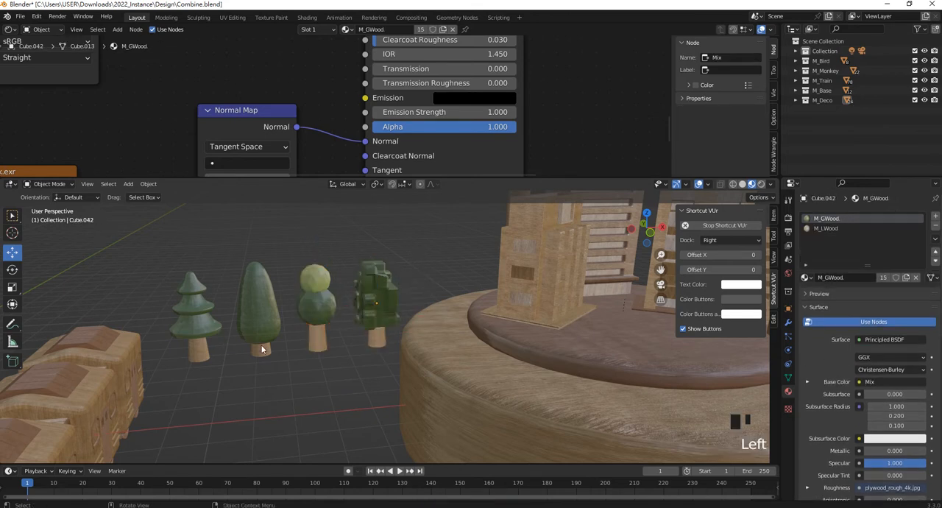
# - Move the tiered pine tree onto the front of the plate, beside the flat-topped building
pyautogui.press('KP_1')
pyautogui.scroll(-5, 252, 332)
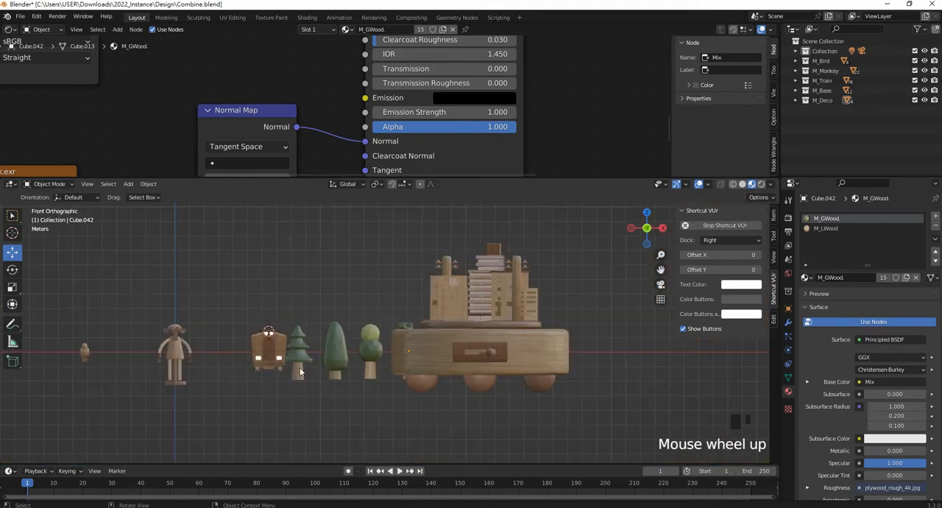
pyautogui.scroll(2, 302, 369)
pyautogui.moveTo(242, 394); pyautogui.dragTo(477, 293)
pyautogui.moveTo(477, 293); pyautogui.dragTo(432, 352, button='middle')
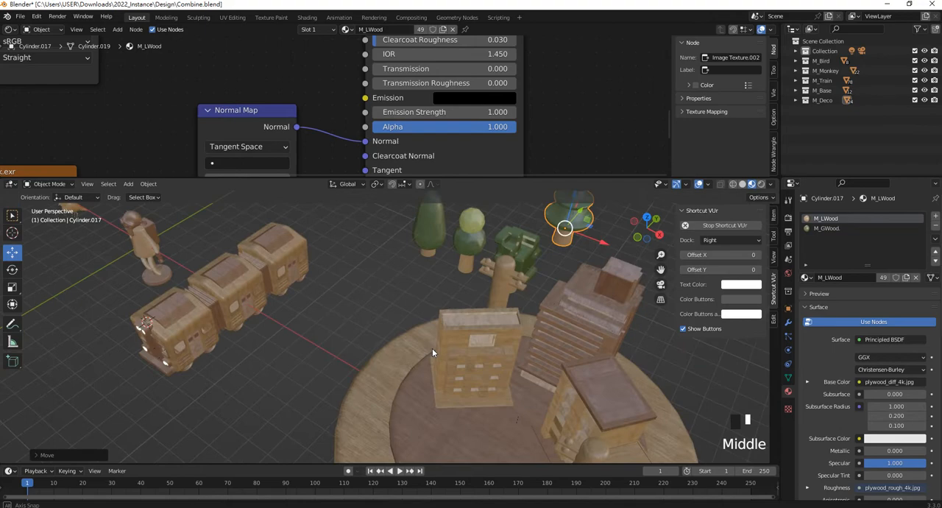
pyautogui.moveTo(586, 211); pyautogui.dragTo(433, 381)
pyautogui.scroll(-1, 433, 380)
pyautogui.keyDown('shift'); pyautogui.moveTo(440, 358); pyautogui.dragTo(422, 251, button='middle'); pyautogui.keyUp('shift')
pyautogui.moveTo(425, 253); pyautogui.dragTo(417, 254)
pyautogui.moveTo(393, 258); pyautogui.dragTo(425, 333, button='middle')
# - Scale the tiered pine tree down slightly to suit the buildings on the plate
pyautogui.click(413, 290)
pyautogui.press('s')
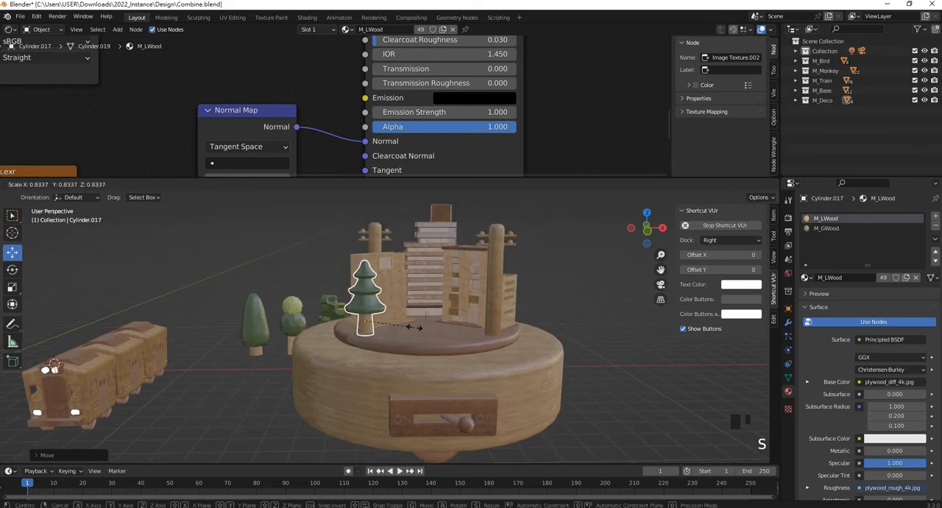
pyautogui.click(395, 310)
pyautogui.click(364, 286)
# - Move the tall cone-shaped tree onto the front of the plate, next to the front utility pole
pyautogui.click(262, 325)
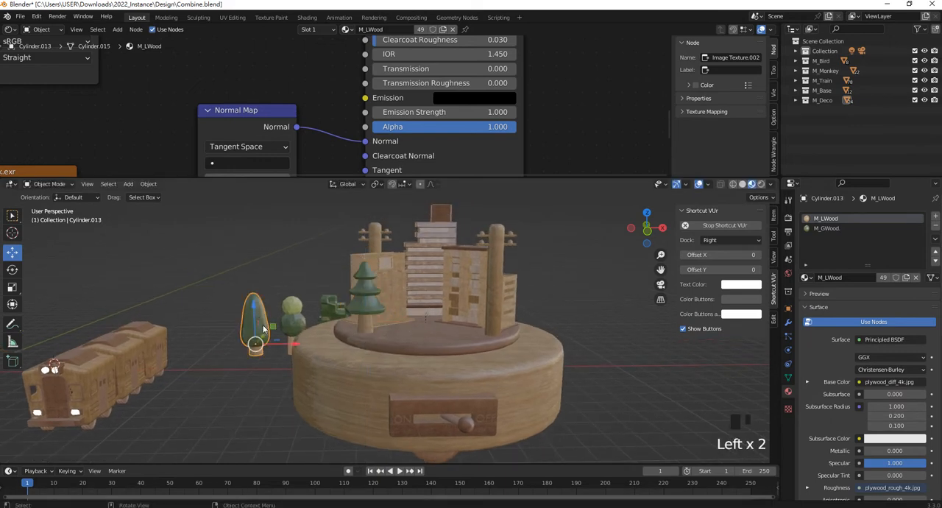
pyautogui.press('KP_1')
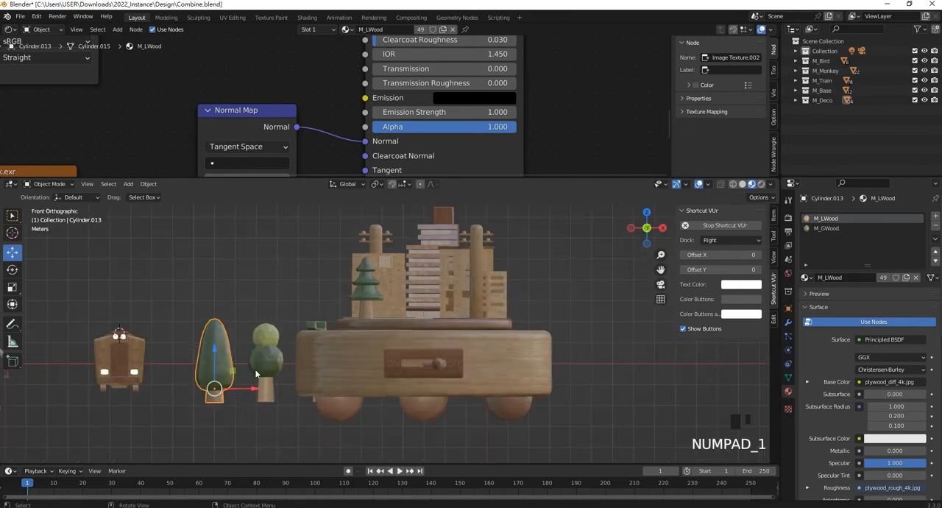
pyautogui.press('g')
pyautogui.click(468, 313)
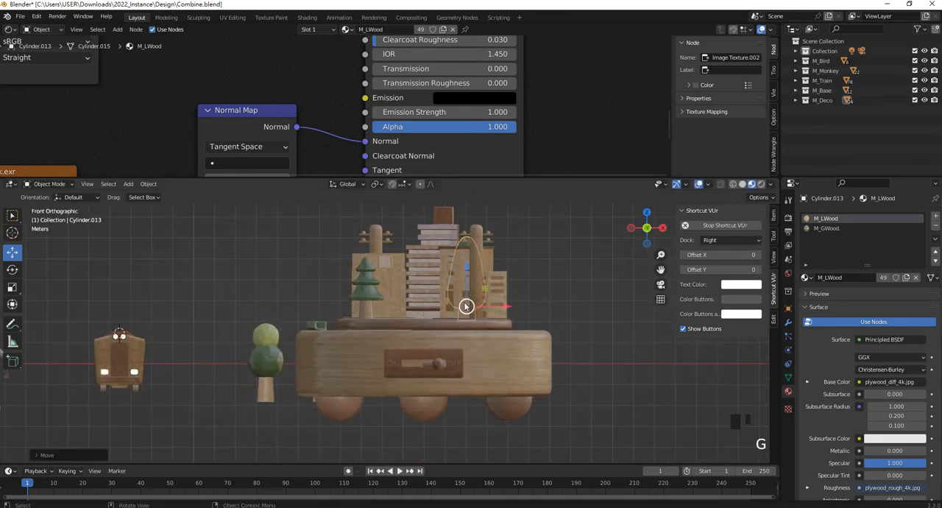
pyautogui.moveTo(468, 313); pyautogui.dragTo(405, 336, button='middle')
pyautogui.moveTo(589, 270); pyautogui.dragTo(405, 394)
pyautogui.moveTo(405, 393); pyautogui.dragTo(475, 374, button='middle')
# - Scale the cone-shaped tree down and seat its trunk on the plate beside the front utility pole
pyautogui.press('s')
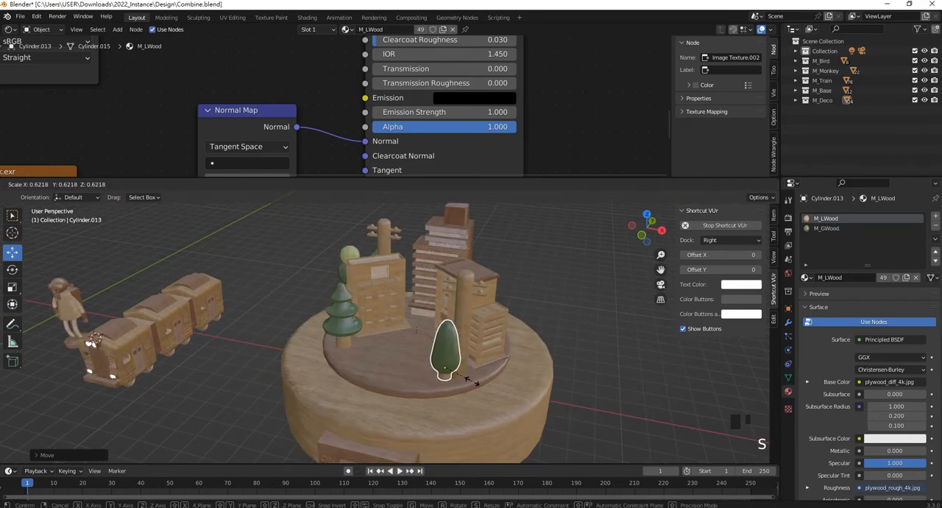
pyautogui.click(478, 383)
pyautogui.scroll(2, 483, 384)
pyautogui.moveTo(492, 388); pyautogui.dragTo(454, 331)
pyautogui.moveTo(455, 330); pyautogui.dragTo(517, 322, button='middle')
pyautogui.moveTo(517, 322); pyautogui.dragTo(529, 324)
pyautogui.click(572, 299)
pyautogui.moveTo(528, 288); pyautogui.dragTo(477, 270, button='middle')
pyautogui.click(477, 271)
pyautogui.moveTo(478, 261); pyautogui.dragTo(479, 272)
# - Move the round two-ball tree onto the plate behind the low building
pyautogui.moveTo(294, 291); pyautogui.dragTo(299, 315, button='middle')
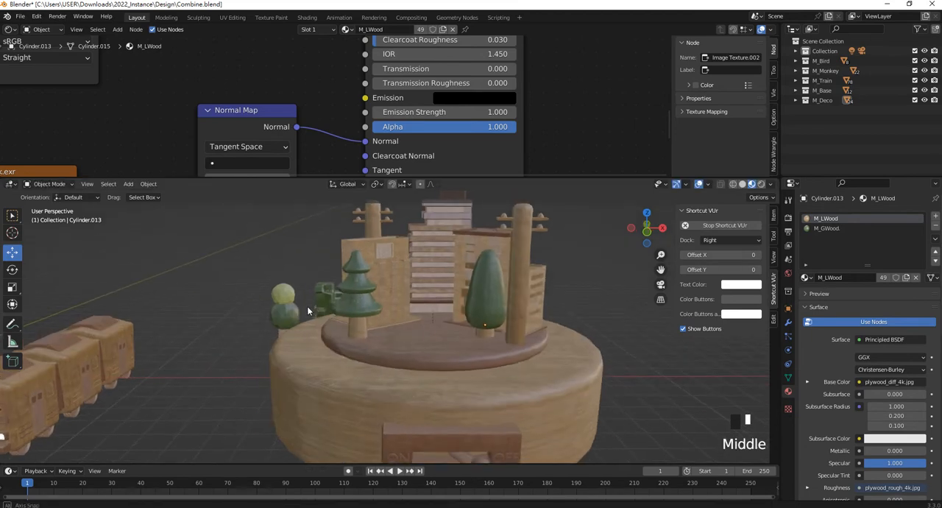
pyautogui.click(298, 316)
pyautogui.press('KP_1')
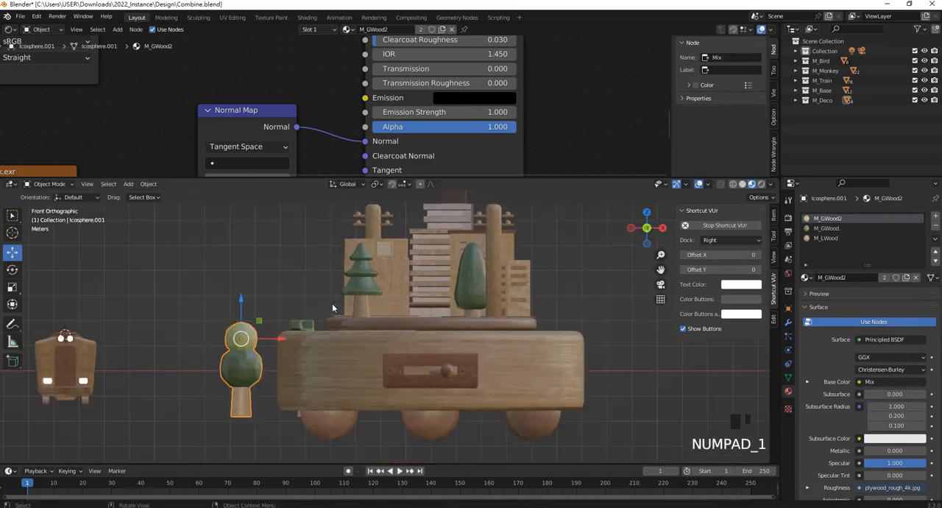
pyautogui.press('g')
pyautogui.click(428, 270)
pyautogui.moveTo(429, 270); pyautogui.dragTo(433, 293, button='middle')
pyautogui.moveTo(634, 247); pyautogui.dragTo(471, 340)
pyautogui.moveTo(459, 280); pyautogui.dragTo(461, 261)
pyautogui.moveTo(461, 262); pyautogui.dragTo(401, 240, button='middle')
# - Resize the round tree and adjust its position so it stands on the plate's rear edge
pyautogui.press('s')
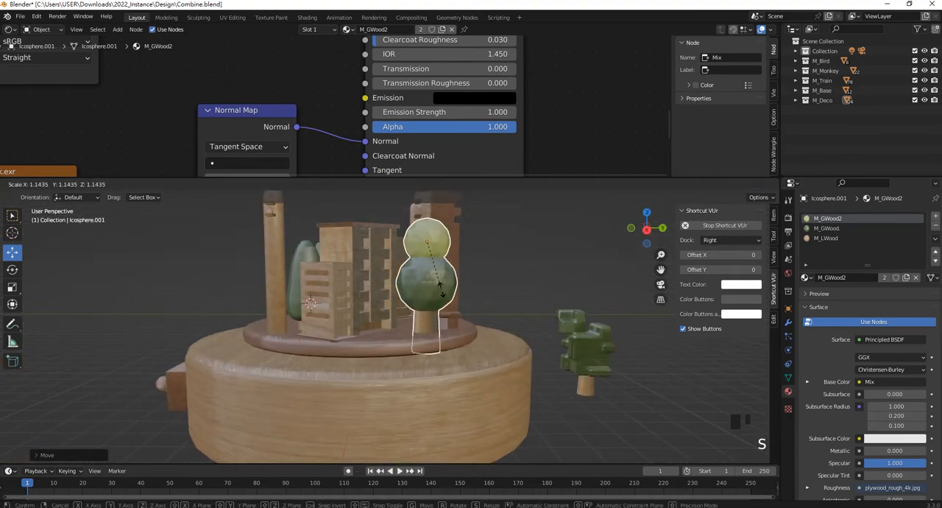
pyautogui.click(430, 256)
pyautogui.moveTo(428, 214); pyautogui.dragTo(428, 220)
pyautogui.moveTo(428, 219); pyautogui.dragTo(508, 273, button='middle')
pyautogui.moveTo(509, 226); pyautogui.dragTo(526, 227)
# - Move the blocky tree onto the front of the plate, between the pine tree and the cone-shaped tree
pyautogui.click(300, 301)
pyautogui.click(300, 303)
pyautogui.press('KP_1')
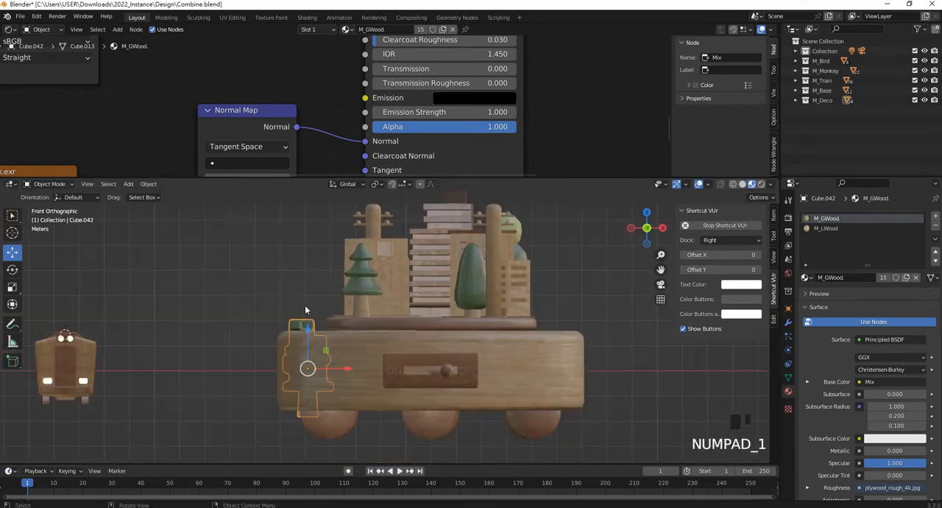
pyautogui.press('g')
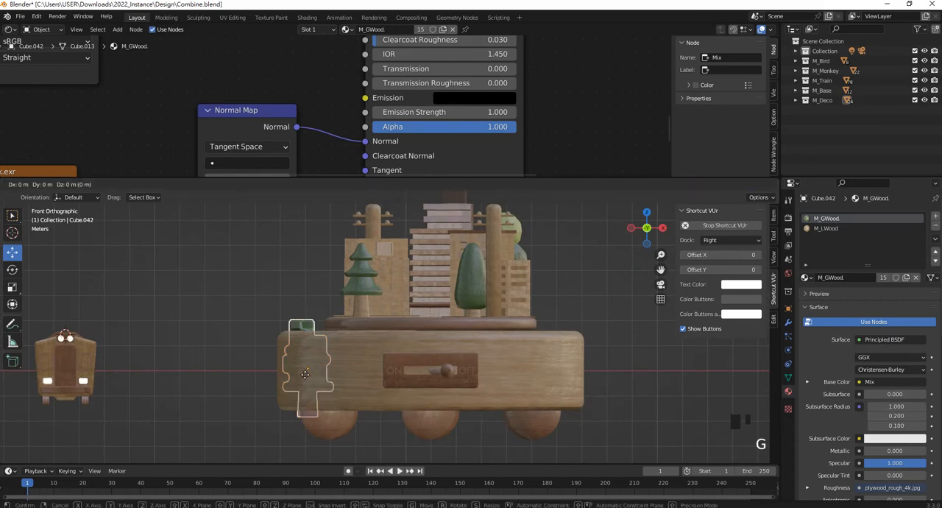
pyautogui.click(437, 282)
pyautogui.moveTo(436, 282); pyautogui.dragTo(346, 342, button='middle')
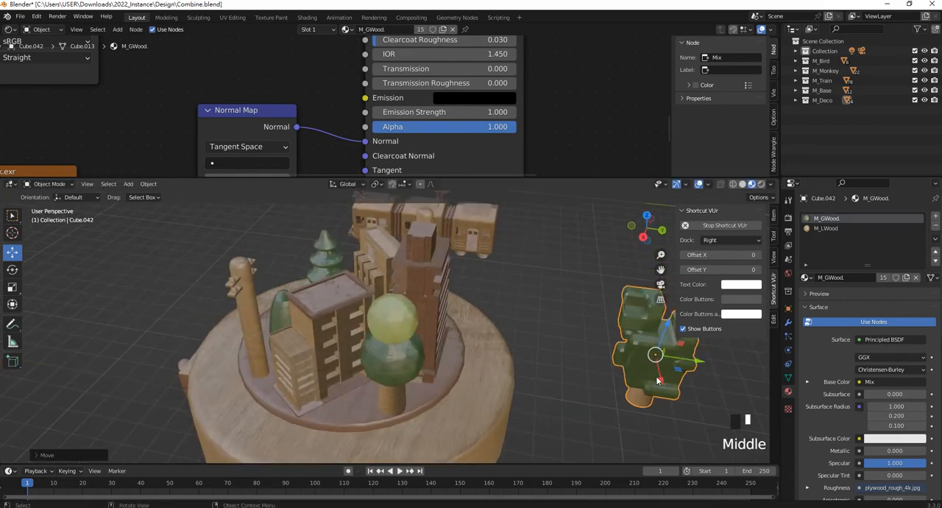
pyautogui.moveTo(690, 364); pyautogui.dragTo(317, 324)
pyautogui.moveTo(316, 324); pyautogui.dragTo(487, 273, button='middle')
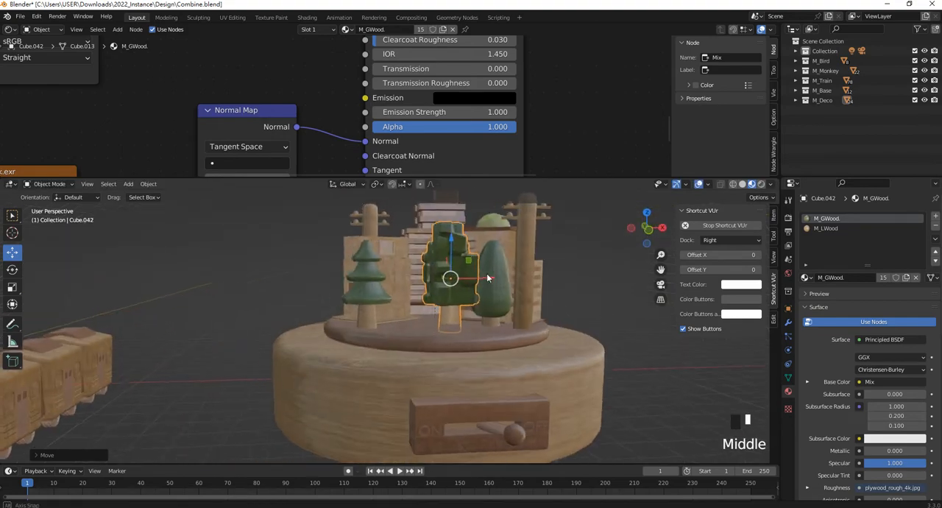
pyautogui.scroll(2, 443, 284)
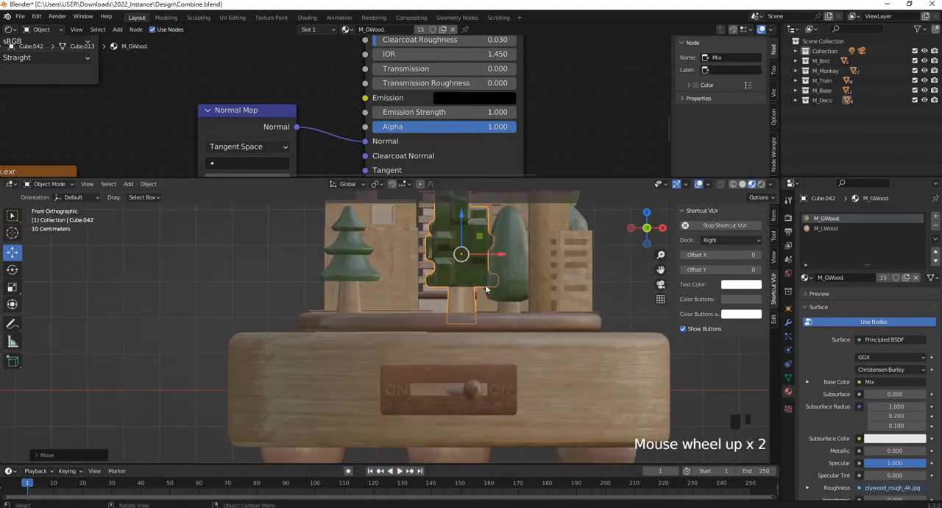
pyautogui.keyDown('shift'); pyautogui.moveTo(485, 290); pyautogui.dragTo(463, 344, button='middle'); pyautogui.keyUp('shift')
pyautogui.moveTo(466, 322)
pyautogui.mouseDown()
pyautogui.moveTo(450, 324)
pyautogui.moveTo(458, 322)
pyautogui.mouseUp()
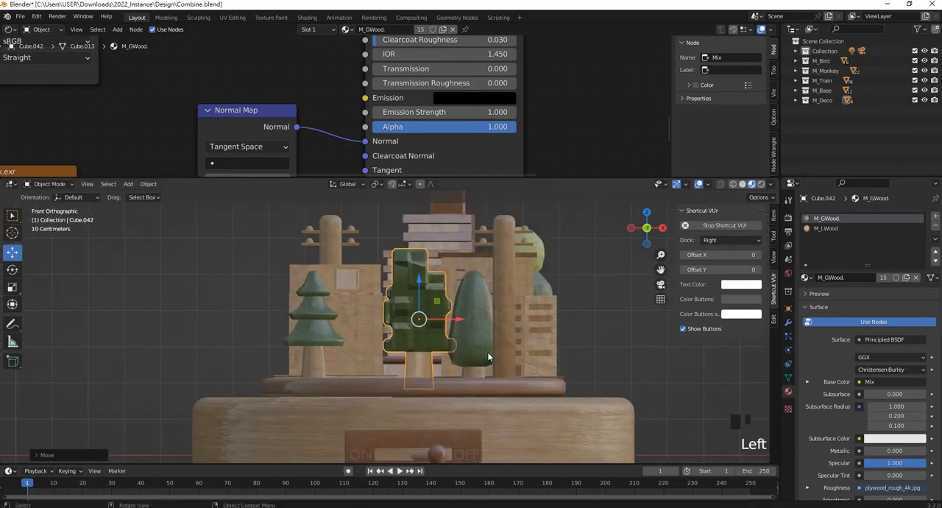
# - Scale the blocky tree to about 0.86, shift it closer to the pine tree and seat it on the plate
pyautogui.press('s')
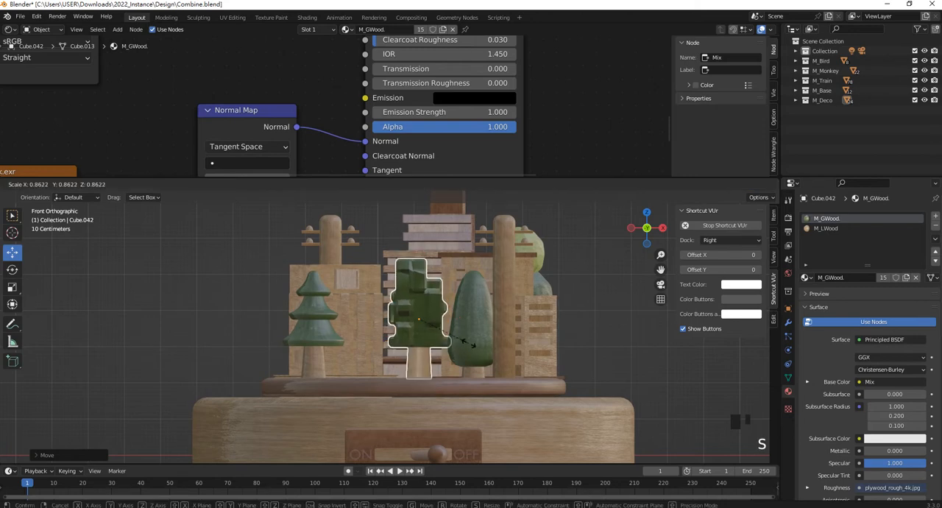
pyautogui.click(469, 348)
pyautogui.moveTo(421, 282); pyautogui.dragTo(424, 290)
pyautogui.moveTo(453, 326); pyautogui.dragTo(412, 326)
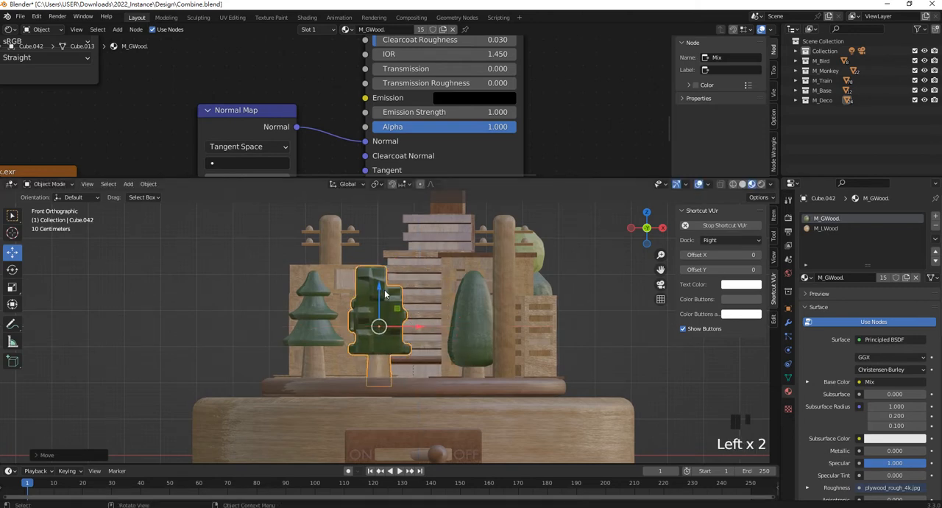
pyautogui.moveTo(379, 294); pyautogui.dragTo(394, 421, button='middle')
pyautogui.scroll(3, 393, 421)
pyautogui.scroll(-2, 408, 358)
pyautogui.click(389, 374)
pyautogui.click(390, 374)
# - Select the small wooden bird and move it from its spot beside the monkey toward the base
pyautogui.scroll(1, 223, 304)
pyautogui.keyDown('shift'); pyautogui.moveTo(223, 304); pyautogui.dragTo(370, 265, button='middle'); pyautogui.keyUp('shift')
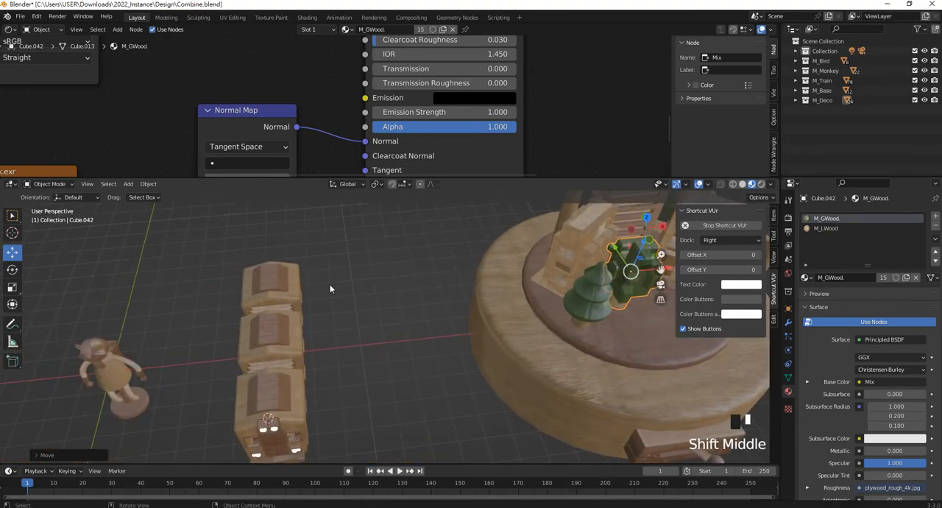
pyautogui.keyDown('shift'); pyautogui.moveTo(123, 342); pyautogui.dragTo(305, 291, button='middle'); pyautogui.keyUp('shift')
pyautogui.click(136, 331)
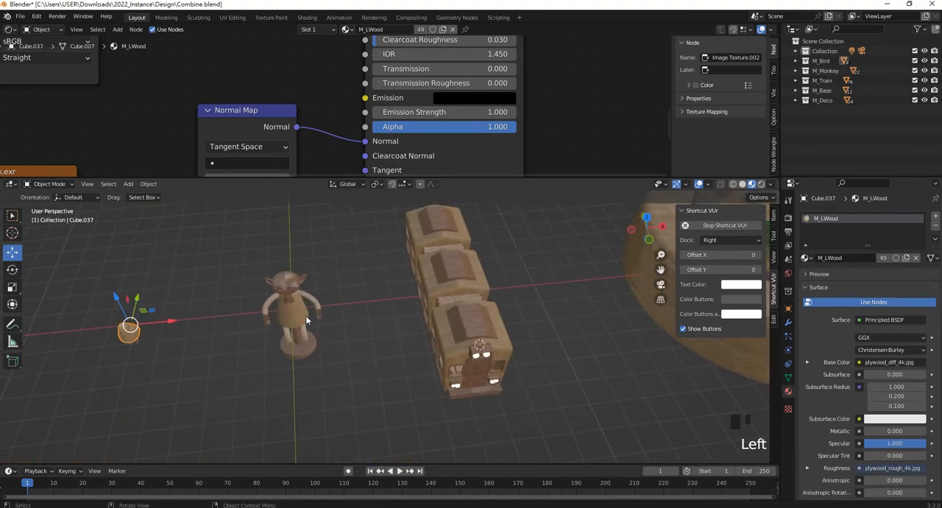
pyautogui.scroll(3, 162, 336)
pyautogui.scroll(-2, 212, 355)
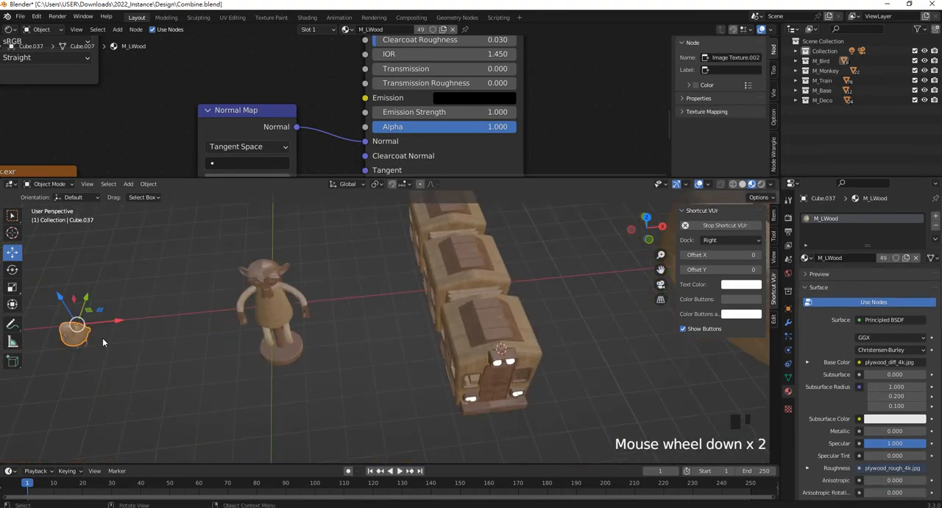
pyautogui.press('KP_1')
pyautogui.scroll(-1, 103, 337)
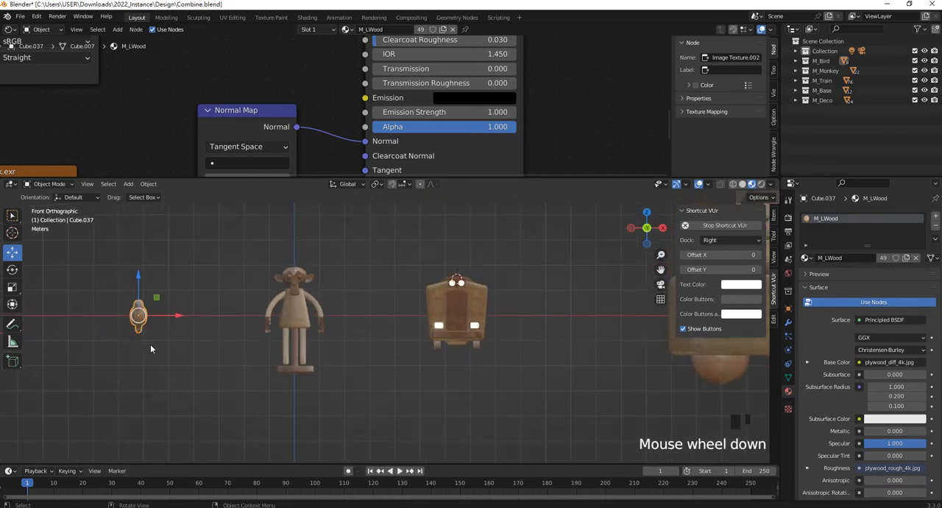
pyautogui.keyDown('shift'); pyautogui.moveTo(150, 344); pyautogui.dragTo(102, 361, button='middle'); pyautogui.keyUp('shift')
pyautogui.press('g')
pyautogui.click(525, 281)
# - Position the bird directly above the utility pole behind the pine tree, as seen from the front
pyautogui.keyDown('shift'); pyautogui.moveTo(525, 281); pyautogui.dragTo(188, 345, button='middle'); pyautogui.keyUp('shift')
pyautogui.keyDown('shift'); pyautogui.moveTo(269, 310); pyautogui.dragTo(274, 347, button='middle'); pyautogui.keyUp('shift')
pyautogui.press('g')
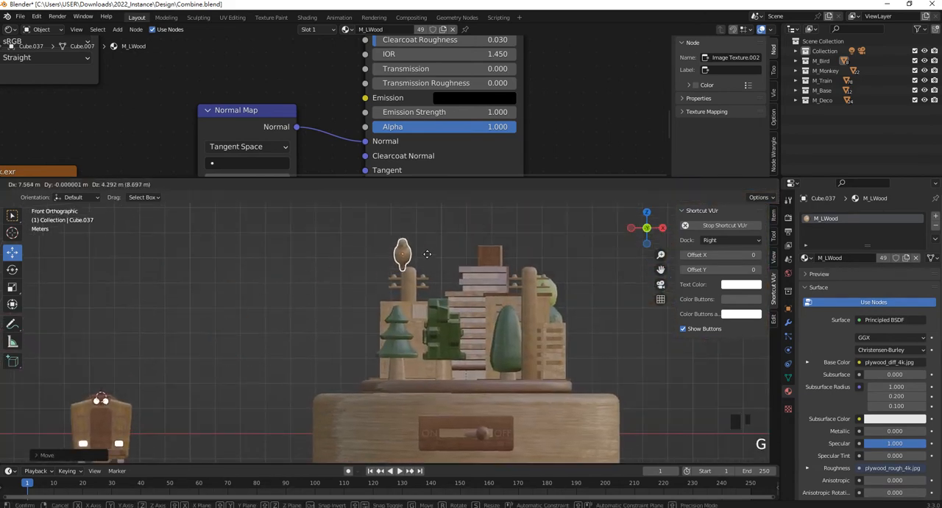
pyautogui.click(433, 255)
pyautogui.scroll(2, 433, 255)
pyautogui.keyDown('shift'); pyautogui.moveTo(433, 255); pyautogui.dragTo(398, 243, button='middle'); pyautogui.keyUp('shift')
pyautogui.scroll(3, 368, 324)
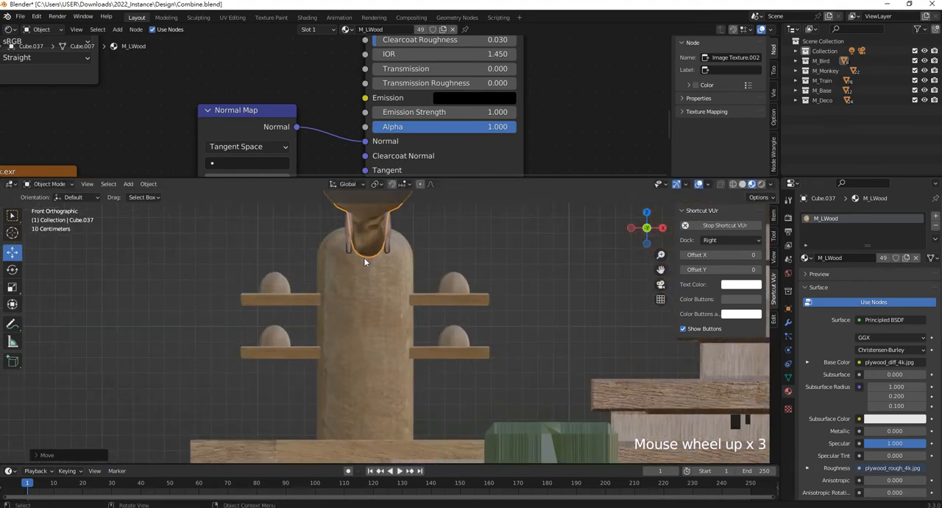
pyautogui.scroll(-1, 365, 339)
# - Align the bird in depth with the utility pole and raise it so its feet rest on the pole's top
pyautogui.moveTo(365, 339); pyautogui.dragTo(524, 285, button='middle')
pyautogui.moveTo(525, 285); pyautogui.dragTo(698, 280)
pyautogui.keyDown('shift'); pyautogui.moveTo(567, 303); pyautogui.dragTo(458, 303, button='middle'); pyautogui.keyUp('shift')
pyautogui.scroll(2, 515, 280)
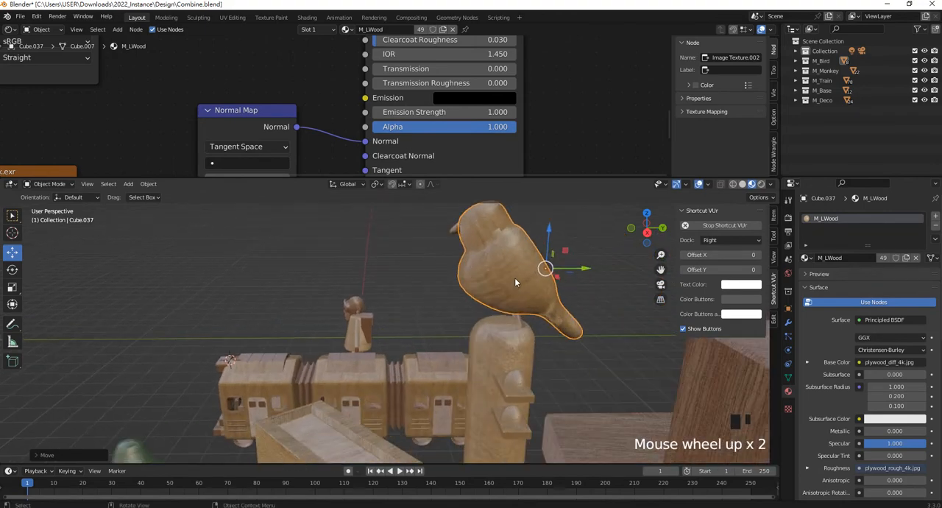
pyautogui.moveTo(516, 280); pyautogui.dragTo(543, 270, button='middle')
pyautogui.moveTo(529, 229); pyautogui.dragTo(527, 206)
pyautogui.scroll(-3, 528, 213)
pyautogui.moveTo(527, 221); pyautogui.dragTo(519, 275, button='middle')
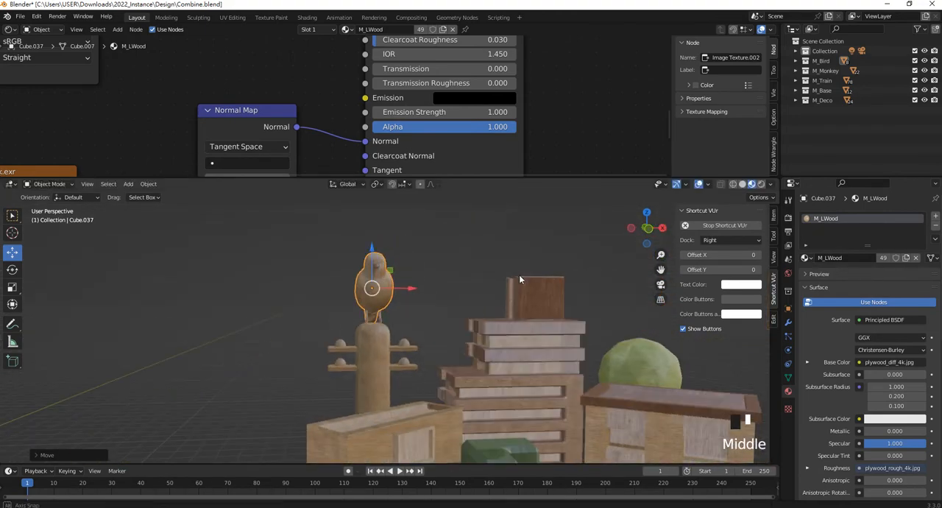
# - Scale the bird down slightly and lower it back onto the utility pole's top
pyautogui.press('s')
pyautogui.click(426, 320)
pyautogui.moveTo(332, 284); pyautogui.dragTo(280, 260, button='middle')
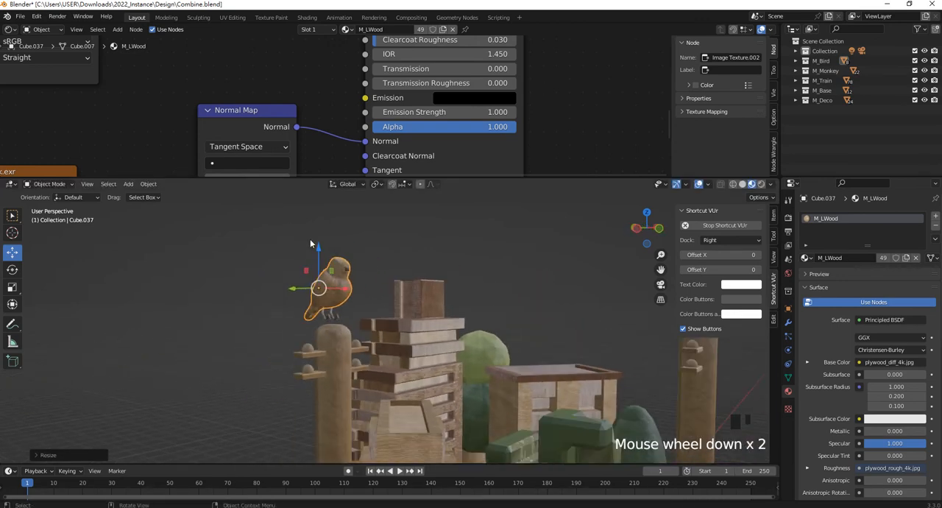
pyautogui.moveTo(319, 250); pyautogui.dragTo(322, 252)
pyautogui.moveTo(322, 252); pyautogui.dragTo(337, 292, button='middle')
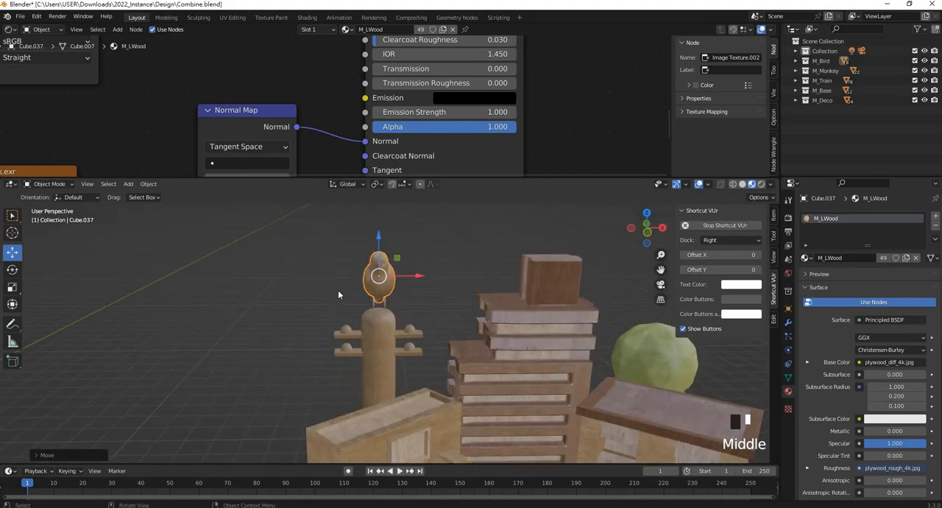
# - Rotate the bird about the global Z axis to face the tall building, and recentre it on the pole
pyautogui.press('KP_1')
pyautogui.scroll(-5, 338, 290)
pyautogui.scroll(7, 443, 320)
pyautogui.keyDown('shift'); pyautogui.moveTo(420, 323); pyautogui.dragTo(390, 324, button='middle'); pyautogui.keyUp('shift')
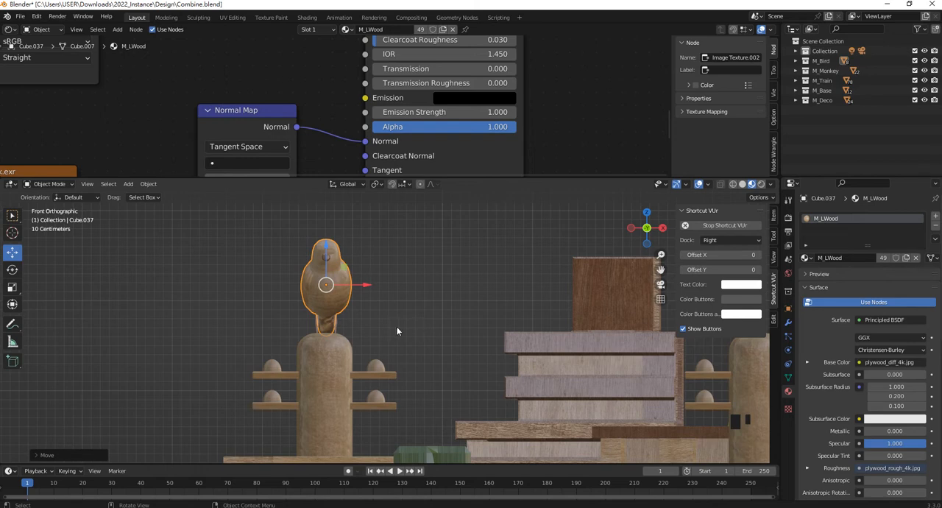
pyautogui.press('r')
pyautogui.press('z')
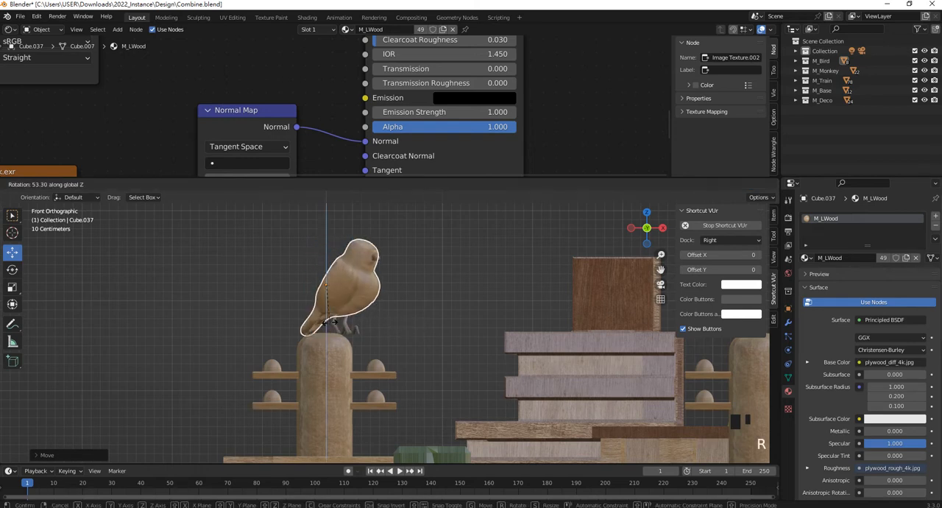
pyautogui.click(329, 322)
pyautogui.moveTo(365, 284); pyautogui.dragTo(341, 287)
# - Duplicate the bird with its feet and move the copy along X toward the front utility pole
pyautogui.scroll(-7, 351, 295)
pyautogui.keyDown('shift'); pyautogui.moveTo(402, 310); pyautogui.dragTo(352, 293, button='middle'); pyautogui.keyUp('shift')
pyautogui.scroll(5, 364, 315)
pyautogui.scroll(-1, 324, 279)
pyautogui.click(303, 286)
pyautogui.moveTo(299, 289); pyautogui.dragTo(186, 228)
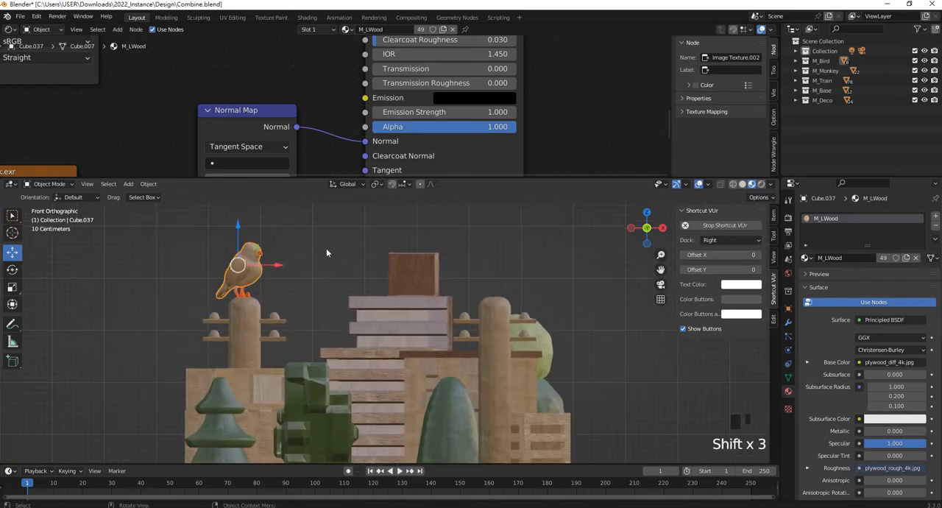
pyautogui.hotkey('shift', 'd')
pyautogui.click(425, 241)
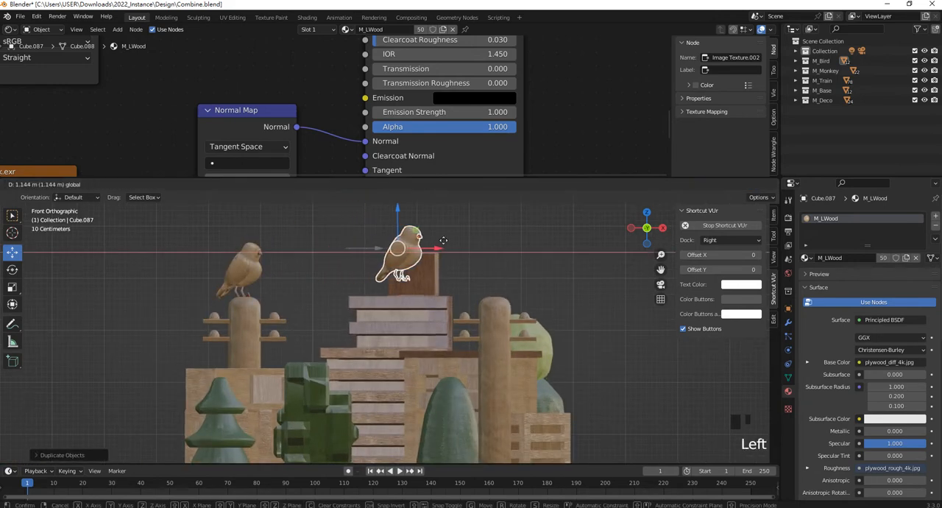
pyautogui.click(534, 251)
# - Lower the copied bird and position it on top of the cone-shaped tree
pyautogui.moveTo(497, 211); pyautogui.dragTo(501, 318)
pyautogui.moveTo(451, 350); pyautogui.dragTo(543, 350, button='middle')
pyautogui.moveTo(543, 351); pyautogui.dragTo(335, 328)
pyautogui.moveTo(335, 328); pyautogui.dragTo(499, 252, button='middle')
pyautogui.scroll(2, 461, 304)
pyautogui.scroll(2, 461, 309)
pyautogui.moveTo(413, 274); pyautogui.dragTo(410, 257)
# - Rotate the copied bird's body about the global Z axis so it faces the opposite way, toward the blocky tree
pyautogui.click(440, 319)
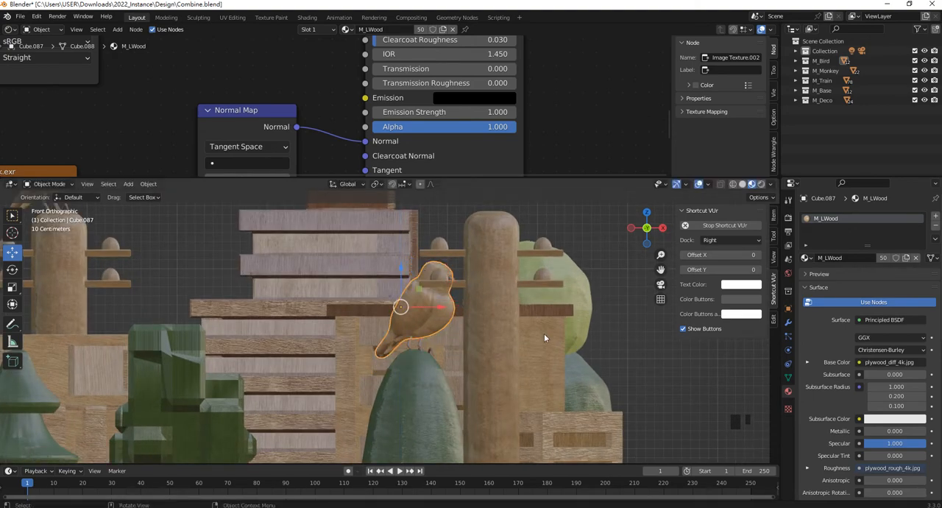
pyautogui.press('r')
pyautogui.press('z')
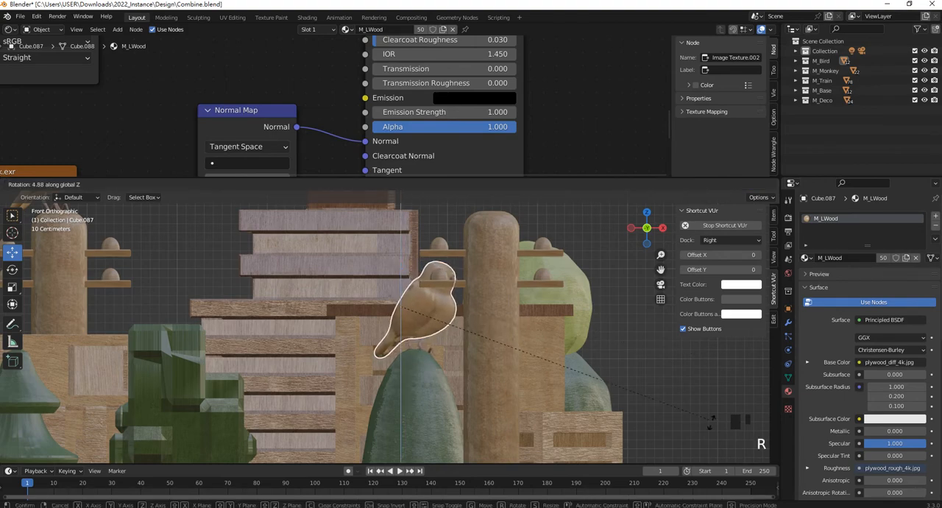
pyautogui.click(83, 365)
pyautogui.press('r')
pyautogui.press('z')
pyautogui.click(302, 382)
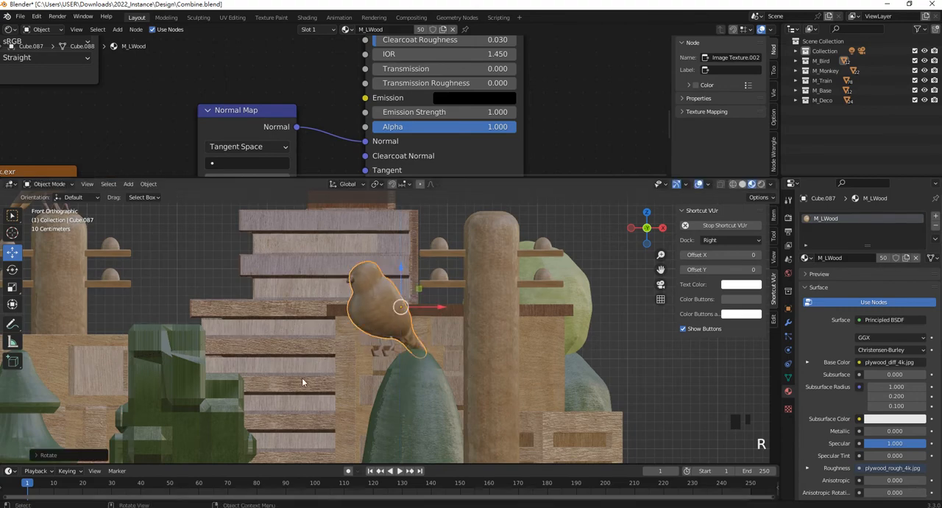
# - Shift the copied bird along X and adjust its placement so it sits centred on the tip of the cone-shaped tree
pyautogui.moveTo(439, 307); pyautogui.dragTo(478, 307)
pyautogui.moveTo(439, 264); pyautogui.dragTo(437, 261)
pyautogui.moveTo(437, 262); pyautogui.dragTo(437, 263, button='middle')
pyautogui.scroll(3, 478, 319)
pyautogui.keyDown('shift'); pyautogui.moveTo(477, 320); pyautogui.dragTo(520, 234, button='middle'); pyautogui.keyUp('shift')
pyautogui.moveTo(407, 213); pyautogui.dragTo(411, 211)
pyautogui.scroll(-2, 411, 212)
pyautogui.scroll(1, 539, 309)
pyautogui.moveTo(539, 310); pyautogui.dragTo(411, 300, button='middle')
pyautogui.scroll(-2, 434, 271)
pyautogui.scroll(-3, 434, 275)
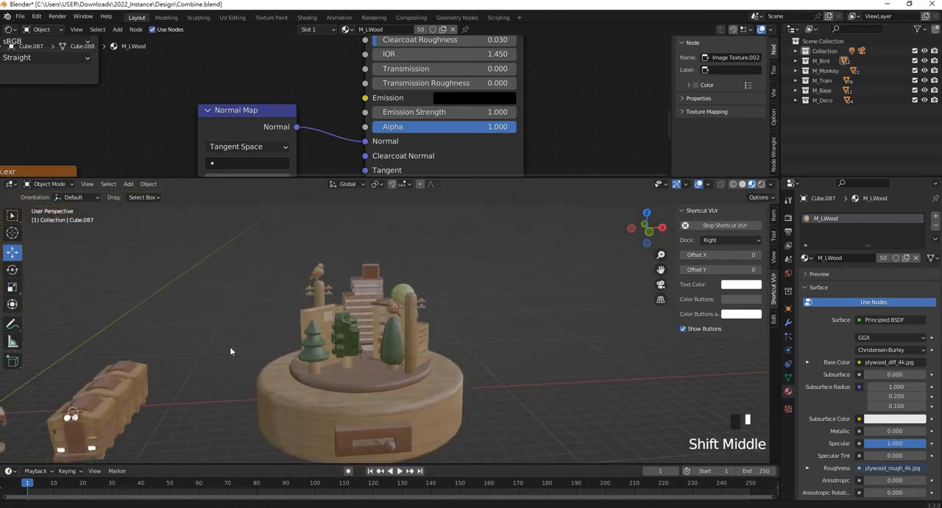
# - Move the whole monkey figure with its stand from the world origin to the middle of the round base's plate
pyautogui.keyDown('shift'); pyautogui.moveTo(45, 416); pyautogui.dragTo(173, 346, button='middle'); pyautogui.keyUp('shift')
pyautogui.click(137, 365)
pyautogui.press('KP_1')
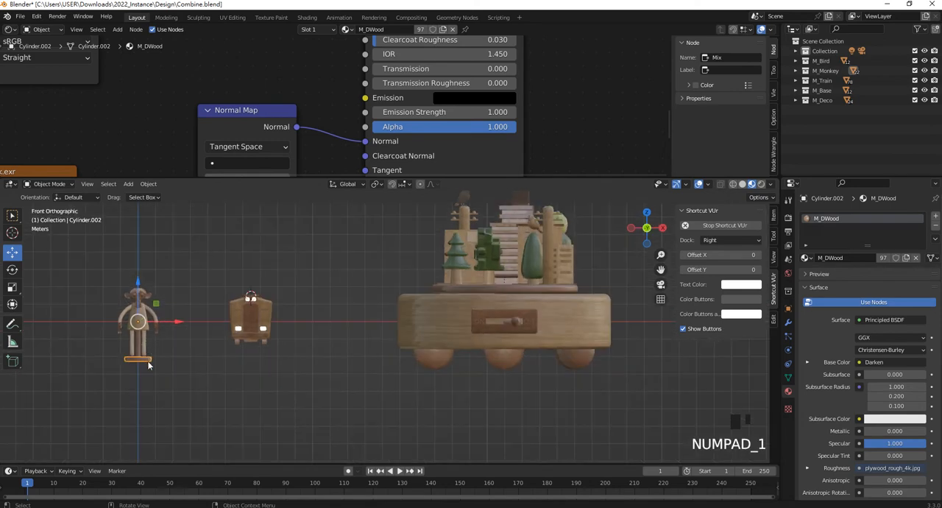
pyautogui.press('g')
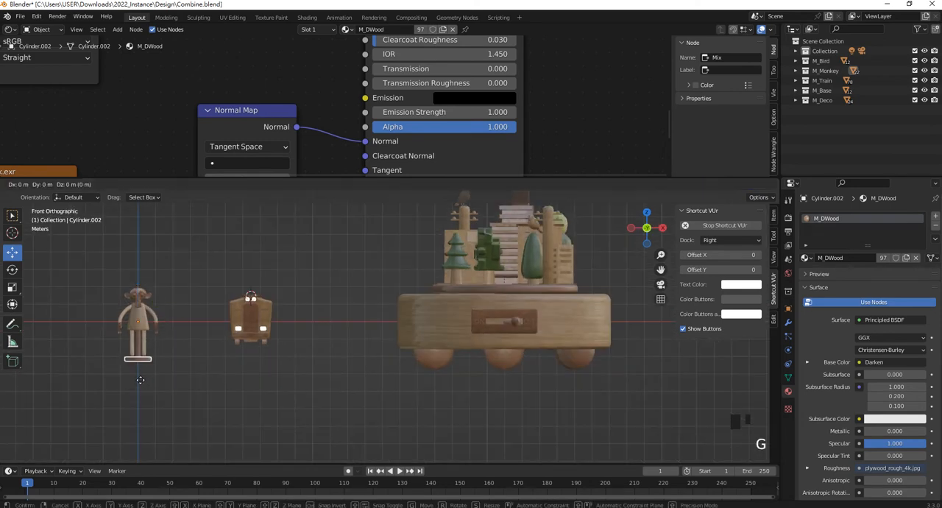
pyautogui.click(515, 304)
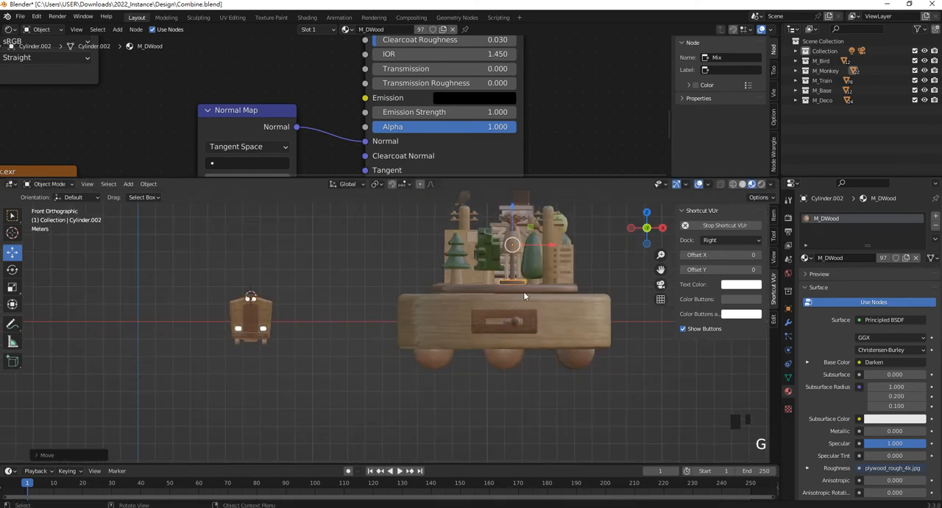
pyautogui.scroll(4, 546, 269)
pyautogui.keyDown('shift'); pyautogui.moveTo(490, 329); pyautogui.dragTo(482, 354, button='middle'); pyautogui.keyUp('shift')
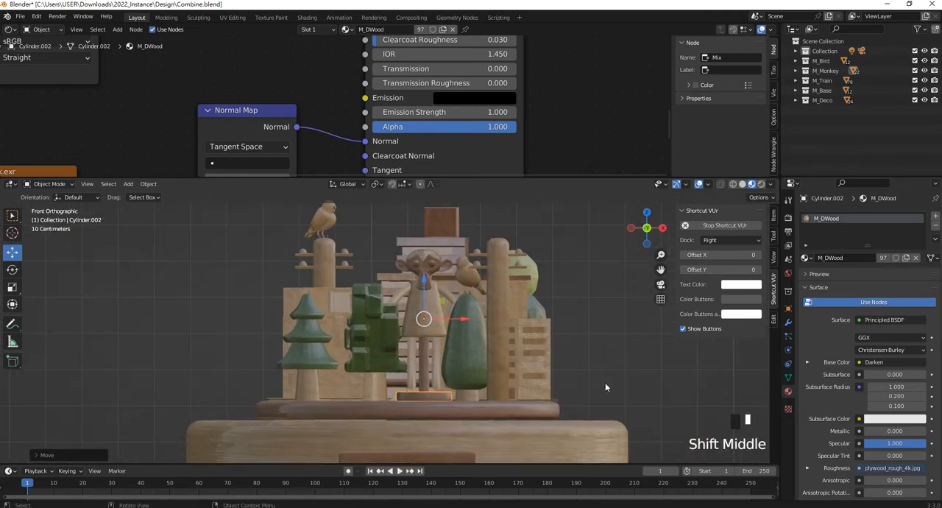
# - Scale the monkey down by a factor of about 0.61 and lower its stand onto the plate
pyautogui.press('s')
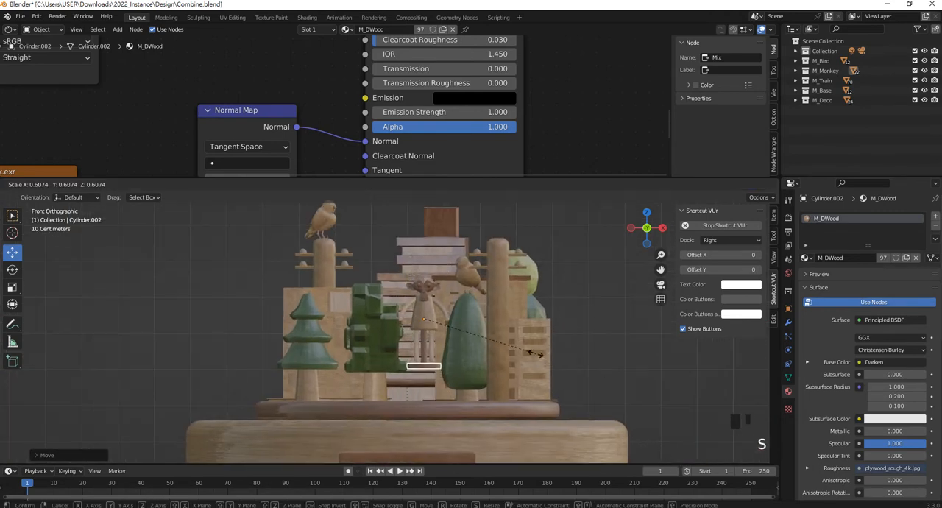
pyautogui.click(423, 278)
pyautogui.moveTo(423, 279); pyautogui.dragTo(424, 315)
pyautogui.moveTo(424, 315); pyautogui.dragTo(439, 360, button='middle')
# - Reposition the small monkey on the plate so it stands in front of the blocky tree
pyautogui.moveTo(465, 344); pyautogui.dragTo(394, 380)
pyautogui.moveTo(395, 380); pyautogui.dragTo(466, 345, button='middle')
pyautogui.moveTo(460, 368); pyautogui.dragTo(422, 363)
pyautogui.press('KP_1')
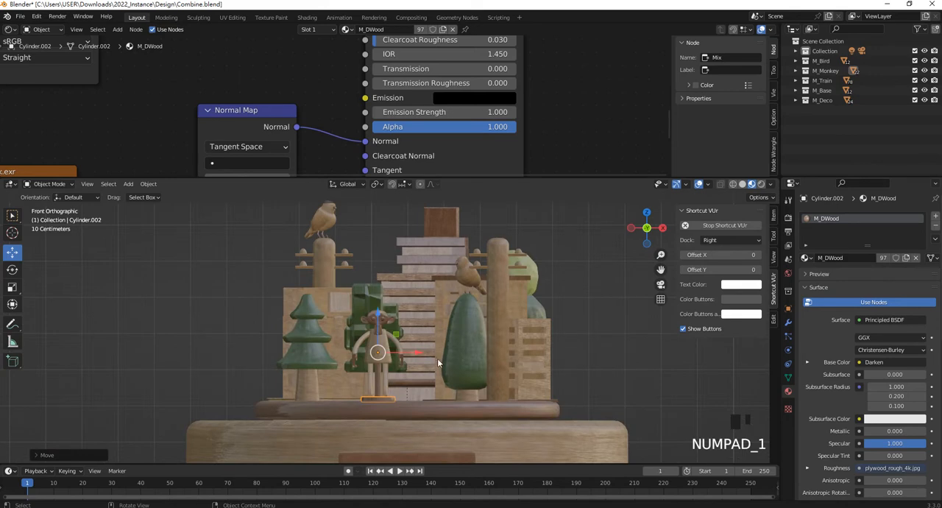
# - Rotate the monkey about the global Z axis by about -23.8°
pyautogui.press('r')
pyautogui.press('z')
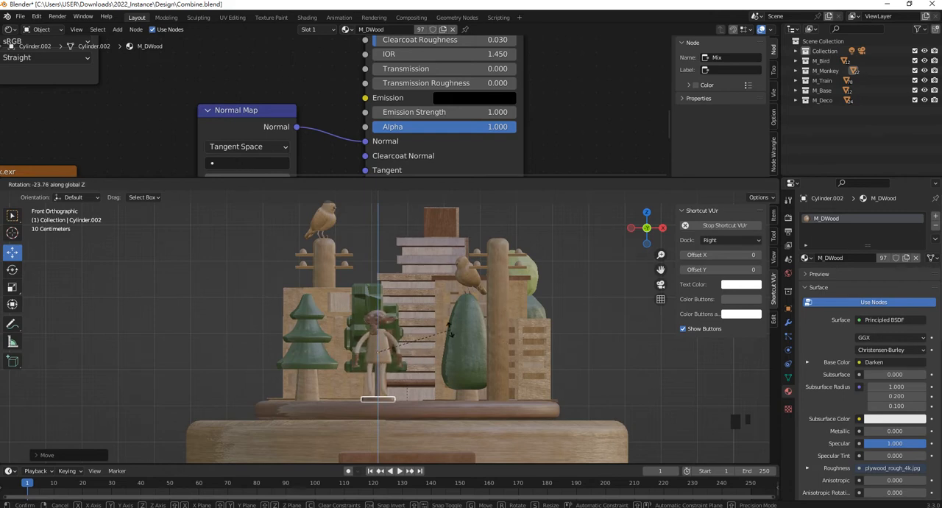
pyautogui.click(525, 333)
# - Show the monkey's transform values and clear its rotation, location and scale back to 0°, 0 m and 1
pyautogui.click(776, 218)
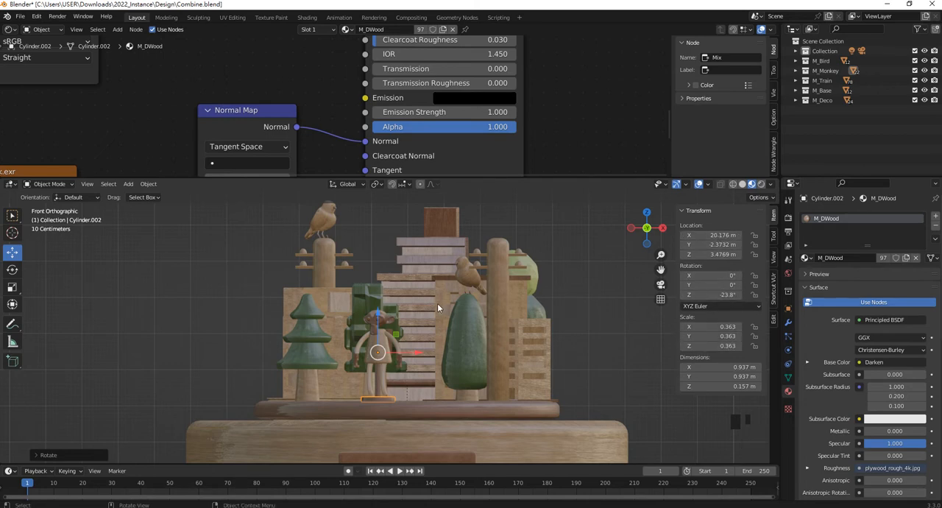
pyautogui.hotkey('alt', 'r')
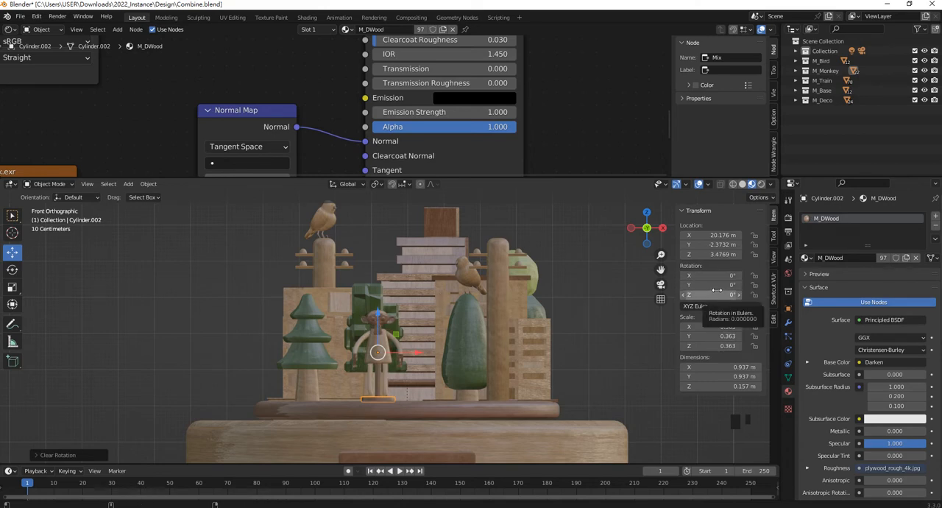
pyautogui.hotkey('alt', 'g')
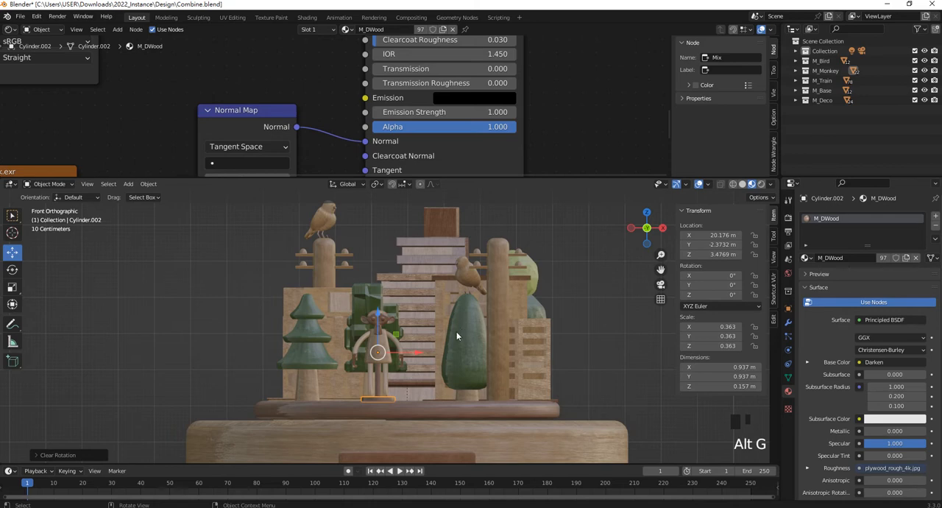
pyautogui.hotkey('alt', 'g')
pyautogui.scroll(-4, 180, 347)
pyautogui.scroll(-2, 150, 373)
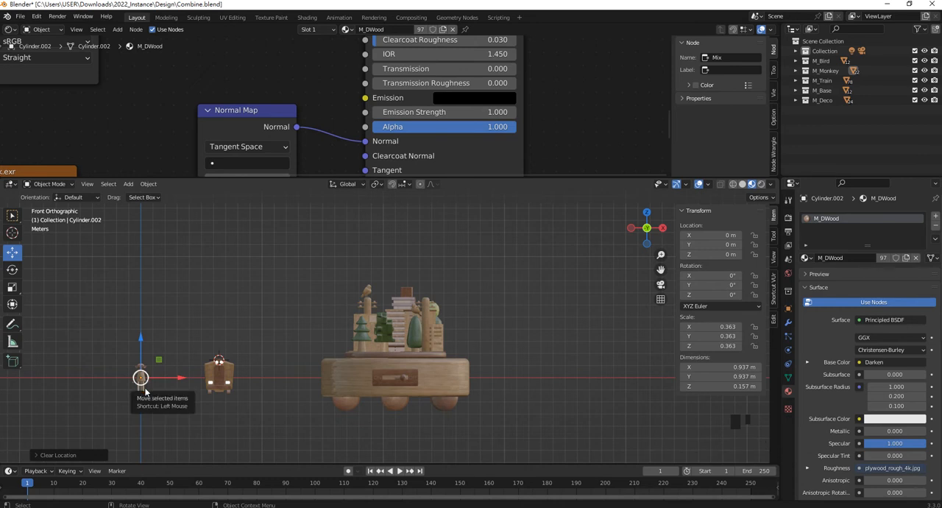
pyautogui.hotkey('alt', 's')
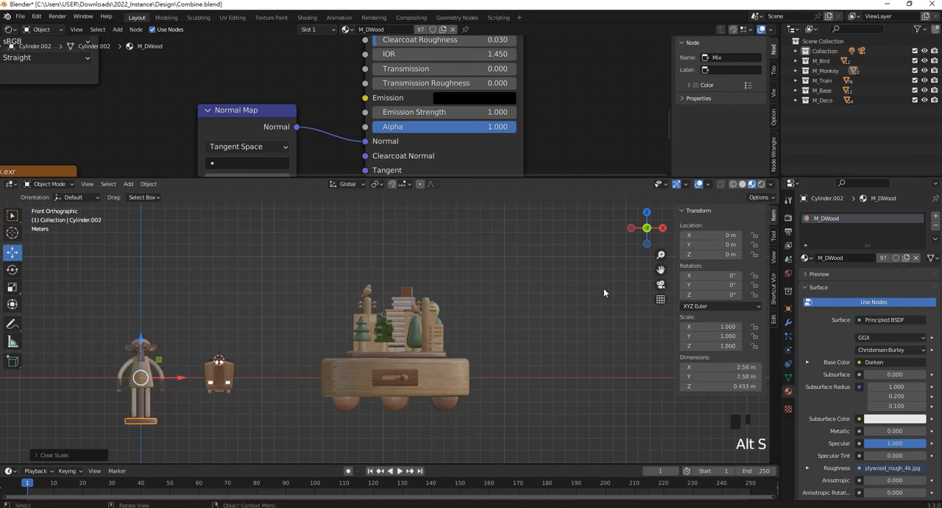
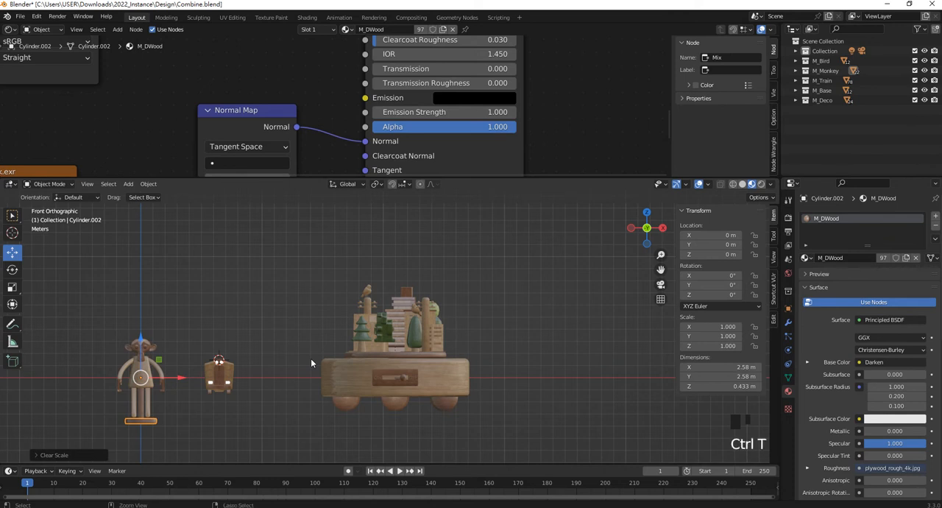
# - Try to redo the monkey's undone placement edits
pyautogui.hotkey('ctrl', 'y')
pyautogui.hotkey('ctrl', 'y')
pyautogui.hotkey('ctrl', 'y')
pyautogui.hotkey('ctrl', 'y')
pyautogui.hotkey('ctrl', 'y')
pyautogui.hotkey('ctrl', 'y')
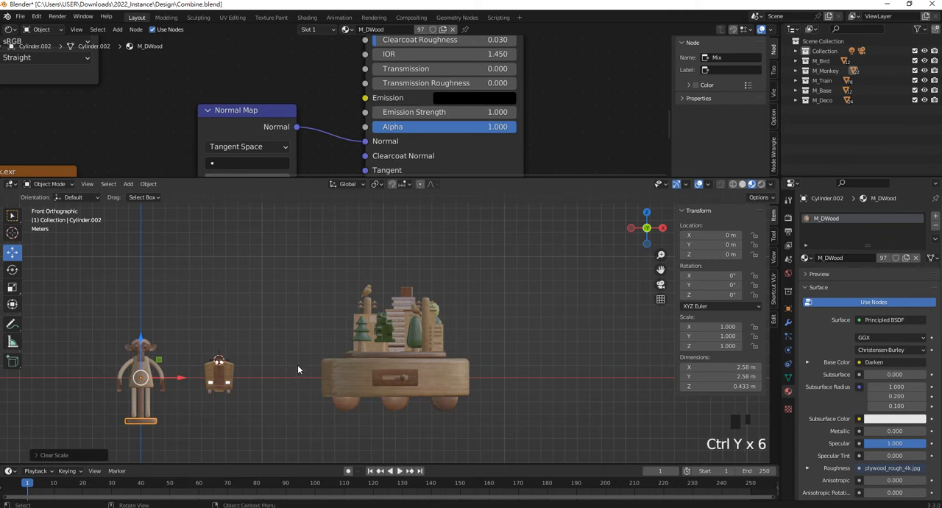
pyautogui.hotkey('ctrl', 'shift', 'z')
pyautogui.hotkey('ctrl', 'shift', 'z')
pyautogui.hotkey('ctrl', 'shift', 'z')
pyautogui.hotkey('ctrl', 'shift', 'z')
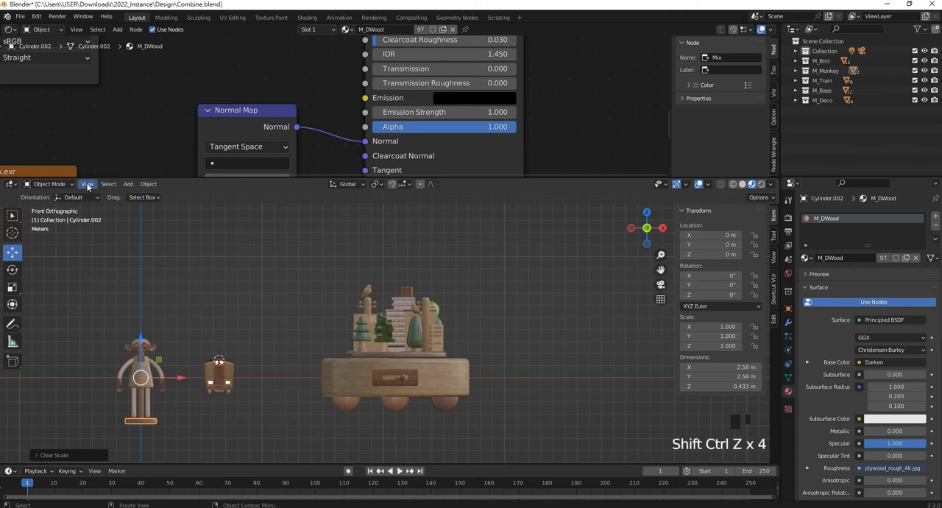
pyautogui.click(36, 16)
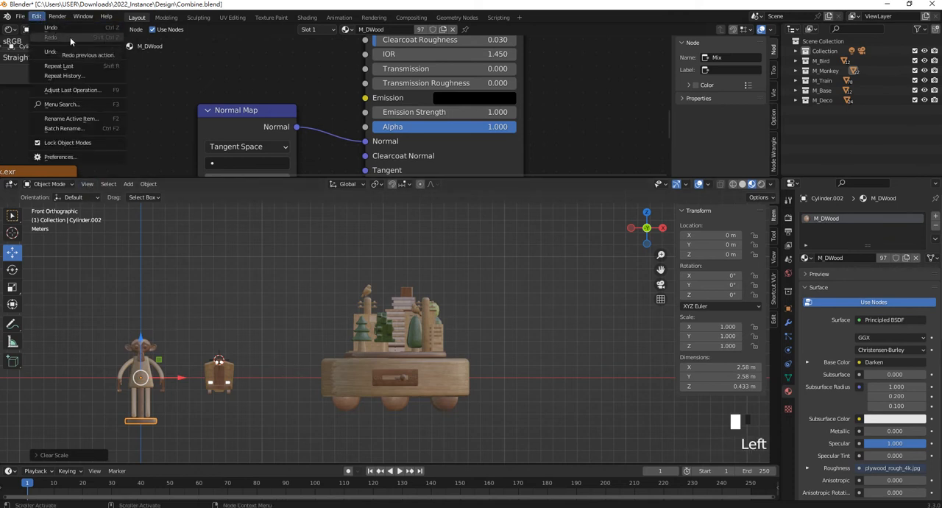
# - Scale the monkey down to about 0.391 and set its stand down on the round base's plate, at about Z 3.56 m
pyautogui.moveTo(144, 378); pyautogui.dragTo(403, 271)
pyautogui.scroll(3, 408, 363)
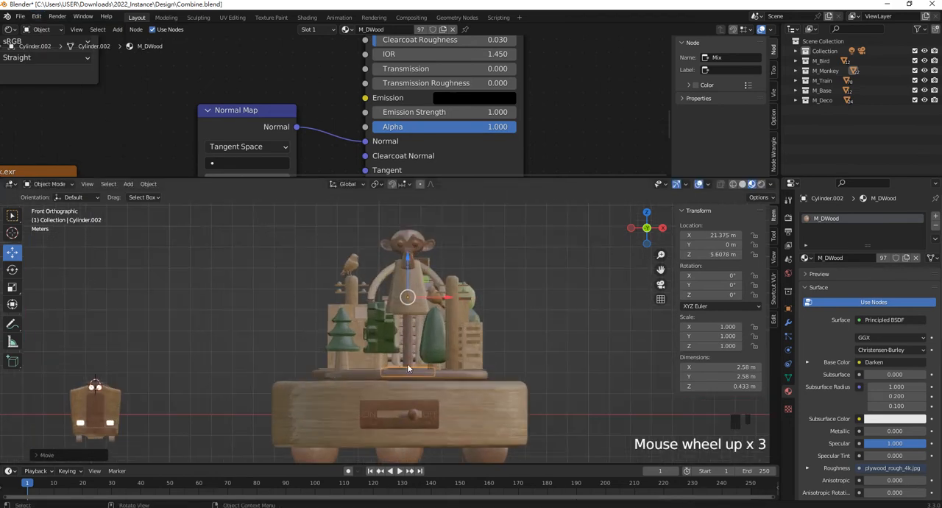
pyautogui.press('s')
pyautogui.click(426, 308)
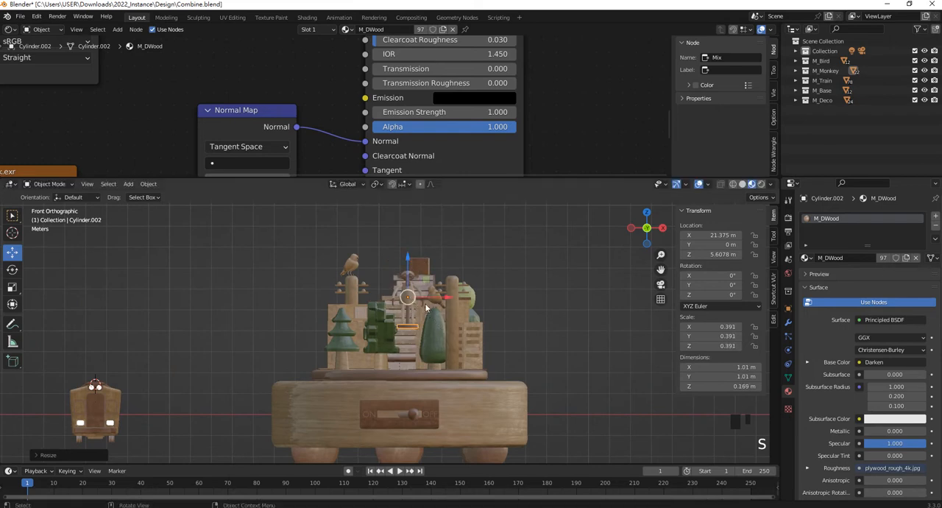
pyautogui.moveTo(409, 261); pyautogui.dragTo(416, 309)
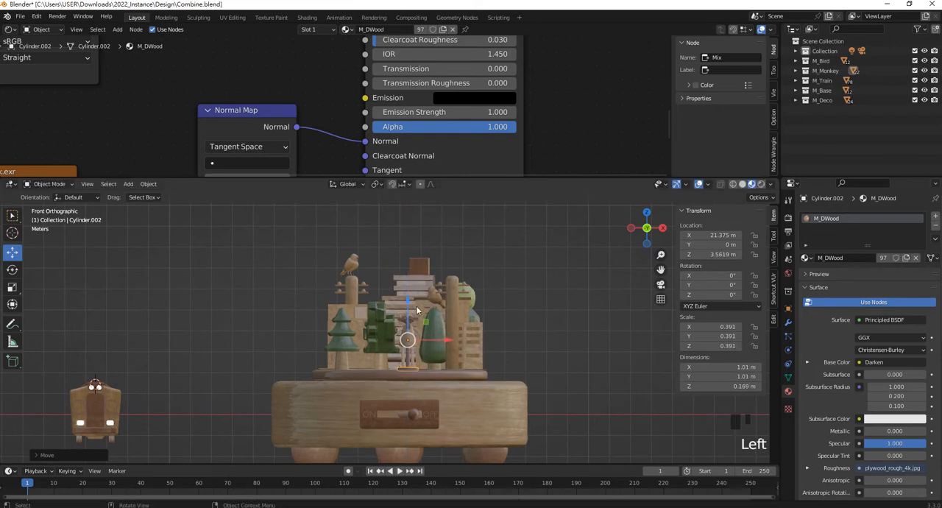
# - Reposition the monkey in front of the blocky tree, at about X 19.92 m and Y -2.70 m
pyautogui.moveTo(450, 339); pyautogui.dragTo(440, 340)
pyautogui.moveTo(440, 339); pyautogui.dragTo(398, 344, button='middle')
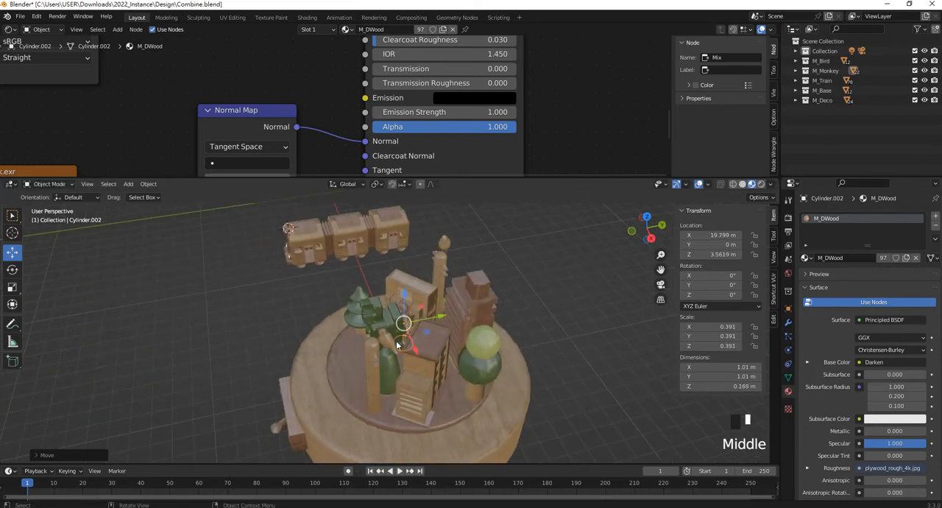
pyautogui.moveTo(436, 323); pyautogui.dragTo(397, 330)
pyautogui.moveTo(397, 330); pyautogui.dragTo(376, 378, button='middle')
pyautogui.moveTo(375, 378); pyautogui.dragTo(383, 381)
pyautogui.press('KP_1')
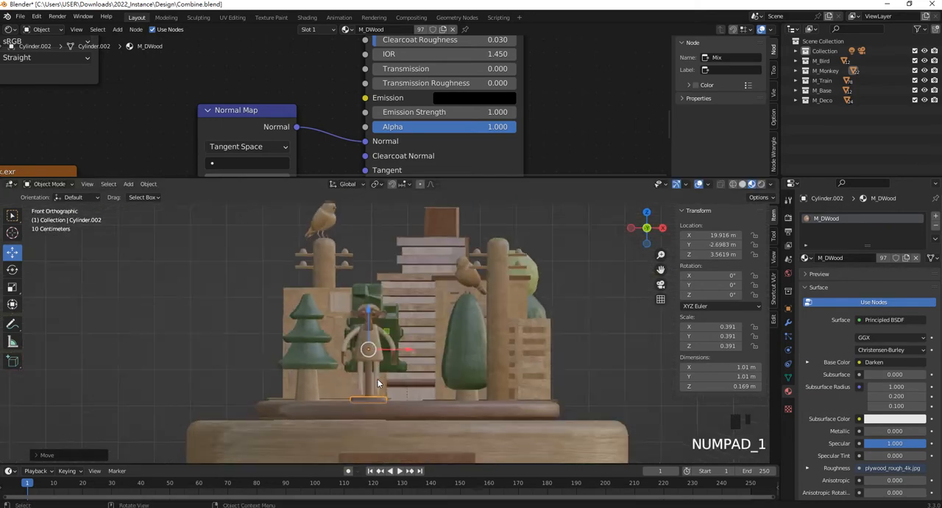
# - Raise the monkey slightly to about Z 3.57 m and rotate it about the global Z axis
pyautogui.scroll(2, 385, 388)
pyautogui.scroll(1, 388, 386)
pyautogui.moveTo(359, 318); pyautogui.dragTo(360, 314)
pyautogui.press('r')
pyautogui.press('z')
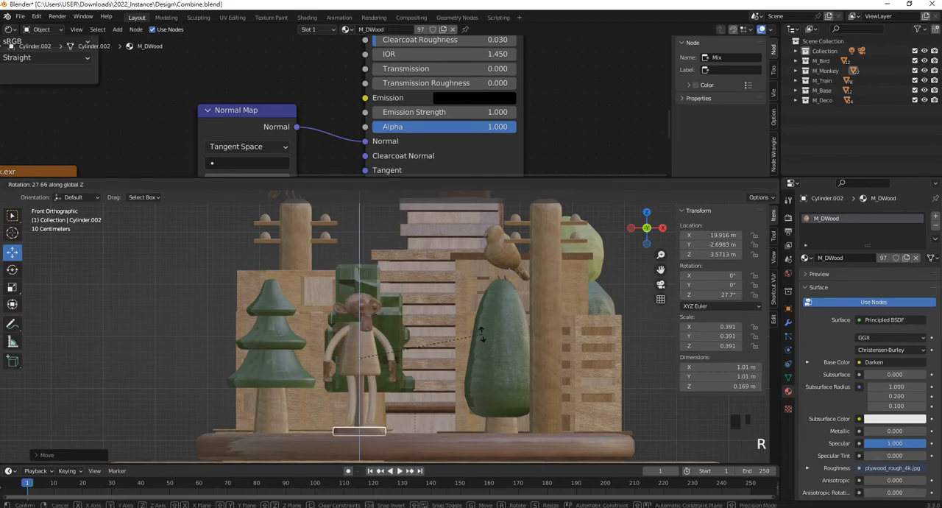
pyautogui.click(378, 329)
pyautogui.scroll(-3, 379, 328)
pyautogui.moveTo(378, 329); pyautogui.dragTo(343, 325, button='middle')
# - Stretch the stepped tower vertically to a Z scale of about 1.323 and shift it up to rest on the plate
pyautogui.click(458, 298)
pyautogui.moveTo(428, 297); pyautogui.dragTo(536, 306, button='middle')
pyautogui.press('KP_1')
pyautogui.scroll(-4, 515, 310)
pyautogui.scroll(4, 492, 315)
pyautogui.press('s')
pyautogui.press('z')
pyautogui.click(487, 302)
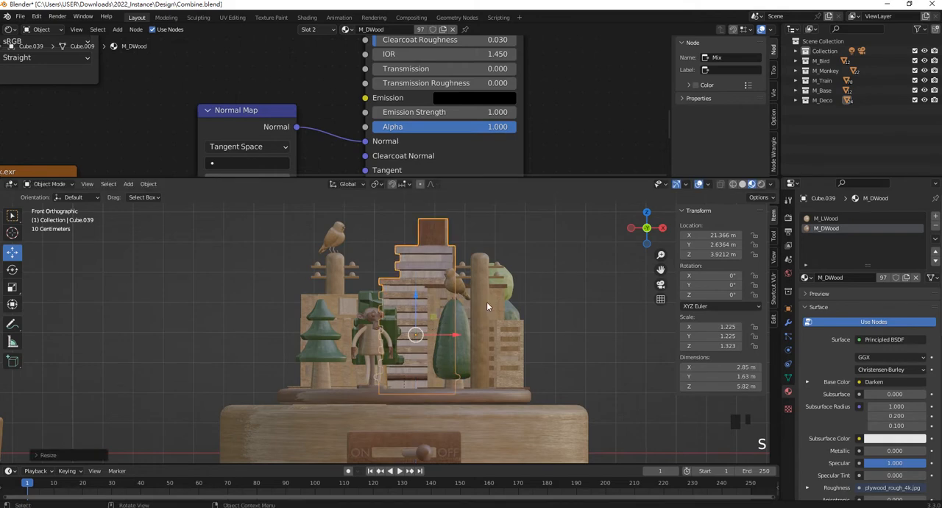
pyautogui.moveTo(418, 292); pyautogui.dragTo(413, 290)
# - Stretch the remaining lower buildings together along Z, bringing the light wooden one's Z scale to about 0.335, and raise them slightly
pyautogui.click(517, 342)
pyautogui.keyDown('shift'); pyautogui.click(380, 315); pyautogui.keyUp('shift')
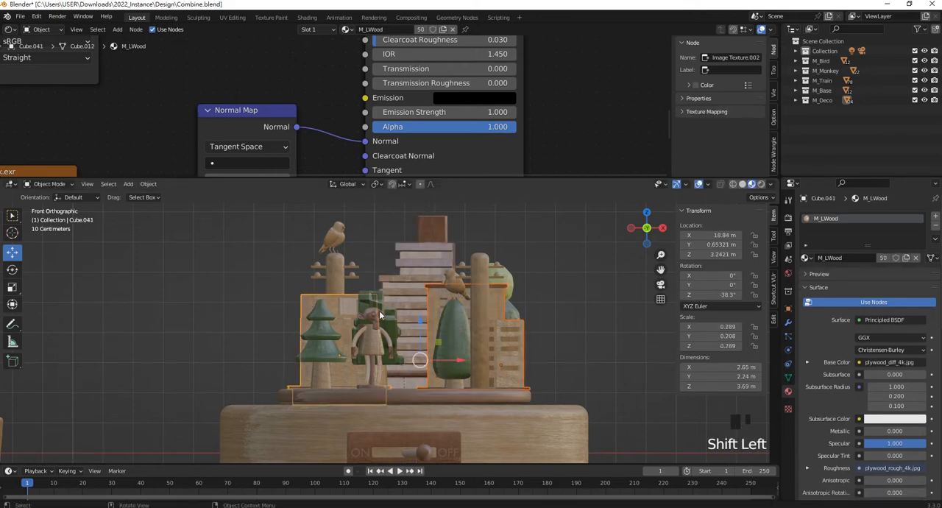
pyautogui.click(420, 319)
pyautogui.hotkey('ctrl', 'z')
pyautogui.press('s')
pyautogui.press('z')
pyautogui.click(535, 265)
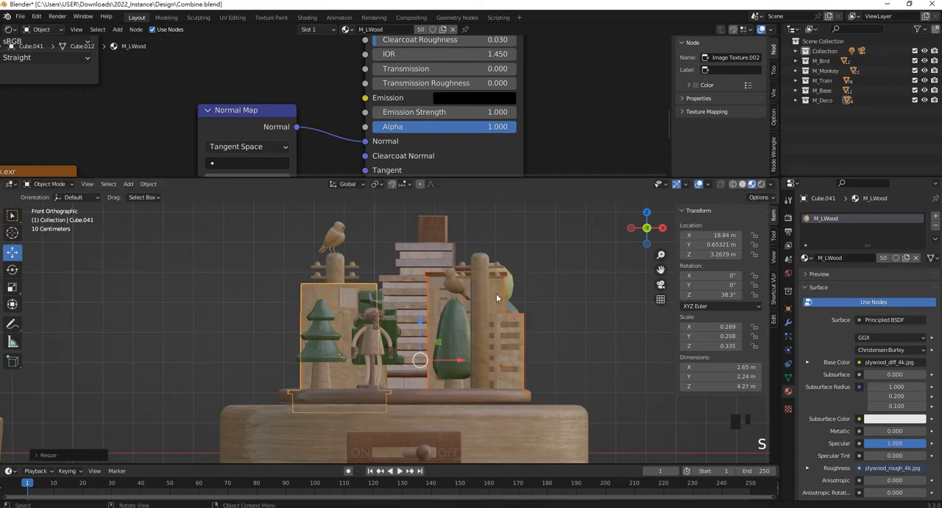
pyautogui.click(420, 318)
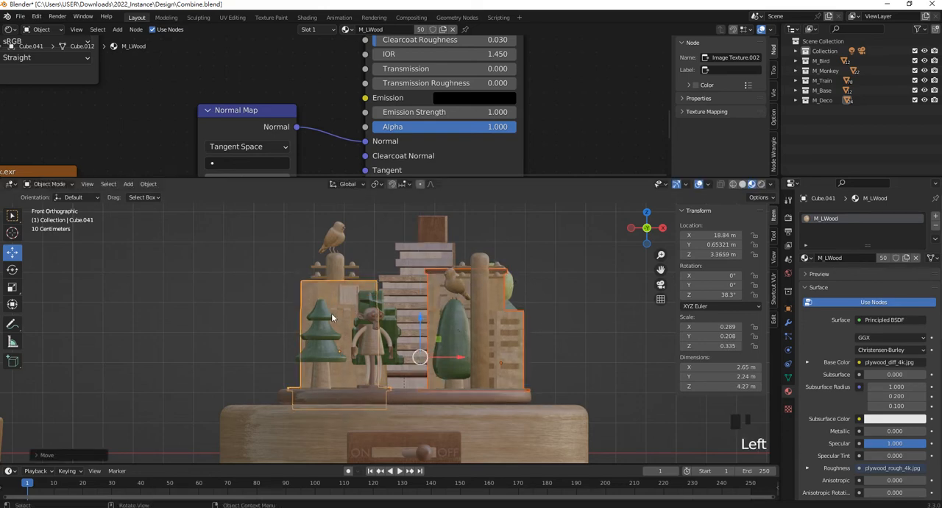
# - Adjust the vertical position of the light wooden building behind the tiered tree so its base sits on the plate
pyautogui.click(315, 294)
pyautogui.moveTo(339, 313); pyautogui.dragTo(341, 294)
pyautogui.click(234, 289)
pyautogui.moveTo(233, 289); pyautogui.dragTo(355, 300, button='middle')
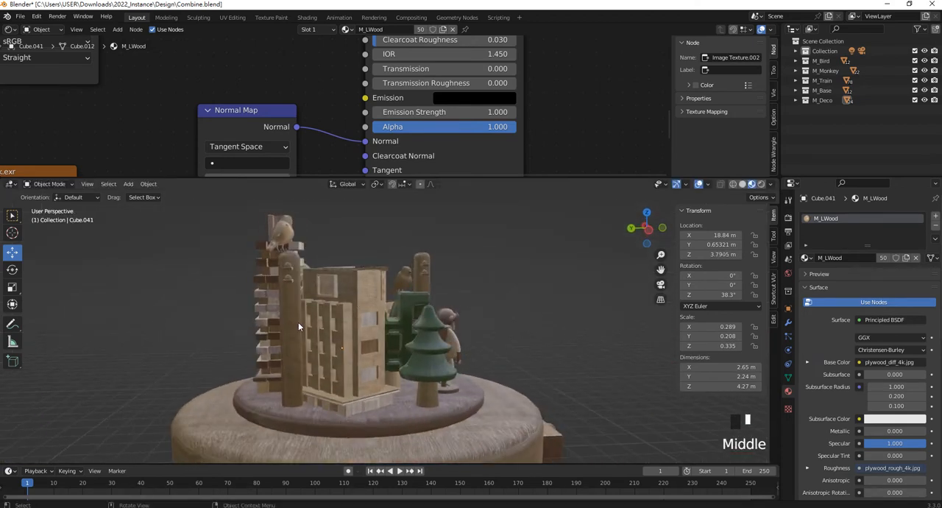
pyautogui.click(295, 321)
pyautogui.moveTo(294, 322); pyautogui.dragTo(314, 319, button='middle')
pyautogui.click(334, 318)
pyautogui.moveTo(324, 306); pyautogui.dragTo(323, 318)
pyautogui.click(345, 321)
pyautogui.moveTo(346, 318); pyautogui.dragTo(551, 351, button='middle')
pyautogui.press('KP_1')
# - Select all the scenery on the plate and shift it about -0.098 m along the global X axis
pyautogui.moveTo(548, 352); pyautogui.dragTo(230, 215)
pyautogui.moveTo(429, 317)
pyautogui.mouseDown()
pyautogui.moveTo(414, 315)
pyautogui.moveTo(425, 309)
pyautogui.mouseUp()
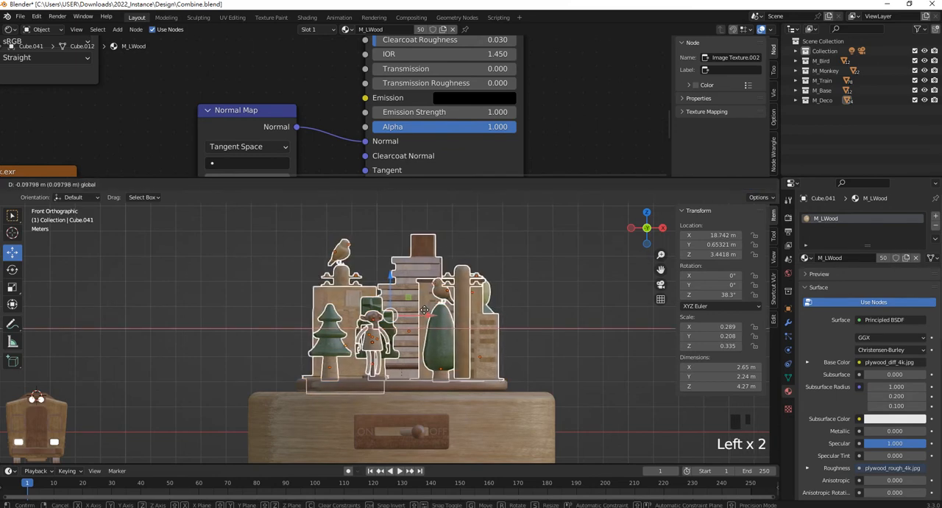
pyautogui.scroll(-2, 453, 293)
pyautogui.moveTo(476, 248); pyautogui.dragTo(462, 351, button='middle')
pyautogui.scroll(3, 226, 354)
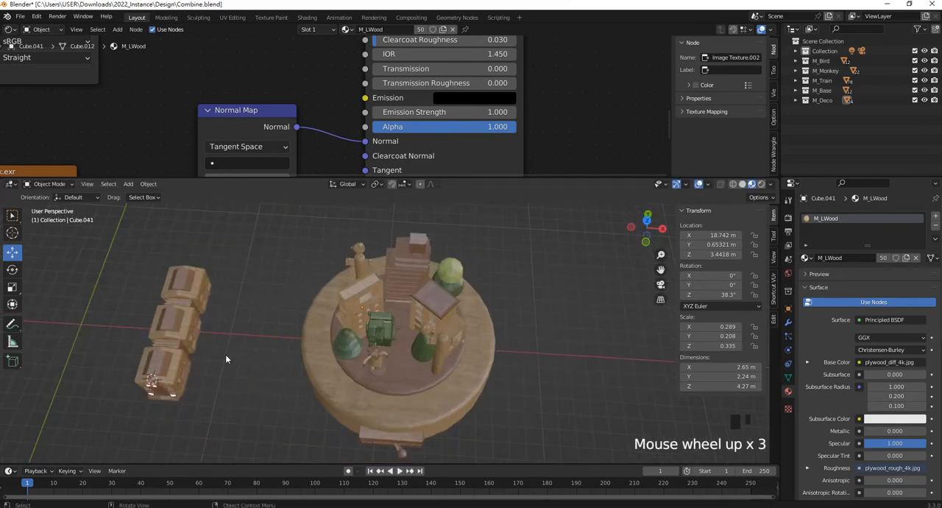
# - Select the whole three-car train and scale it down uniformly, to a front car scale of about 0.817
pyautogui.keyDown('shift'); pyautogui.moveTo(254, 353); pyautogui.dragTo(307, 342, button='middle'); pyautogui.keyUp('shift')
pyautogui.moveTo(343, 398); pyautogui.dragTo(215, 242)
pyautogui.scroll(2, 503, 375)
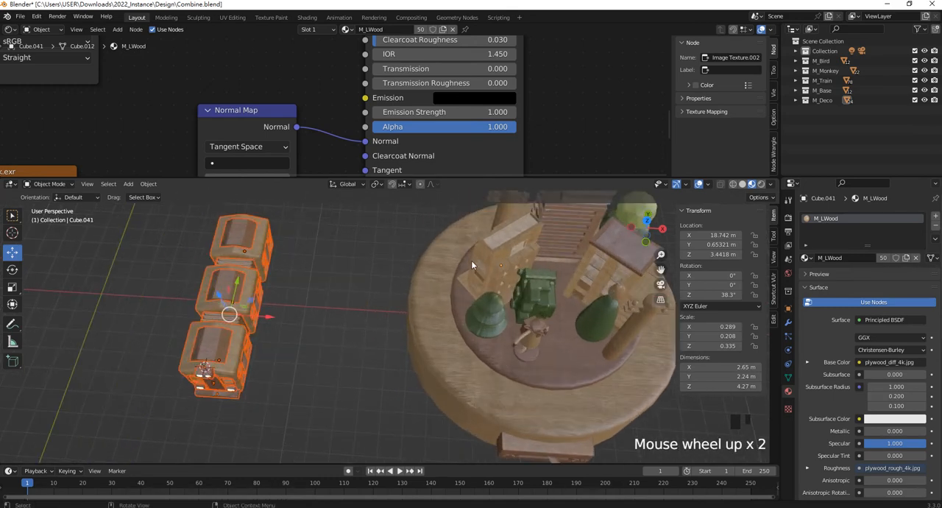
pyautogui.moveTo(323, 336); pyautogui.dragTo(309, 352, button='middle')
pyautogui.scroll(-1, 322, 320)
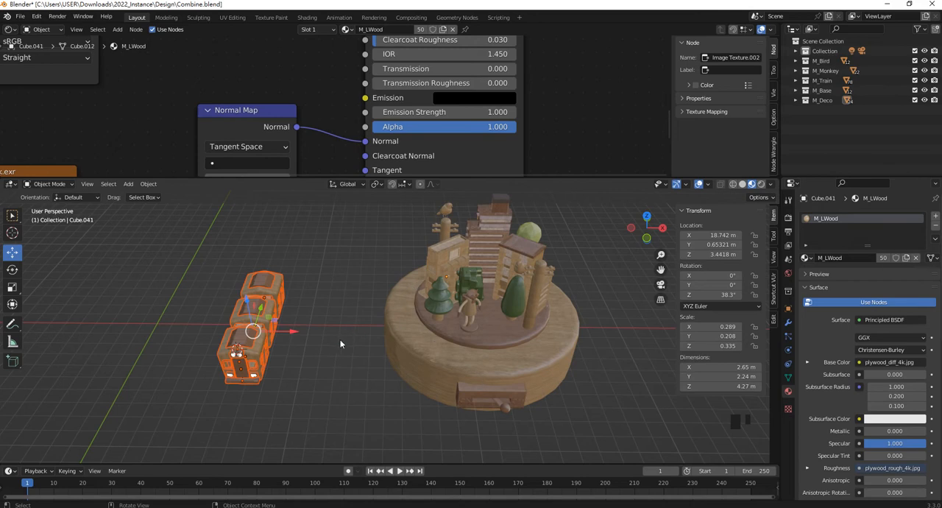
pyautogui.press('s')
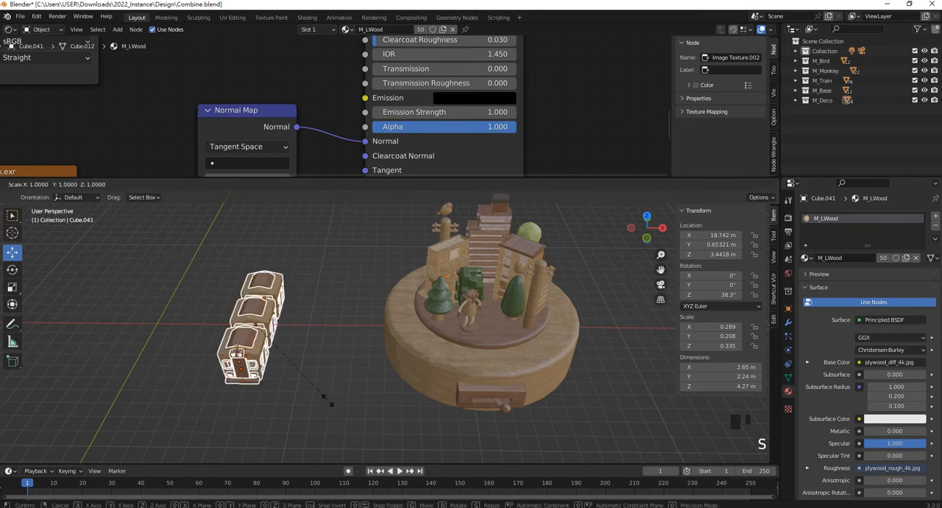
pyautogui.click(310, 385)
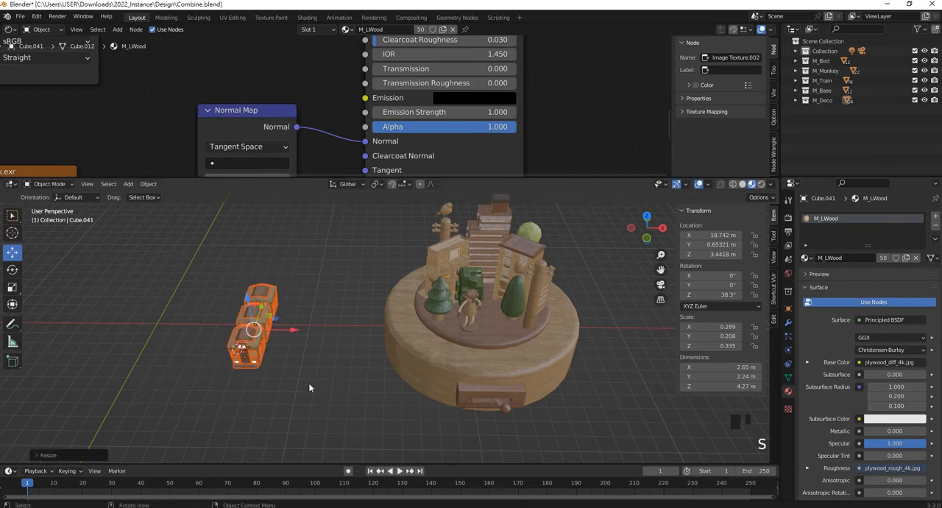
# - Move the train onto the round base's outer rim, on the +X side of the plate
pyautogui.press('KP_1')
pyautogui.moveTo(270, 374); pyautogui.dragTo(425, 332)
pyautogui.moveTo(426, 333); pyautogui.dragTo(466, 307, button='middle')
pyautogui.scroll(5, 412, 294)
pyautogui.scroll(-7, 410, 290)
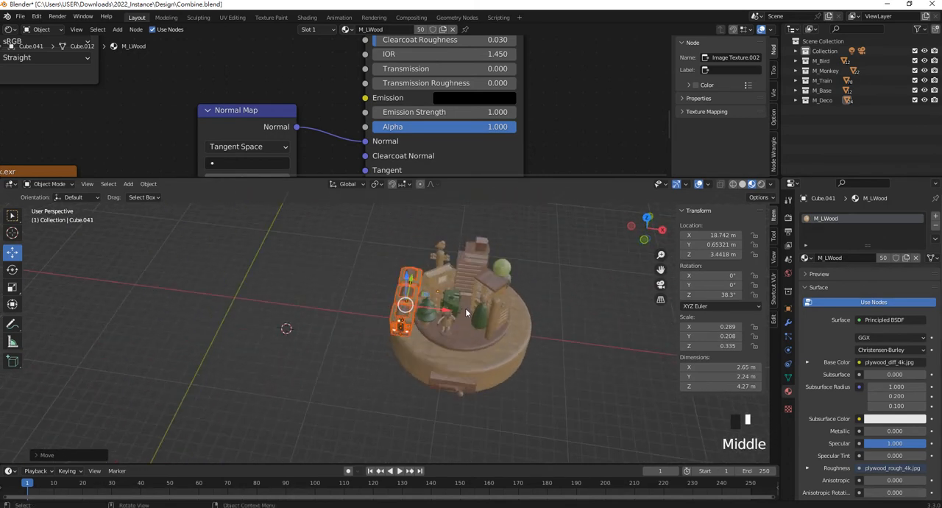
pyautogui.click(444, 312)
pyautogui.moveTo(444, 312); pyautogui.dragTo(560, 323)
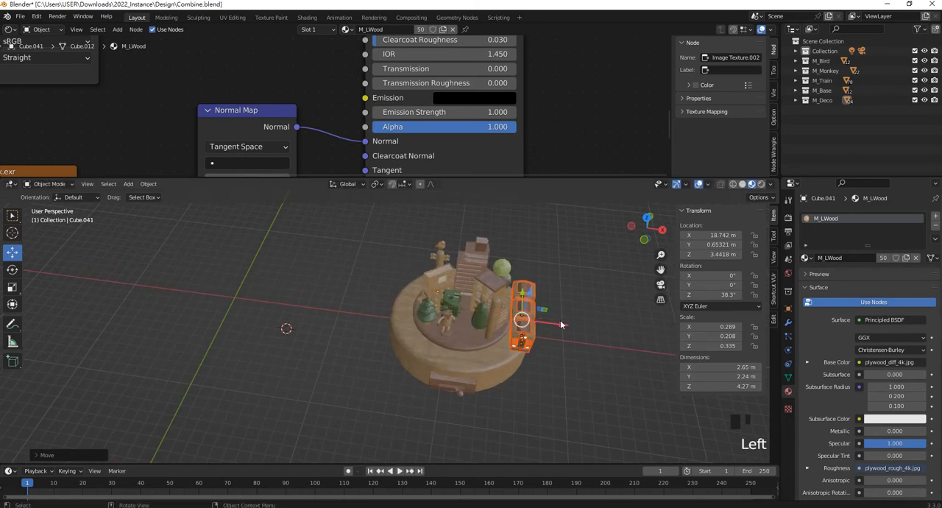
# - Rotate the front train car to about -32.4° around Z and place it along the rim at about X 25.27 m, Y -2.94 m
pyautogui.press('KP_7')
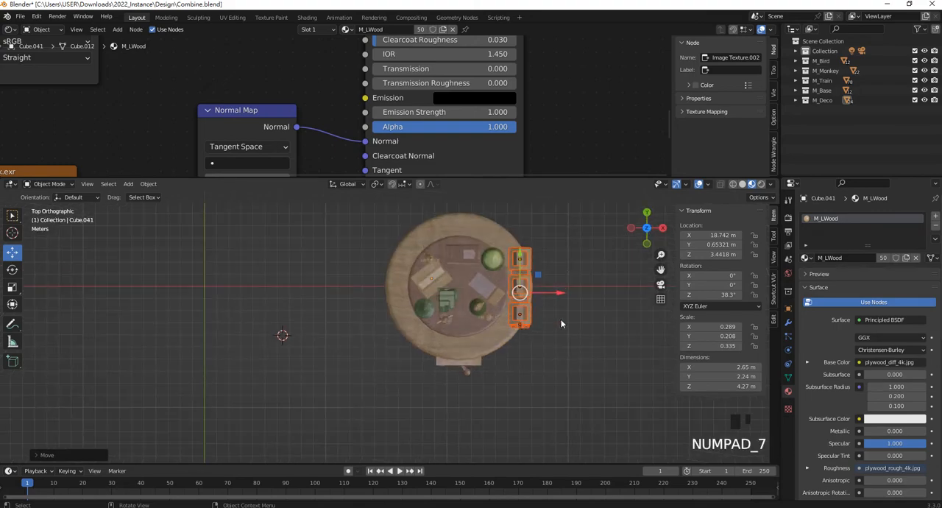
pyautogui.click(567, 338)
pyautogui.scroll(3, 533, 316)
pyautogui.keyDown('shift'); pyautogui.moveTo(531, 316); pyautogui.dragTo(345, 340, button='middle'); pyautogui.keyUp('shift')
pyautogui.scroll(2, 344, 340)
pyautogui.click(333, 343)
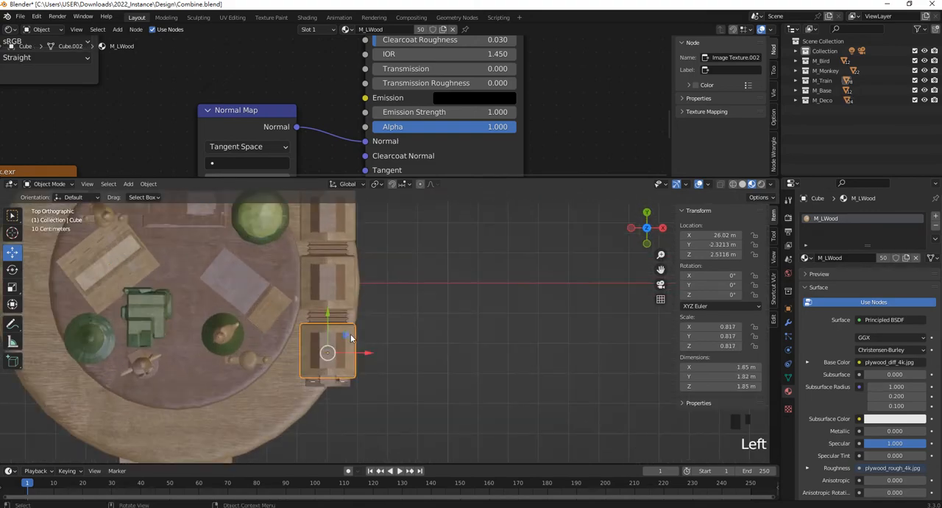
pyautogui.keyDown('shift'); pyautogui.moveTo(407, 353); pyautogui.dragTo(435, 371, button='middle'); pyautogui.keyUp('shift')
pyautogui.press('r')
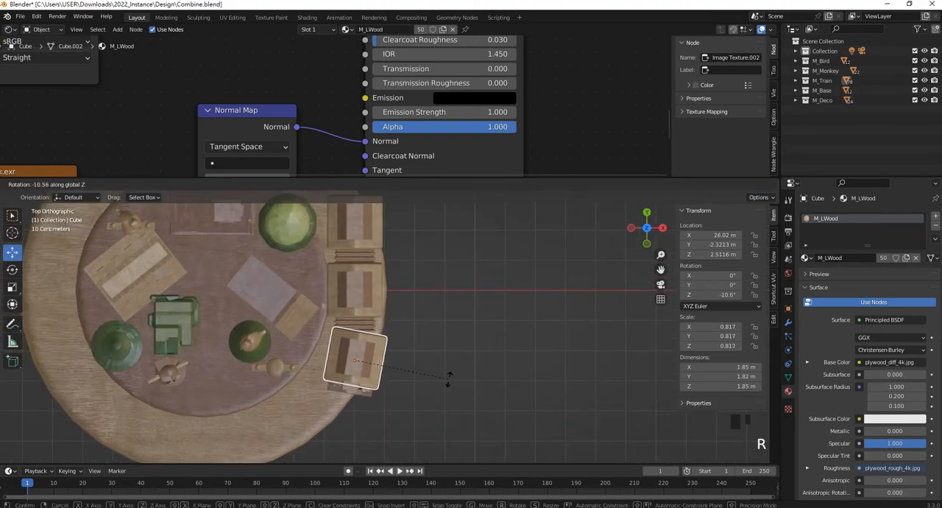
pyautogui.click(423, 400)
pyautogui.moveTo(382, 363); pyautogui.dragTo(360, 383)
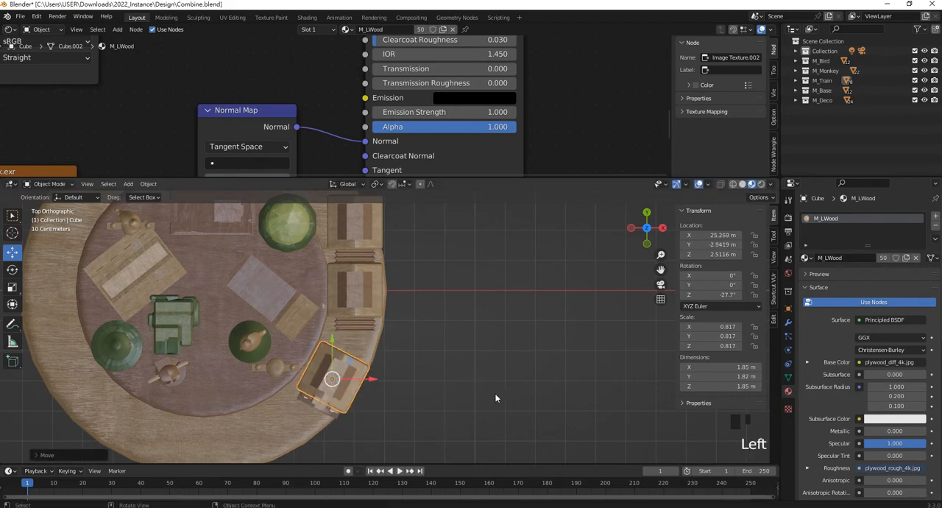
pyautogui.press('r')
pyautogui.click(478, 404)
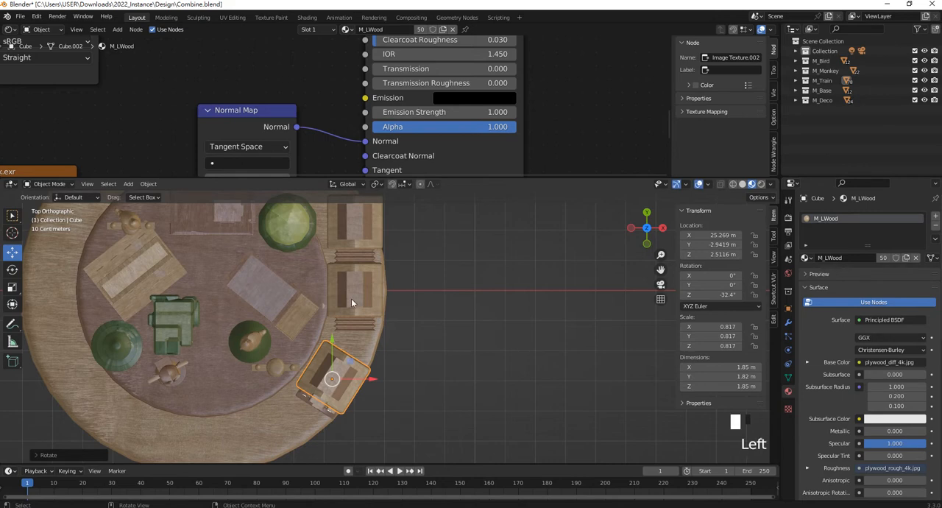
# - Rotate the middle train car about -9.87° around Z and position it on the rim behind the front car
pyautogui.scroll(-2, 351, 298)
pyautogui.scroll(3, 390, 313)
pyautogui.click(416, 321)
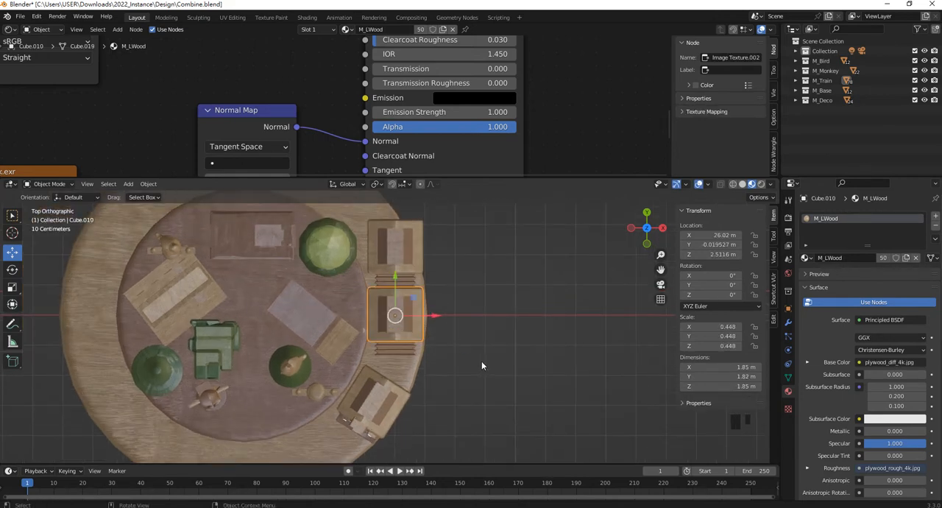
pyautogui.press('r')
pyautogui.click(433, 346)
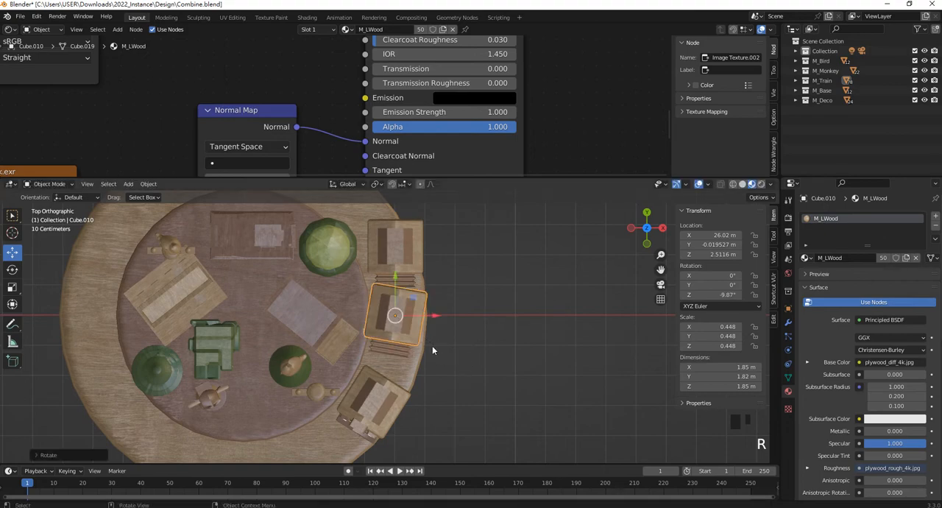
pyautogui.moveTo(394, 315); pyautogui.dragTo(398, 344)
pyautogui.scroll(-2, 414, 365)
pyautogui.keyDown('shift'); pyautogui.moveTo(412, 367); pyautogui.dragTo(414, 346, button='middle'); pyautogui.keyUp('shift')
pyautogui.keyDown('shift'); pyautogui.moveTo(430, 285); pyautogui.dragTo(411, 354, button='middle'); pyautogui.keyUp('shift')
# - Move the rear train car behind the middle one and rotate it around Z to follow the rim's curve
pyautogui.click(373, 272)
pyautogui.click(397, 287)
pyautogui.moveTo(382, 272); pyautogui.dragTo(431, 307)
pyautogui.press('r')
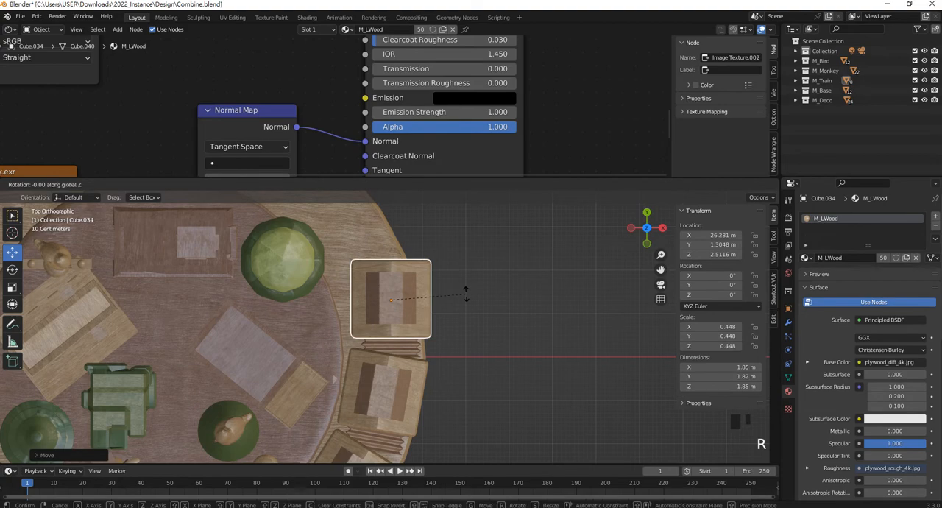
pyautogui.click(467, 279)
pyautogui.moveTo(428, 300); pyautogui.dragTo(420, 298)
# - Rotate the rear train car counter-clockwise to follow the rim, and set the origin of the rear connector between the cars to its geometry
pyautogui.click(411, 294)
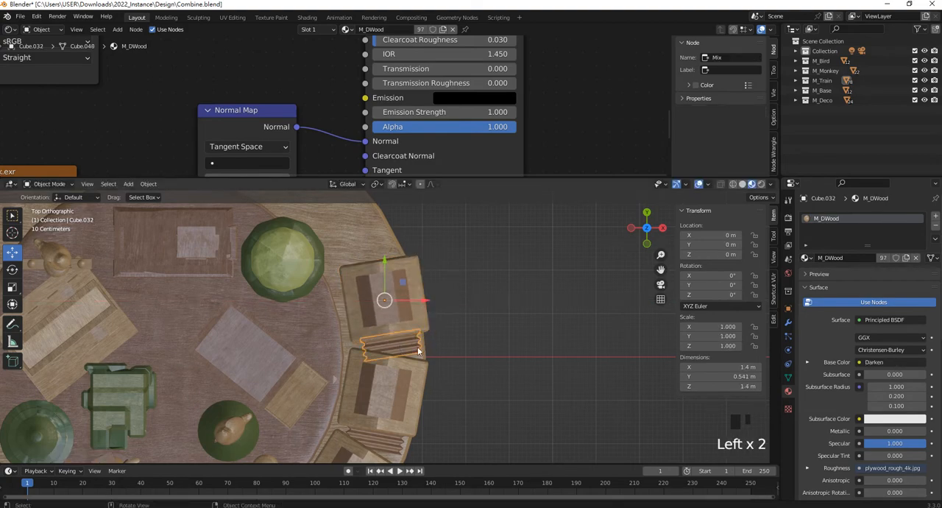
pyautogui.scroll(3, 409, 294)
pyautogui.keyDown('shift'); pyautogui.moveTo(399, 288); pyautogui.dragTo(374, 352, button='middle'); pyautogui.keyUp('shift')
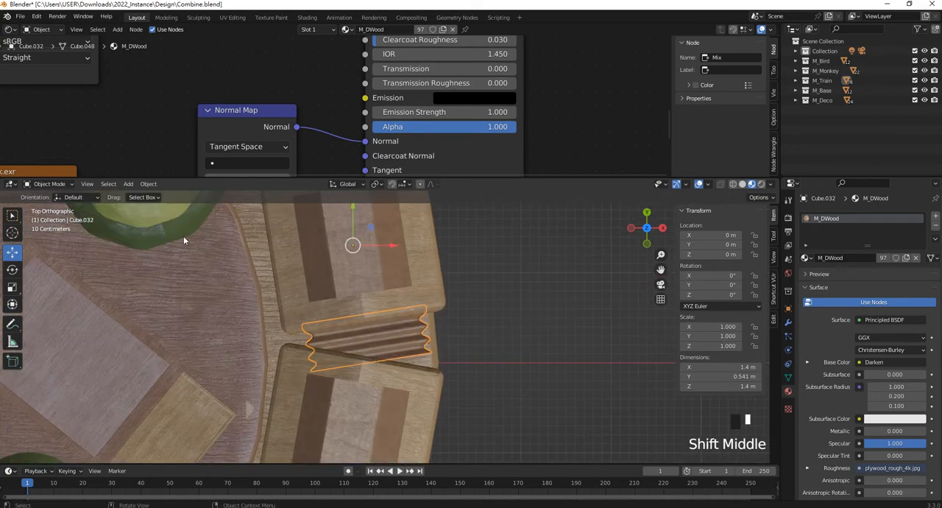
pyautogui.click(144, 183)
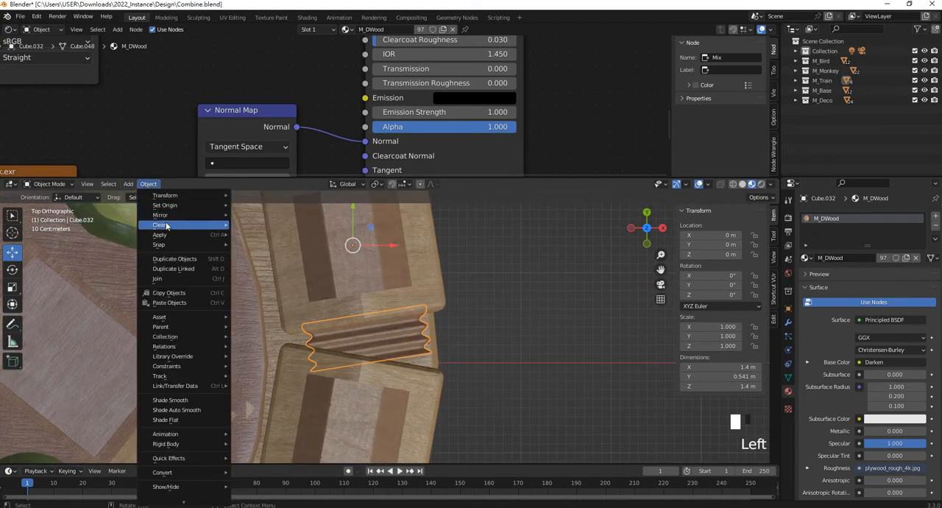
pyautogui.click(180, 258)
pyautogui.click(149, 186)
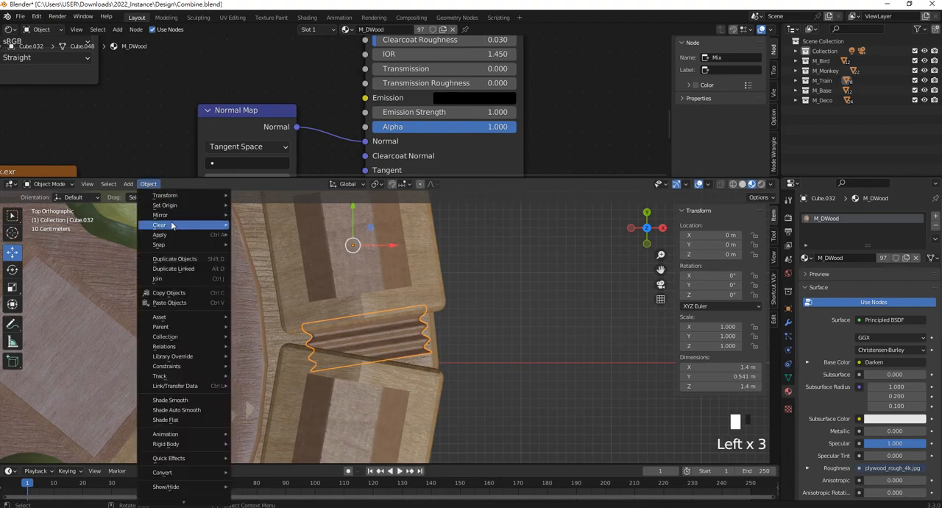
pyautogui.moveTo(172, 206)
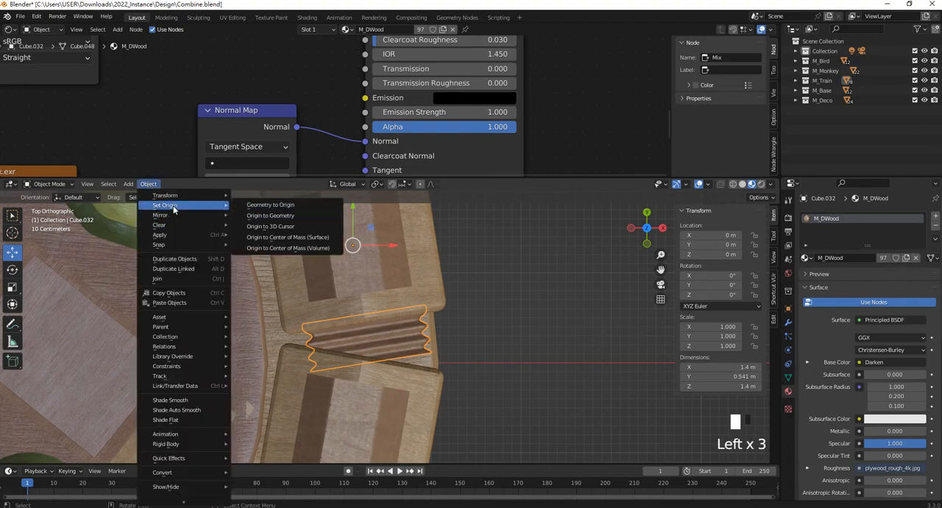
pyautogui.click(294, 216)
# - Scale the connector between the rear and middle train cars uniformly to about 1.028
pyautogui.press('s')
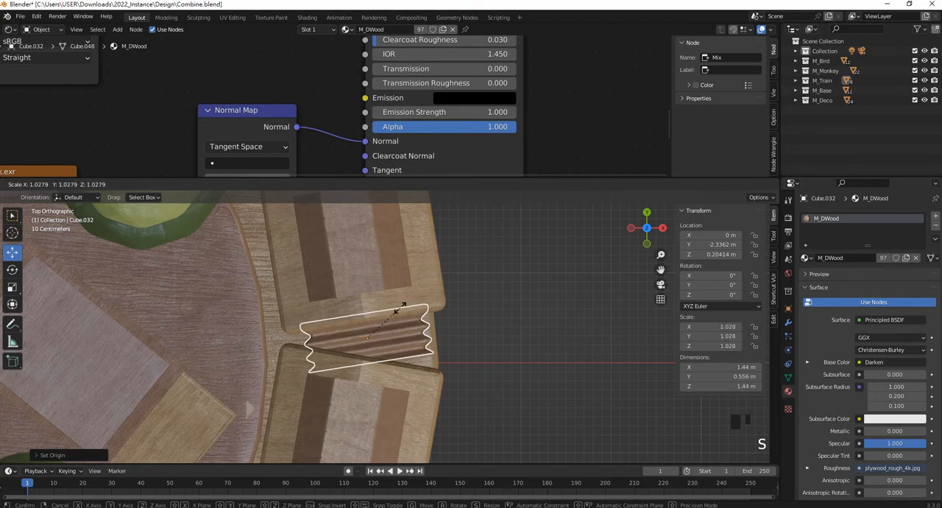
pyautogui.click(403, 305)
pyautogui.moveTo(403, 305); pyautogui.dragTo(372, 302, button='middle')
pyautogui.moveTo(359, 294); pyautogui.dragTo(374, 277, button='middle')
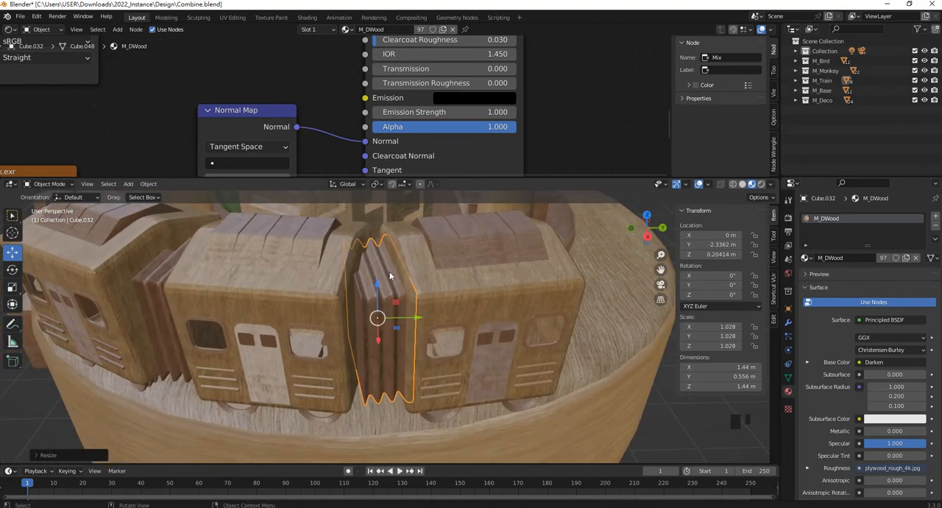
pyautogui.scroll(-3, 400, 317)
pyautogui.moveTo(402, 318); pyautogui.dragTo(430, 316, button='middle')
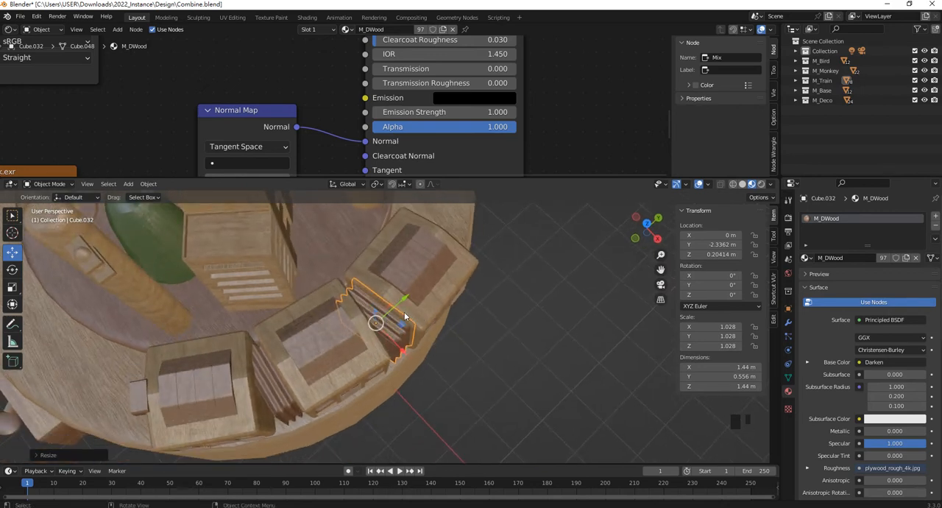
# - Try stretching the rear connector along the global Z and Y axes, and undo the scaling
pyautogui.press('s')
pyautogui.press('z')
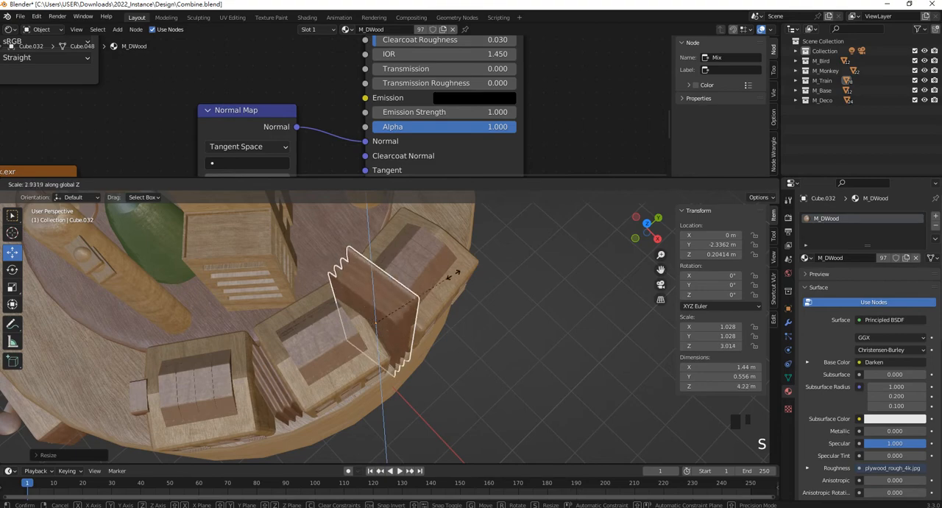
pyautogui.press('s')
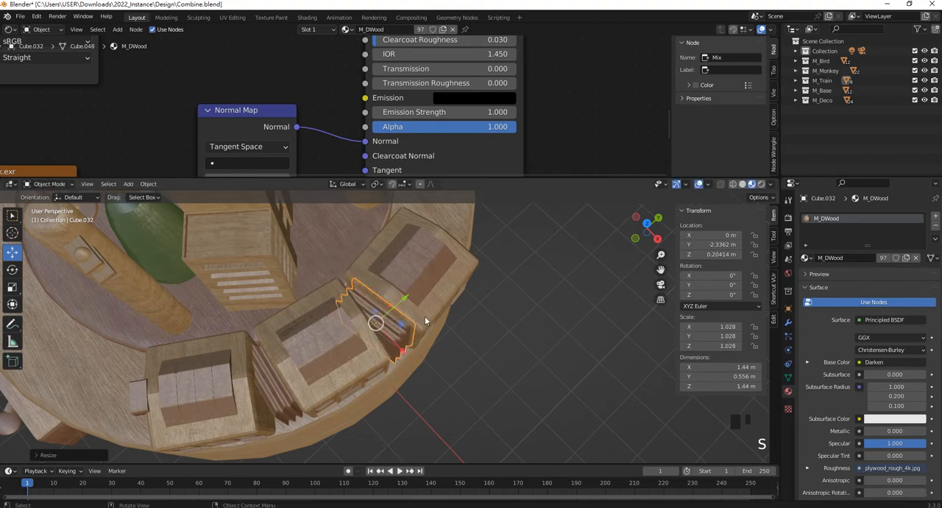
pyautogui.press('y')
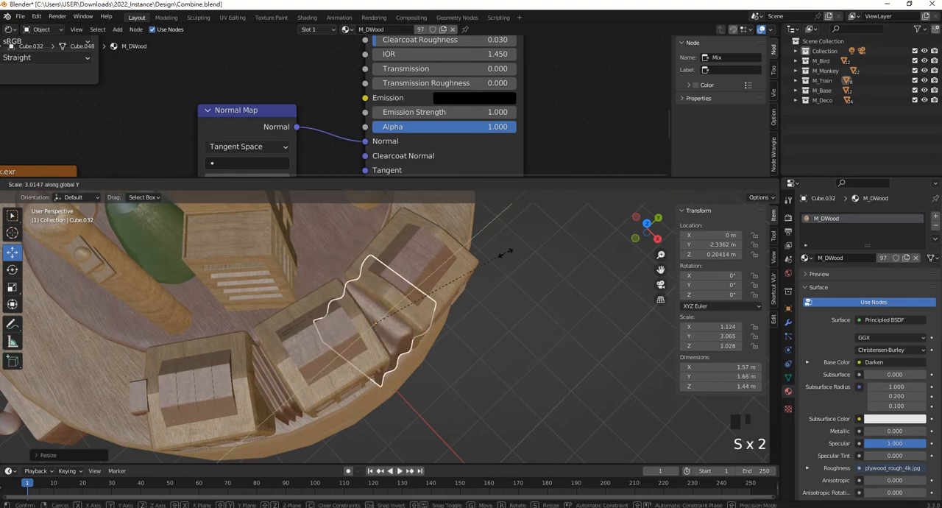
pyautogui.click(495, 259)
pyautogui.moveTo(378, 310); pyautogui.dragTo(441, 321, button='middle')
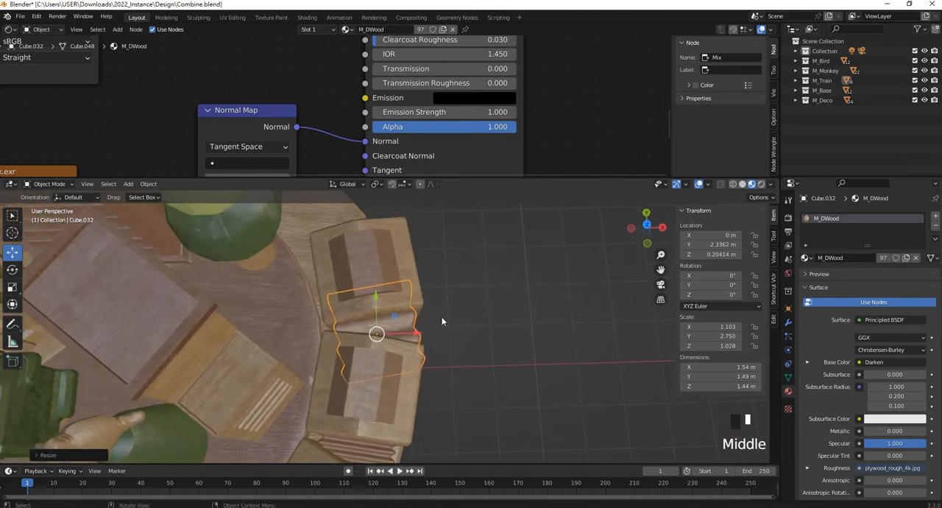
pyautogui.press('KP_7')
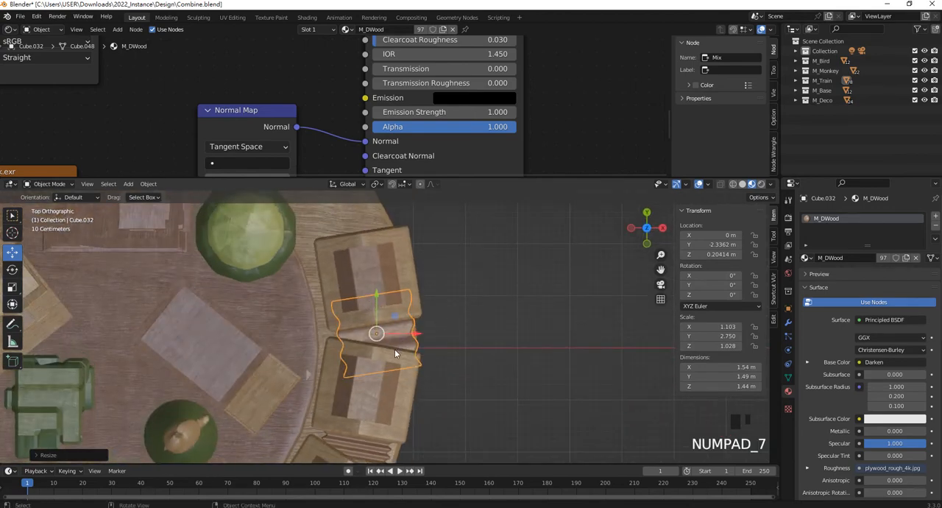
pyautogui.scroll(1, 391, 355)
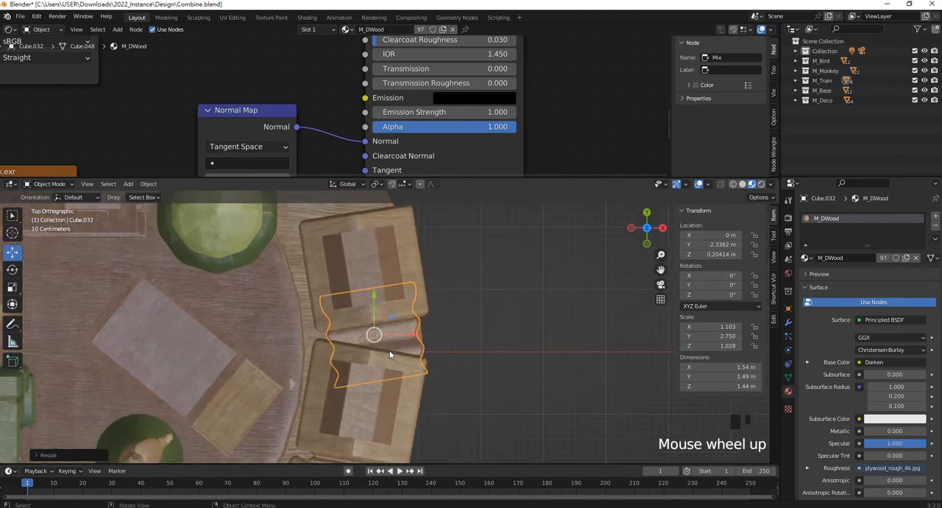
pyautogui.press('s')
pyautogui.press('y')
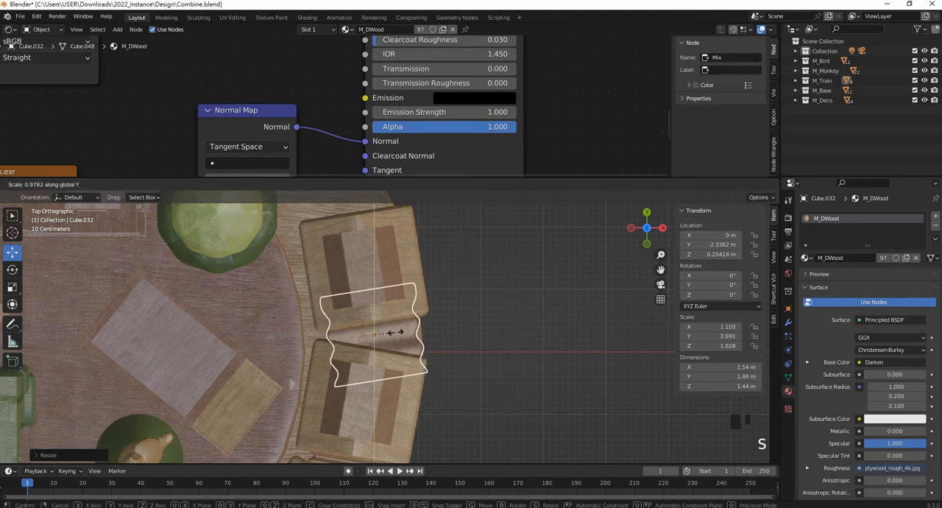
pyautogui.hotkey('ctrl', 'z')
pyautogui.click(463, 341)
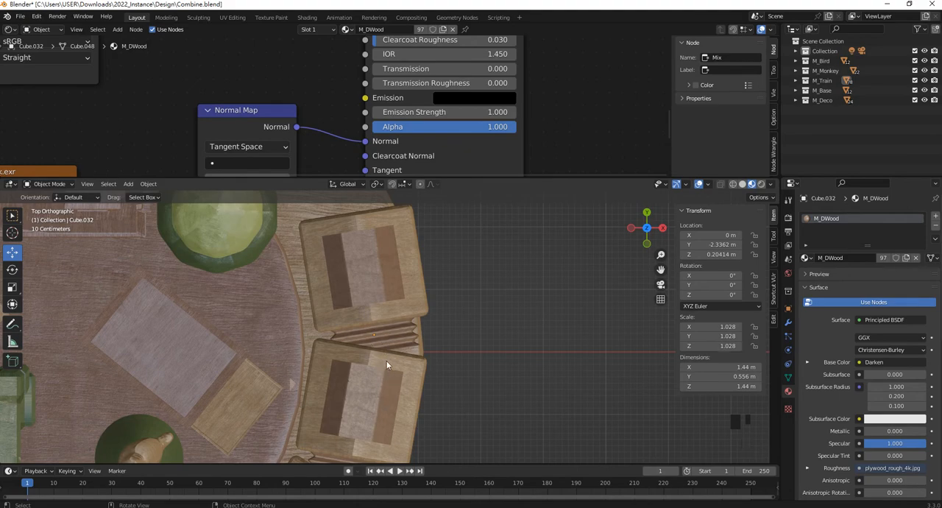
pyautogui.moveTo(423, 507)
pyautogui.click(422, 482)
pyautogui.click(830, 346)
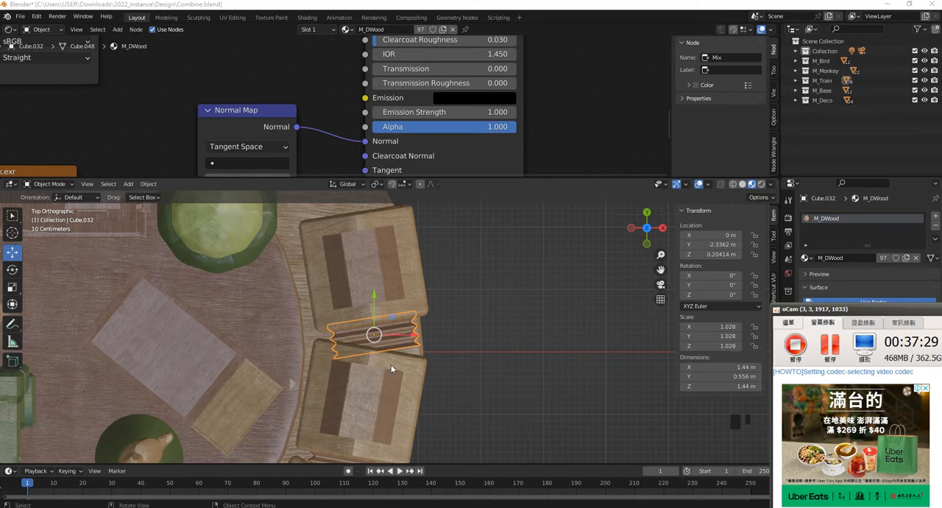
# - Try scaling the rear connector along its local Z and Y axes and along the global Y axis
pyautogui.click(521, 294)
pyautogui.click(396, 334)
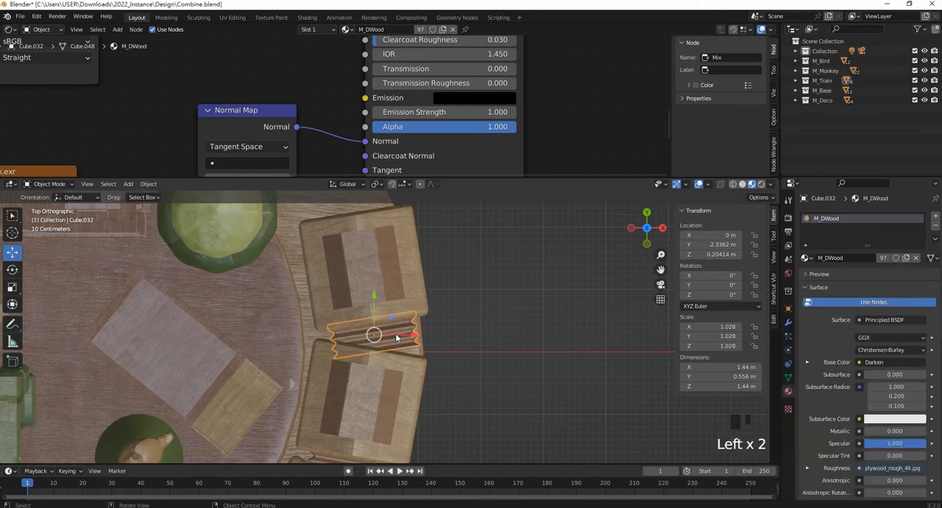
pyautogui.press('s')
pyautogui.press('z')
pyautogui.press('z')
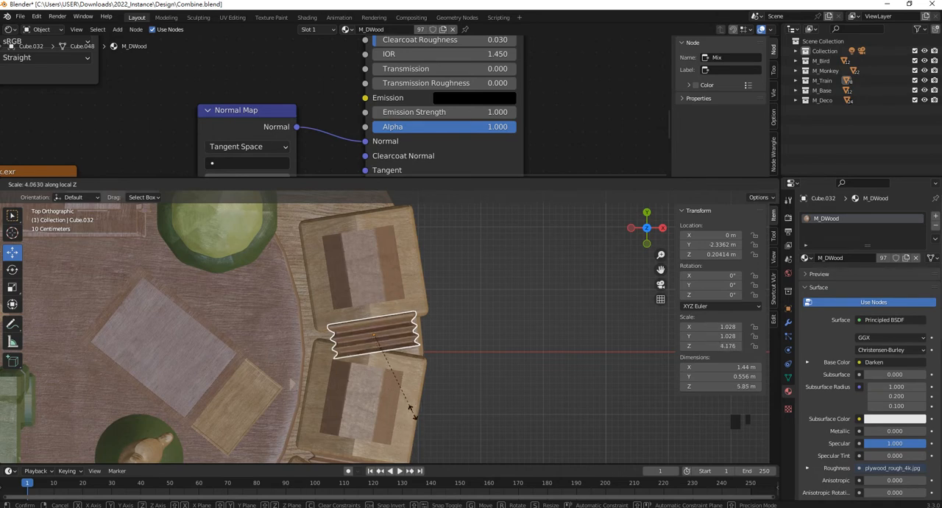
pyautogui.press('Escape')
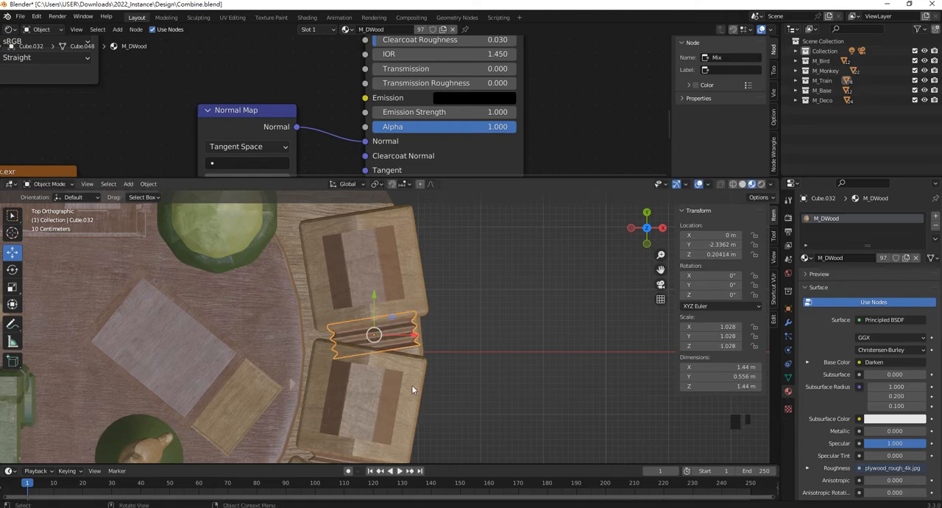
pyautogui.press('s')
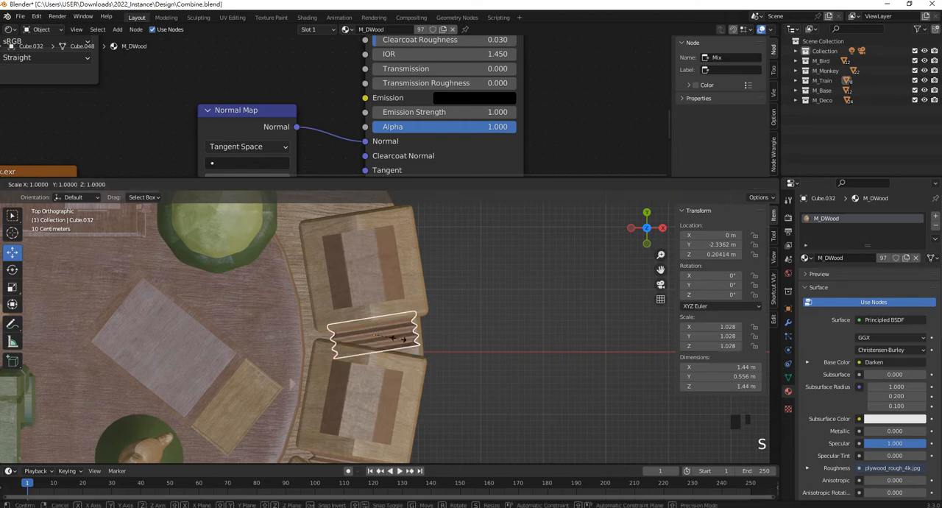
pyautogui.press('y')
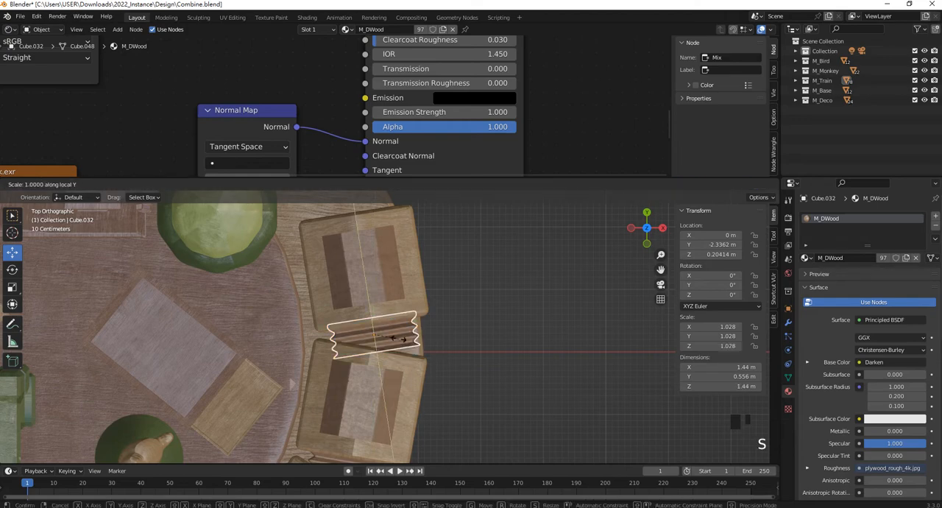
pyautogui.press('Escape')
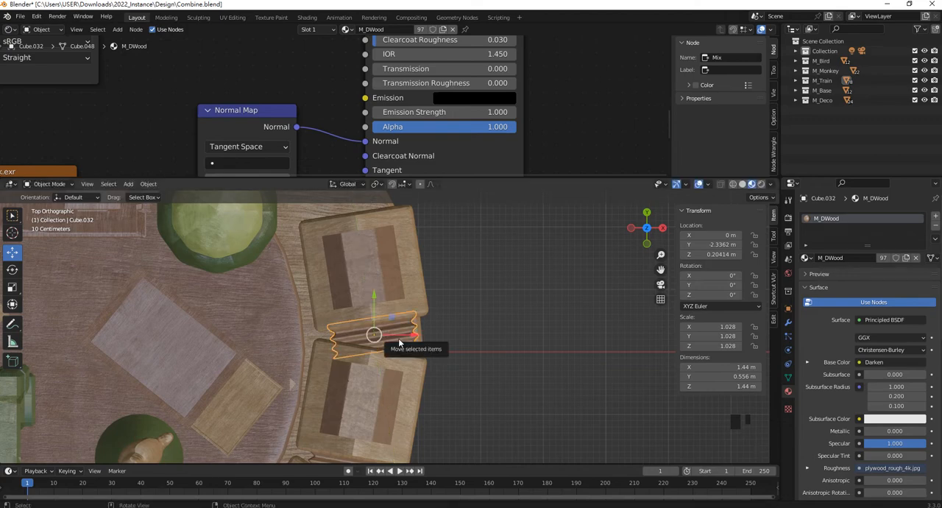
pyautogui.press('s')
pyautogui.press('y')
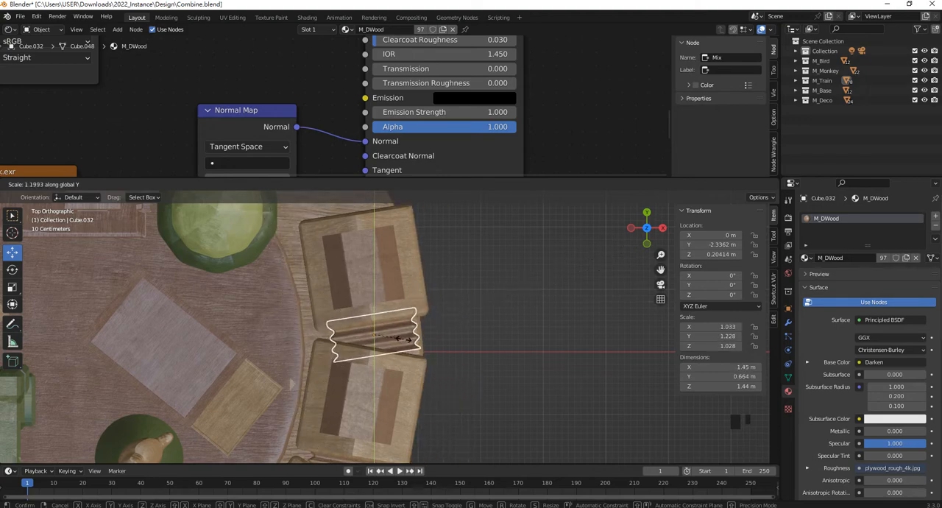
# - Stretch the rear connector along its local Y axis to a Y scale of about 1.719
pyautogui.press('s')
pyautogui.press('y')
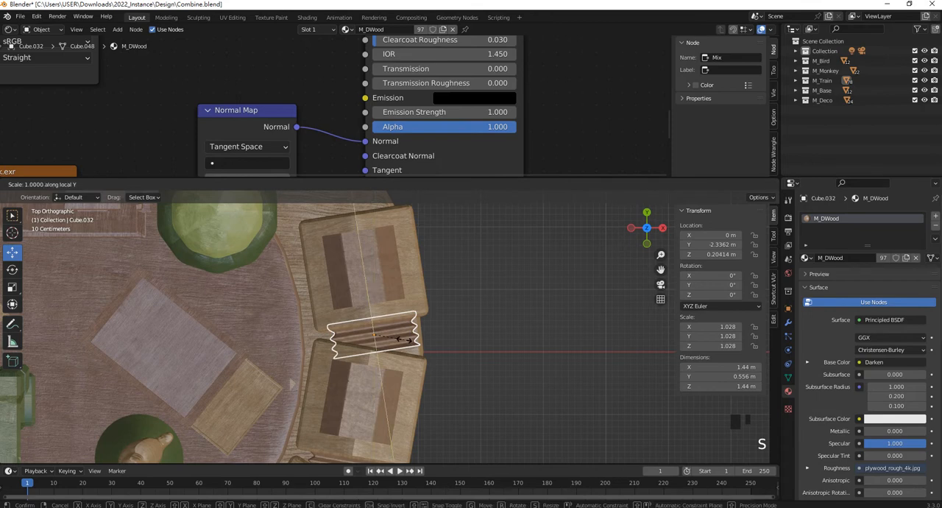
pyautogui.click(383, 284)
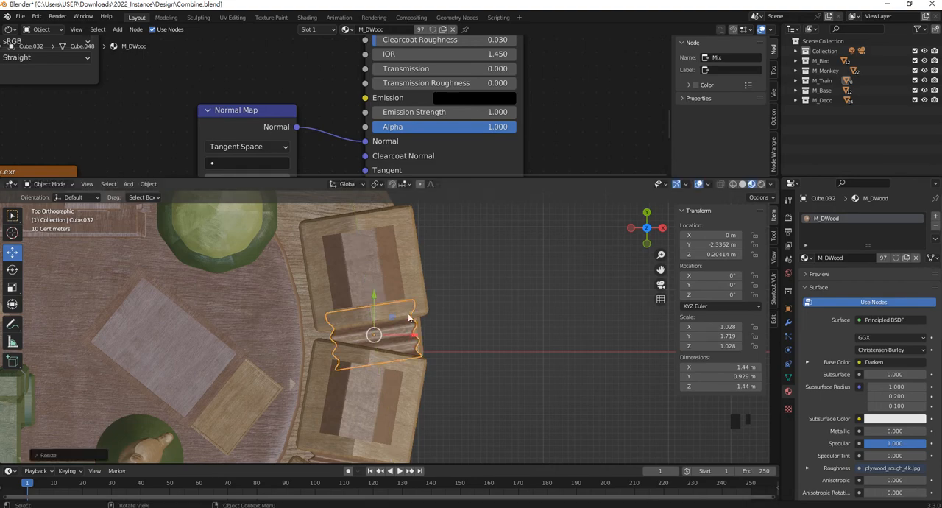
# - Set the origin of the connector between the middle and front train cars to its geometry
pyautogui.scroll(-2, 434, 382)
pyautogui.keyDown('shift'); pyautogui.moveTo(434, 382); pyautogui.dragTo(447, 302, button='middle'); pyautogui.keyUp('shift')
pyautogui.click(406, 356)
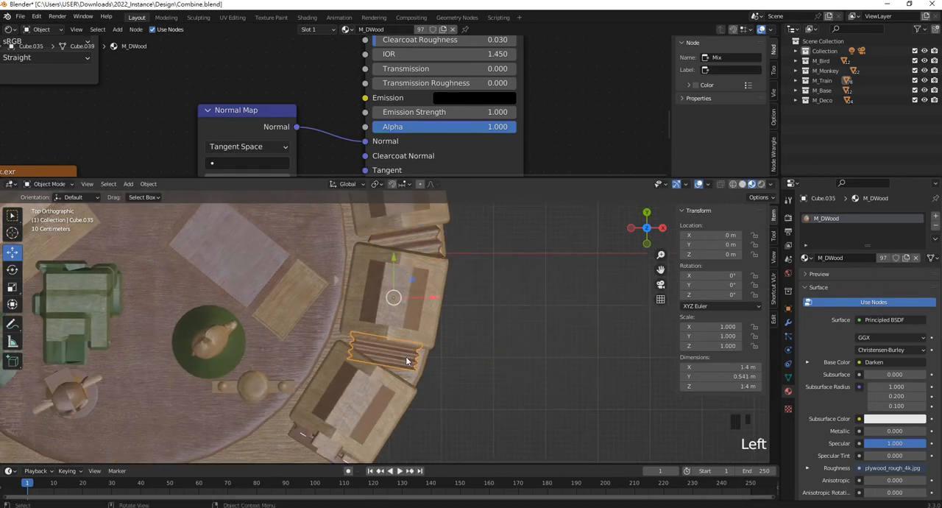
pyautogui.scroll(2, 396, 337)
pyautogui.scroll(1, 397, 336)
pyautogui.keyDown('shift'); pyautogui.moveTo(397, 352); pyautogui.dragTo(391, 376, button='middle'); pyautogui.keyUp('shift')
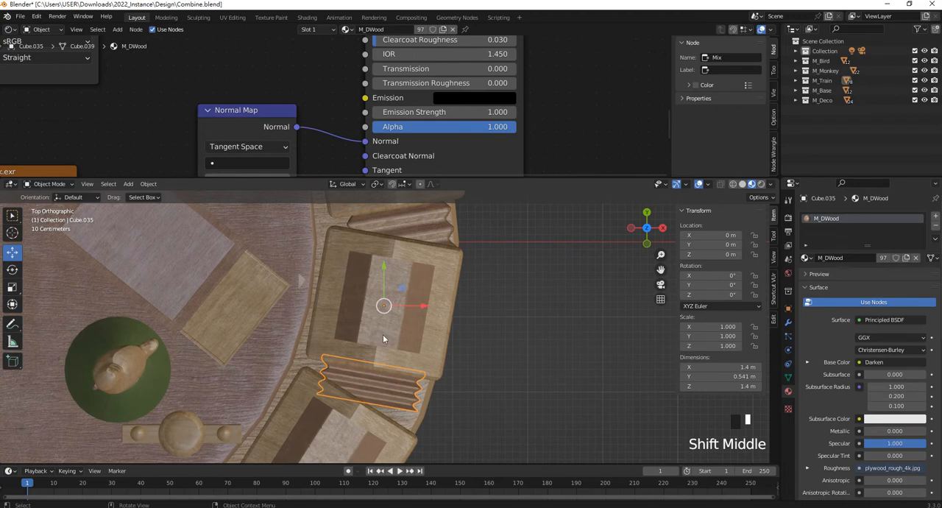
pyautogui.click(148, 184)
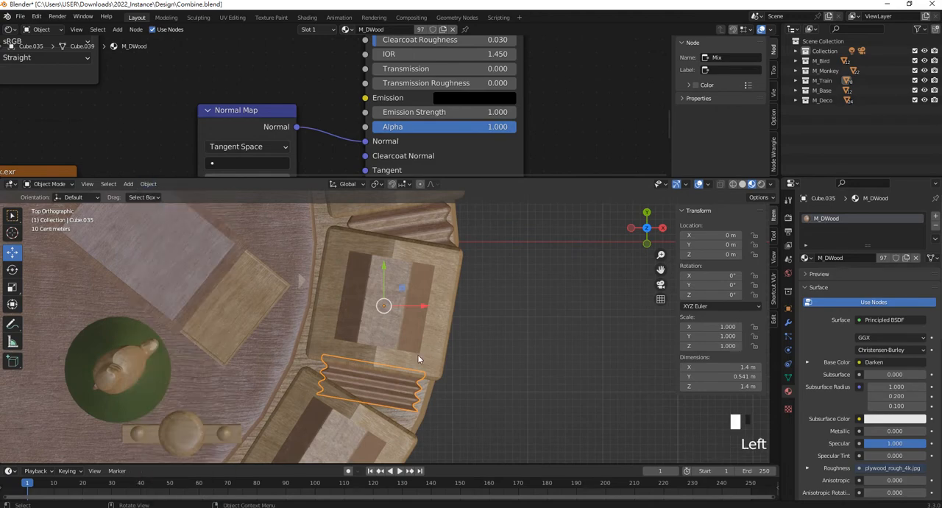
pyautogui.click(148, 184)
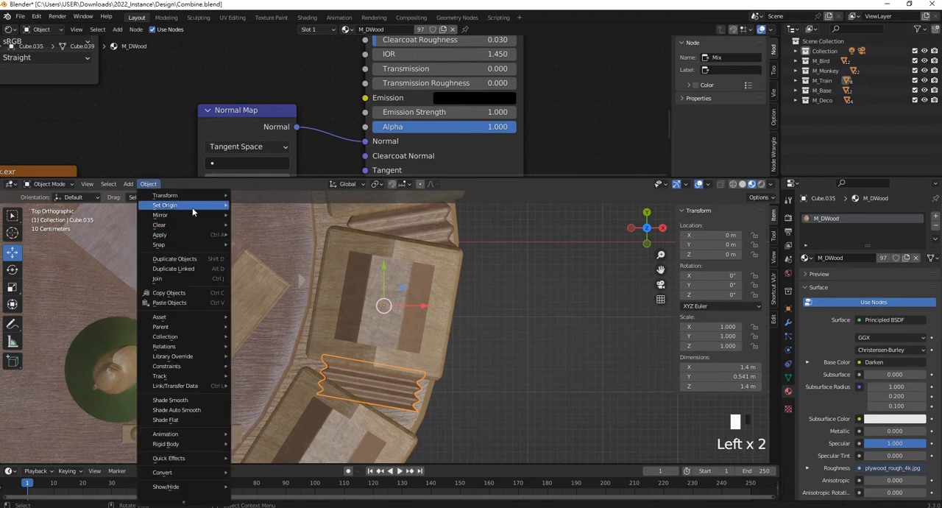
pyautogui.moveTo(187, 205)
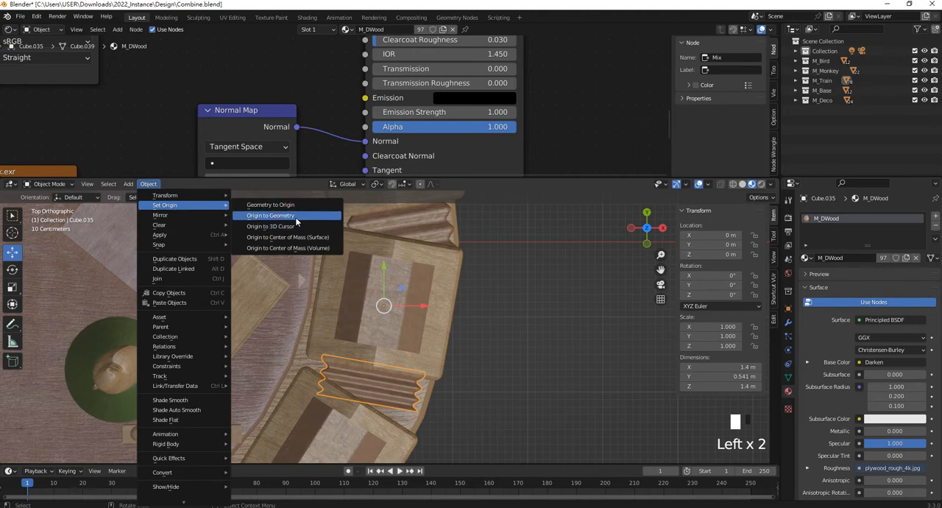
pyautogui.click(296, 216)
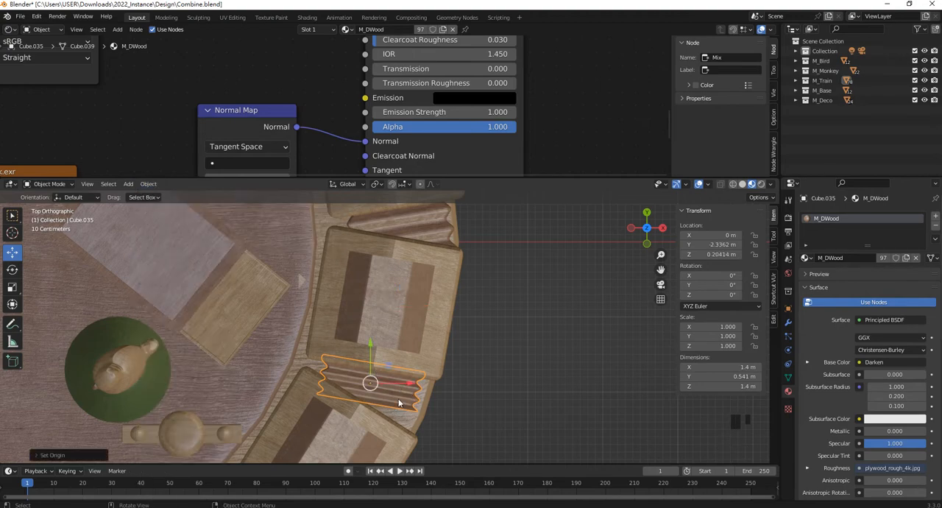
# - Scale the front connector along its local Y axis to a Y scale of about -1.916
pyautogui.press('s')
pyautogui.press('y')
pyautogui.press('y')
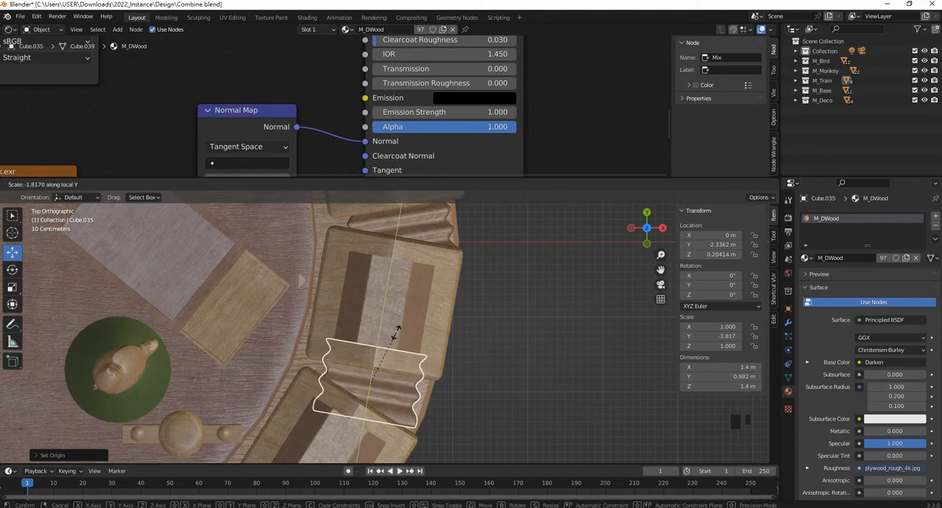
pyautogui.click(396, 332)
# - Examine the curved train and the whole toy scene from several angles, including the front view
pyautogui.moveTo(372, 304); pyautogui.dragTo(337, 244, button='middle')
pyautogui.click(568, 288)
pyautogui.moveTo(335, 300); pyautogui.dragTo(399, 299, button='middle')
pyautogui.scroll(-2, 417, 340)
pyautogui.scroll(2, 412, 333)
pyautogui.scroll(-1, 403, 322)
pyautogui.press('KP_1')
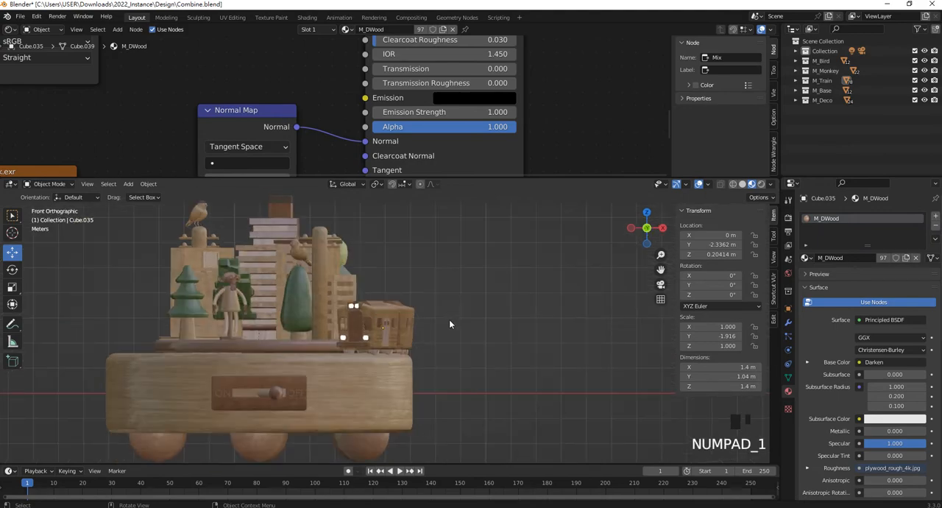
pyautogui.scroll(-2, 395, 333)
pyautogui.scroll(2, 321, 297)
# - Exclude the M_Train collection from the view layer so that only the plate models and base stay in view
pyautogui.keyDown('shift'); pyautogui.moveTo(321, 297); pyautogui.dragTo(488, 353, button='middle'); pyautogui.keyUp('shift')
pyautogui.moveTo(507, 370); pyautogui.dragTo(447, 314)
pyautogui.moveTo(479, 321); pyautogui.dragTo(469, 360, button='middle')
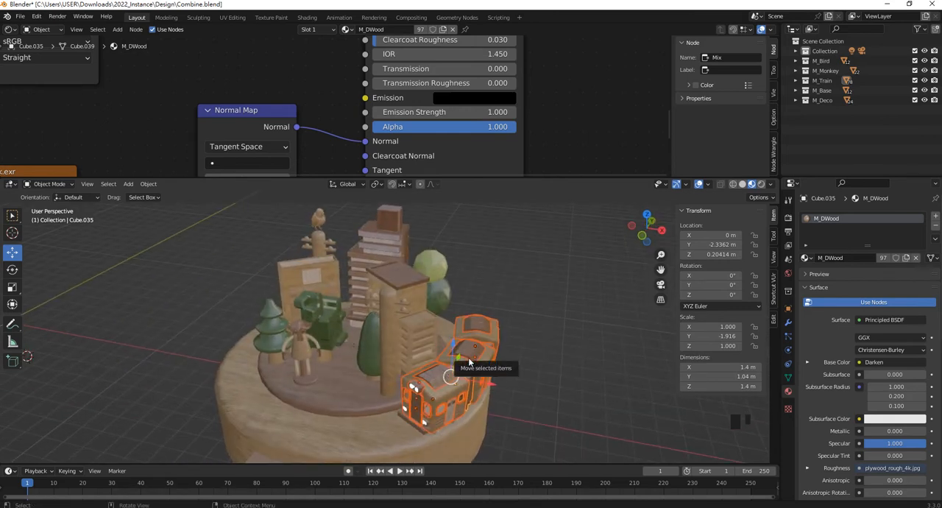
pyautogui.press('h')
pyautogui.moveTo(458, 369); pyautogui.dragTo(430, 321, button='middle')
pyautogui.moveTo(436, 280); pyautogui.dragTo(520, 418)
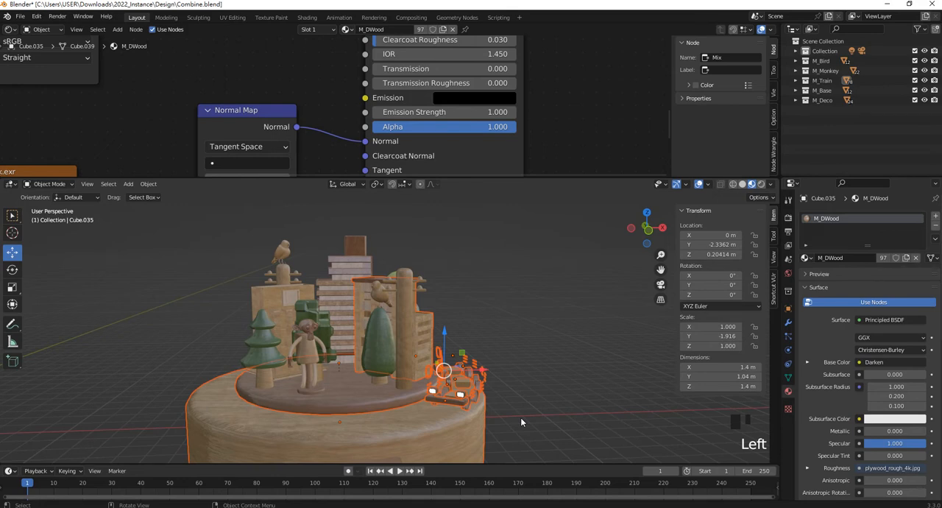
pyautogui.click(815, 113)
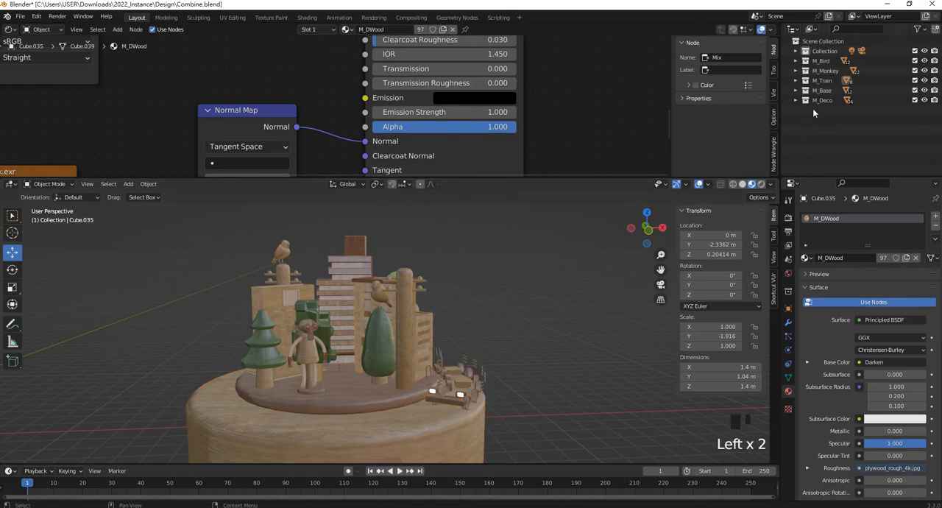
pyautogui.click(915, 80)
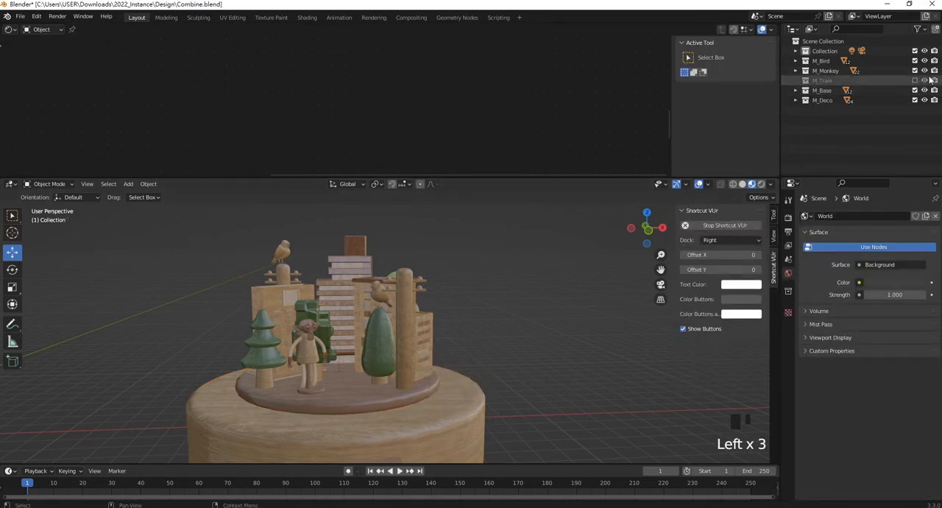
# - Scale the plate and all models standing on it uniformly by about 0.9234, and lower them onto the base's top
pyautogui.press('KP_1')
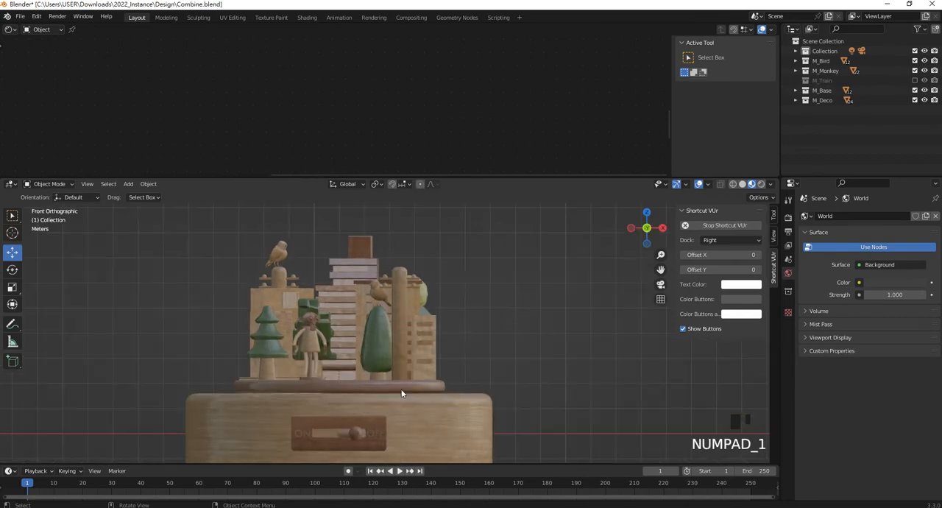
pyautogui.moveTo(490, 395); pyautogui.dragTo(220, 224)
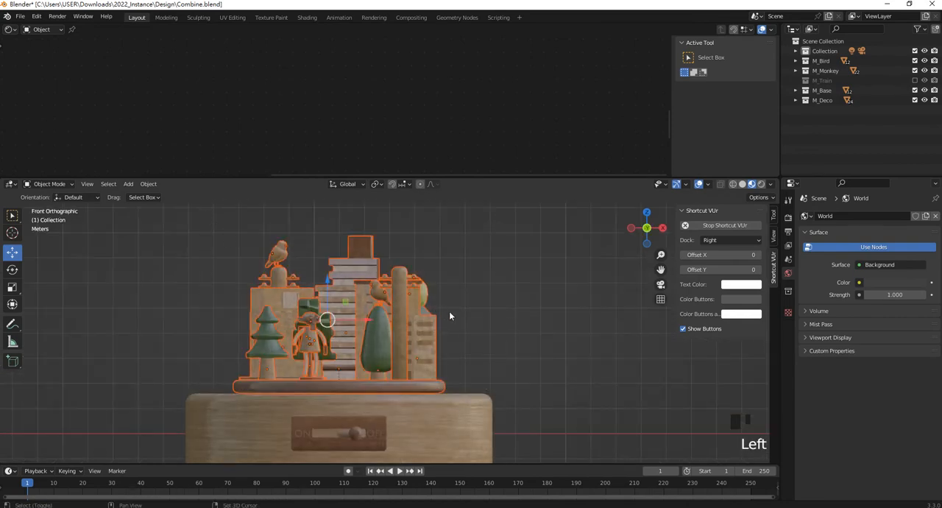
pyautogui.keyDown('shift'); pyautogui.moveTo(458, 321); pyautogui.dragTo(494, 328, button='middle'); pyautogui.keyUp('shift')
pyautogui.scroll(-2, 493, 335)
pyautogui.scroll(2, 500, 343)
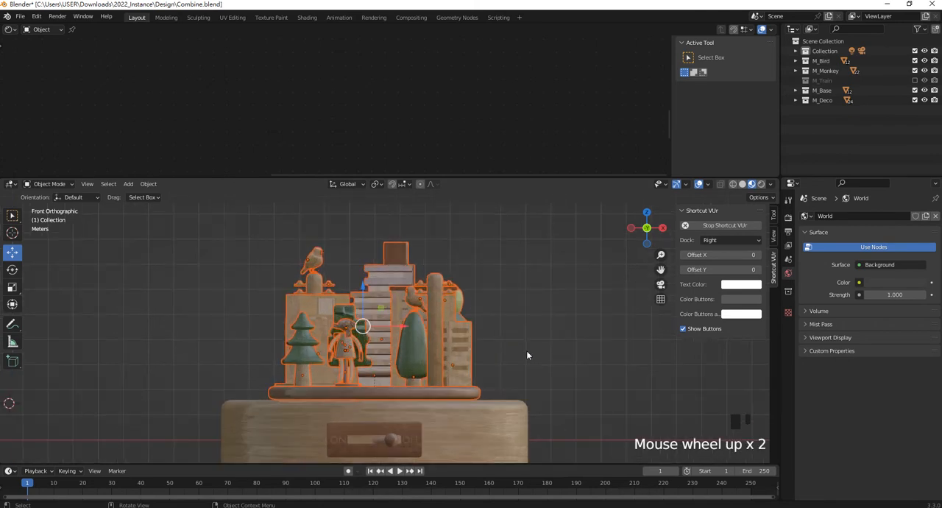
pyautogui.press('s')
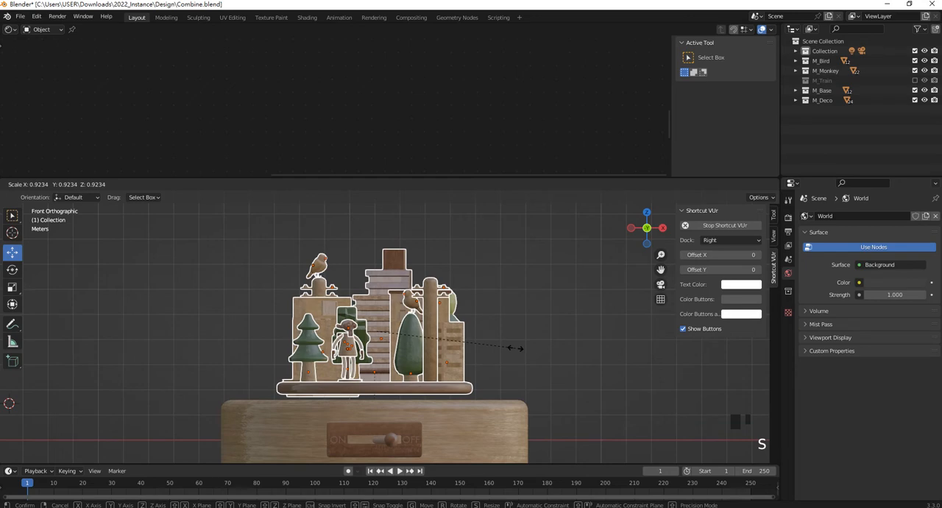
pyautogui.click(515, 348)
pyautogui.moveTo(360, 290); pyautogui.dragTo(364, 297)
pyautogui.keyDown('shift'); pyautogui.moveTo(486, 336); pyautogui.dragTo(478, 314, button='middle'); pyautogui.keyUp('shift')
pyautogui.click(508, 298)
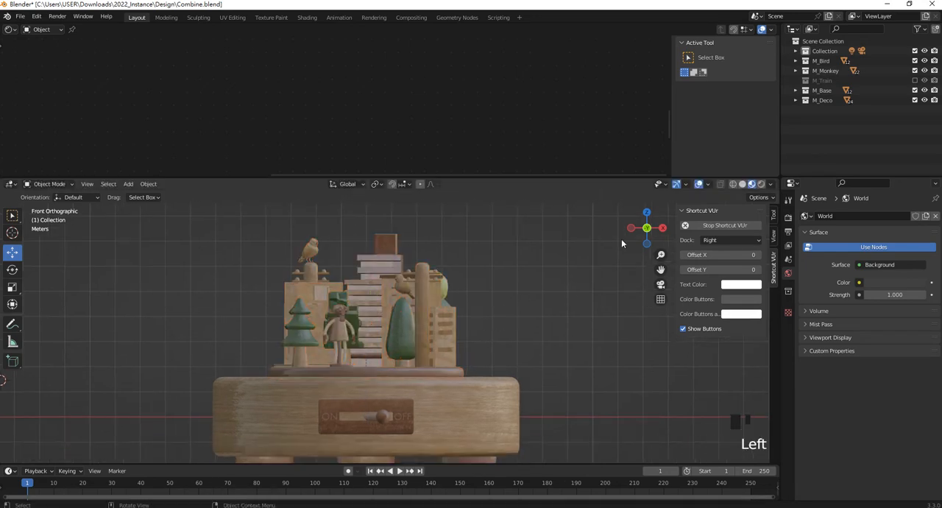
# - Include the M_Train collection in the view layer again and check the train's placement on the base from above
pyautogui.click(915, 81)
pyautogui.scroll(2, 557, 330)
pyautogui.moveTo(558, 330); pyautogui.dragTo(603, 390, button='middle')
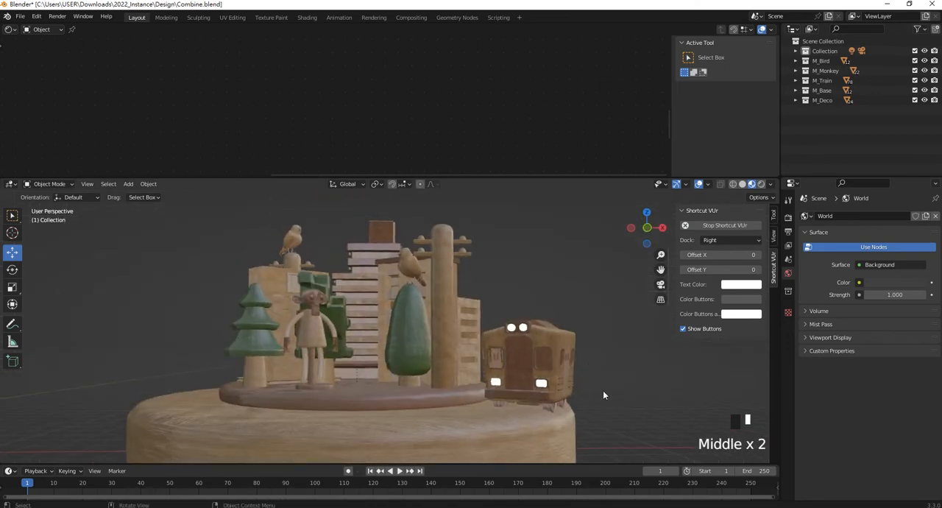
pyautogui.click(589, 368)
pyautogui.moveTo(432, 387); pyautogui.dragTo(462, 345, button='middle')
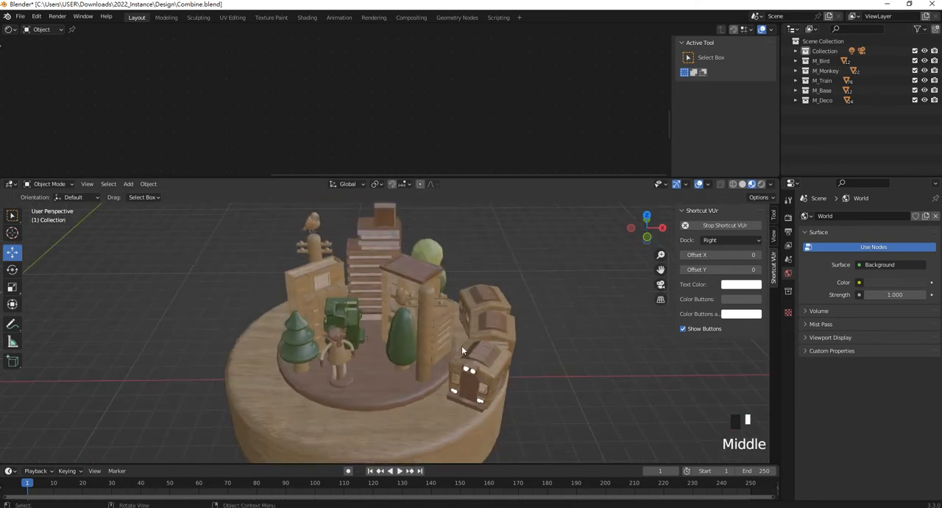
pyautogui.moveTo(505, 267); pyautogui.dragTo(502, 300, button='middle')
pyautogui.scroll(-2, 459, 250)
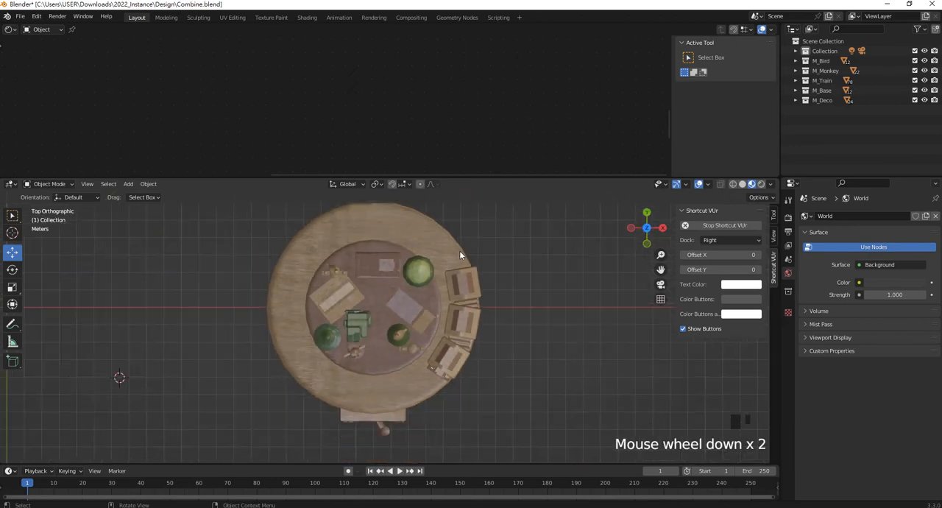
# - Try to move the three train cars and their connectors about 0.32 m inward along the global X axis
pyautogui.keyDown('shift'); pyautogui.moveTo(429, 203); pyautogui.dragTo(428, 230, button='middle'); pyautogui.keyUp('shift')
pyautogui.moveTo(428, 229); pyautogui.dragTo(532, 453)
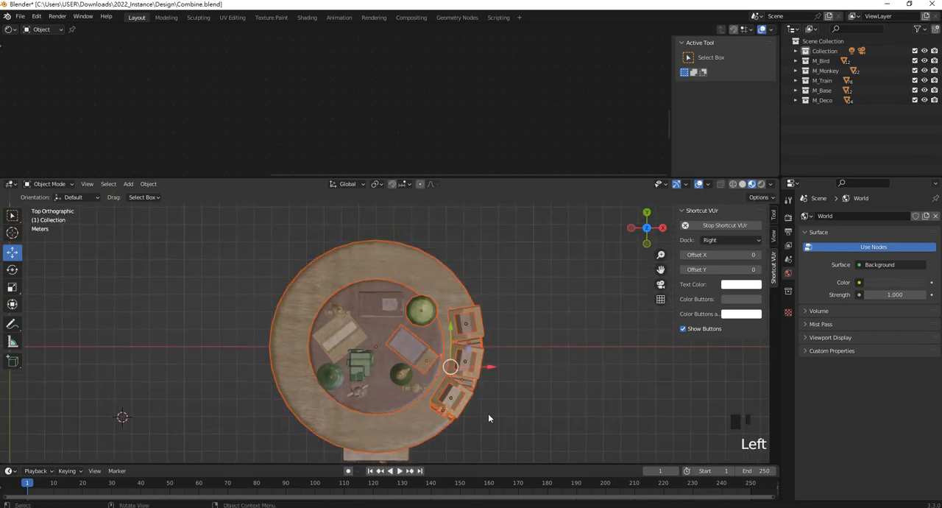
pyautogui.keyDown('ctrl'); pyautogui.moveTo(497, 297); pyautogui.dragTo(351, 206); pyautogui.keyUp('ctrl')
pyautogui.keyDown('ctrl'); pyautogui.moveTo(425, 473); pyautogui.dragTo(279, 267); pyautogui.keyUp('ctrl')
pyautogui.keyDown('shift'); pyautogui.moveTo(395, 351); pyautogui.dragTo(400, 288, button='middle'); pyautogui.keyUp('shift')
pyautogui.keyDown('ctrl'); pyautogui.moveTo(437, 427); pyautogui.dragTo(302, 231); pyautogui.keyUp('ctrl')
pyautogui.moveTo(482, 336); pyautogui.dragTo(501, 319, button='middle')
pyautogui.moveTo(501, 319); pyautogui.dragTo(498, 317)
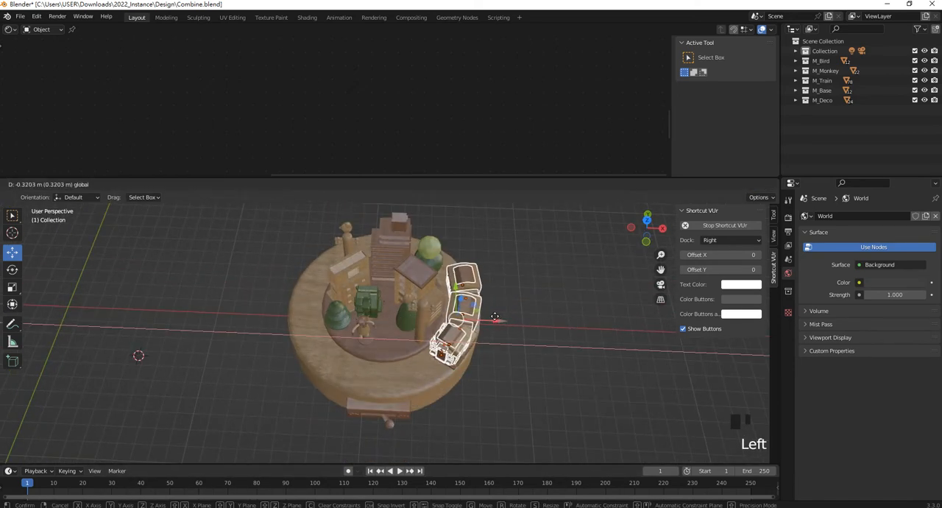
pyautogui.click(497, 317)
pyautogui.scroll(4, 529, 368)
pyautogui.hotkey('ctrl', 'z')
# - Shift the train and its connectors slightly inward from the base's rim along the global X axis
pyautogui.moveTo(559, 382); pyautogui.dragTo(299, 307, button='middle')
pyautogui.keyDown('shift'); pyautogui.click(299, 307); pyautogui.keyUp('shift')
pyautogui.scroll(-2, 356, 325)
pyautogui.moveTo(357, 326); pyautogui.dragTo(463, 321, button='middle')
pyautogui.moveTo(462, 321); pyautogui.dragTo(455, 321)
pyautogui.click(544, 292)
# - Move the monkey figure with its pedestal along the X axis toward the rounded tree, to an X location of 20.348 m
pyautogui.keyDown('shift'); pyautogui.moveTo(448, 318); pyautogui.dragTo(383, 340, button='middle'); pyautogui.keyUp('shift')
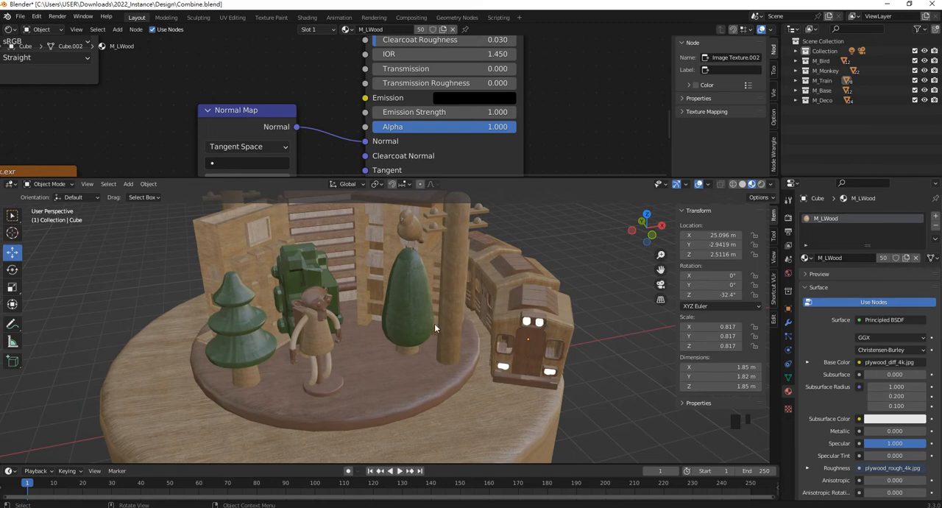
pyautogui.click(324, 346)
pyautogui.moveTo(352, 326); pyautogui.dragTo(377, 337)
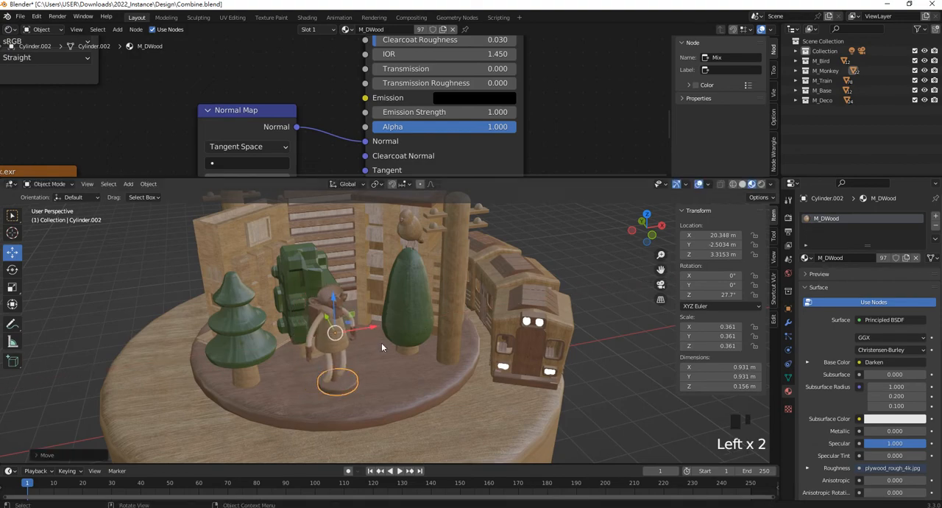
pyautogui.scroll(-4, 382, 342)
pyautogui.scroll(1, 429, 415)
# - Examine the fit of the plate, figures and train on the base from the front and from raised angles
pyautogui.moveTo(429, 415); pyautogui.dragTo(387, 365, button='middle')
pyautogui.click(484, 371)
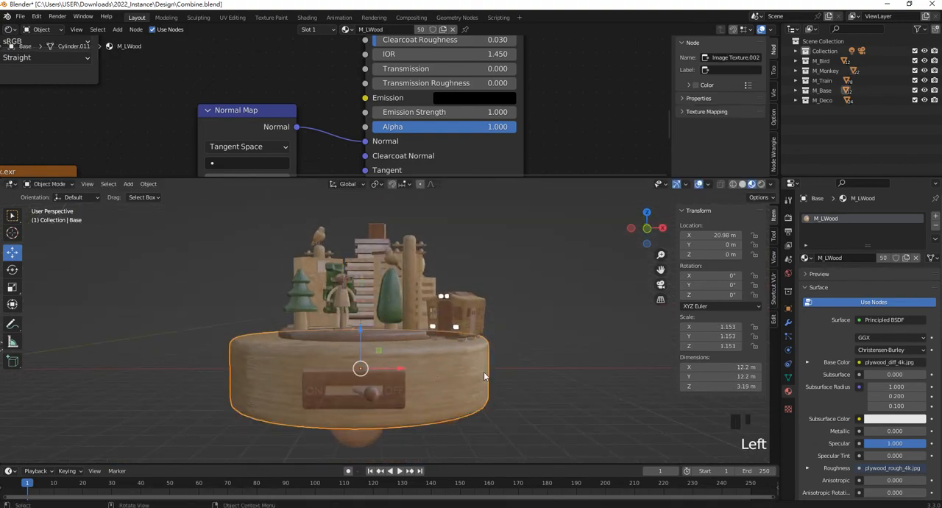
pyautogui.press('KP_1')
pyautogui.scroll(3, 369, 384)
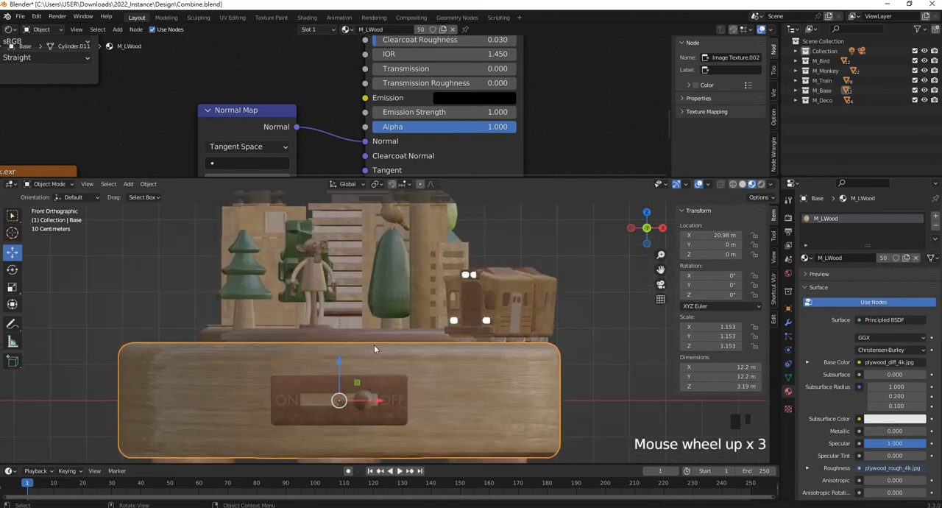
pyautogui.moveTo(446, 303); pyautogui.dragTo(452, 348, button='middle')
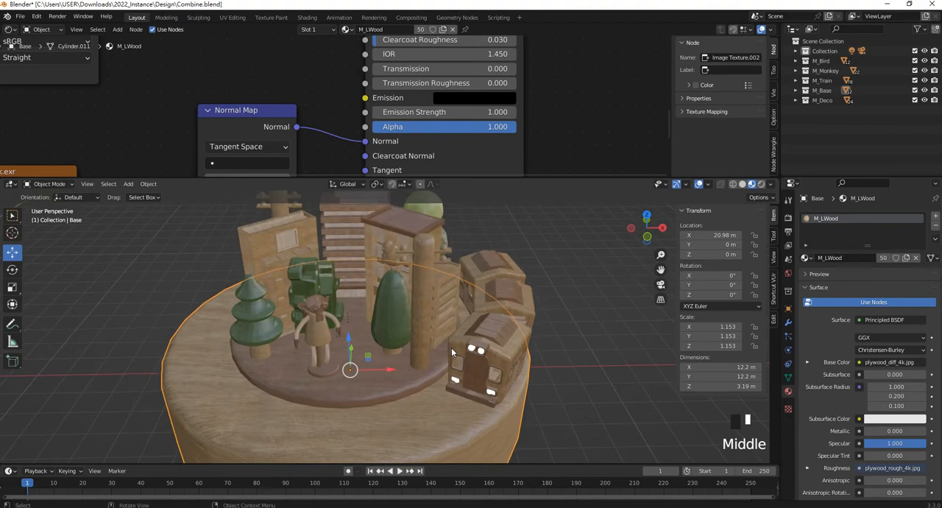
pyautogui.scroll(-2, 445, 327)
pyautogui.moveTo(443, 317); pyautogui.dragTo(422, 315, button='middle')
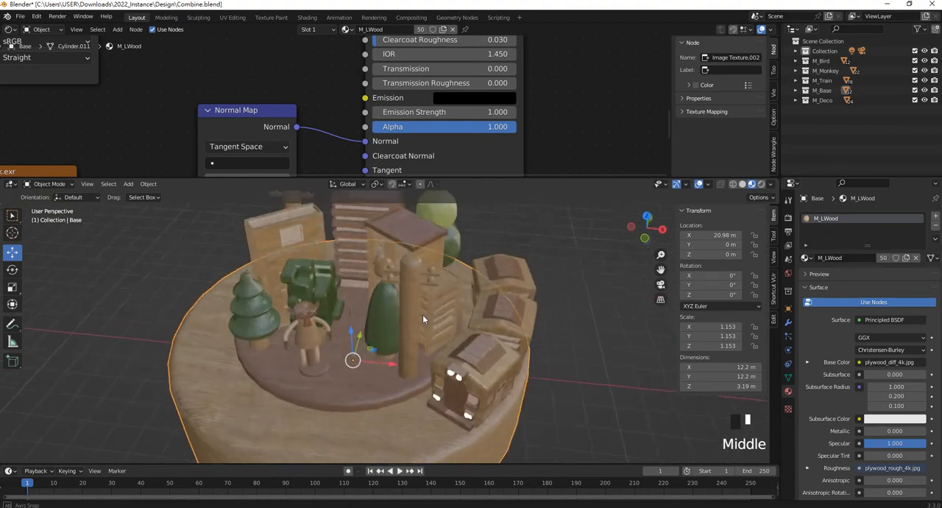
pyautogui.scroll(-1, 422, 316)
pyautogui.click(600, 280)
pyautogui.scroll(1, 516, 311)
pyautogui.scroll(-1, 473, 318)
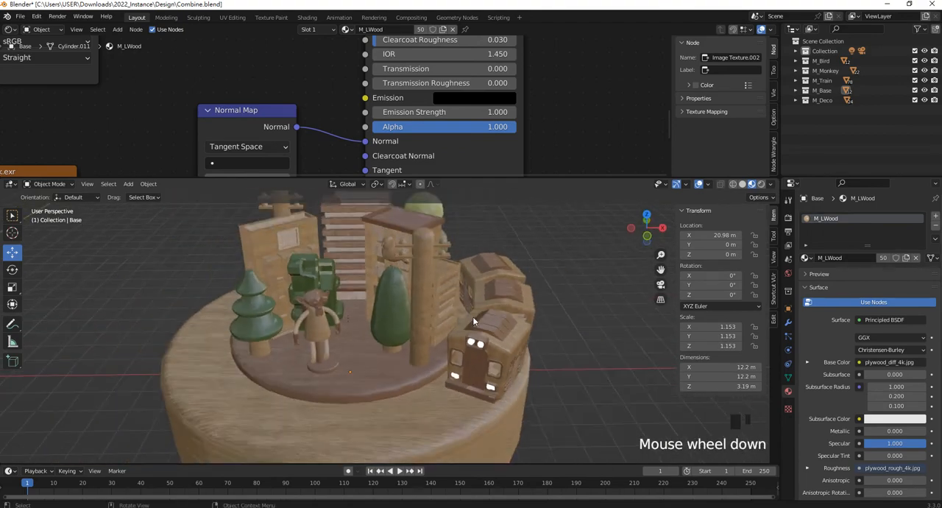
pyautogui.scroll(-5, 464, 304)
pyautogui.scroll(2, 459, 306)
pyautogui.scroll(-3, 459, 306)
# - Move the whole toy assembly along the X axis to the world origin, giving the base an X location of about -0.037 m
pyautogui.moveTo(495, 406); pyautogui.dragTo(265, 232)
pyautogui.keyDown('shift'); pyautogui.moveTo(286, 283); pyautogui.dragTo(422, 285, button='middle'); pyautogui.keyUp('shift')
pyautogui.moveTo(561, 321); pyautogui.dragTo(309, 319)
pyautogui.keyDown('shift'); pyautogui.moveTo(309, 319); pyautogui.dragTo(469, 370, button='middle'); pyautogui.keyUp('shift')
pyautogui.scroll(2, 381, 308)
pyautogui.scroll(-2, 507, 329)
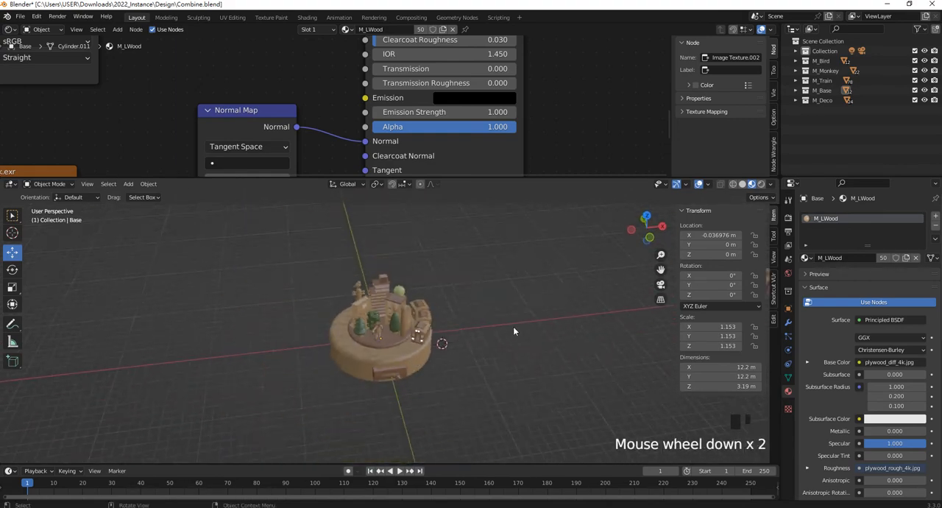
# - Reveal the hidden source models, and hide them together with the leftover straight train beside the finished assembly
pyautogui.keyDown('shift'); pyautogui.moveTo(508, 335); pyautogui.dragTo(312, 338, button='middle'); pyautogui.keyUp('shift')
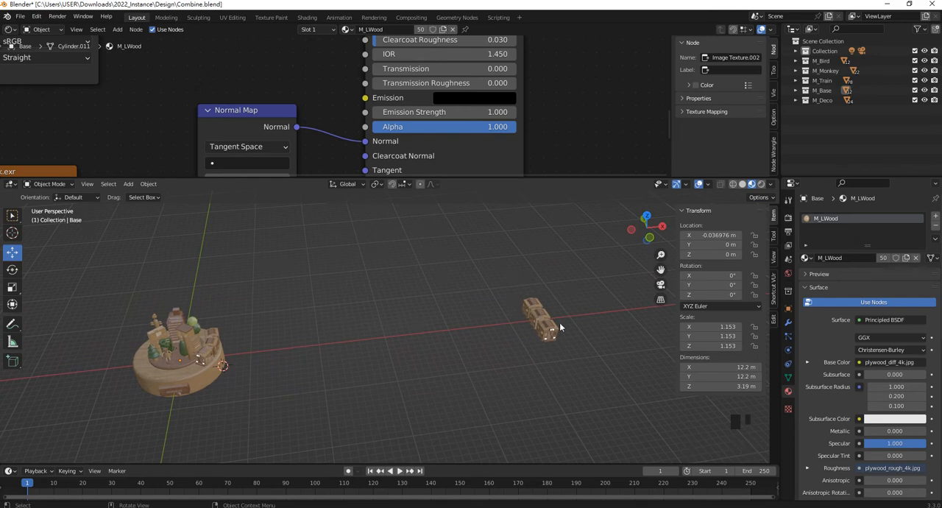
pyautogui.hotkey('alt', 'h')
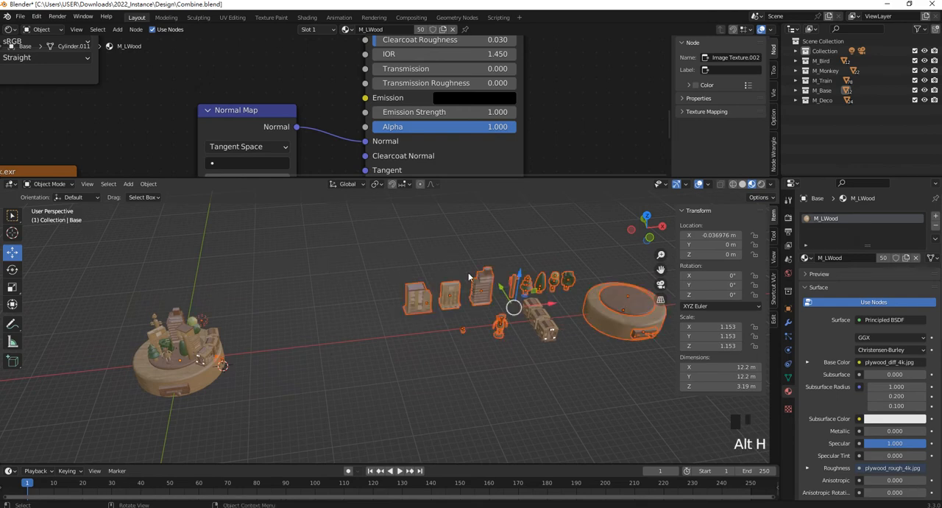
pyautogui.click(392, 278)
pyautogui.scroll(-2, 392, 279)
pyautogui.moveTo(382, 258); pyautogui.dragTo(600, 376)
pyautogui.press('h')
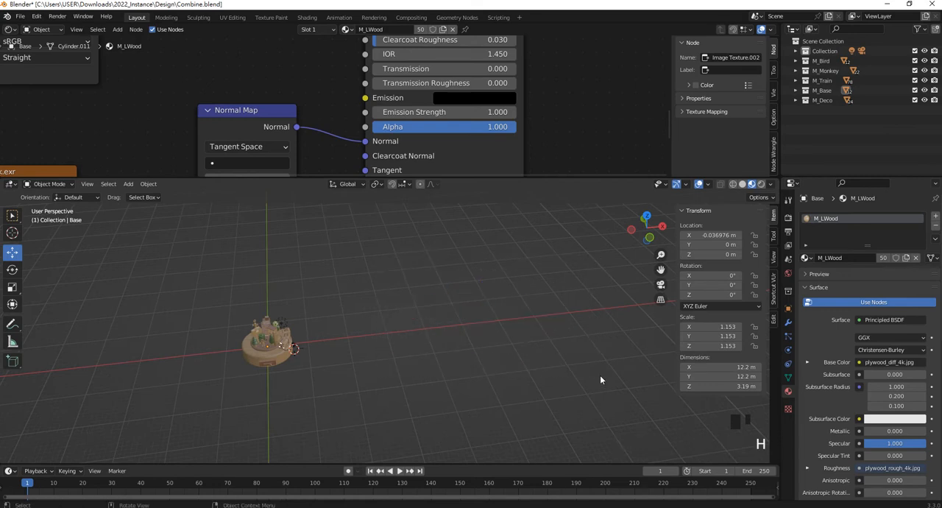
# - Examine the assembled toy scene up close, including the wood texture on the rounded tree
pyautogui.scroll(2, 280, 371)
pyautogui.keyDown('shift'); pyautogui.moveTo(280, 371); pyautogui.dragTo(535, 322, button='middle'); pyautogui.keyUp('shift')
pyautogui.scroll(3, 454, 332)
pyautogui.scroll(-1, 482, 289)
pyautogui.keyDown('shift'); pyautogui.moveTo(498, 289); pyautogui.dragTo(448, 303, button='middle'); pyautogui.keyUp('shift')
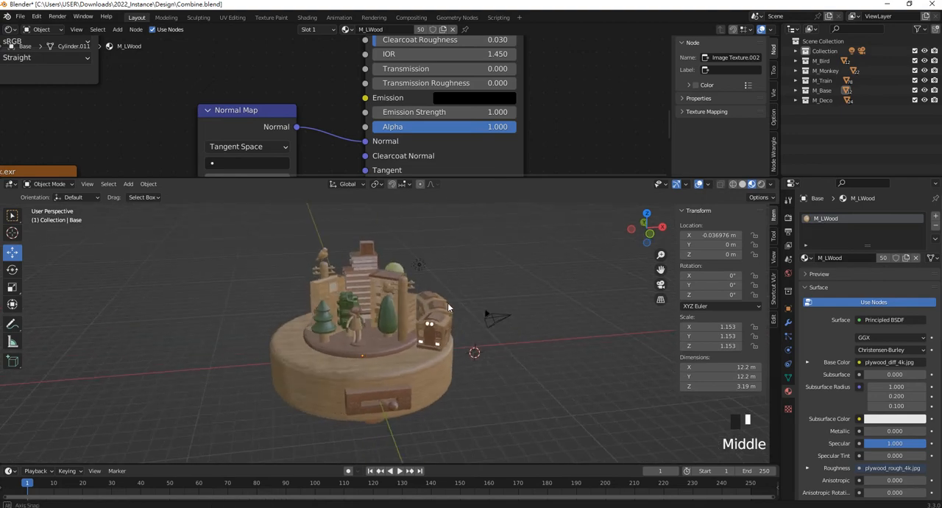
pyautogui.scroll(3, 435, 324)
pyautogui.scroll(2, 451, 274)
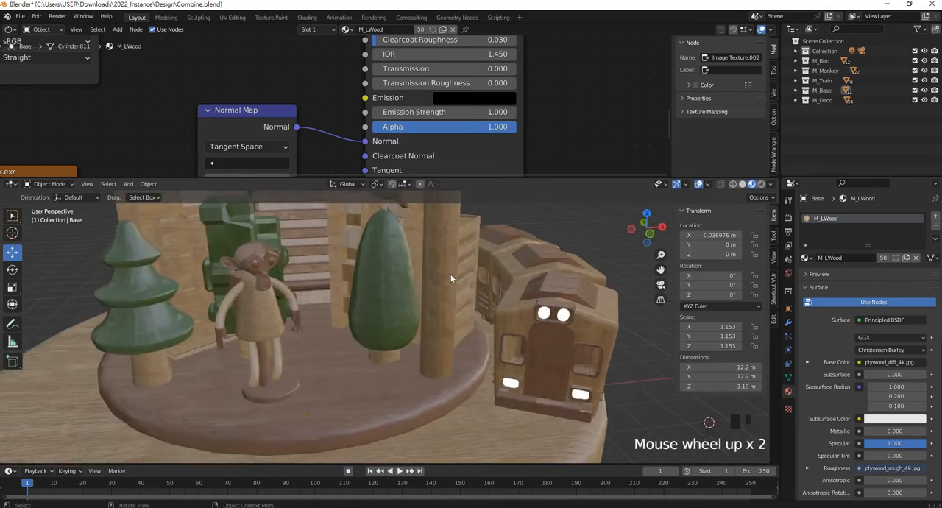
pyautogui.scroll(1, 448, 266)
pyautogui.keyDown('shift'); pyautogui.moveTo(448, 266); pyautogui.dragTo(413, 299, button='middle'); pyautogui.keyUp('shift')
pyautogui.scroll(3, 494, 301)
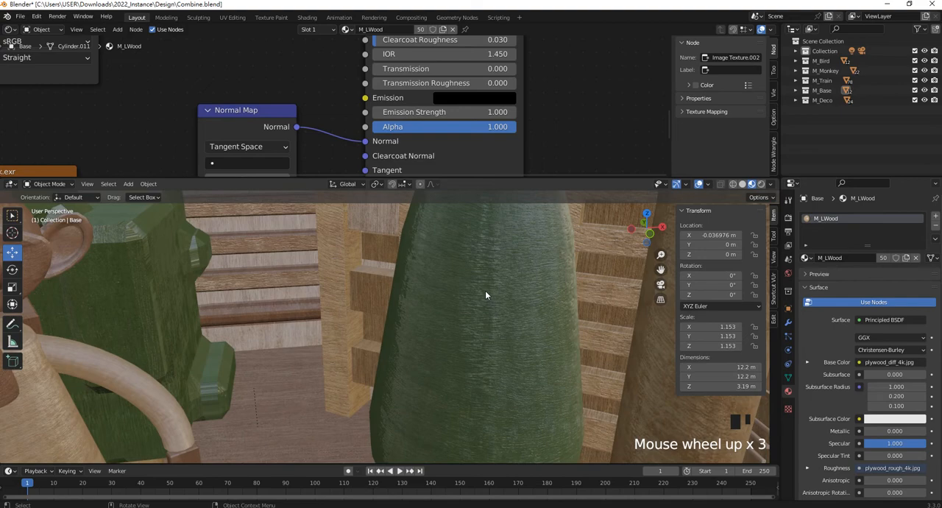
pyautogui.click(486, 293)
pyautogui.scroll(-3, 449, 295)
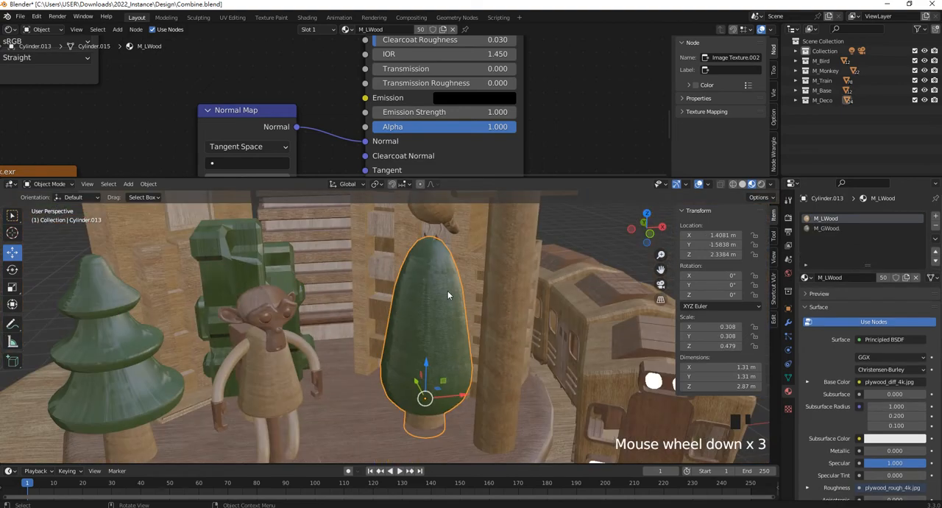
# - Try unwrapping all faces of the monkey's torso with Smart UV Project at its default settings
pyautogui.click(287, 380)
pyautogui.keyDown('shift'); pyautogui.moveTo(286, 380); pyautogui.dragTo(341, 343, button='middle'); pyautogui.keyUp('shift')
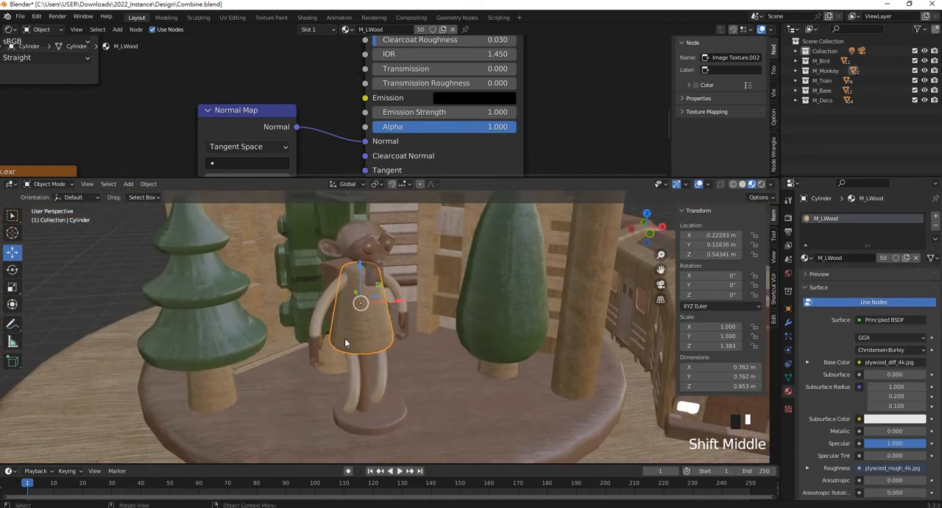
pyautogui.press('Tab')
pyautogui.moveTo(308, 254); pyautogui.dragTo(449, 381)
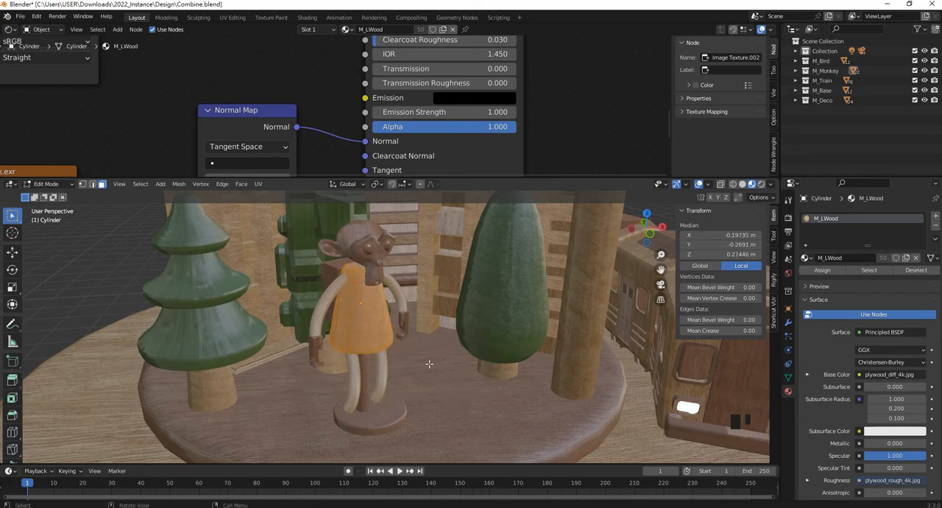
pyautogui.rightClick(372, 346)
pyautogui.moveTo(352, 335)
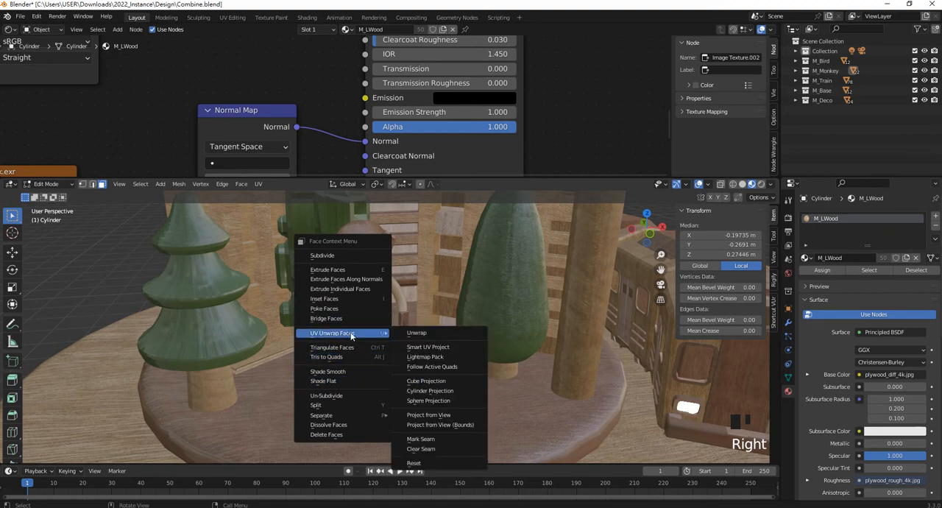
pyautogui.click(437, 345)
pyautogui.click(461, 420)
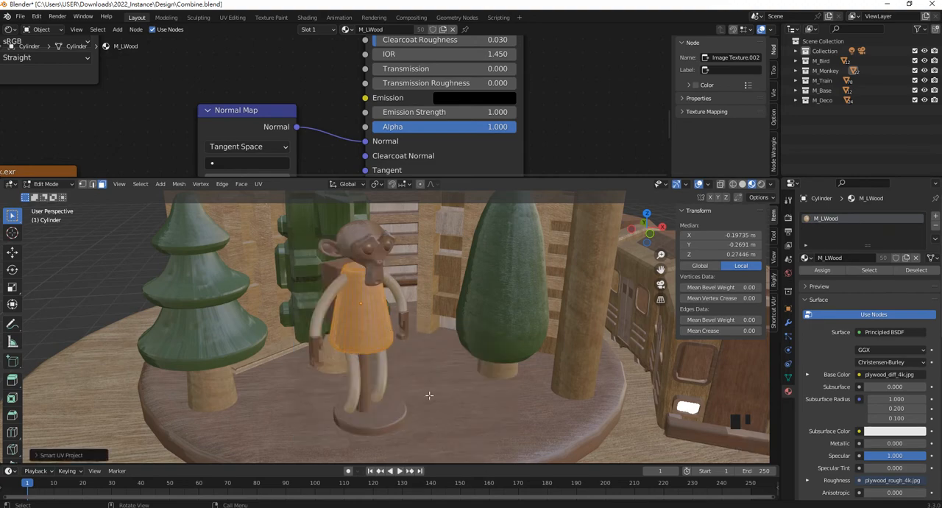
# - Leave edit mode and examine the wood grain on the monkey's torso at close range
pyautogui.scroll(2, 382, 309)
pyautogui.scroll(1, 381, 309)
pyautogui.press('Tab')
pyautogui.scroll(-2, 282, 312)
pyautogui.scroll(-1, 392, 288)
pyautogui.moveTo(427, 299); pyautogui.dragTo(333, 348, button='middle')
pyautogui.scroll(-2, 398, 318)
pyautogui.click(384, 302)
pyautogui.scroll(4, 340, 340)
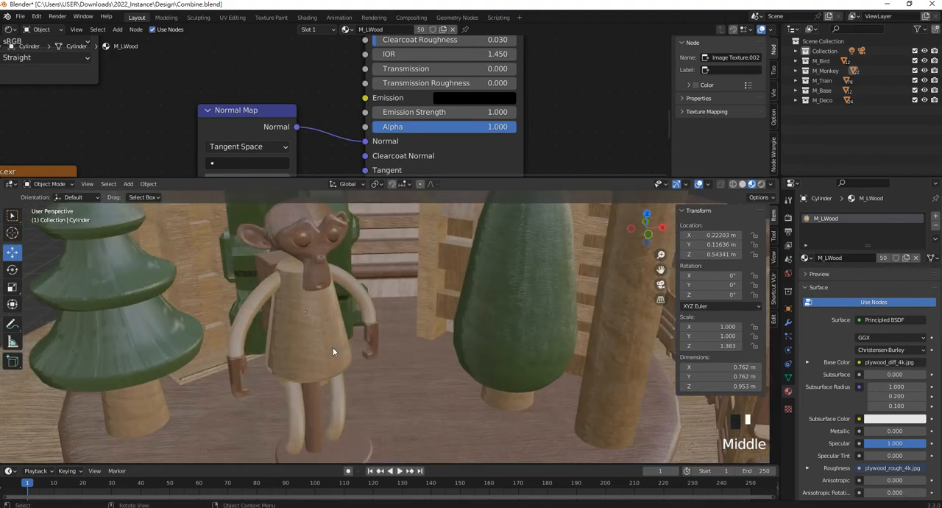
# - Undo the Smart UV projection of the monkey's torso and return to its selected faces in edit mode
pyautogui.hotkey('ctrl', 'z')
pyautogui.hotkey('ctrl', 'z')
pyautogui.hotkey('ctrl', 'z')
pyautogui.scroll(-5, 332, 343)
pyautogui.scroll(5, 352, 331)
pyautogui.moveTo(260, 319); pyautogui.dragTo(274, 342, button='middle')
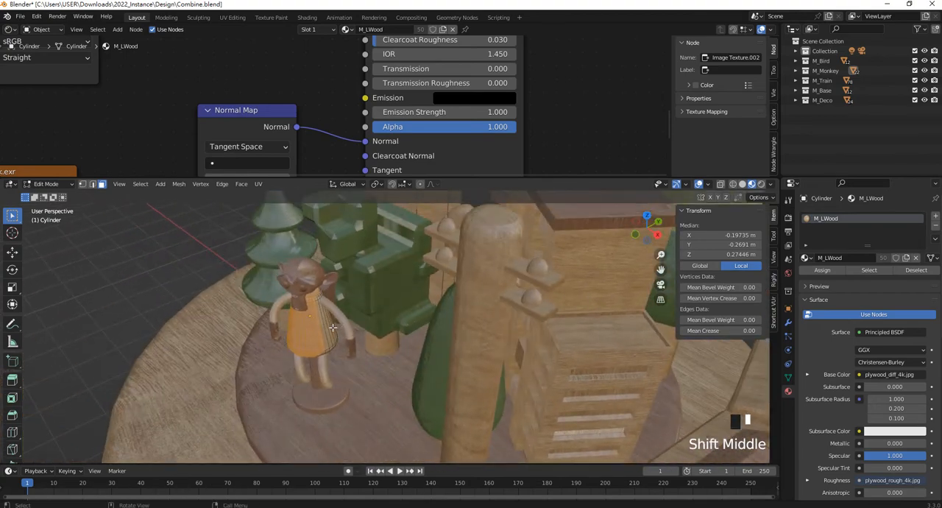
# - Unwrap all linked faces of the monkey's torso with Smart UV Project at its default settings and return to Object Mode
pyautogui.scroll(2, 274, 342)
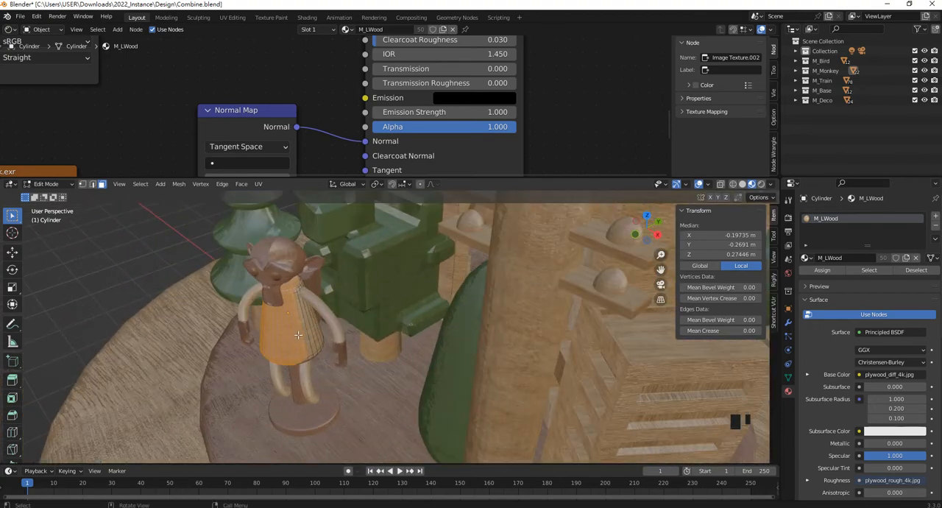
pyautogui.press('l')
pyautogui.press('l')
pyautogui.press('l')
pyautogui.rightClick(300, 328)
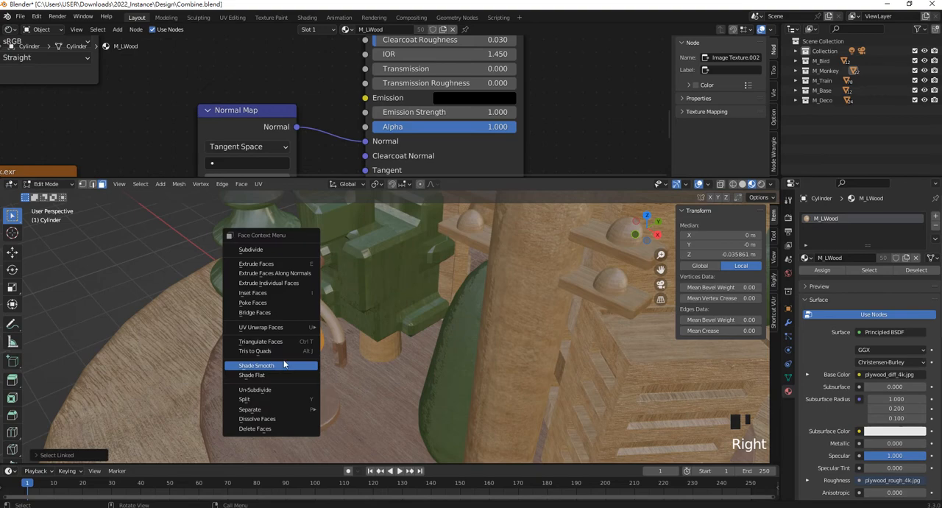
pyautogui.moveTo(291, 330)
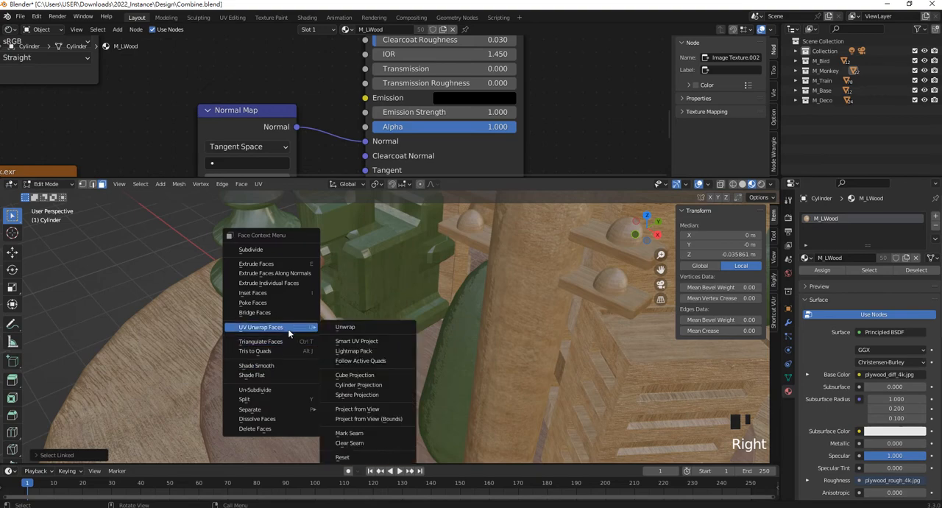
pyautogui.click(374, 342)
pyautogui.click(372, 422)
pyautogui.scroll(2, 325, 355)
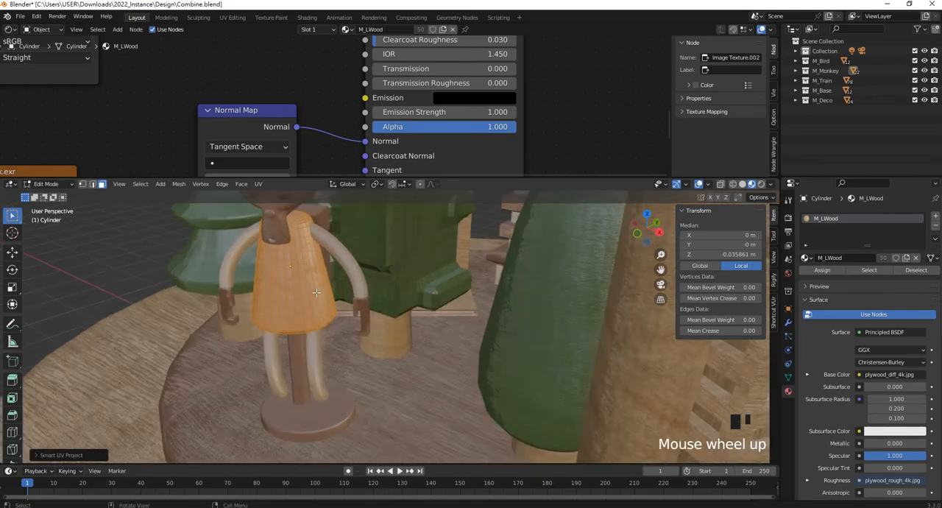
pyautogui.moveTo(328, 346); pyautogui.dragTo(371, 316, button='middle')
pyautogui.press('Tab')
# - Examine the wood grain on the monkey's torso and the rest of the toy scene from several distances and angles
pyautogui.scroll(-5, 372, 318)
pyautogui.click(240, 286)
pyautogui.moveTo(239, 286); pyautogui.dragTo(338, 300, button='middle')
pyautogui.scroll(-5, 338, 300)
pyautogui.scroll(2, 337, 296)
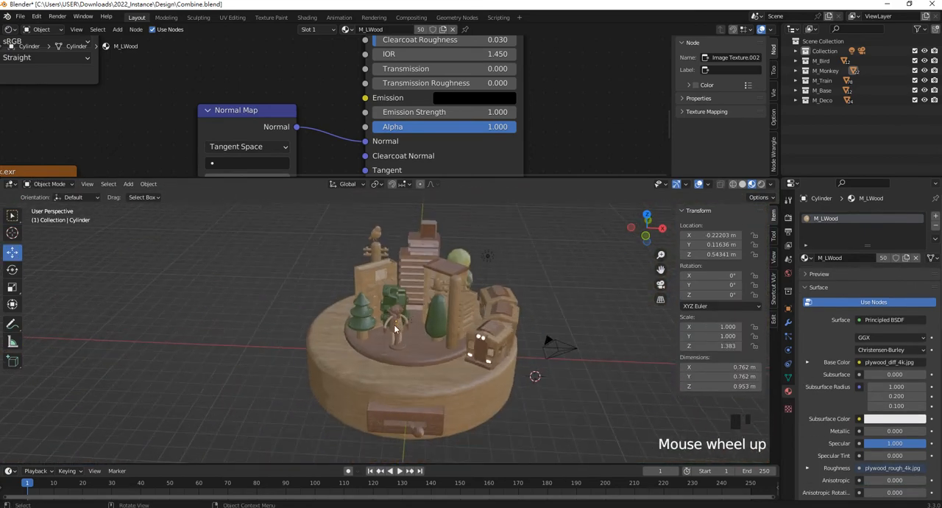
pyautogui.keyDown('shift'); pyautogui.moveTo(468, 290); pyautogui.dragTo(363, 283, button='middle'); pyautogui.keyUp('shift')
pyautogui.scroll(3, 363, 285)
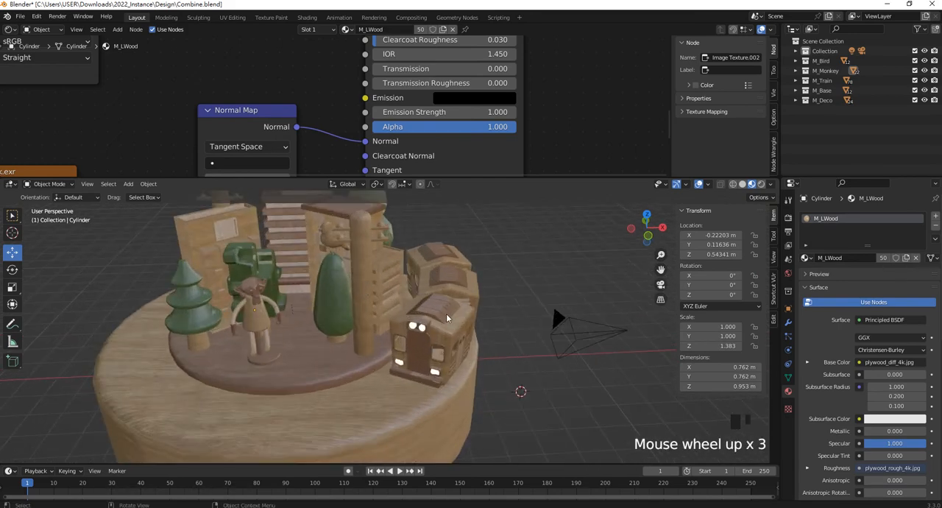
pyautogui.scroll(1, 448, 317)
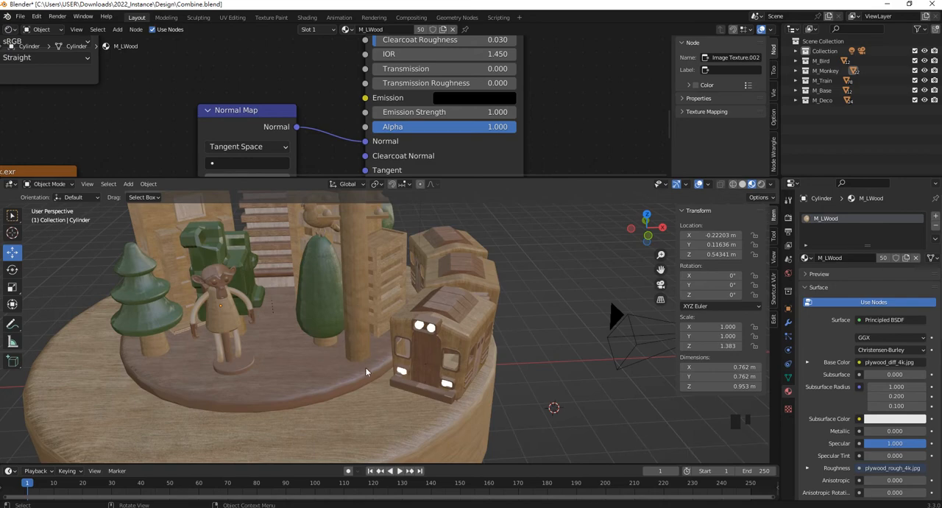
pyautogui.keyDown('shift'); pyautogui.moveTo(220, 284); pyautogui.dragTo(366, 328, button='middle'); pyautogui.keyUp('shift')
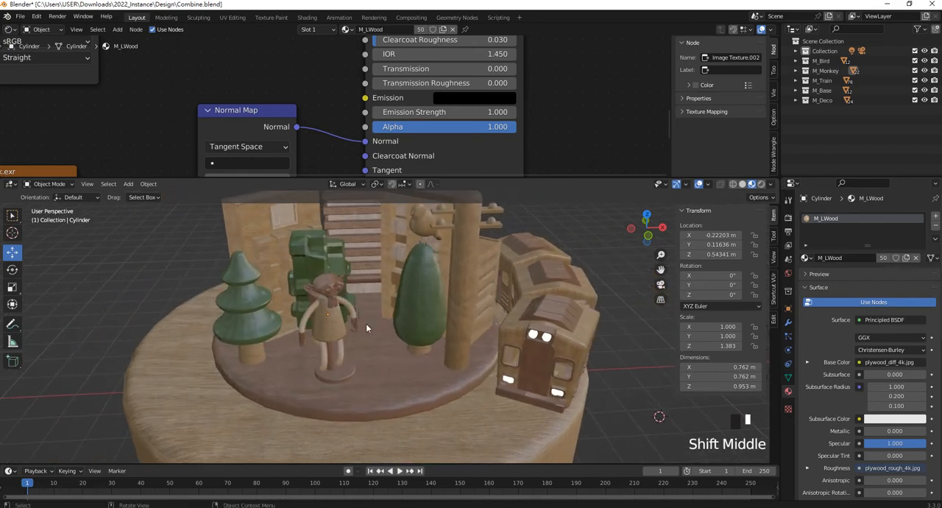
pyautogui.scroll(-5, 377, 329)
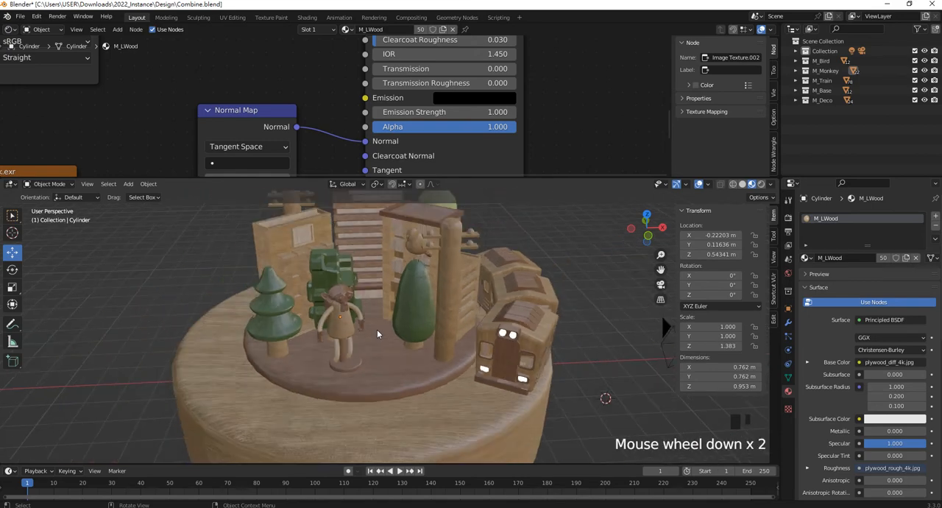
pyautogui.moveTo(377, 329); pyautogui.dragTo(387, 313, button='middle')
pyautogui.scroll(1, 387, 313)
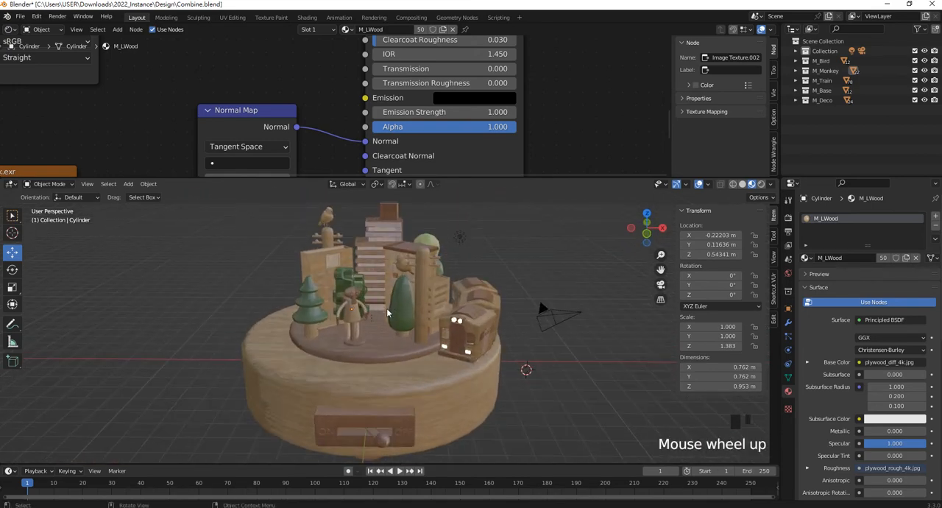
pyautogui.scroll(2, 416, 275)
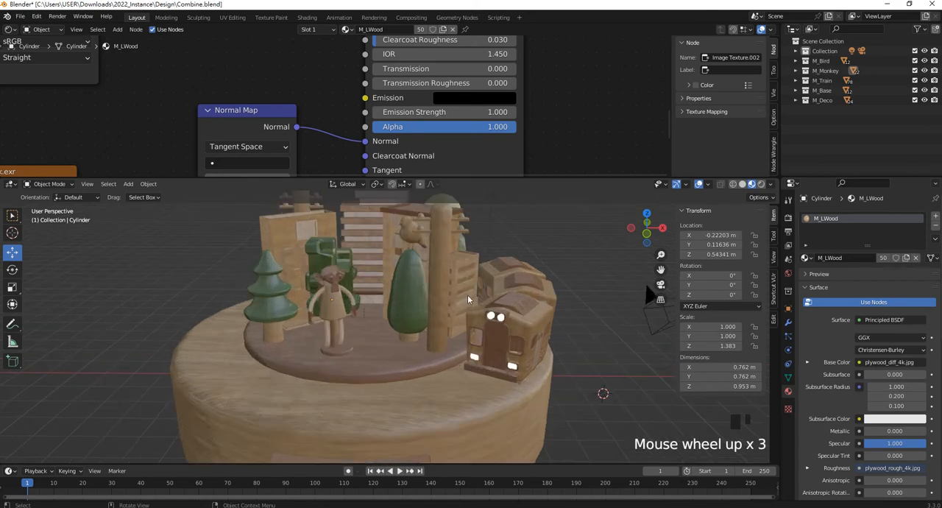
pyautogui.scroll(-5, 467, 295)
pyautogui.scroll(1, 468, 295)
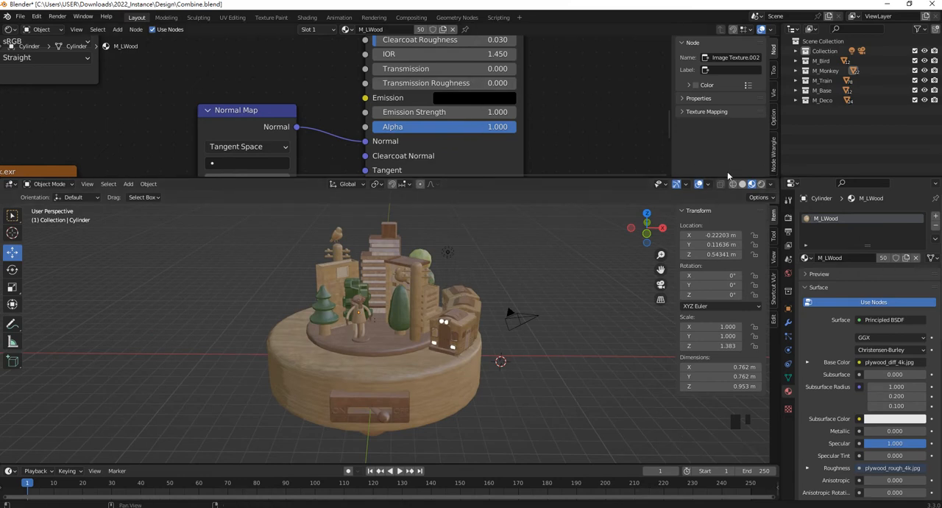
pyautogui.moveTo(777, 177); pyautogui.dragTo(784, 140)
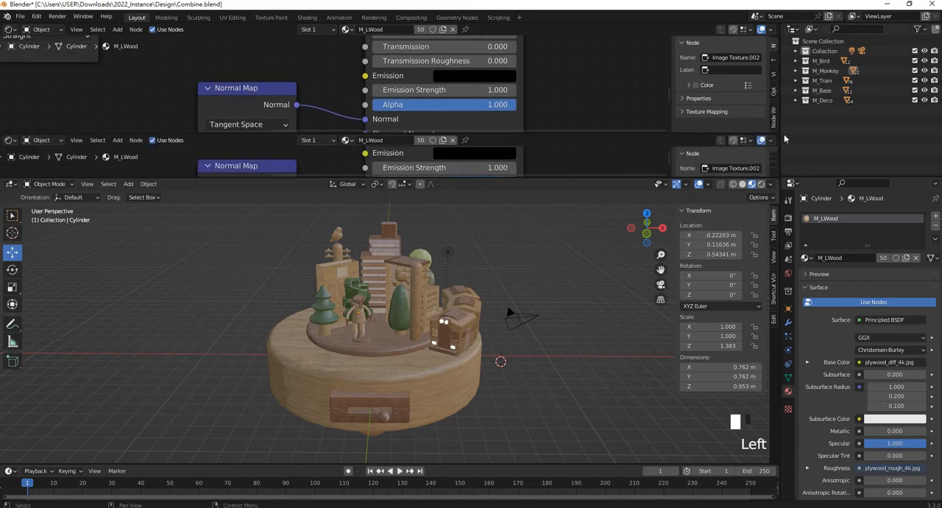
pyautogui.click(778, 177)
pyautogui.moveTo(778, 165); pyautogui.dragTo(778, 151)
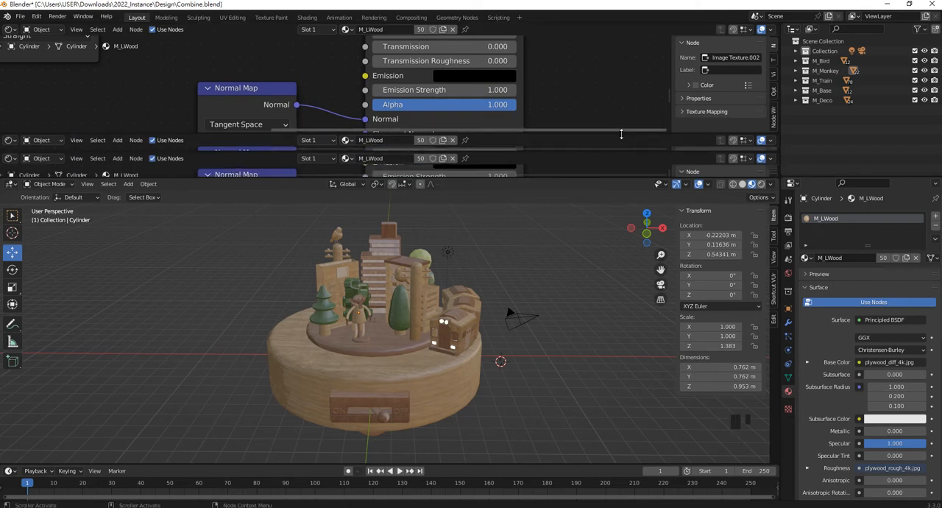
pyautogui.moveTo(621, 133); pyautogui.dragTo(615, 93)
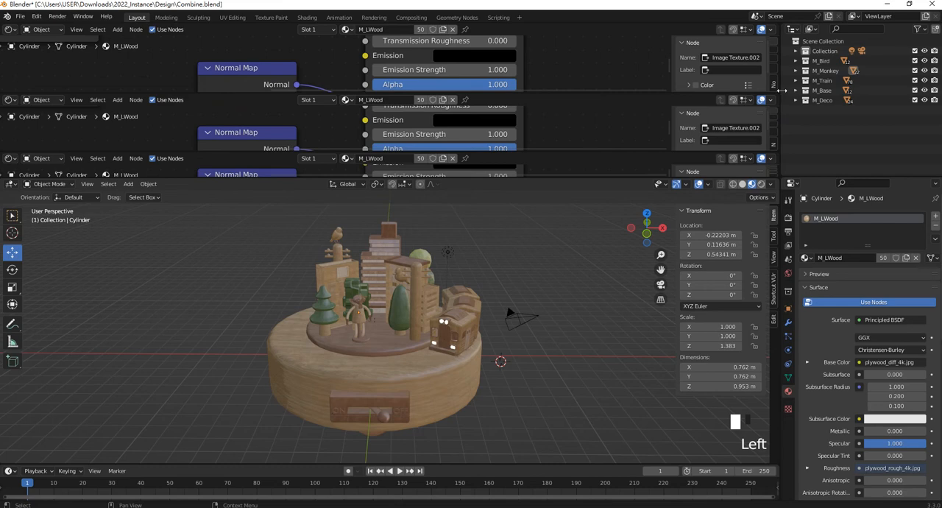
pyautogui.moveTo(779, 90); pyautogui.dragTo(773, 72)
# - Enlarge the 3D viewport and close the shader editor above it so the viewport takes over its space
pyautogui.moveTo(777, 181); pyautogui.dragTo(778, 86)
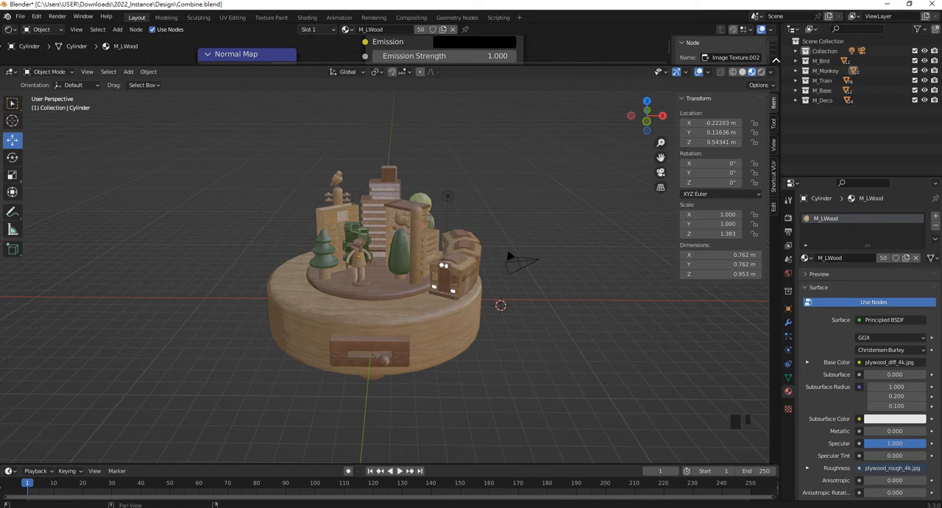
pyautogui.click(779, 64)
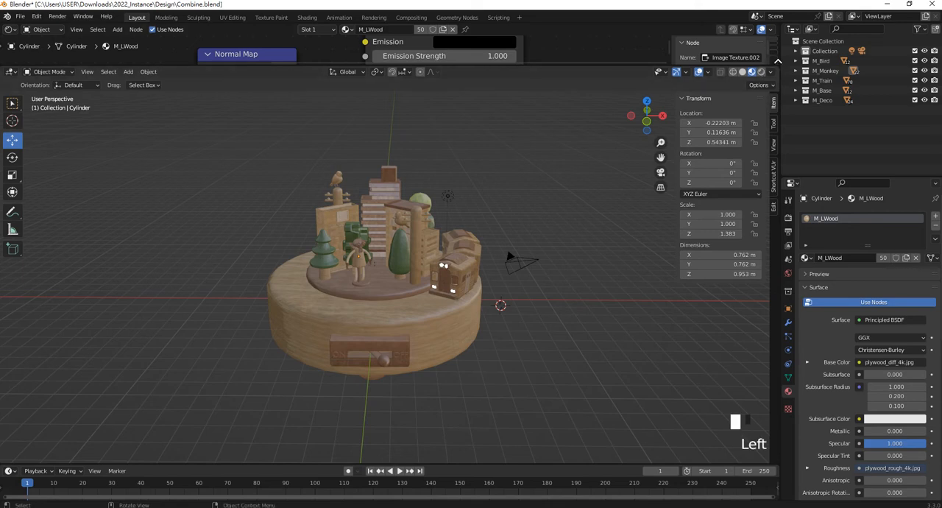
pyautogui.click(776, 65)
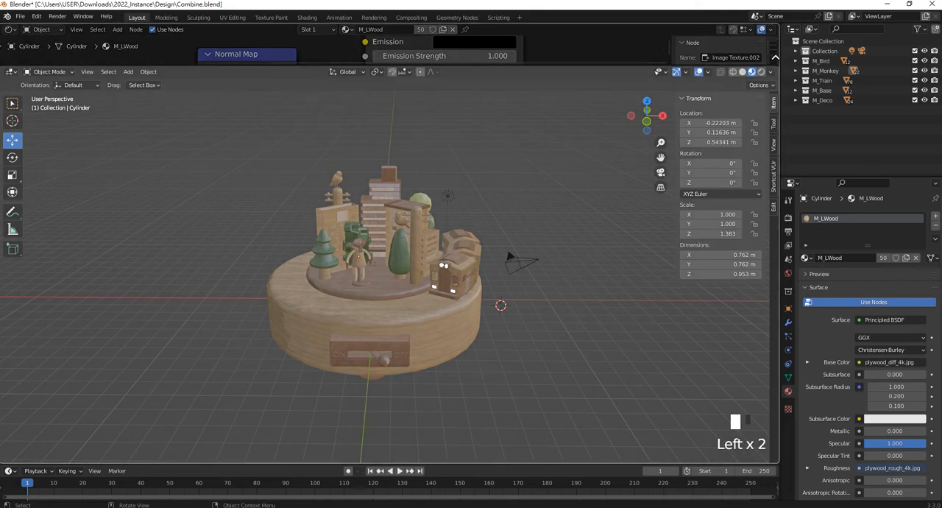
pyautogui.moveTo(775, 58); pyautogui.dragTo(775, 57)
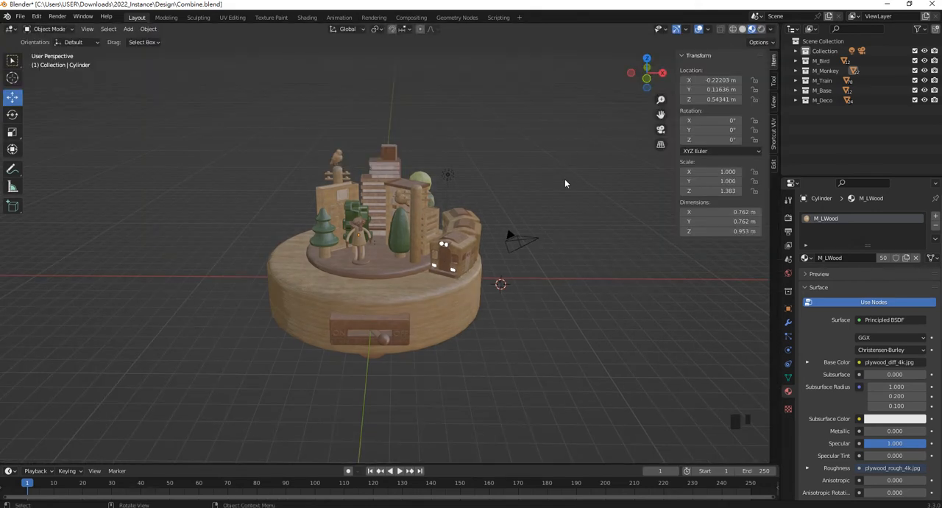
# - Frame the whole toy scene and switch the viewport shading to Rendered
pyautogui.click(374, 105)
pyautogui.moveTo(374, 106); pyautogui.dragTo(426, 165, button='middle')
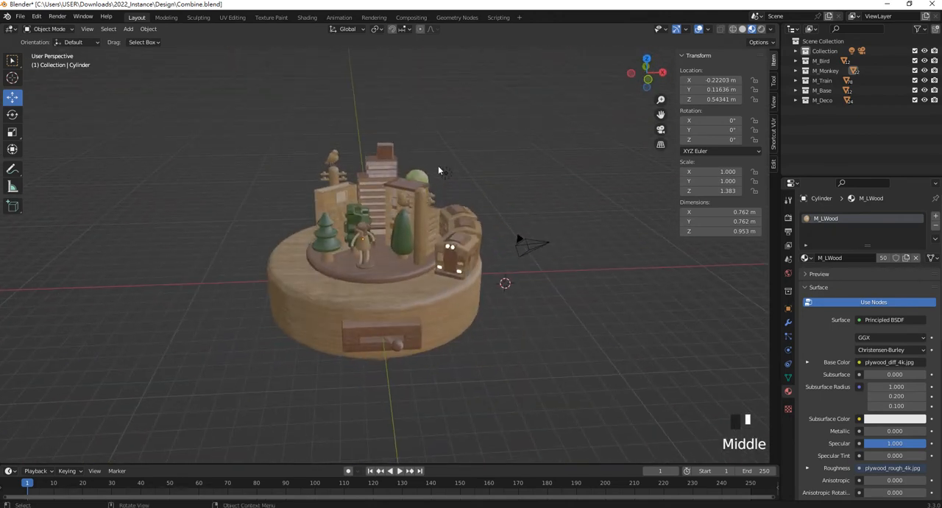
pyautogui.keyDown('shift'); pyautogui.moveTo(436, 170); pyautogui.dragTo(482, 183, button='middle'); pyautogui.keyUp('shift')
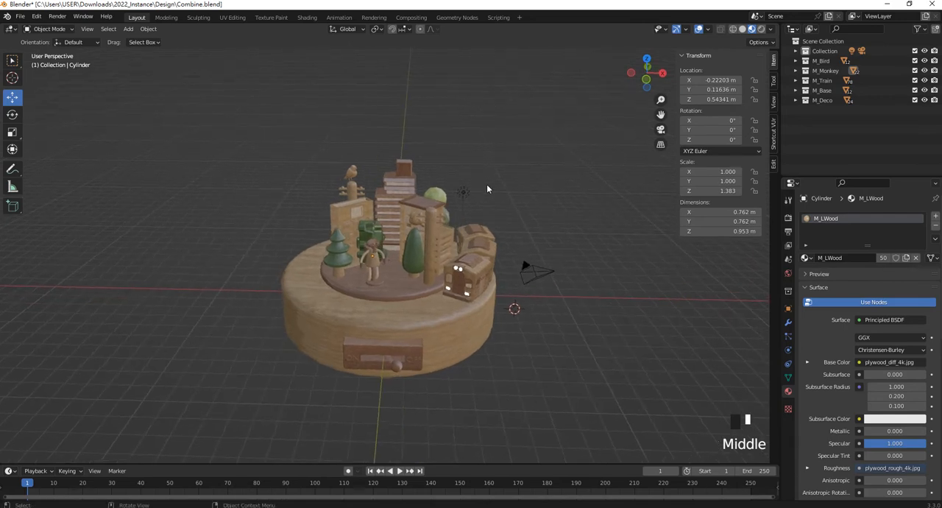
pyautogui.press('z')
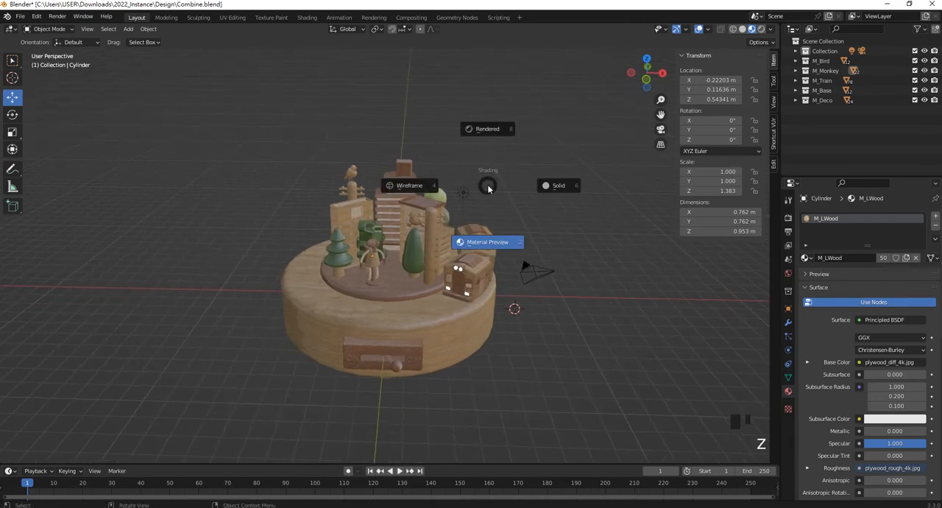
pyautogui.click(498, 128)
# - Move the scene's light in front of the toy base, raising it to a height of about 6.91 m
pyautogui.moveTo(482, 199); pyautogui.dragTo(457, 164)
pyautogui.moveTo(458, 177); pyautogui.dragTo(381, 181, button='middle')
pyautogui.moveTo(472, 205); pyautogui.dragTo(292, 220)
pyautogui.moveTo(296, 217); pyautogui.dragTo(390, 206, button='middle')
pyautogui.moveTo(507, 159); pyautogui.dragTo(506, 134)
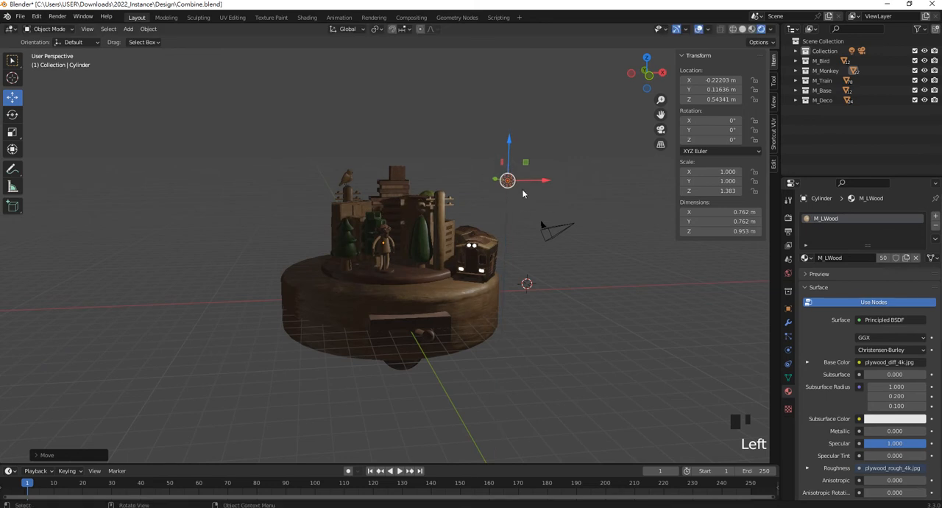
# - Change the scene's light to an Area light and scale it up to about 47 on all axes
pyautogui.scroll(1, 523, 194)
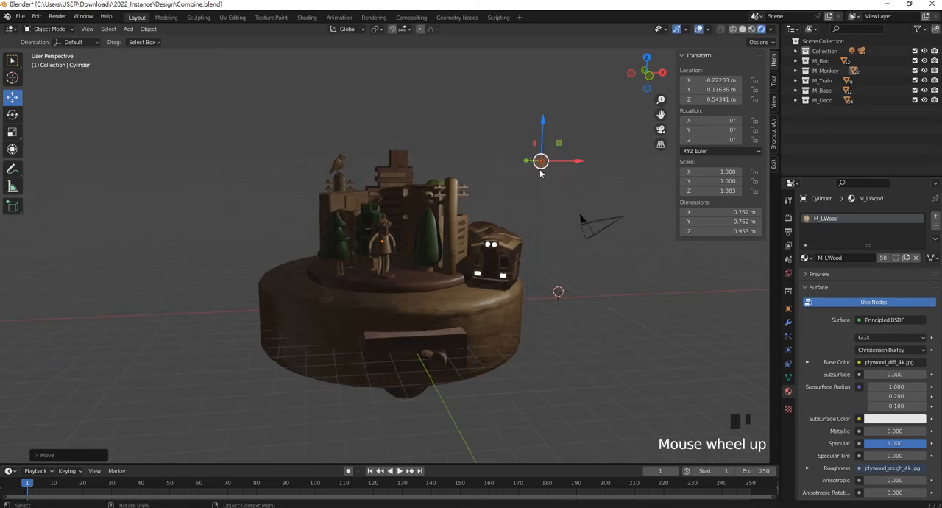
pyautogui.click(685, 335)
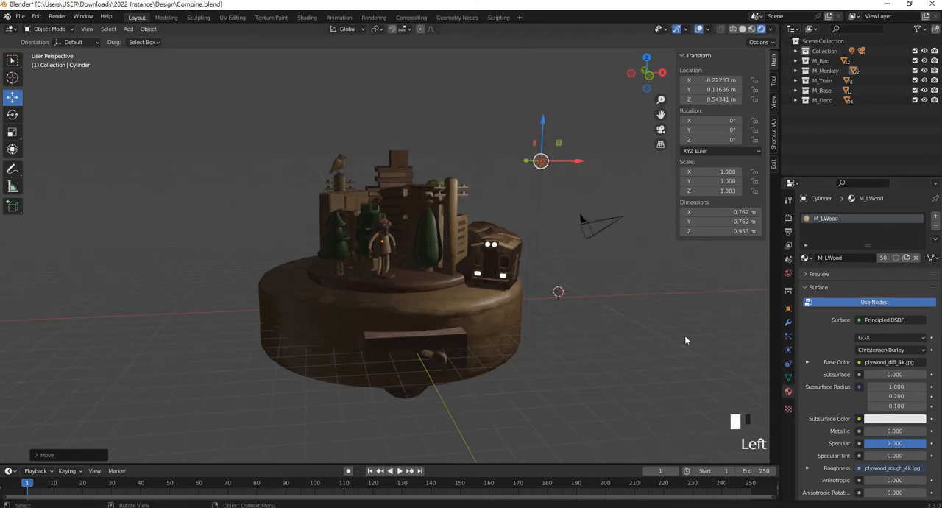
pyautogui.click(538, 196)
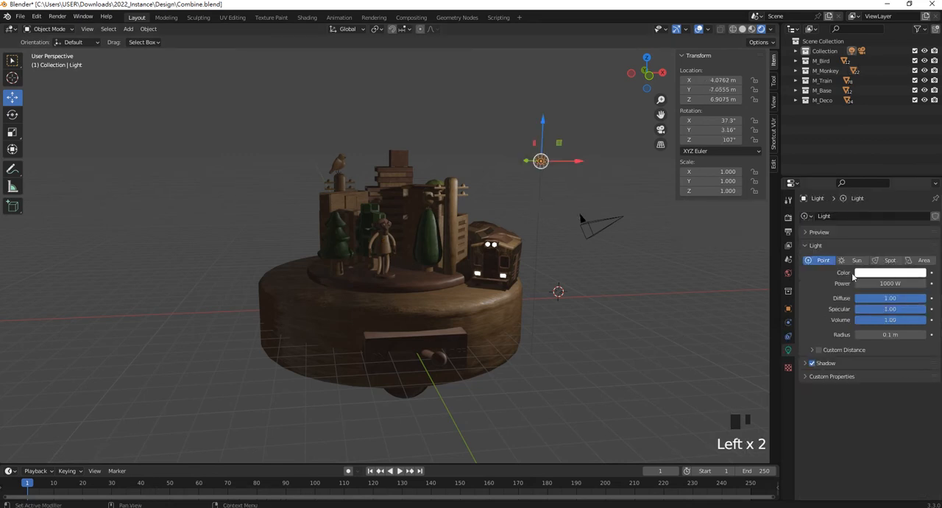
pyautogui.click(923, 260)
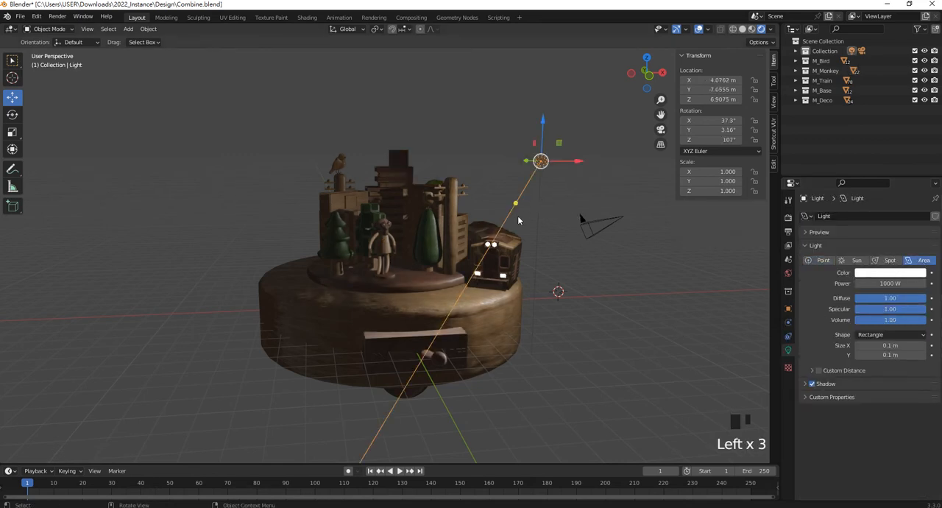
pyautogui.press('s')
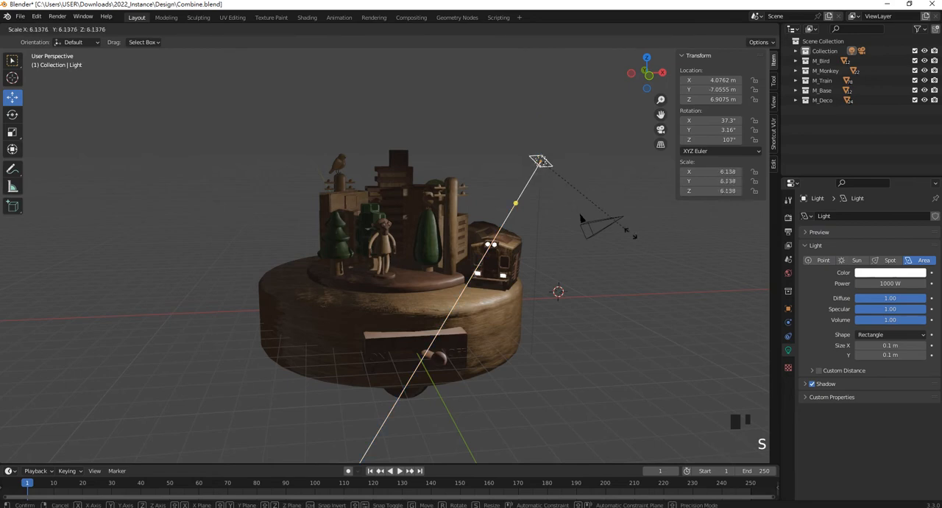
pyautogui.click(631, 258)
pyautogui.press('s')
pyautogui.click(703, 310)
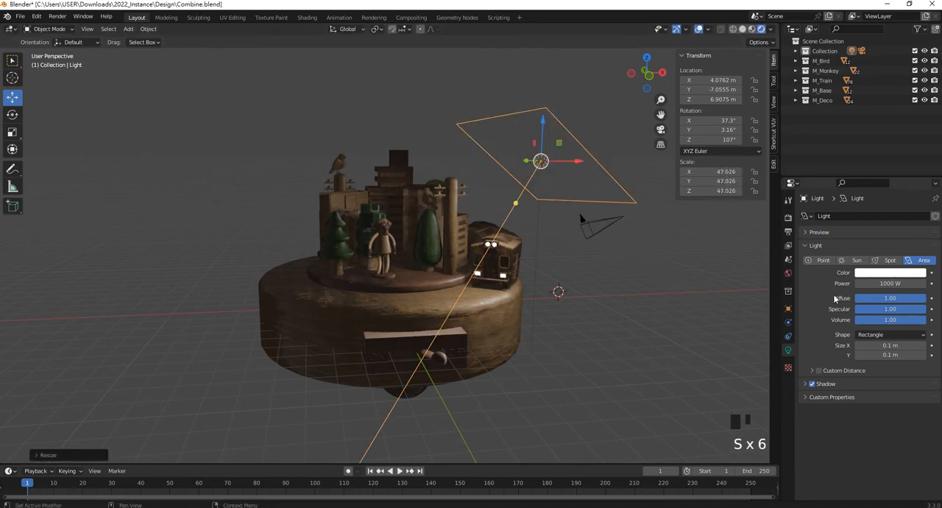
# - Aim the area light across the toy scene at about 58.9°, -5.19°, 97.3° rotation and set its shape to Ellipse
pyautogui.moveTo(514, 204); pyautogui.dragTo(499, 188)
pyautogui.click(894, 335)
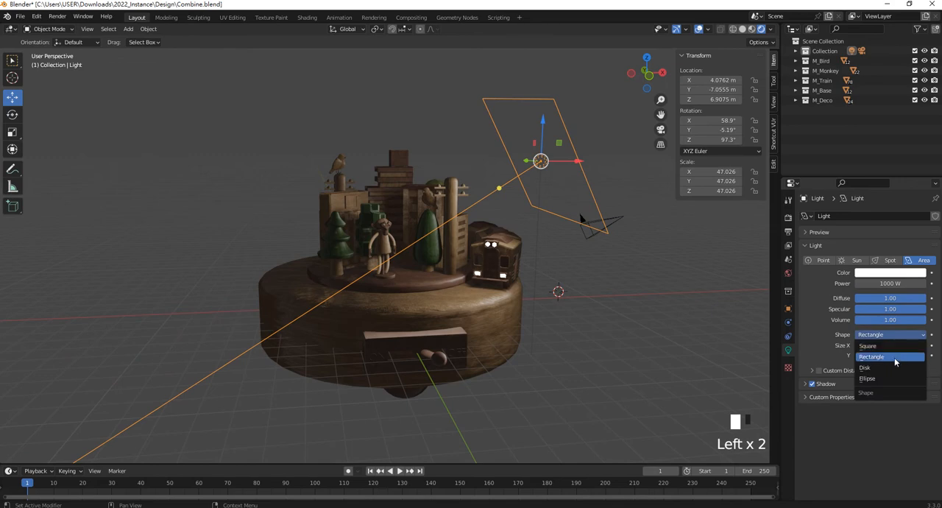
pyautogui.click(892, 379)
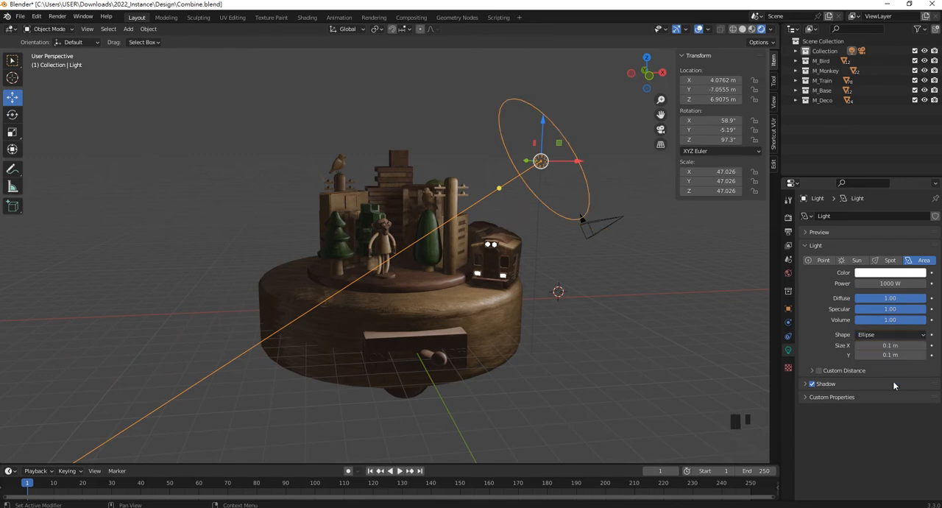
# - Examine the area light's placement and its effect on the toy scene from several angles, including the top view
pyautogui.moveTo(557, 292); pyautogui.dragTo(594, 285, button='middle')
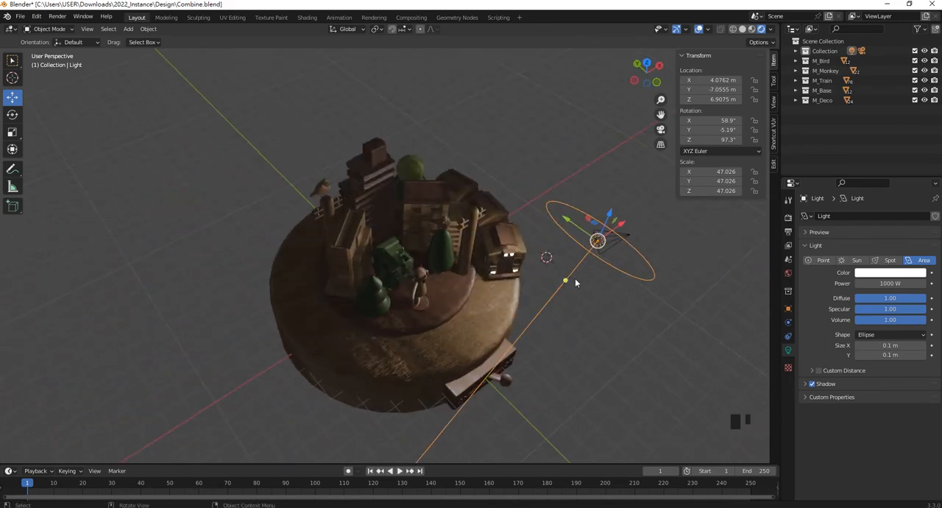
pyautogui.scroll(-2, 485, 263)
pyautogui.moveTo(511, 197); pyautogui.dragTo(472, 178, button='middle')
pyautogui.scroll(2, 410, 210)
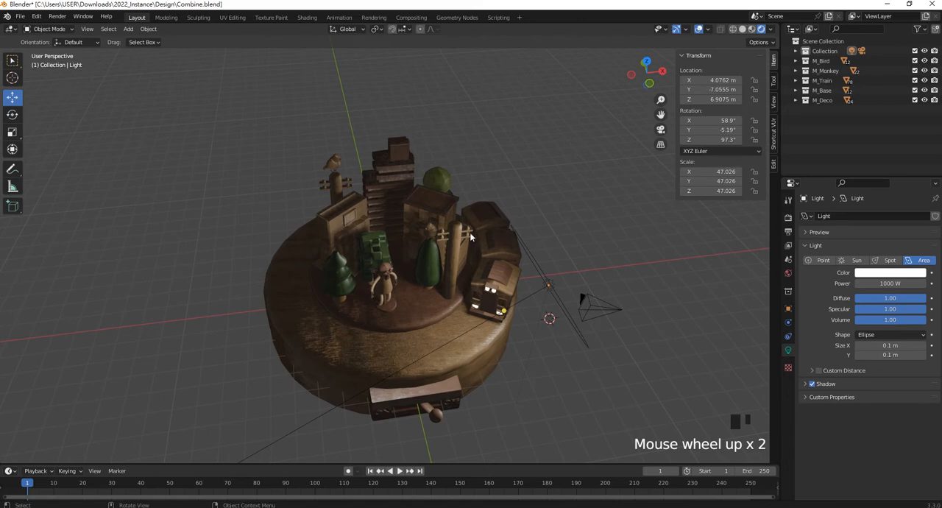
pyautogui.scroll(2, 507, 312)
pyautogui.moveTo(507, 311); pyautogui.dragTo(579, 261, button='middle')
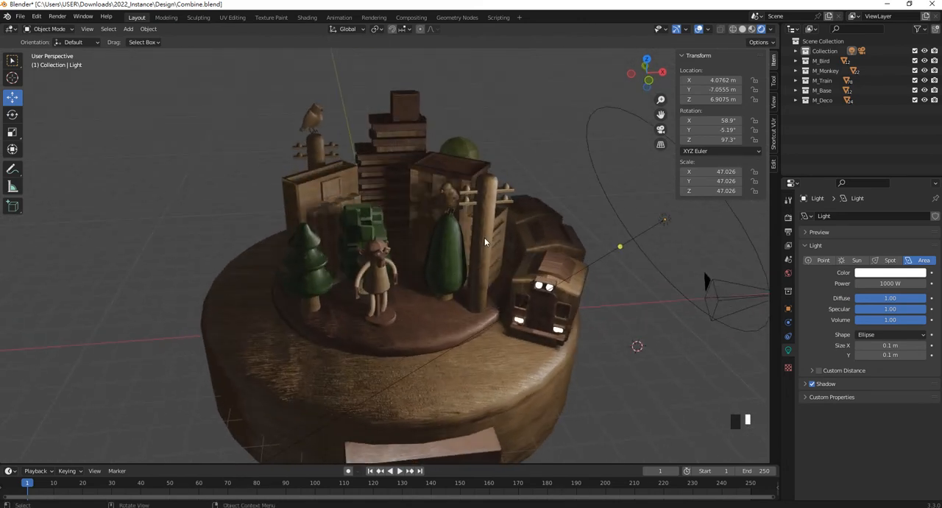
pyautogui.press('KP_7')
pyautogui.scroll(-1, 484, 241)
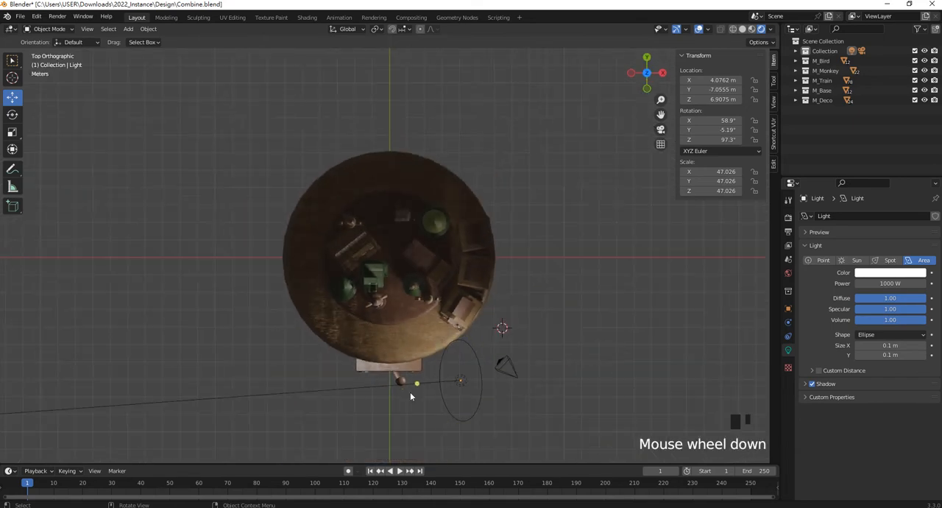
# - Aim the area light at about 46.5°, -36.2°, 56.2° rotation and raise it to a height of about 8.57 m
pyautogui.moveTo(415, 381); pyautogui.dragTo(402, 266)
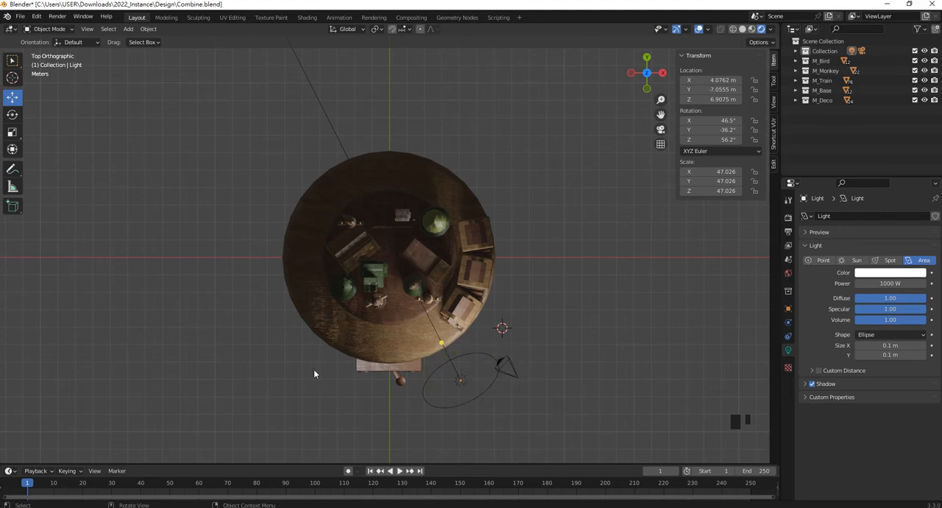
pyautogui.press('KP_1')
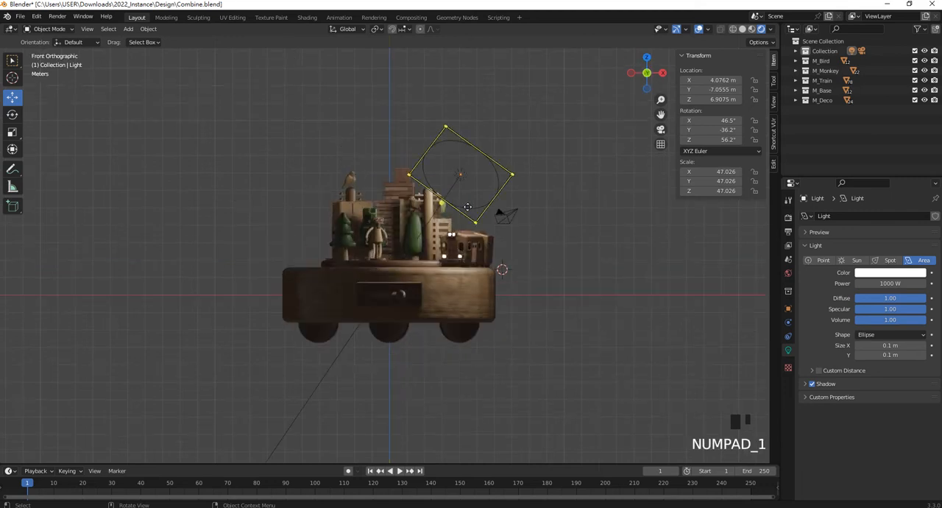
pyautogui.click(456, 180)
pyautogui.moveTo(460, 132); pyautogui.dragTo(458, 99)
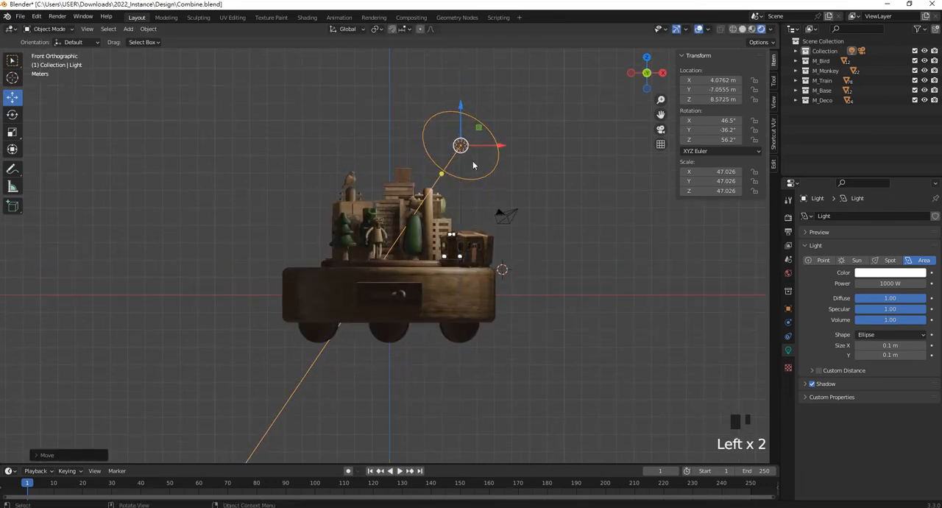
# - Shift the area light sideways to about X 7.38 m and aim it back at the toy at about 51.6°, -27.1°, 68.4° rotation
pyautogui.moveTo(502, 147); pyautogui.dragTo(557, 145)
pyautogui.moveTo(506, 172); pyautogui.dragTo(470, 189)
pyautogui.click(530, 205)
pyautogui.click(470, 189)
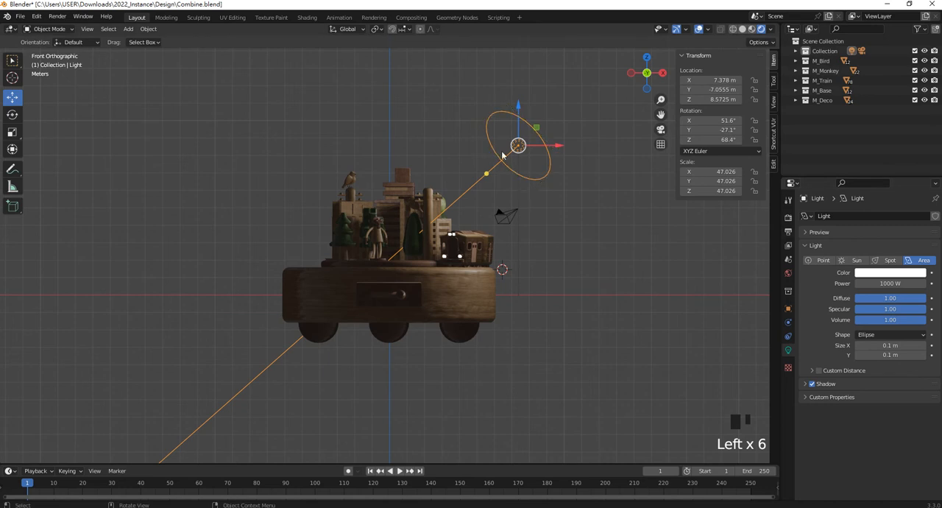
# - Set the area light's power to 2000 W and its color to a warm cream with hue 0.095 and saturation 0.364
pyautogui.keyDown('shift'); pyautogui.moveTo(493, 160); pyautogui.dragTo(500, 189, button='middle'); pyautogui.keyUp('shift')
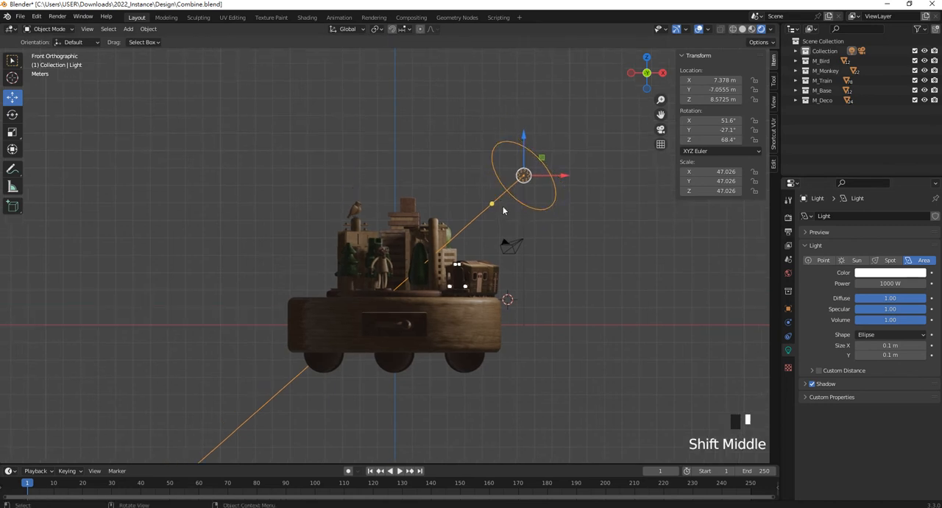
pyautogui.click(906, 283)
pyautogui.write('200')
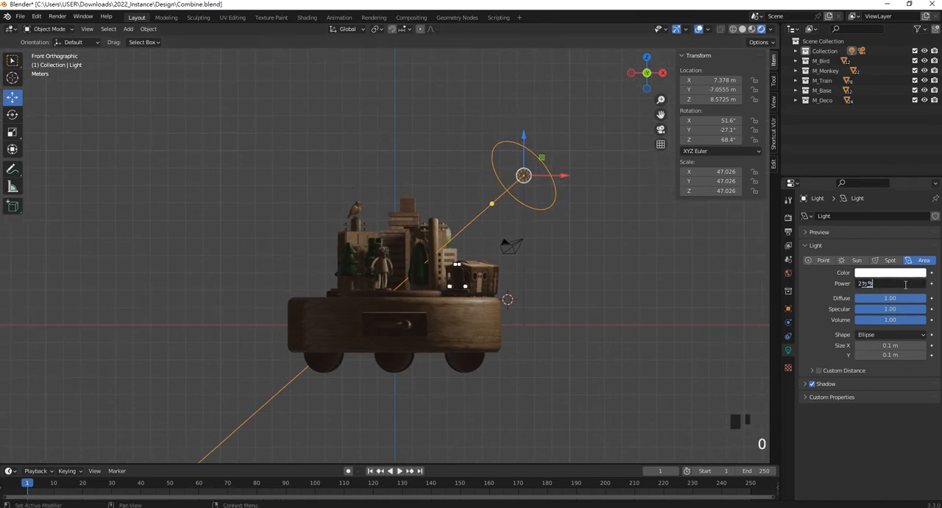
pyautogui.press('BackSpace')
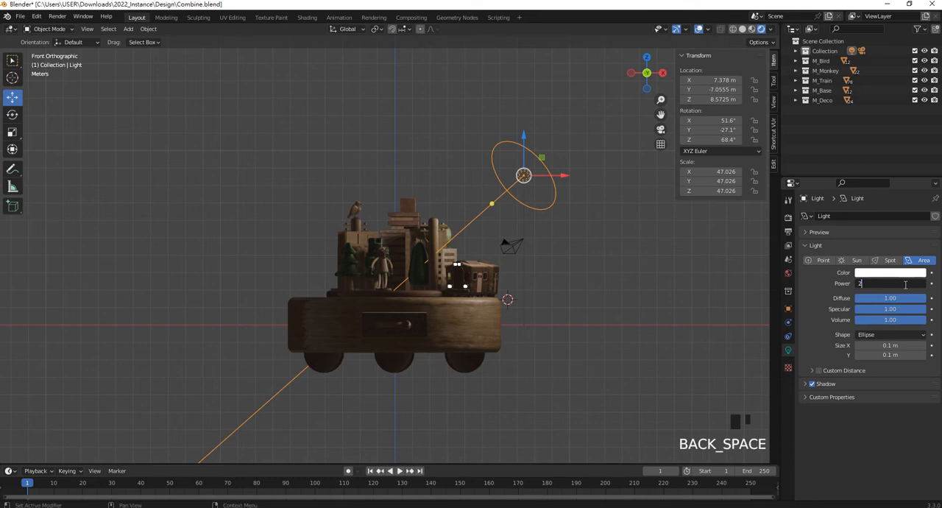
pyautogui.write('000 W')
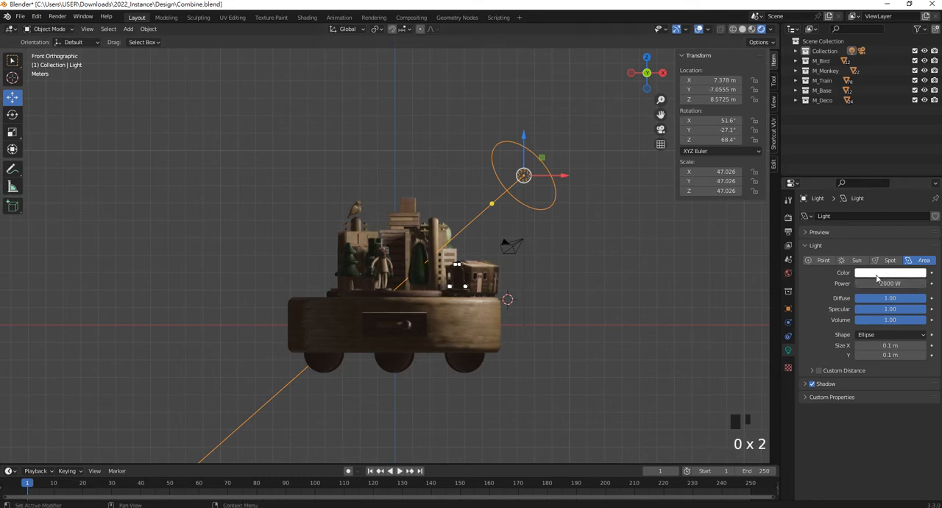
pyautogui.click(877, 276)
pyautogui.moveTo(873, 181); pyautogui.dragTo(872, 182)
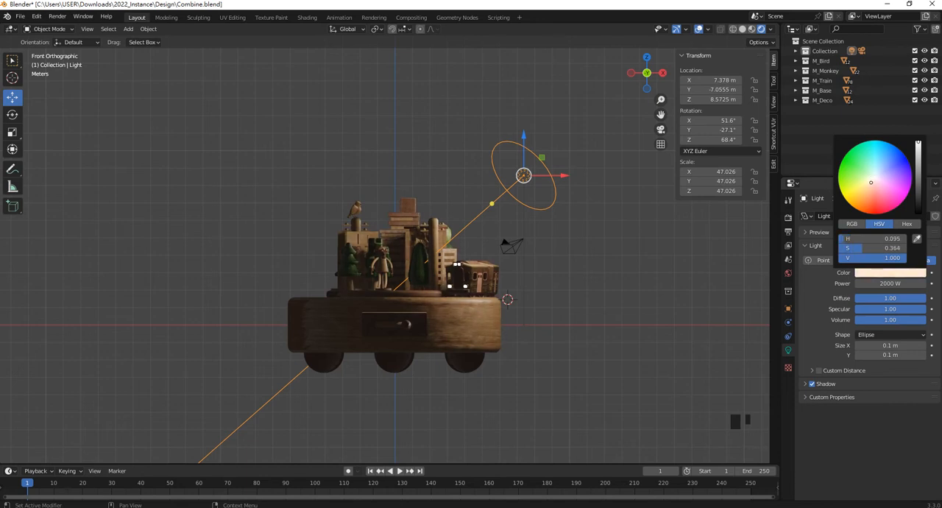
pyautogui.click(649, 327)
# - Duplicate the area light to the toy's opposite side at about X -6.11 m, Z 10.04 m, and aim it at about 9.07°, -57°, 45.4°
pyautogui.click(485, 227)
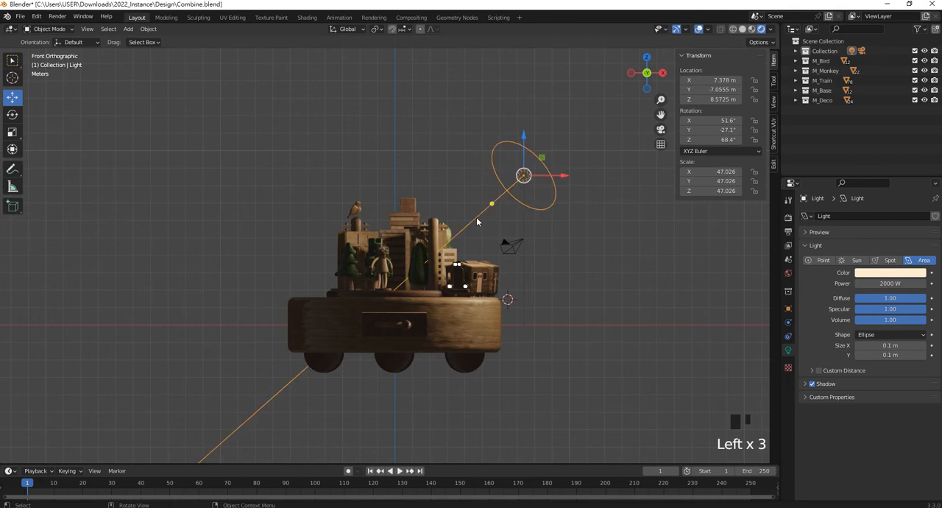
pyautogui.hotkey('shift', 'd')
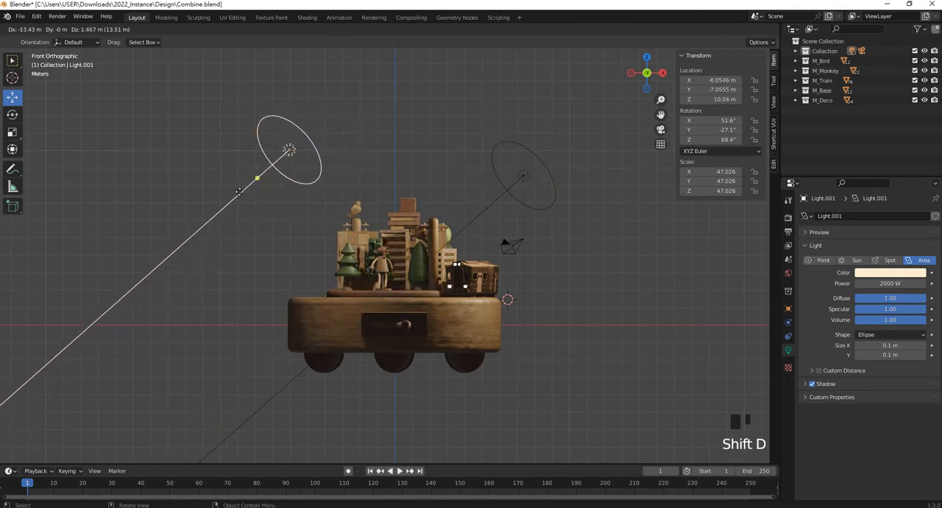
pyautogui.click(247, 202)
pyautogui.moveTo(255, 179); pyautogui.dragTo(313, 178)
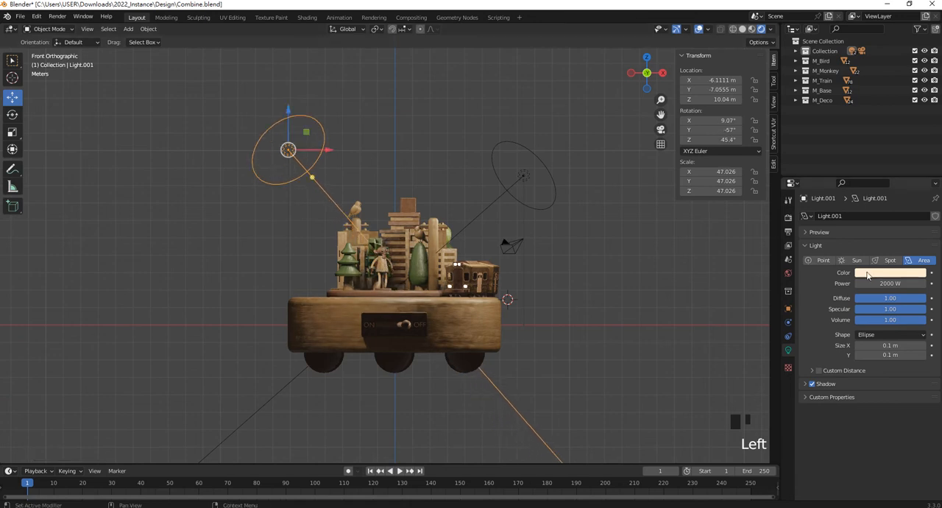
# - Reduce the duplicated light's power to 1000 W and further to 800 W
pyautogui.doubleClick(893, 283)
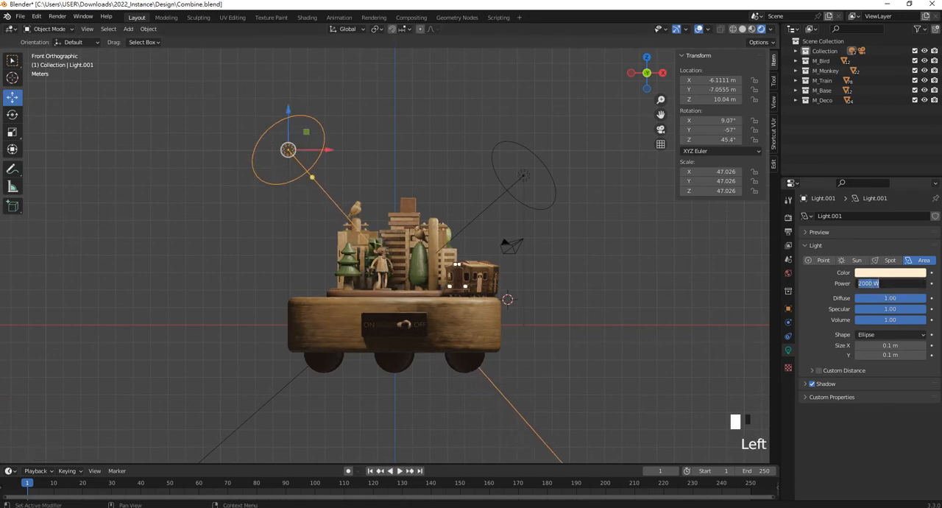
pyautogui.click(868, 286)
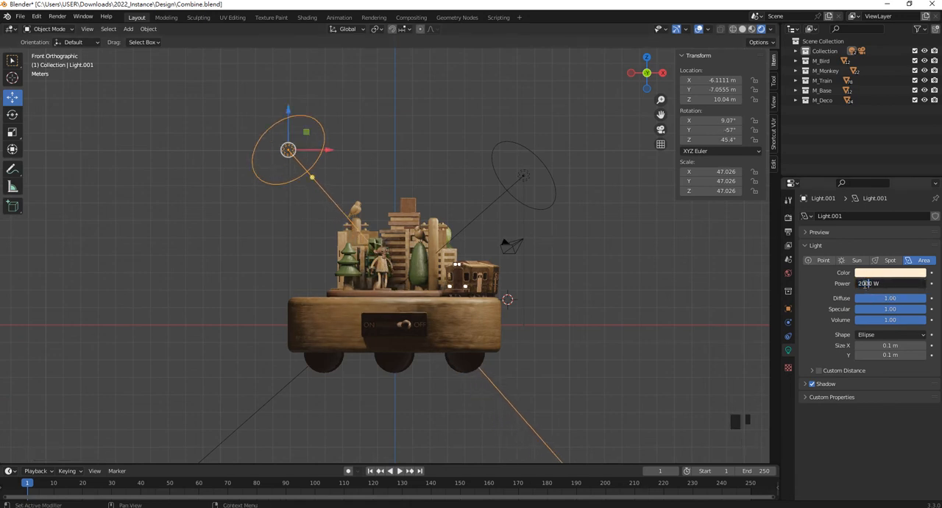
pyautogui.press('Return')
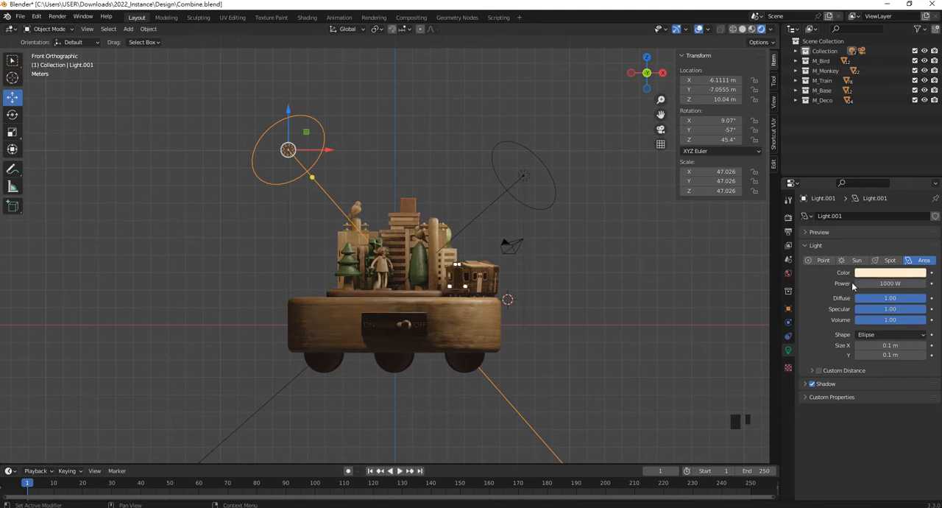
pyautogui.click(873, 284)
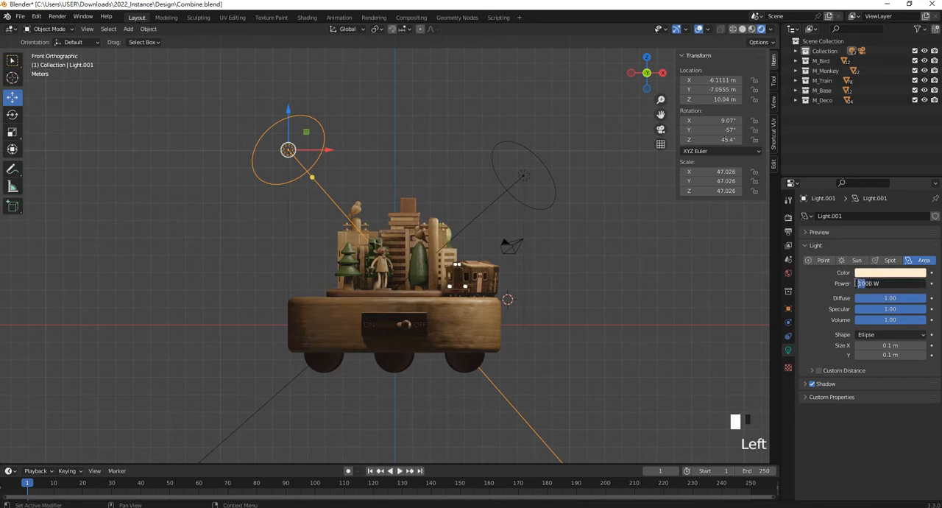
pyautogui.click(745, 298)
# - Move the duplicated light forward, away from the toy's front, to about Y -12.22 m
pyautogui.moveTo(508, 264); pyautogui.dragTo(442, 291, button='middle')
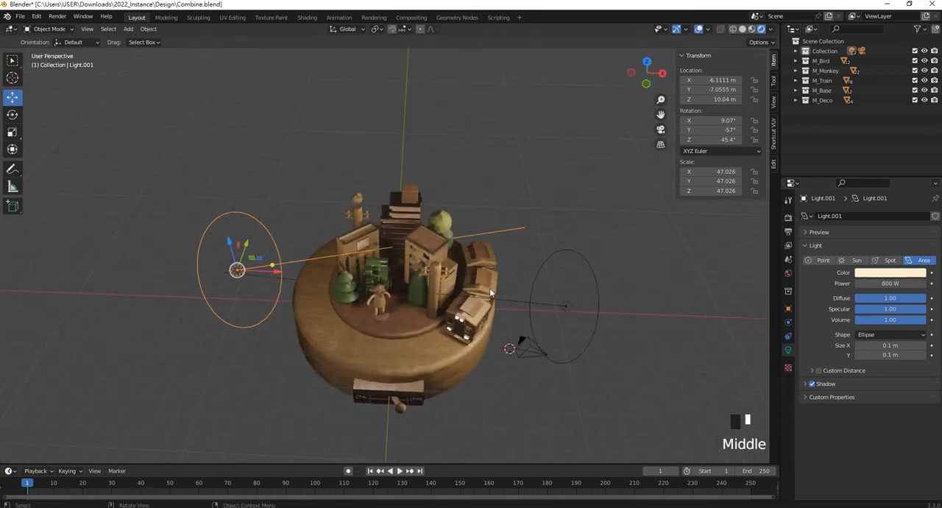
pyautogui.moveTo(248, 245); pyautogui.dragTo(209, 352)
pyautogui.moveTo(442, 283); pyautogui.dragTo(380, 276, button='middle')
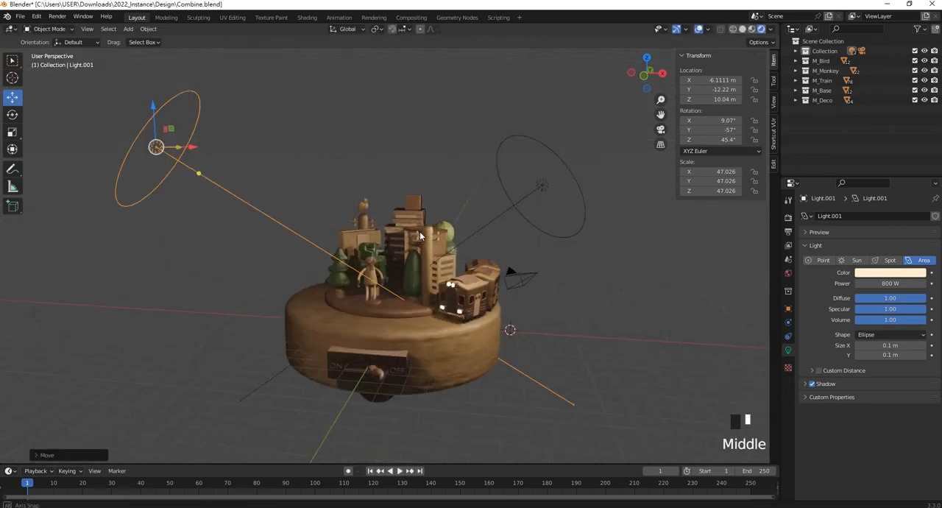
# - Adjust the duplicated light's power, trying 500 W and settling on 750 W
pyautogui.click(891, 284)
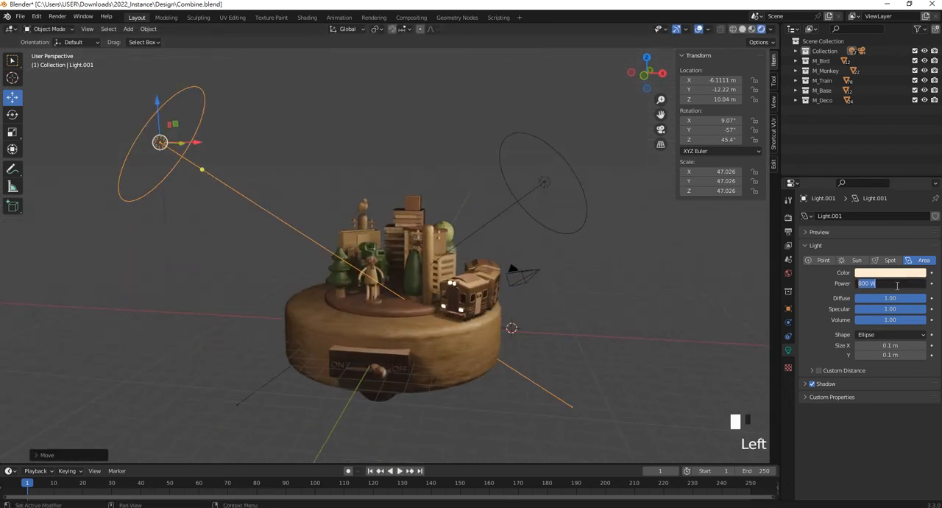
pyautogui.write('500')
pyautogui.press('Return')
pyautogui.click(891, 272)
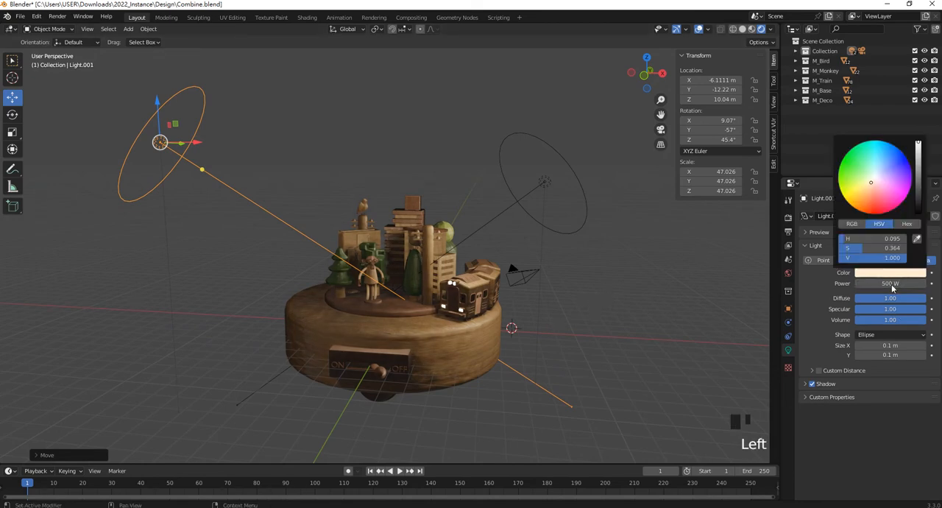
pyautogui.click(891, 285)
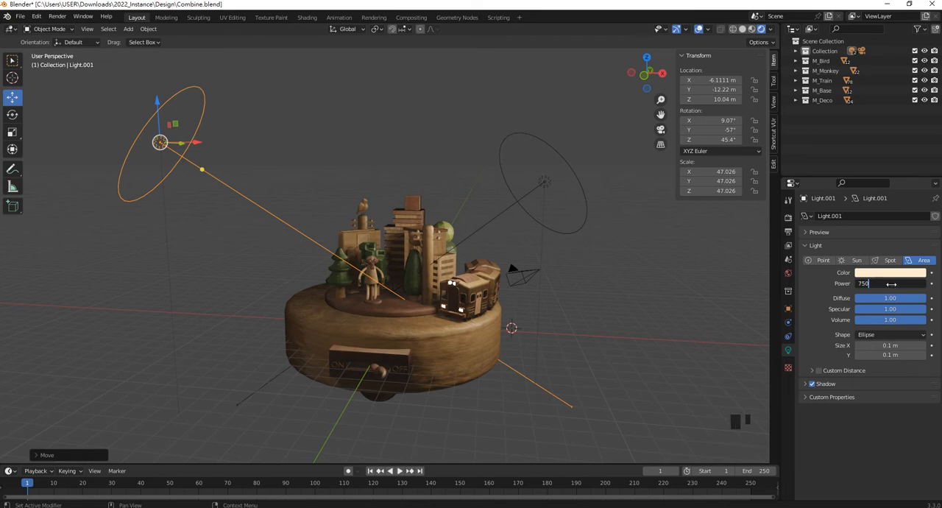
pyautogui.press('Return')
# - Duplicate the 750 W light behind the toy at about X -5.28 m, Y 6.03 m, Z 13.43 m, and aim it at the scene
pyautogui.moveTo(608, 317); pyautogui.dragTo(566, 266, button='middle')
pyautogui.scroll(-2, 527, 214)
pyautogui.moveTo(526, 214); pyautogui.dragTo(343, 357, button='middle')
pyautogui.click(321, 352)
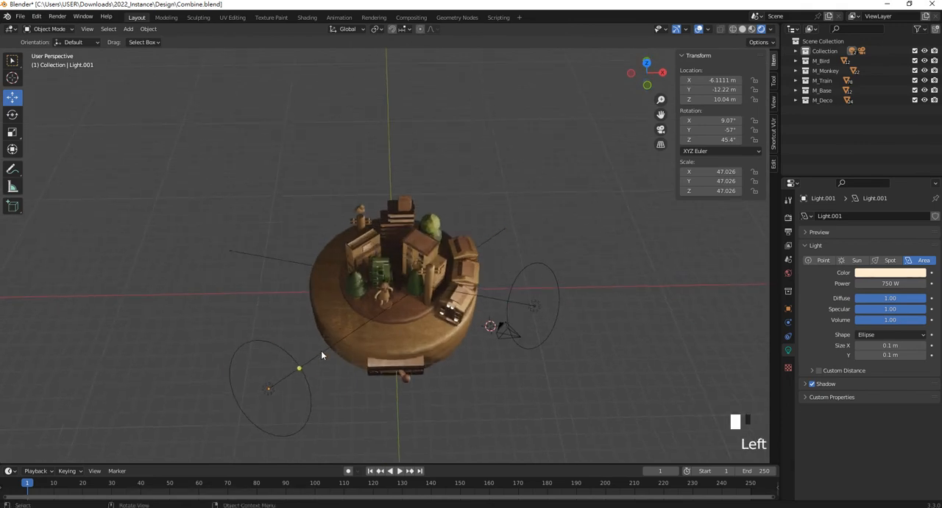
pyautogui.hotkey('shift', 'd')
pyautogui.click(338, 241)
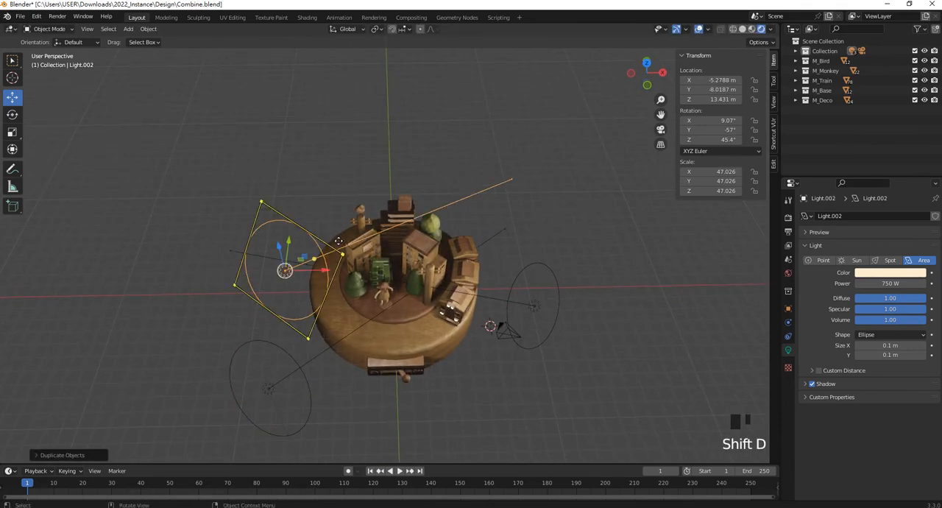
pyautogui.press('KP_7')
pyautogui.moveTo(319, 333); pyautogui.dragTo(393, 248)
pyautogui.scroll(-1, 413, 118)
# - Move the rear light to about X -0.61 m and Z 8.72 m, aiming it at the toy at about -57.7°, 12.5°, 16.1°
pyautogui.press('KP_1')
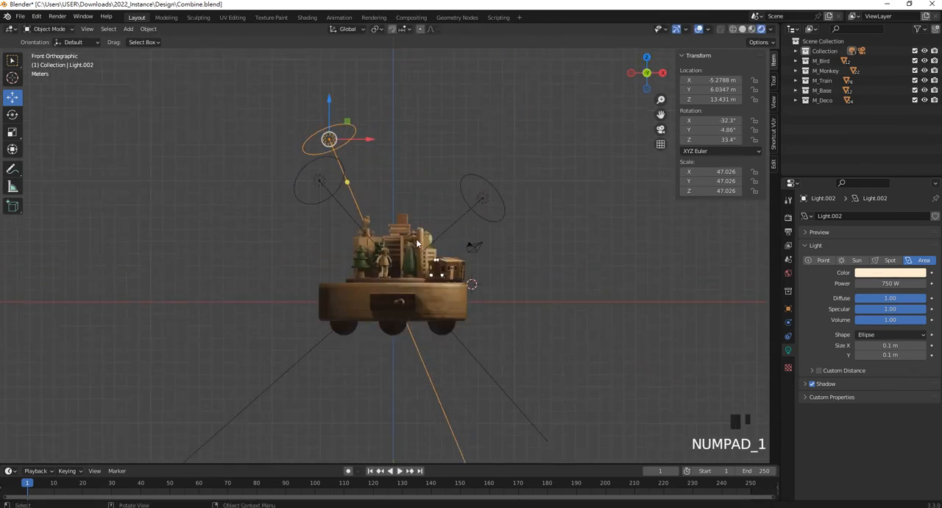
pyautogui.moveTo(329, 138); pyautogui.dragTo(330, 195)
pyautogui.moveTo(346, 238); pyautogui.dragTo(392, 227)
pyautogui.hotkey('ctrl', 'z')
pyautogui.press('KP_7')
# - Set the rear area light's power to 300 W
pyautogui.click(890, 283)
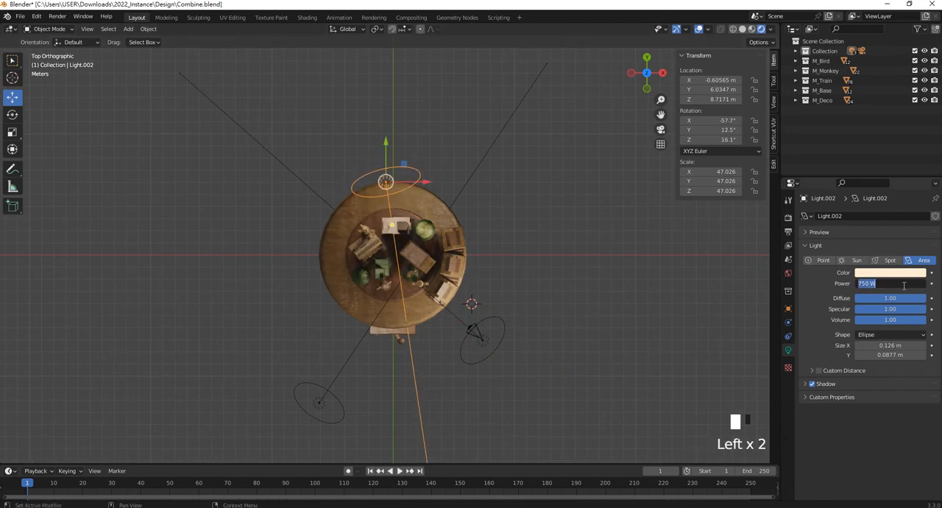
pyautogui.write('300')
pyautogui.press('Return')
# - Enable Bloom and Ambient Occlusion in the Eevee render settings
pyautogui.moveTo(624, 287); pyautogui.dragTo(473, 257, button='middle')
pyautogui.scroll(-3, 503, 216)
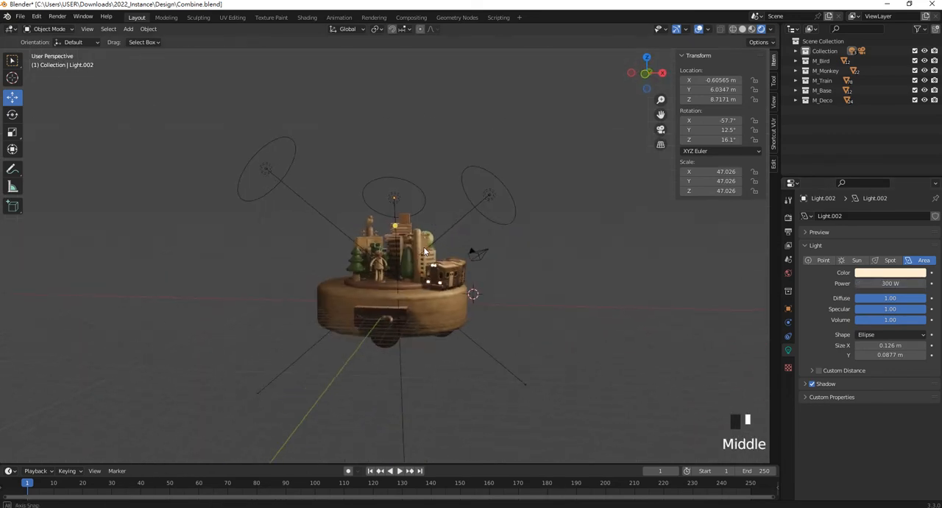
pyautogui.scroll(3, 480, 323)
pyautogui.scroll(-1, 480, 328)
pyautogui.scroll(2, 481, 330)
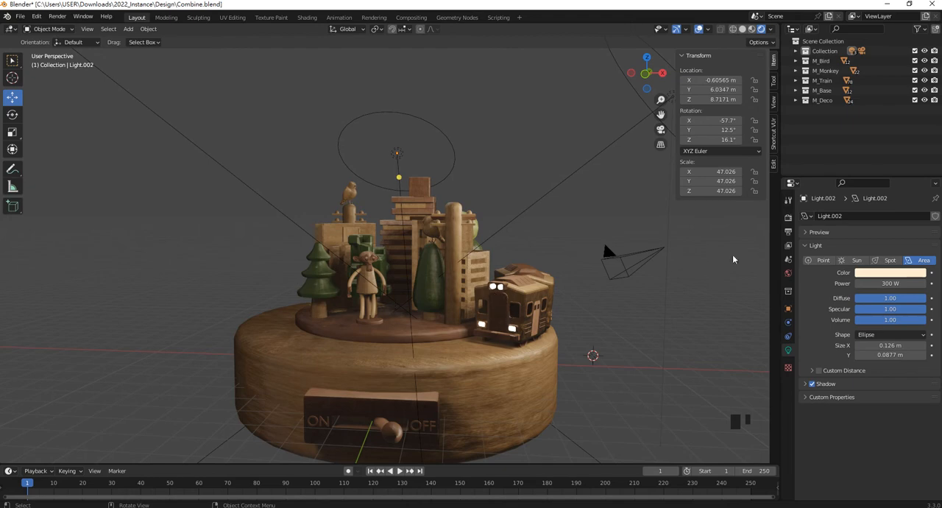
pyautogui.click(789, 217)
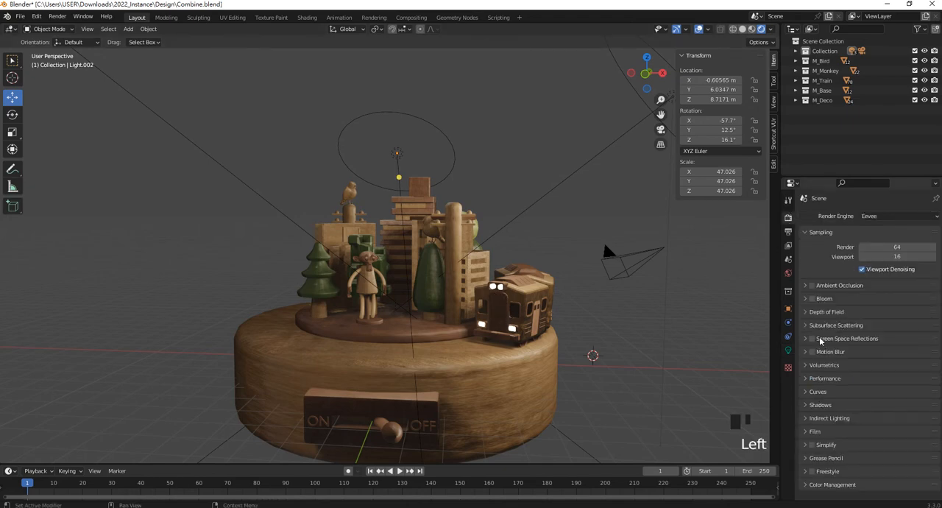
pyautogui.click(812, 298)
pyautogui.click(812, 286)
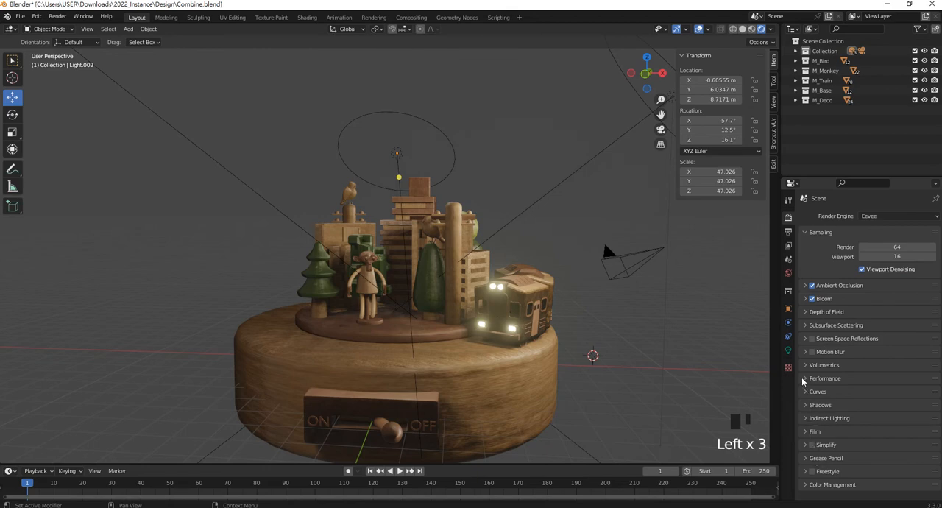
# - Enable Screen Space Reflections with Refraction for the Eevee render
pyautogui.click(812, 339)
pyautogui.click(805, 339)
pyautogui.click(859, 354)
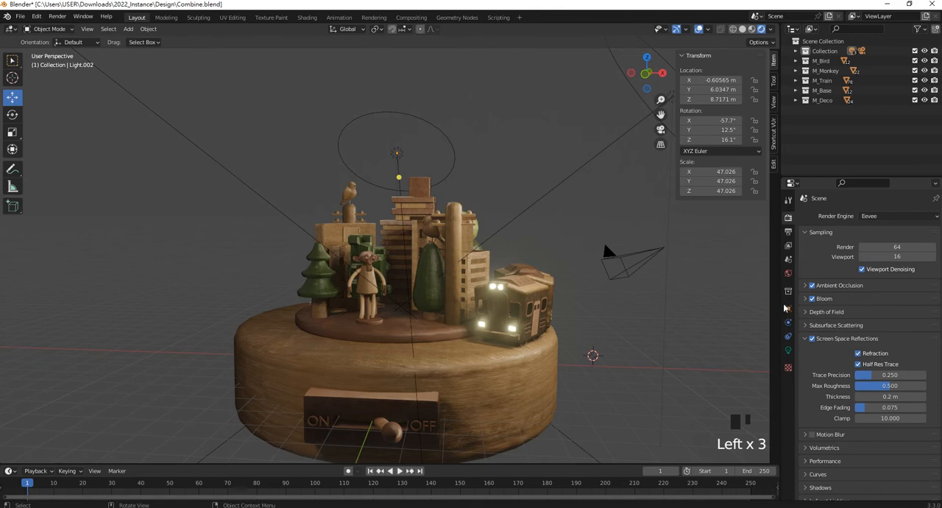
# - Scale the rear light up to about 95.2 on all axes and move it back to about X 0.97 m, Y 11.2 m
pyautogui.moveTo(528, 289); pyautogui.dragTo(523, 294, button='middle')
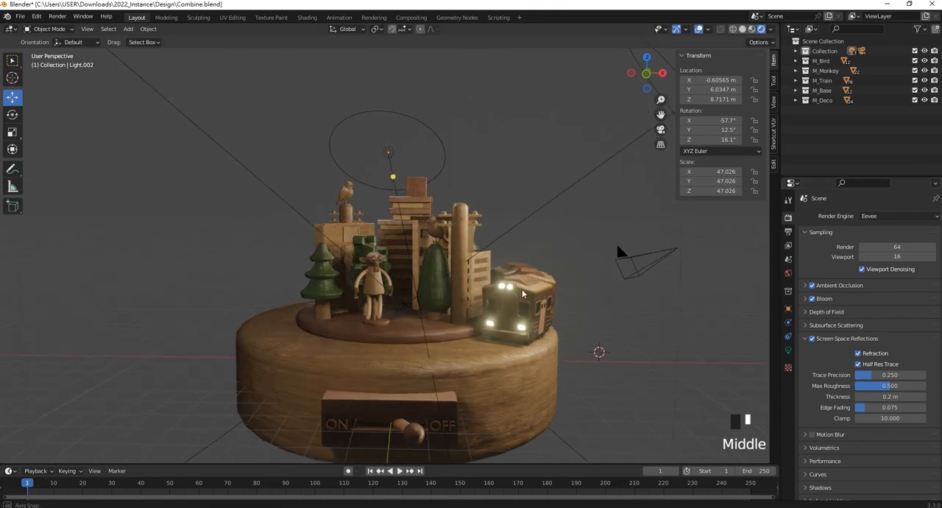
pyautogui.scroll(-3, 515, 284)
pyautogui.moveTo(498, 260); pyautogui.dragTo(531, 227, button='middle')
pyautogui.moveTo(531, 225); pyautogui.dragTo(506, 187)
pyautogui.press('s')
pyautogui.click(535, 226)
pyautogui.moveTo(506, 187); pyautogui.dragTo(409, 264, button='middle')
pyautogui.moveTo(373, 253); pyautogui.dragTo(409, 336)
pyautogui.moveTo(408, 337); pyautogui.dragTo(512, 306, button='middle')
pyautogui.scroll(2, 605, 281)
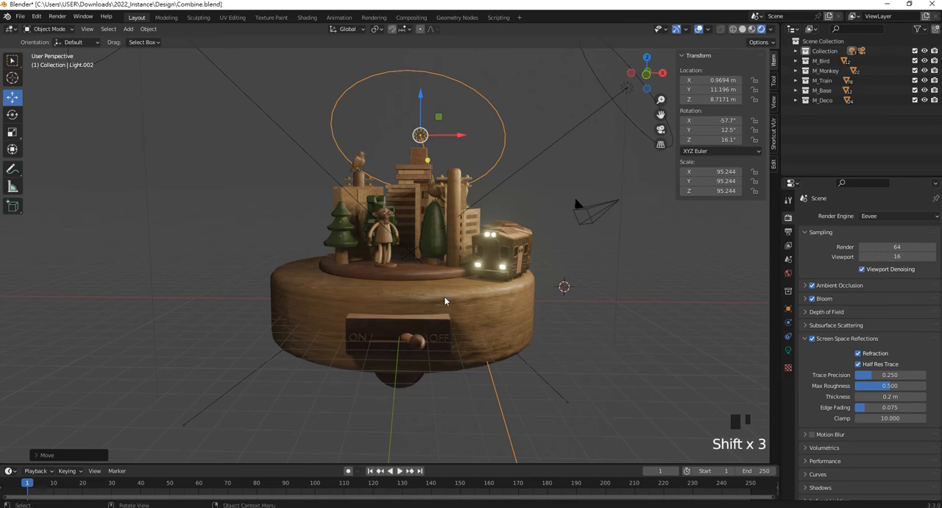
# - Add a plane mesh to the scene and scale it up to about 37.9 m square
pyautogui.hotkey('shift', 'a')
pyautogui.moveTo(424, 298)
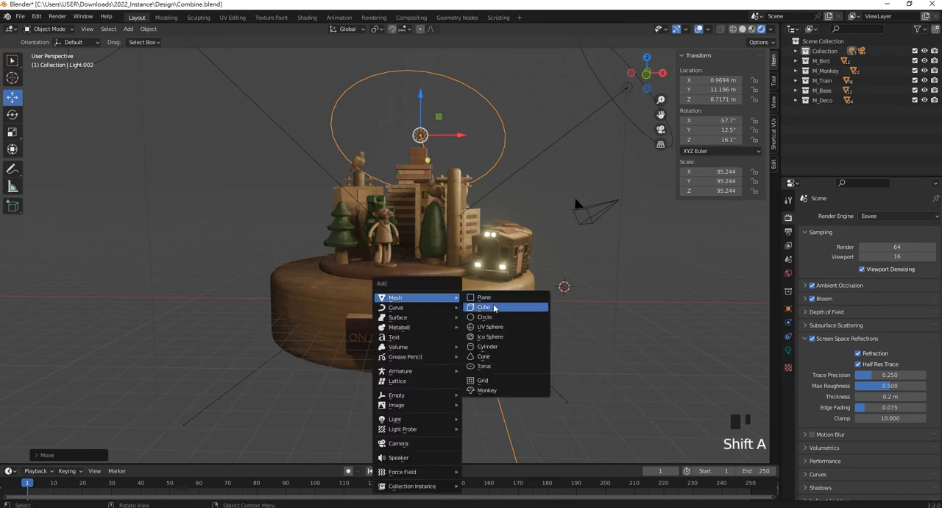
pyautogui.click(492, 298)
pyautogui.scroll(-2, 444, 282)
pyautogui.press('s')
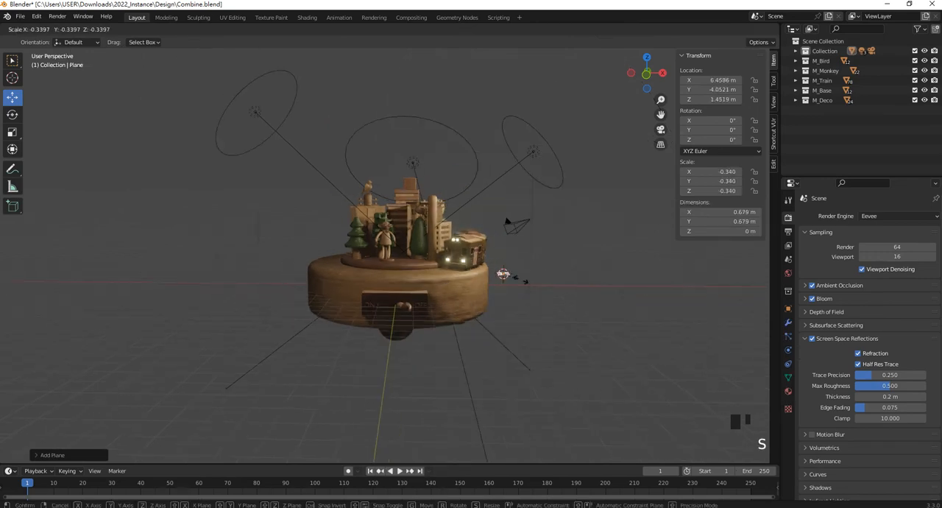
pyautogui.press('s')
pyautogui.press('s')
pyautogui.press('s')
pyautogui.press('s')
pyautogui.press('s')
pyautogui.press('s')
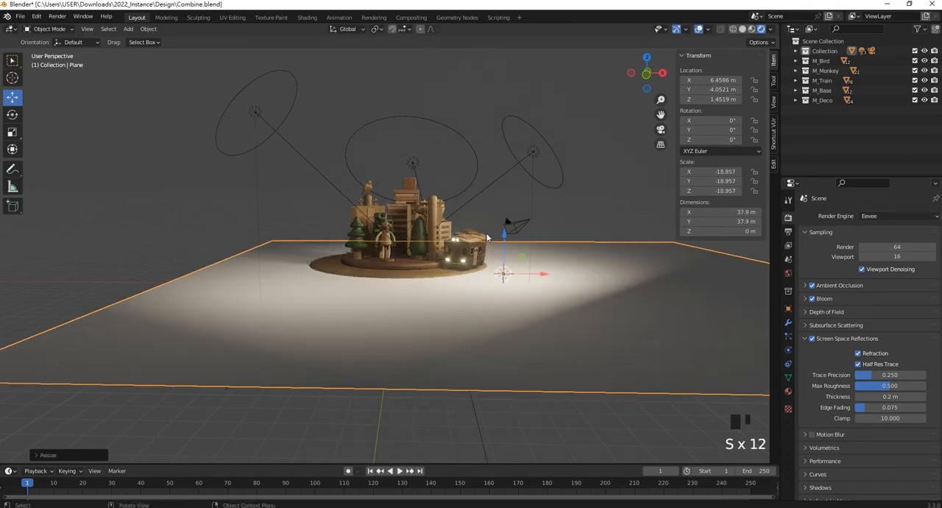
# - Lower the ground plane to about Z -2.54 m and shift it to about X 0.53 m beneath the toy
pyautogui.moveTo(503, 238); pyautogui.dragTo(507, 304)
pyautogui.moveTo(534, 335); pyautogui.dragTo(437, 328)
pyautogui.scroll(-5, 437, 322)
# - Stretch the ground plane along X and scale it up overall to about 72.4 m by 49.6 m
pyautogui.press('s')
pyautogui.press('x')
pyautogui.click(497, 298)
pyautogui.moveTo(497, 299); pyautogui.dragTo(395, 300, button='middle')
pyautogui.press('s')
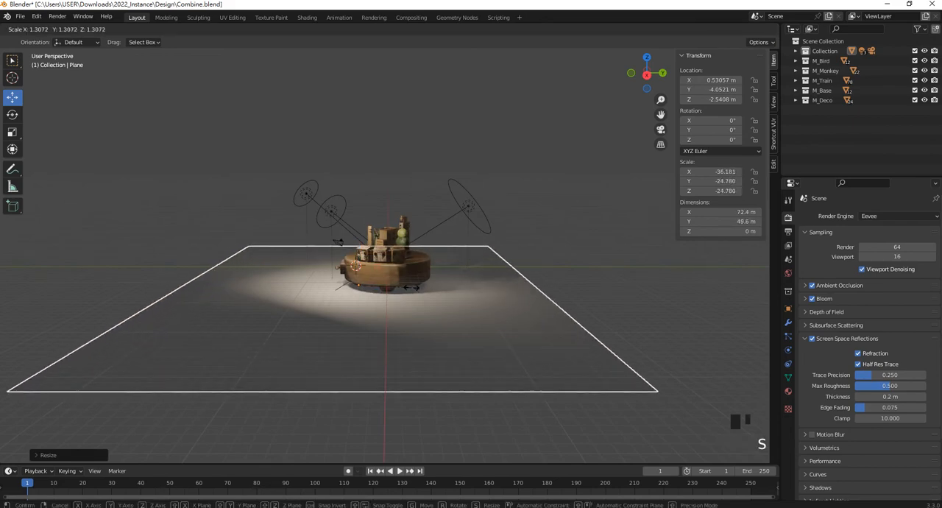
pyautogui.click(411, 287)
pyautogui.click(528, 300)
pyautogui.click(527, 300)
# - Enter Edit Mode on the ground plane, switch to edge selection and select the edge behind the toy
pyautogui.press('Tab')
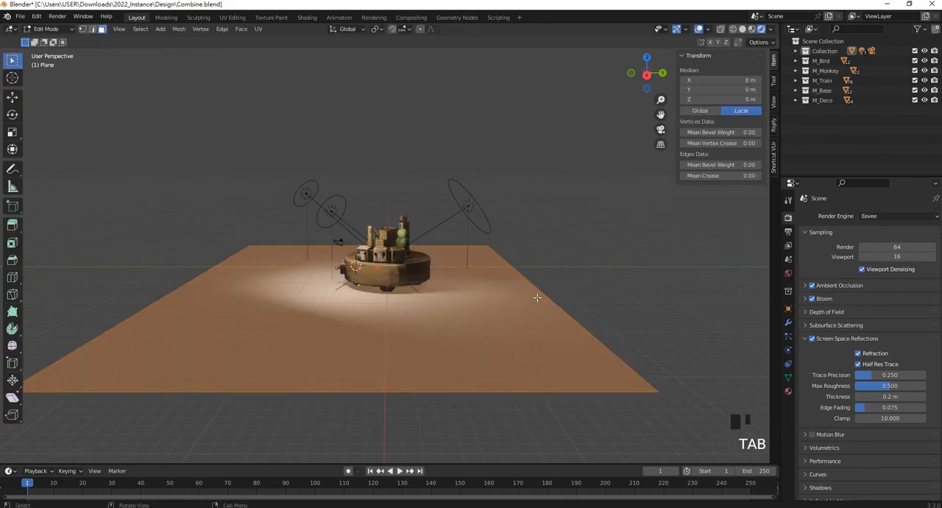
pyautogui.click(92, 29)
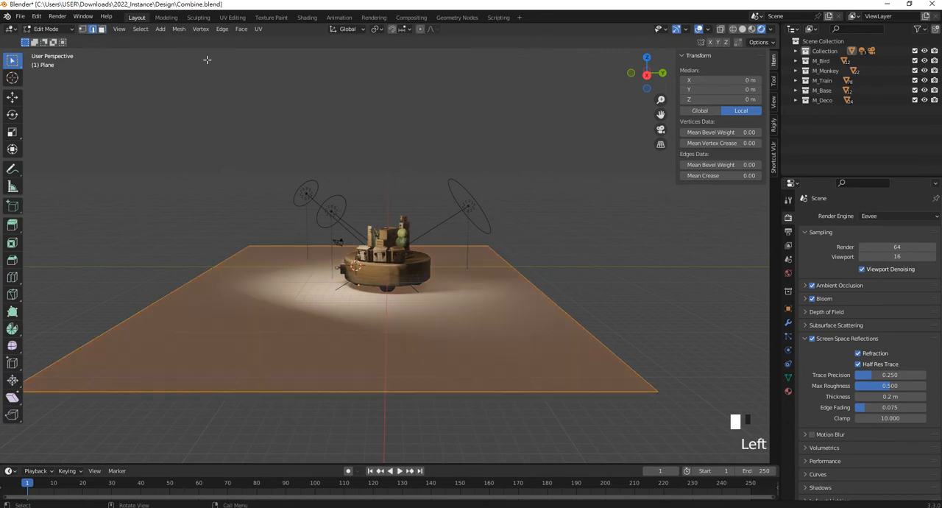
pyautogui.click(528, 279)
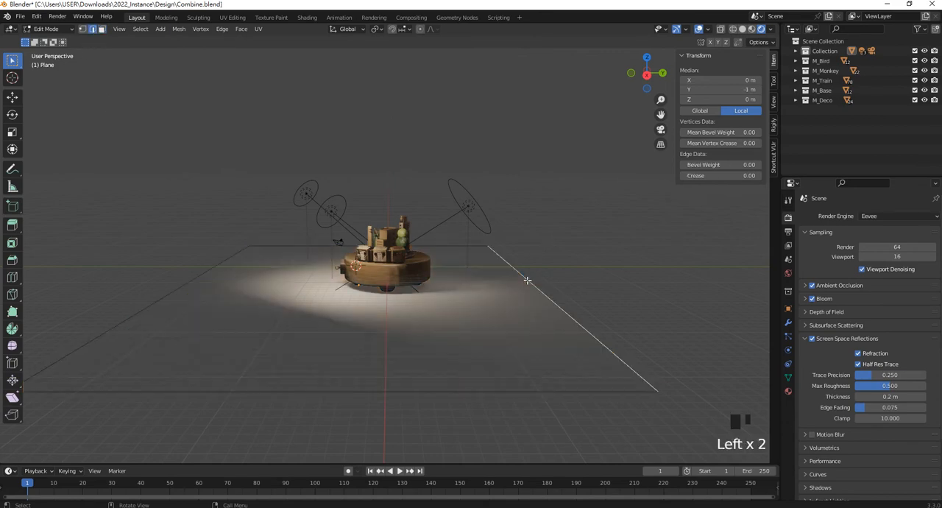
# - Try extruding the rear edge freehand into a backdrop wall and raising its upper edge along Z
pyautogui.press('e')
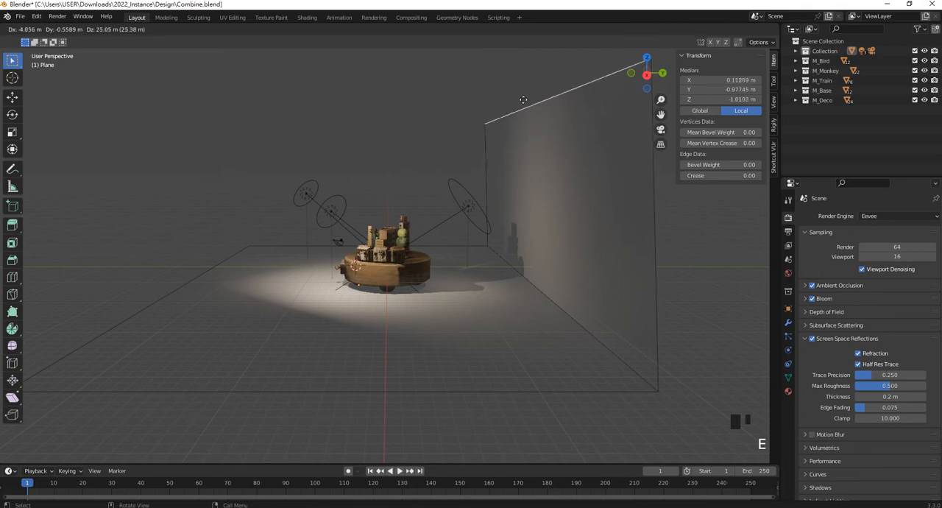
pyautogui.click(517, 123)
pyautogui.scroll(-3, 517, 123)
pyautogui.keyDown('shift'); pyautogui.moveTo(517, 124); pyautogui.dragTo(507, 198, button='middle'); pyautogui.keyUp('shift')
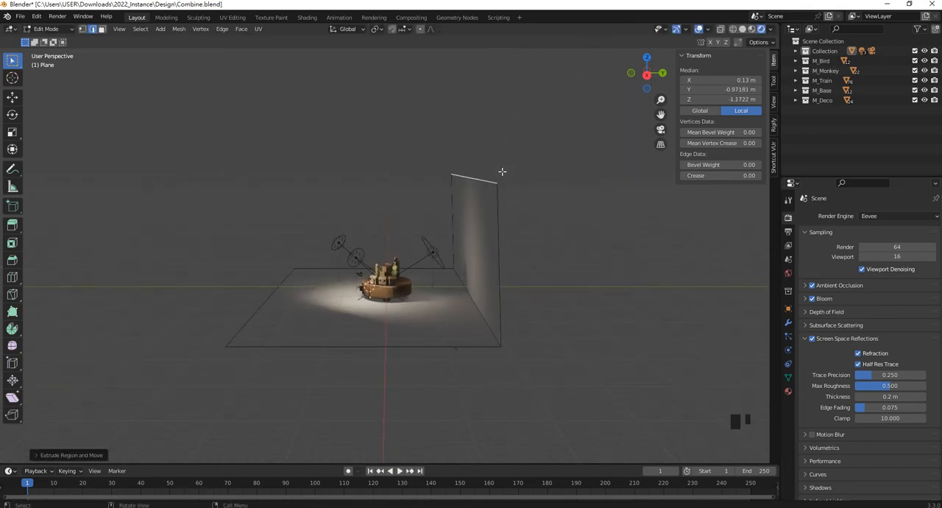
pyautogui.press('g')
pyautogui.press('z')
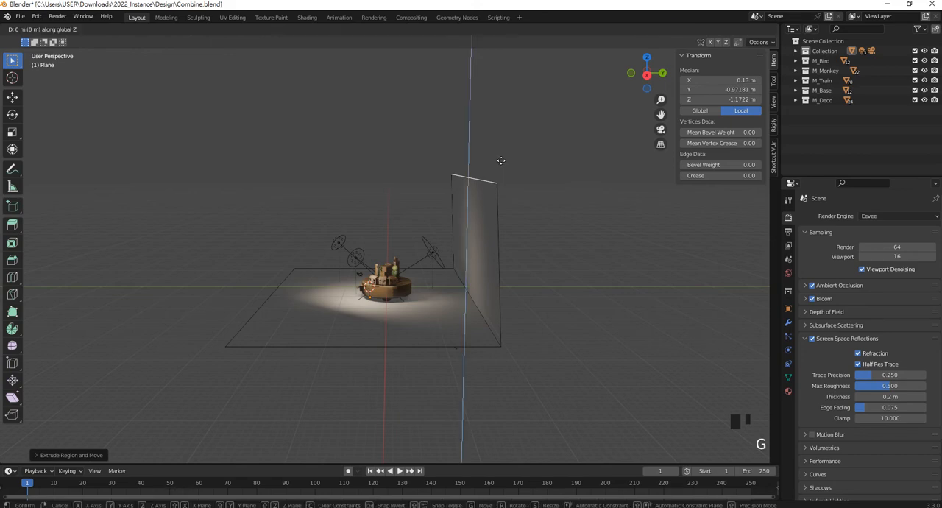
pyautogui.click(501, 96)
# - Undo the freehand extrusion and raising of the plane's rear edge
pyautogui.moveTo(436, 262); pyautogui.dragTo(561, 261, button='middle')
pyautogui.moveTo(357, 233); pyautogui.dragTo(529, 275, button='middle')
pyautogui.hotkey('ctrl', 'z')
pyautogui.hotkey('ctrl', 'z')
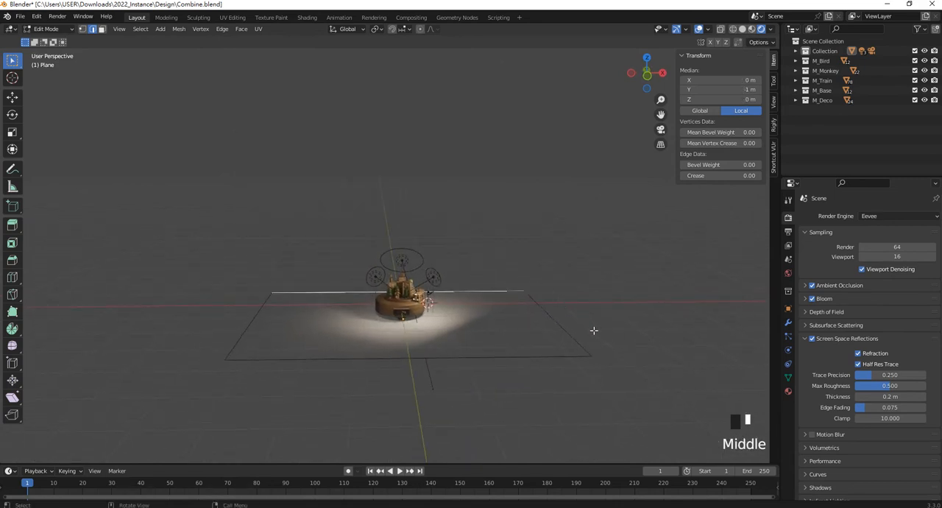
pyautogui.press('g')
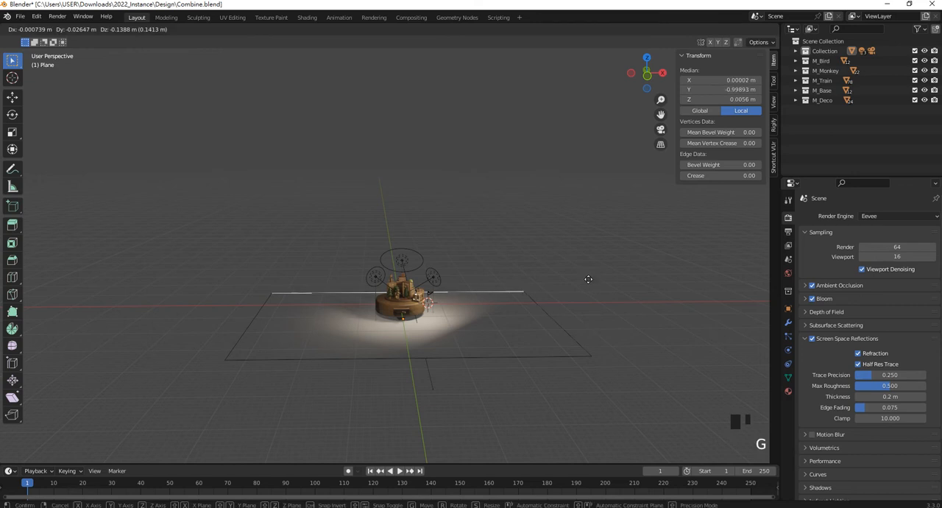
pyautogui.press('Escape')
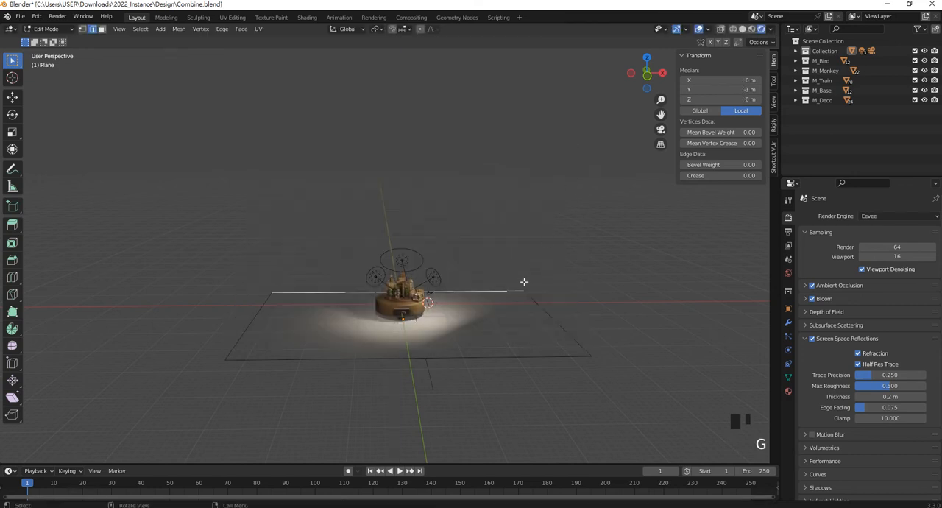
# - Extrude the plane's rear edge straight up along global Z into a backdrop wall about 50.3 m high
pyautogui.press('e')
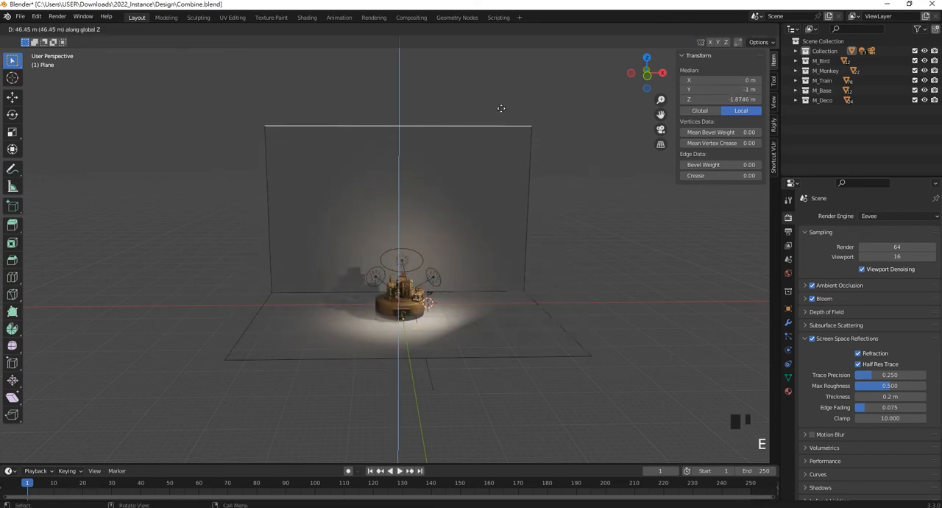
pyautogui.click(501, 95)
pyautogui.moveTo(501, 95); pyautogui.dragTo(482, 258, button='middle')
pyautogui.scroll(2, 520, 324)
# - Bevel the edge between floor and backdrop wall with many segments into a smooth curve, and return to Object Mode
pyautogui.click(539, 346)
pyautogui.keyDown('shift'); pyautogui.moveTo(552, 354); pyautogui.dragTo(479, 315, button='middle'); pyautogui.keyUp('shift')
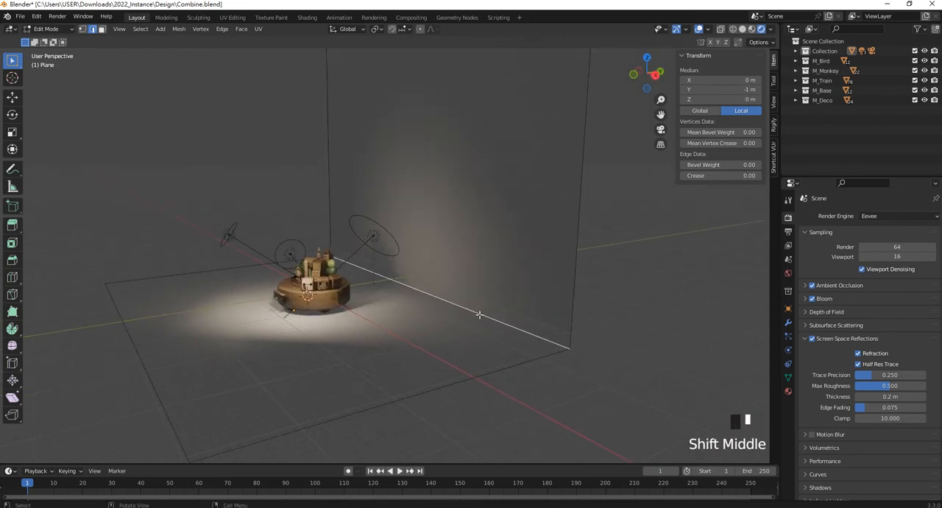
pyautogui.hotkey('ctrl', 'b')
pyautogui.scroll(4, 519, 267)
pyautogui.scroll(6, 519, 267)
pyautogui.click(520, 267)
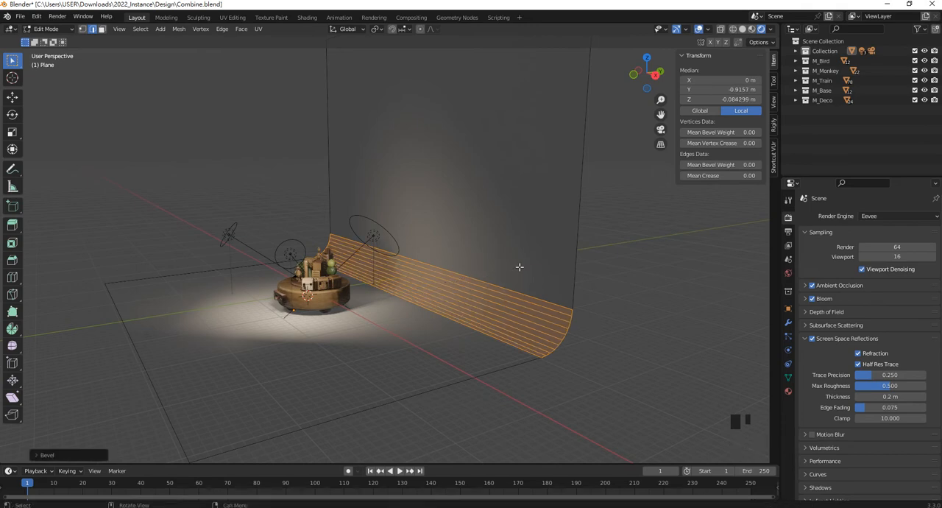
pyautogui.press('Tab')
# - Frame the toy in front of the backdrop and set the World background strength to 1.9
pyautogui.moveTo(570, 378); pyautogui.dragTo(478, 249, button='middle')
pyautogui.click(471, 214)
pyautogui.moveTo(462, 213); pyautogui.dragTo(492, 248, button='middle')
pyautogui.scroll(-2, 300, 284)
pyautogui.scroll(3, 308, 294)
pyautogui.keyDown('shift'); pyautogui.moveTo(308, 294); pyautogui.dragTo(459, 291, button='middle'); pyautogui.keyUp('shift')
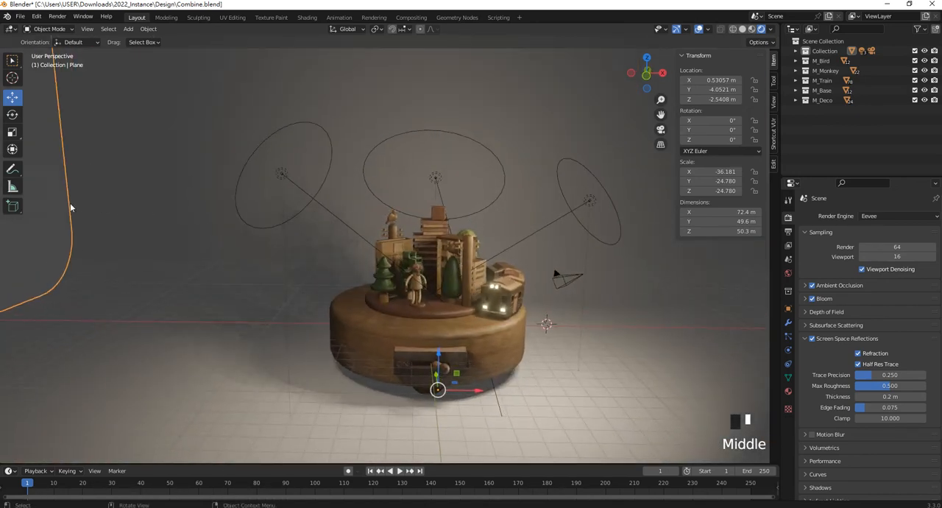
pyautogui.click(788, 273)
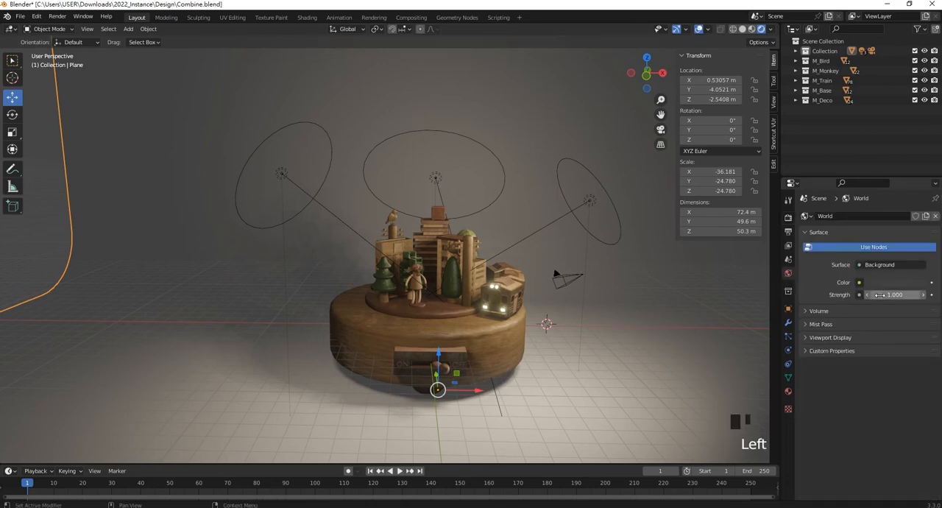
pyautogui.moveTo(893, 295); pyautogui.dragTo(897, 295)
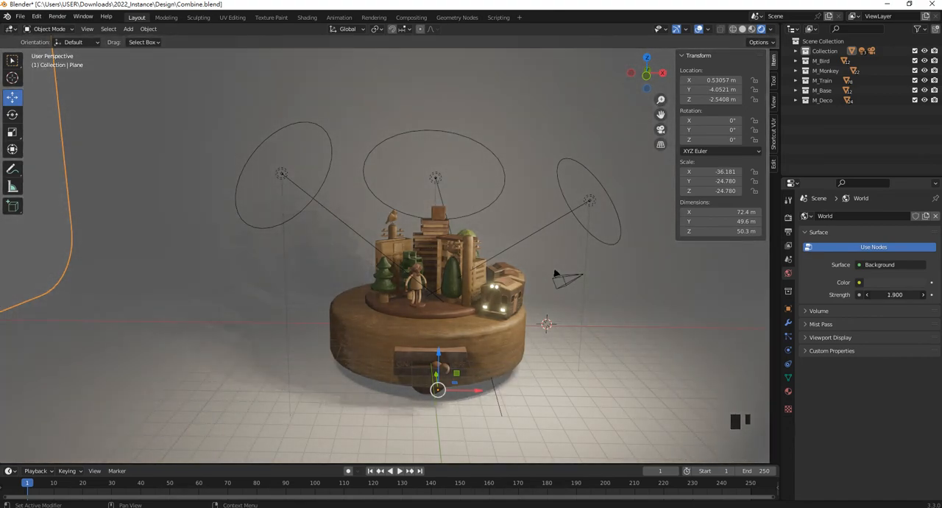
# - Assign an Environment Texture to the World background color and open the file browser for its image
pyautogui.click(859, 282)
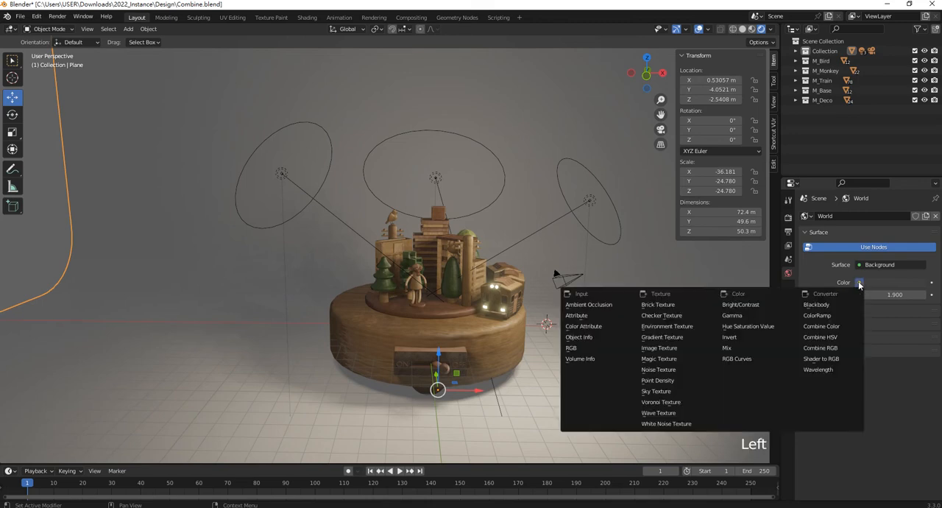
pyautogui.click(683, 333)
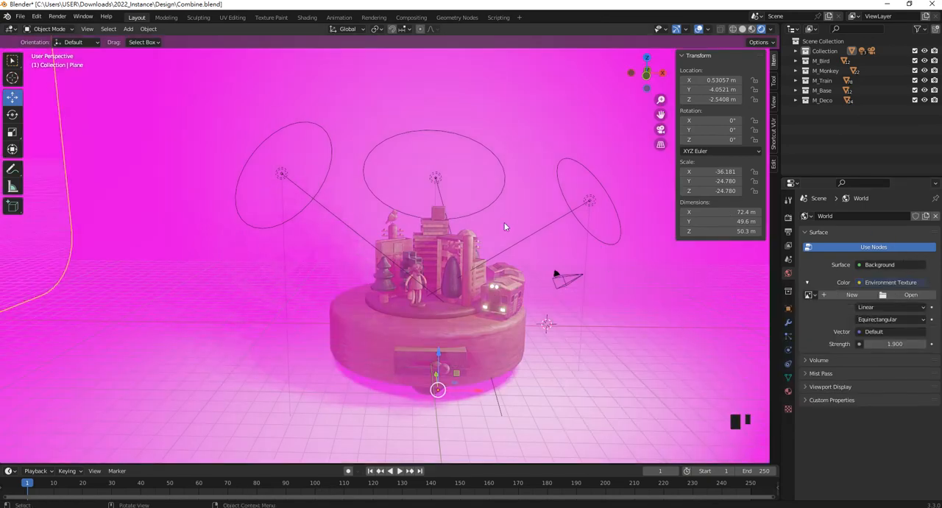
pyautogui.scroll(-5, 599, 207)
pyautogui.scroll(5, 534, 234)
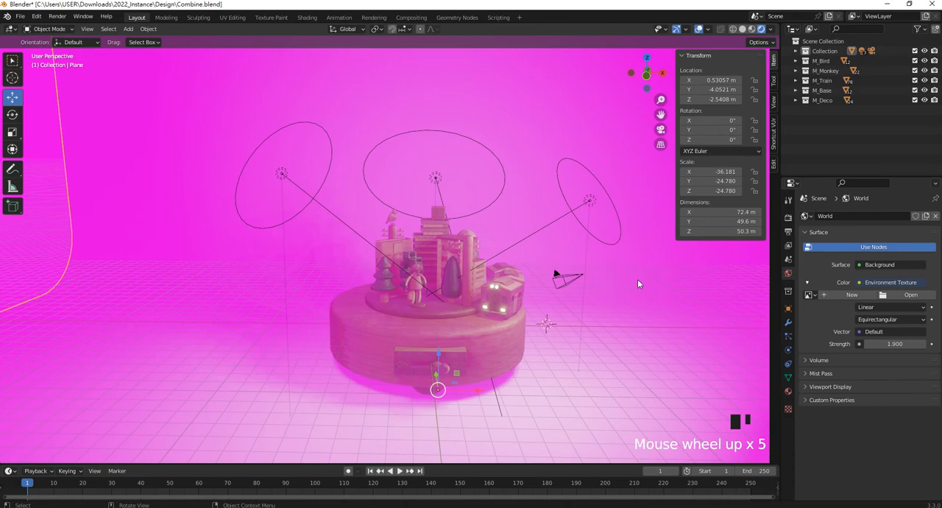
pyautogui.click(905, 294)
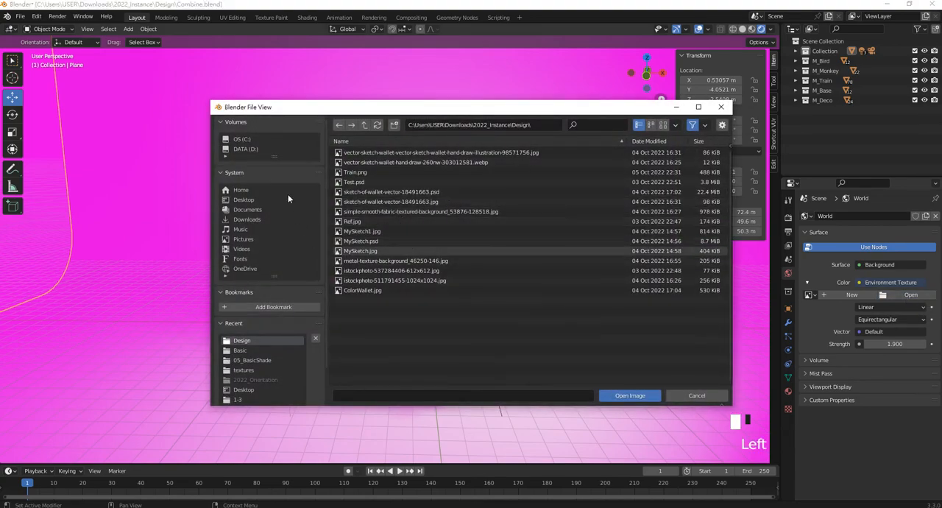
pyautogui.click(250, 199)
pyautogui.click(372, 151)
pyautogui.doubleClick(373, 162)
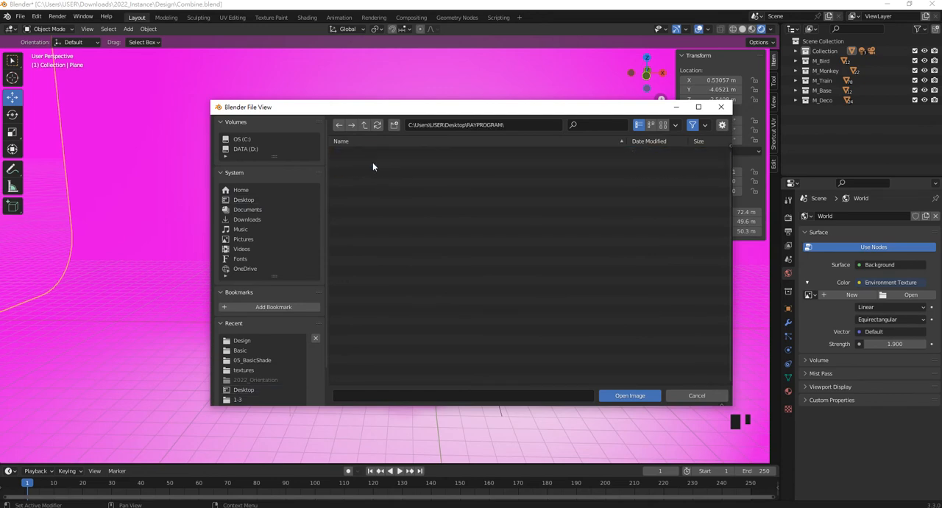
# - Load startup.hdr from the Studio Basic folder of the KeyShot 10 Environments as the World environment image
pyautogui.click(360, 202)
pyautogui.doubleClick(360, 202)
pyautogui.doubleClick(361, 153)
pyautogui.click(364, 165)
pyautogui.doubleClick(364, 163)
pyautogui.doubleClick(364, 243)
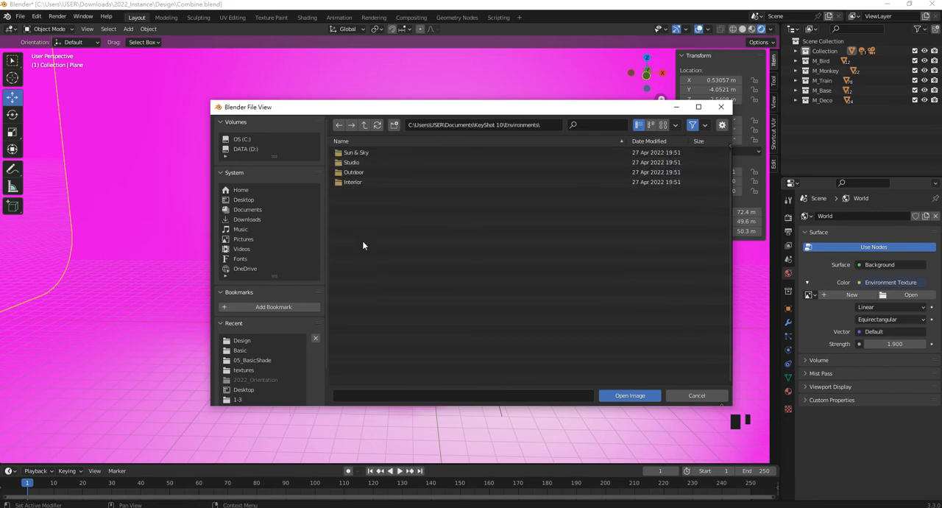
pyautogui.doubleClick(356, 164)
pyautogui.doubleClick(353, 182)
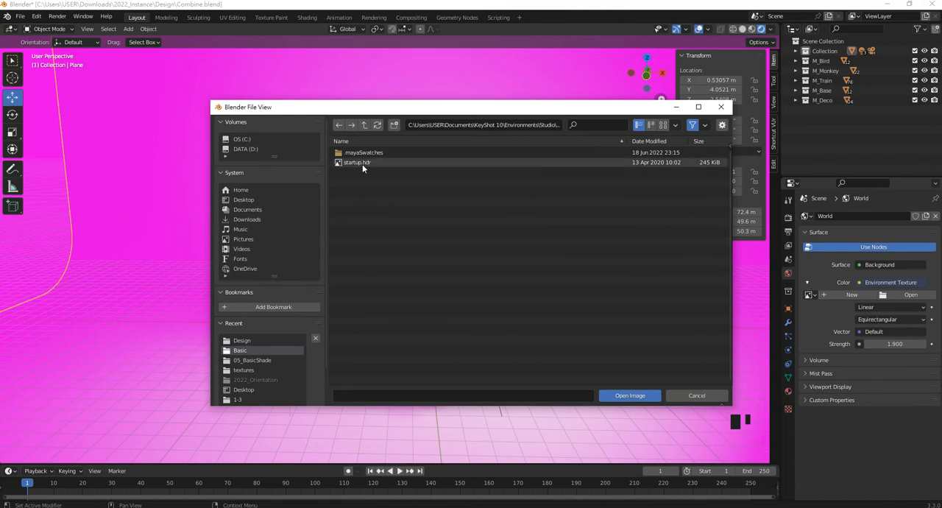
pyautogui.doubleClick(362, 164)
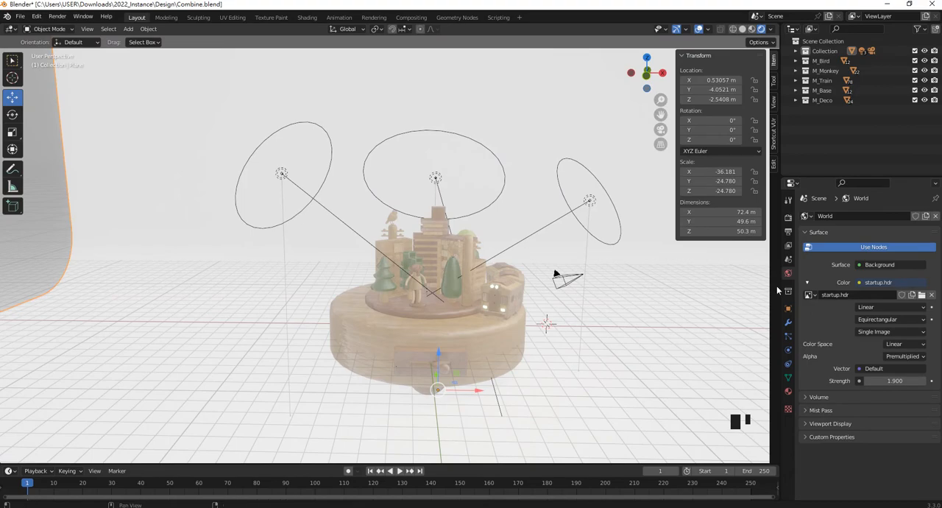
# - Reduce the World background strength to 1.7 and check the lighting on the toy and backdrop
pyautogui.moveTo(900, 380)
pyautogui.mouseDown()
pyautogui.moveTo(863, 380)
pyautogui.moveTo(905, 381)
pyautogui.mouseUp()
pyautogui.scroll(-2, 83, 215)
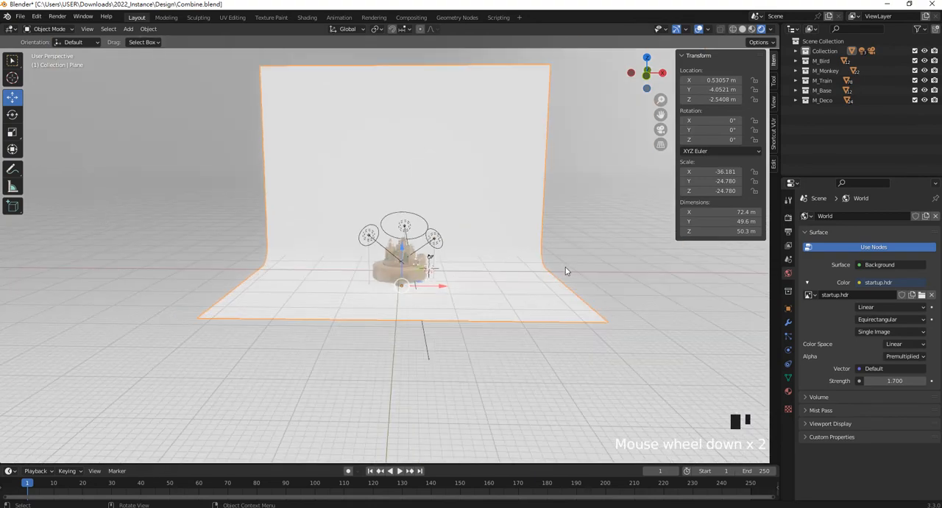
pyautogui.scroll(-7, 445, 234)
pyautogui.scroll(7, 508, 234)
pyautogui.scroll(4, 508, 233)
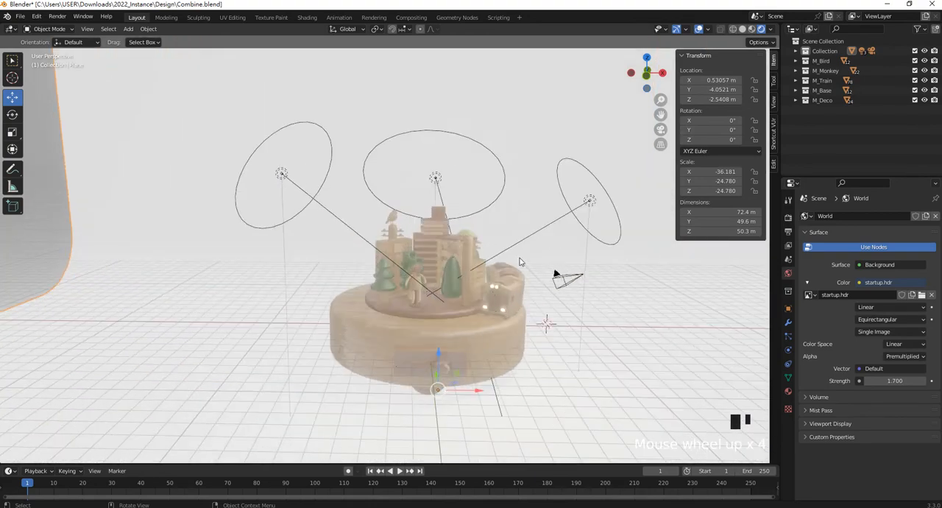
pyautogui.keyDown('shift'); pyautogui.moveTo(536, 287); pyautogui.dragTo(486, 244, button='middle'); pyautogui.keyUp('shift')
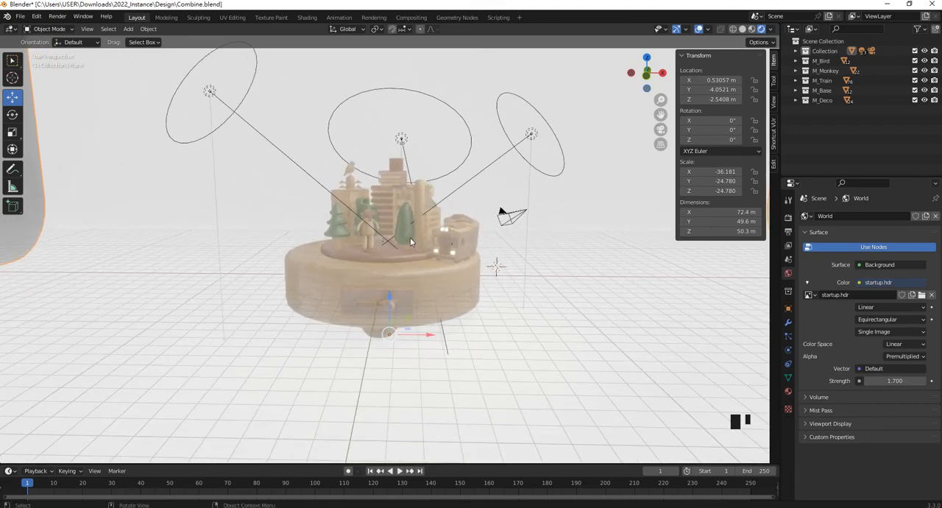
# - Set the World background strength to 1.0
pyautogui.click(896, 381)
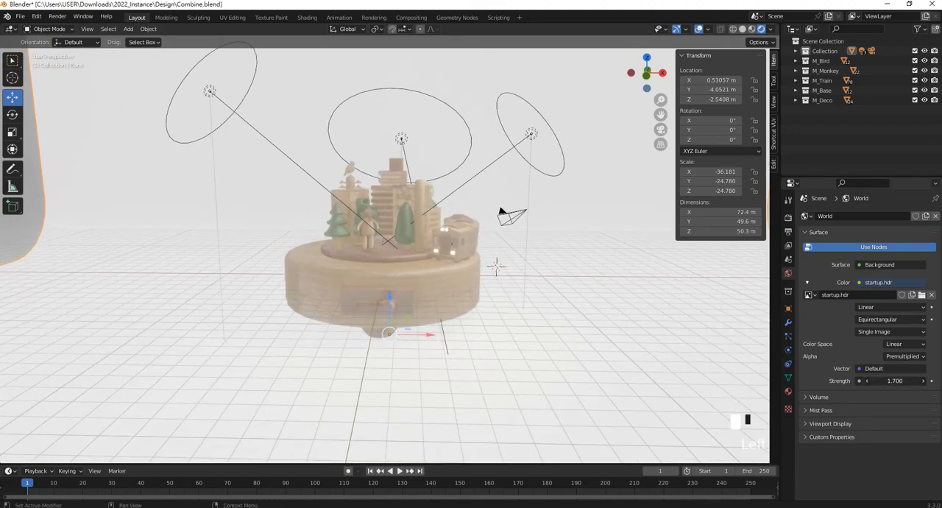
pyautogui.click(896, 380)
pyautogui.press('BackSpace')
pyautogui.press('BackSpace')
pyautogui.press('Return')
pyautogui.press('Return')
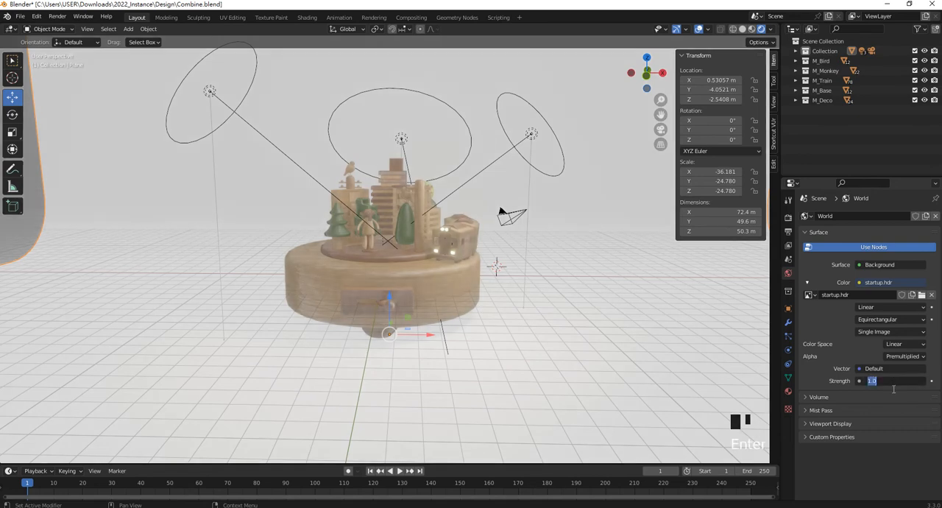
# - Dim the environment image further by setting the World background strength to 0.4
pyautogui.scroll(-5, 487, 274)
pyautogui.scroll(2, 487, 275)
pyautogui.scroll(4, 488, 275)
pyautogui.click(895, 380)
pyautogui.write('0')
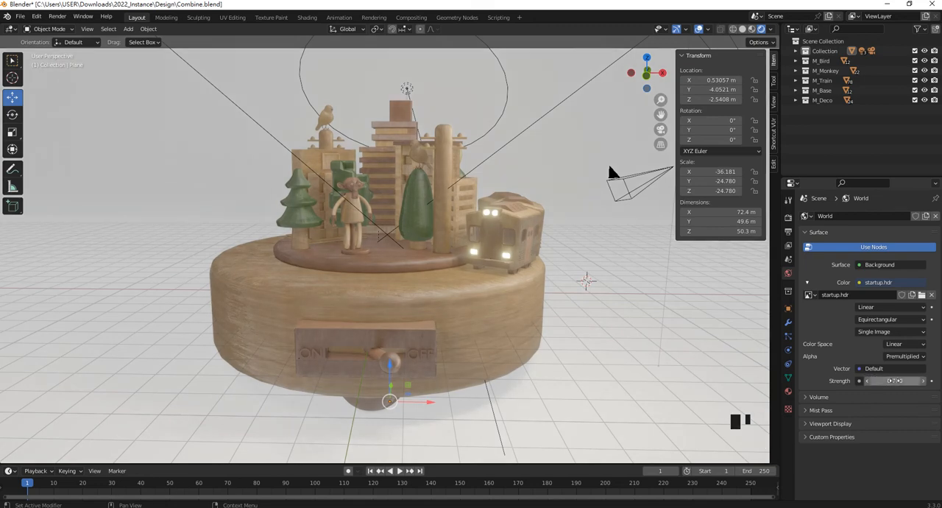
pyautogui.doubleClick(887, 380)
pyautogui.write('0')
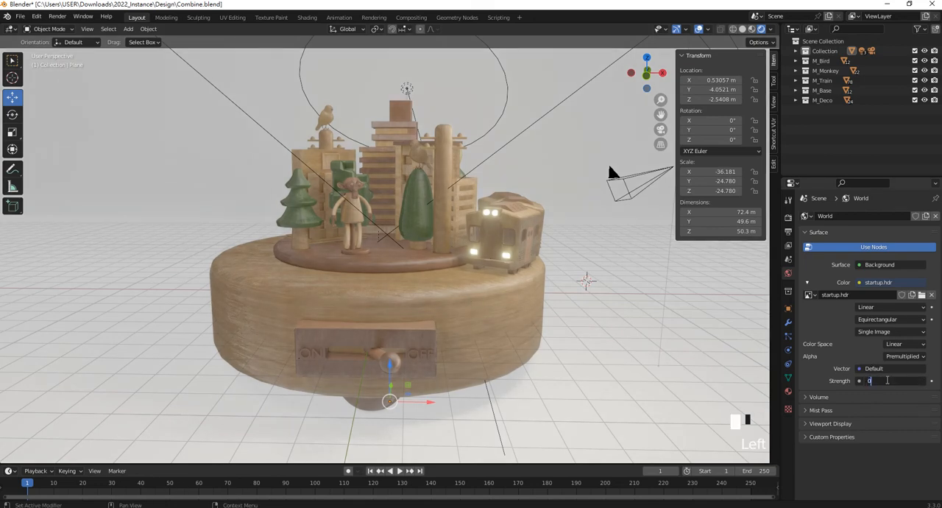
pyautogui.write('.4')
pyautogui.press('Return')
# - Deselect the backdrop plane and set the World background strength to 0.15
pyautogui.scroll(-6, 610, 176)
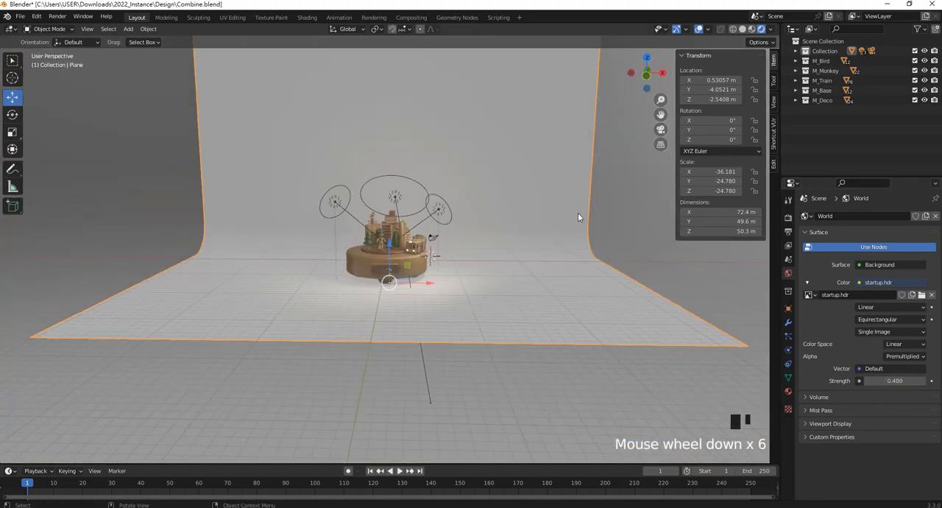
pyautogui.click(589, 218)
pyautogui.moveTo(594, 219); pyautogui.dragTo(457, 221, button='middle')
pyautogui.scroll(3, 471, 221)
pyautogui.scroll(-3, 456, 220)
pyautogui.moveTo(910, 380)
pyautogui.mouseDown()
pyautogui.moveTo(884, 381)
pyautogui.moveTo(907, 380)
pyautogui.mouseUp()
pyautogui.doubleClick(906, 381)
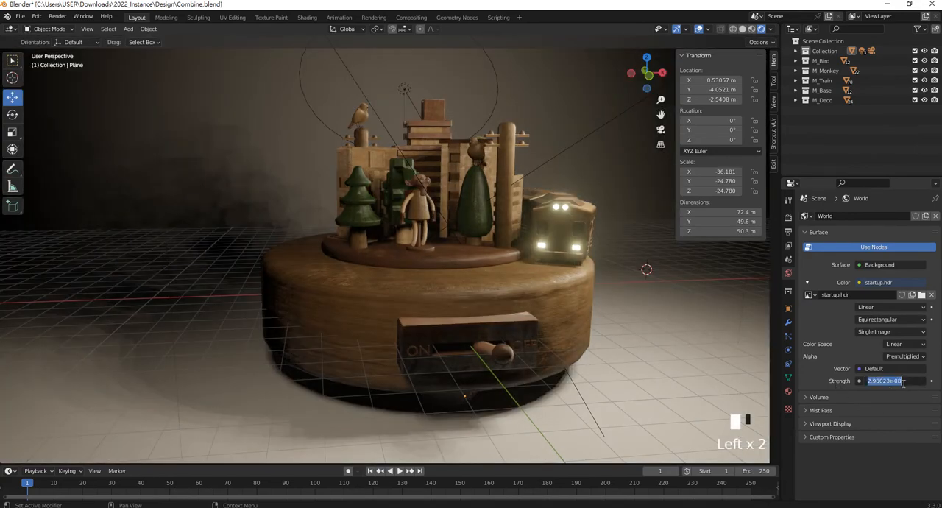
pyautogui.press('BackSpace')
pyautogui.press('BackSpace')
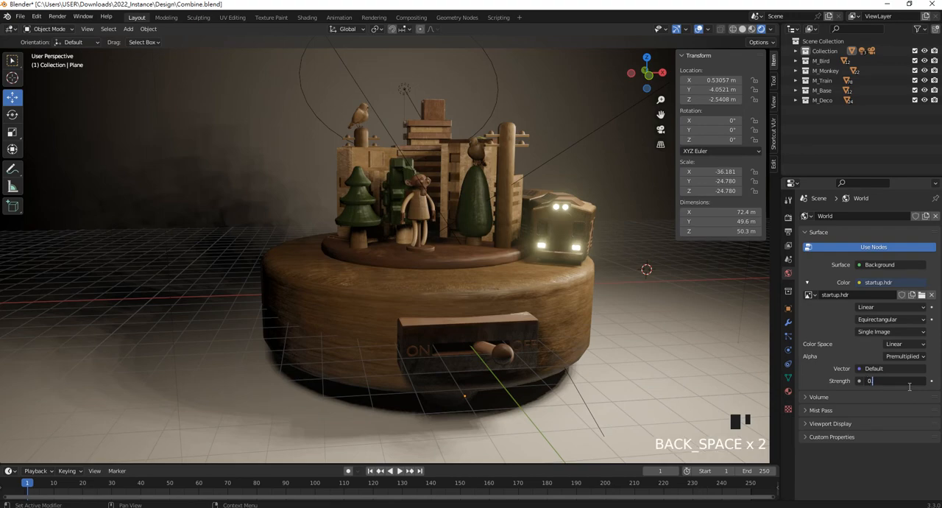
pyautogui.write('0.15')
pyautogui.press('Return')
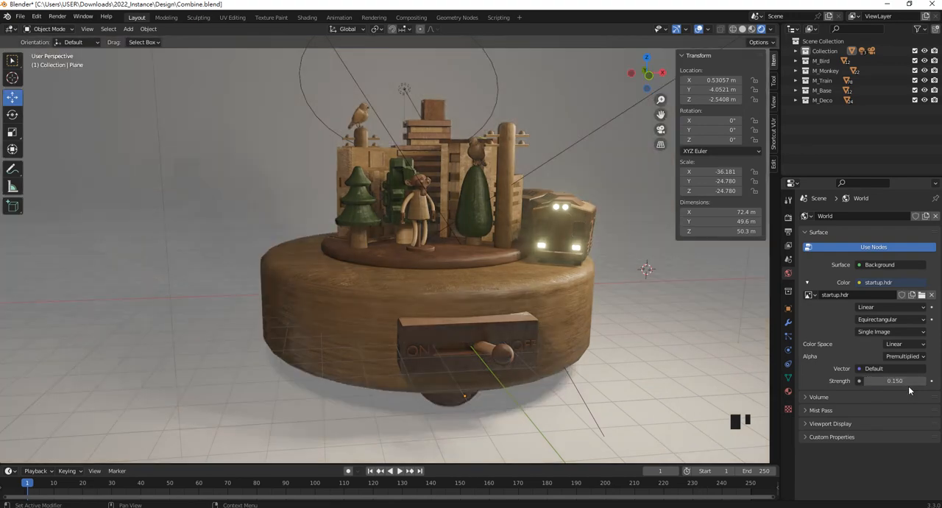
# - Check the toy and backdrop lighting, and set the World background strength to 0.1
pyautogui.scroll(-4, 653, 256)
pyautogui.click(644, 232)
pyautogui.moveTo(644, 233); pyautogui.dragTo(608, 238, button='middle')
pyautogui.scroll(4, 404, 235)
pyautogui.scroll(1, 407, 234)
pyautogui.moveTo(412, 234)
pyautogui.mouseDown(button='middle')
pyautogui.moveTo(420, 234)
pyautogui.moveTo(415, 259)
pyautogui.moveTo(416, 236)
pyautogui.mouseUp(button='middle')
pyautogui.scroll(-3, 418, 234)
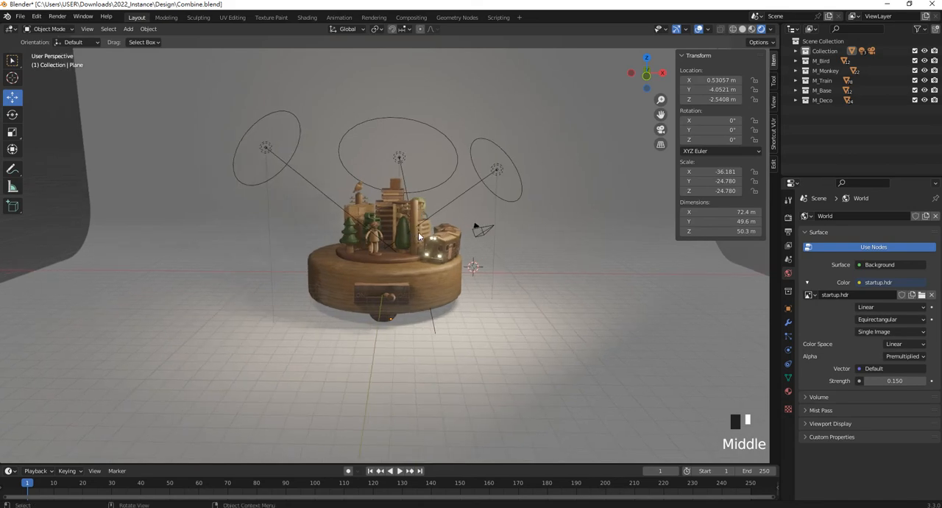
pyautogui.click(881, 381)
pyautogui.click(881, 381)
pyautogui.click(412, 235)
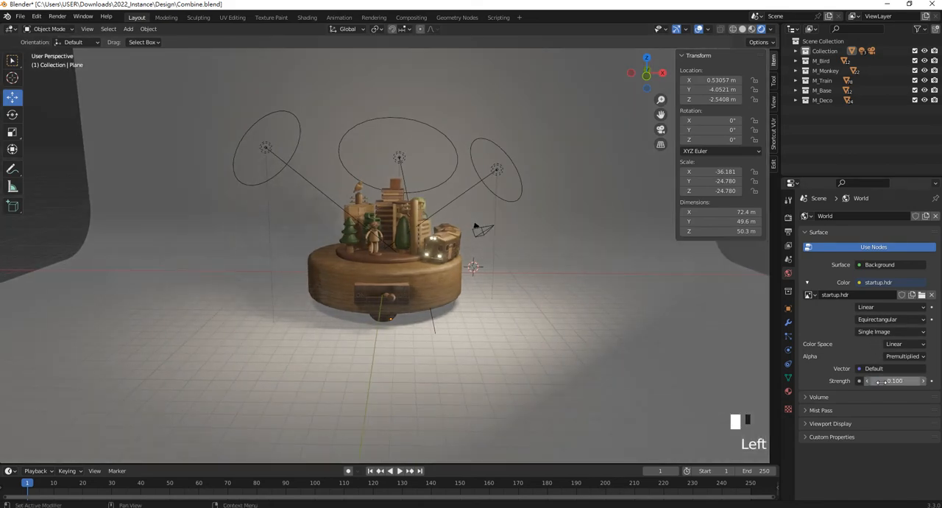
# - Inspect the dimmed toy scene up close and save the Combine.blend file
pyautogui.scroll(2, 398, 231)
pyautogui.keyDown('shift'); pyautogui.moveTo(398, 231); pyautogui.dragTo(483, 256, button='middle'); pyautogui.keyUp('shift')
pyautogui.scroll(1, 449, 262)
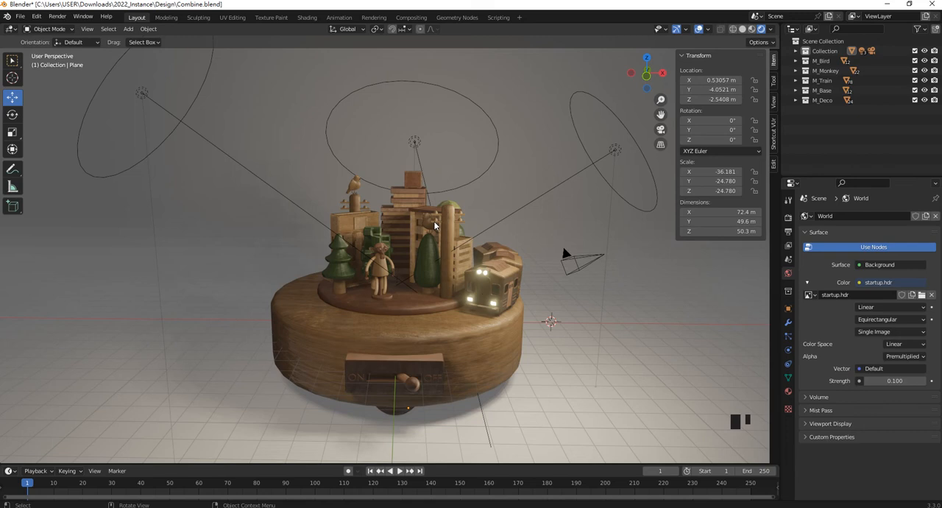
pyautogui.hotkey('ctrl', 's')
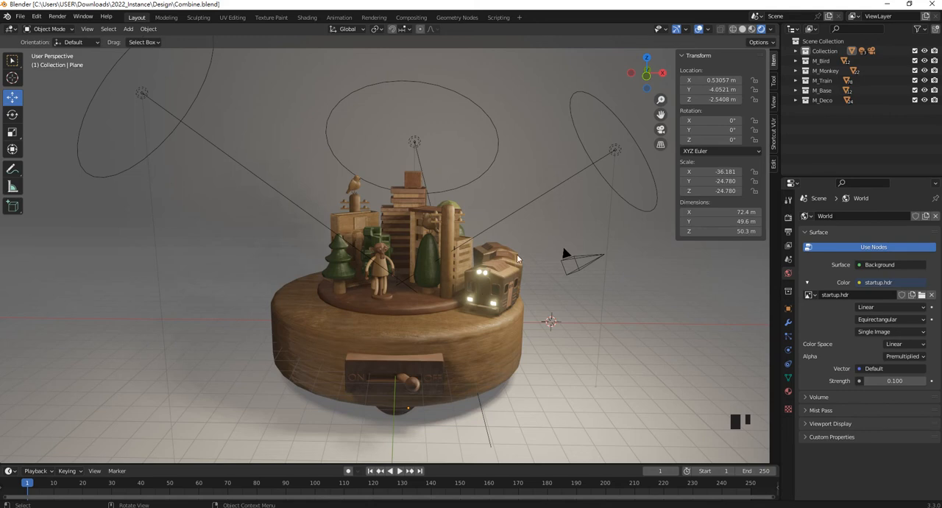
# - Select the camera beside the toy and preview the scene through it
pyautogui.click(589, 259)
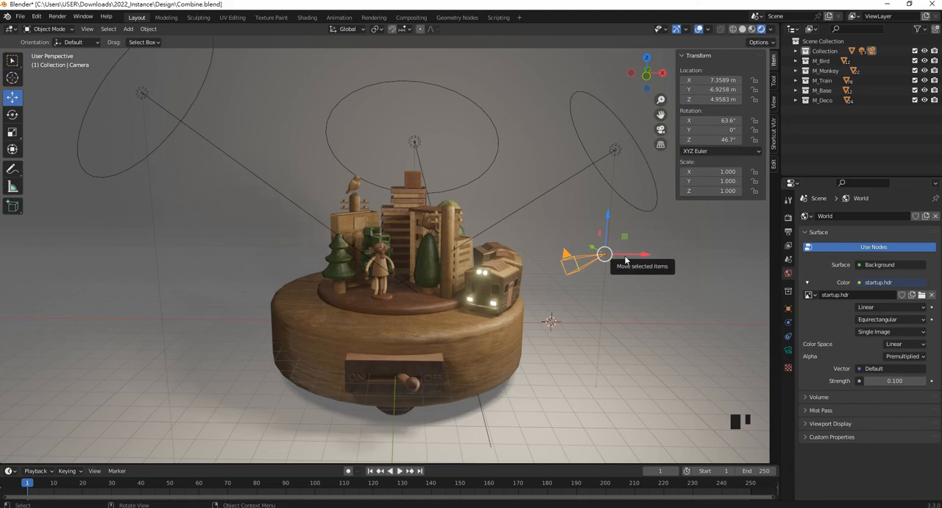
pyautogui.press('KP_0')
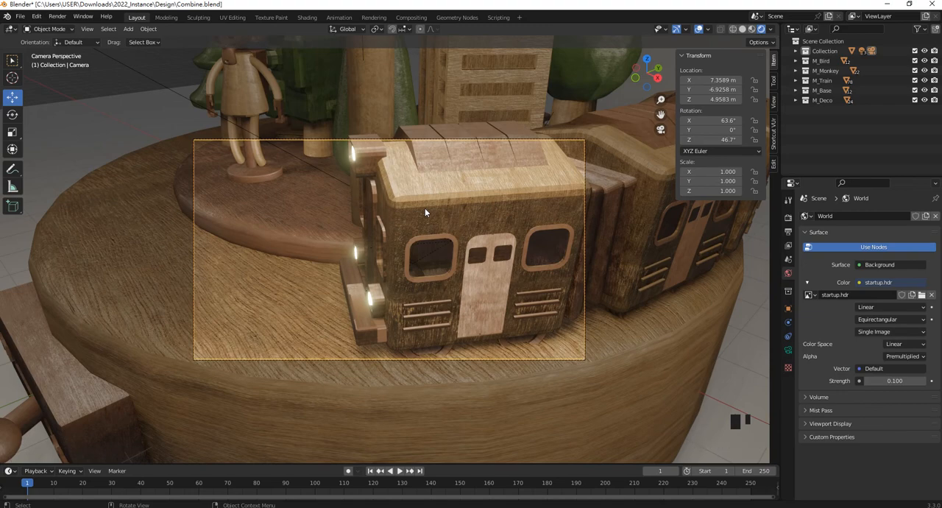
pyautogui.press('KP_0')
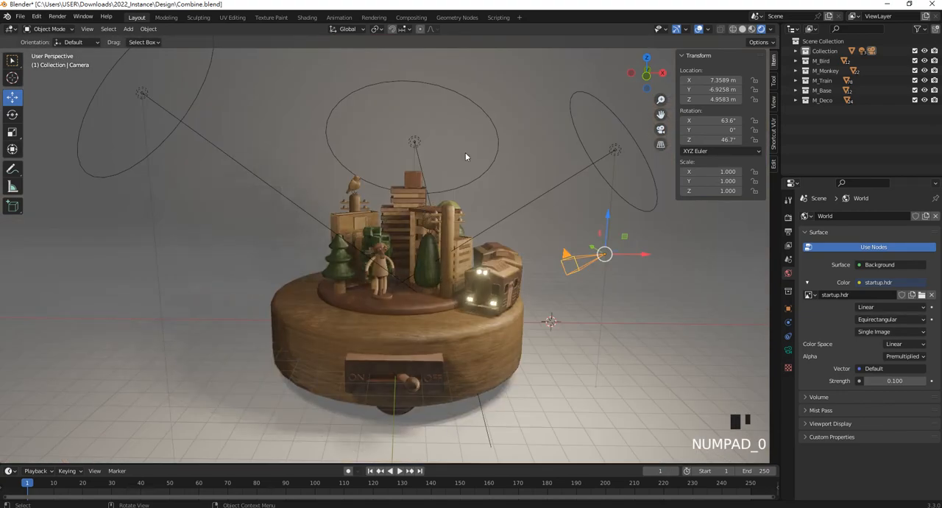
# - Split the 3D viewport beside a camera view and move the camera to about X 2.29 m, Y -9.92 m
pyautogui.moveTo(776, 24); pyautogui.dragTo(374, 33)
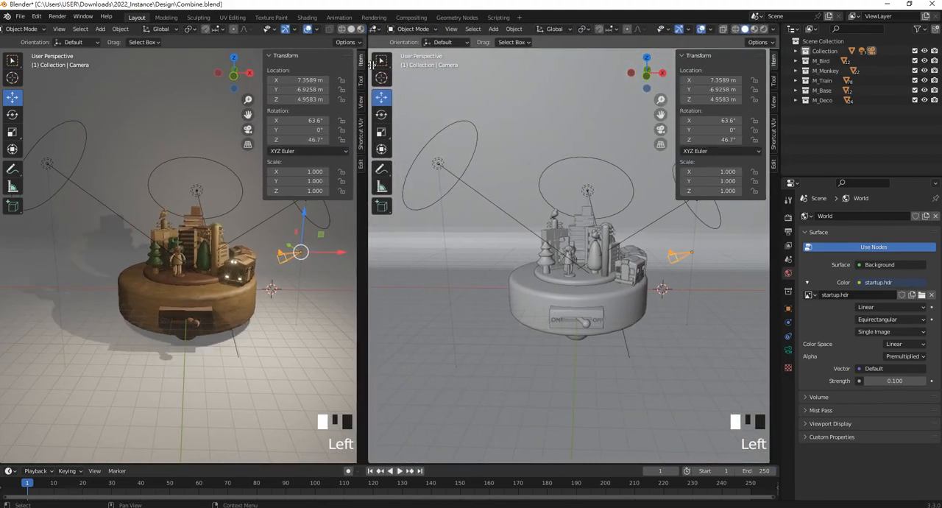
pyautogui.press('KP_0')
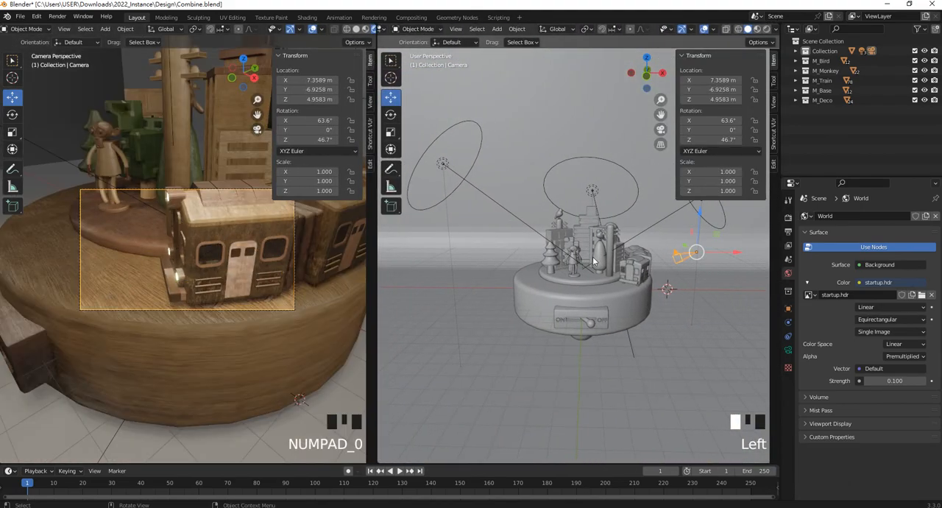
pyautogui.moveTo(700, 259); pyautogui.dragTo(634, 258)
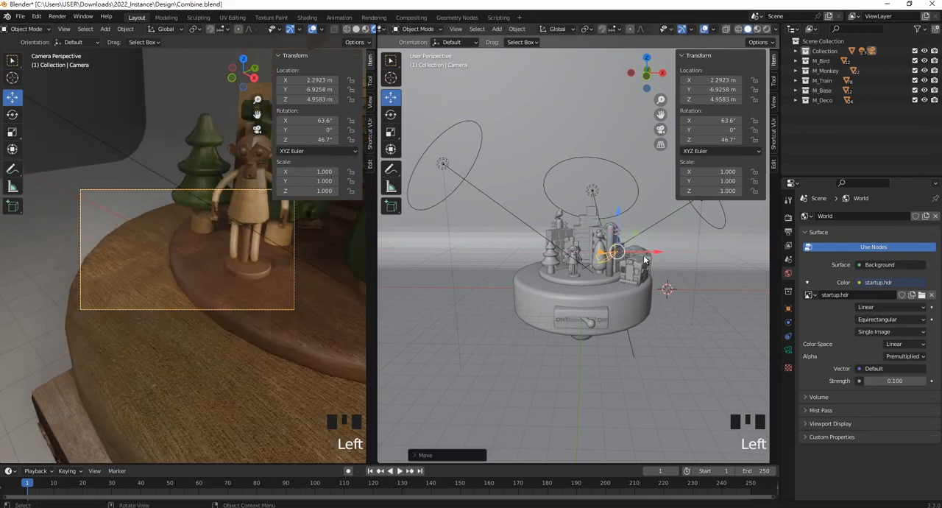
pyautogui.moveTo(633, 258); pyautogui.dragTo(580, 272, button='middle')
pyautogui.moveTo(484, 261); pyautogui.dragTo(444, 282)
pyautogui.moveTo(444, 282); pyautogui.dragTo(505, 265, button='middle')
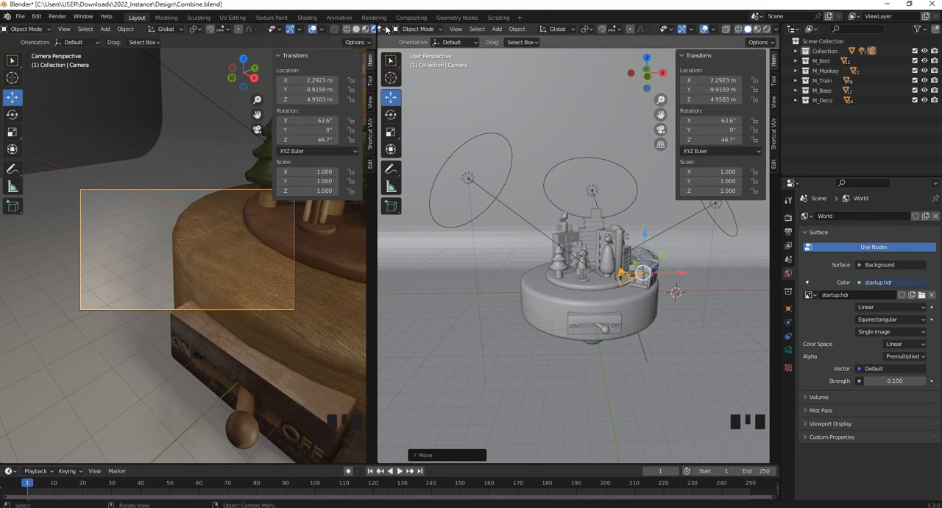
# - Merge the split 3D viewports back into a single one showing the camera view
pyautogui.click(374, 26)
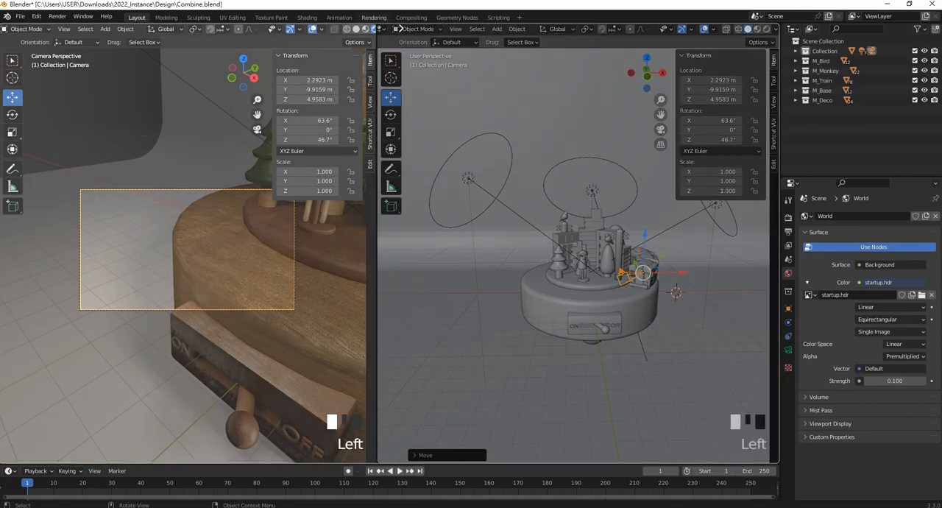
pyautogui.moveTo(396, 37); pyautogui.dragTo(546, 181)
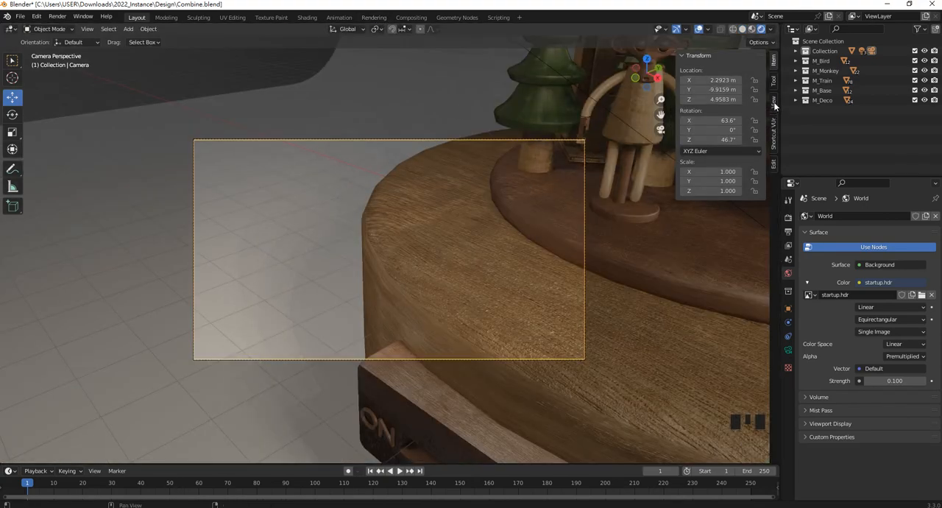
pyautogui.scroll(-3, 489, 195)
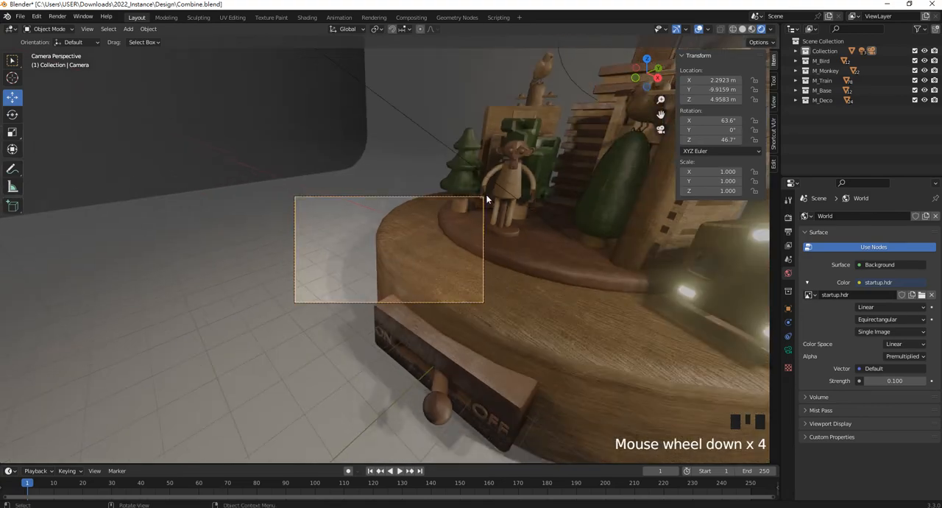
pyautogui.moveTo(488, 196); pyautogui.dragTo(494, 199, button='middle')
pyautogui.scroll(-2, 326, 200)
pyautogui.scroll(2, 528, 237)
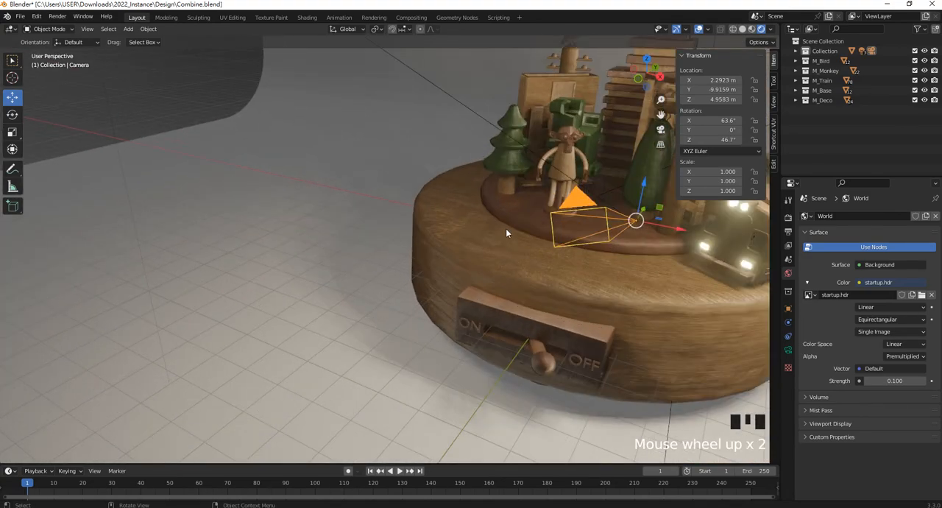
pyautogui.moveTo(511, 211); pyautogui.dragTo(467, 208, button='middle')
pyautogui.click(395, 223)
pyautogui.click(398, 225)
# - Lock the camera to the view in camera perspective and reframe it on the front of the toy
pyautogui.press('KP_0')
pyautogui.press('KP_0')
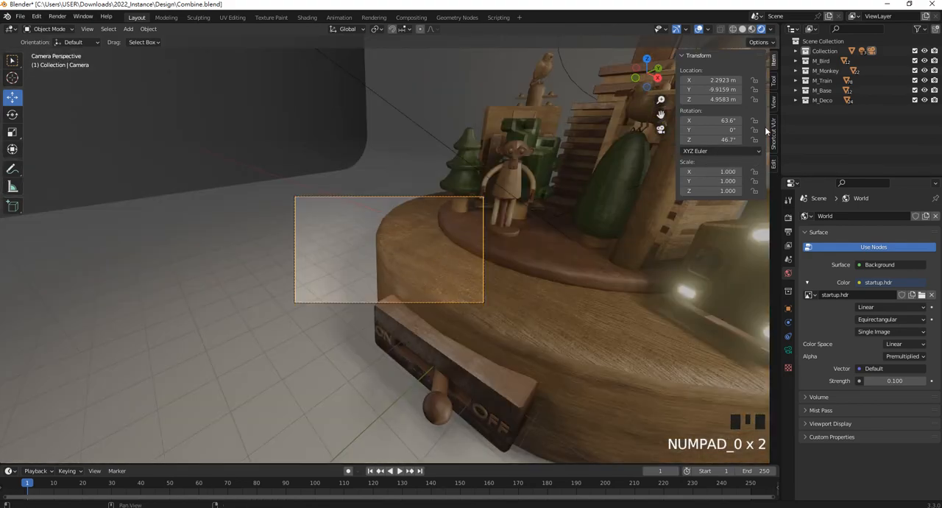
pyautogui.click(775, 106)
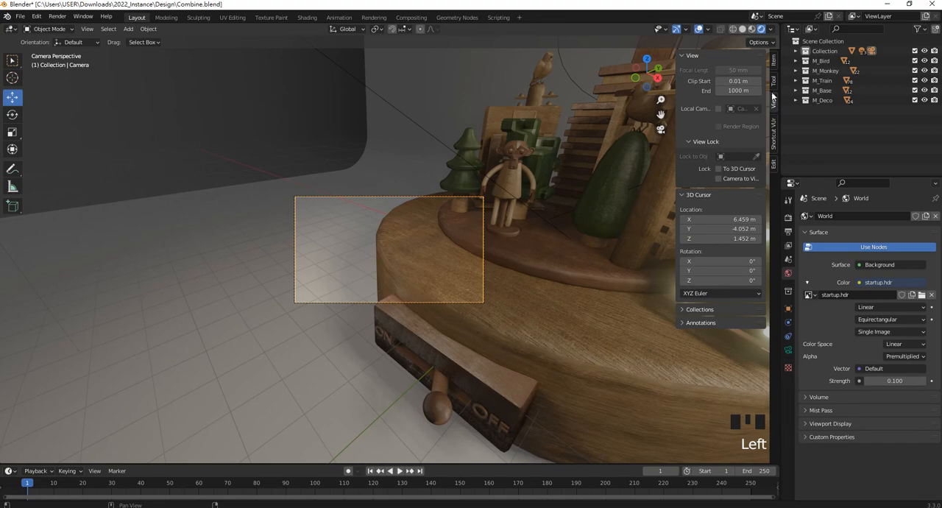
pyautogui.click(721, 179)
pyautogui.moveTo(422, 227)
pyautogui.mouseDown(button='middle')
pyautogui.moveTo(505, 211)
pyautogui.moveTo(376, 231)
pyautogui.moveTo(405, 227)
pyautogui.mouseUp(button='middle')
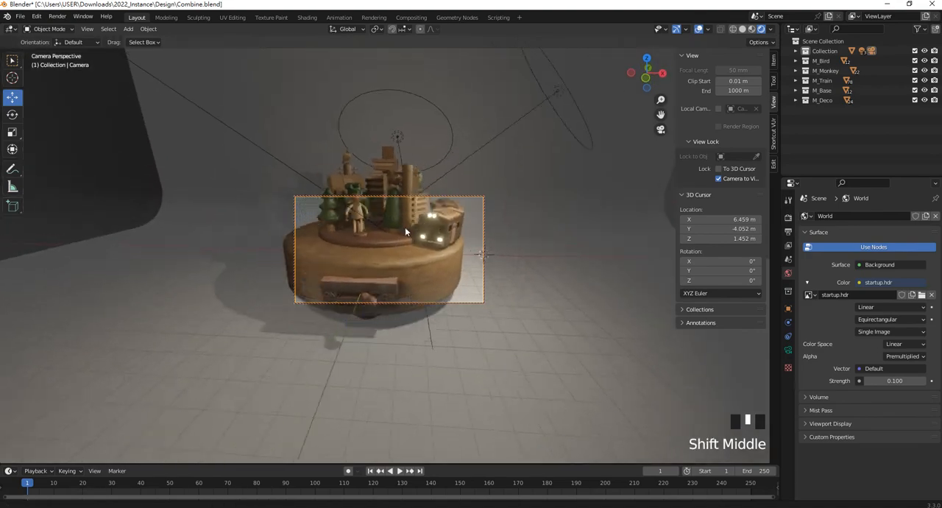
pyautogui.scroll(3, 426, 247)
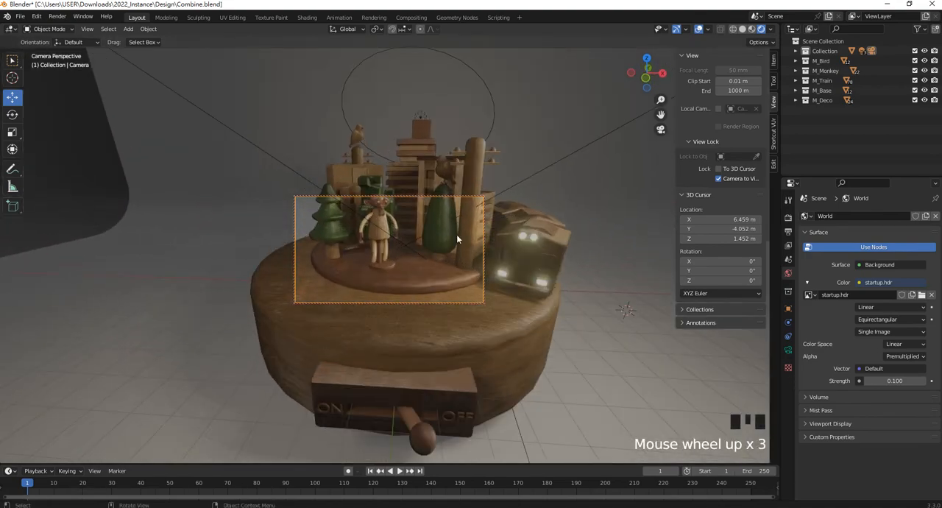
pyautogui.moveTo(456, 234); pyautogui.dragTo(469, 235, button='middle')
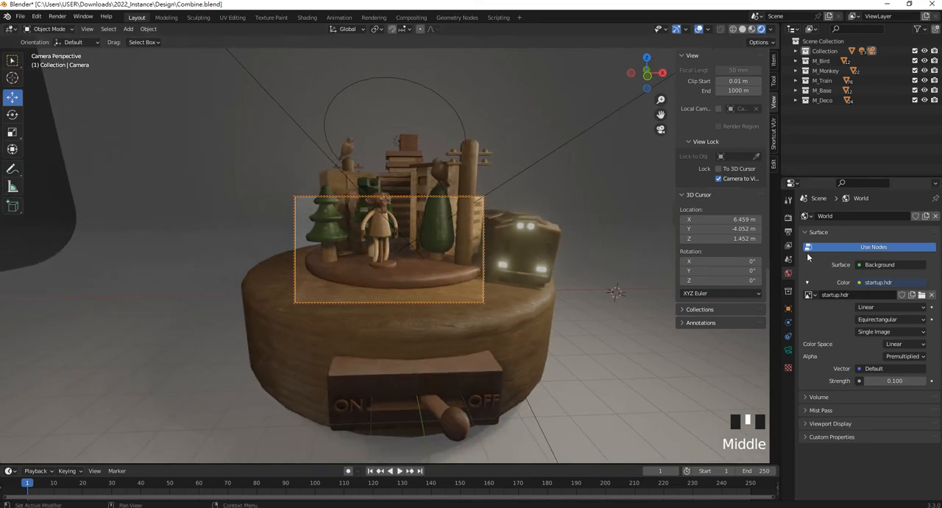
# - Set the render output resolution to 2000 × 2000 px for a square frame
pyautogui.click(789, 220)
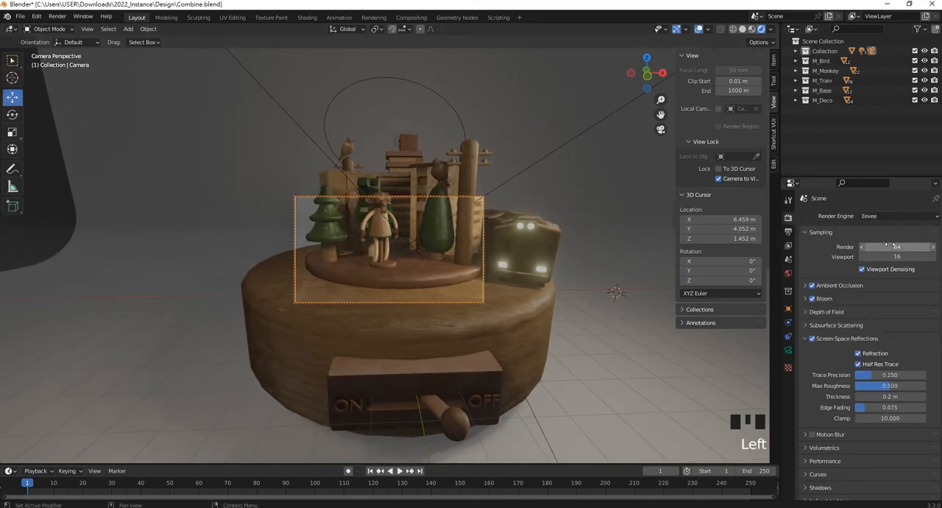
pyautogui.click(788, 232)
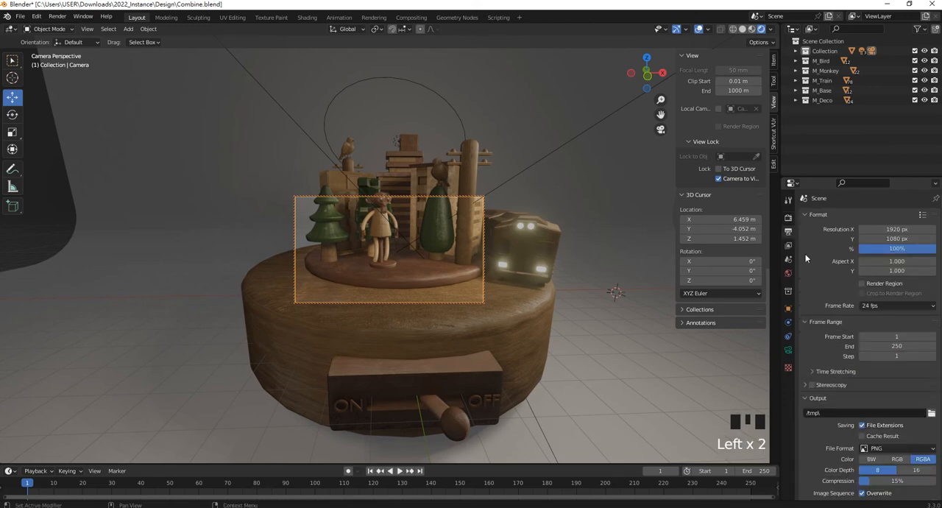
pyautogui.click(862, 230)
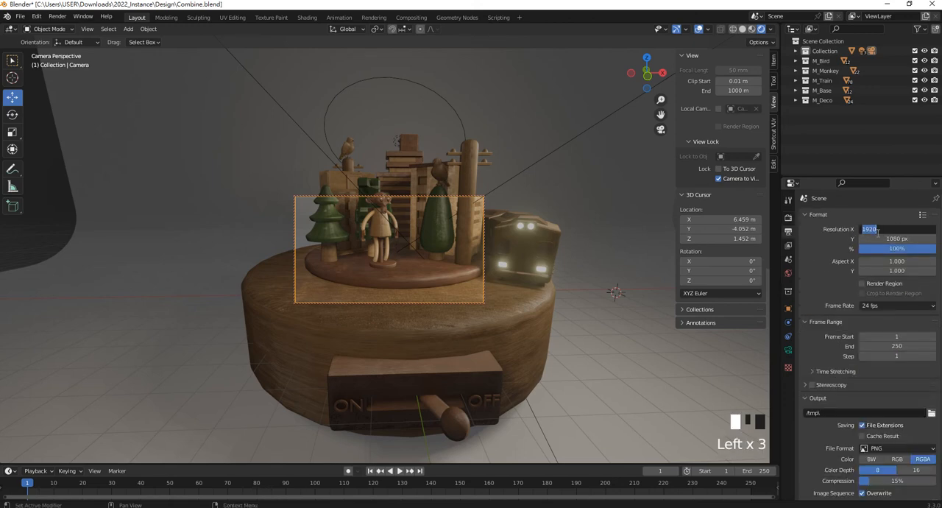
pyautogui.click(790, 234)
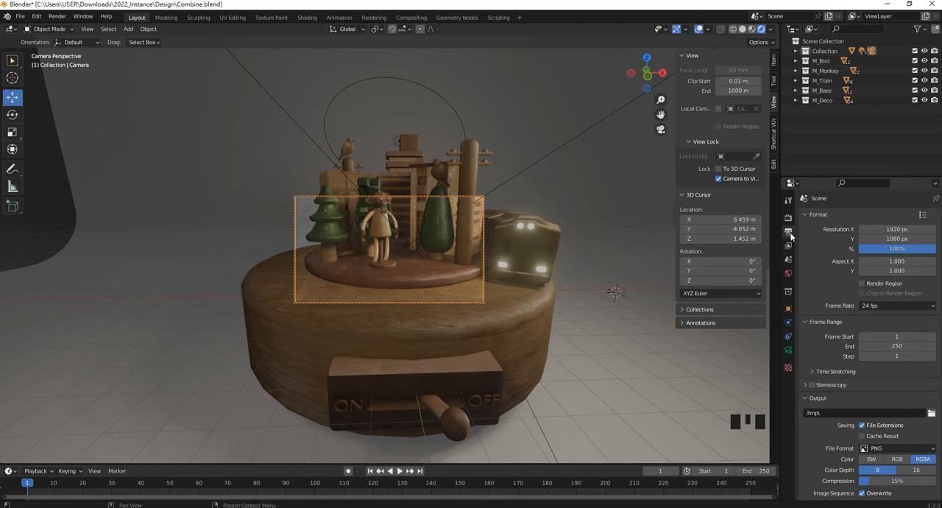
pyautogui.click(899, 230)
pyautogui.write('2000')
pyautogui.click(903, 238)
pyautogui.write('2000')
pyautogui.press('Return')
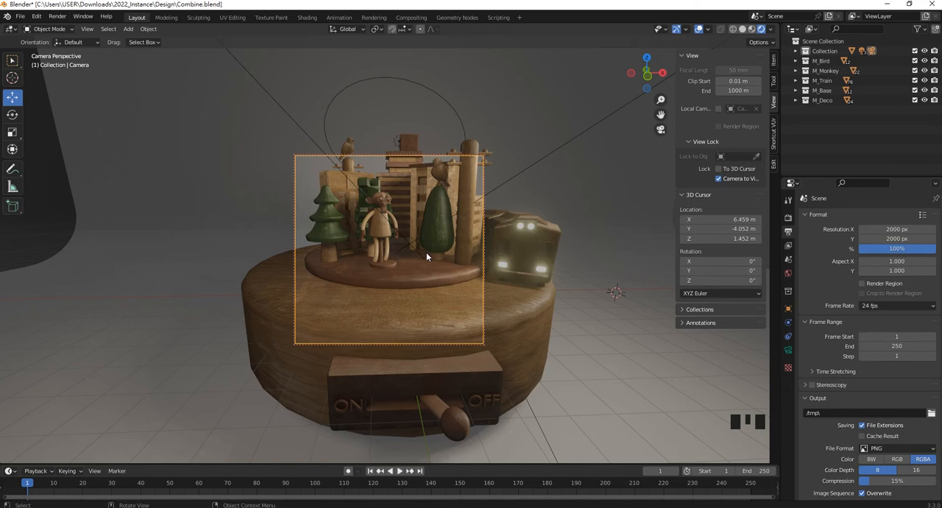
# - Reposition and rotate the locked camera so the whole wooden toy fits inside the square frame
pyautogui.scroll(-2, 426, 251)
pyautogui.moveTo(428, 247)
pyautogui.mouseDown(button='middle')
pyautogui.moveTo(431, 255)
pyautogui.moveTo(417, 255)
pyautogui.moveTo(420, 247)
pyautogui.mouseUp(button='middle')
pyautogui.scroll(-2, 420, 248)
pyautogui.scroll(1, 372, 205)
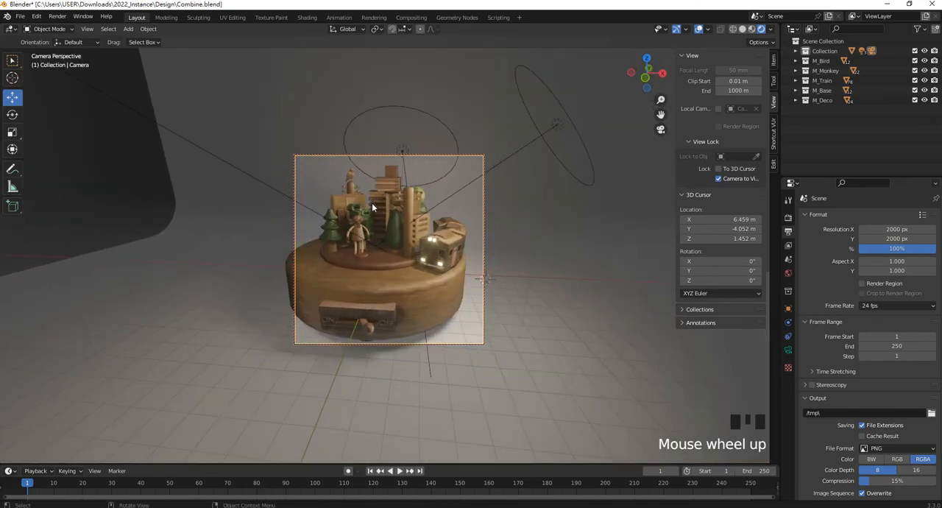
pyautogui.scroll(-2, 381, 212)
pyautogui.moveTo(382, 212); pyautogui.dragTo(409, 215, button='middle')
pyautogui.scroll(1, 418, 227)
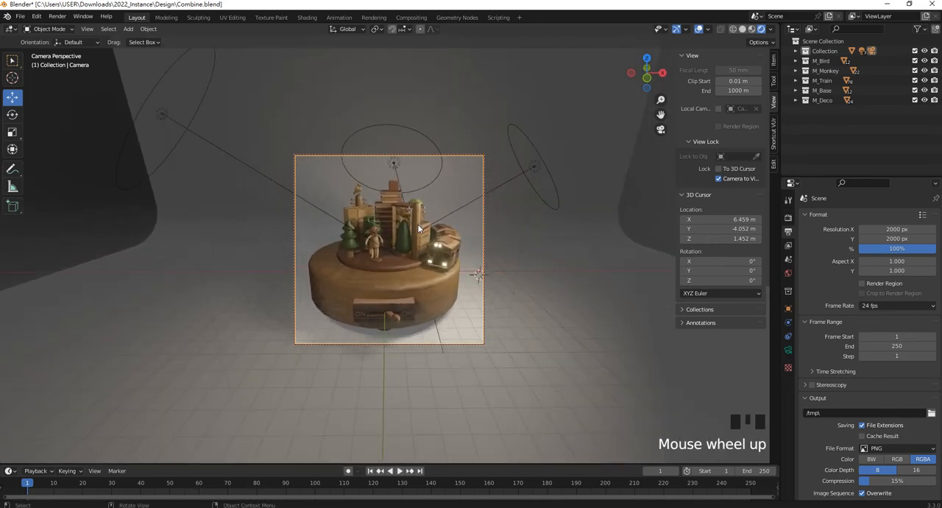
pyautogui.keyDown('shift'); pyautogui.moveTo(420, 230); pyautogui.dragTo(468, 237, button='middle'); pyautogui.keyUp('shift')
pyautogui.scroll(2, 472, 236)
pyautogui.scroll(2, 474, 238)
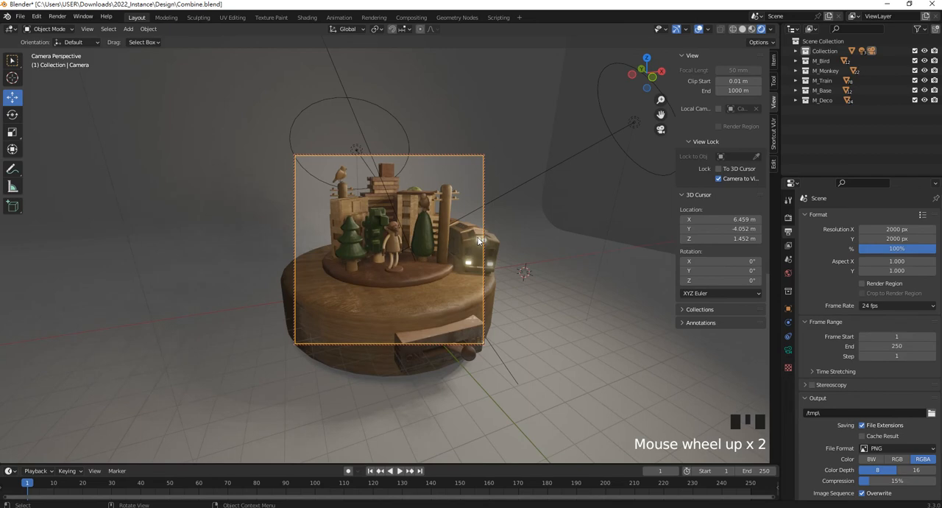
pyautogui.scroll(-1, 477, 240)
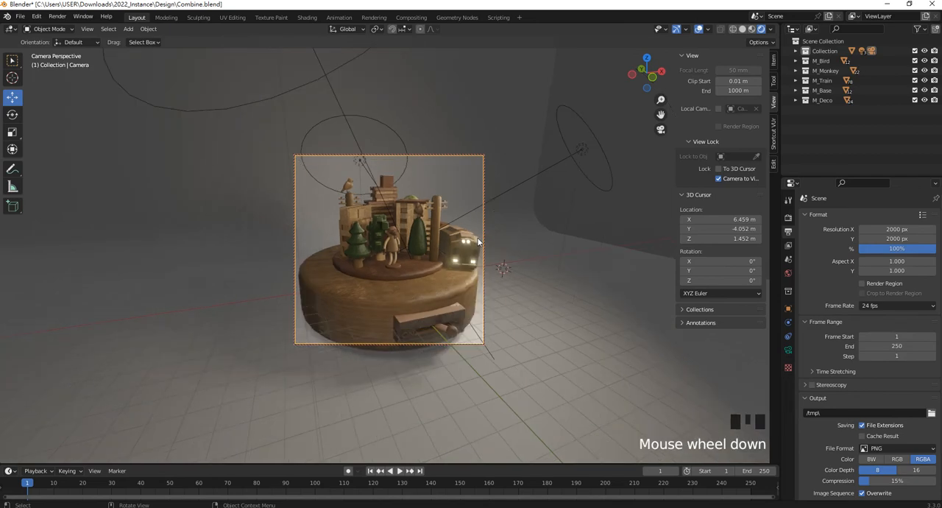
# - Increase the camera's focal length to 93 mm and bring the toy closer in the frame
pyautogui.click(788, 350)
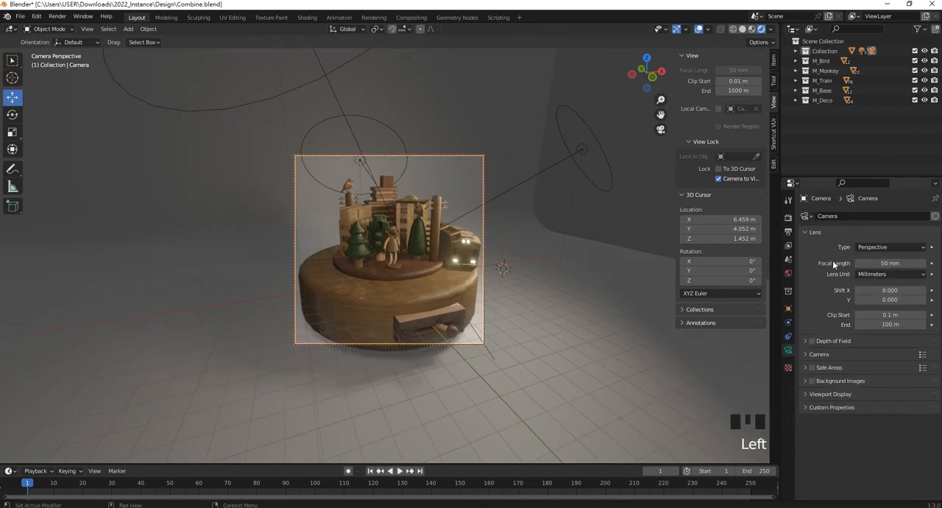
pyautogui.moveTo(882, 263); pyautogui.dragTo(910, 263)
pyautogui.scroll(2, 492, 270)
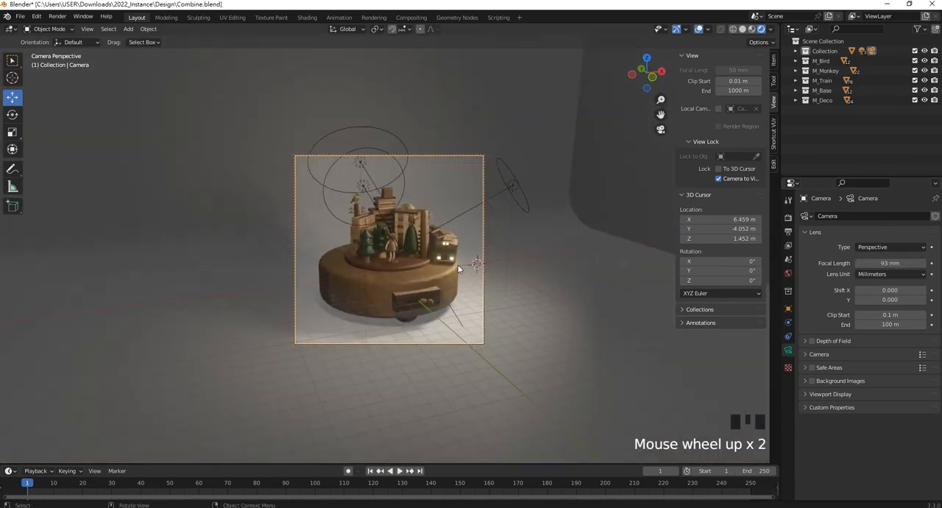
pyautogui.keyDown('shift'); pyautogui.moveTo(458, 269); pyautogui.dragTo(419, 267, button='middle'); pyautogui.keyUp('shift')
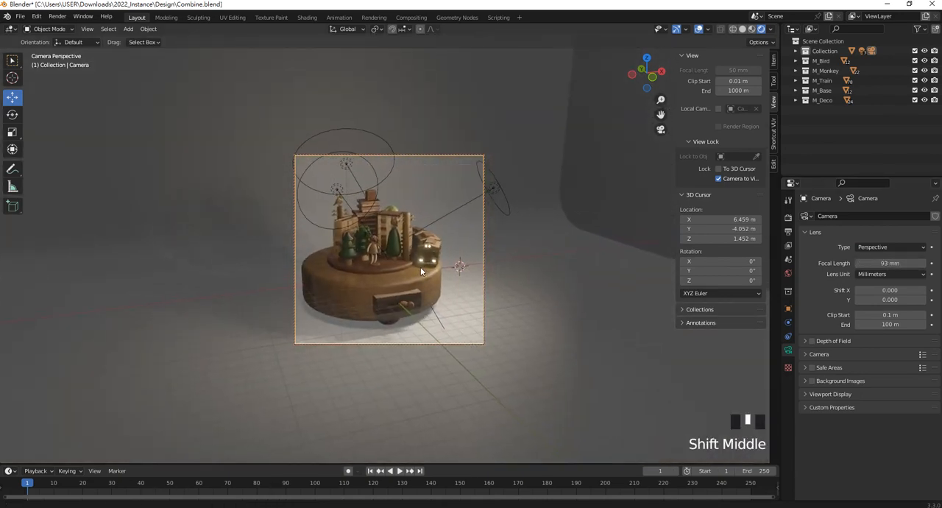
# - Set the camera's focal length to 80 mm and centre the toy in the frame from a nearly frontal angle
pyautogui.click(897, 264)
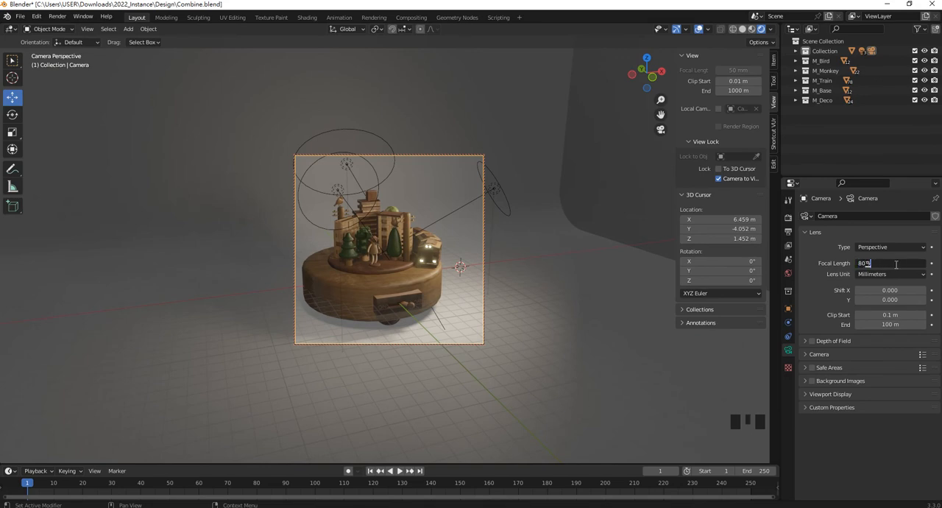
pyautogui.write('80')
pyautogui.press('Return')
pyautogui.scroll(1, 434, 261)
pyautogui.moveTo(432, 270)
pyautogui.keyDown('shift'); pyautogui.mouseDown(button='middle')
pyautogui.moveTo(442, 266)
pyautogui.moveTo(414, 261)
pyautogui.moveTo(418, 268)
pyautogui.mouseUp(button='middle'); pyautogui.keyUp('shift')
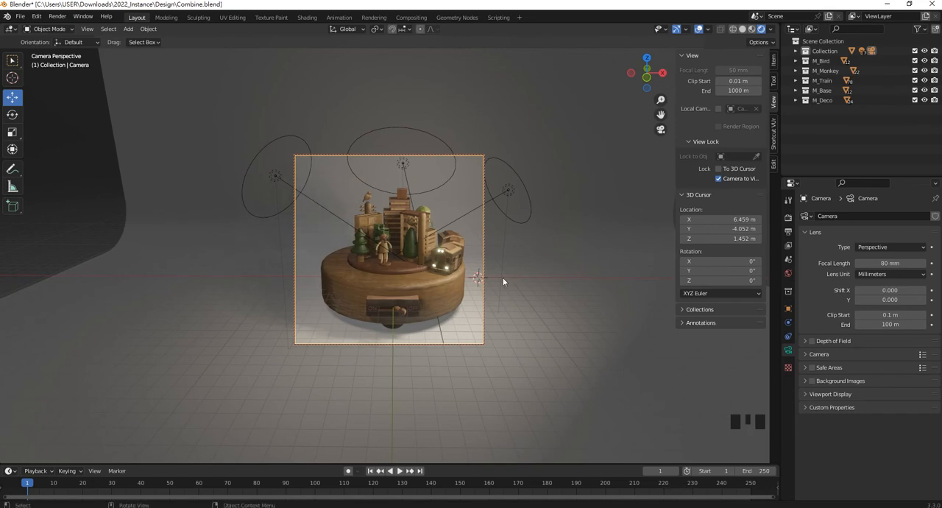
pyautogui.moveTo(436, 293); pyautogui.dragTo(463, 262, button='middle')
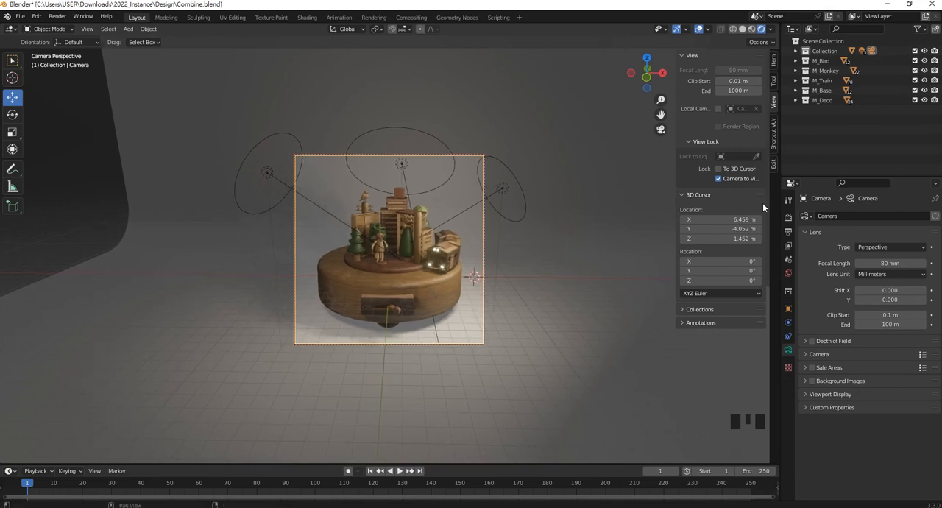
# - Unlock the camera from the view and check the toy's framing through the camera
pyautogui.click(718, 179)
pyautogui.moveTo(465, 259); pyautogui.dragTo(452, 276, button='middle')
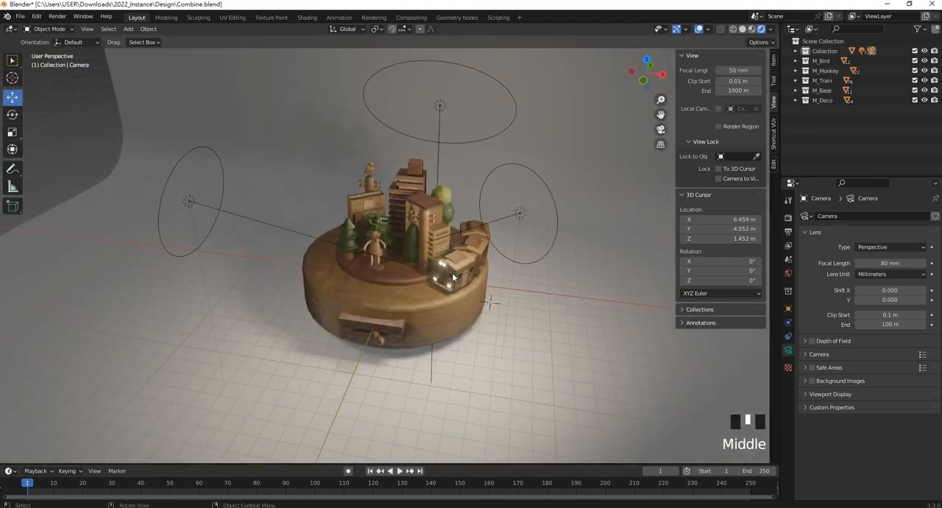
pyautogui.press('KP_0')
pyautogui.scroll(5, 452, 272)
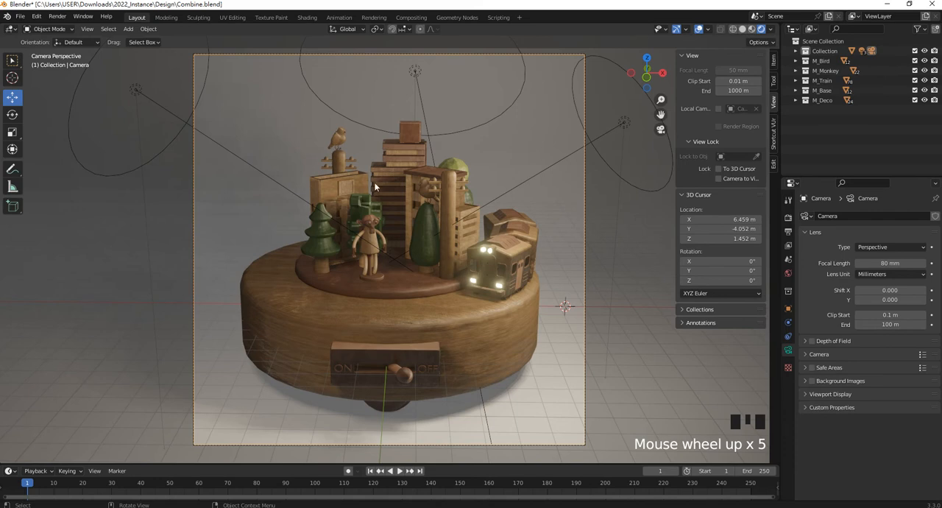
pyautogui.scroll(-2, 480, 251)
pyautogui.scroll(1, 477, 236)
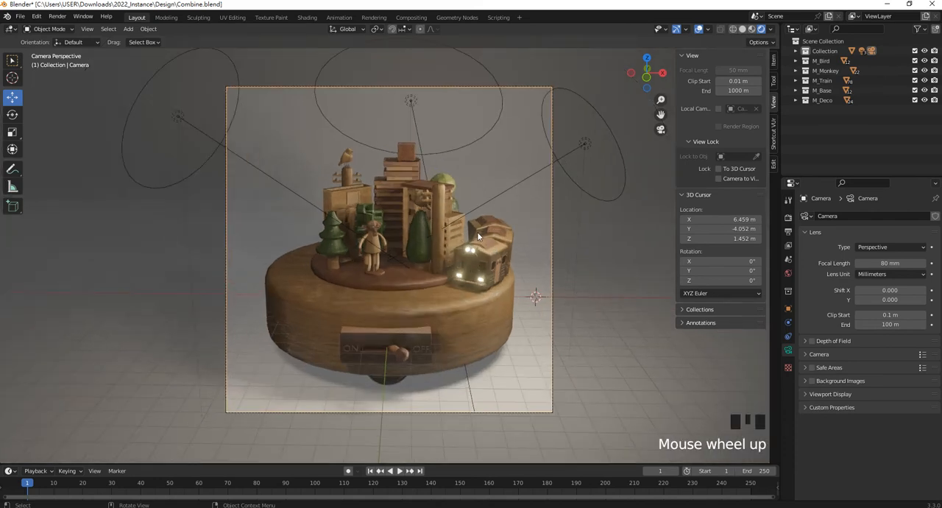
pyautogui.scroll(1, 478, 236)
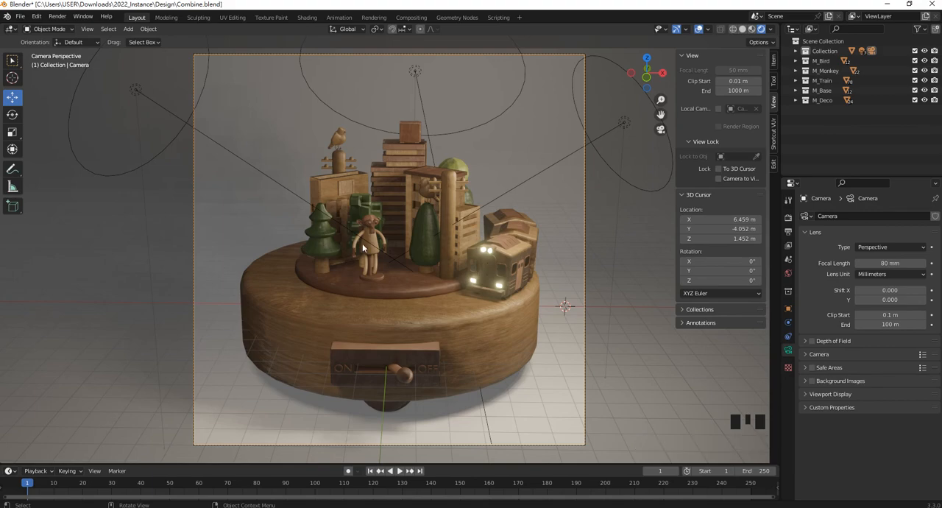
pyautogui.scroll(-5, 363, 243)
pyautogui.moveTo(491, 223); pyautogui.dragTo(300, 248, button='middle')
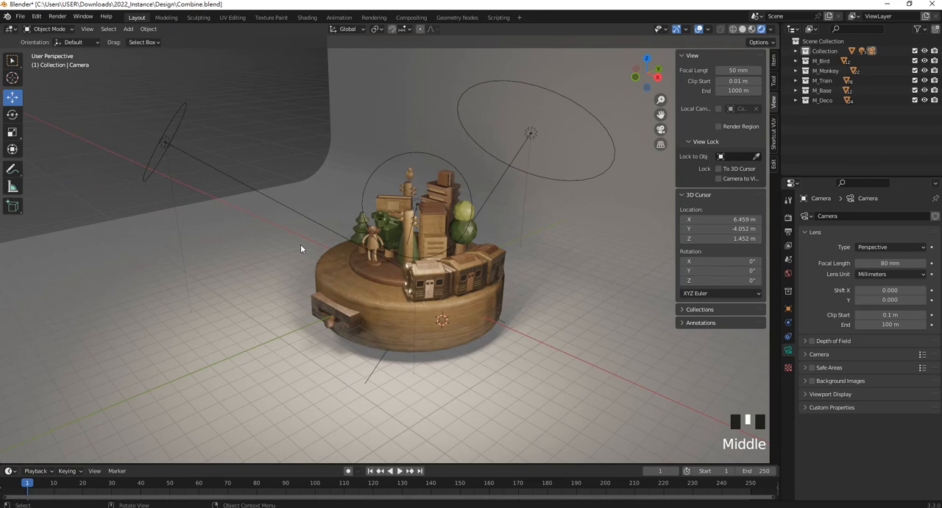
pyautogui.scroll(-3, 299, 246)
pyautogui.keyDown('shift'); pyautogui.moveTo(87, 265); pyautogui.dragTo(282, 269, button='middle'); pyautogui.keyUp('shift')
pyautogui.hotkey('shift', 'a')
pyautogui.moveTo(282, 271)
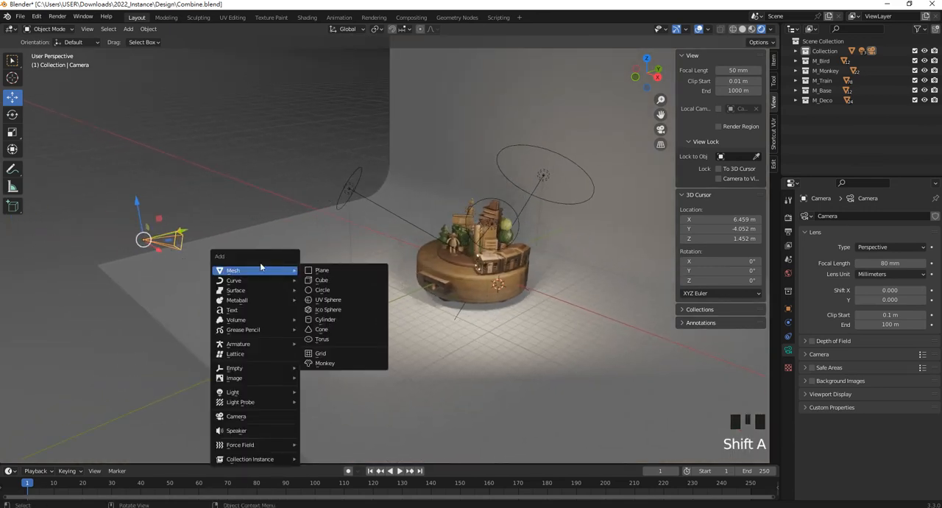
pyautogui.click(227, 194)
pyautogui.hotkey('shift', 'a')
pyautogui.moveTo(213, 303)
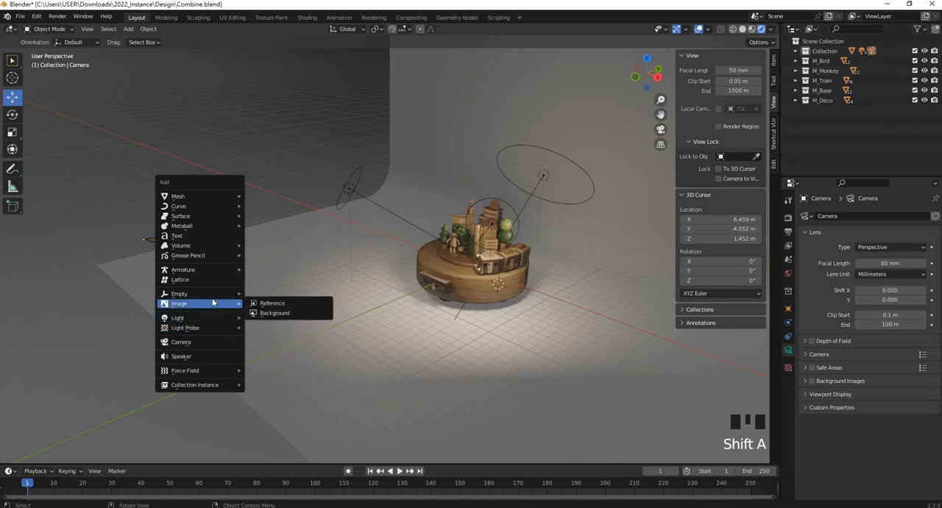
pyautogui.click(190, 342)
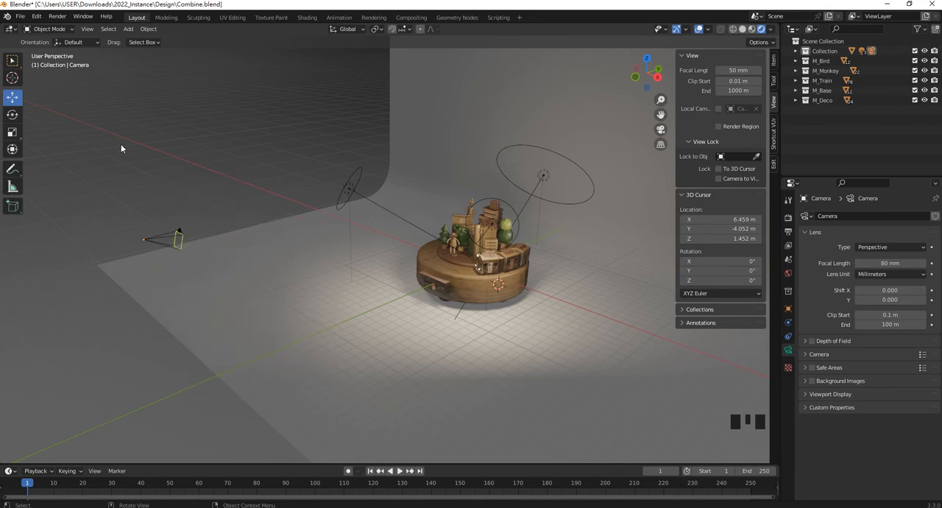
# - Duplicate the existing camera and place the copy between the original camera and the wooden toy
pyautogui.click(167, 245)
pyautogui.hotkey('shift', 'd')
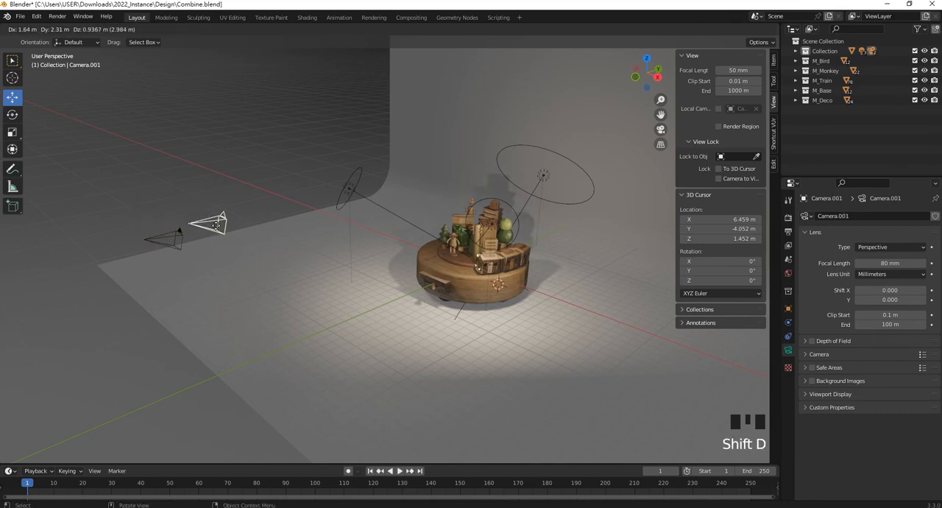
pyautogui.click(228, 257)
pyautogui.moveTo(279, 260); pyautogui.dragTo(321, 261, button='middle')
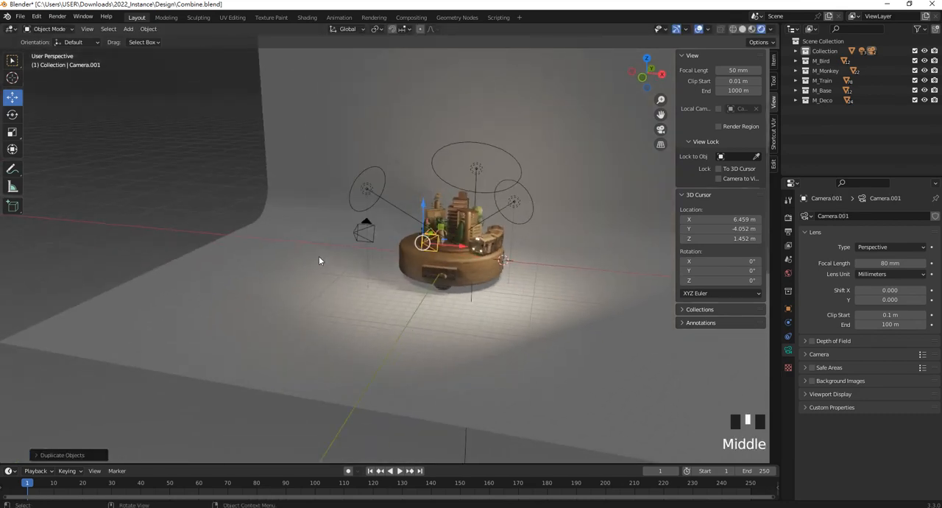
pyautogui.moveTo(448, 243); pyautogui.dragTo(418, 236, button='middle')
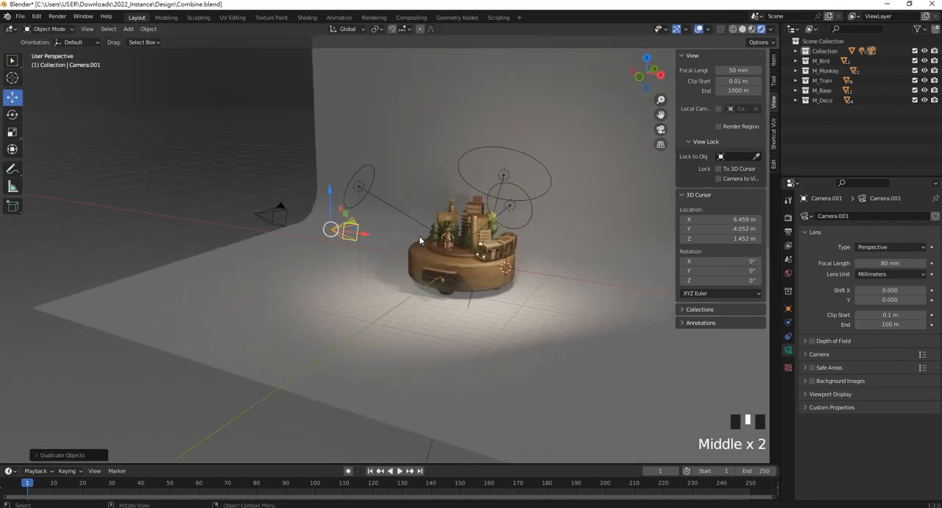
# - Look through the original camera, and make the duplicated camera the active scene camera
pyautogui.click(272, 211)
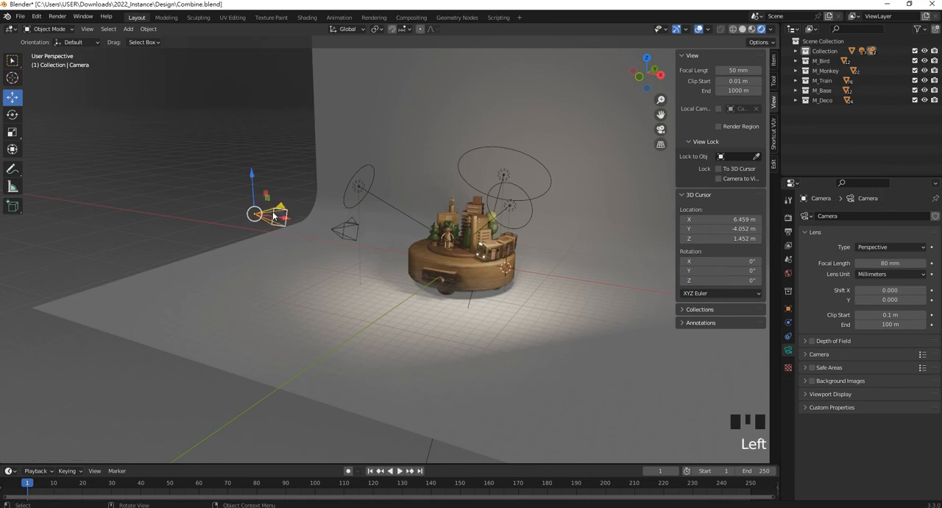
pyautogui.press('KP_0')
pyautogui.scroll(-2, 291, 212)
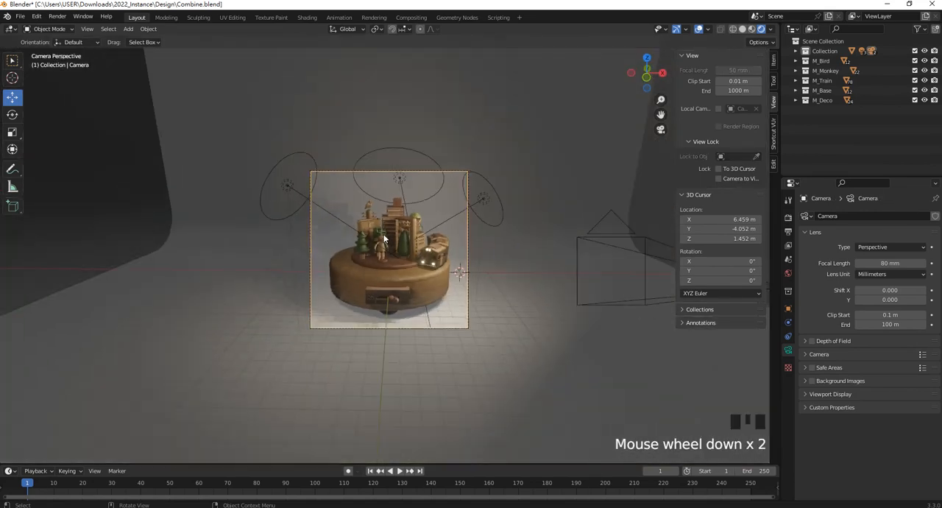
pyautogui.moveTo(290, 212); pyautogui.dragTo(340, 244, button='middle')
pyautogui.scroll(-3, 314, 273)
pyautogui.click(303, 280)
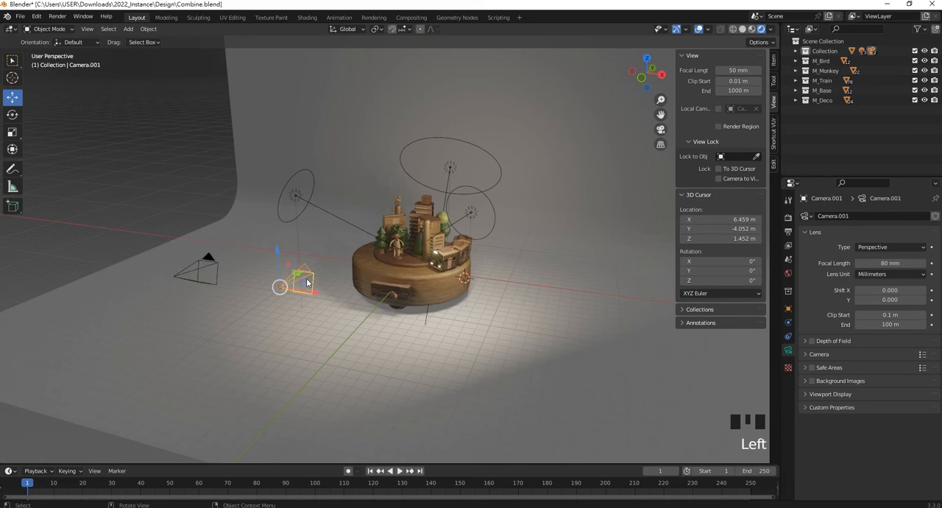
pyautogui.press('ctrl+KP_0')
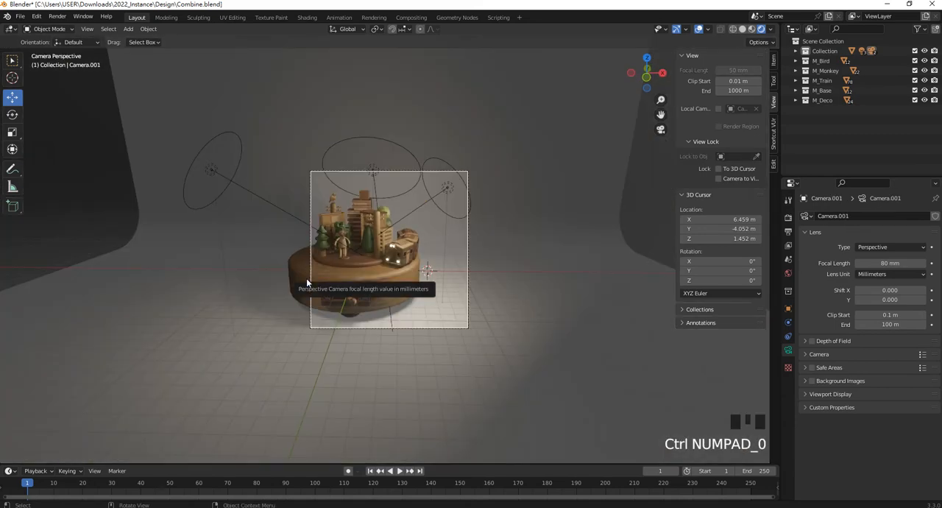
# - Lock the duplicated camera to the view, reframe it to a closer, higher three-quarter angle on the toy, and unlock it
pyautogui.click(719, 178)
pyautogui.moveTo(516, 221); pyautogui.dragTo(442, 275, button='middle')
pyautogui.scroll(3, 431, 271)
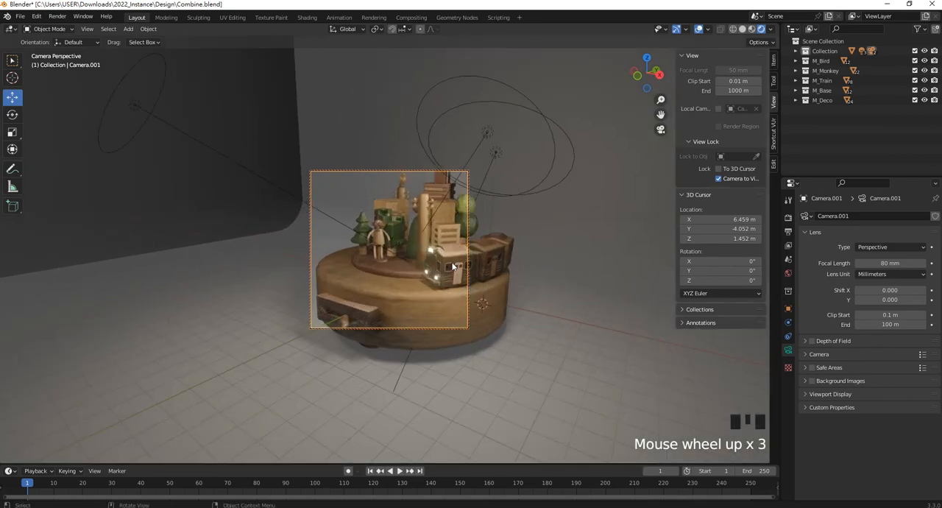
pyautogui.scroll(-1, 447, 254)
pyautogui.scroll(2, 404, 223)
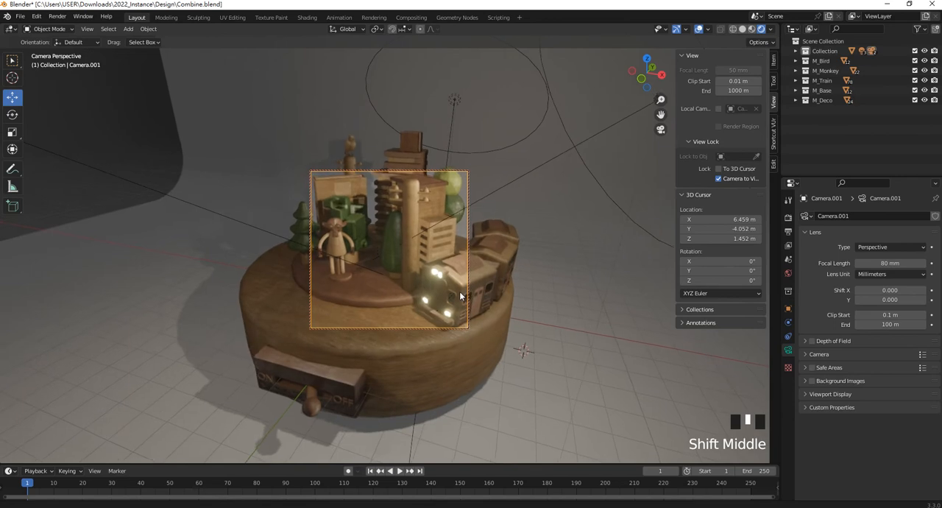
pyautogui.scroll(-2, 462, 275)
pyautogui.scroll(-1, 461, 275)
pyautogui.keyDown('shift'); pyautogui.scroll(-1, 471, 279); pyautogui.keyUp('shift')
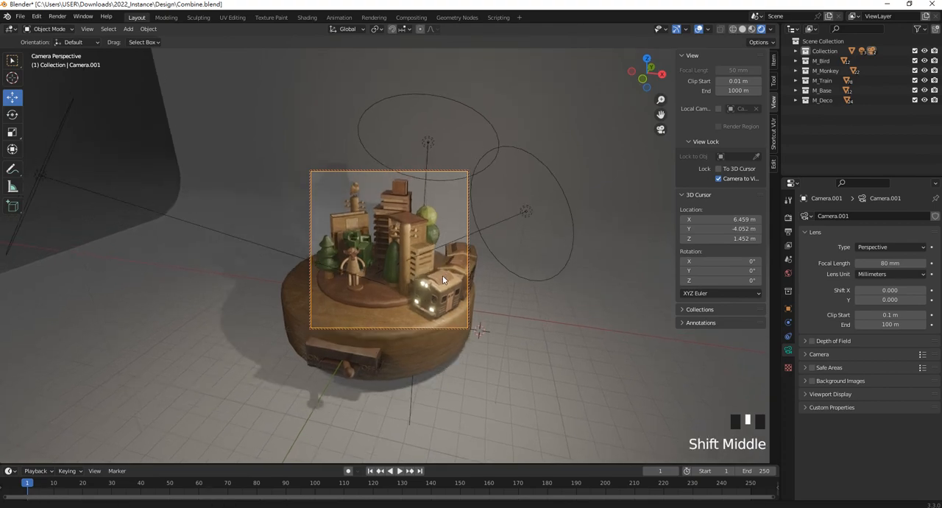
pyautogui.click(719, 178)
# - Check the duplicated camera's placement around the toy and the framing through it
pyautogui.moveTo(511, 246); pyautogui.dragTo(527, 237, button='middle')
pyautogui.scroll(-3, 410, 315)
pyautogui.scroll(4, 409, 309)
pyautogui.scroll(-6, 417, 294)
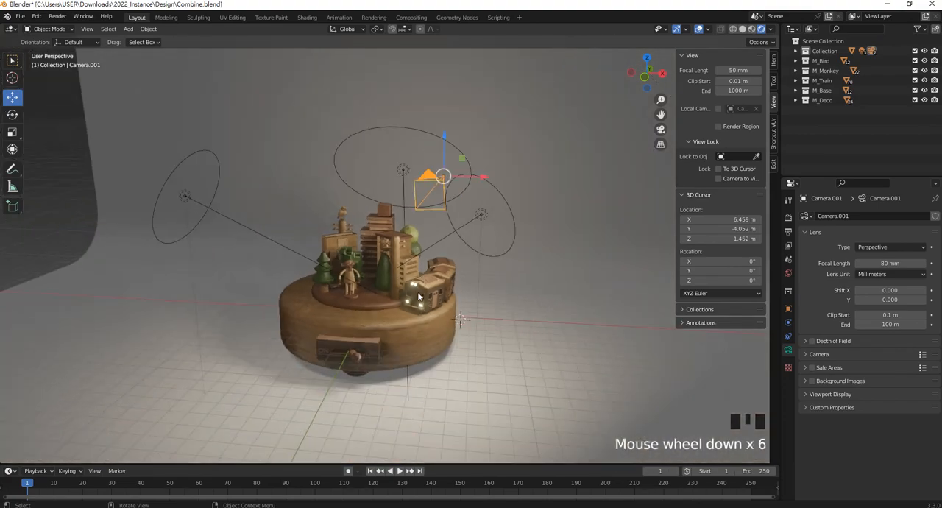
pyautogui.press('ctrl+KP_0')
pyautogui.moveTo(313, 297); pyautogui.dragTo(337, 272, button='middle')
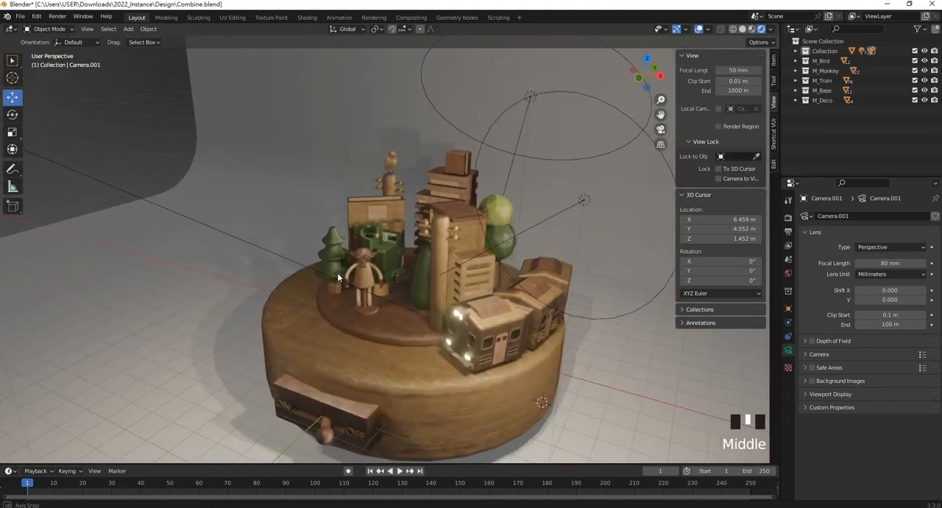
pyautogui.scroll(-6, 304, 258)
pyautogui.press('KP_0')
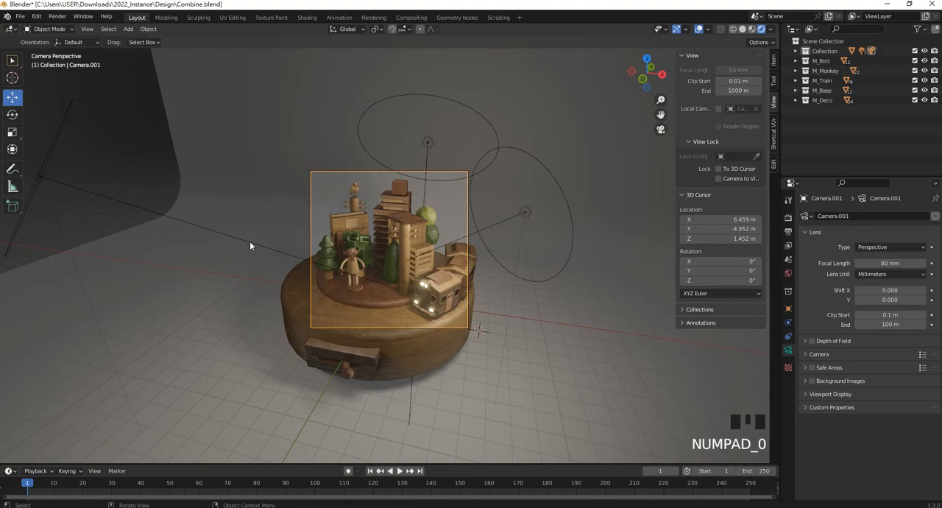
# - Make the original front camera active again, lock it to the view and shift its framing slightly
pyautogui.press('KP_0')
pyautogui.scroll(-1, 305, 252)
pyautogui.click(129, 291)
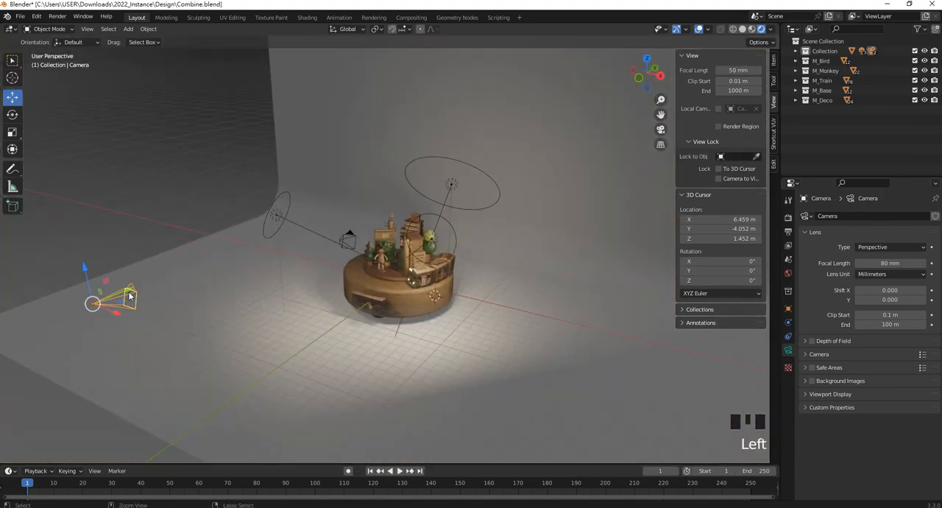
pyautogui.press('ctrl+KP_0')
pyautogui.scroll(5, 436, 232)
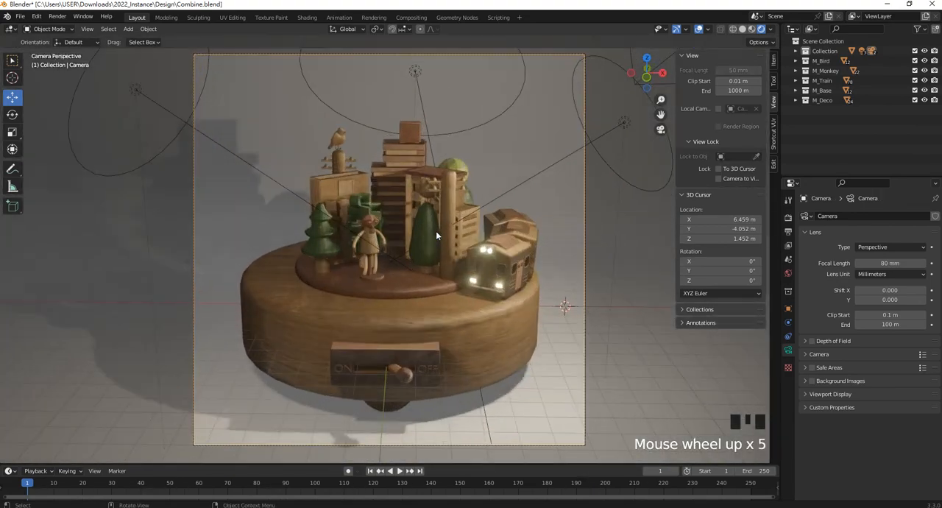
pyautogui.scroll(-1, 435, 231)
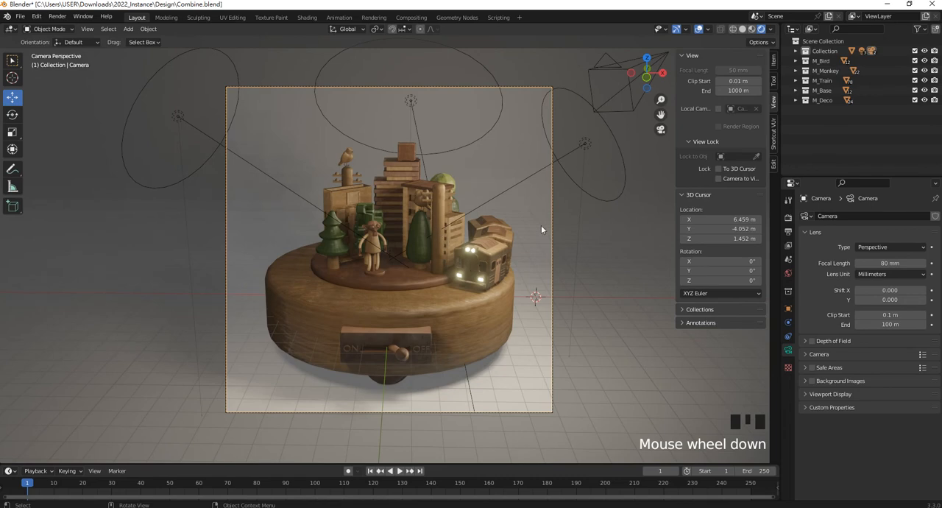
pyautogui.click(718, 178)
pyautogui.keyDown('shift'); pyautogui.moveTo(462, 276); pyautogui.dragTo(456, 274, button='middle'); pyautogui.keyUp('shift')
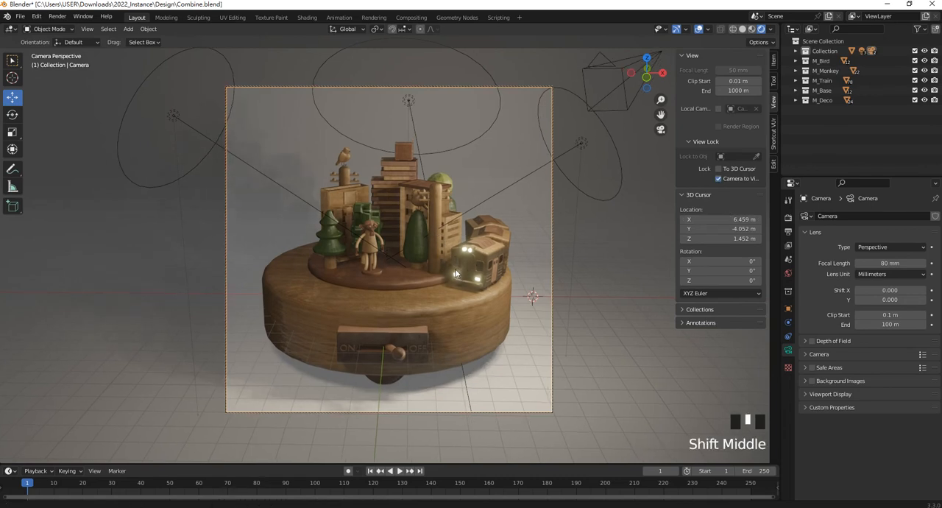
# - Enlarge the pine tree beside the monkey and move it to the base's left rim, and nudge the neighbouring block building left
pyautogui.click(355, 255)
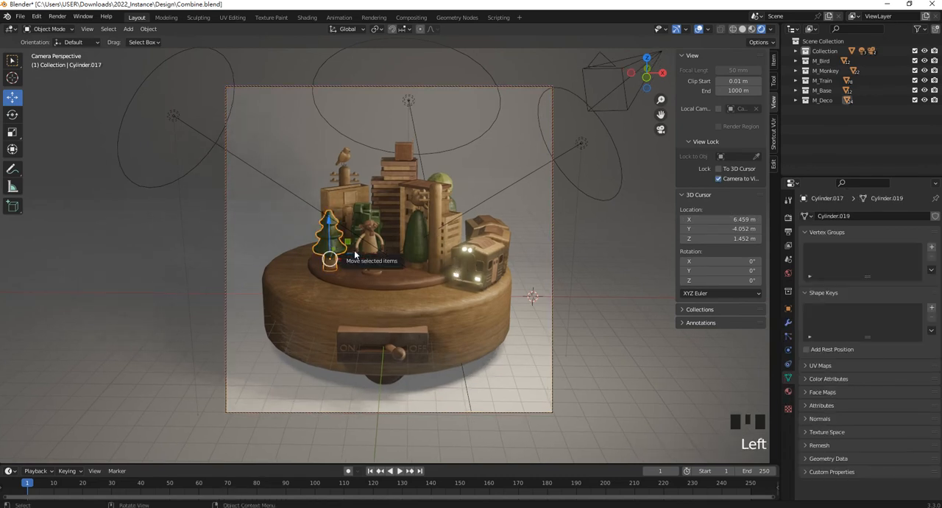
pyautogui.press('s')
pyautogui.click(364, 268)
pyautogui.moveTo(363, 260); pyautogui.dragTo(332, 259)
pyautogui.moveTo(298, 219); pyautogui.dragTo(299, 224)
pyautogui.moveTo(311, 255); pyautogui.dragTo(305, 260)
pyautogui.moveTo(306, 260); pyautogui.dragTo(316, 239, button='middle')
pyautogui.click(316, 238)
pyautogui.moveTo(367, 248); pyautogui.dragTo(362, 250)
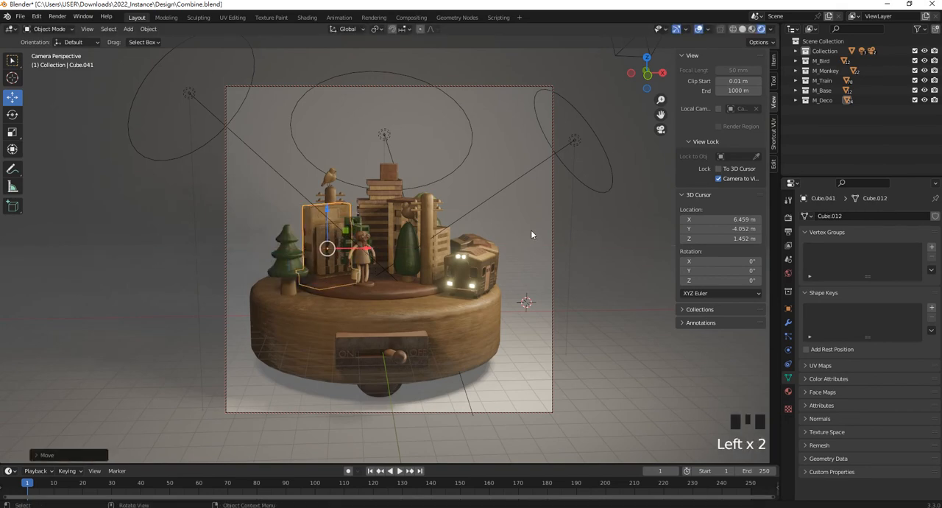
# - Reframe the front camera so the toy fills more of the square frame, and unlock the camera from the view
pyautogui.moveTo(531, 231); pyautogui.dragTo(529, 230, button='middle')
pyautogui.moveTo(469, 259)
pyautogui.keyDown('shift'); pyautogui.mouseDown(button='middle')
pyautogui.moveTo(481, 251)
pyautogui.moveTo(470, 249)
pyautogui.moveTo(478, 262)
pyautogui.mouseUp(button='middle'); pyautogui.keyUp('shift')
pyautogui.scroll(1, 481, 254)
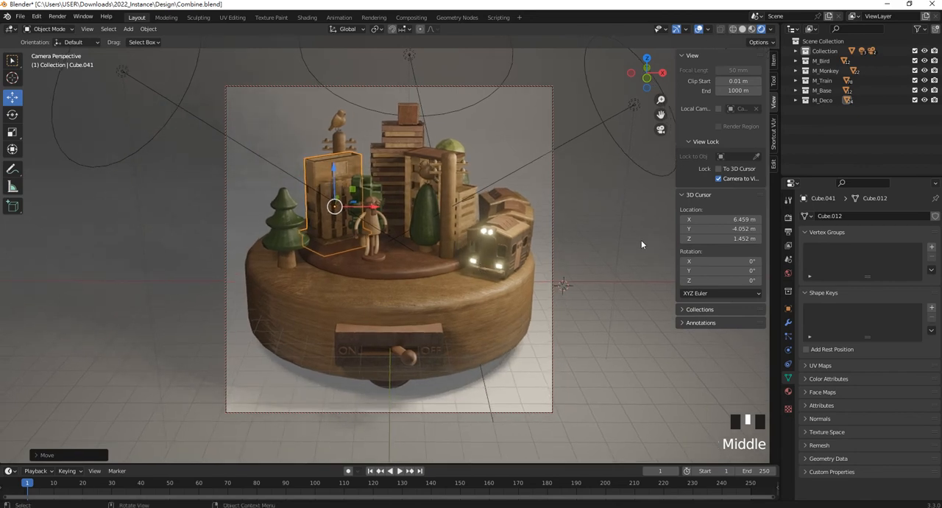
pyautogui.click(719, 179)
# - Examine the backdrop, lights and cameras around the toy from outside the camera view
pyautogui.click(587, 274)
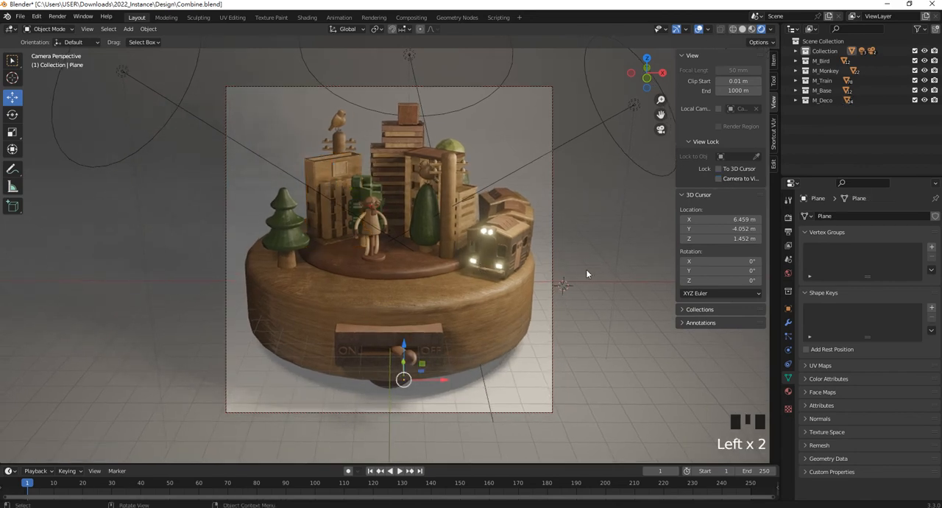
pyautogui.moveTo(506, 300); pyautogui.dragTo(592, 298, button='middle')
pyautogui.scroll(-3, 472, 298)
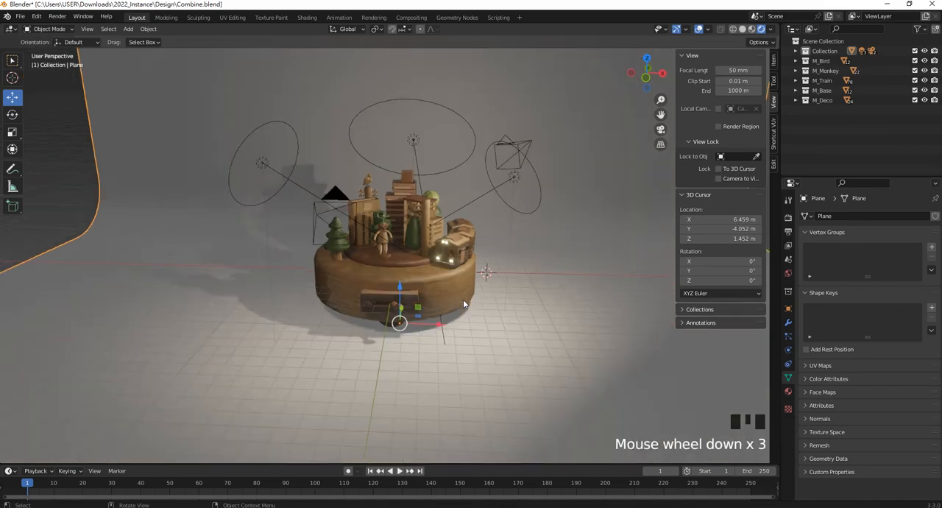
pyautogui.scroll(-2, 390, 303)
pyautogui.click(391, 307)
pyautogui.scroll(-2, 420, 286)
pyautogui.scroll(1, 437, 298)
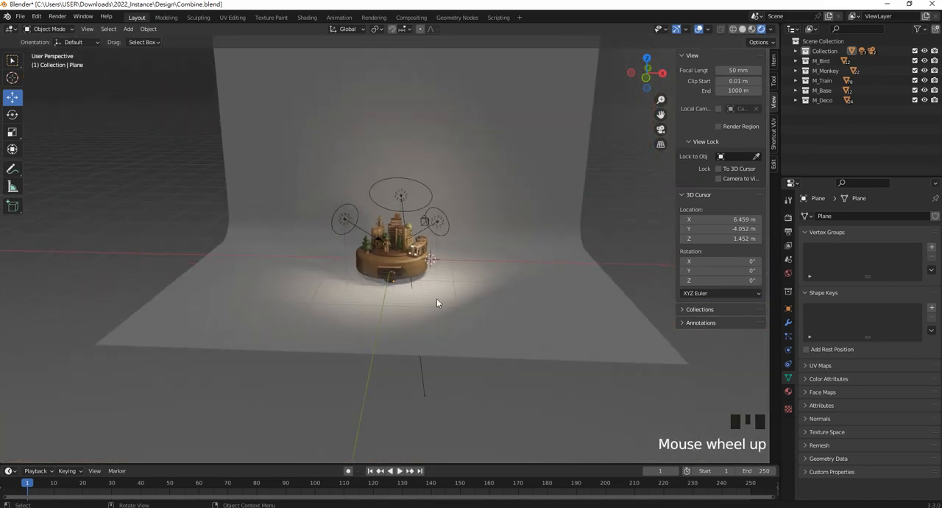
pyautogui.moveTo(436, 299); pyautogui.dragTo(364, 294, button='middle')
# - Select the front camera and check the toy's framing through it
pyautogui.click(258, 213)
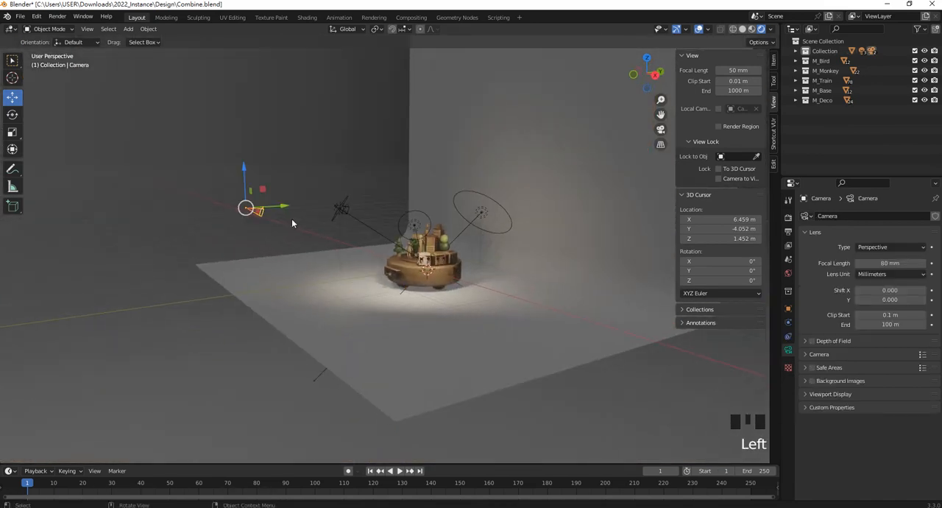
pyautogui.press('KP_0')
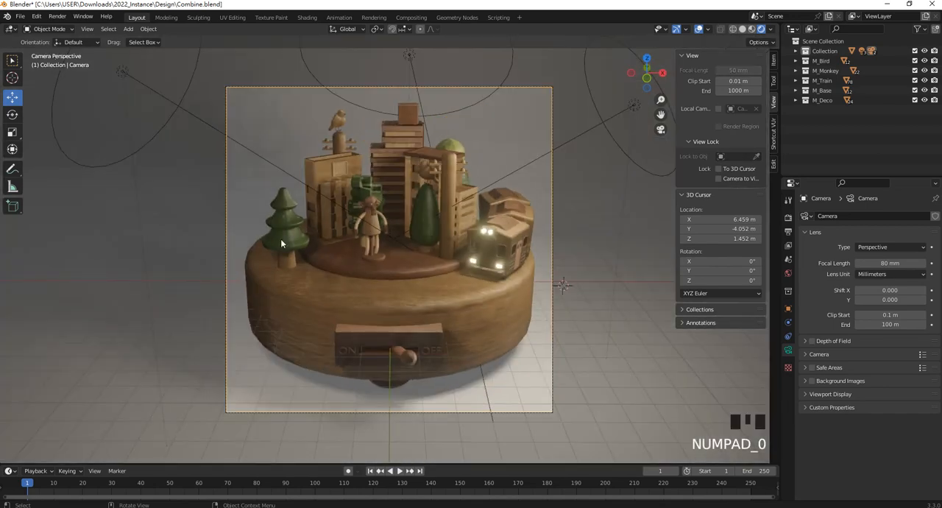
pyautogui.scroll(-2, 399, 228)
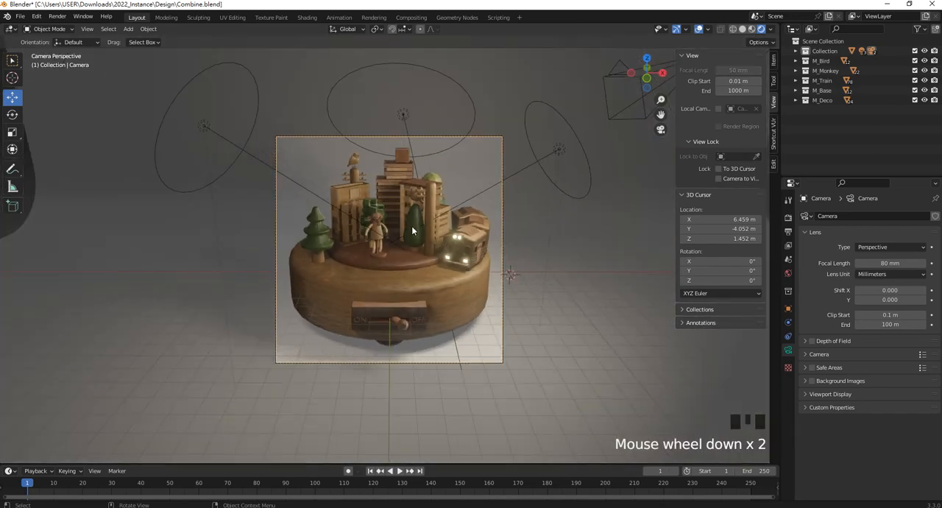
pyautogui.scroll(1, 411, 229)
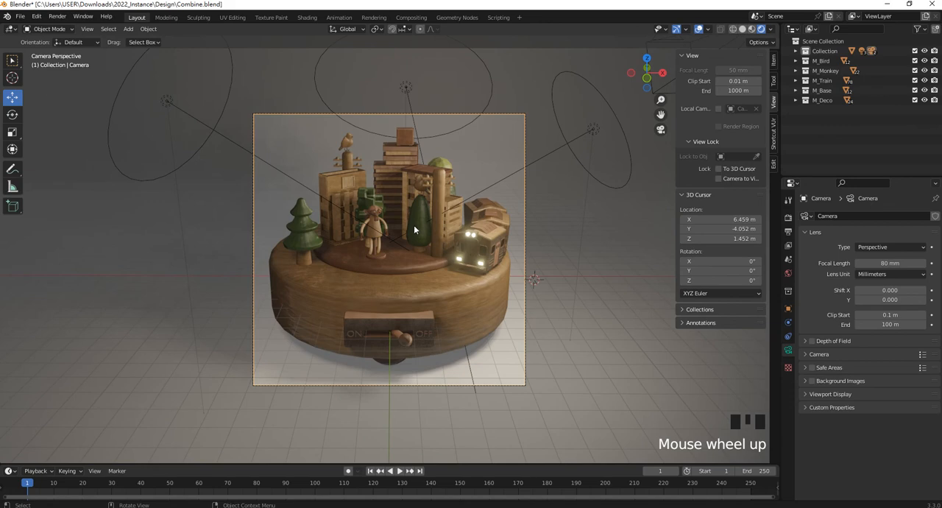
pyautogui.keyDown('shift'); pyautogui.moveTo(412, 230); pyautogui.dragTo(417, 244, button='middle'); pyautogui.keyUp('shift')
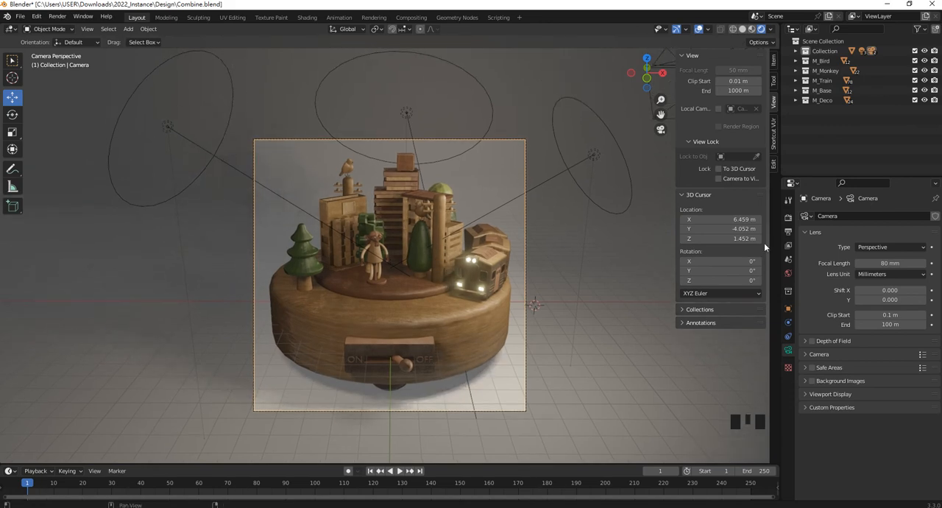
# - Open the scene's output properties and review the resolution, frame range and file format settings
pyautogui.click(61, 21)
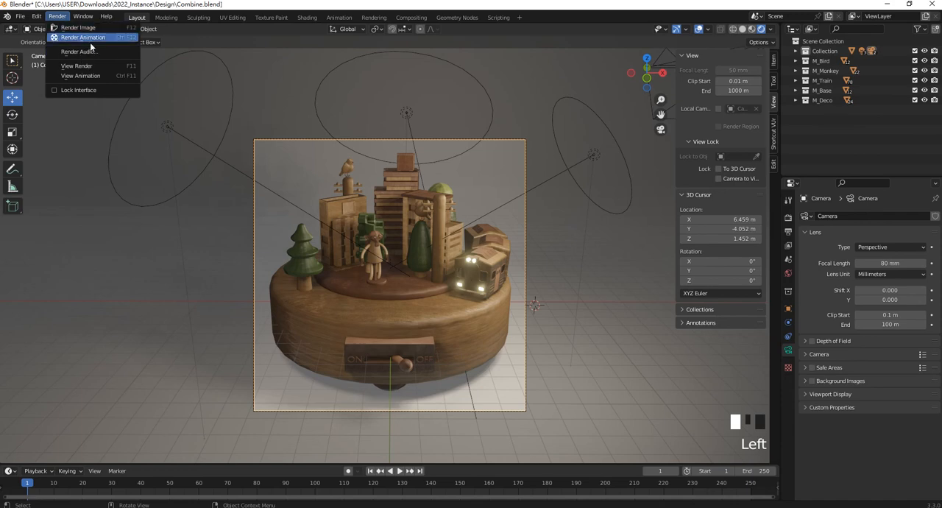
pyautogui.click(790, 231)
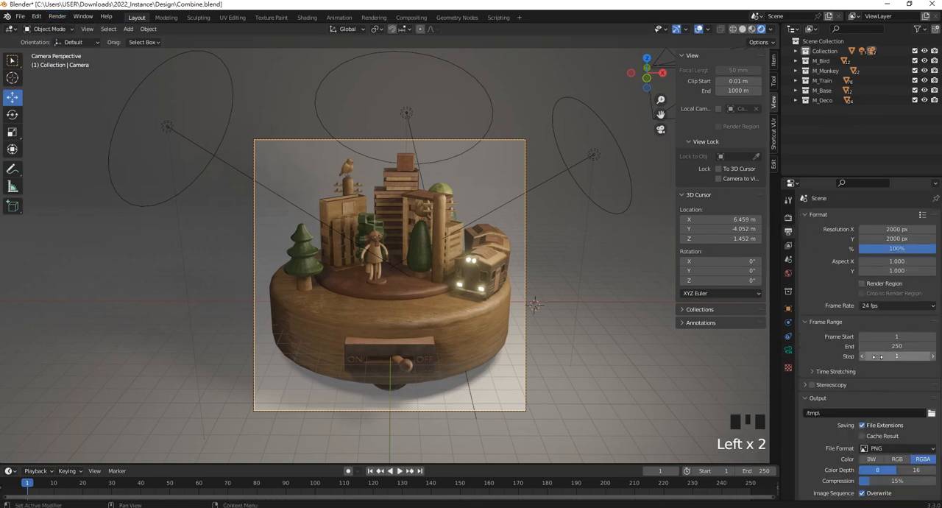
pyautogui.scroll(-2, 877, 338)
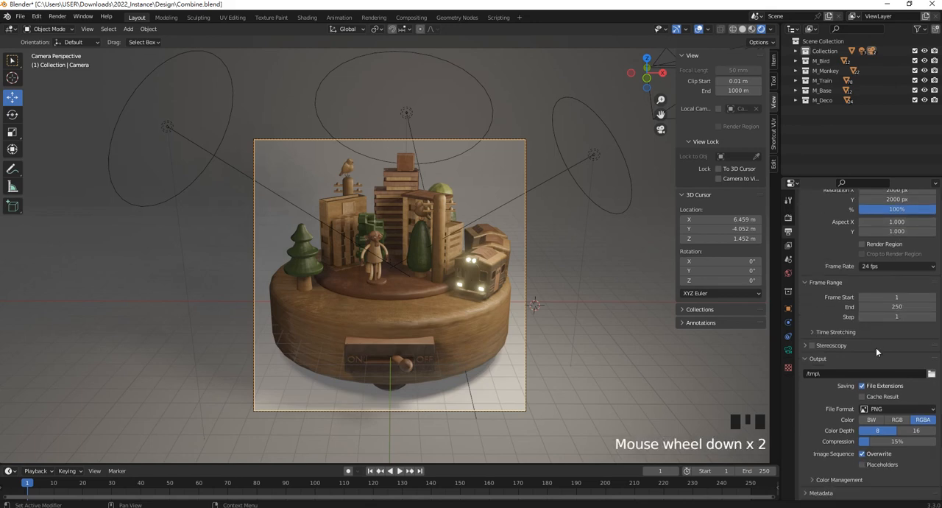
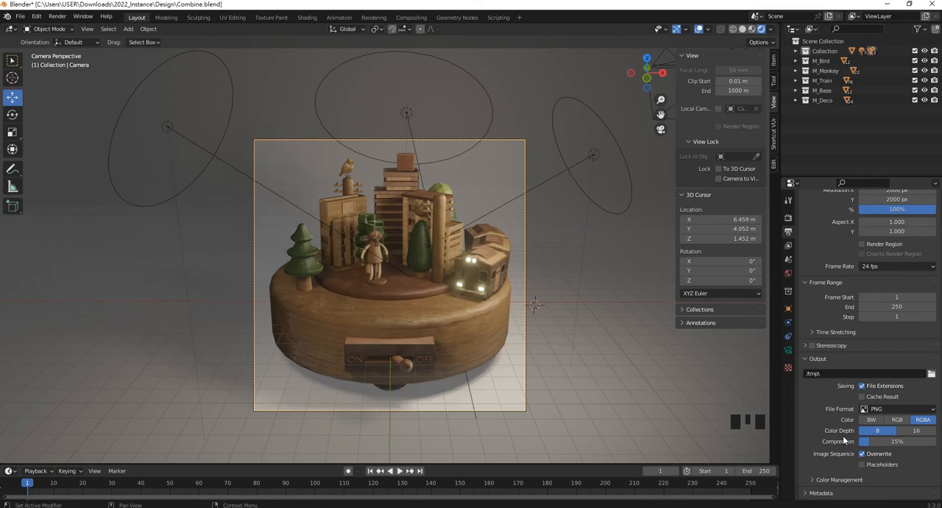
# - Check the image and movie file formats available for the render output
pyautogui.click(897, 410)
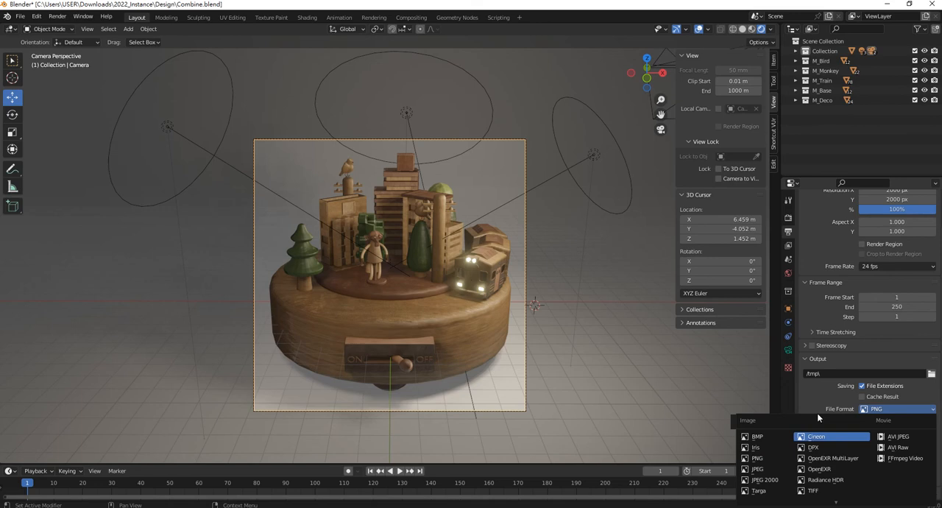
pyautogui.scroll(-4, 896, 419)
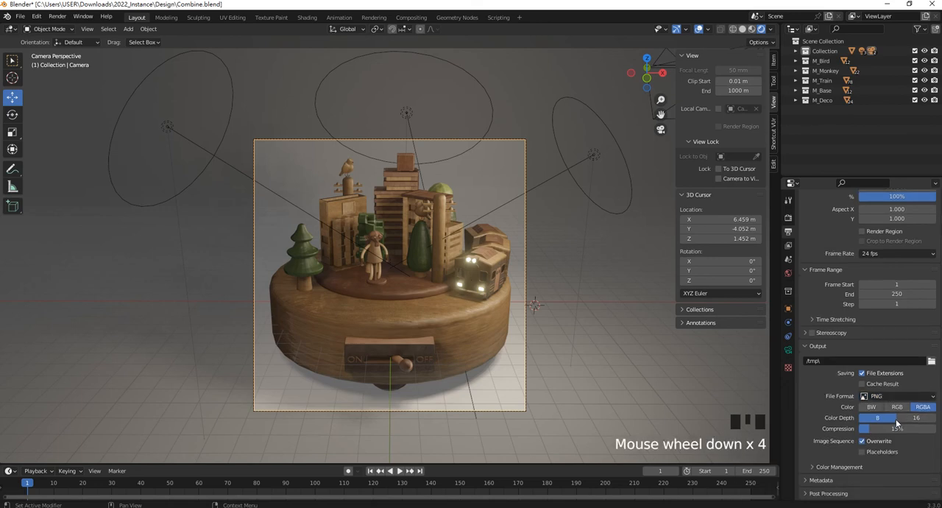
pyautogui.scroll(4, 884, 328)
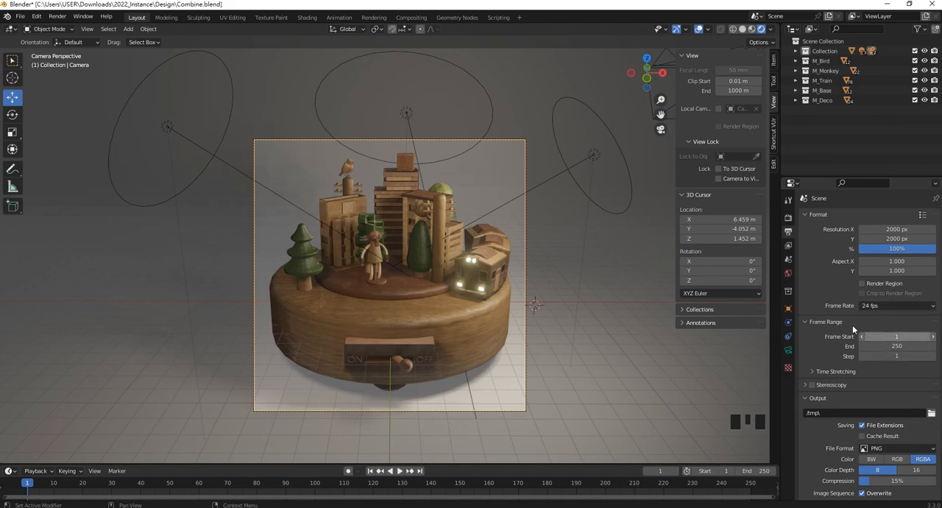
# - Set the shadow cascade size to 2048 px in the scene's Eevee render settings
pyautogui.click(788, 217)
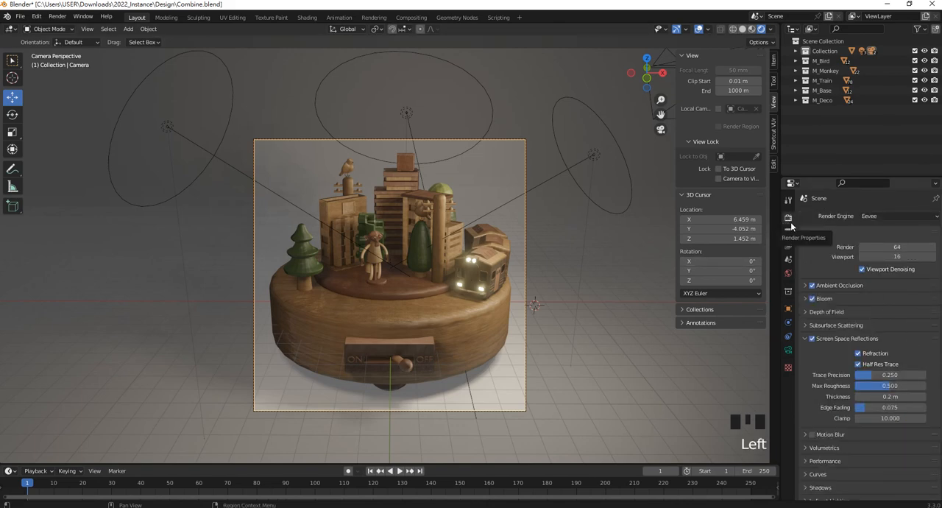
pyautogui.scroll(-7, 862, 351)
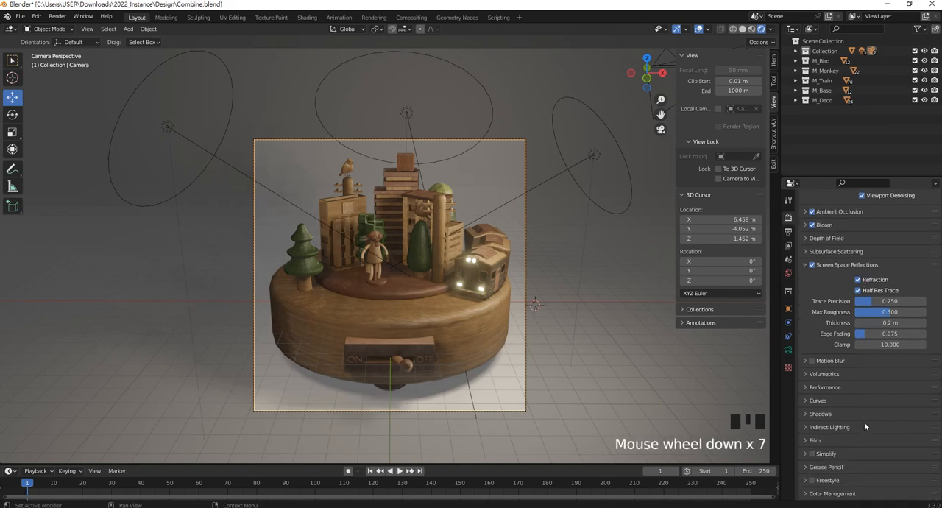
pyautogui.click(857, 414)
pyautogui.click(889, 429)
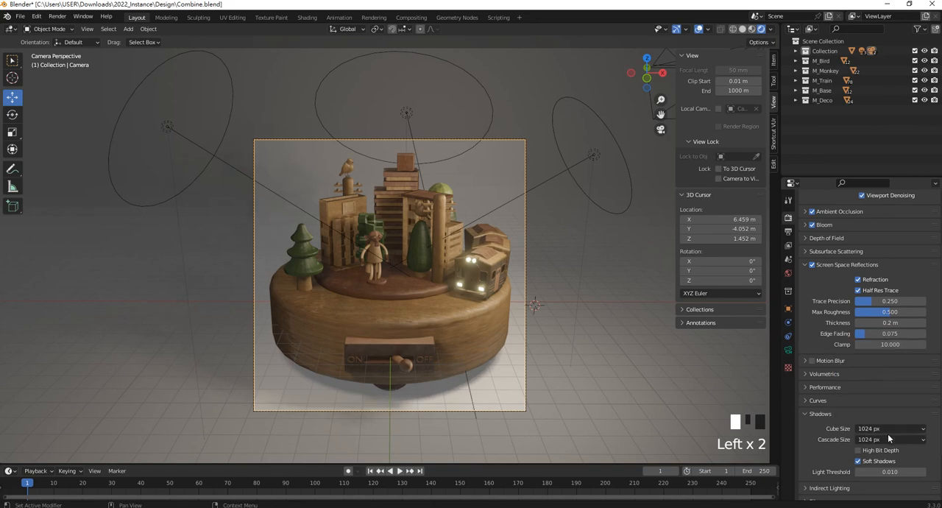
pyautogui.click(888, 439)
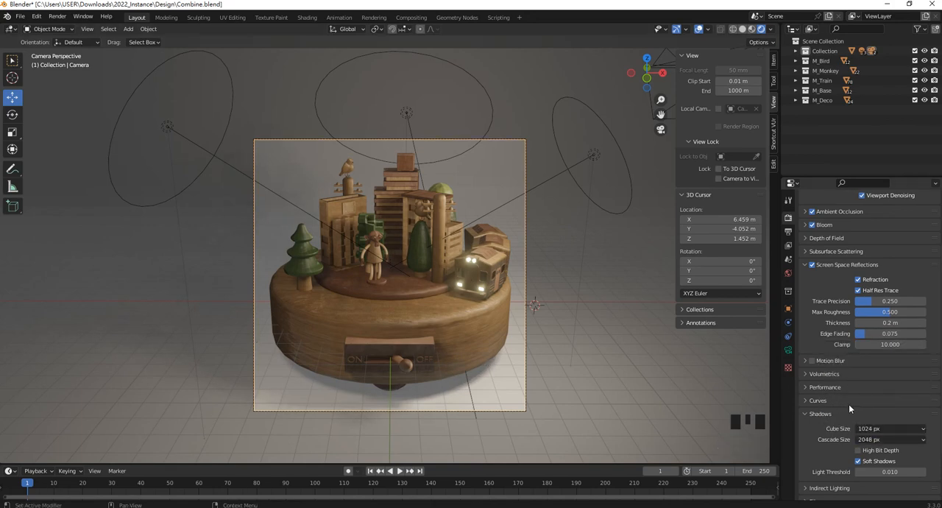
pyautogui.scroll(-7, 848, 404)
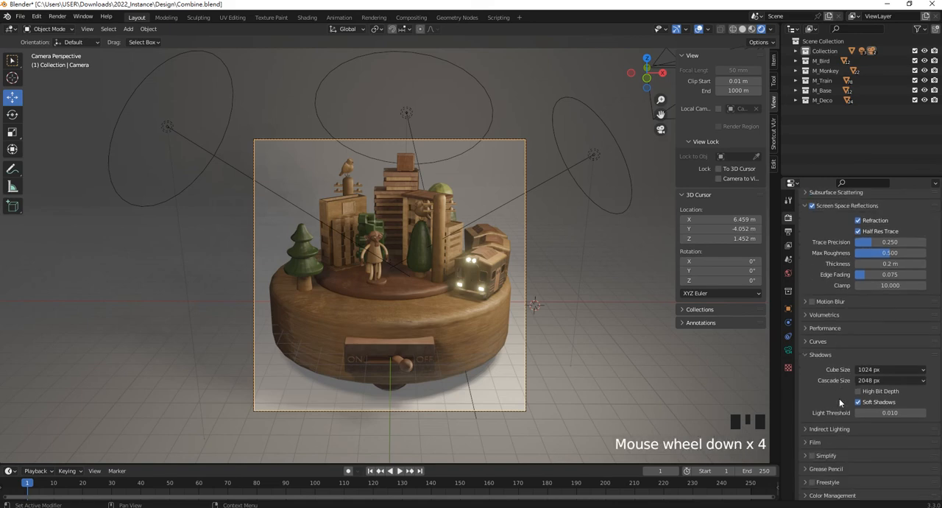
pyautogui.scroll(2, 872, 410)
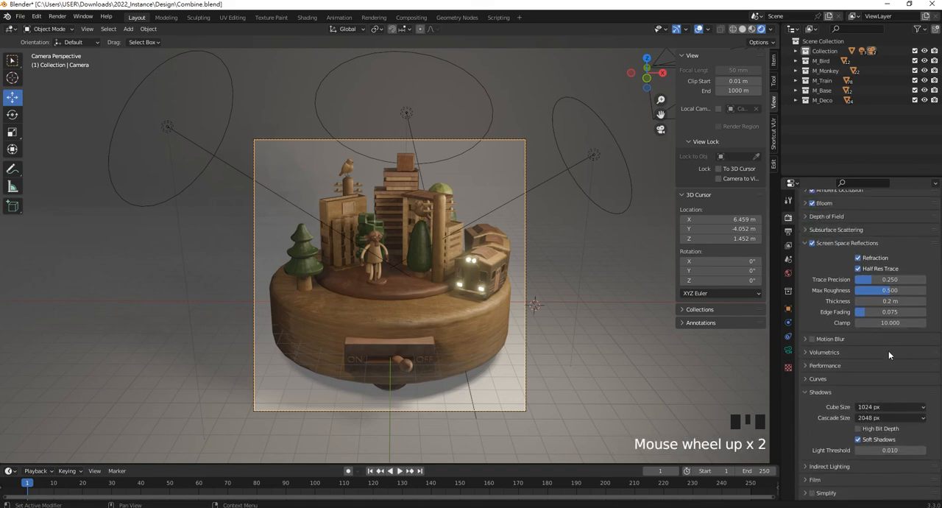
pyautogui.scroll(4, 861, 372)
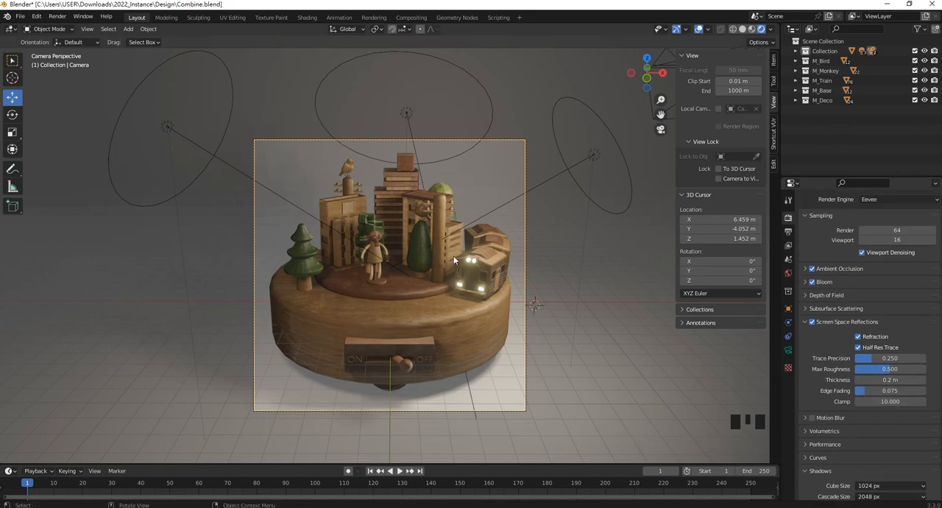
# - Set the render output path to the 2022_Instance folder in Downloads
pyautogui.click(57, 16)
pyautogui.click(789, 232)
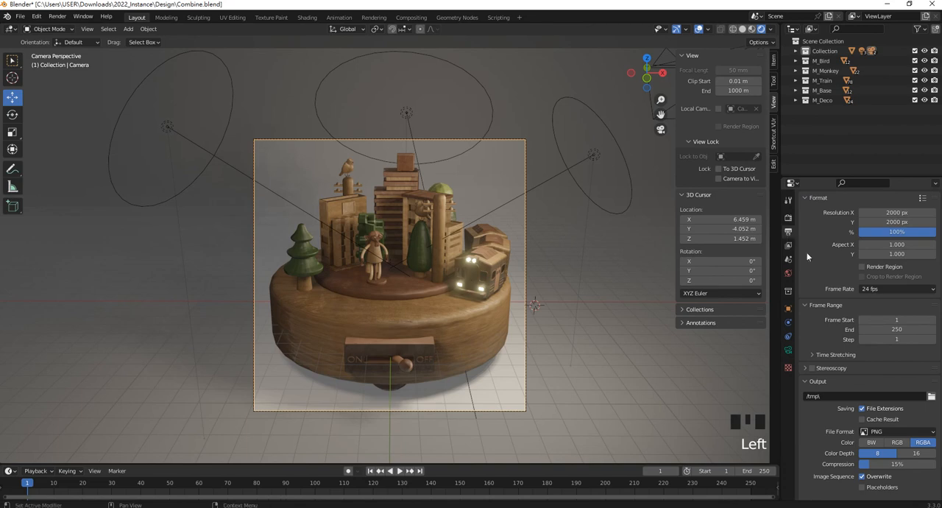
pyautogui.click(927, 399)
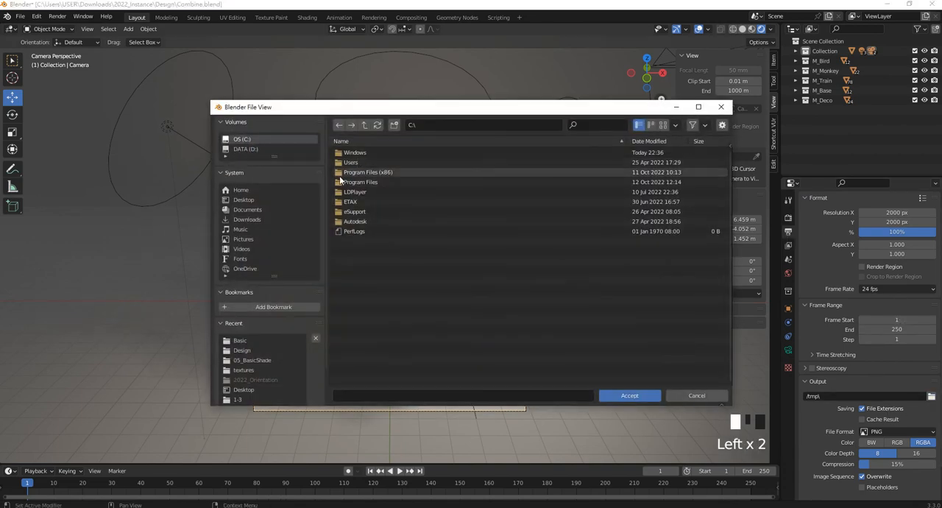
pyautogui.click(249, 220)
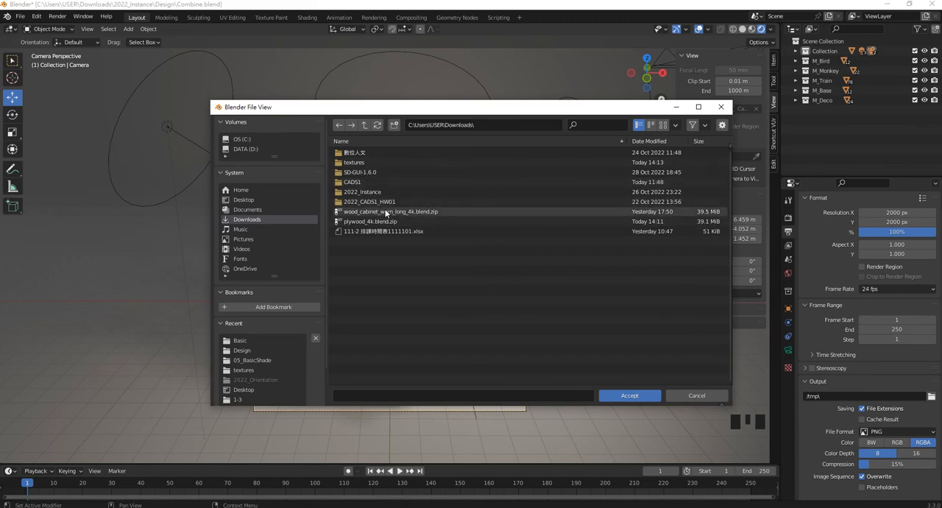
pyautogui.doubleClick(368, 192)
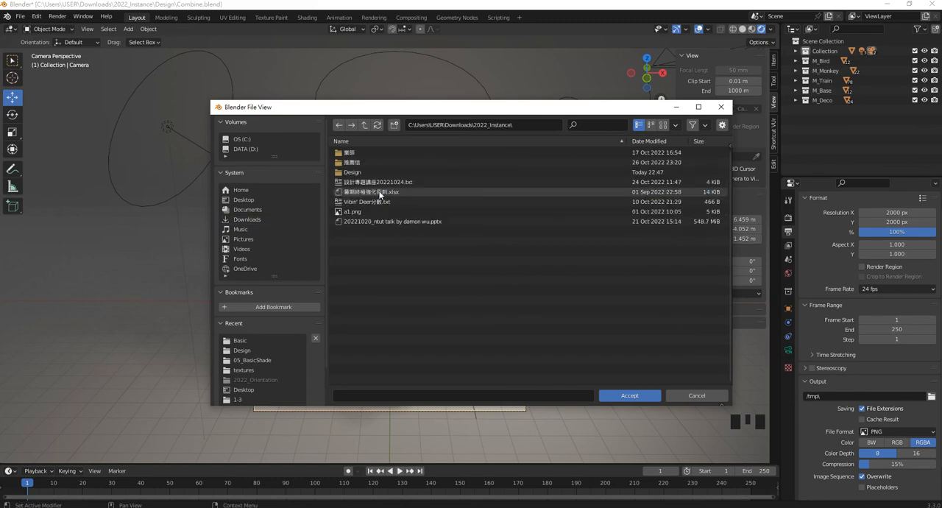
pyautogui.click(646, 394)
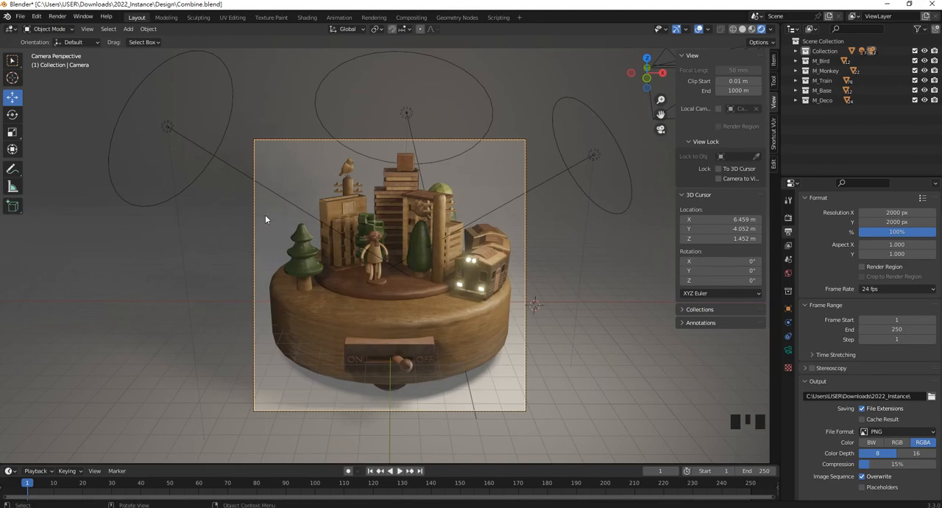
# - Render the front camera's view as a still image and inspect the whole picture
pyautogui.press('F12')
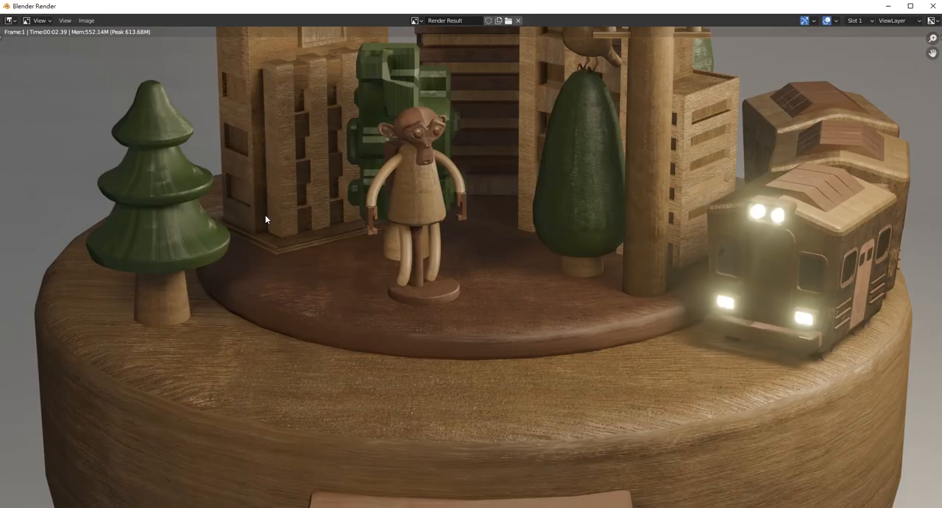
pyautogui.scroll(-7, 265, 215)
pyautogui.scroll(1, 530, 254)
pyautogui.scroll(-1, 606, 264)
pyautogui.scroll(3, 607, 269)
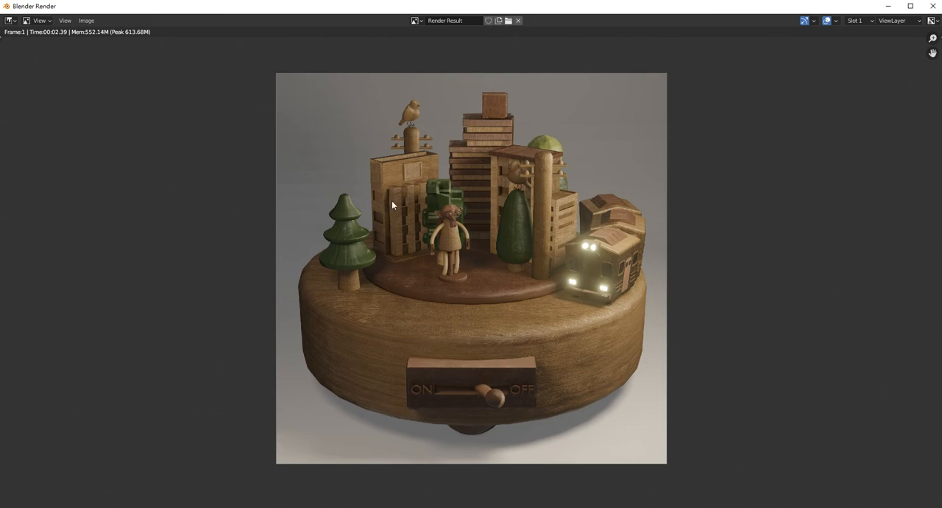
# - Save the rendered image as P1.png in the Downloads\2022_Instance folder
pyautogui.click(86, 20)
pyautogui.click(124, 79)
pyautogui.click(86, 20)
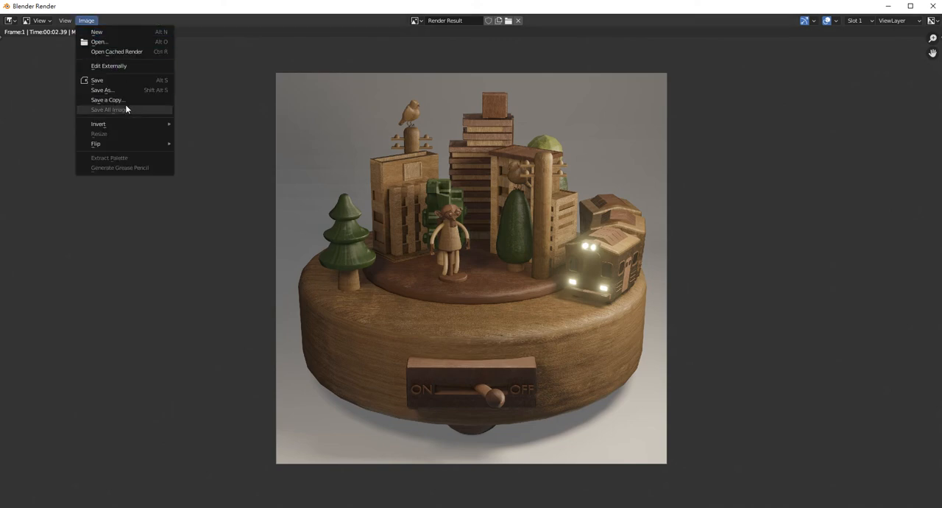
pyautogui.click(118, 81)
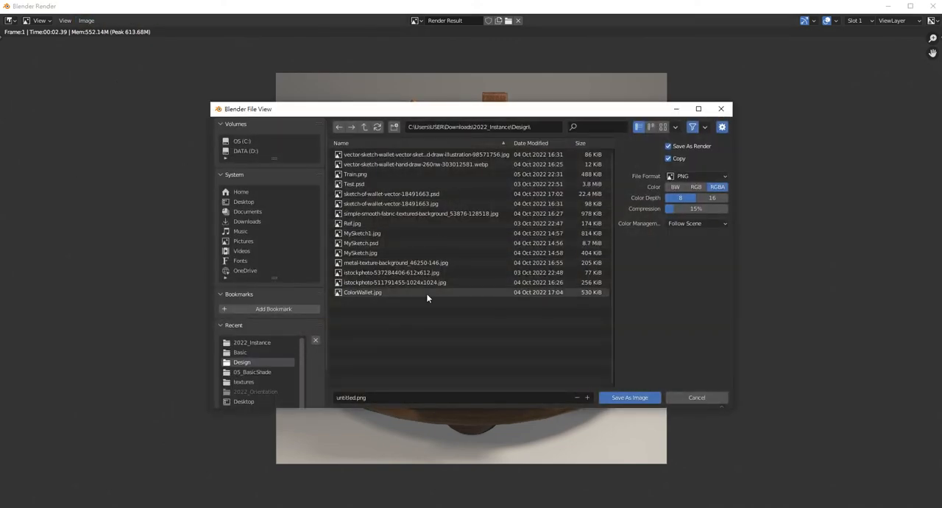
pyautogui.click(365, 128)
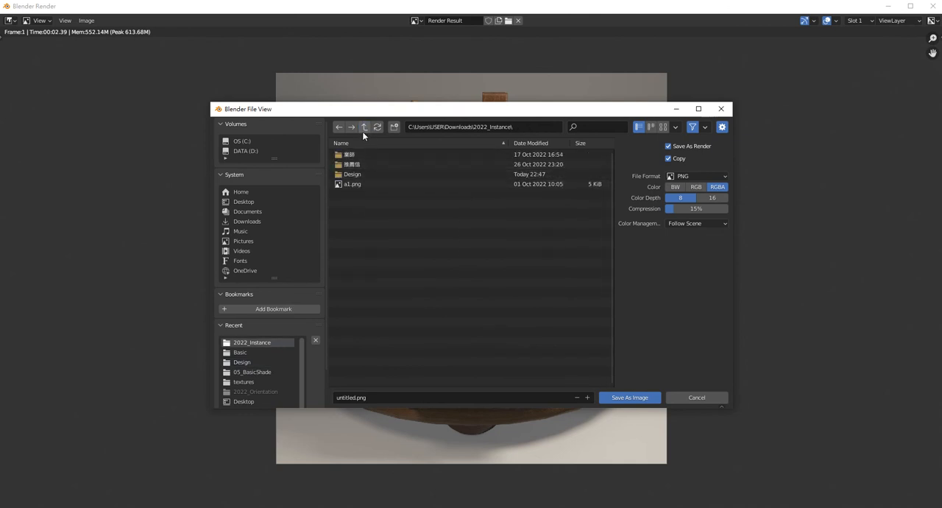
pyautogui.click(365, 127)
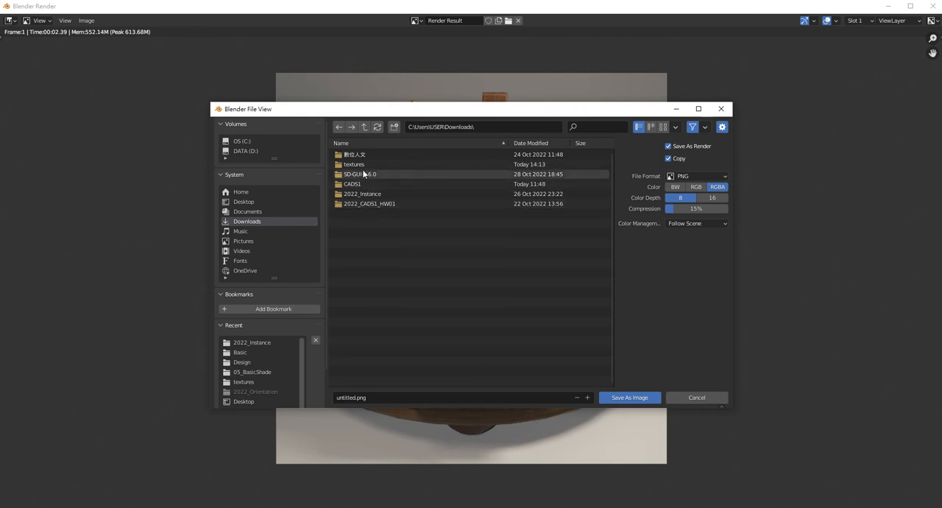
pyautogui.doubleClick(365, 193)
pyautogui.click(405, 396)
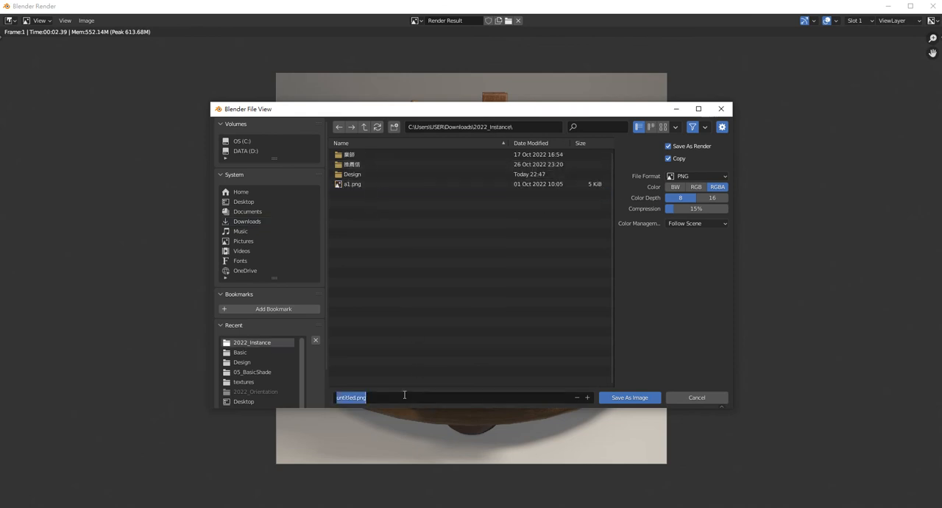
pyautogui.press('BackSpace')
pyautogui.write('P1.png')
pyautogui.click(630, 397)
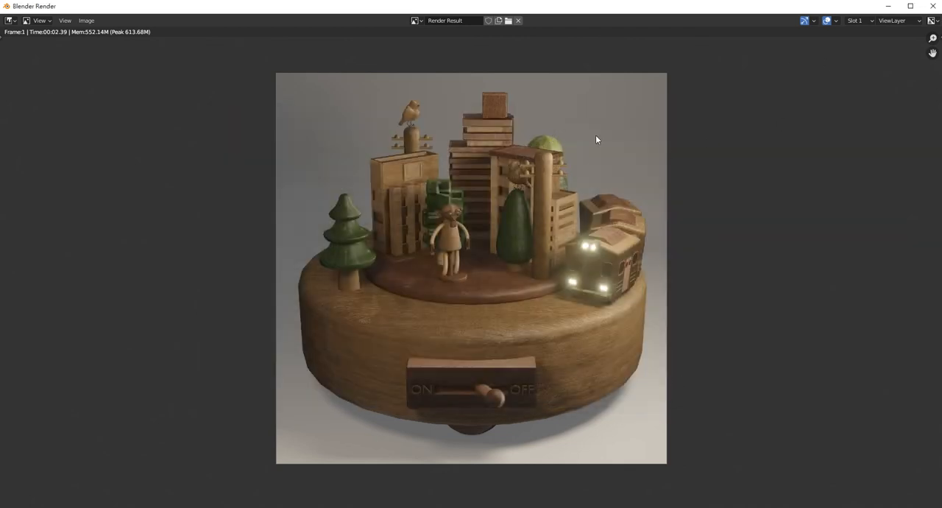
# - Check the 2022_Instance folder for the saved P1.png without saving again, and close the render window
pyautogui.click(86, 20)
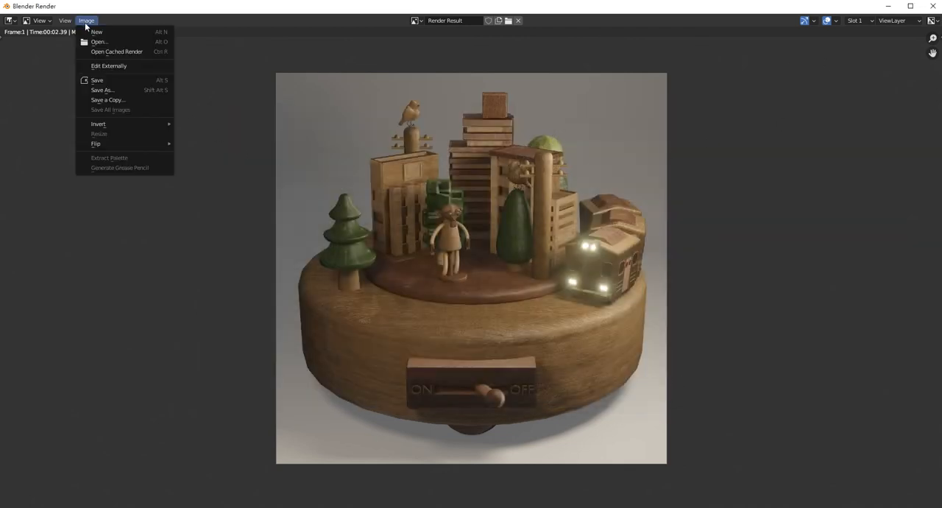
pyautogui.click(138, 79)
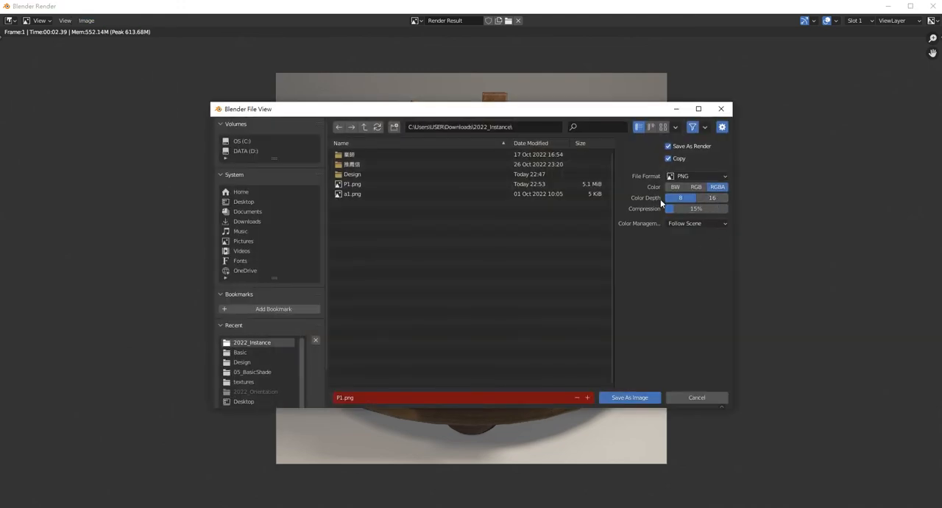
pyautogui.click(697, 397)
pyautogui.click(933, 6)
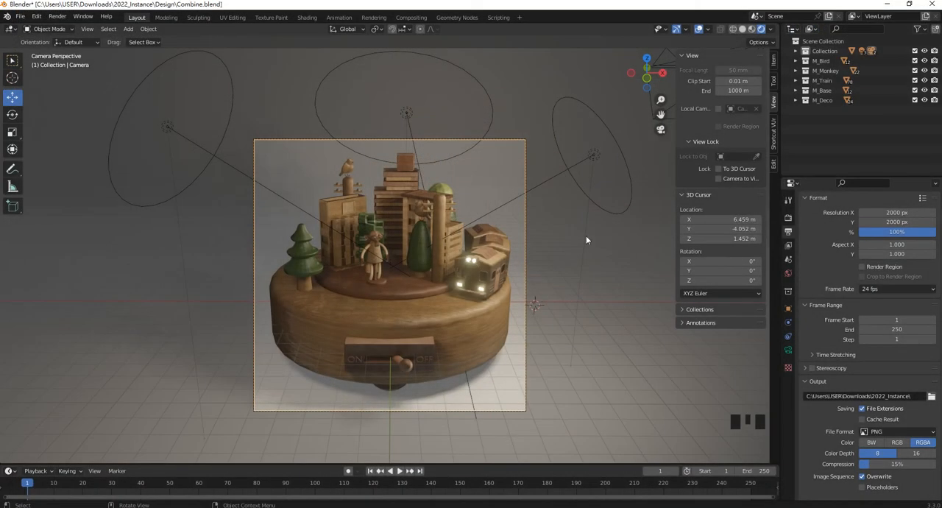
# - Select the second camera, Camera.001, and make it the active camera view
pyautogui.scroll(-5, 586, 240)
pyautogui.moveTo(501, 276); pyautogui.dragTo(442, 247, button='middle')
pyautogui.scroll(-4, 492, 274)
pyautogui.click(406, 224)
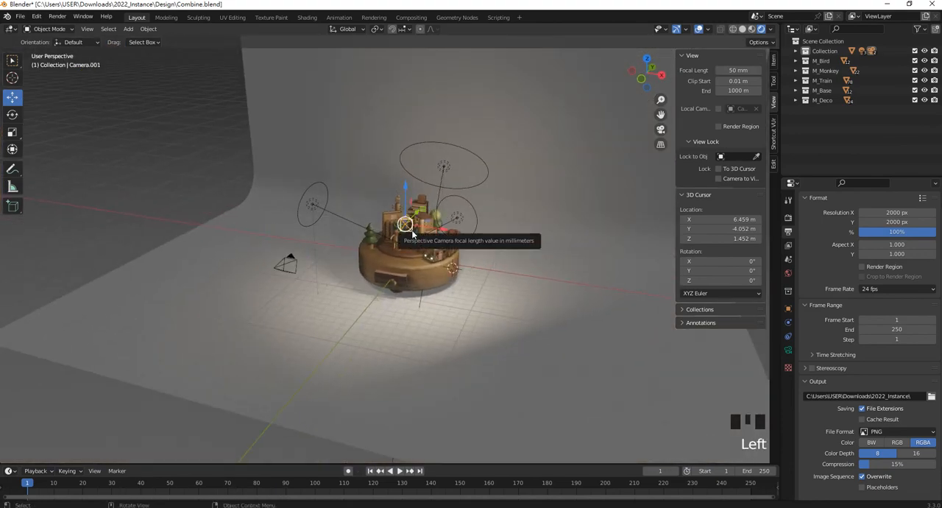
pyautogui.press('ctrl+KP_0')
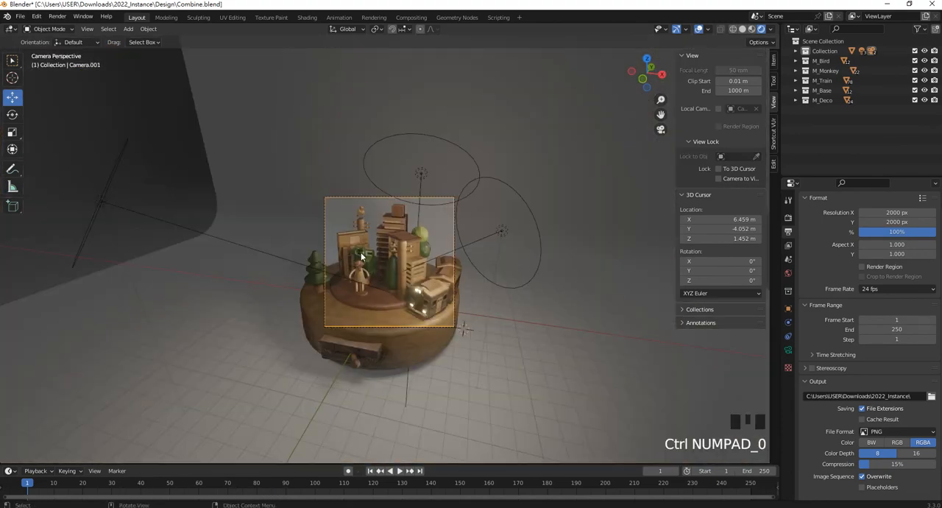
# - Lock Camera.001 to the view, orbit it to reframe the city and train from a more frontal angle, and unlock it
pyautogui.scroll(3, 404, 296)
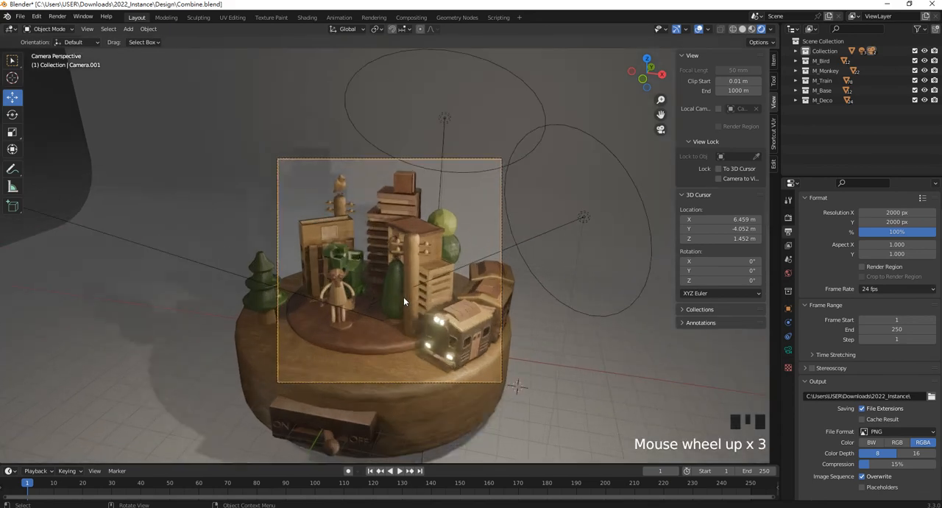
pyautogui.click(720, 178)
pyautogui.keyDown('shift'); pyautogui.moveTo(399, 280); pyautogui.dragTo(457, 265, button='middle'); pyautogui.keyUp('shift')
pyautogui.scroll(2, 447, 264)
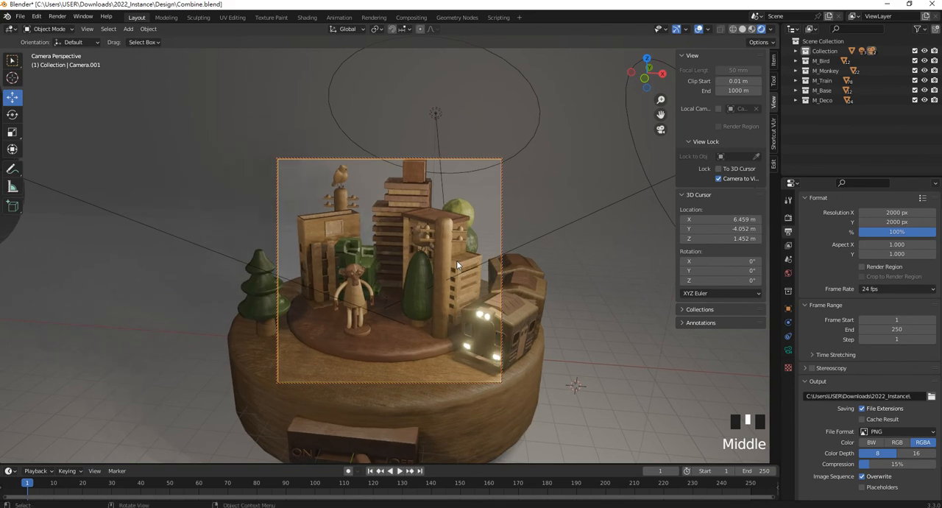
pyautogui.scroll(-1, 457, 265)
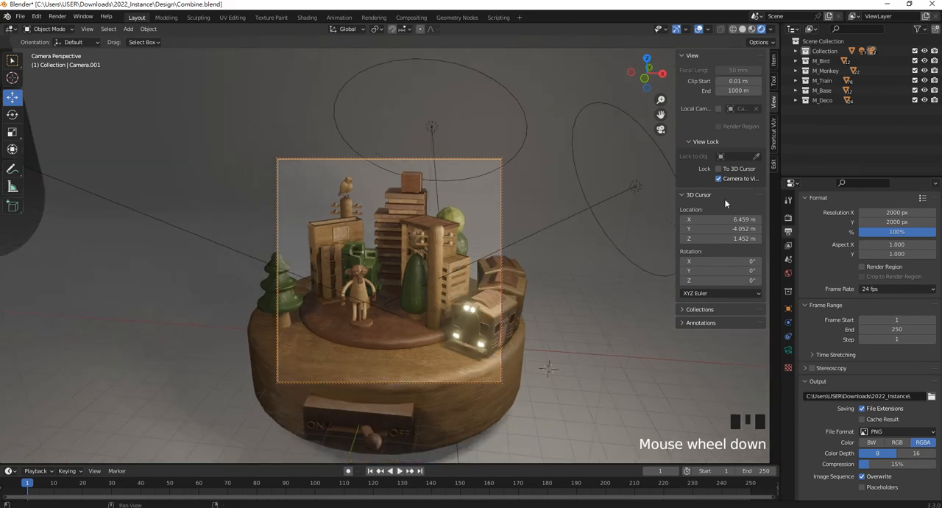
pyautogui.click(720, 179)
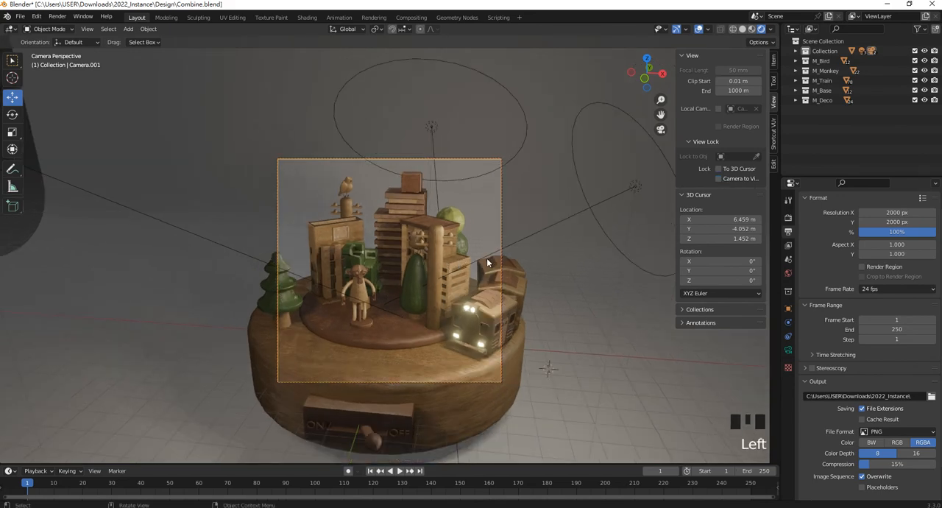
# - Save Combine.blend and render the view from Camera.001 as a still image
pyautogui.hotkey('ctrl', 's')
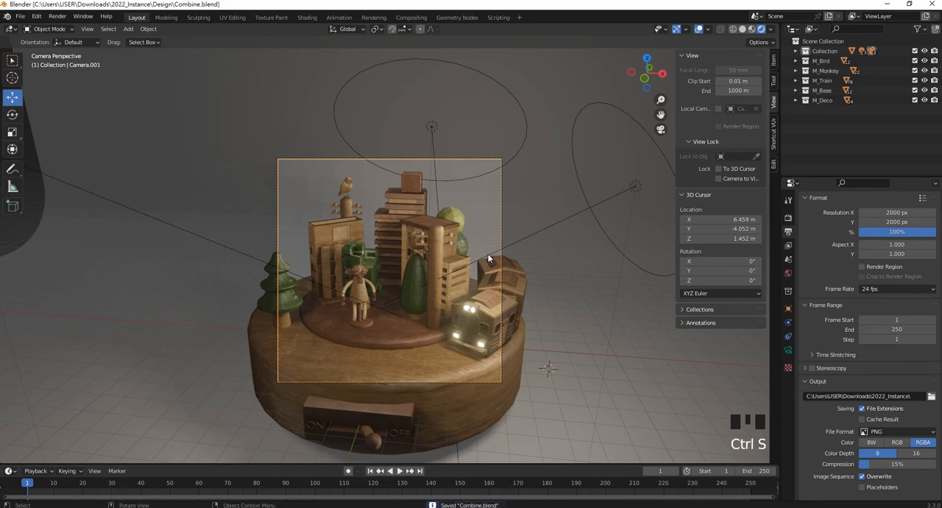
pyautogui.press('F12')
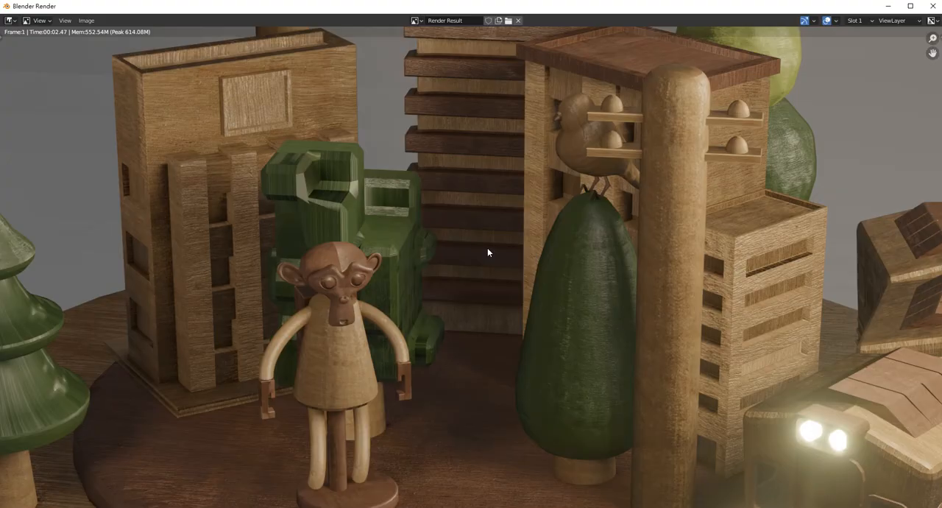
# - Fit the whole finished render in view to check its framing, and close the render window
pyautogui.press('Home')
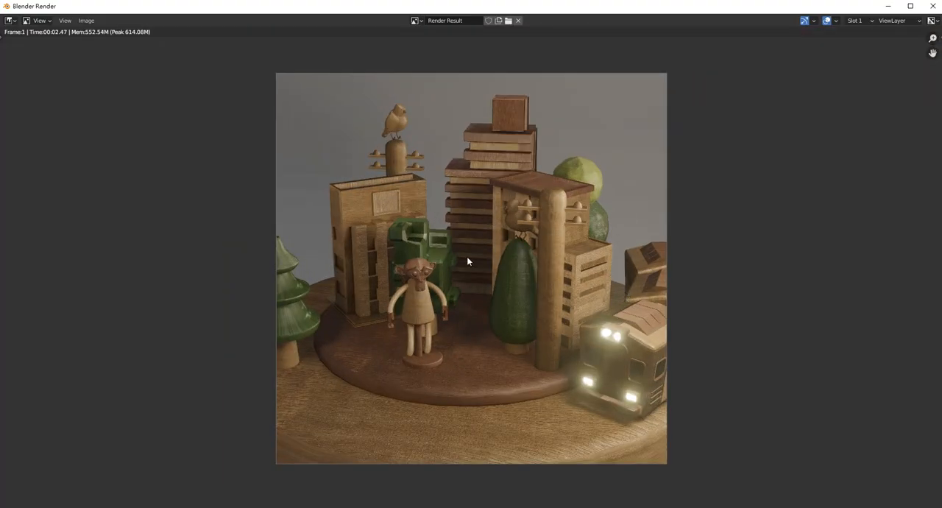
pyautogui.click(933, 6)
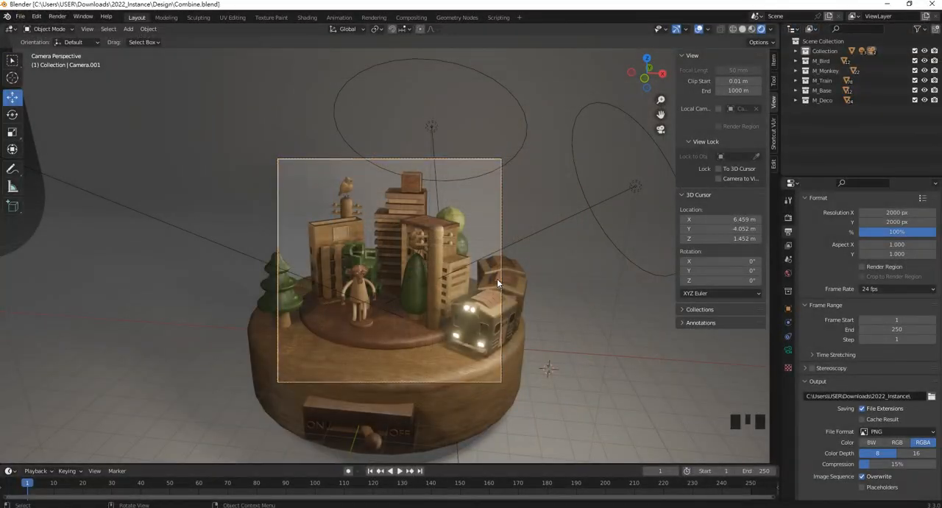
# - Lock Camera.001 to the view and reframe the toy city from a lower angle with the whole pine tree in frame
pyautogui.click(719, 179)
pyautogui.moveTo(351, 234); pyautogui.dragTo(425, 277, button='middle')
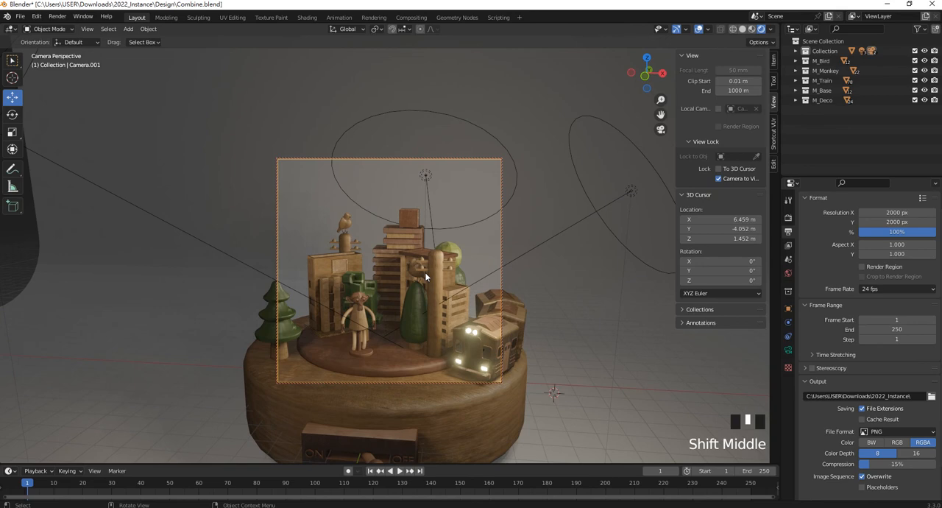
pyautogui.click(287, 335)
pyautogui.moveTo(307, 348); pyautogui.dragTo(341, 360)
pyautogui.click(549, 308)
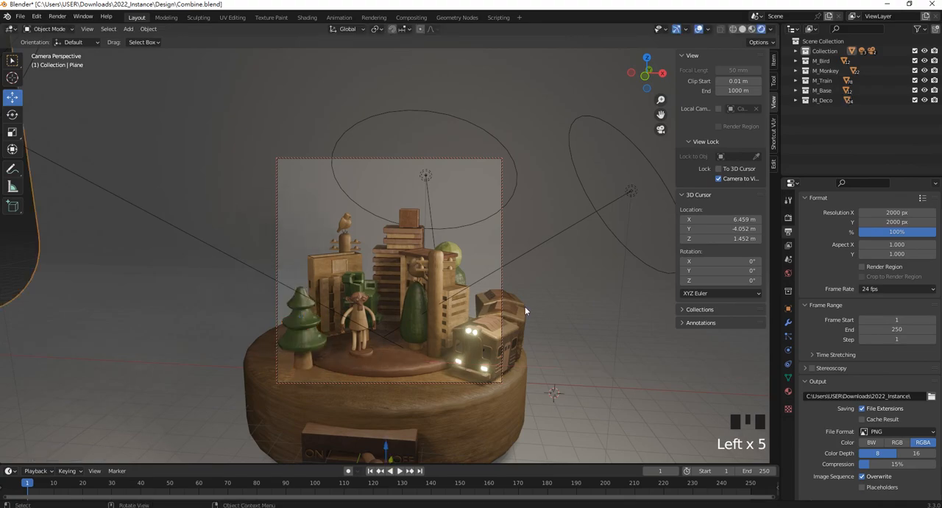
# - Render the reframed Camera.001 view as a still image and check the whole picture
pyautogui.press('F12')
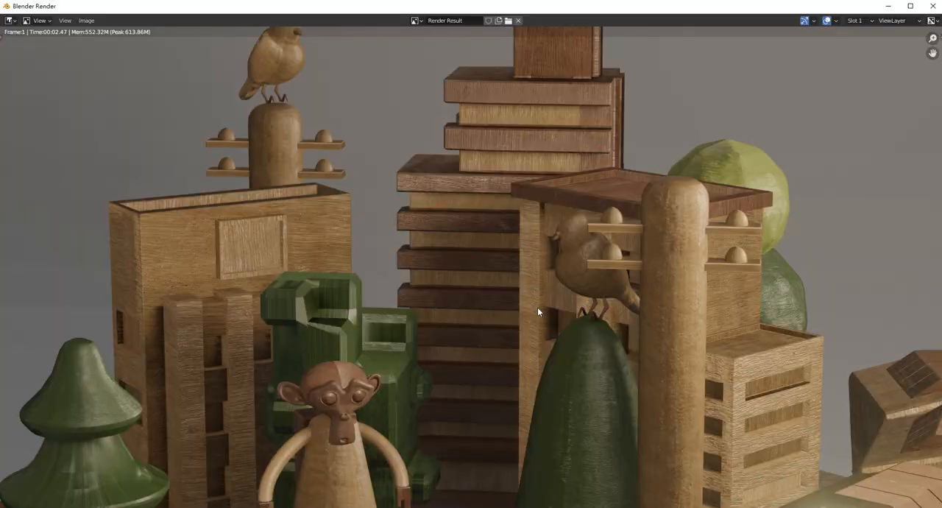
pyautogui.scroll(2, 447, 254)
pyautogui.scroll(-4, 448, 253)
pyautogui.scroll(-5, 447, 256)
pyautogui.scroll(3, 446, 257)
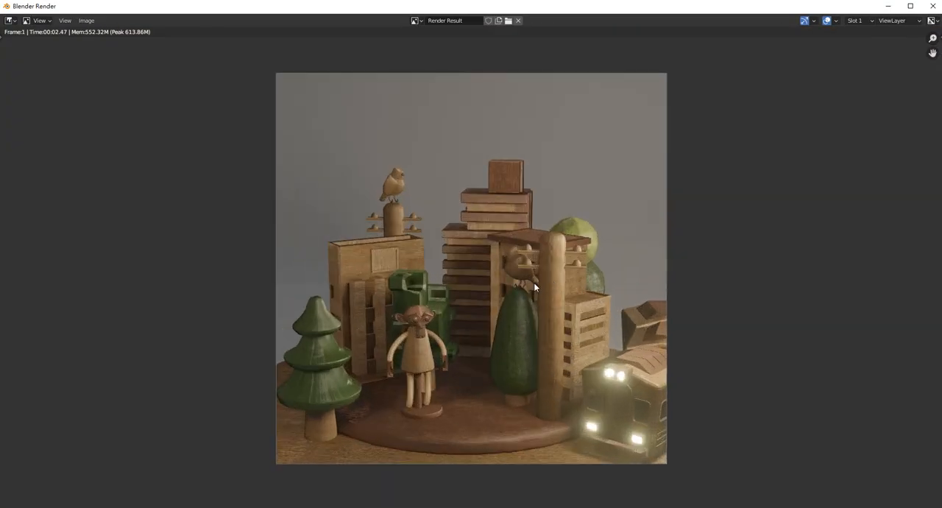
# - Save the render as a PNG in the 2022_Instance folder with the number 2 in its file name, and close the render window
pyautogui.click(90, 21)
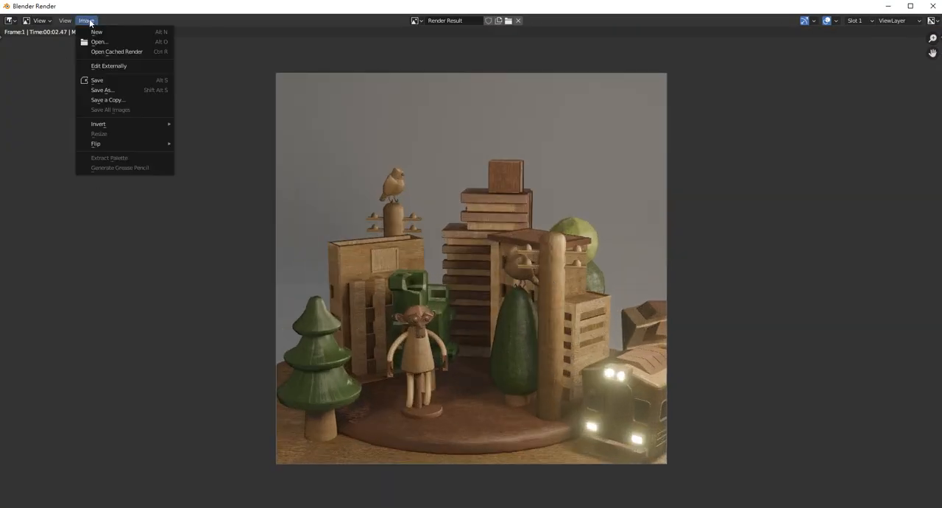
pyautogui.click(122, 81)
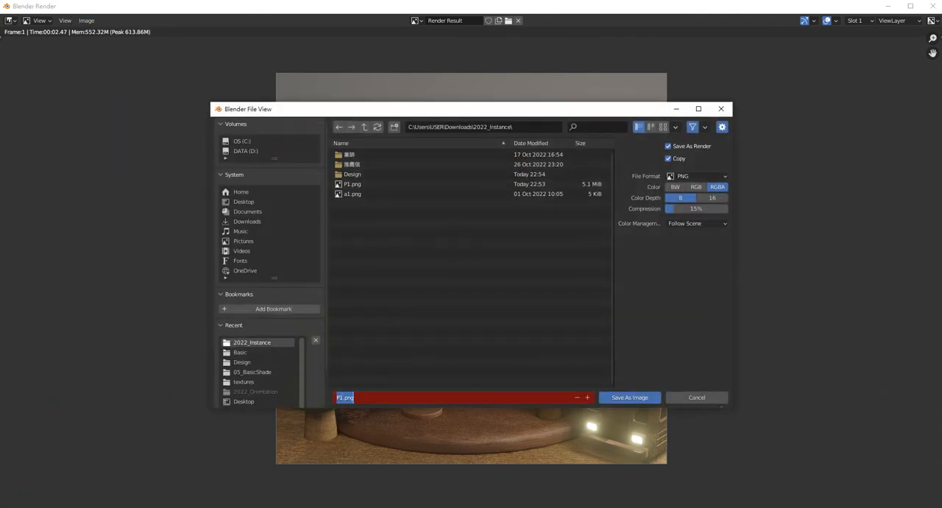
pyautogui.write('2')
pyautogui.click(633, 401)
pyautogui.click(631, 399)
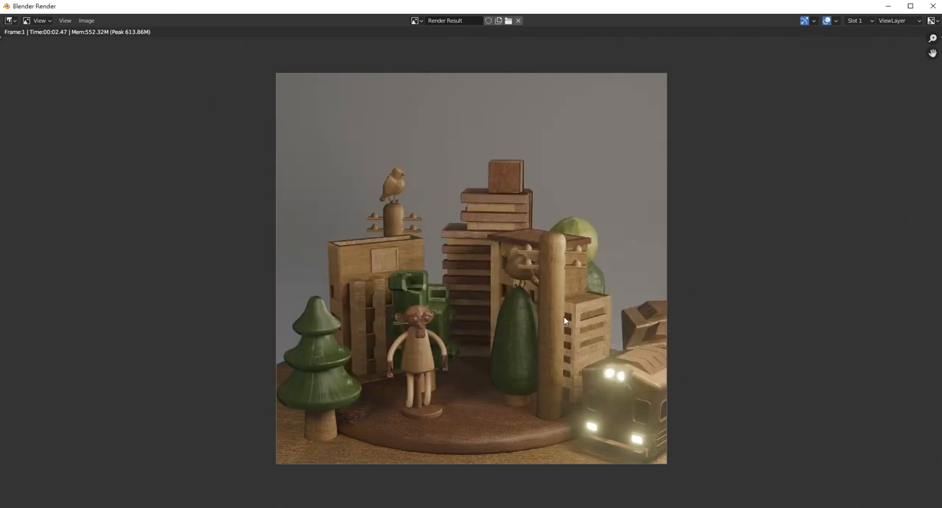
pyautogui.click(933, 6)
# - Reframe Camera.001 to bring more of the train into the frame, and unlock the camera from the view
pyautogui.moveTo(396, 296)
pyautogui.mouseDown(button='middle')
pyautogui.moveTo(389, 290)
pyautogui.moveTo(390, 301)
pyautogui.mouseUp(button='middle')
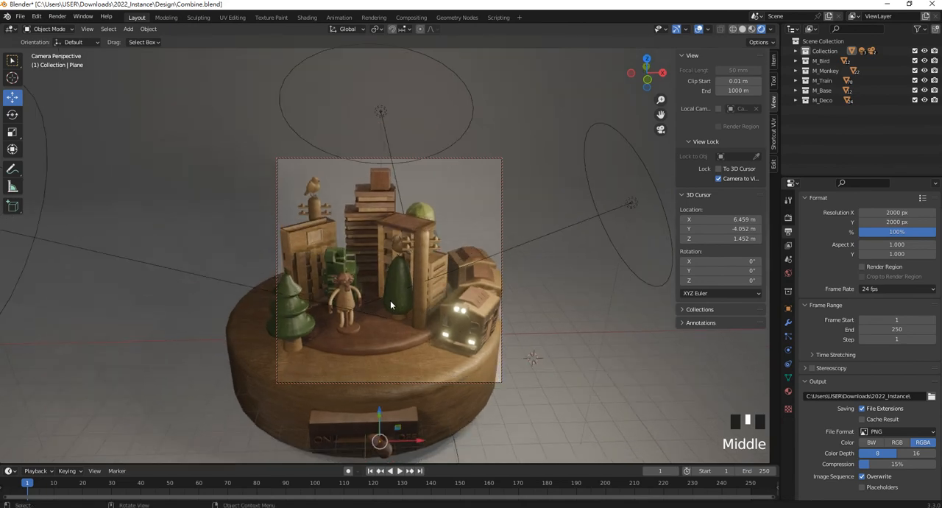
pyautogui.moveTo(477, 293)
pyautogui.mouseDown(button='middle')
pyautogui.moveTo(469, 287)
pyautogui.moveTo(479, 282)
pyautogui.mouseUp(button='middle')
pyautogui.click(718, 179)
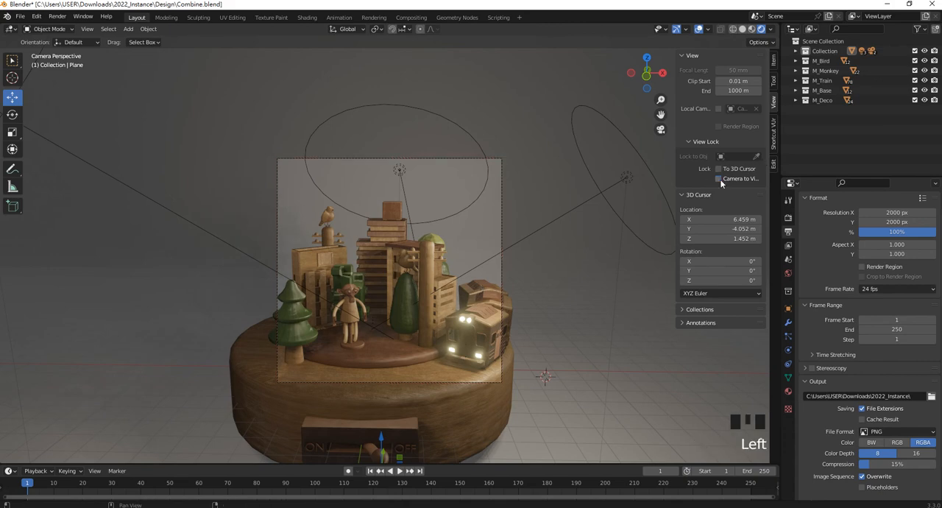
# - Leave the camera view, unhide all hidden toy parts beside the backdrop, and deselect them
pyautogui.moveTo(543, 247); pyautogui.dragTo(541, 249, button='middle')
pyautogui.scroll(3, 531, 259)
pyautogui.scroll(-4, 530, 259)
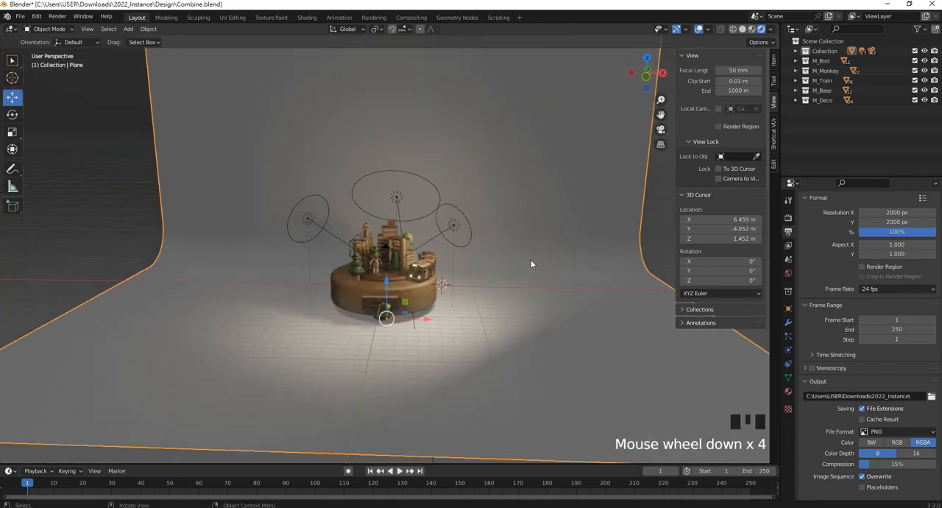
pyautogui.click(444, 312)
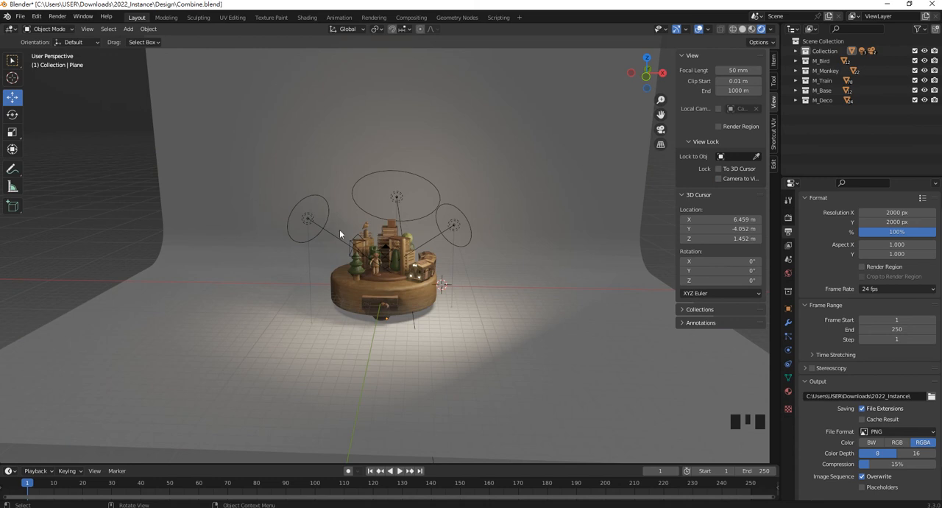
pyautogui.scroll(-3, 480, 252)
pyautogui.keyDown('shift'); pyautogui.moveTo(480, 251); pyautogui.dragTo(457, 246, button='middle'); pyautogui.keyUp('shift')
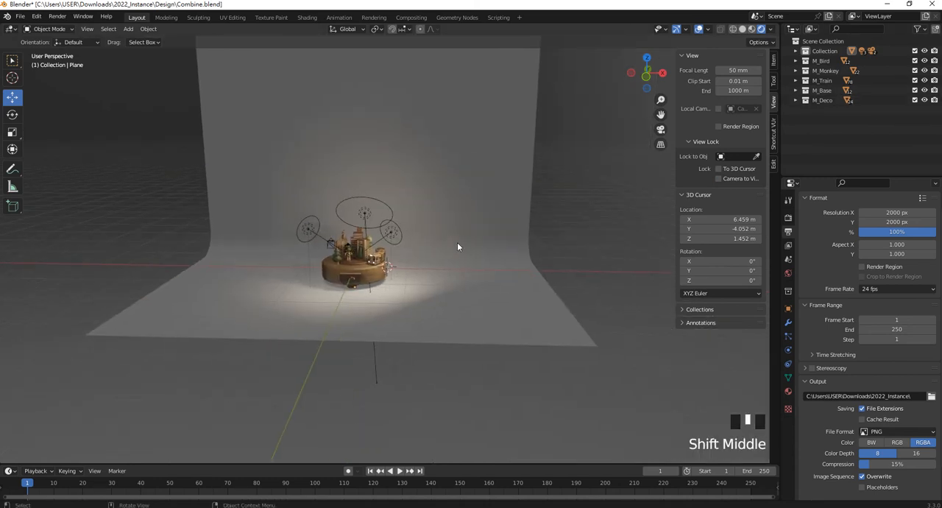
pyautogui.hotkey('alt', 'h')
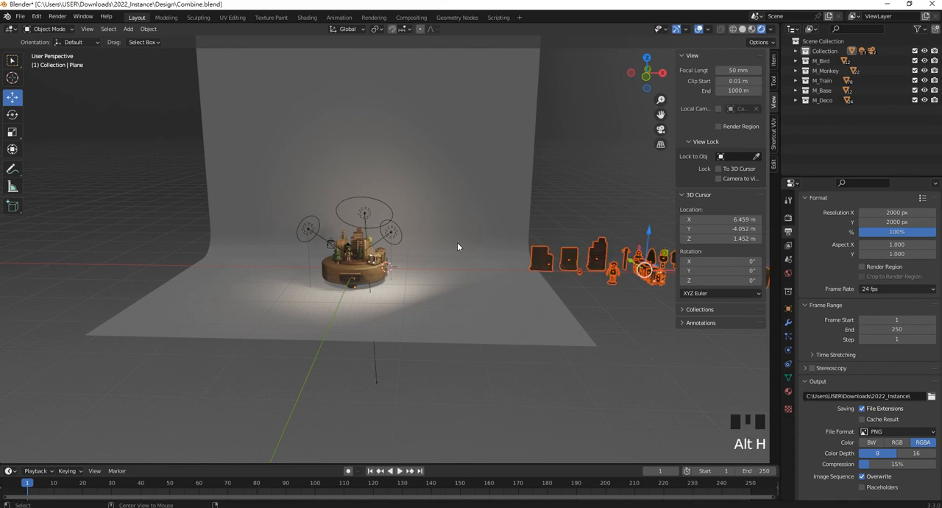
pyautogui.keyDown('shift'); pyautogui.moveTo(589, 237); pyautogui.dragTo(374, 231, button='middle'); pyautogui.keyUp('shift')
pyautogui.click(481, 215)
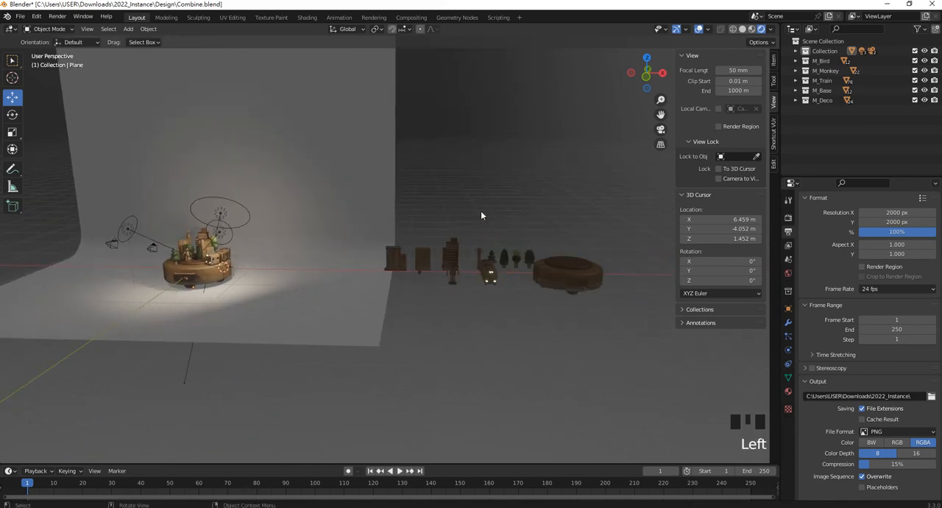
# - Examine the separate toy parts beside the backdrop and the assembled wooden toy with its lights and cameras
pyautogui.scroll(-3, 533, 271)
pyautogui.keyDown('shift'); pyautogui.moveTo(530, 280); pyautogui.dragTo(464, 298, button='middle'); pyautogui.keyUp('shift')
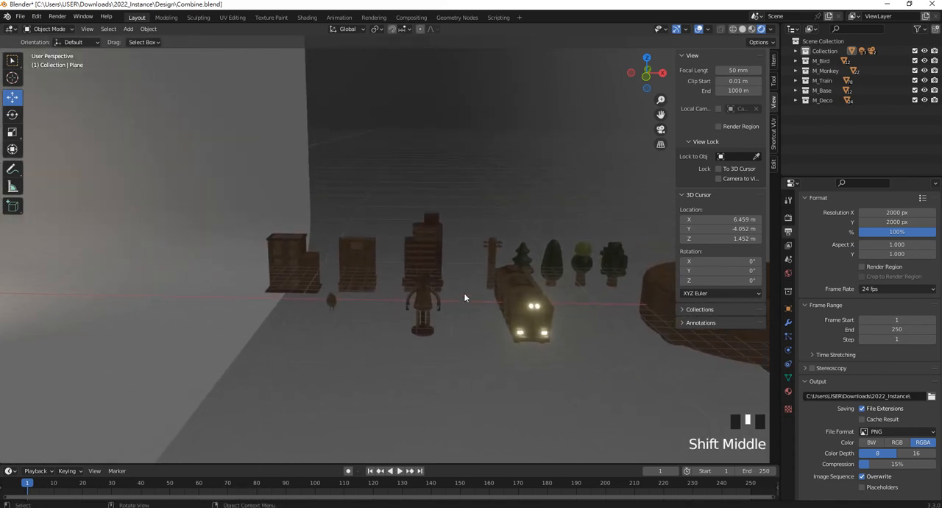
pyautogui.scroll(-5, 445, 233)
pyautogui.keyDown('shift'); pyautogui.moveTo(445, 234); pyautogui.dragTo(487, 280, button='middle'); pyautogui.keyUp('shift')
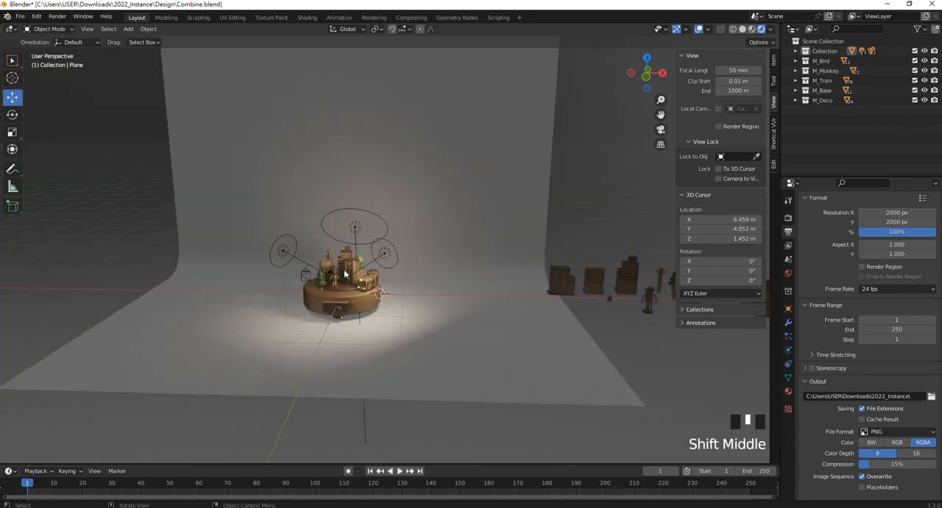
pyautogui.scroll(1, 328, 271)
pyautogui.scroll(2, 328, 271)
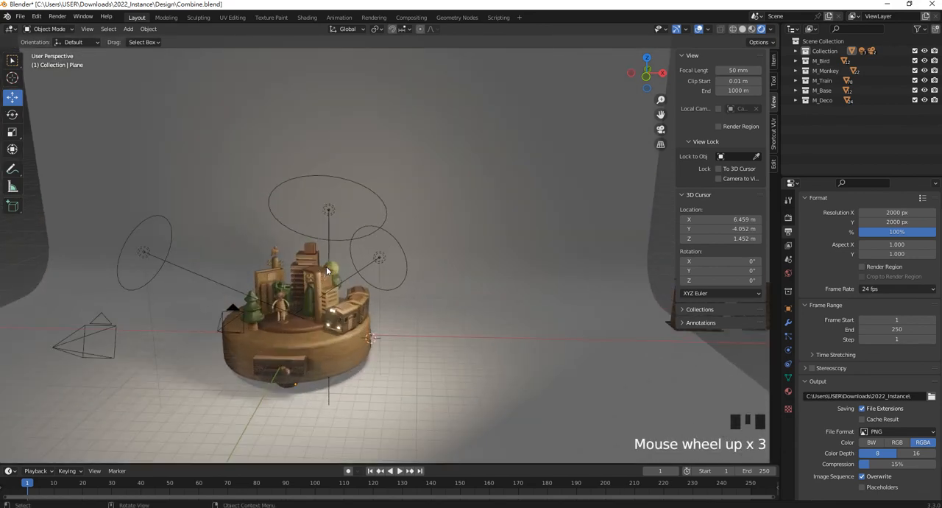
pyautogui.scroll(2, 328, 271)
pyautogui.keyDown('shift'); pyautogui.moveTo(327, 271); pyautogui.dragTo(424, 293, button='middle'); pyautogui.keyUp('shift')
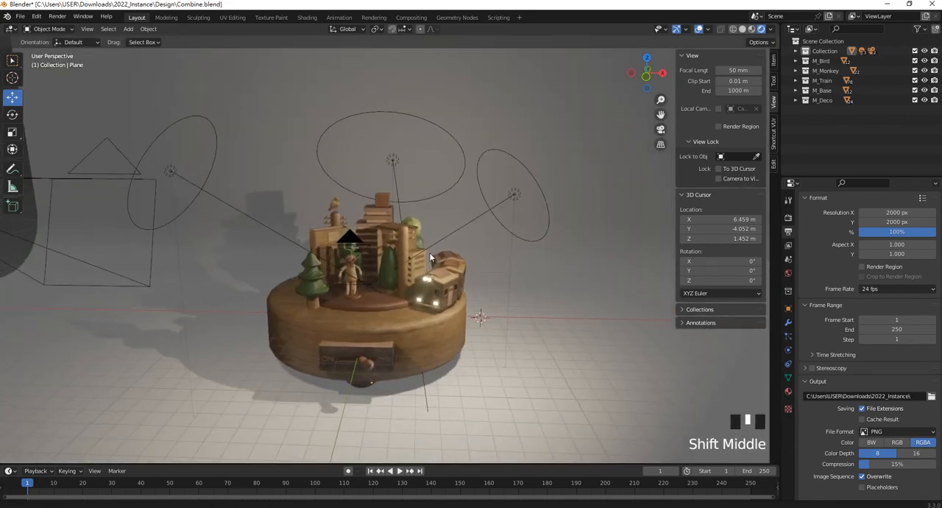
pyautogui.scroll(1, 423, 293)
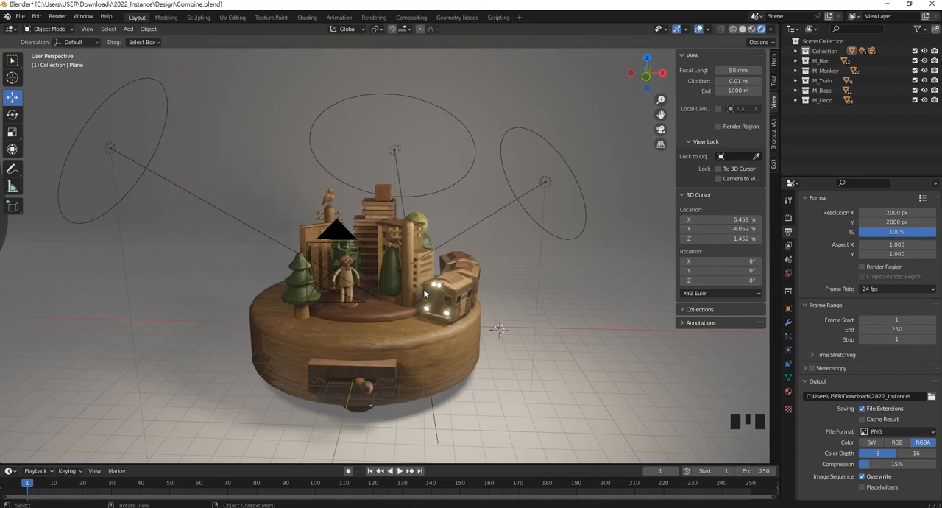
pyautogui.keyDown('shift'); pyautogui.moveTo(410, 304); pyautogui.dragTo(435, 306, button='middle'); pyautogui.keyUp('shift')
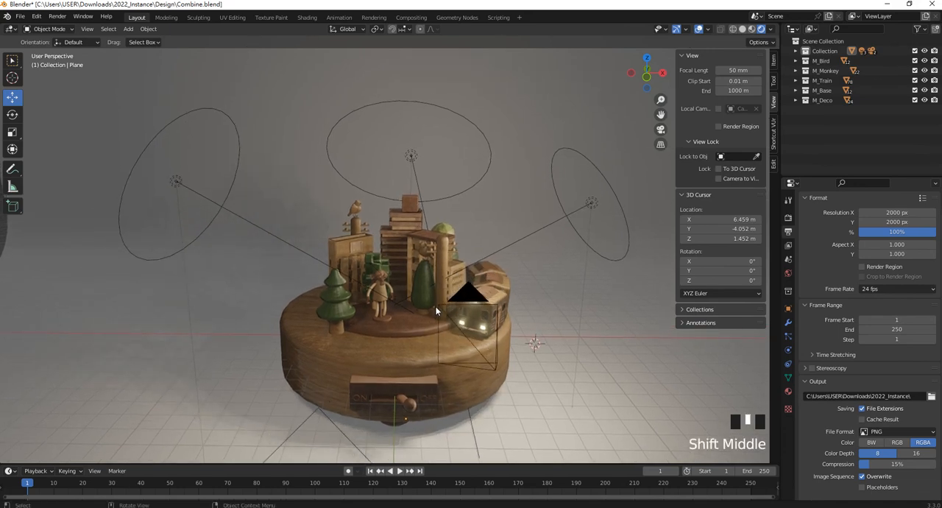
pyautogui.click(589, 507)
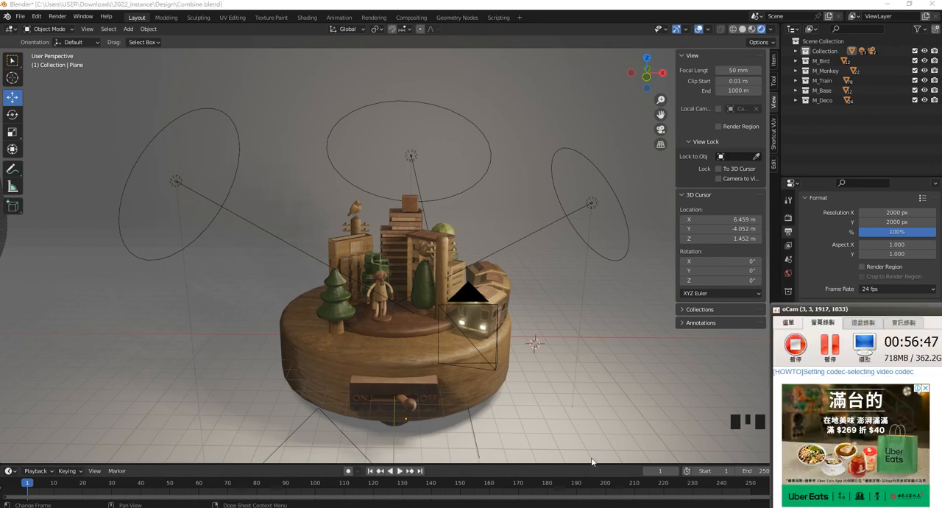